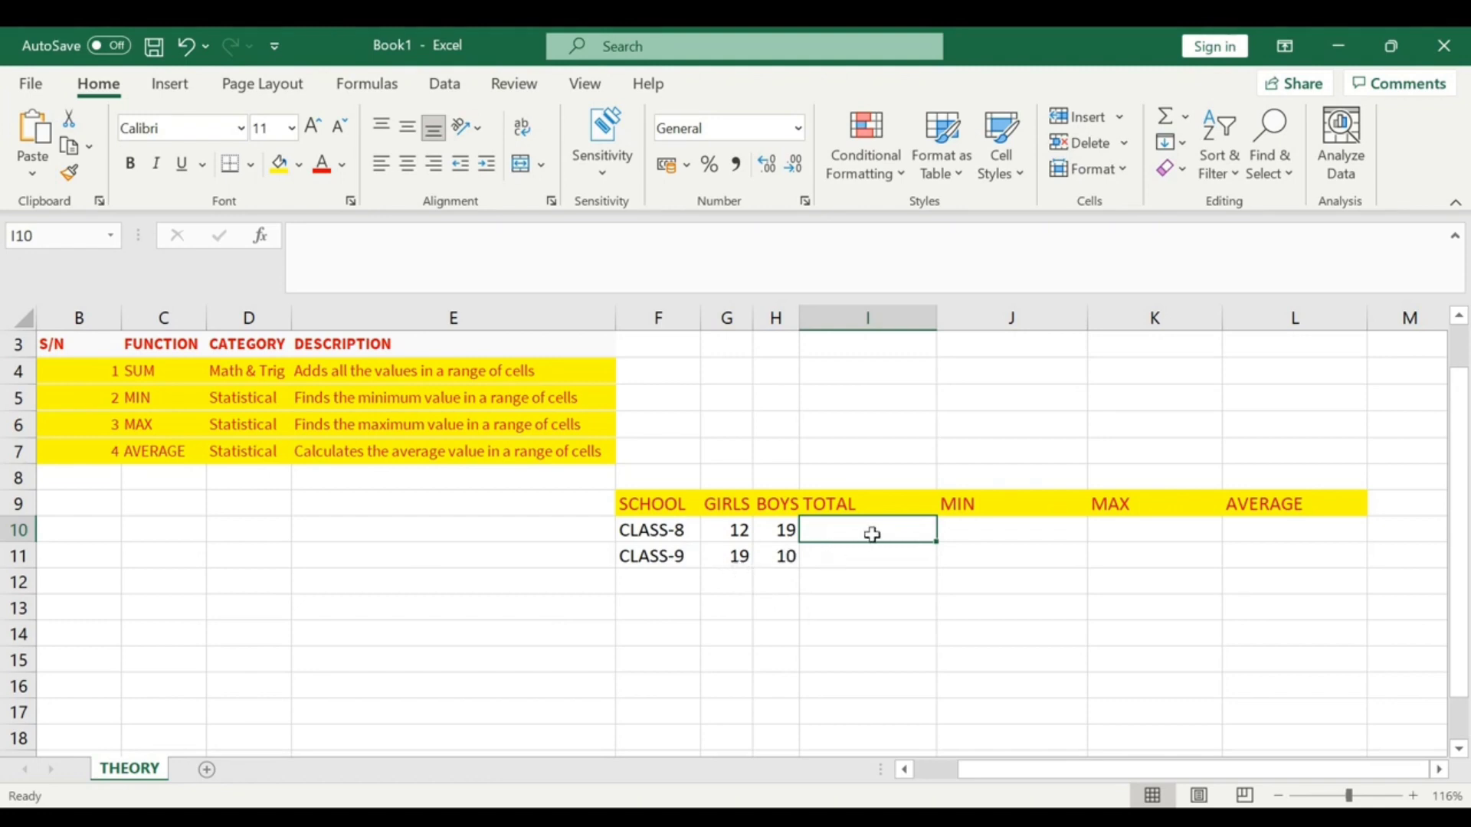
Total the CLASS-8 girls and boys in I10 with the formula =SUM(G10,H10)
type("=")
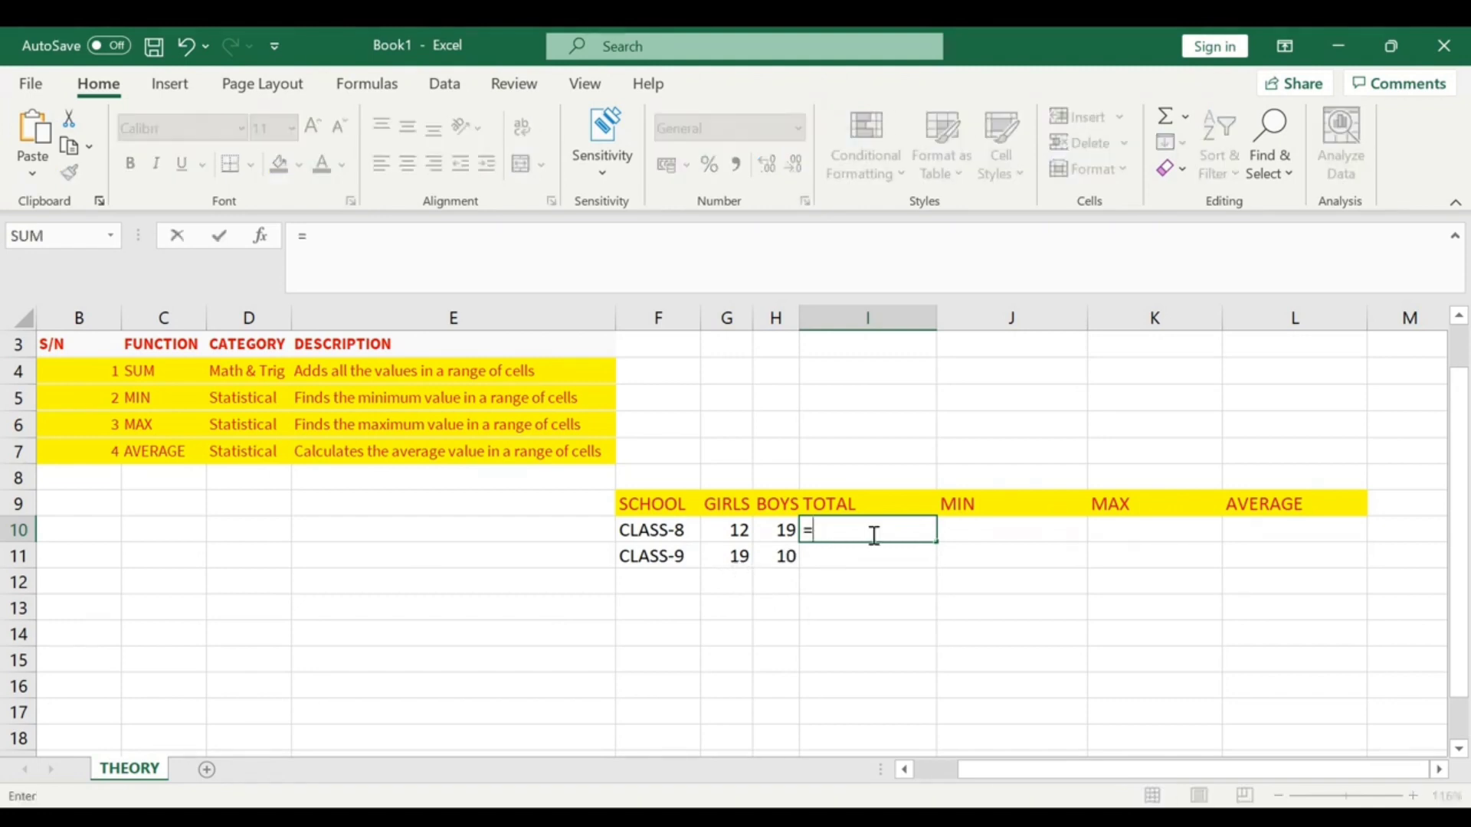
type("SUM(")
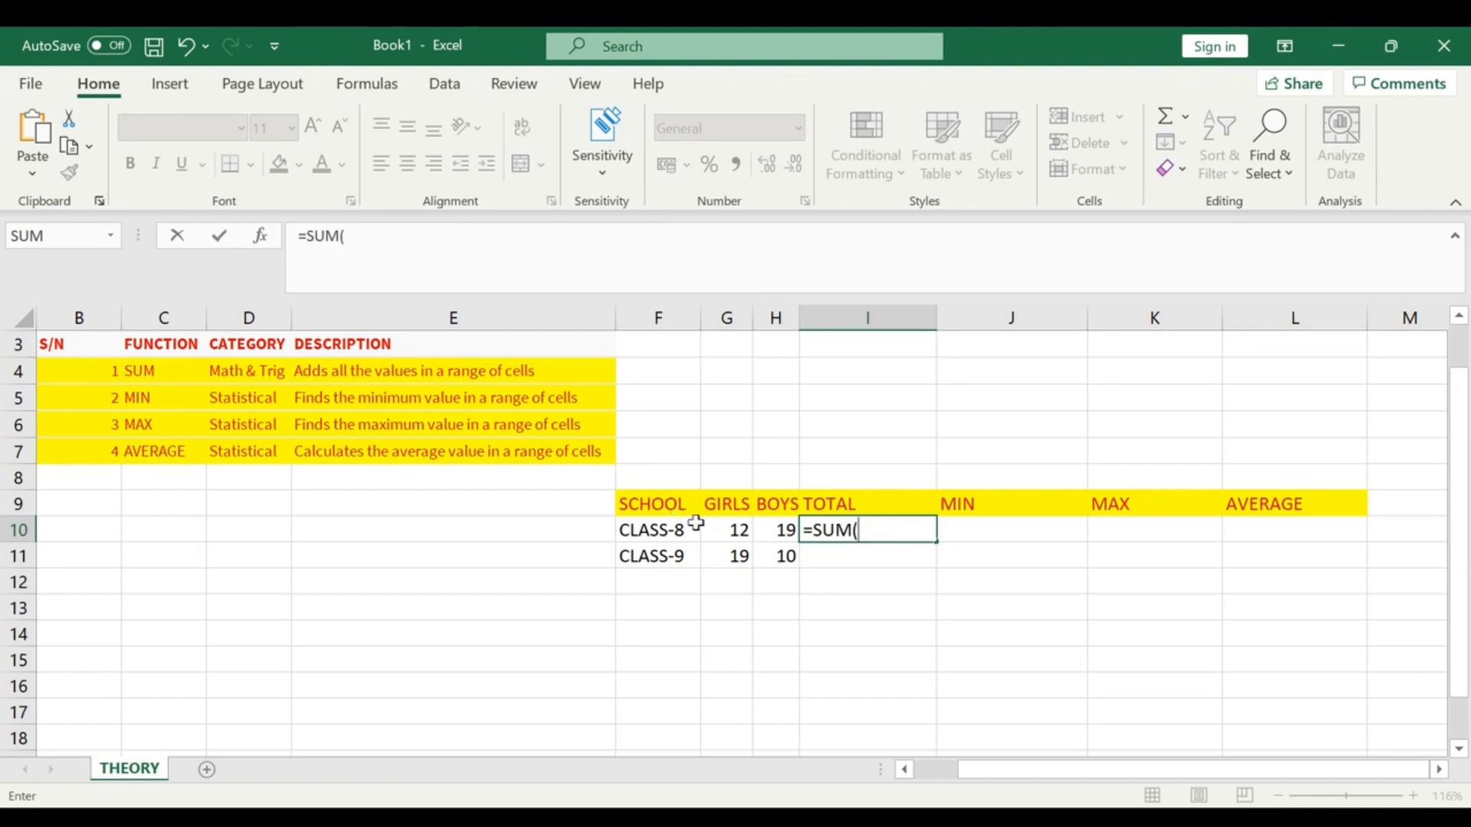
left_click(730, 529)
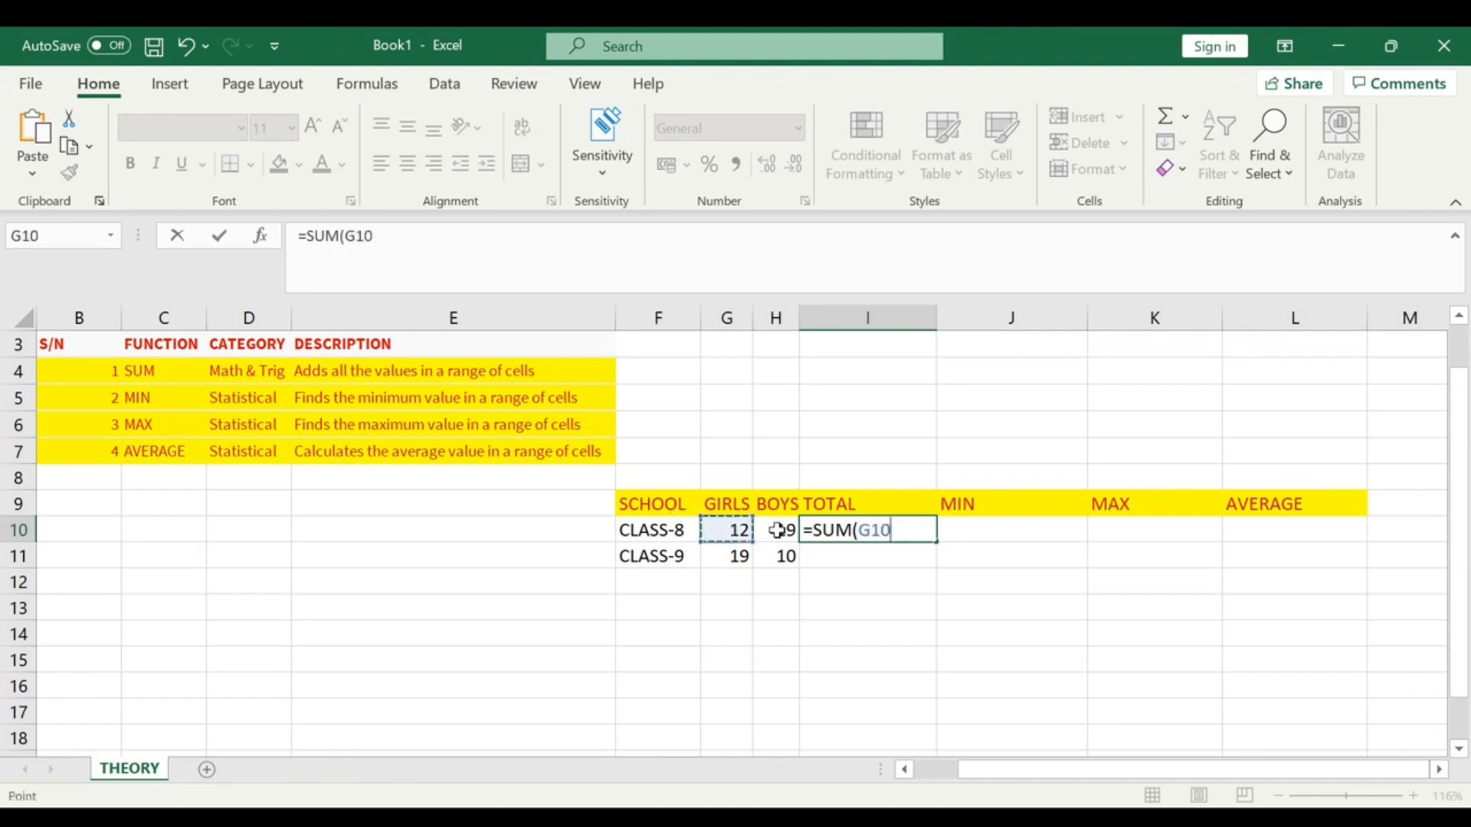
type(",")
left_click(777, 530)
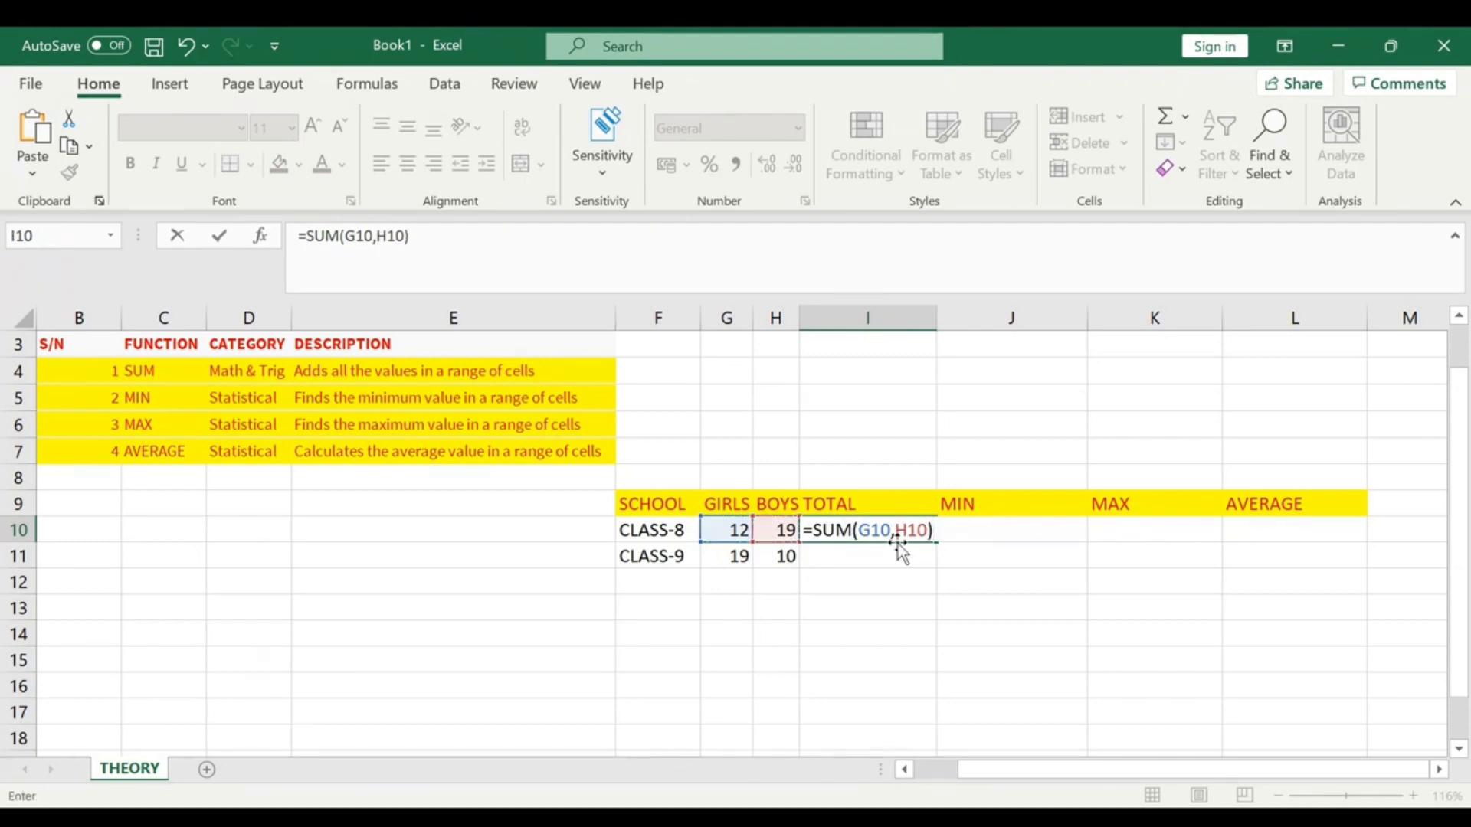
key("Return")
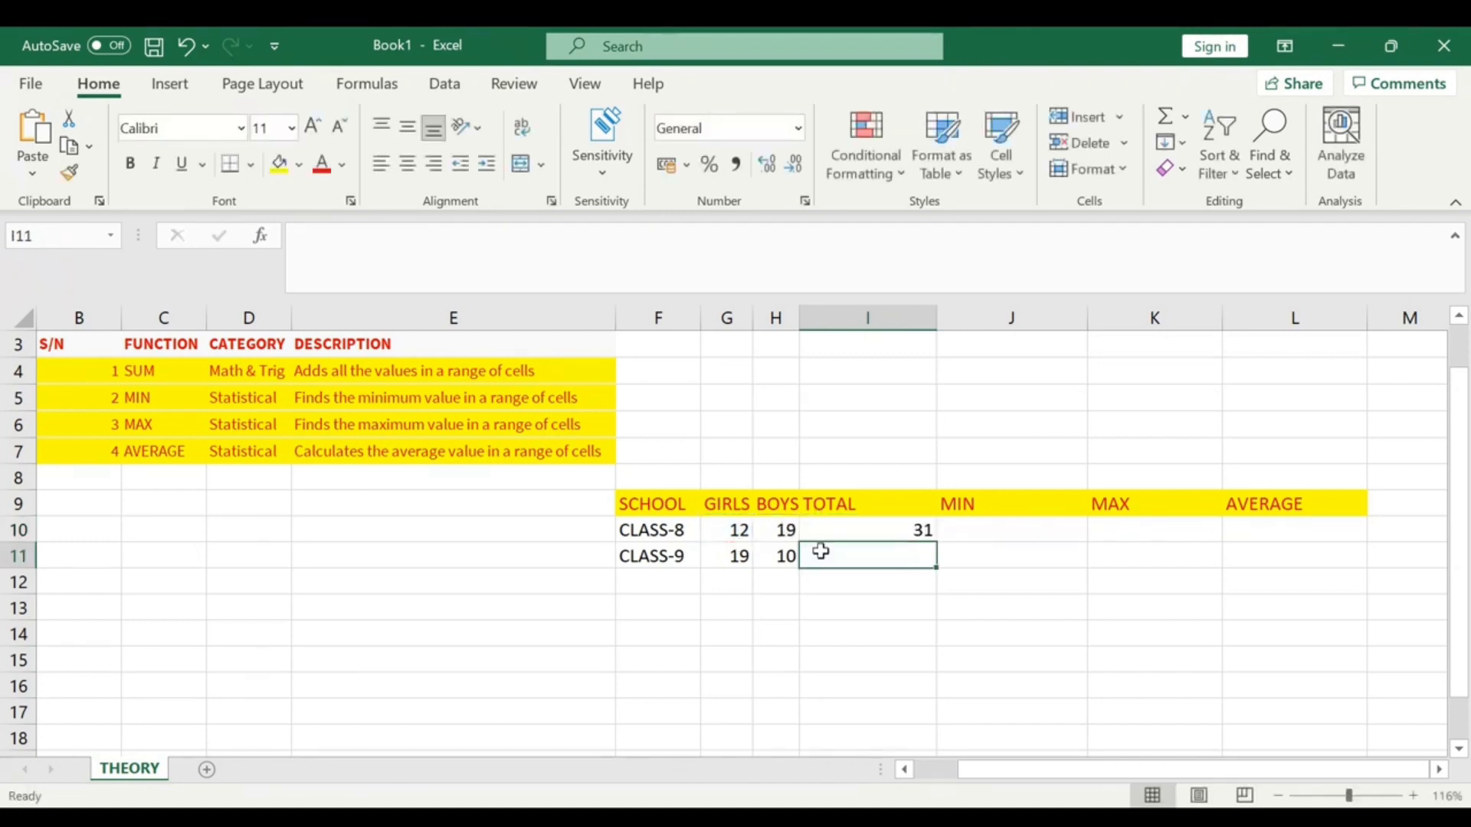
Total the CLASS-9 girls and boys in I11 with the formula =SUM(G11,H11)
type("=S")
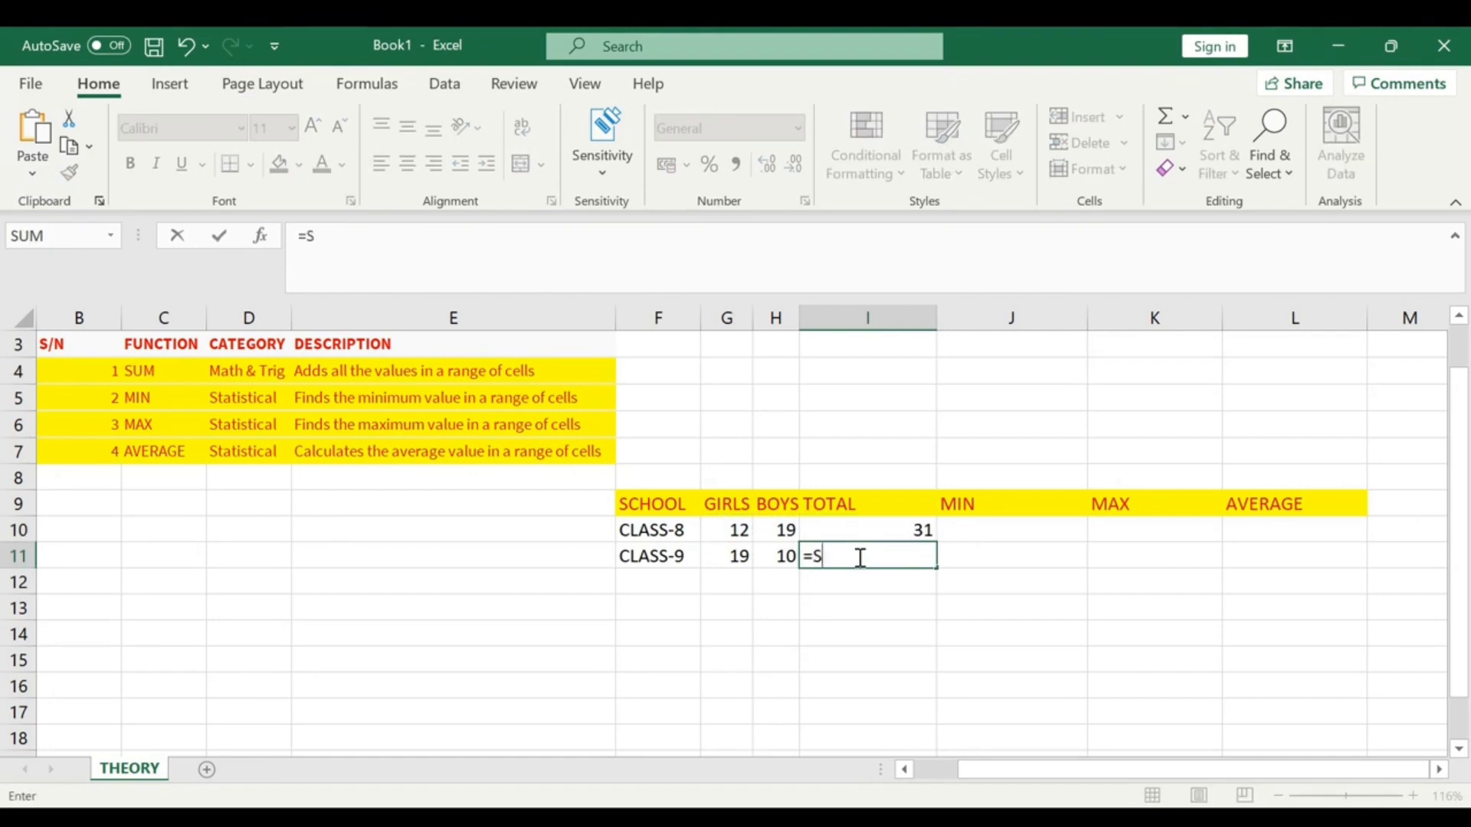
type("UM(")
left_click(736, 558)
type(",")
left_click(782, 556)
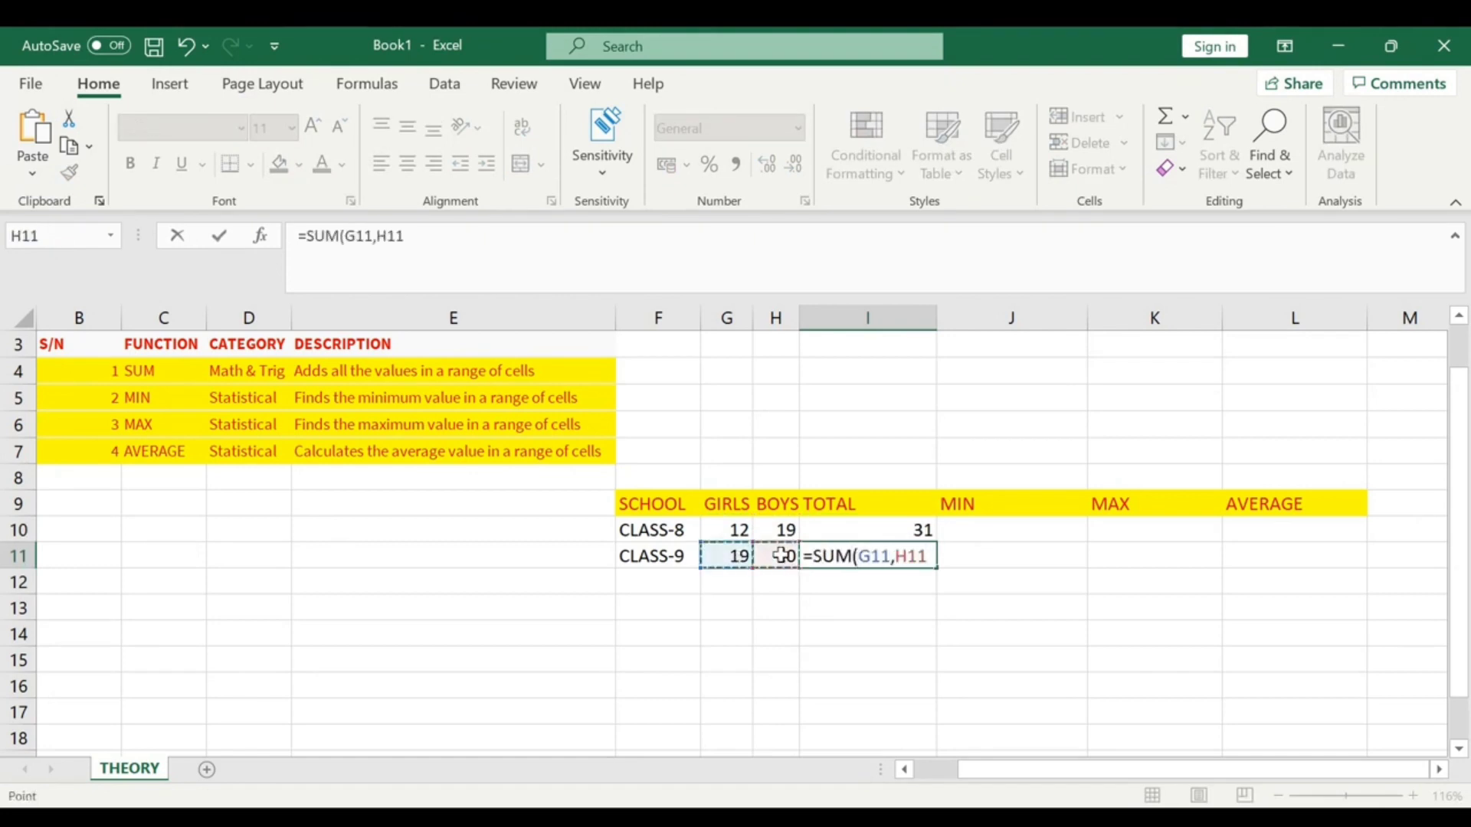
type(")")
key("Return")
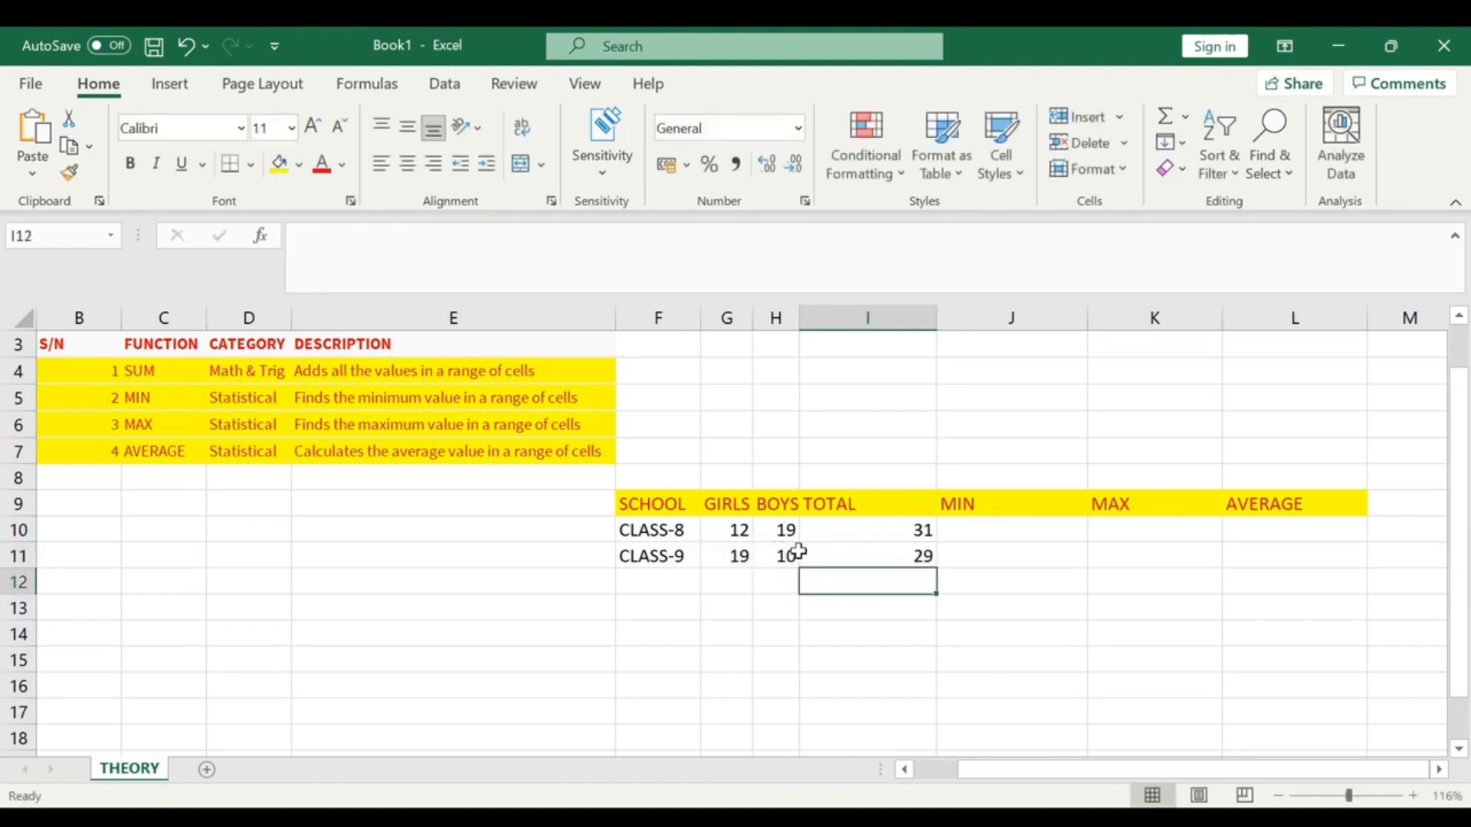
Enter =MIN(G10,H10) in J10 to find the minimum for CLASS-8
left_click(989, 529)
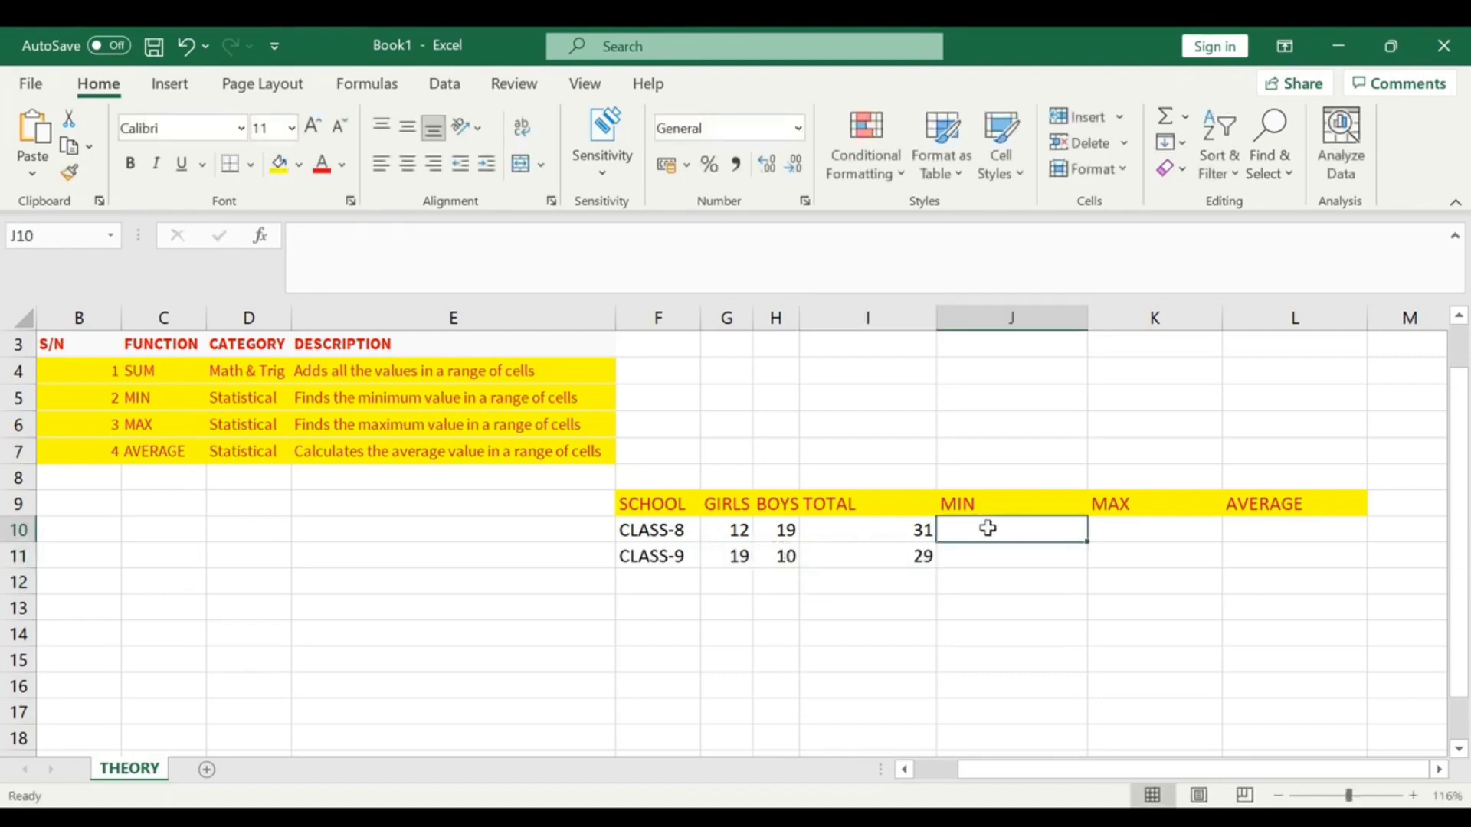
type("=")
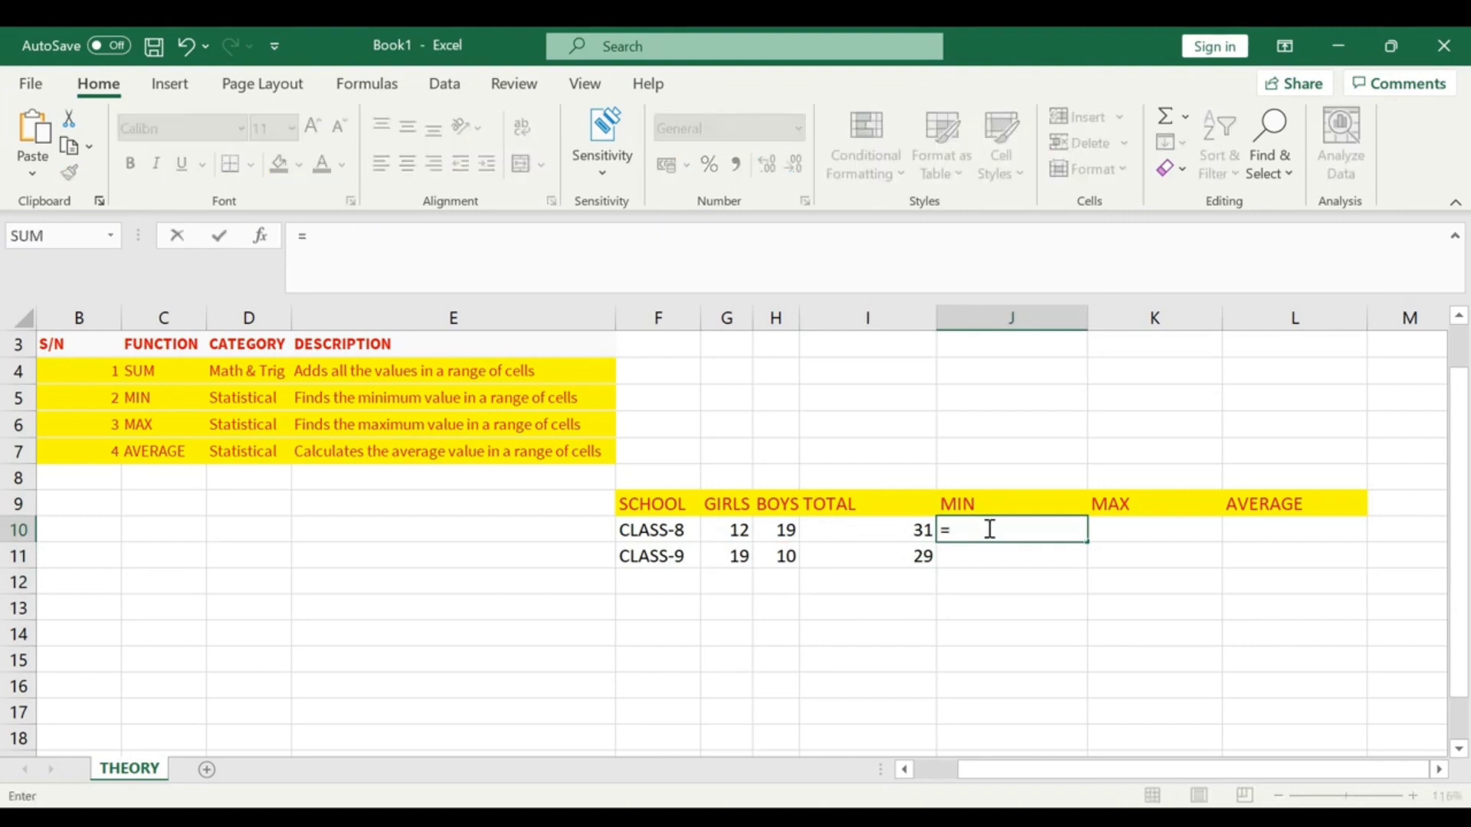
type("MIN(")
left_click(720, 527)
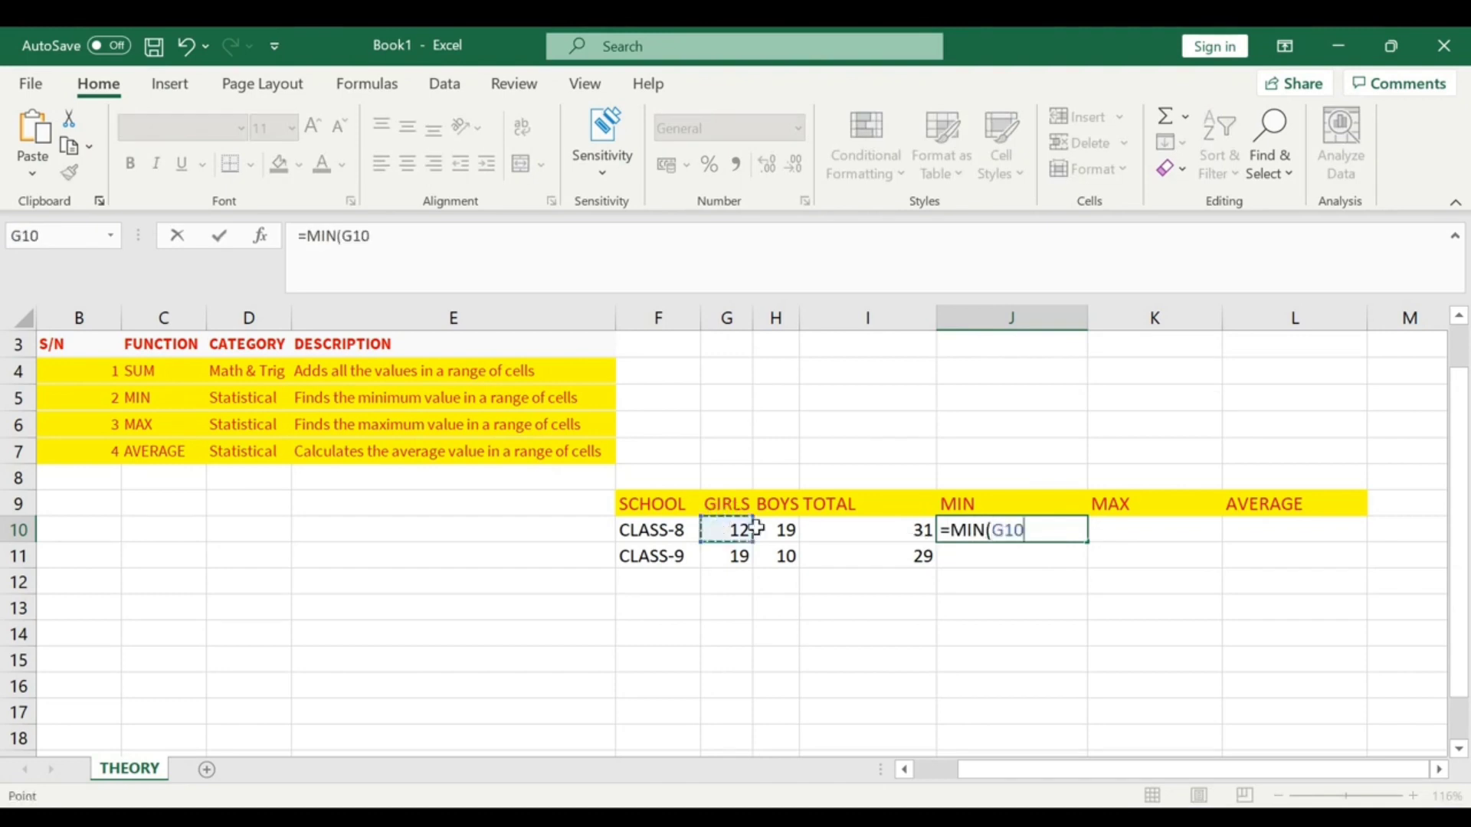
type(",")
left_click(778, 530)
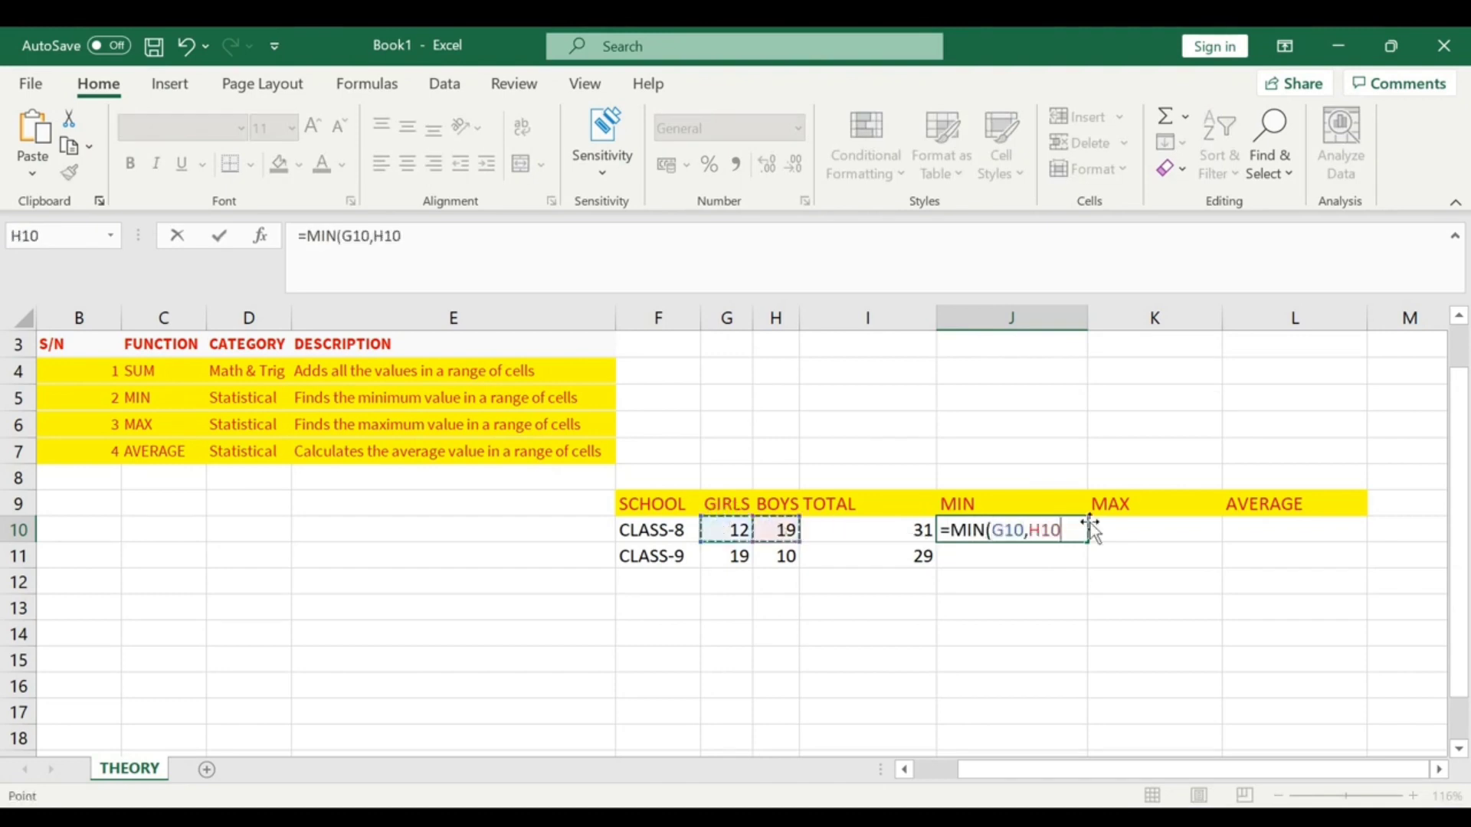
type(")")
key("Return")
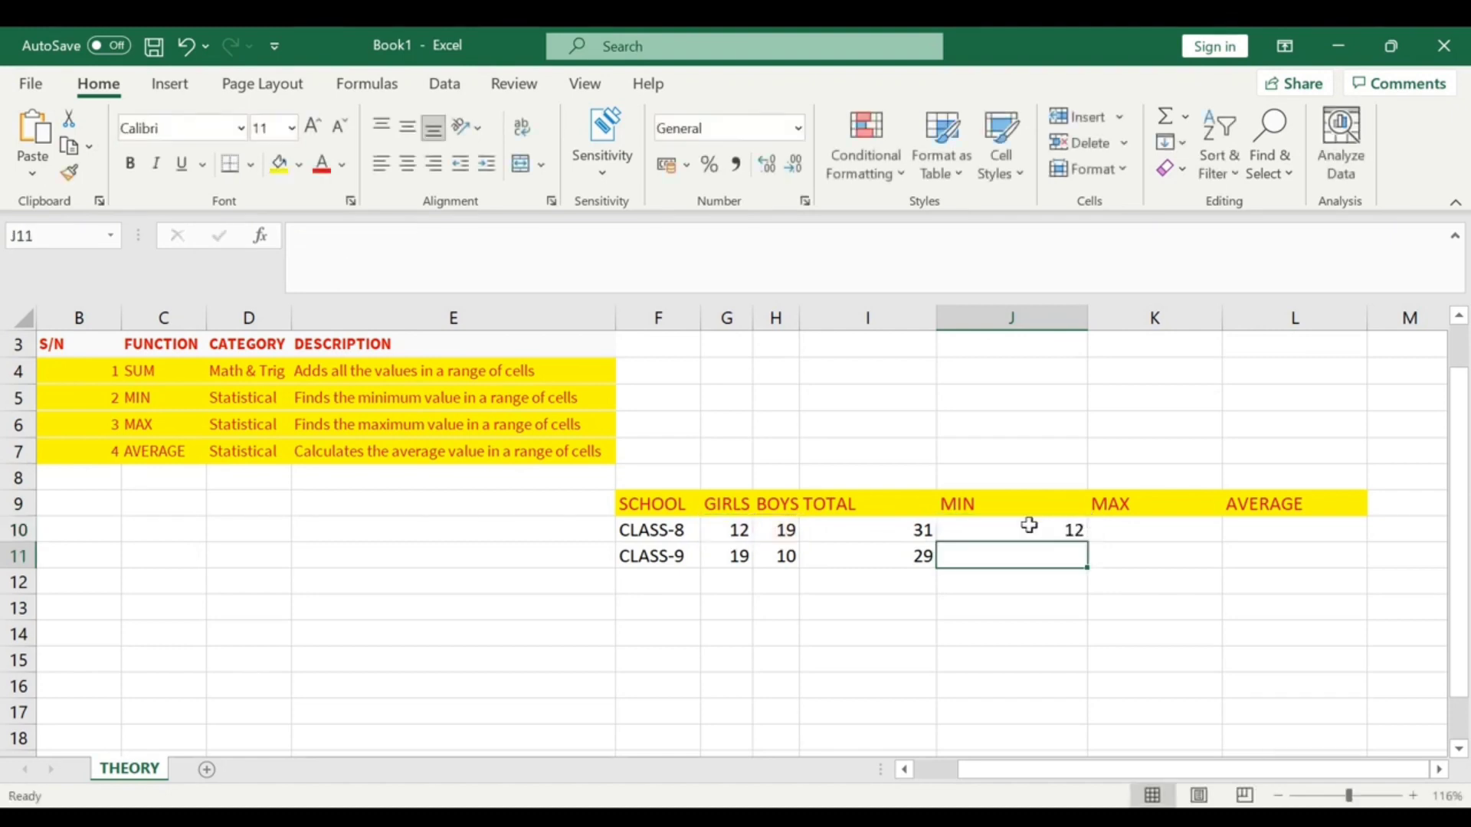
Enter =MIN(G11,H11) in J11 to find the minimum for CLASS-9
type("=MIN")
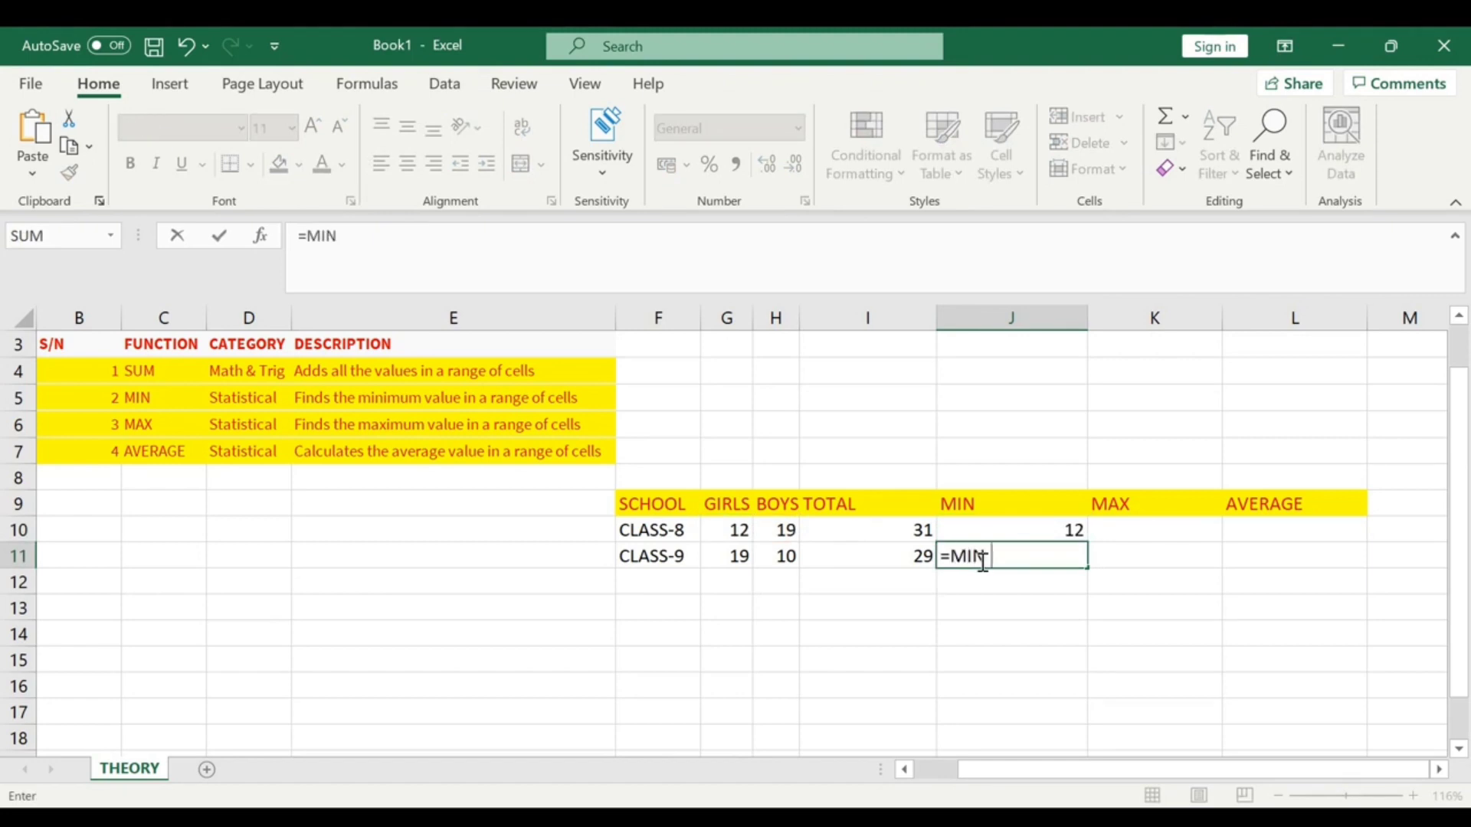
type("(")
left_click(726, 563)
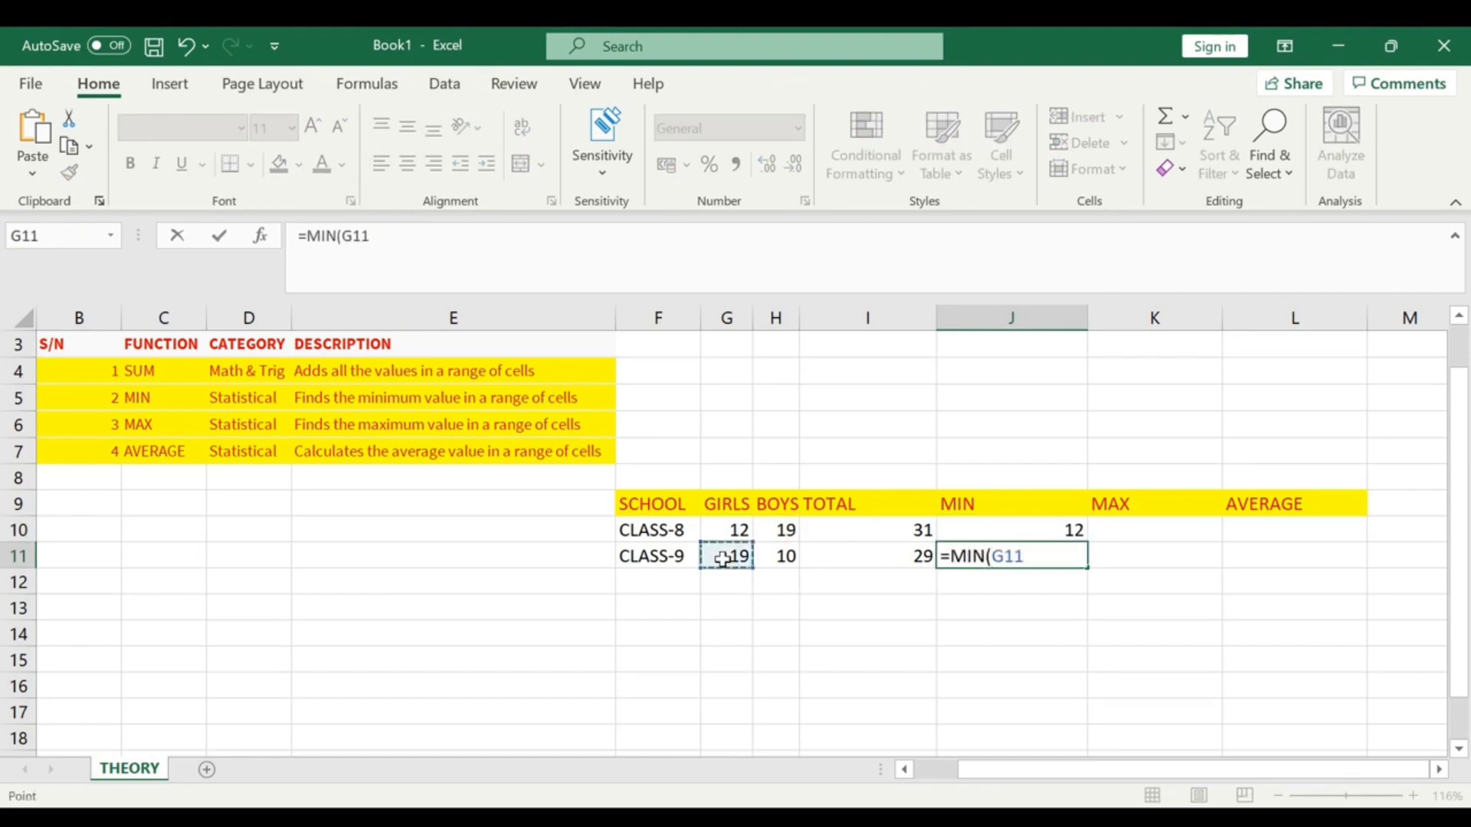
type(",")
left_click(783, 557)
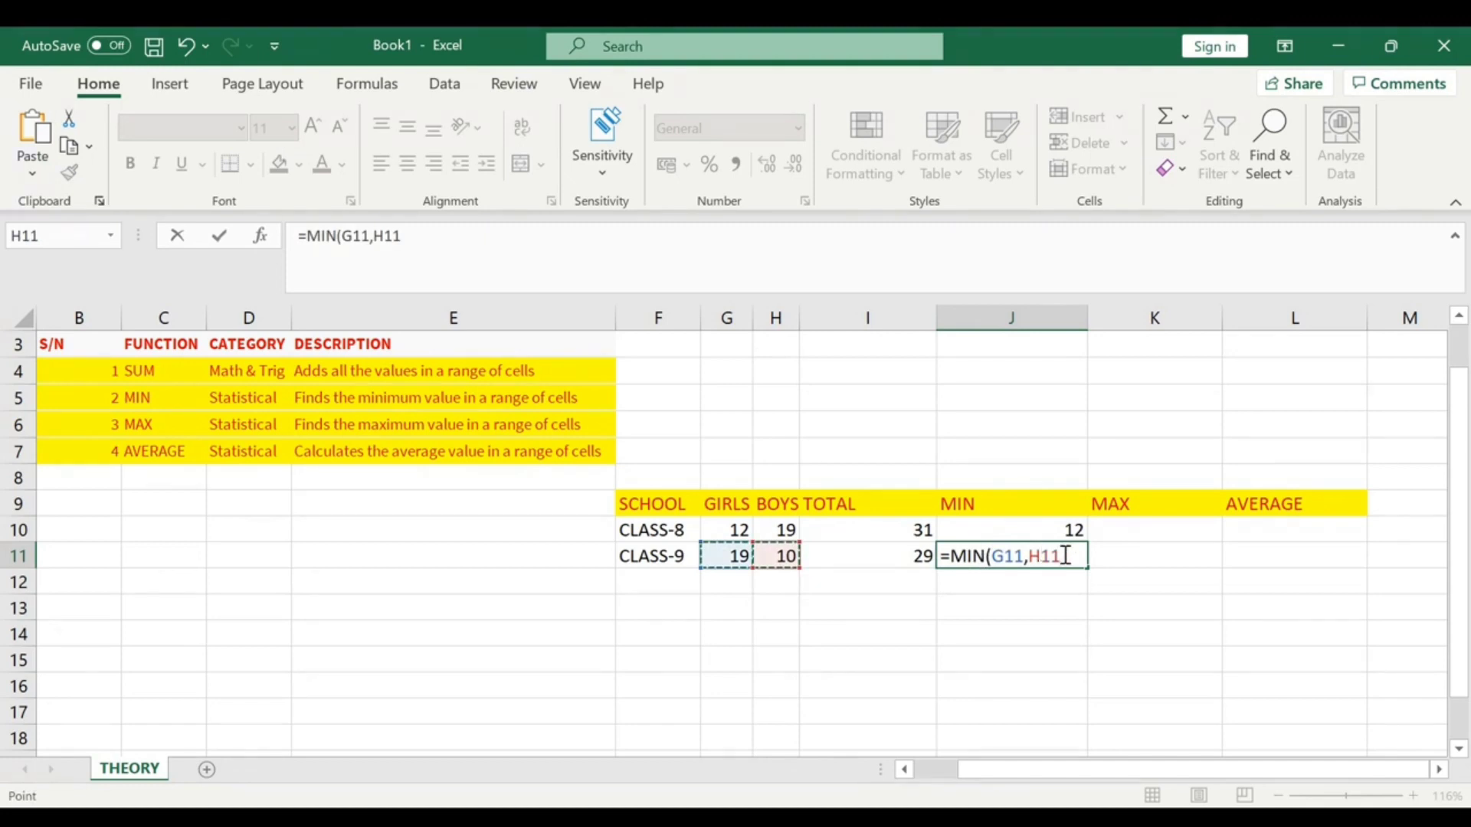
type(")")
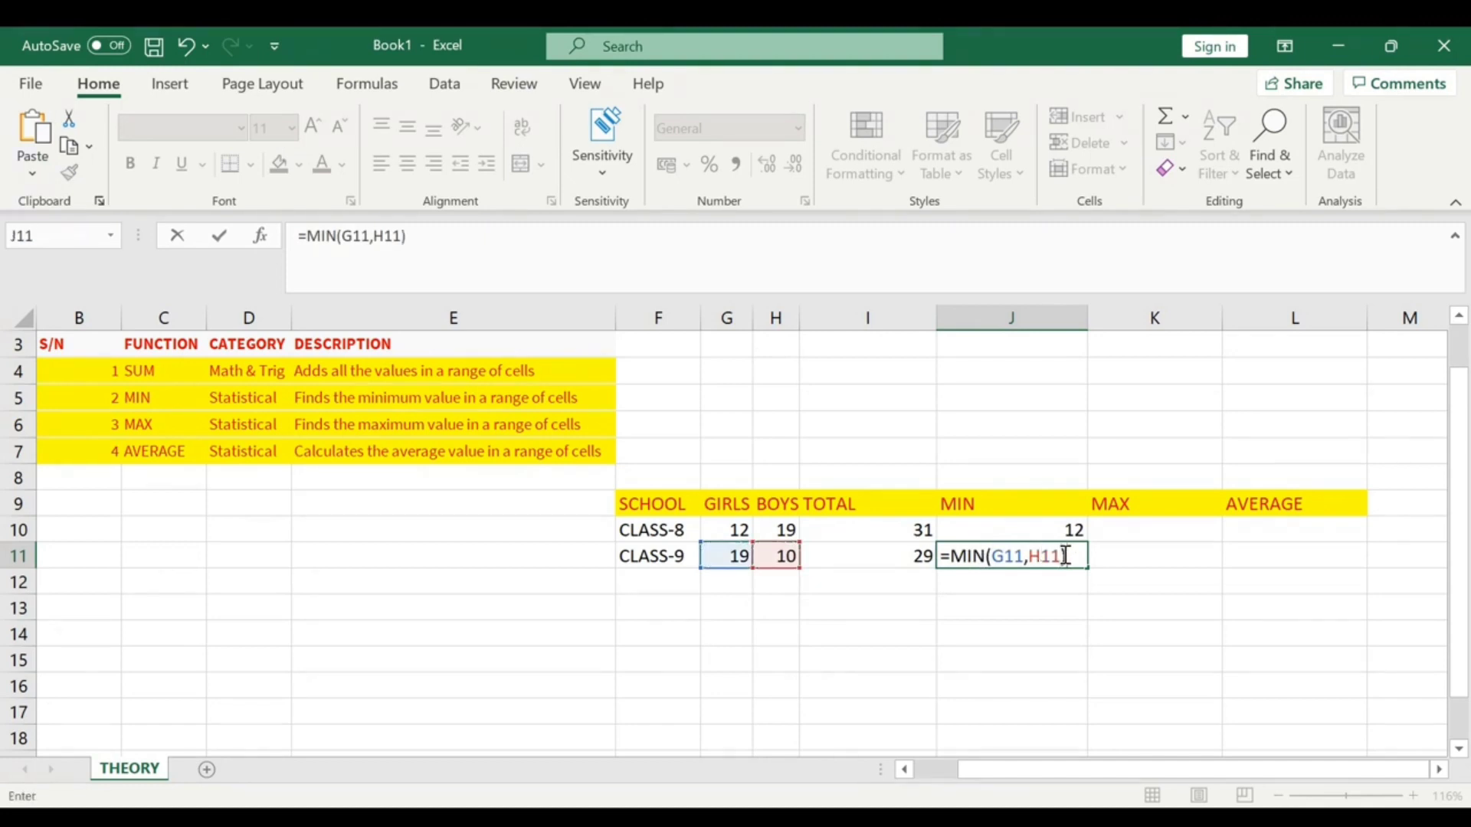
key("Return")
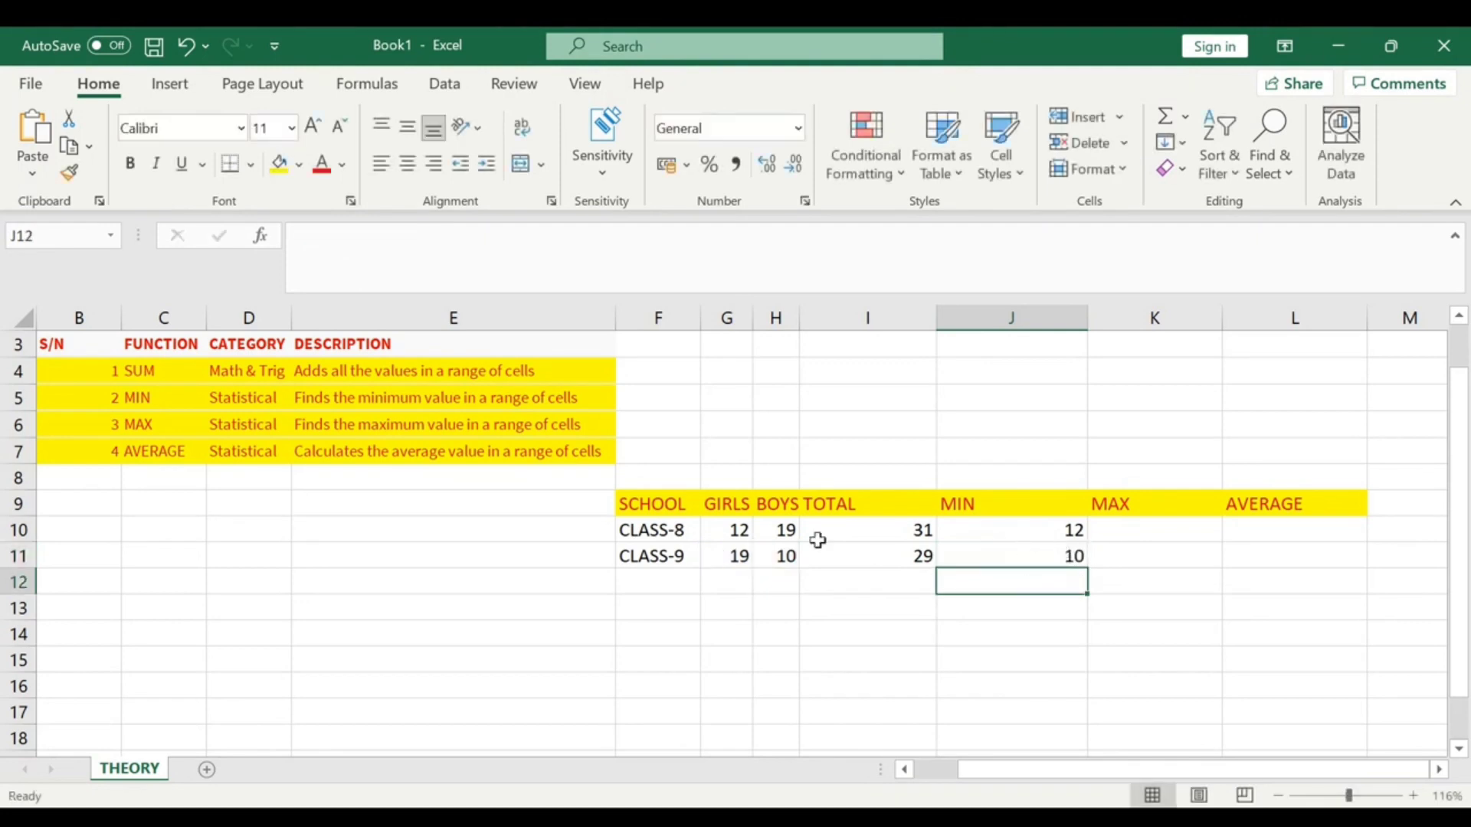
Enter =MAX(G10,H10) in K10 to find the maximum for CLASS-8
left_click(1141, 529)
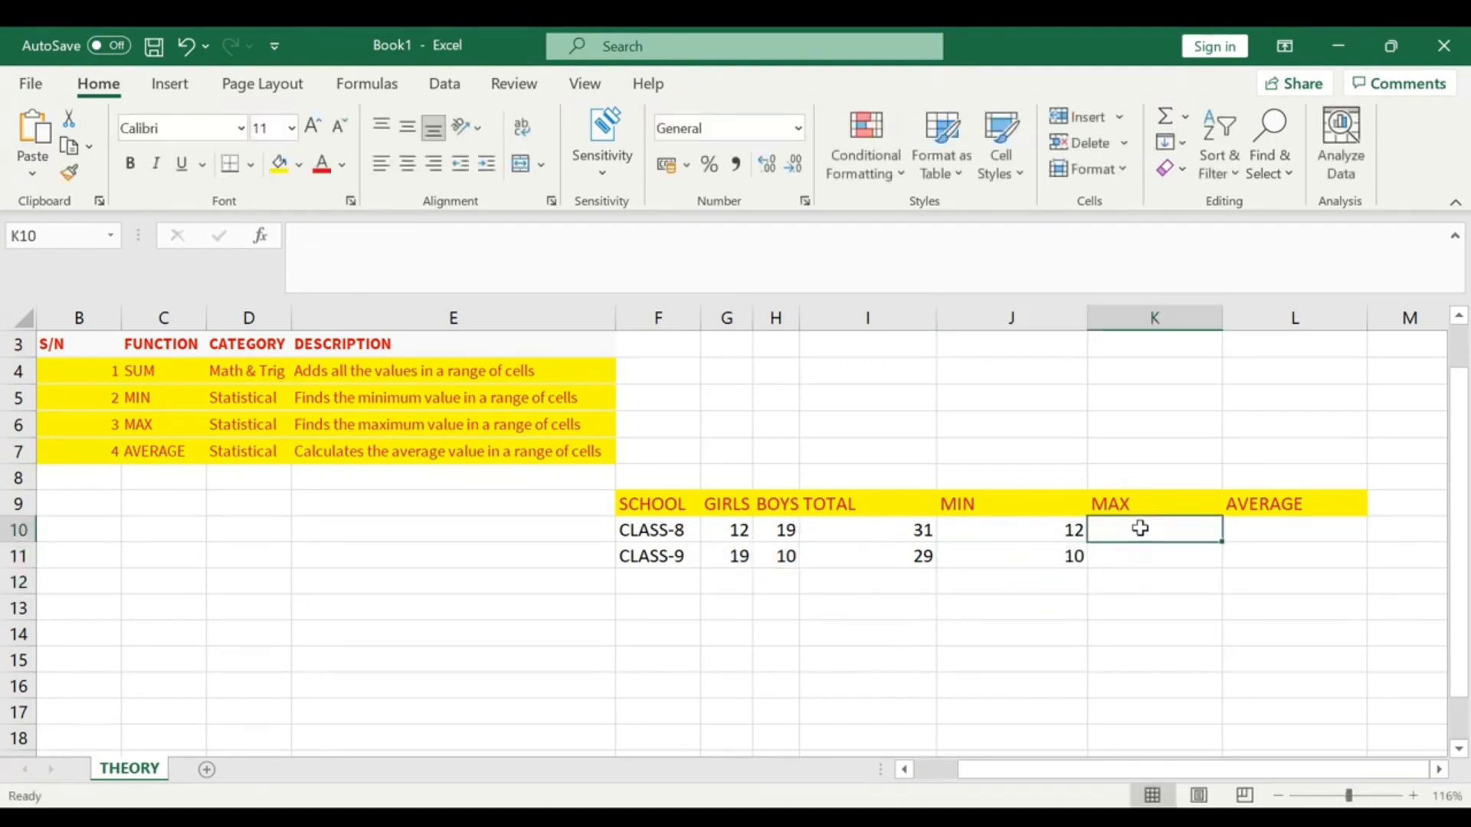
type("=MAC")
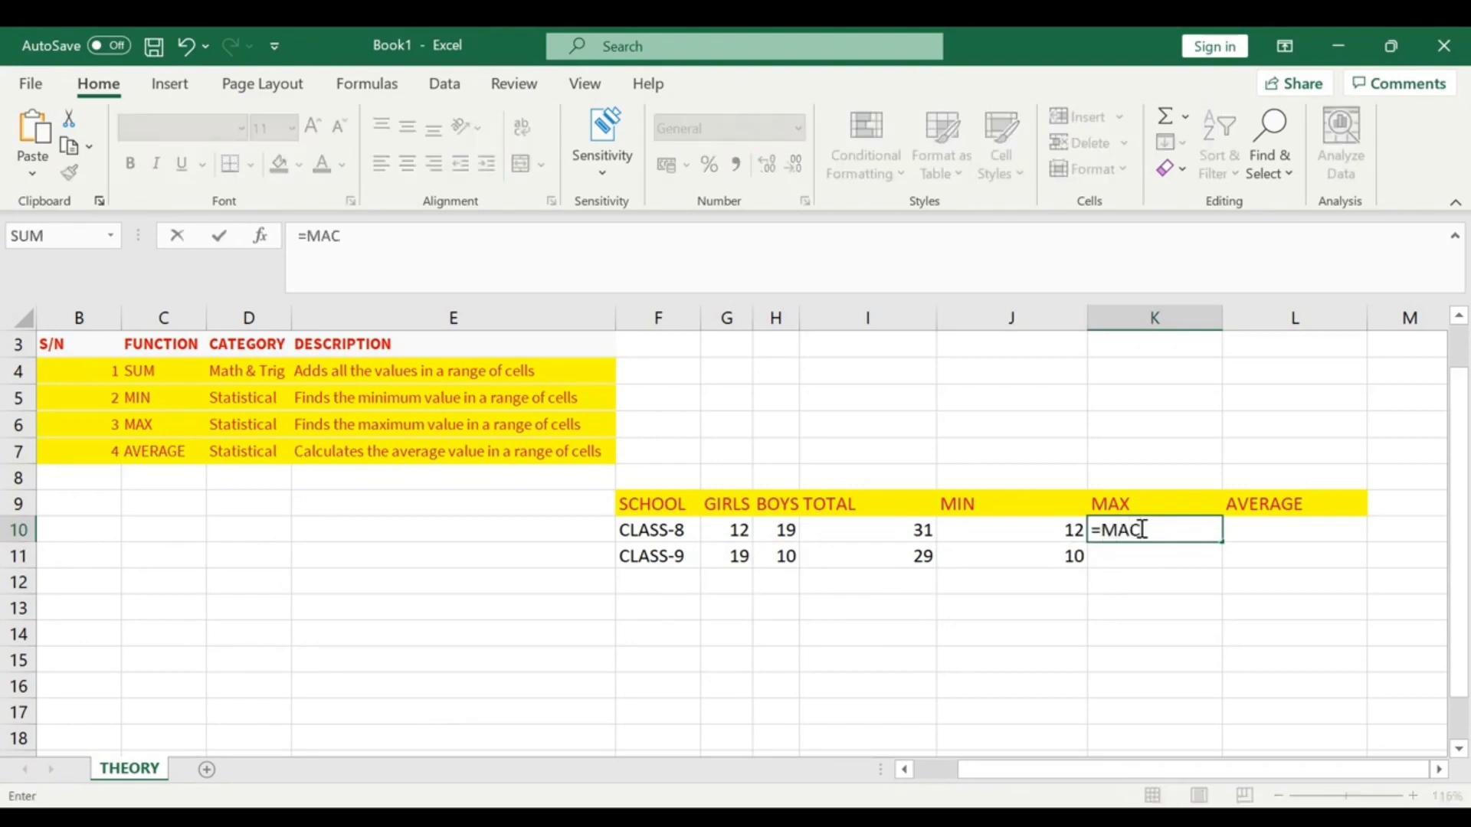
key("BackSpace")
type("X(")
left_click(737, 529)
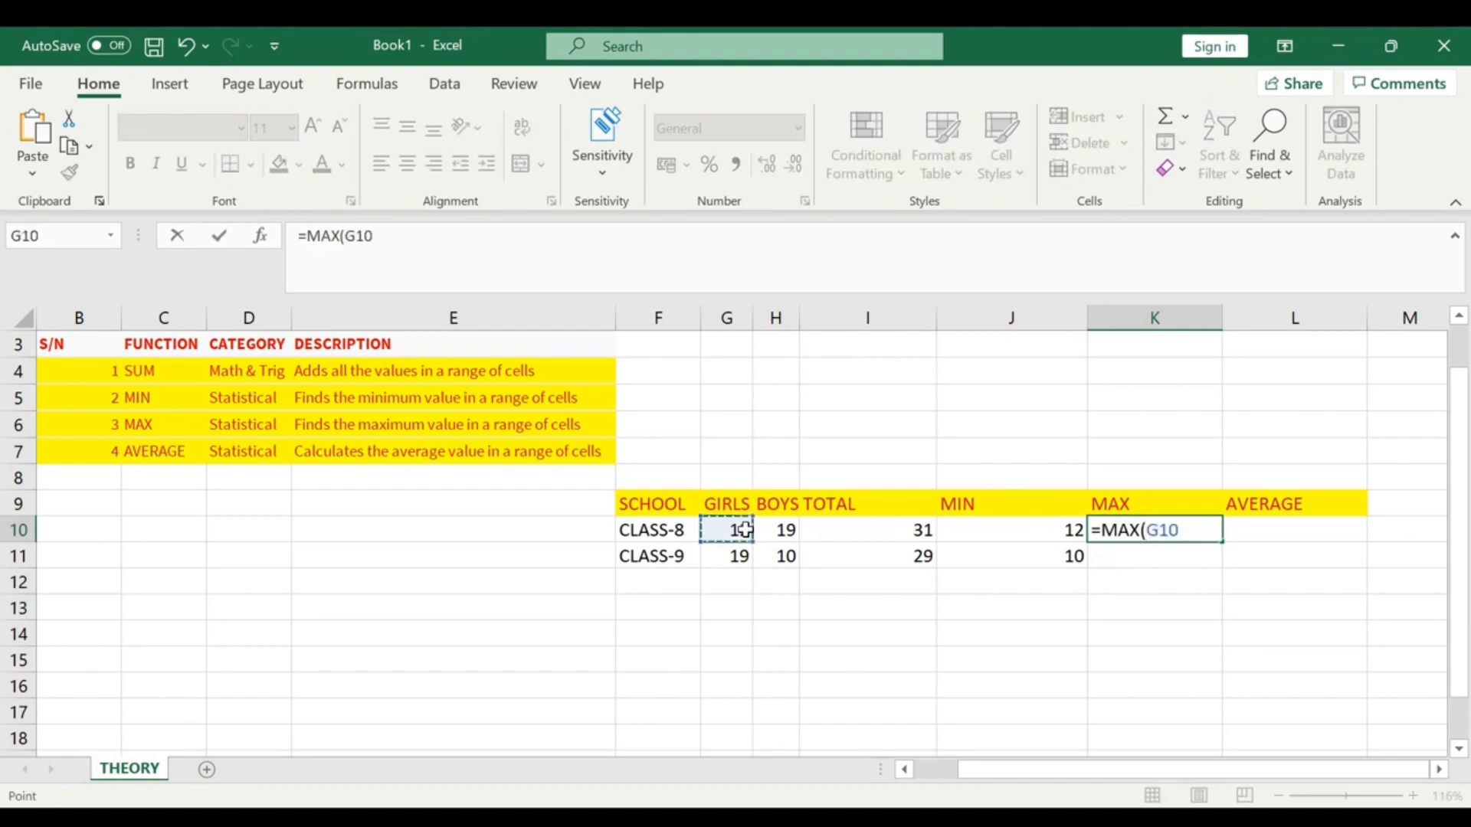
type(",")
left_click(780, 531)
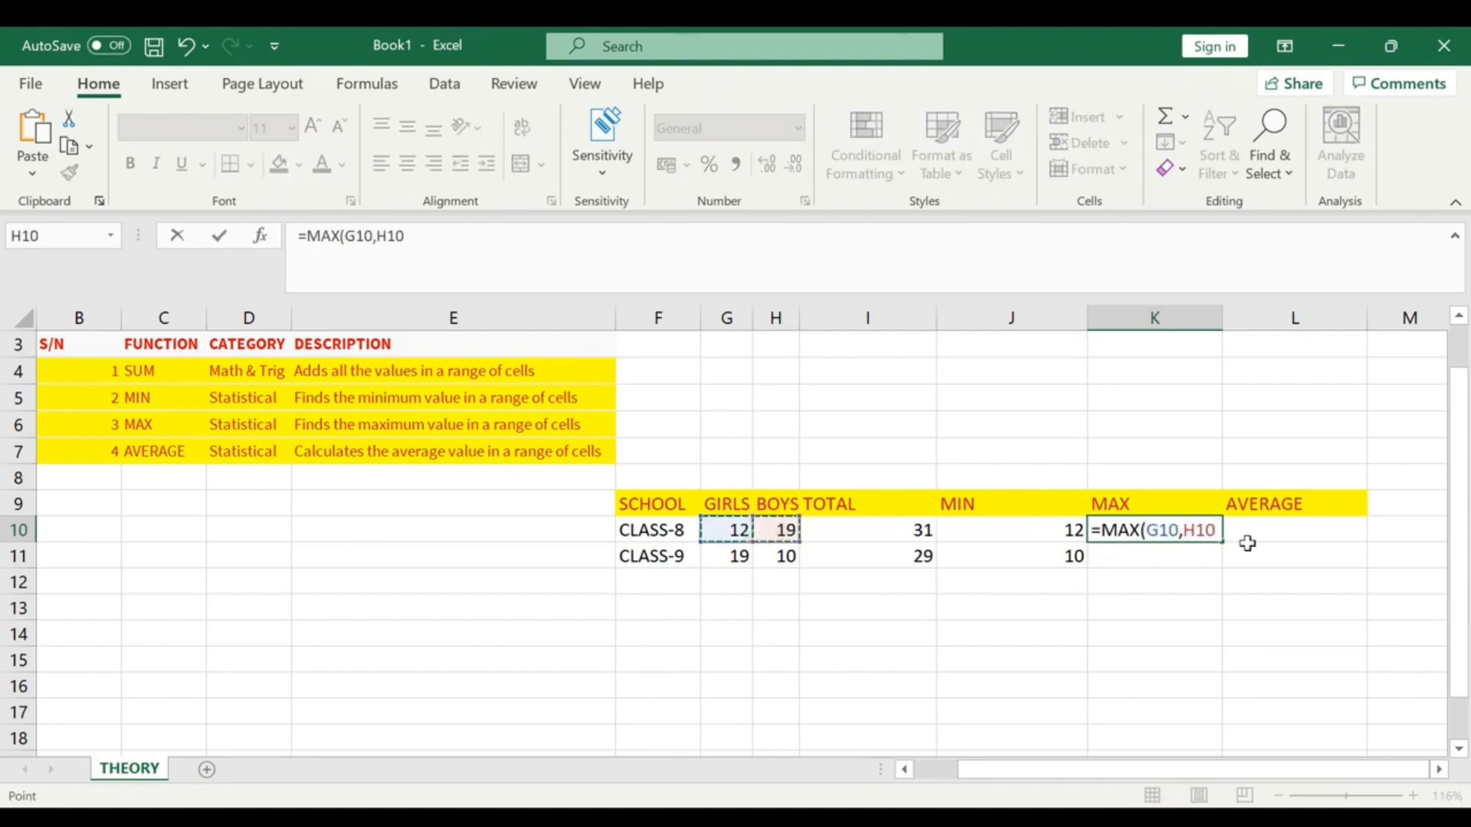
type(")")
key("ctrl+Return")
key("Return")
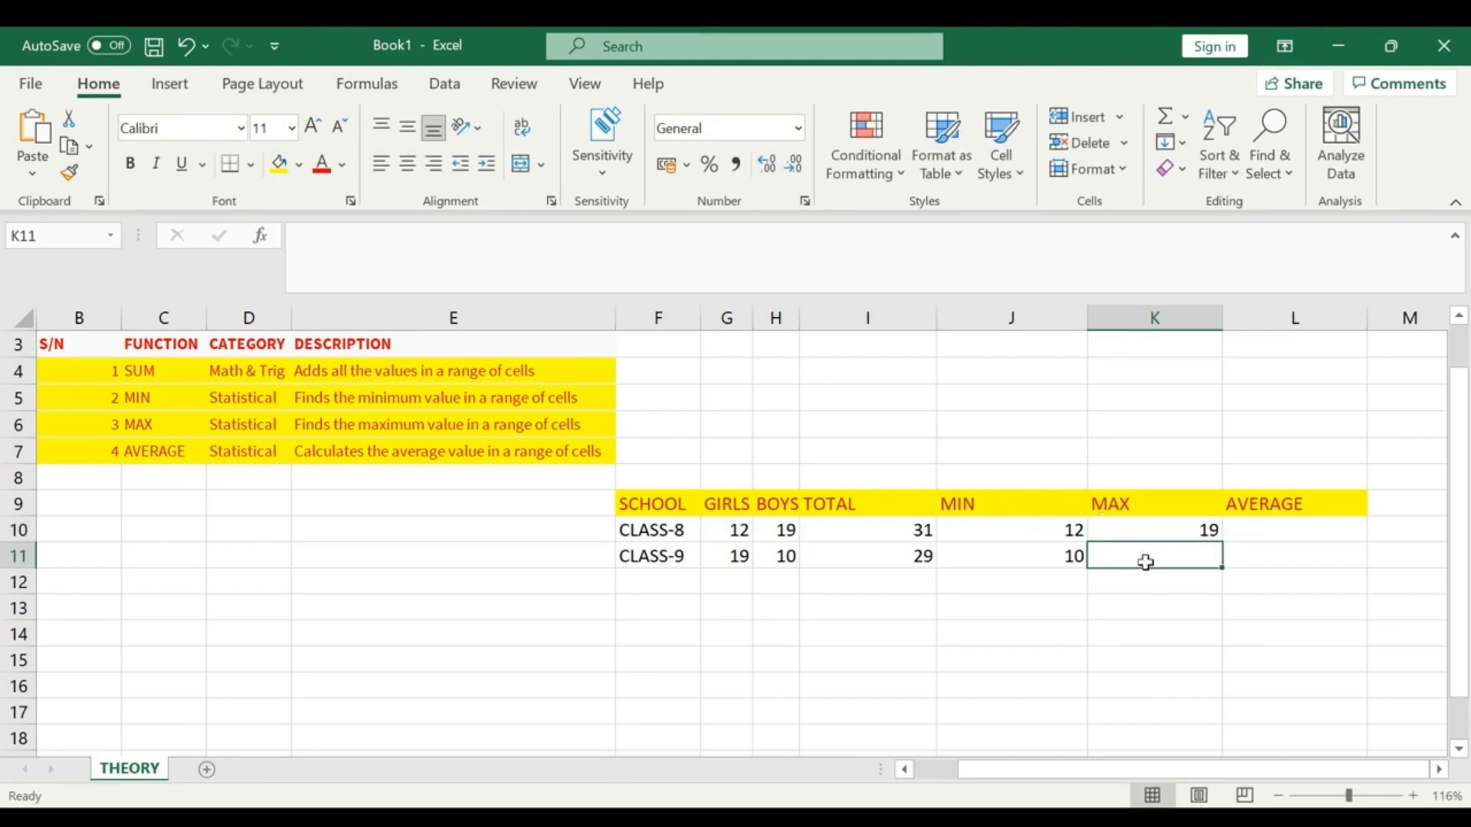
Enter =MAX(G11,H11) in K11 to find the maximum for CLASS-9
type("MA")
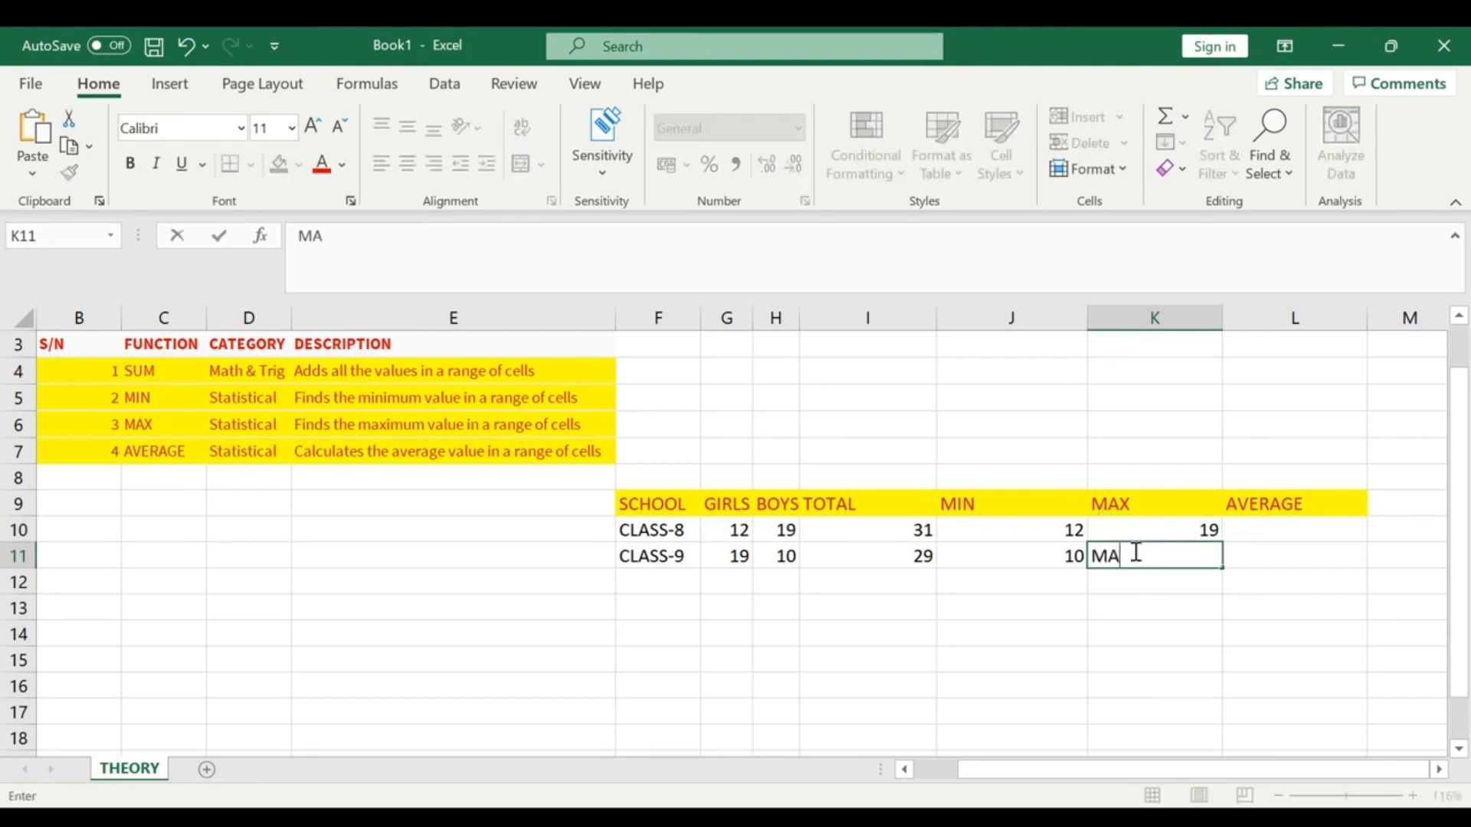
key("BackSpace")
key("BackSpace")
type("=MAX(")
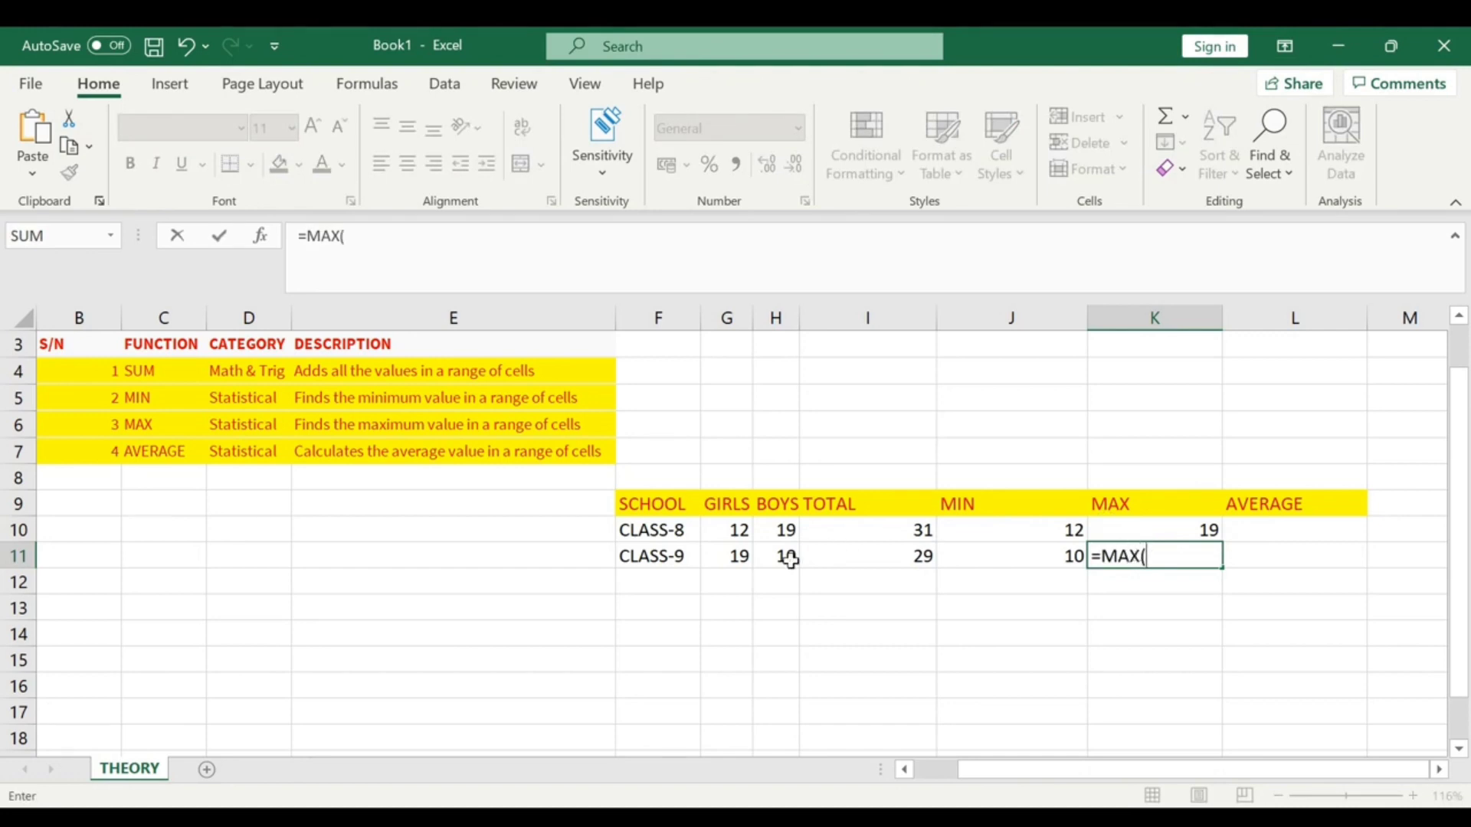
left_click(745, 554)
type(",")
left_click(783, 553)
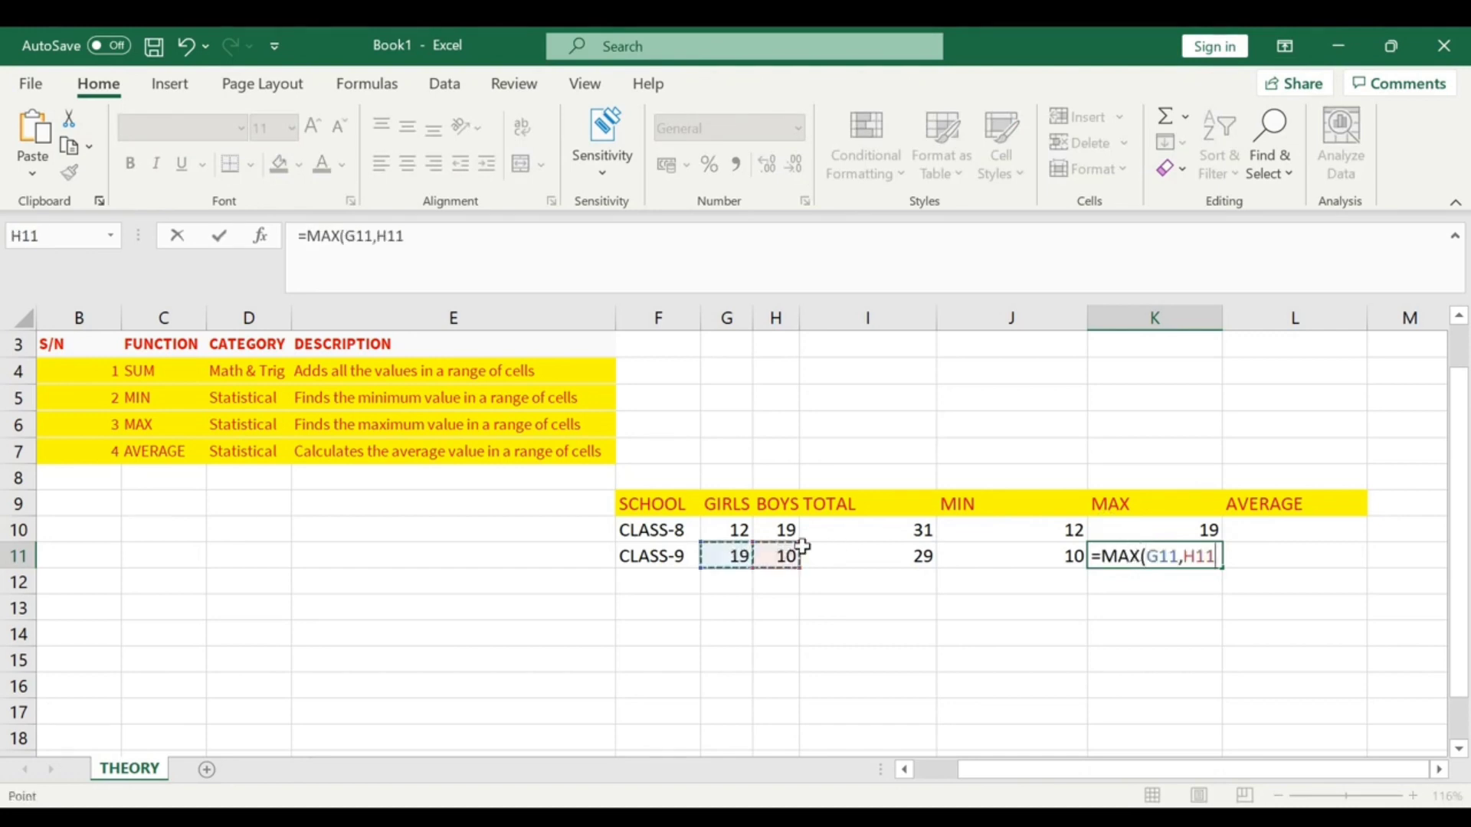
type(")")
key("Return")
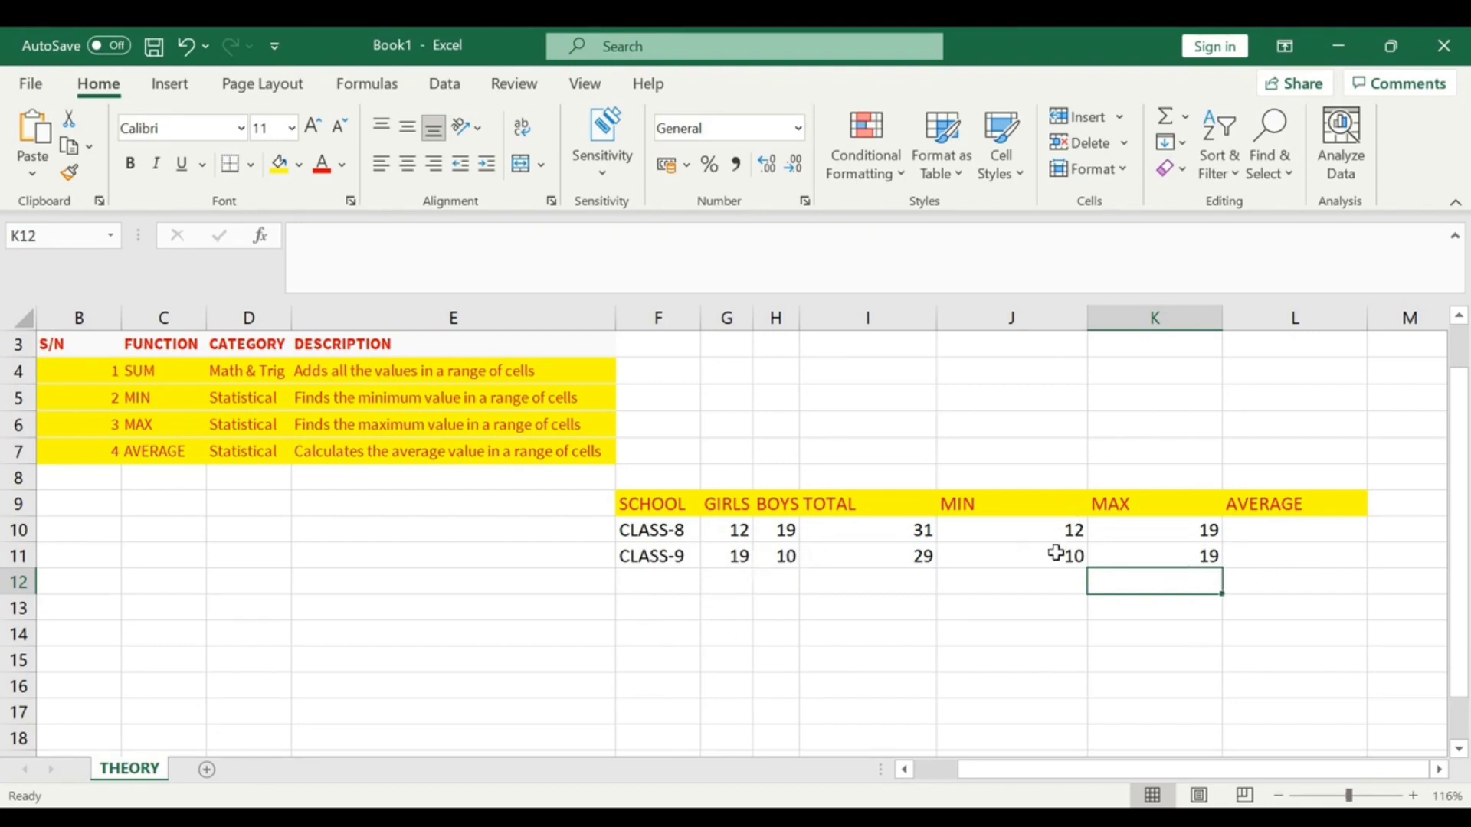
left_click(1285, 528)
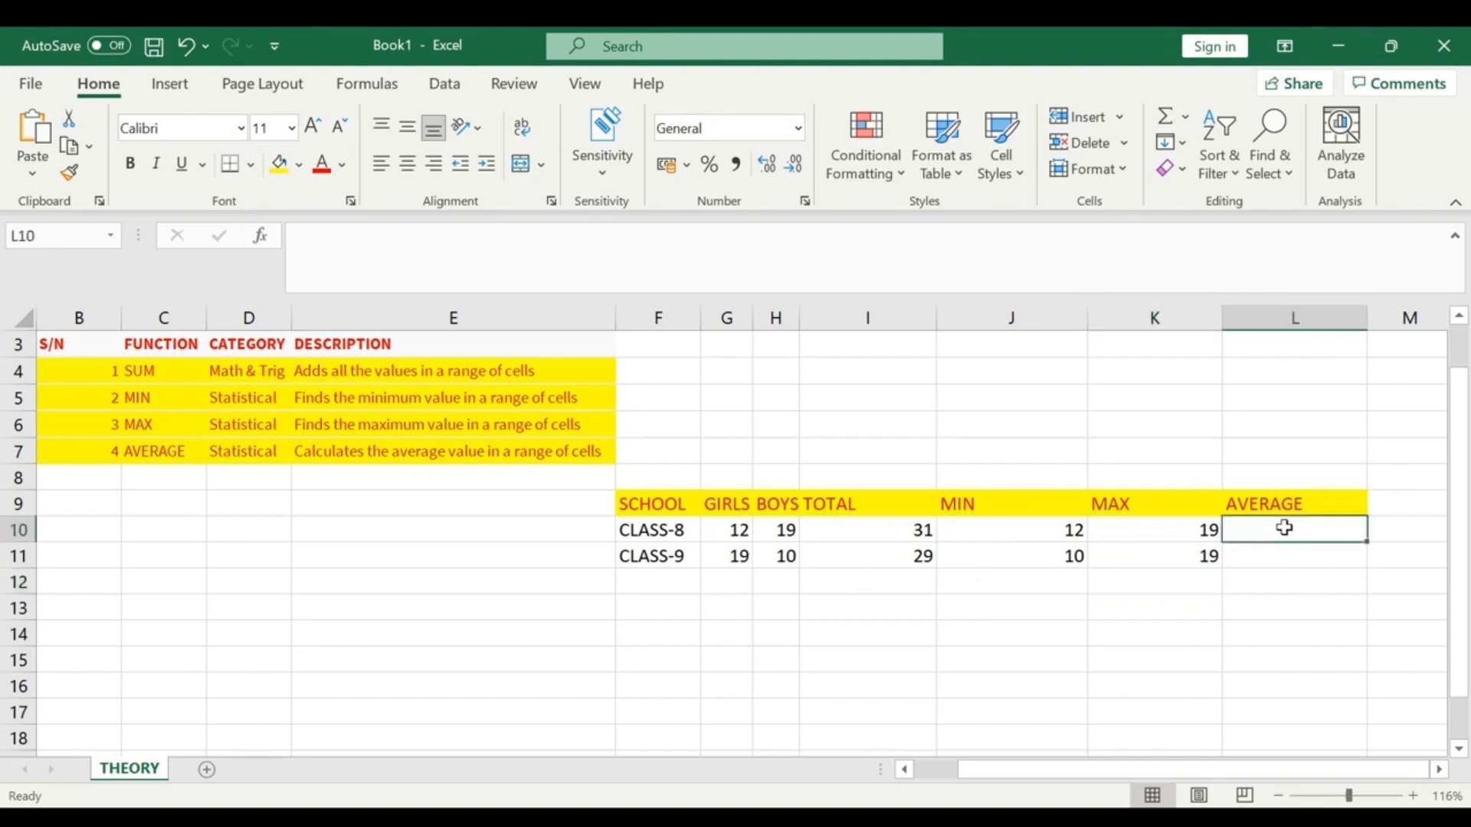
type("=")
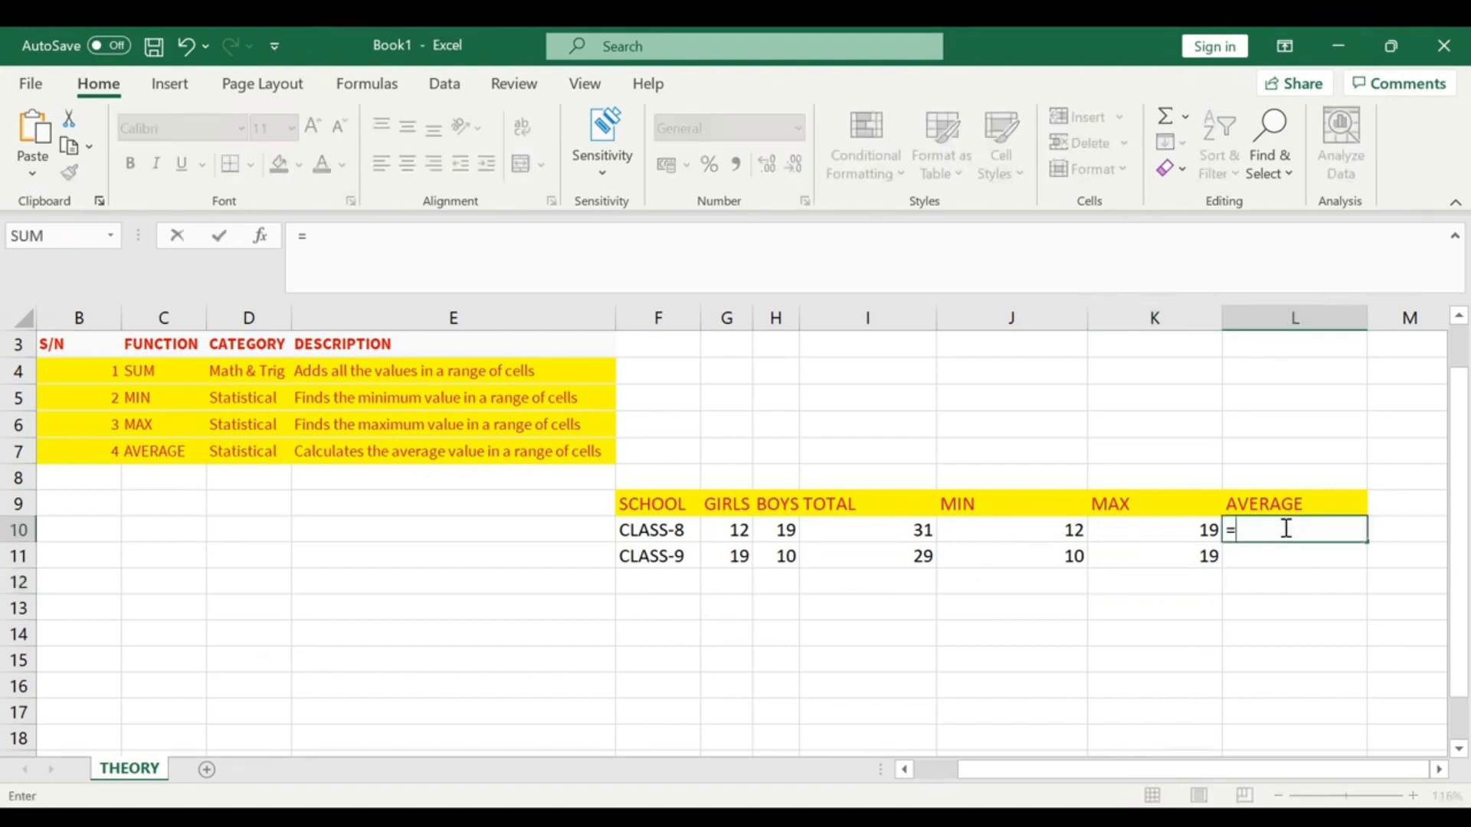
type("AVER")
key("Return")
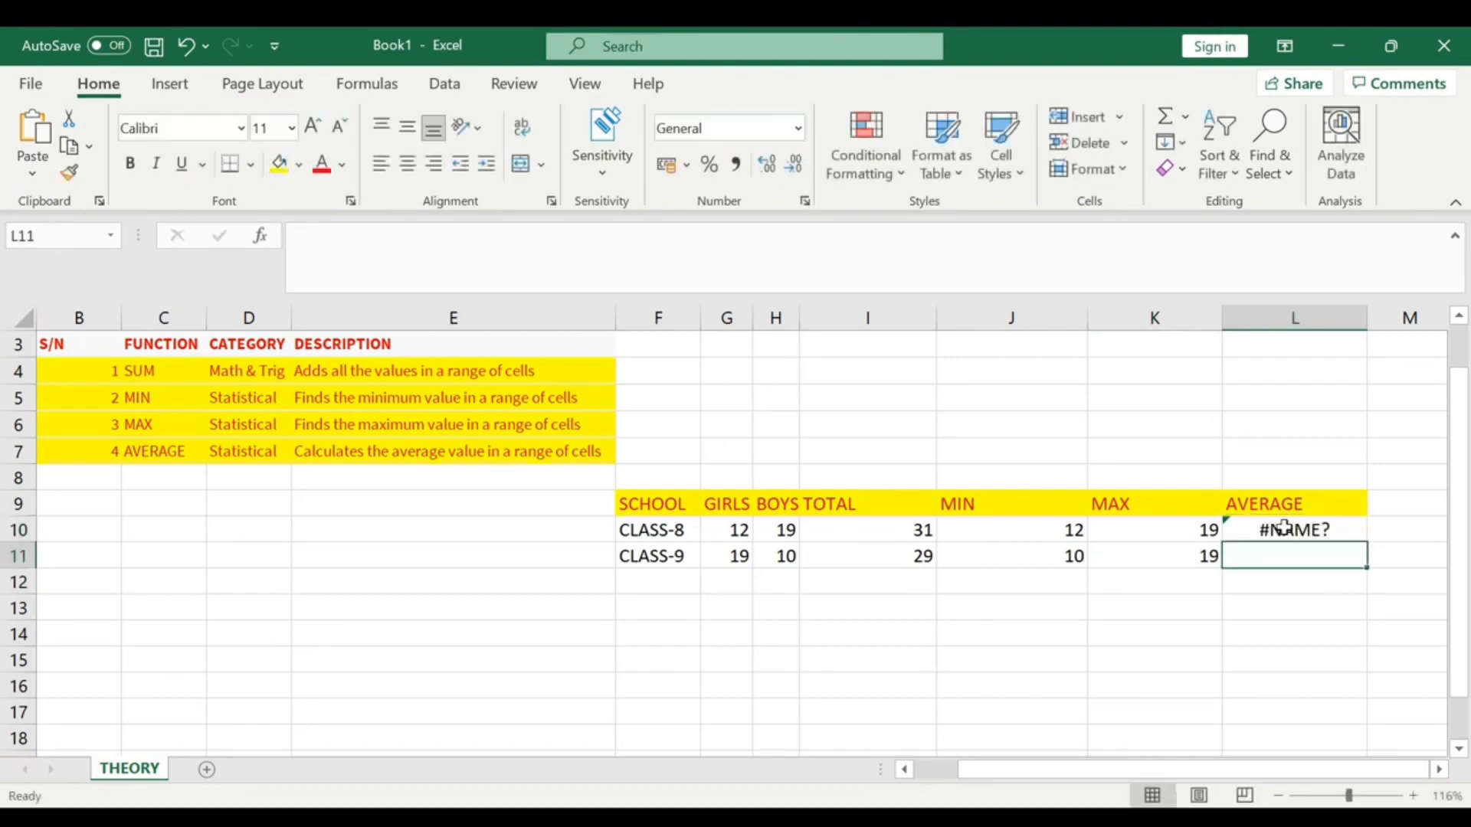
Replace the incomplete formula in L10 with =AVERAGE(G10,H10) to calculate the average for CLASS-8
left_click(1287, 528)
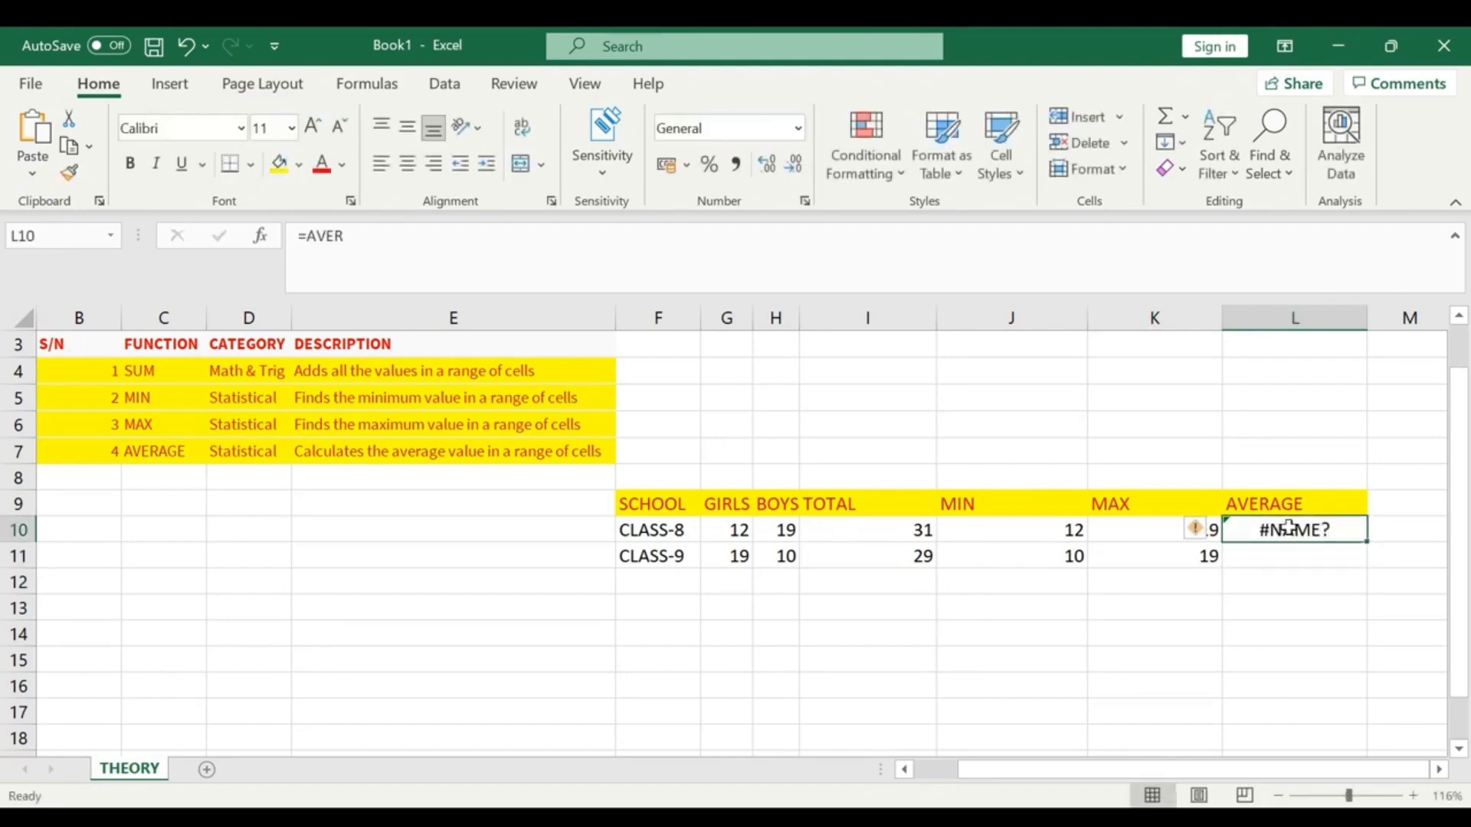
key("BackSpace")
type("a")
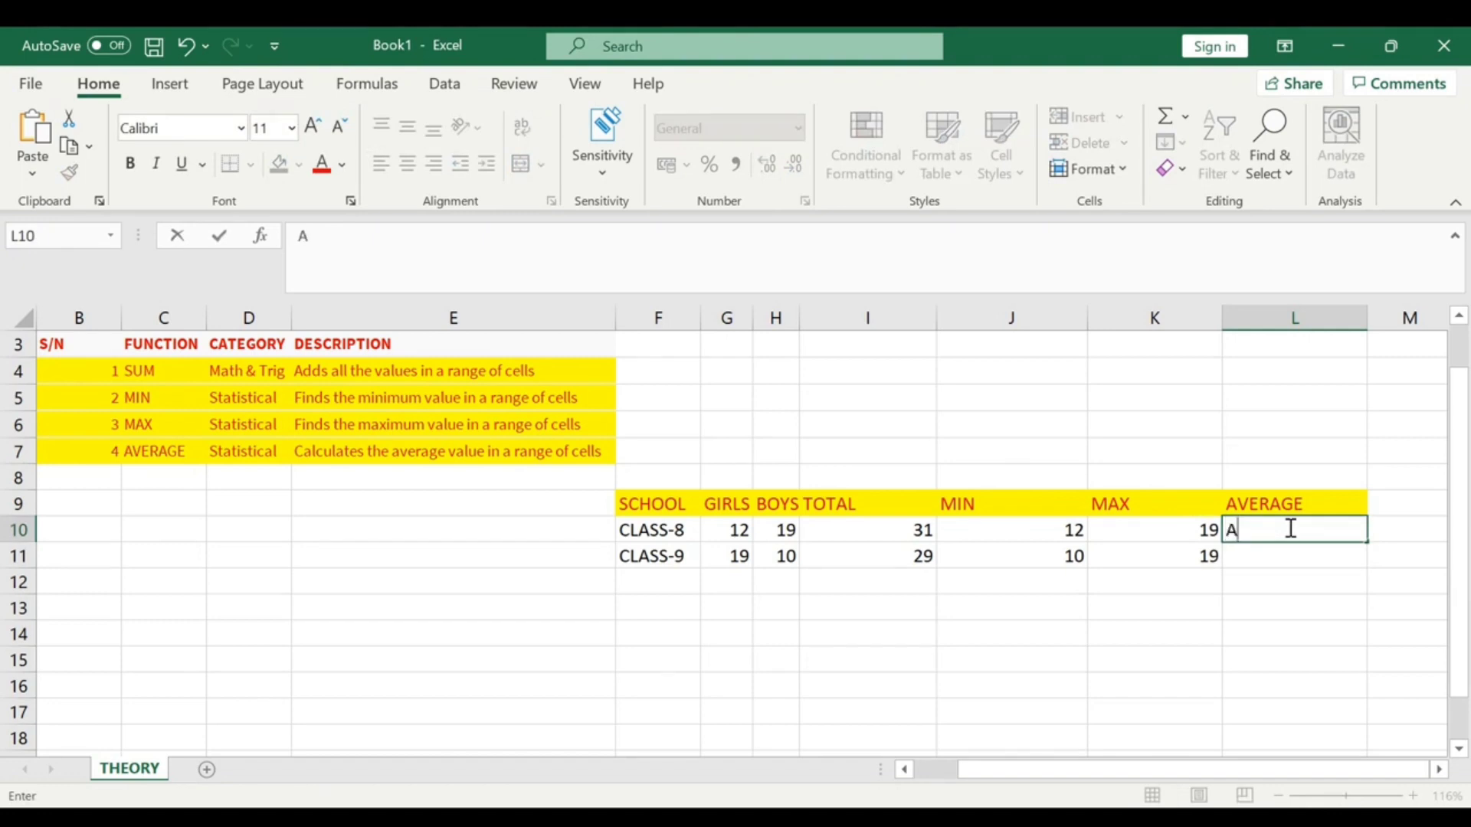
key("BackSpace")
type("=A")
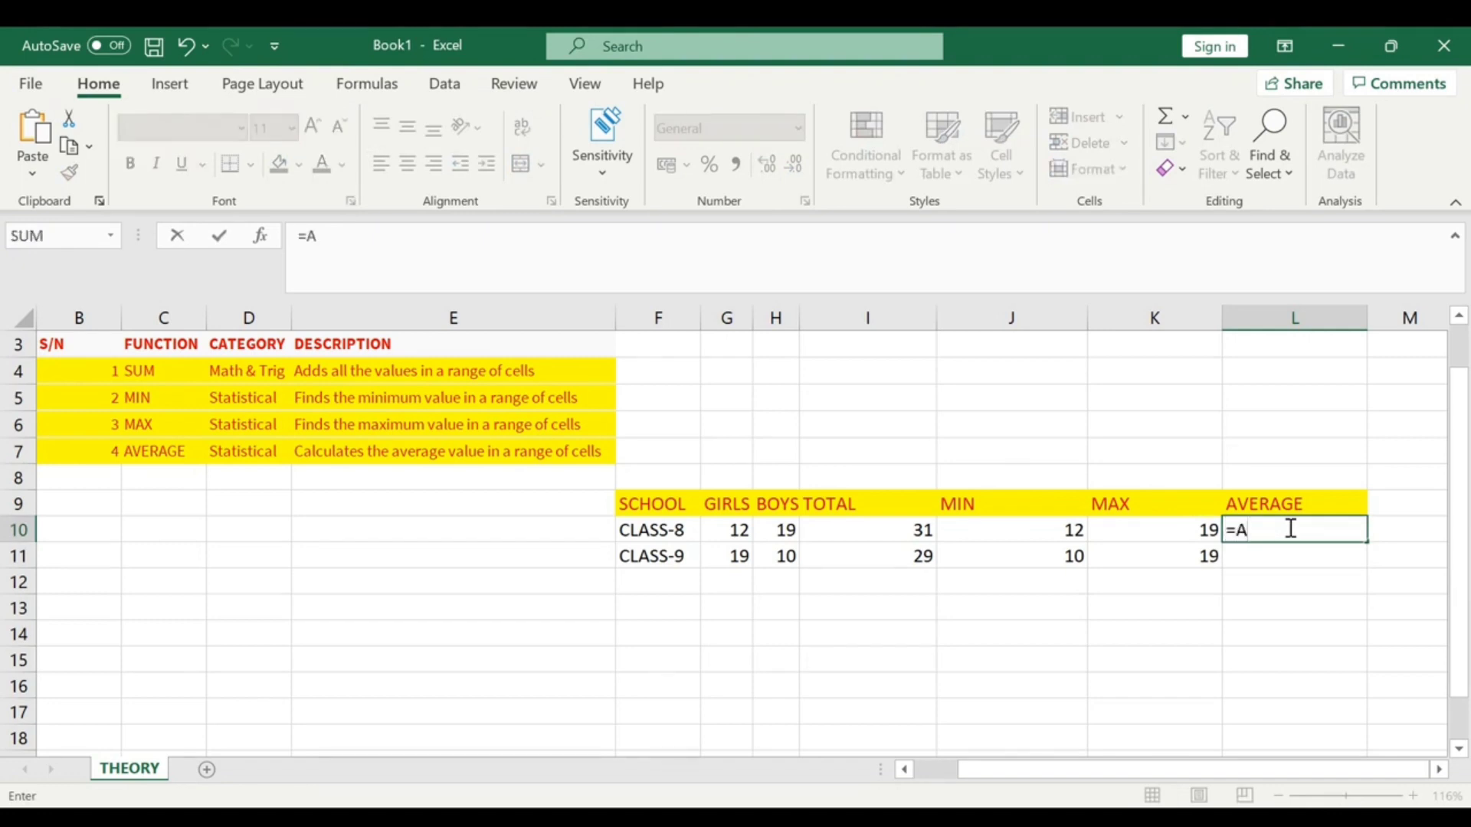
type("VERAGE(")
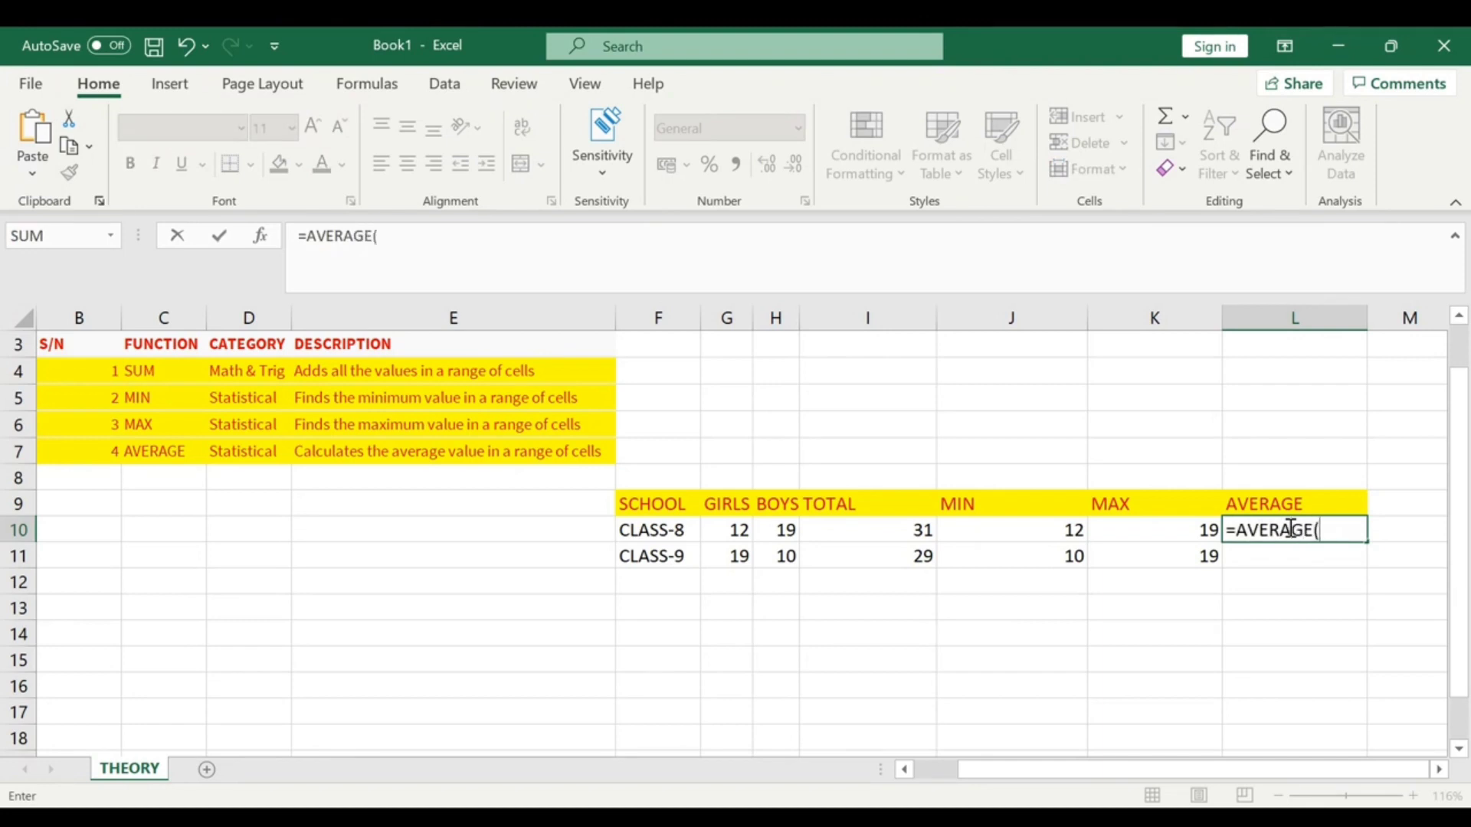
left_click(1371, 321)
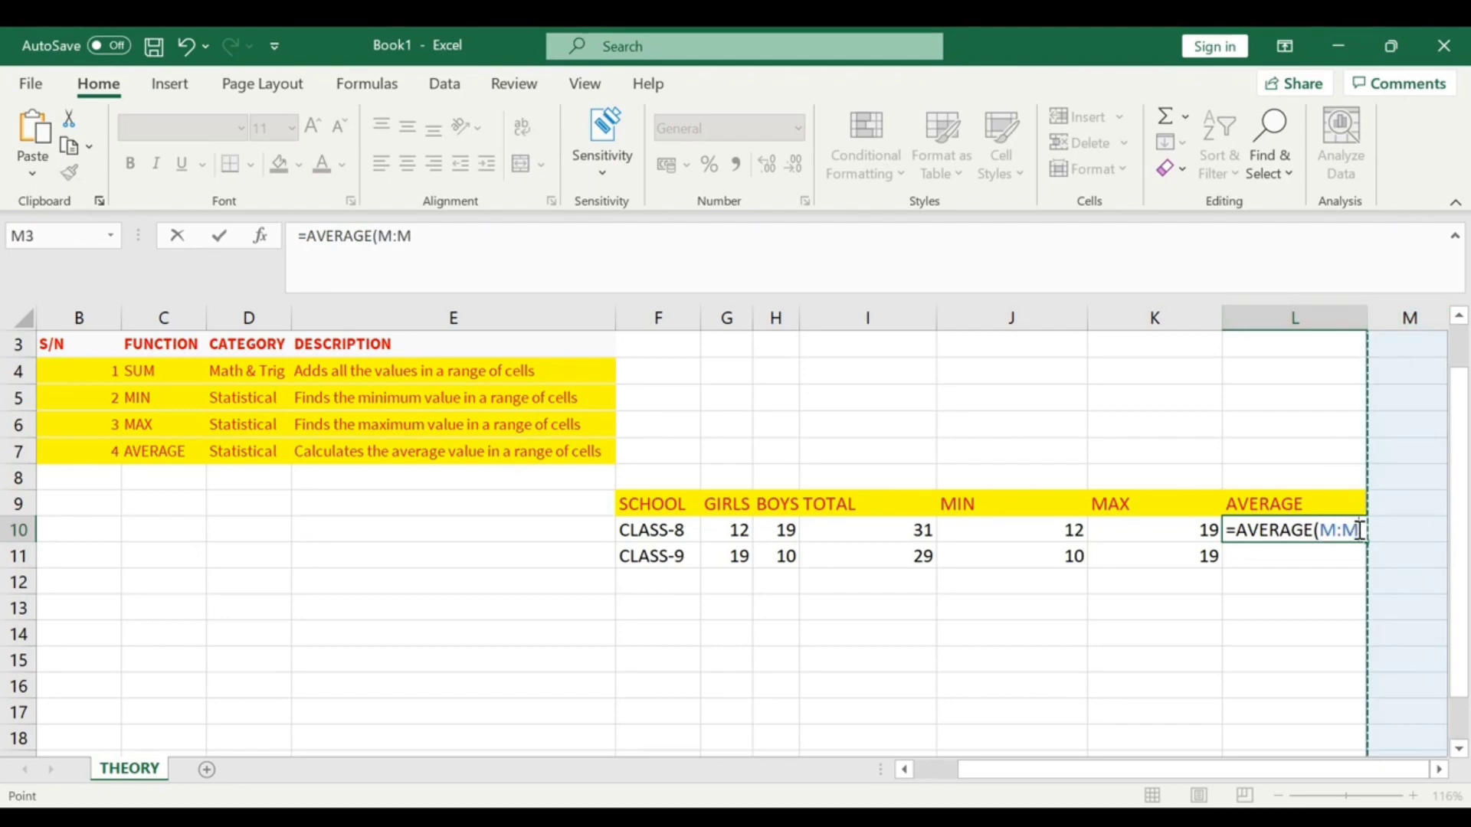
key("BackSpace")
key("BackSpace")
key("BackSpace")
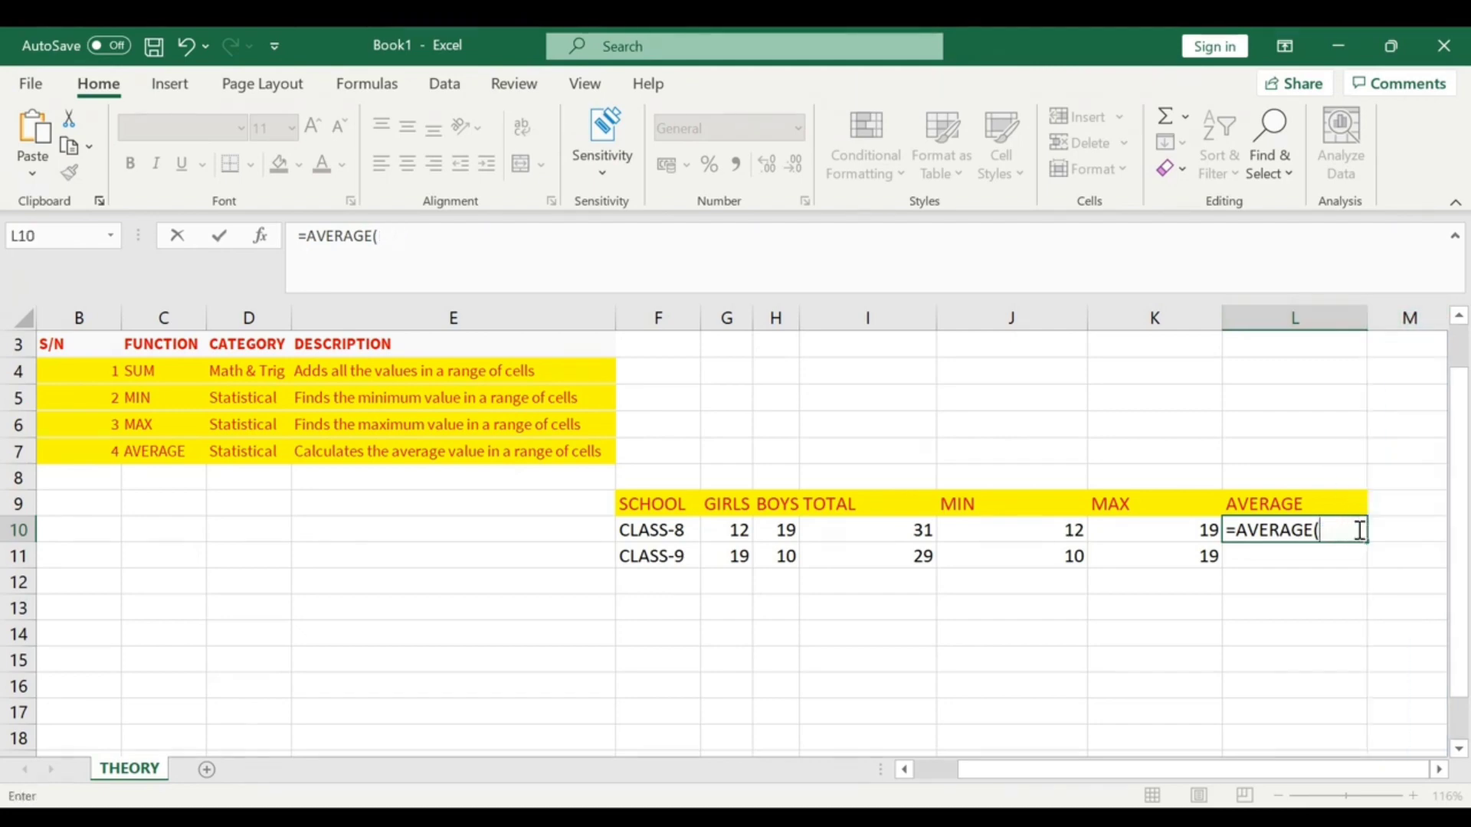
left_click(730, 529)
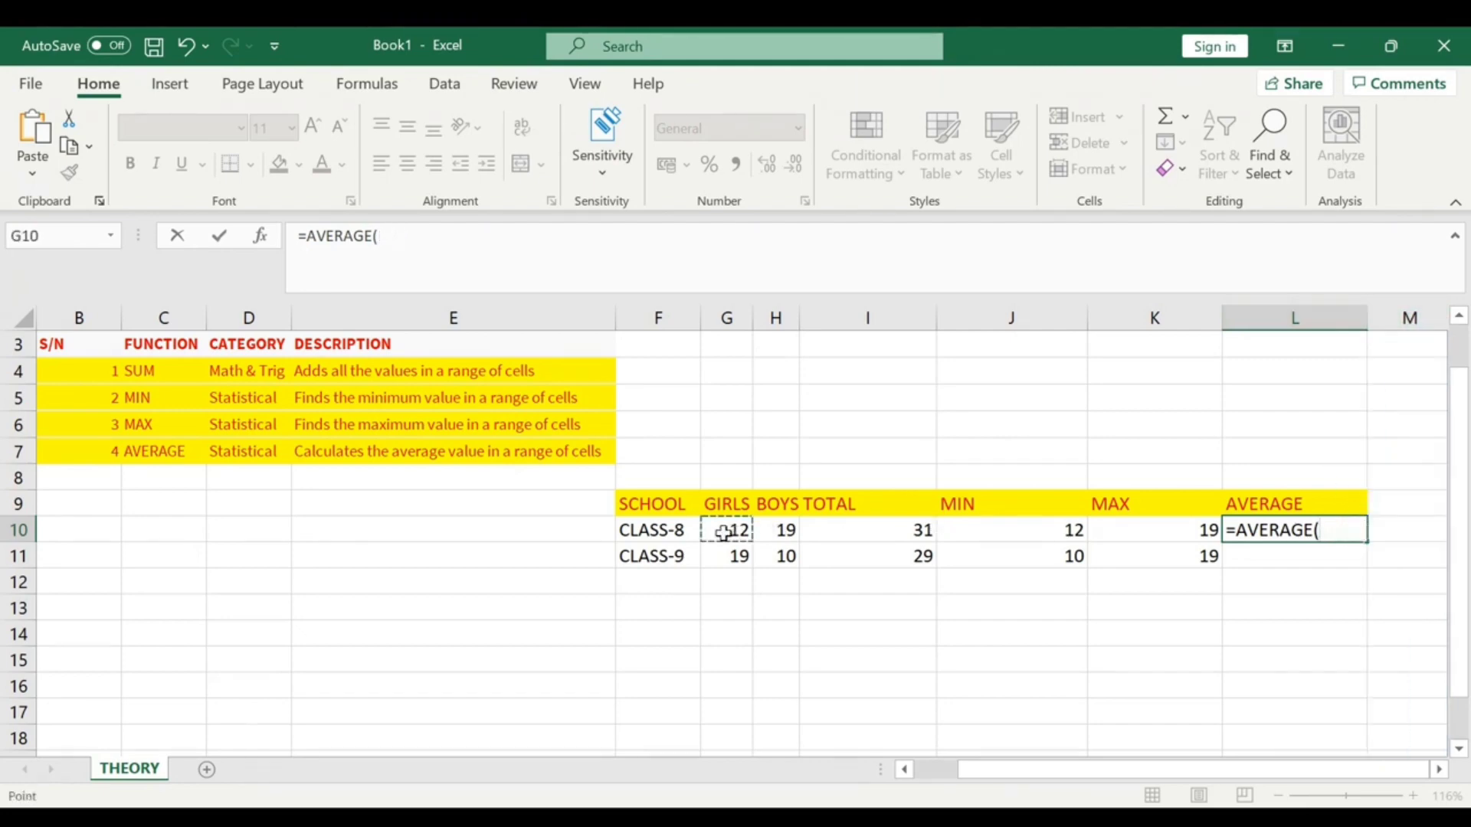
type(",")
left_click(772, 531)
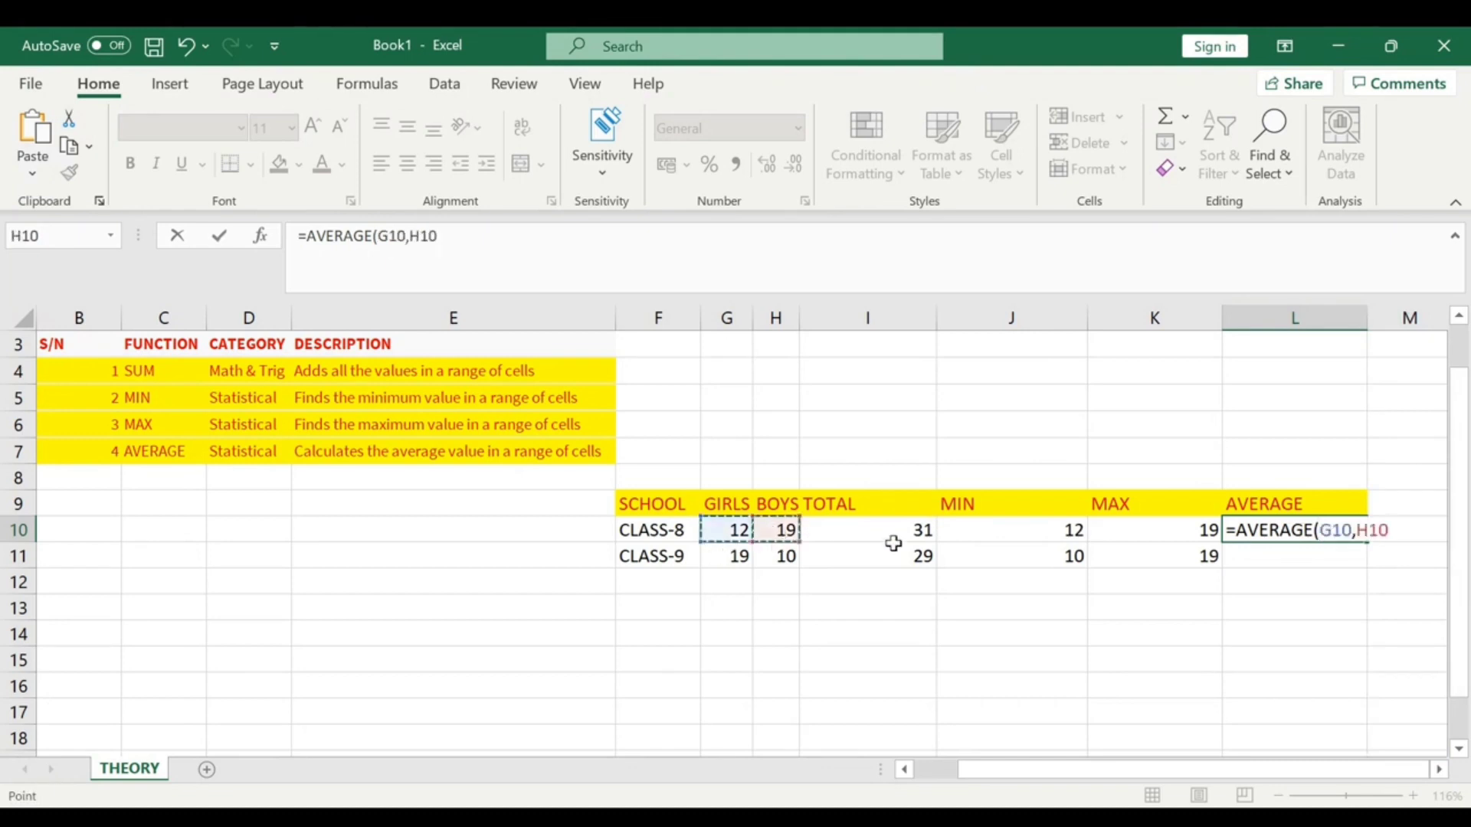
type(")")
key("Return")
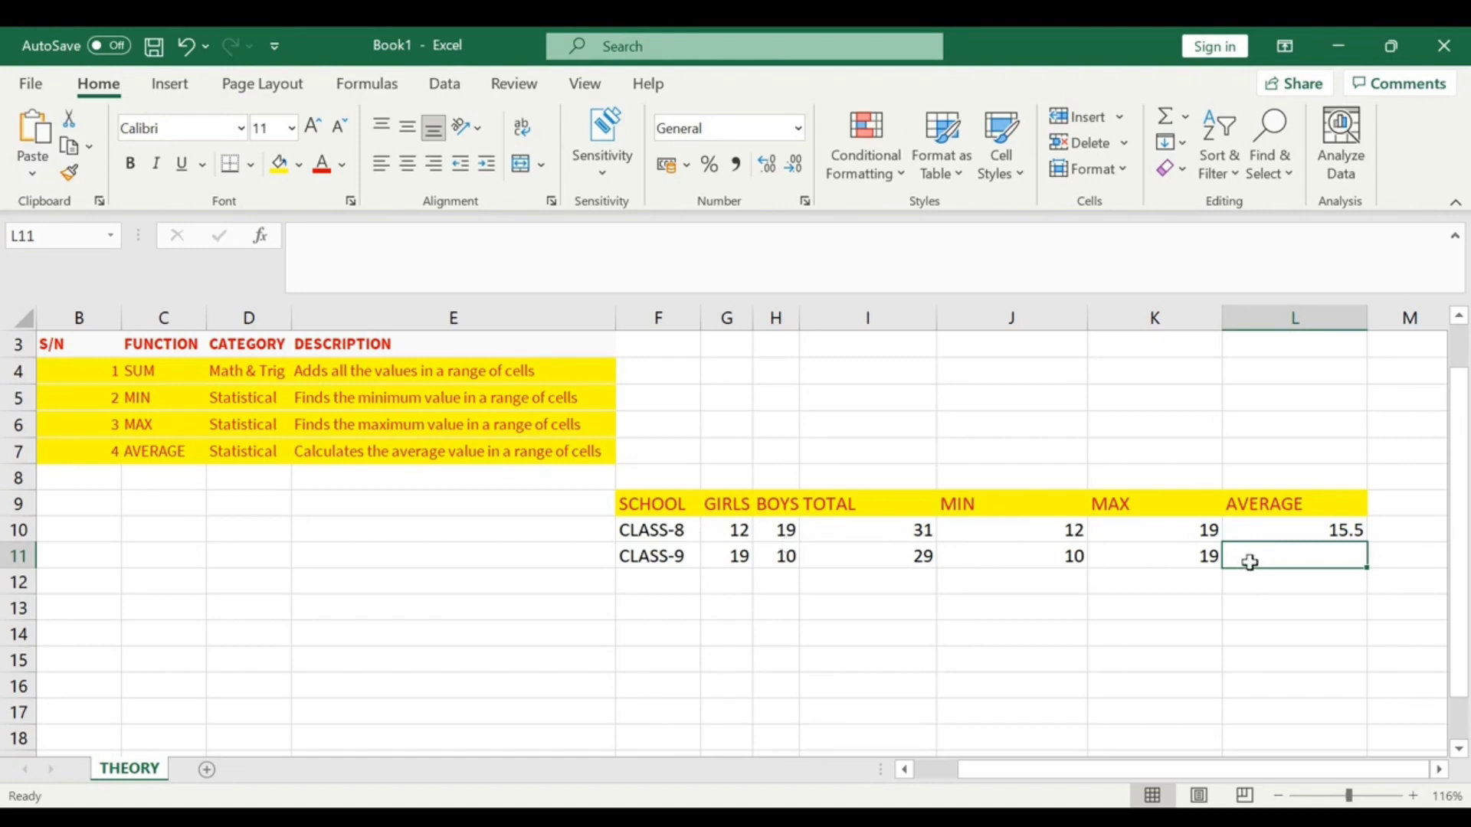
Enter =AVERAGE(G11,H11) in L11 to calculate the average for CLASS-9
type("=")
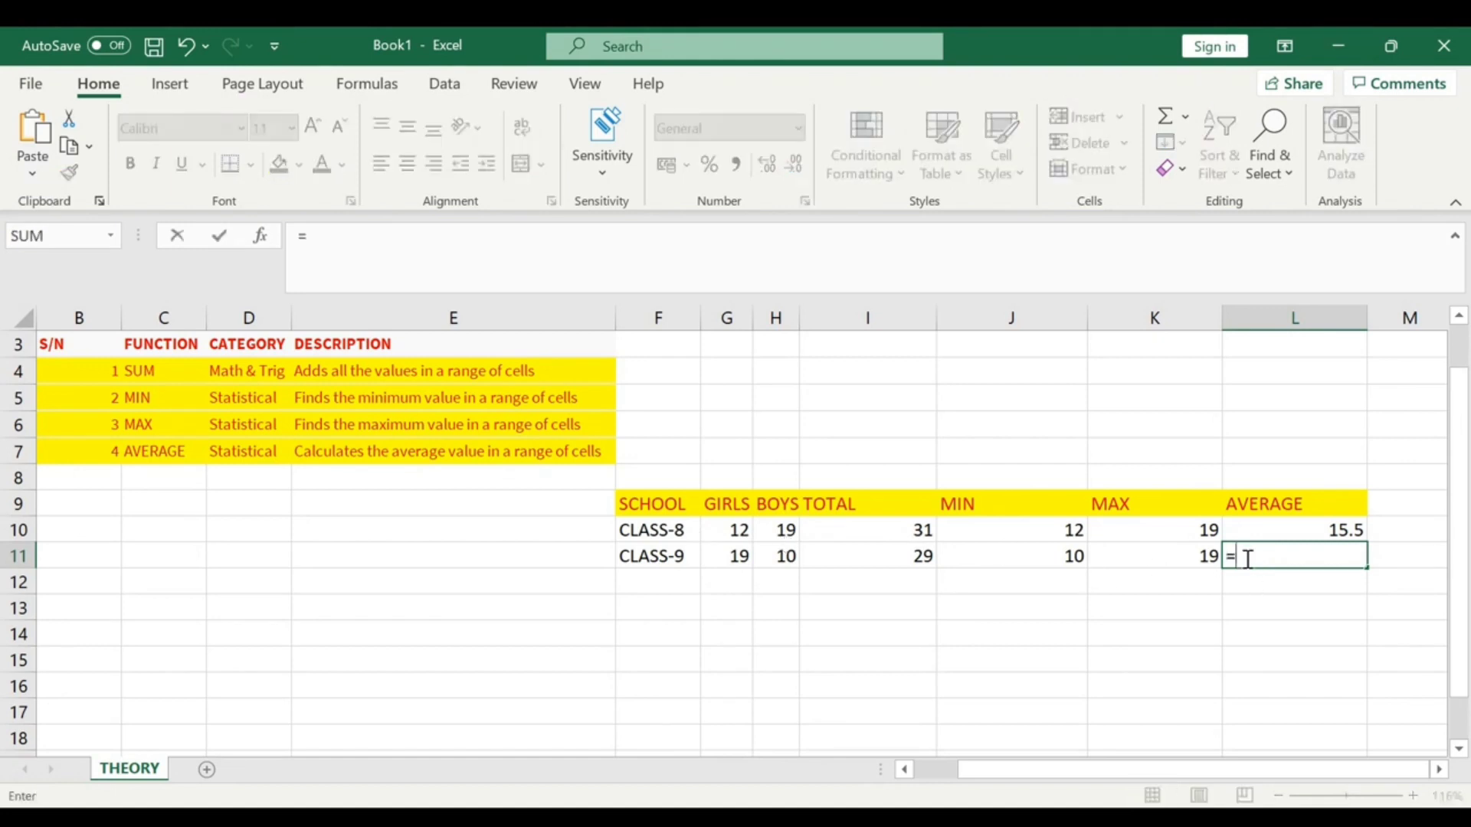
type("AVERAG")
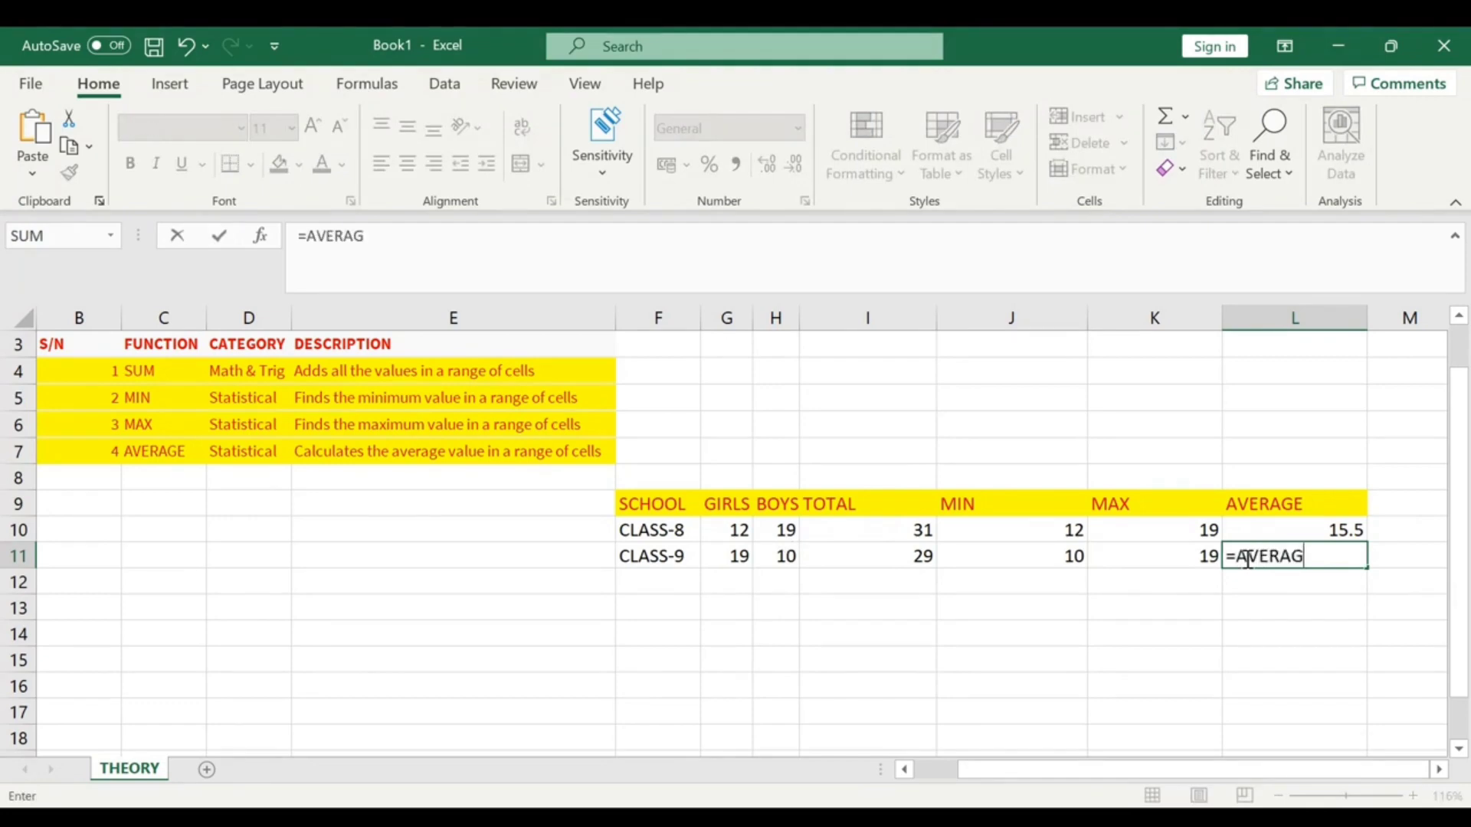
type("E(")
left_click(721, 555)
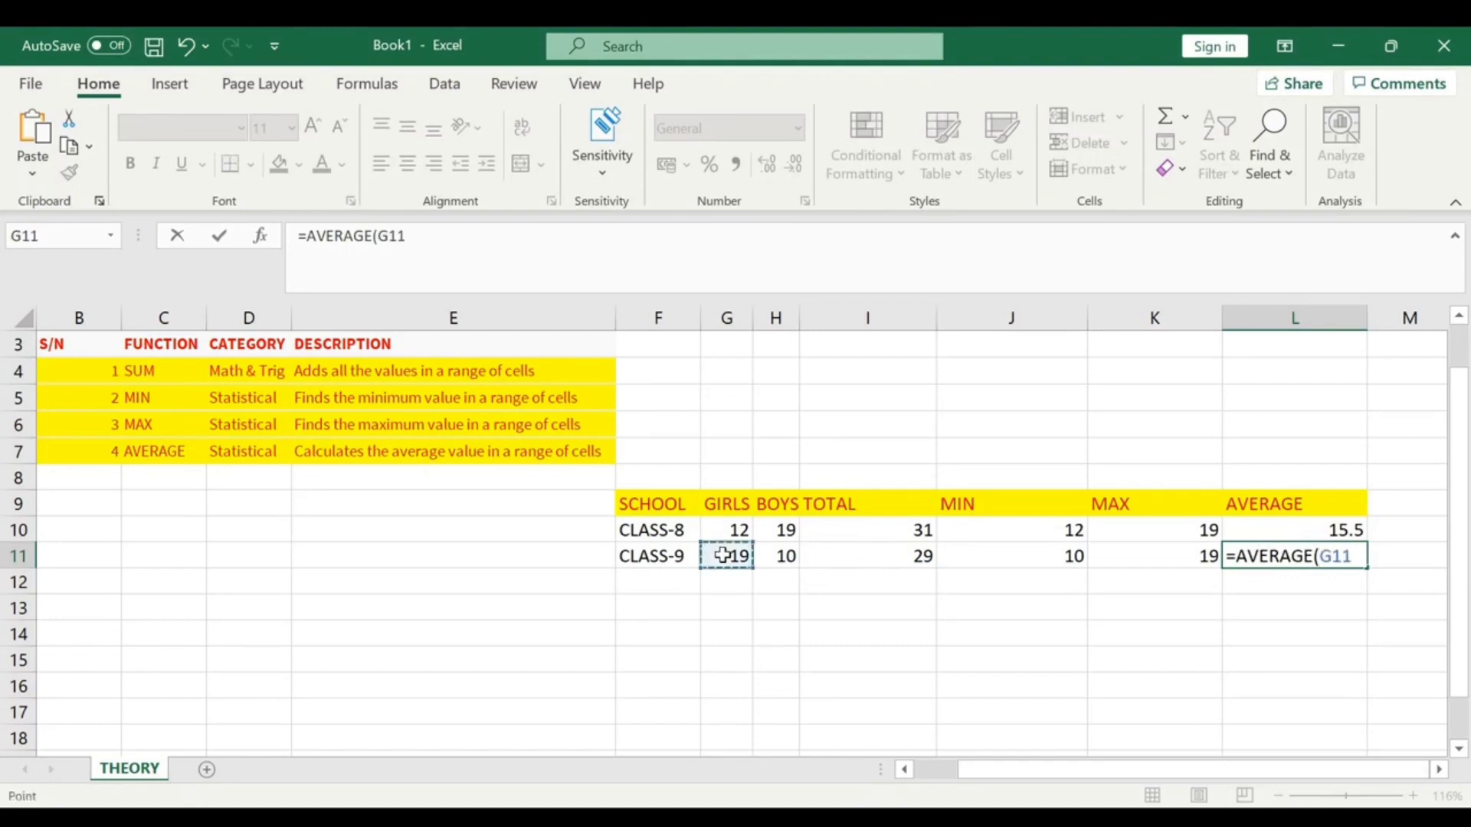
type(",")
left_click(770, 557)
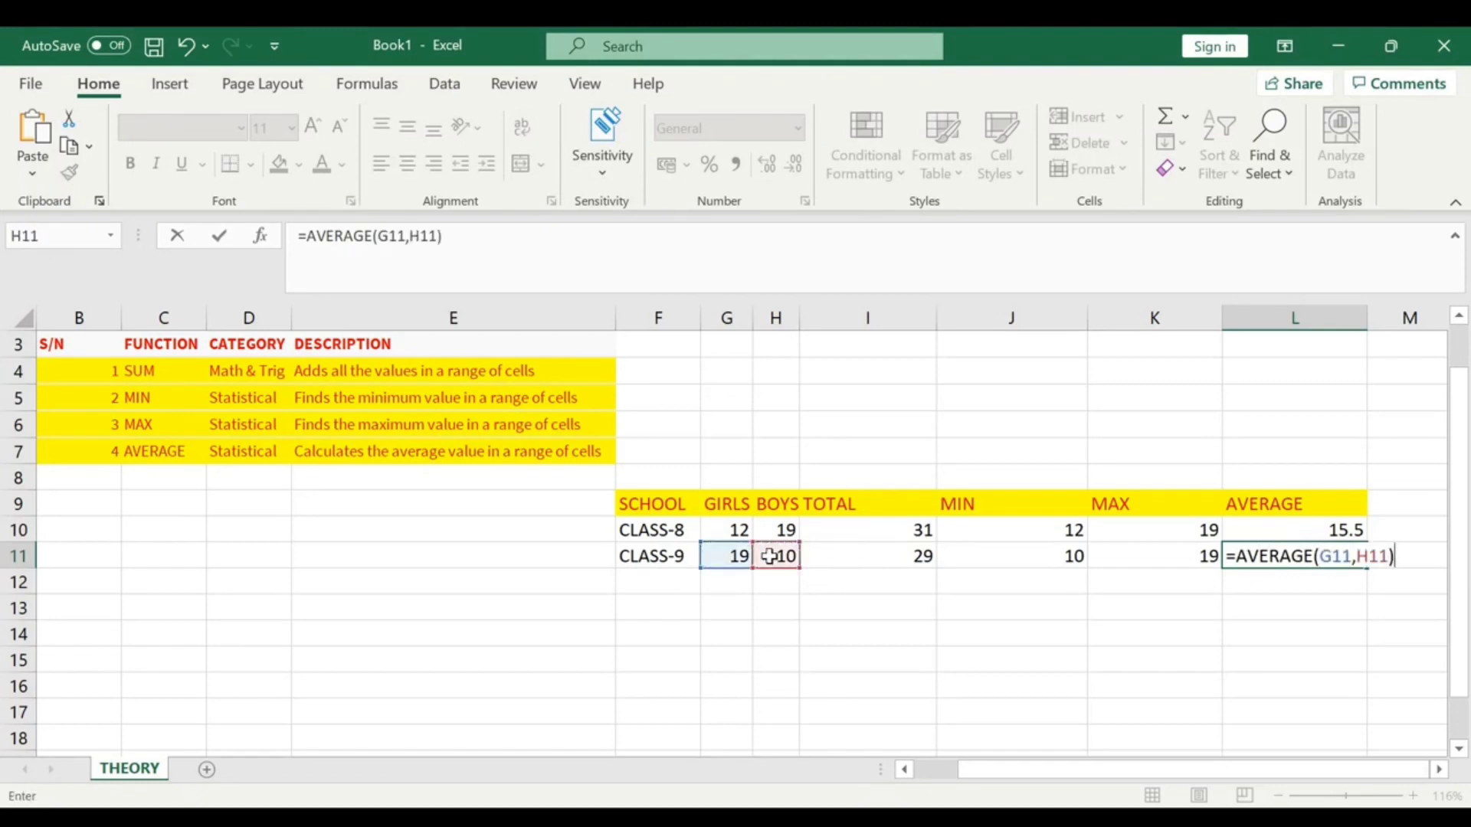
key("Return")
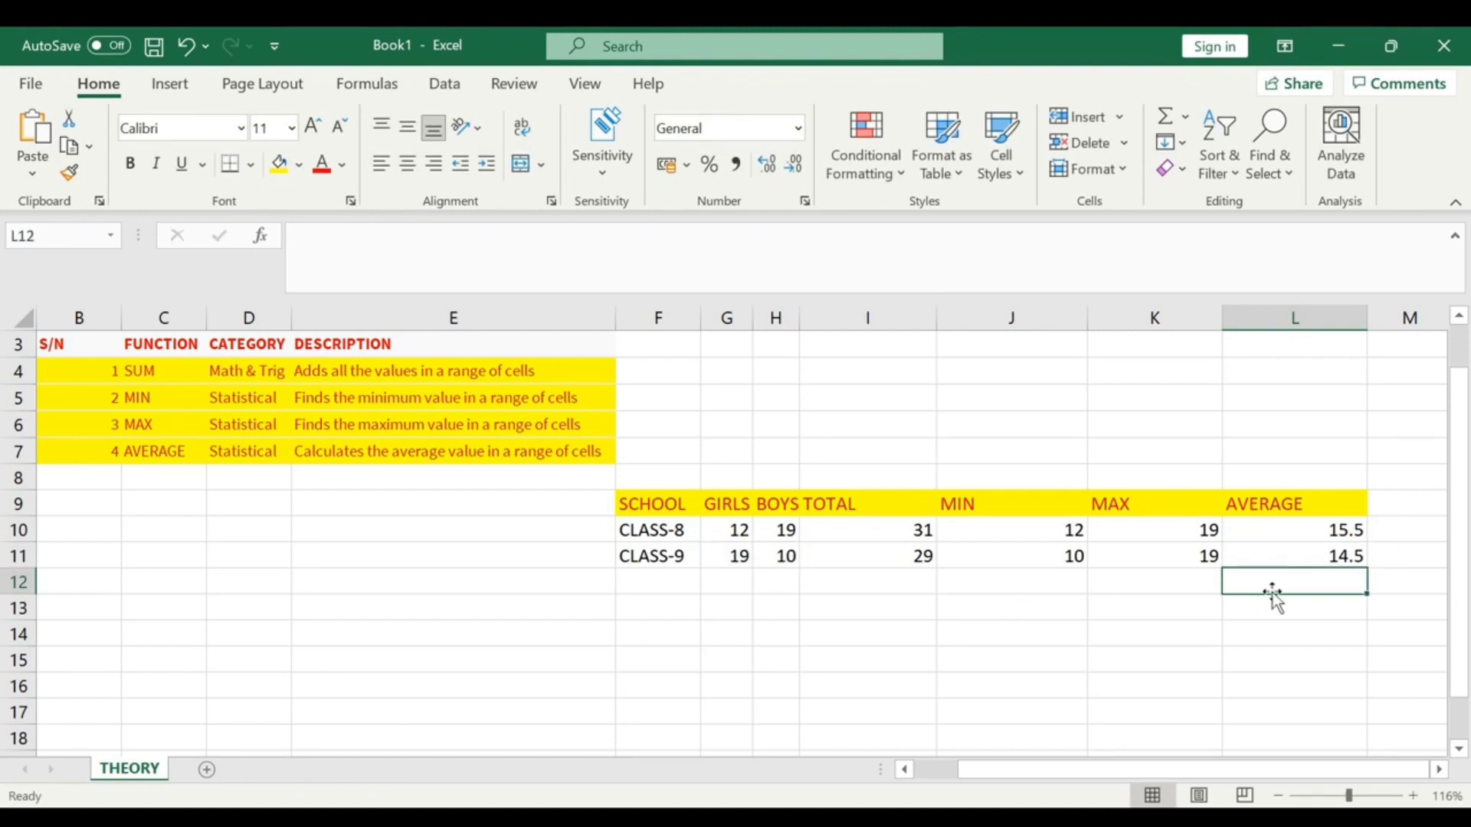
Enter =AVERAGE(L10,L11) in L12 to average the two class averages
type("=a")
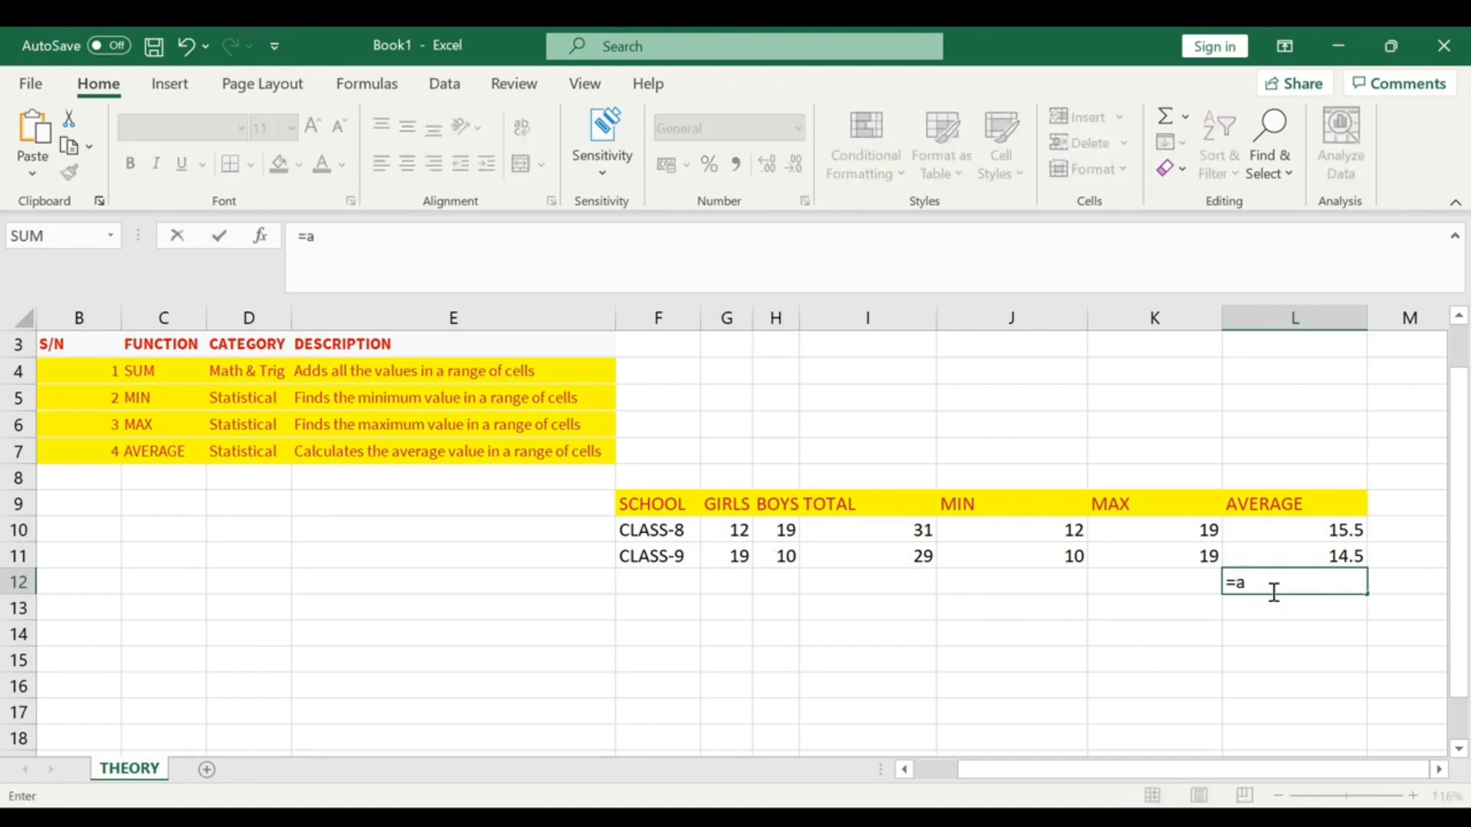
key("BackSpace")
type("AVERAGE(")
left_click(1331, 528)
type(",")
left_click(1334, 553)
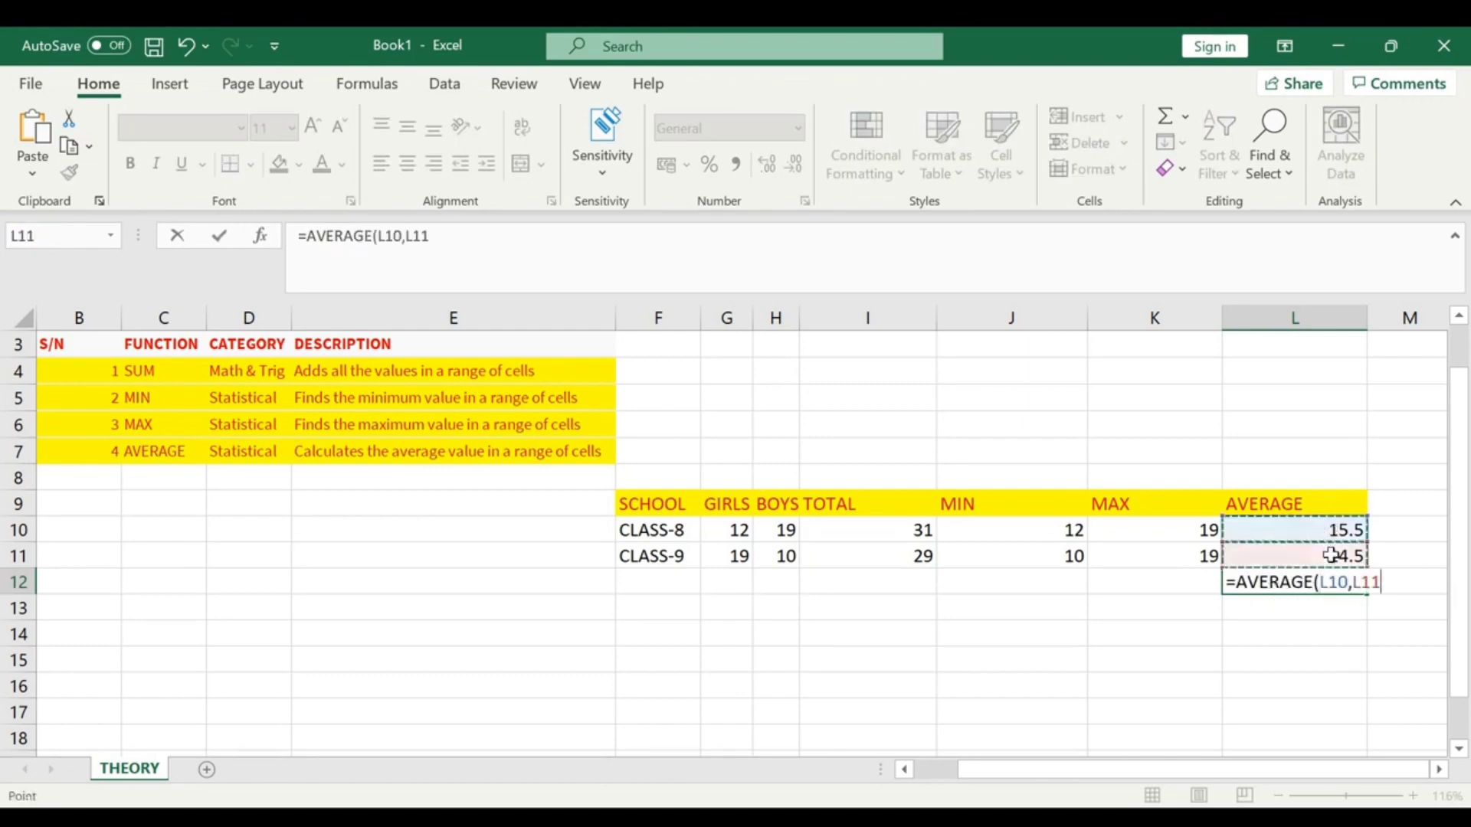
type(")")
key("Return")
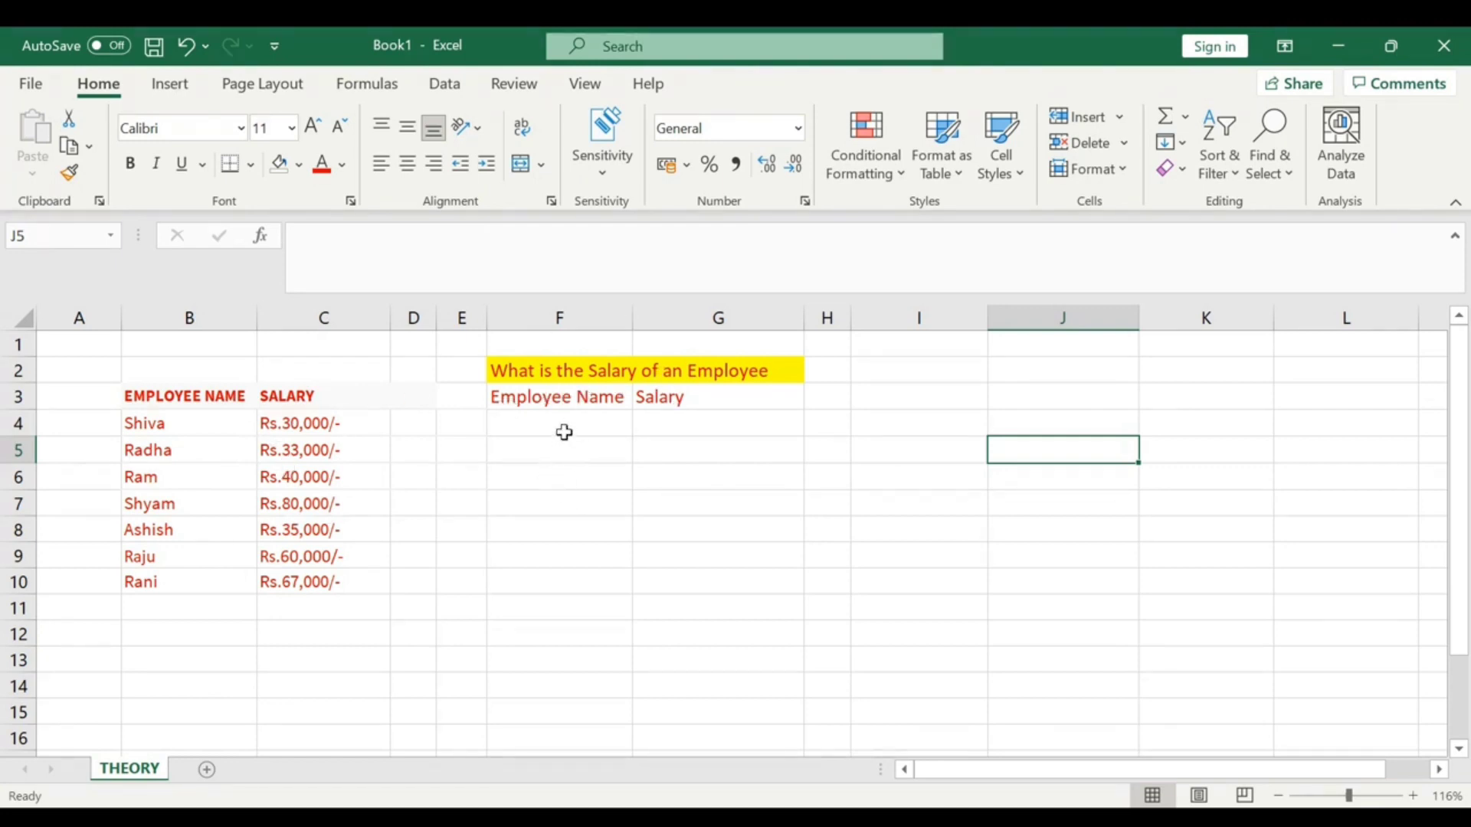
Enter the first listed employee's name (as in B4) in F4 as the salary lookup value
left_click(678, 427)
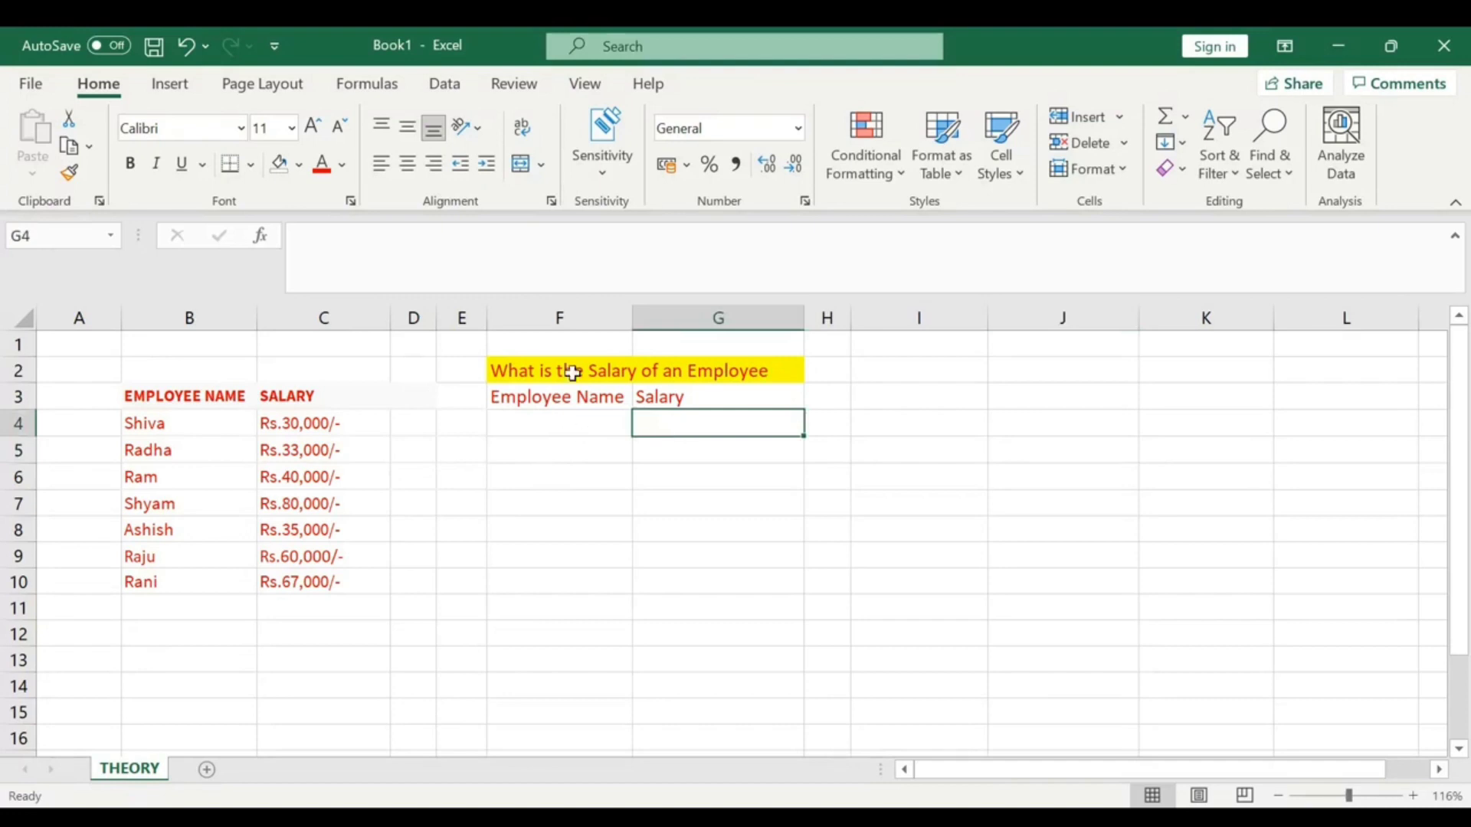
left_click(567, 430)
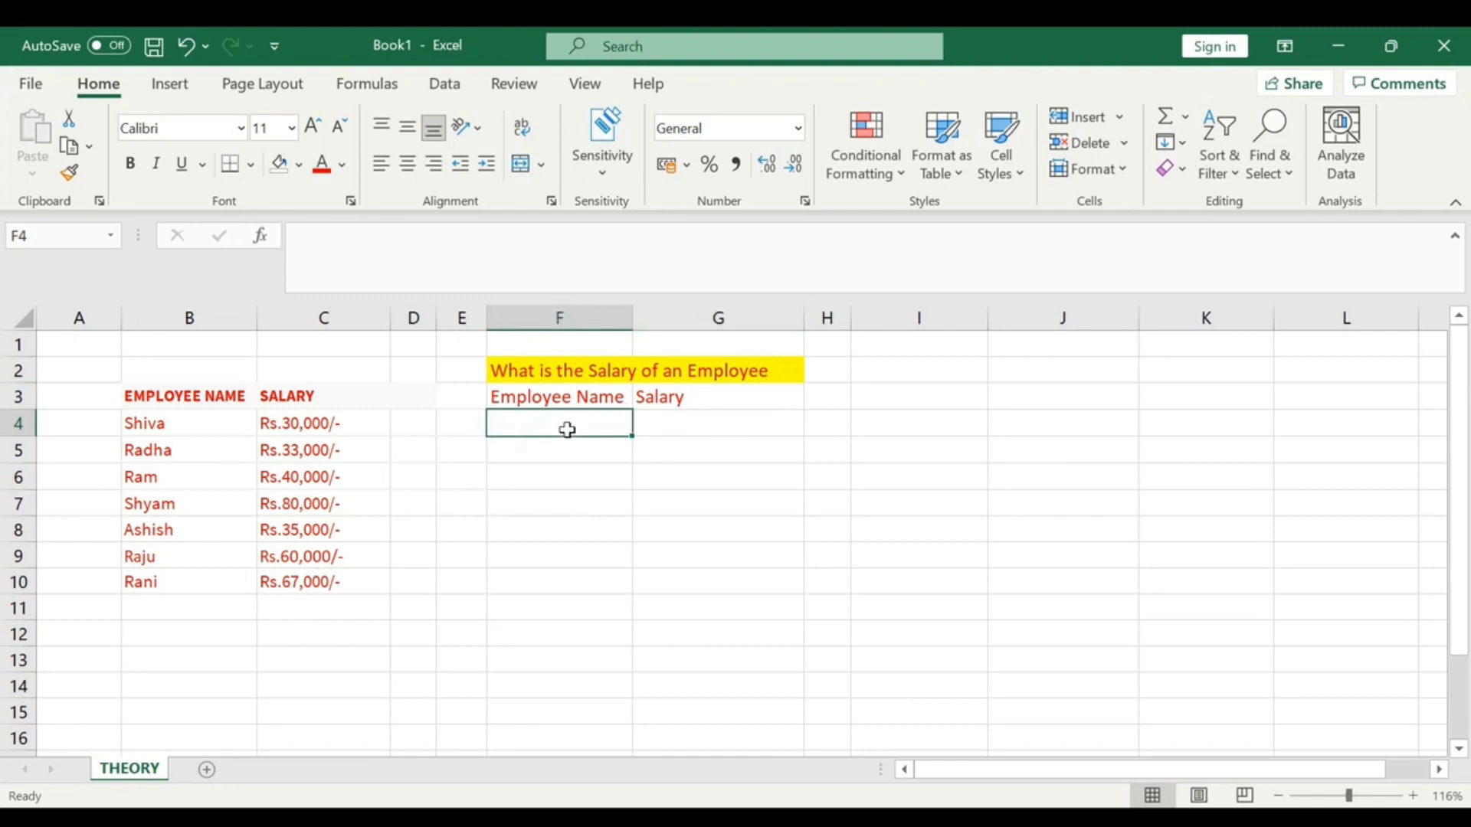
type("Shiva")
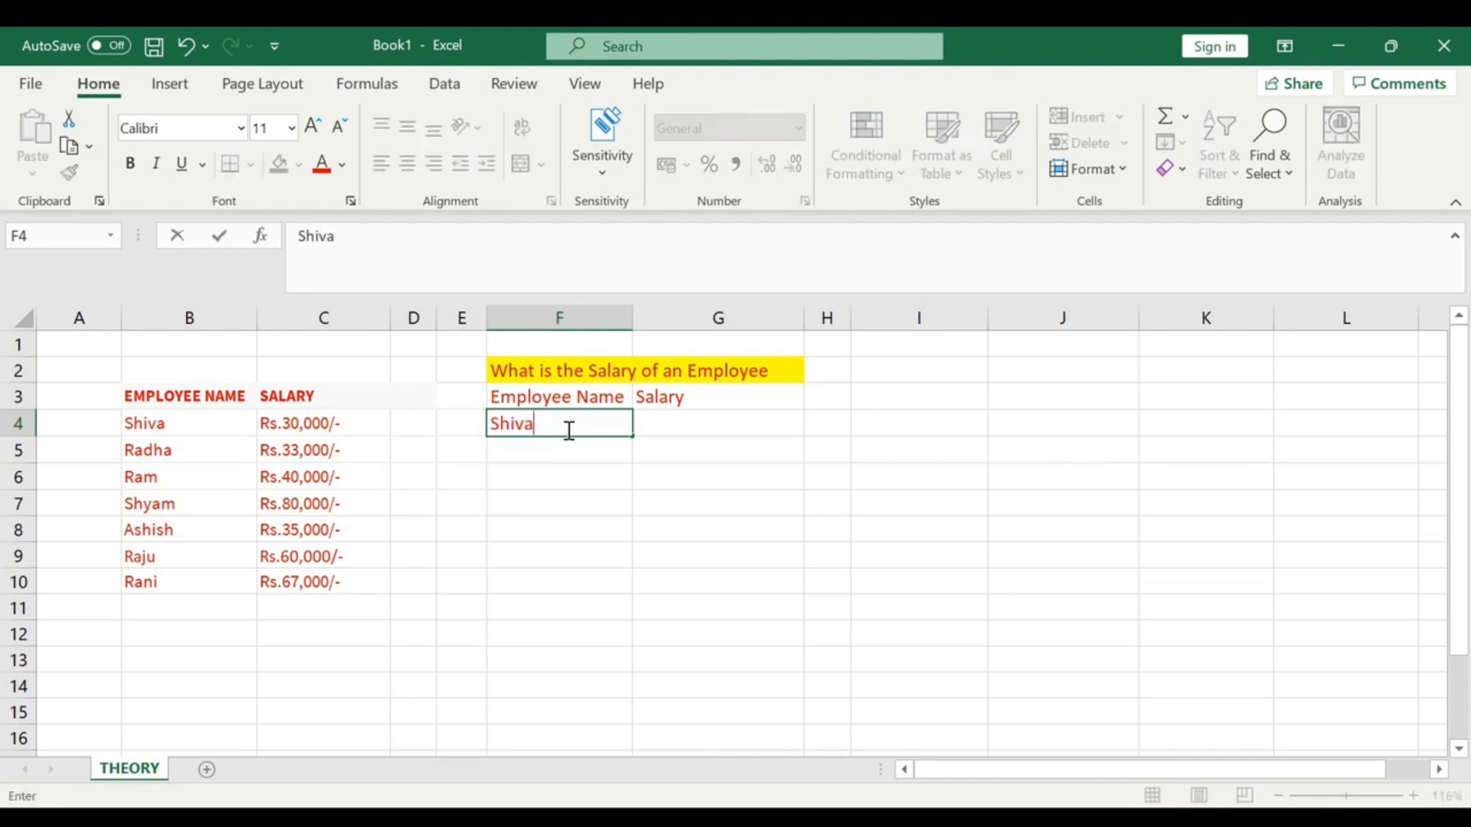
key("Tab")
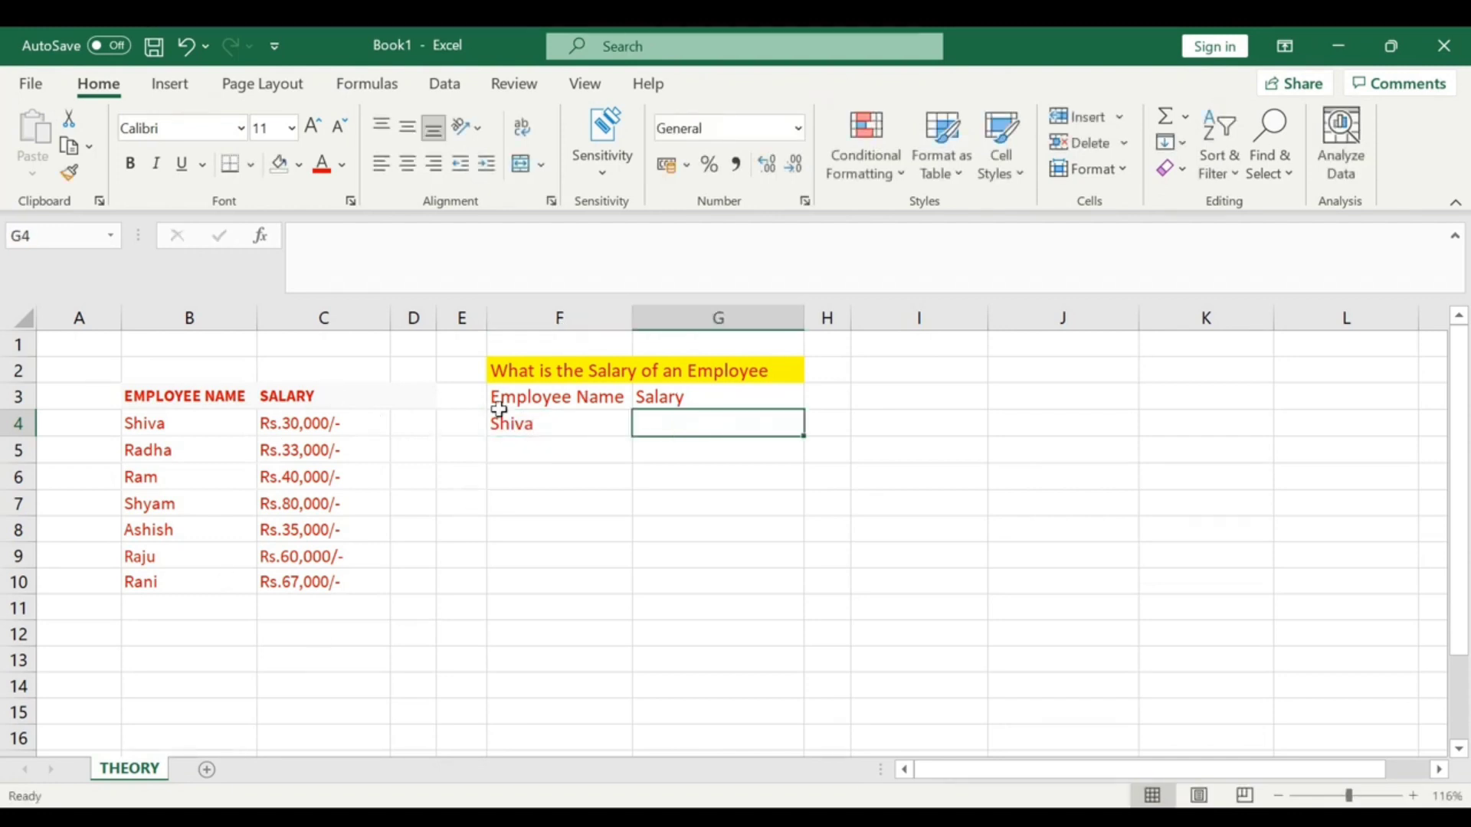
Enter =VLOOKUP(F4,B4:C10,2,FALSE) in G4 to look up the salary of the employee named in F4
type("=")
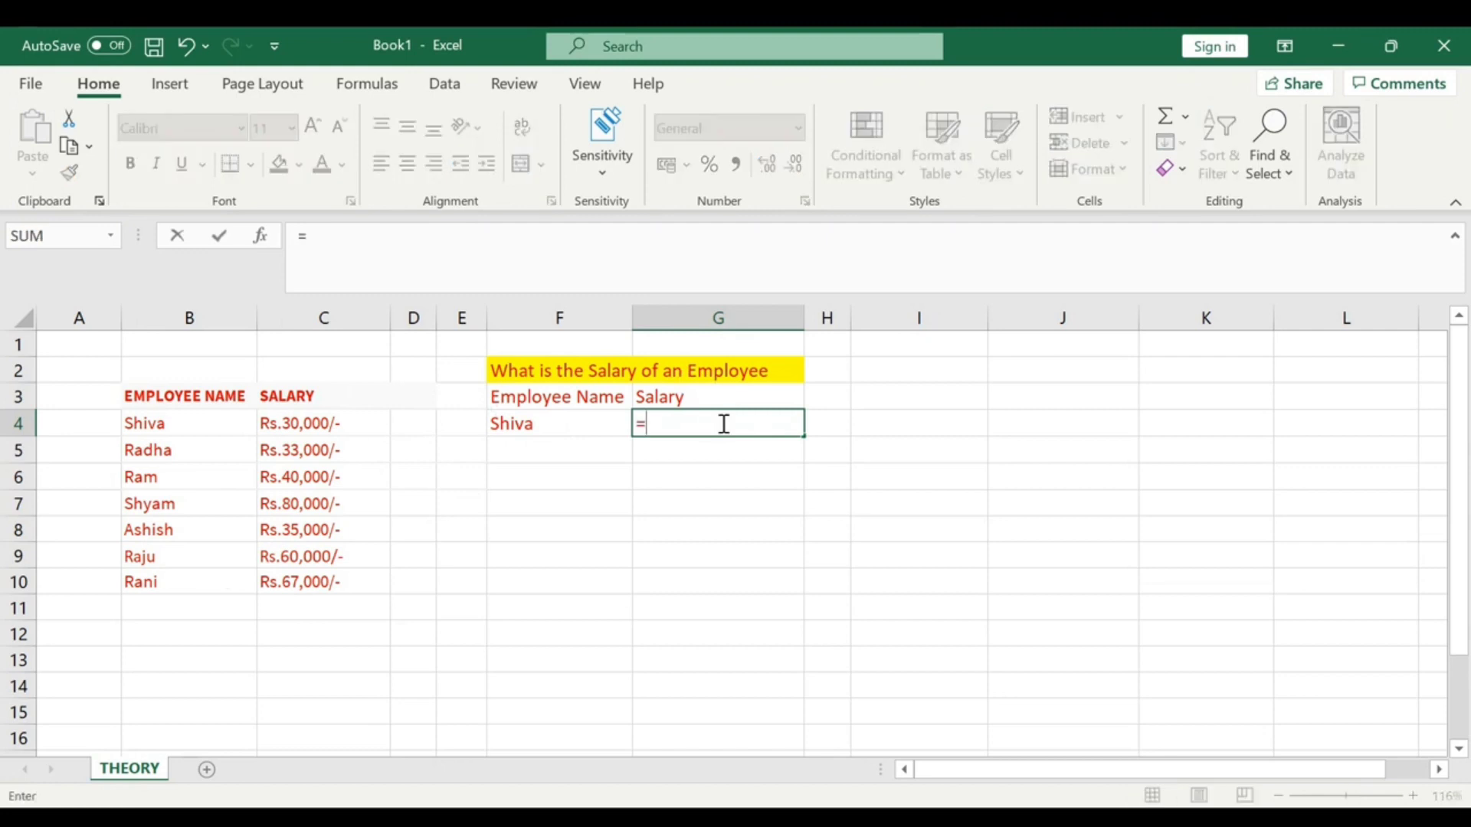
type("V")
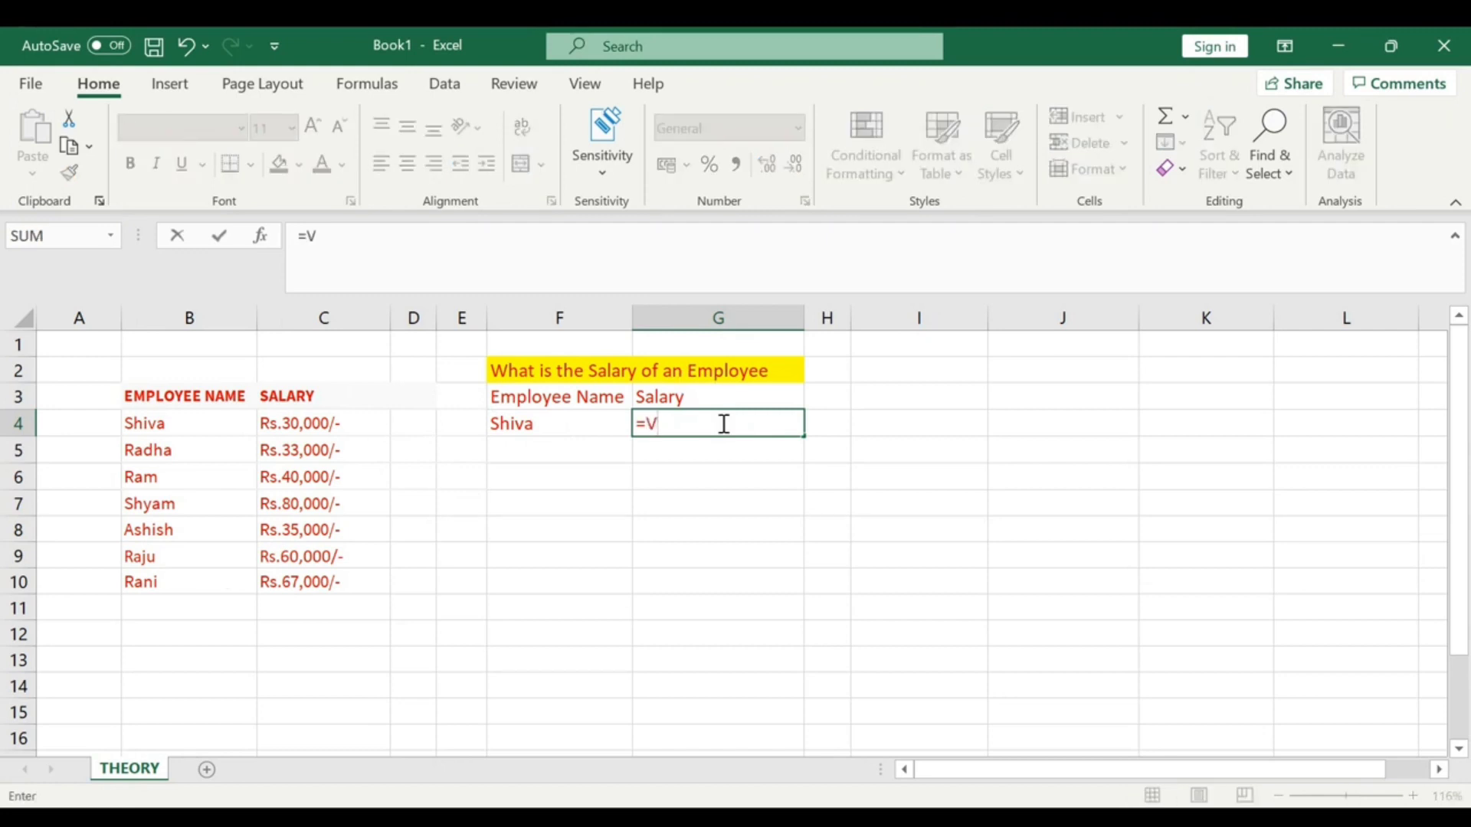
type("LOOKUP")
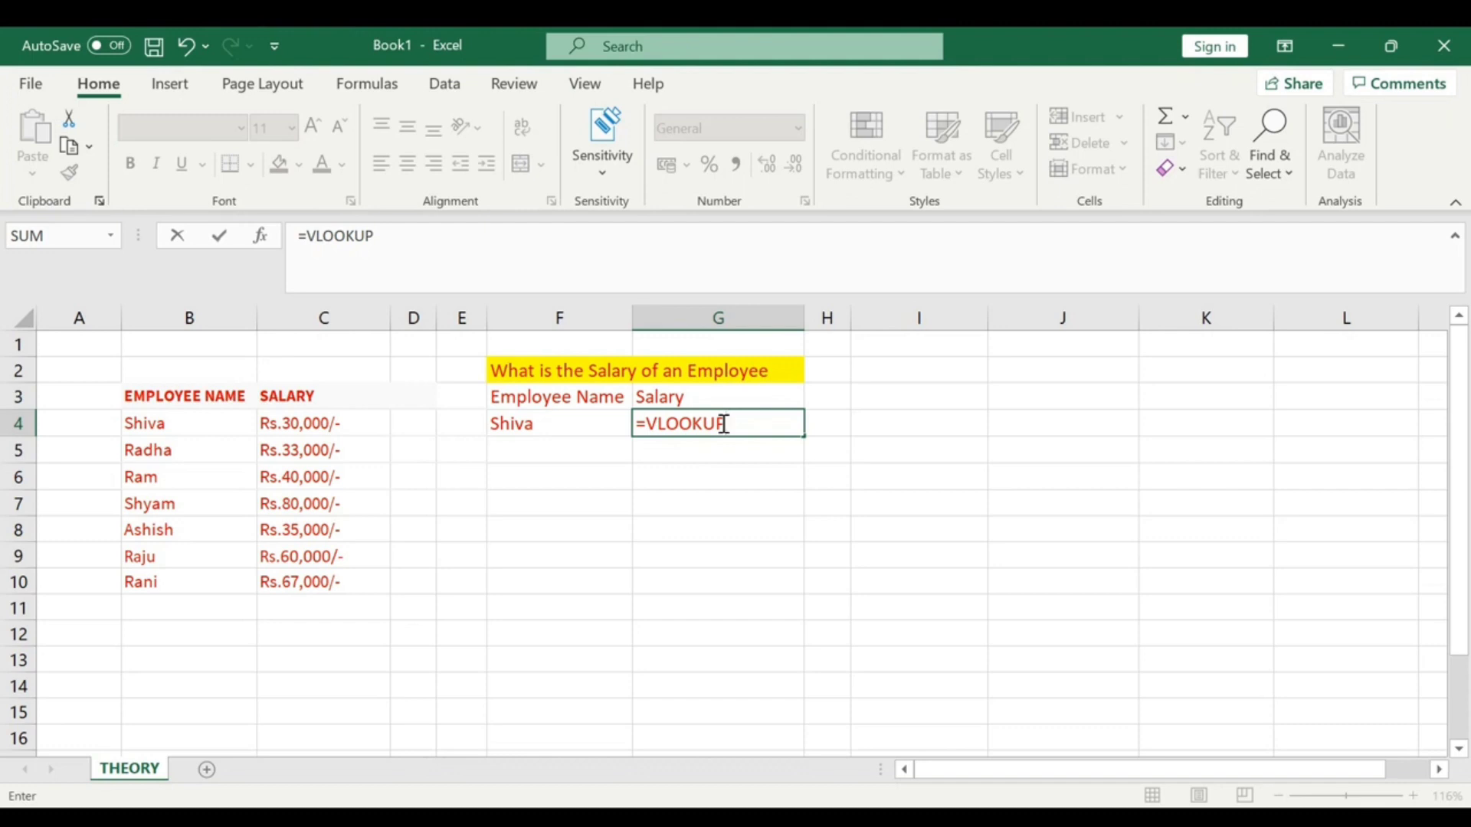
type("(")
left_click(576, 429)
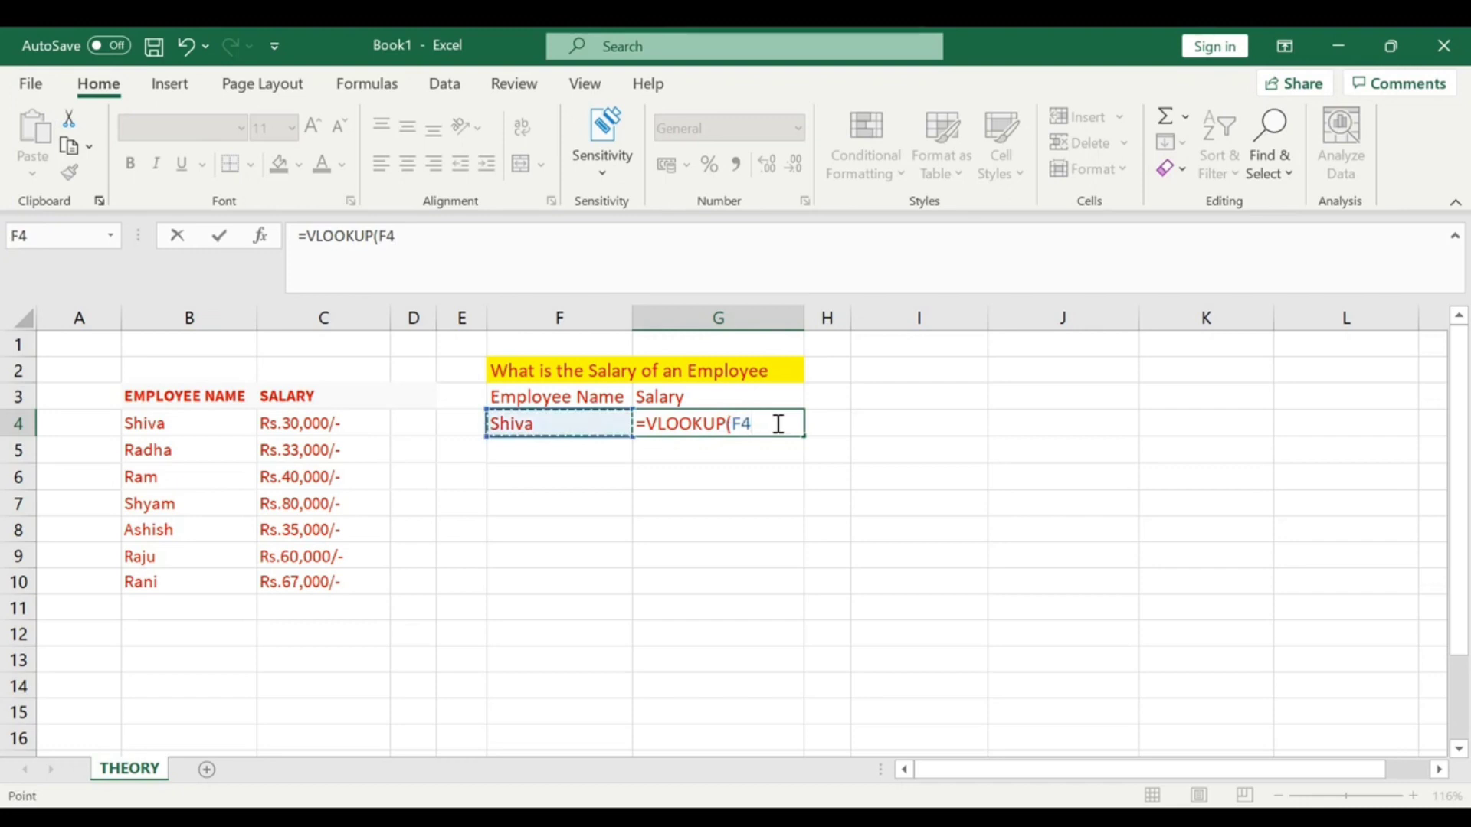
type(",")
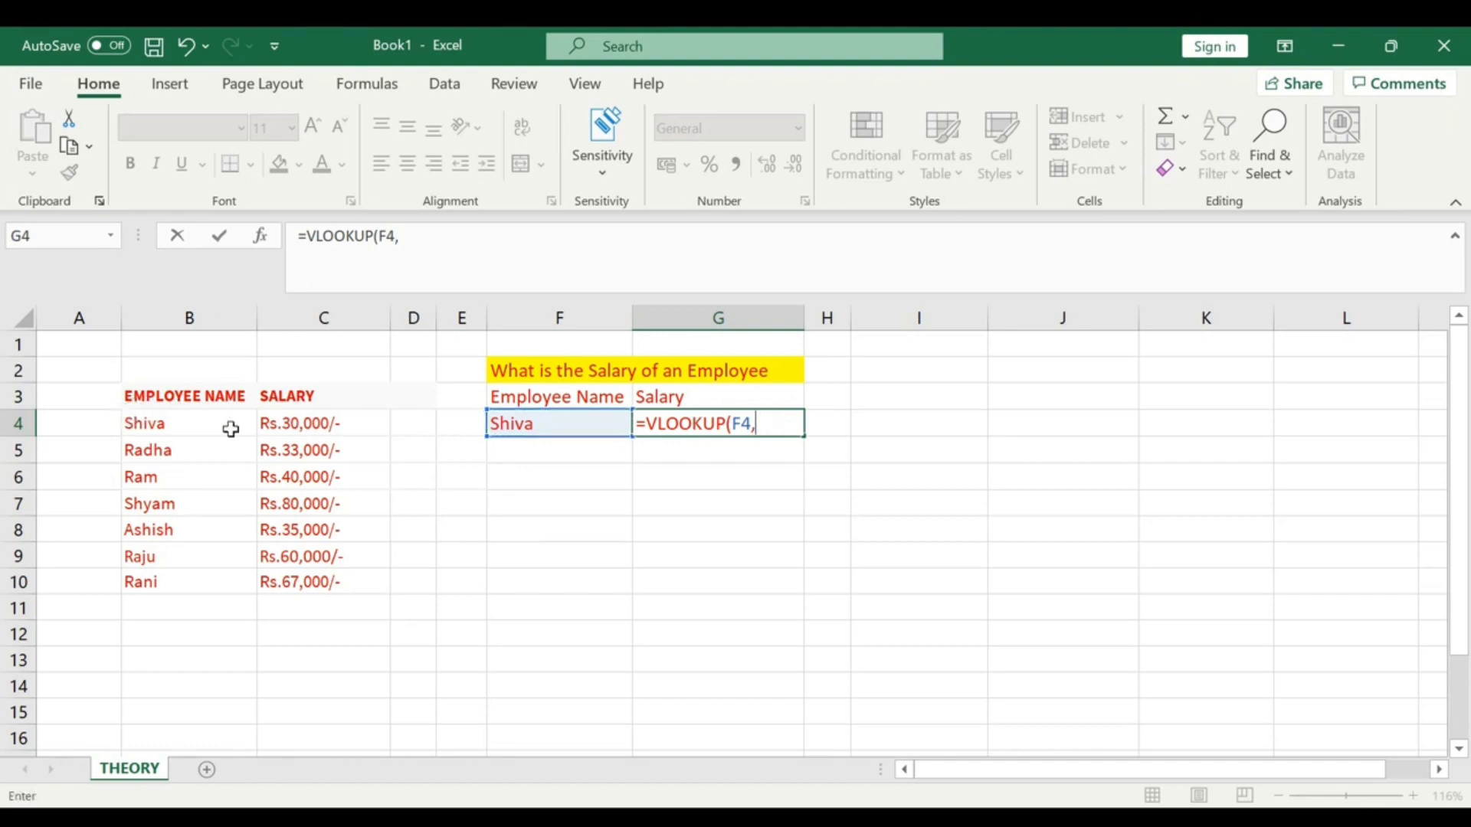
left_click(129, 415)
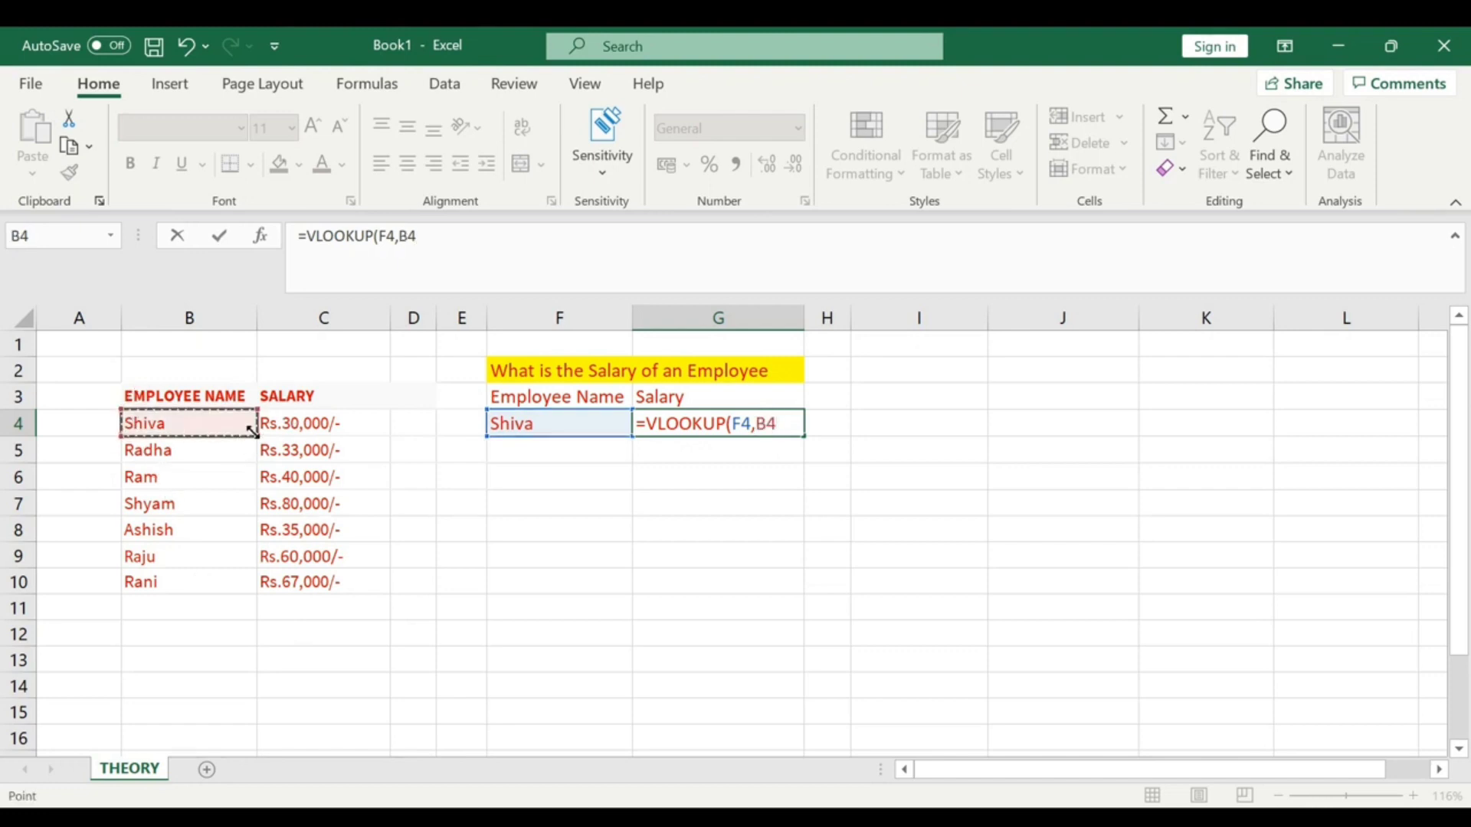
left_click_drag(256, 435, 384, 594)
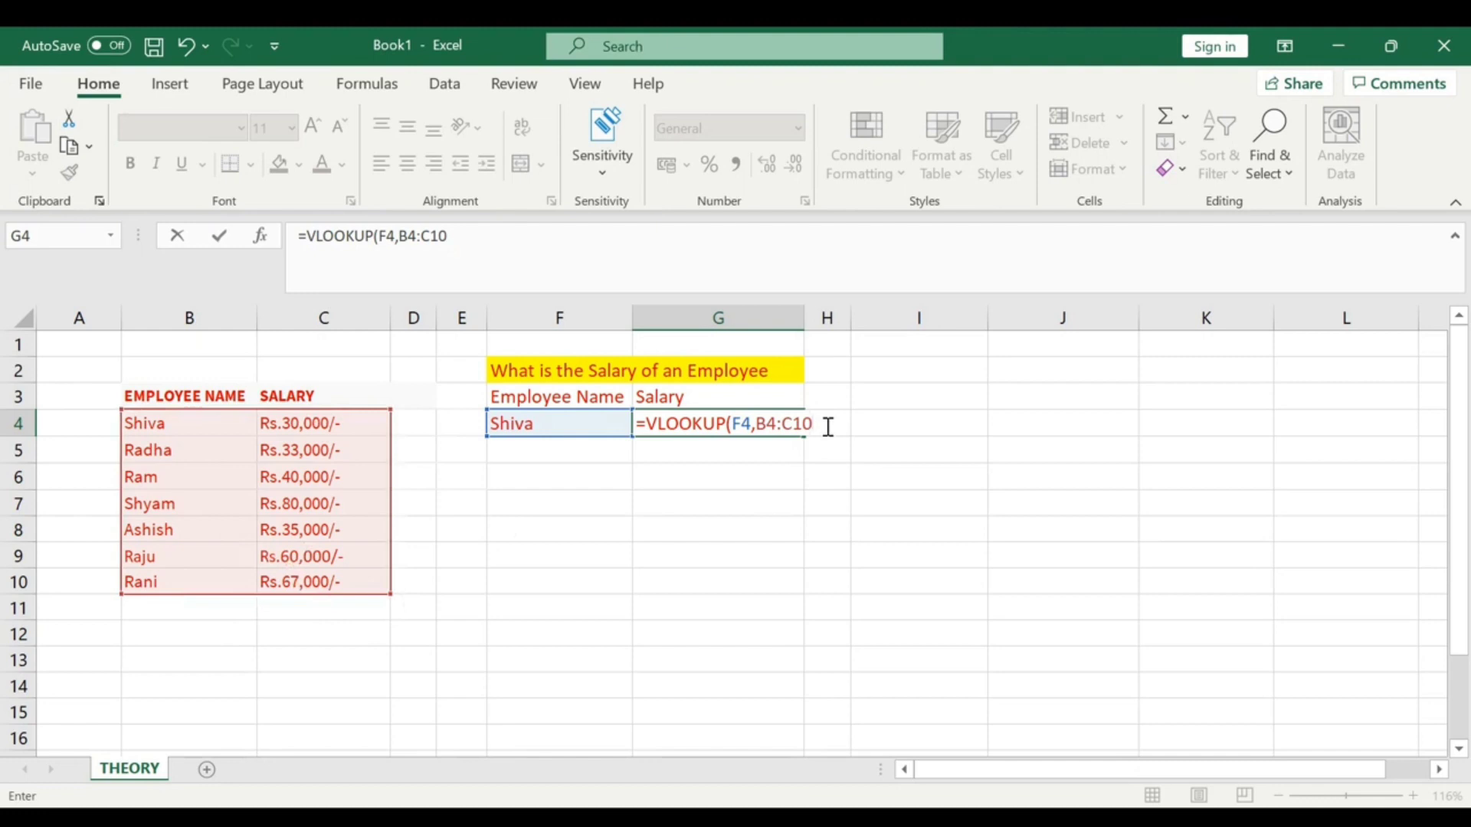
type(",")
type("2")
type("FALSE)")
key("Return")
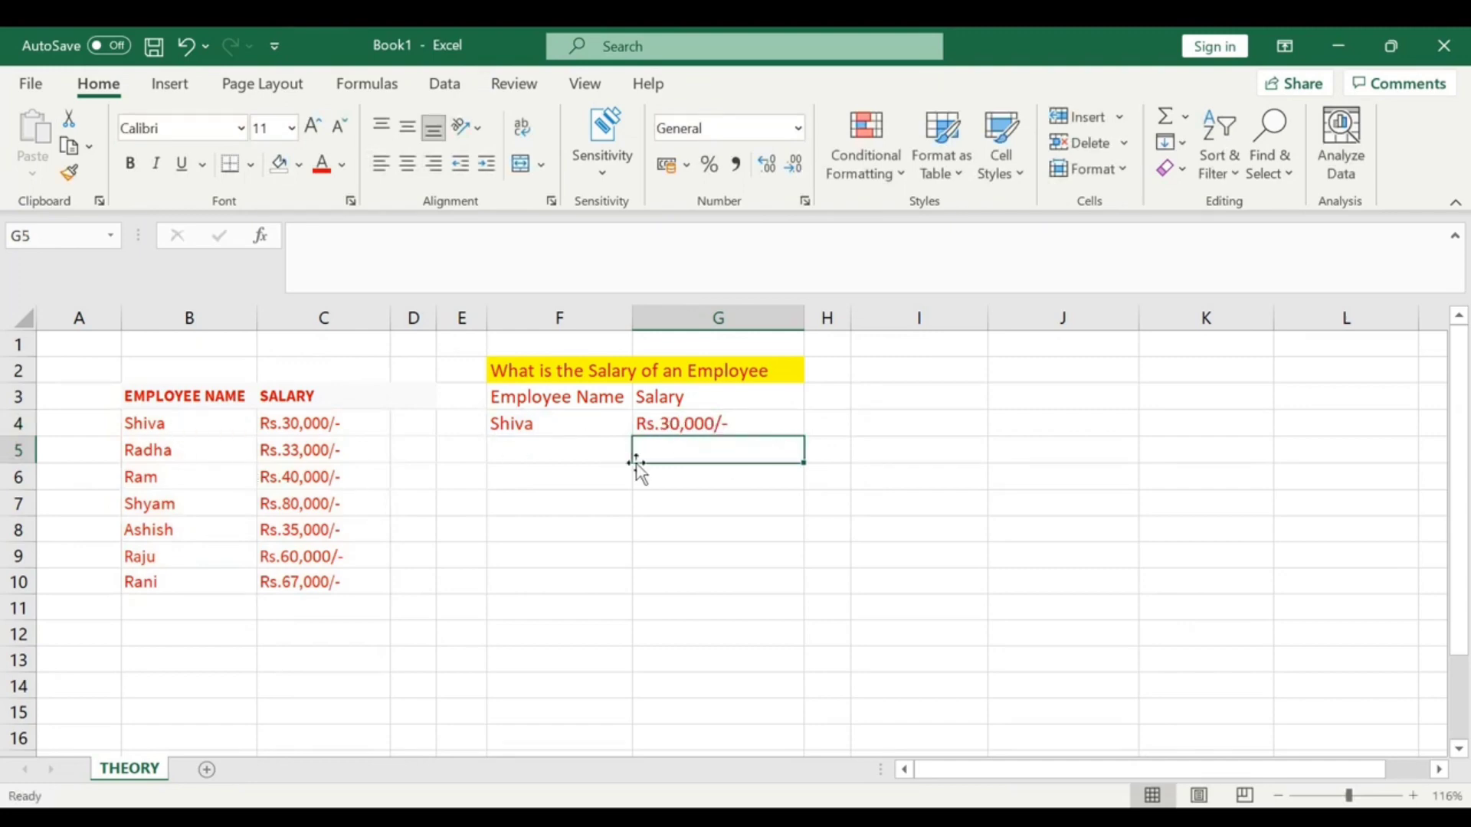
Replace the lookup name in F4 with the last listed employee's name (as in B10)
left_click(584, 423)
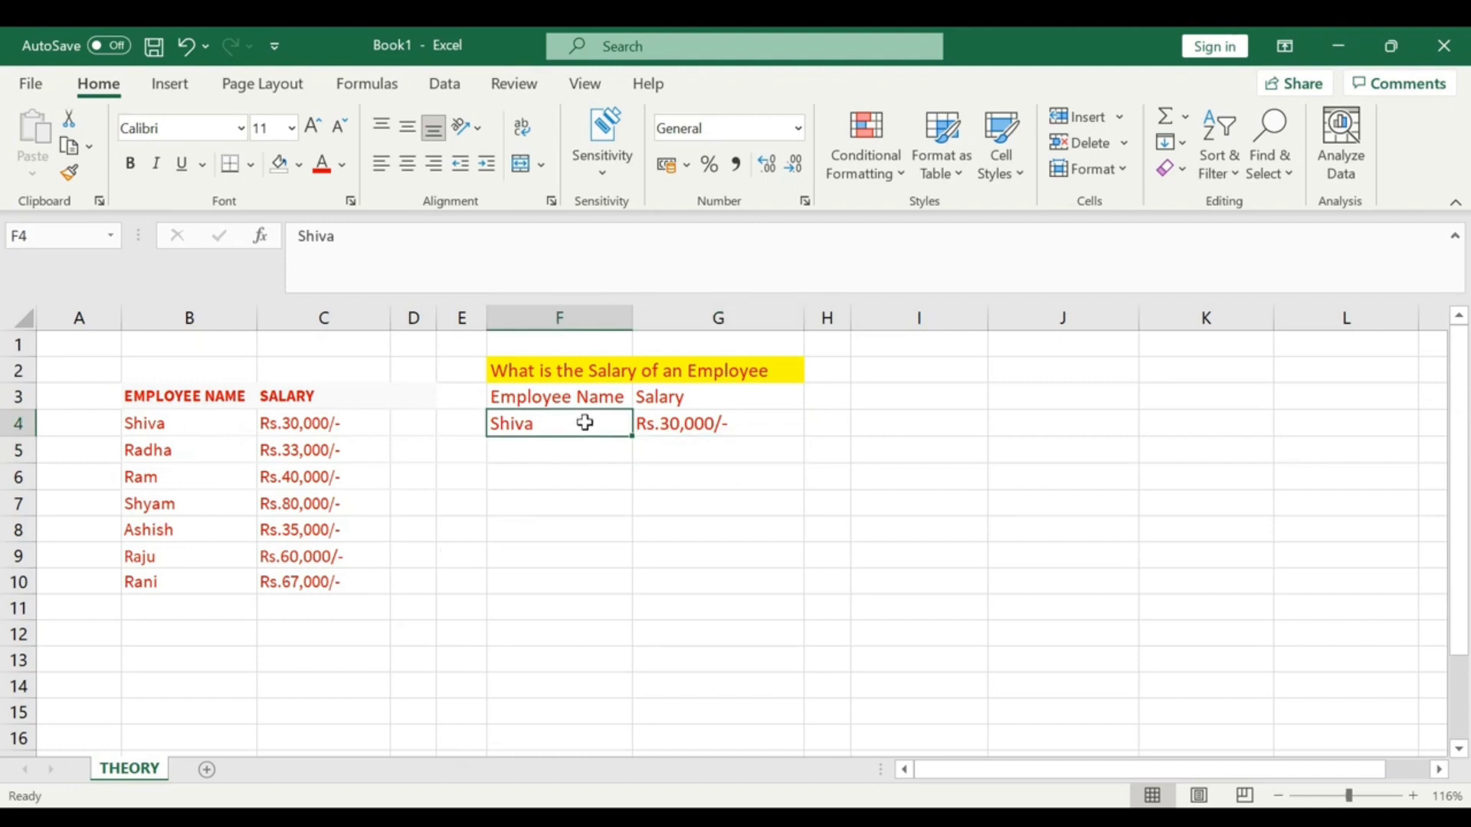
key("BackSpace")
type("r")
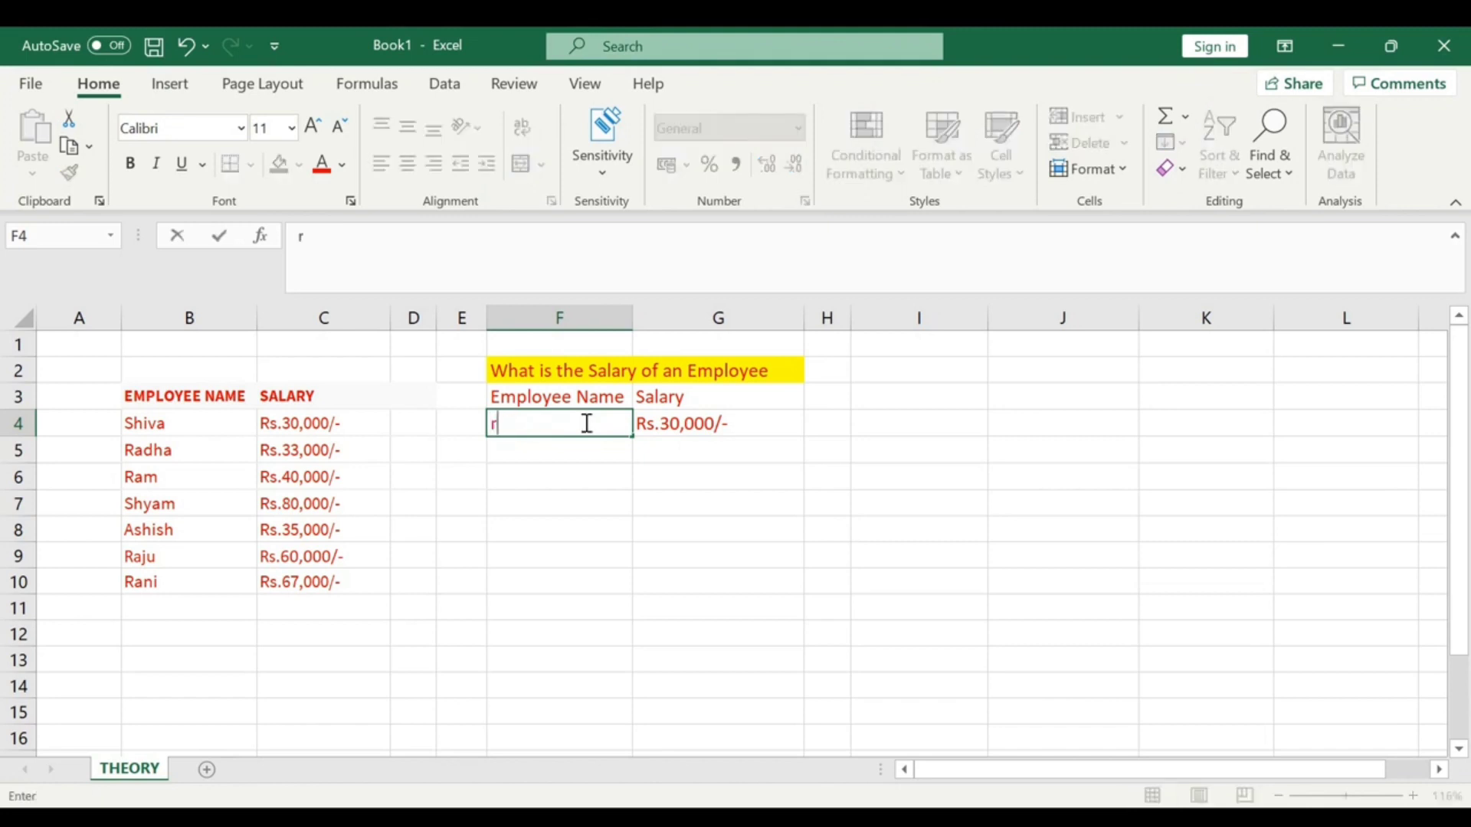
key("BackSpace")
type("Rani")
key("Return")
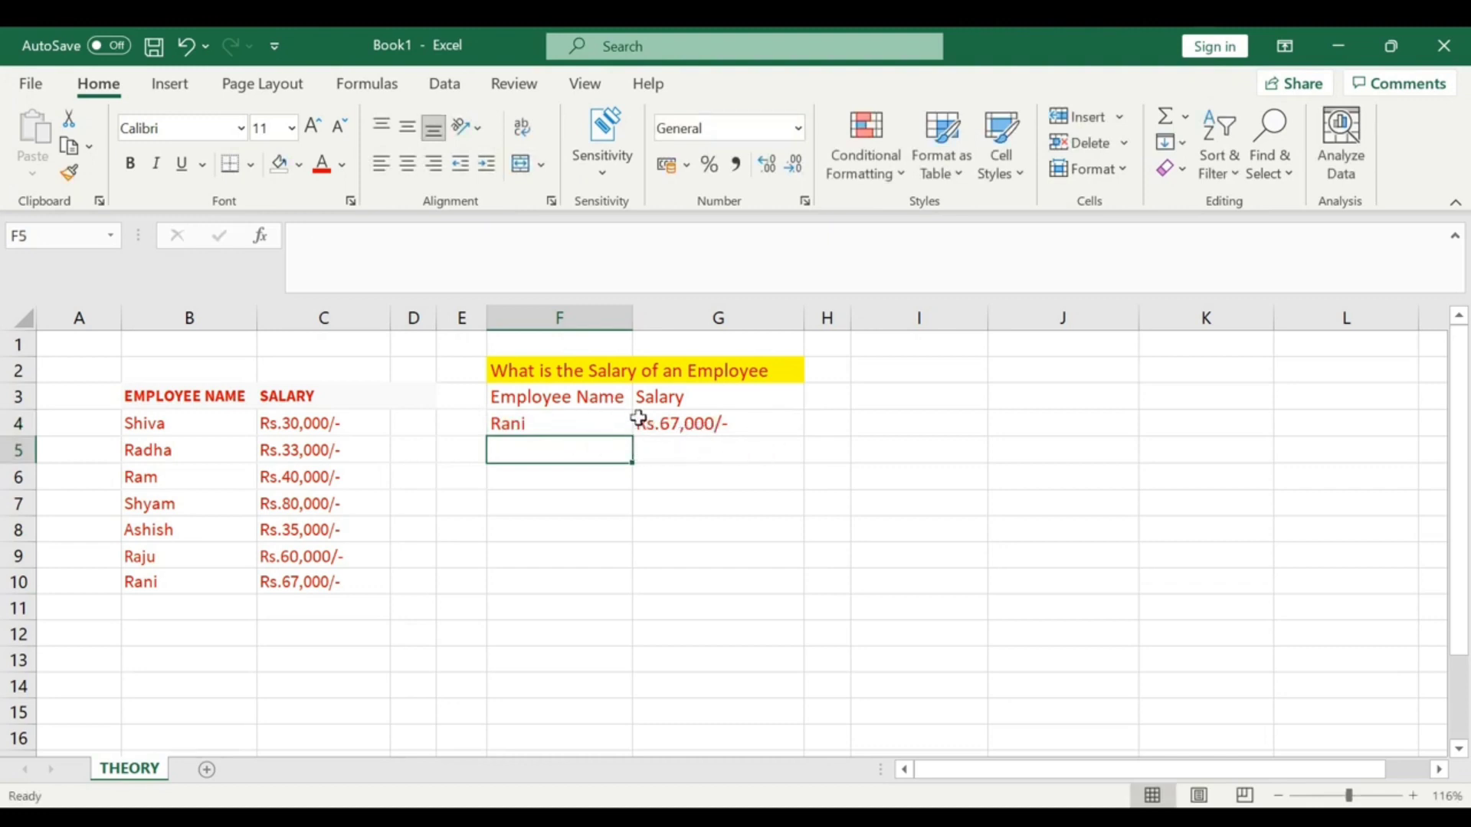
Replace the lookup name in F4 with the third listed employee's name (as in B6)
left_click(687, 421)
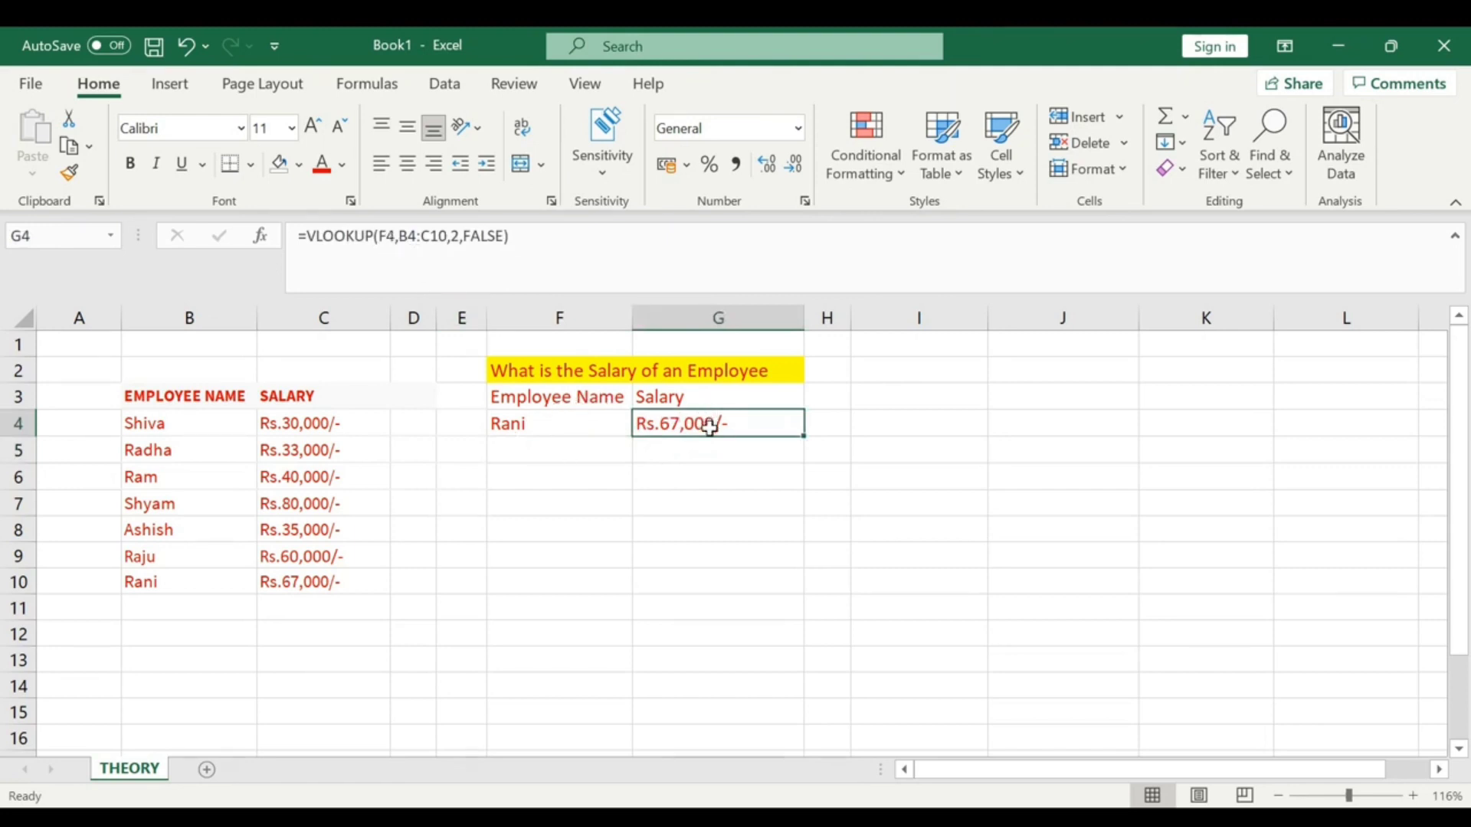
left_click(589, 423)
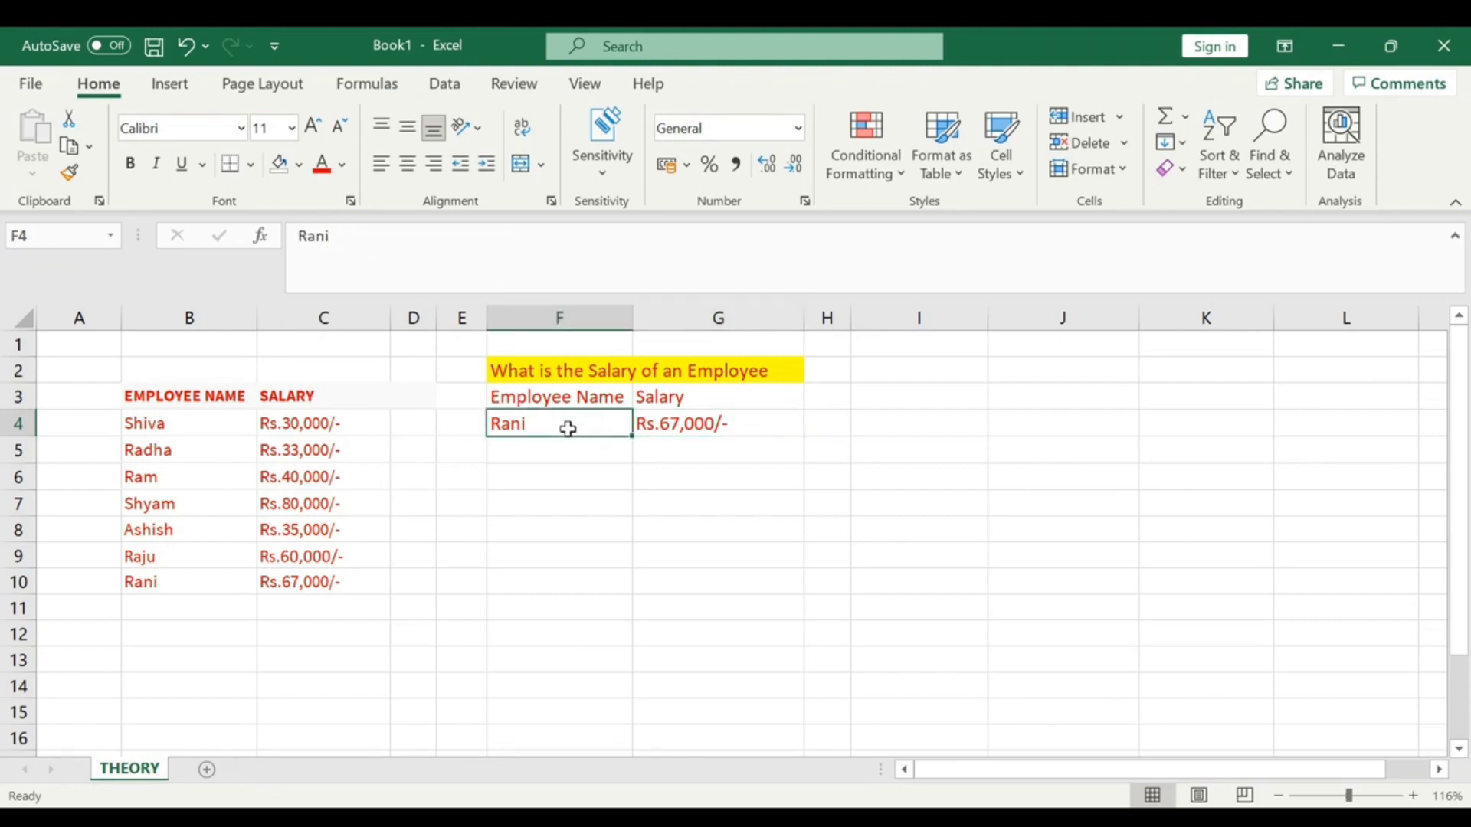
key("BackSpace")
type("r")
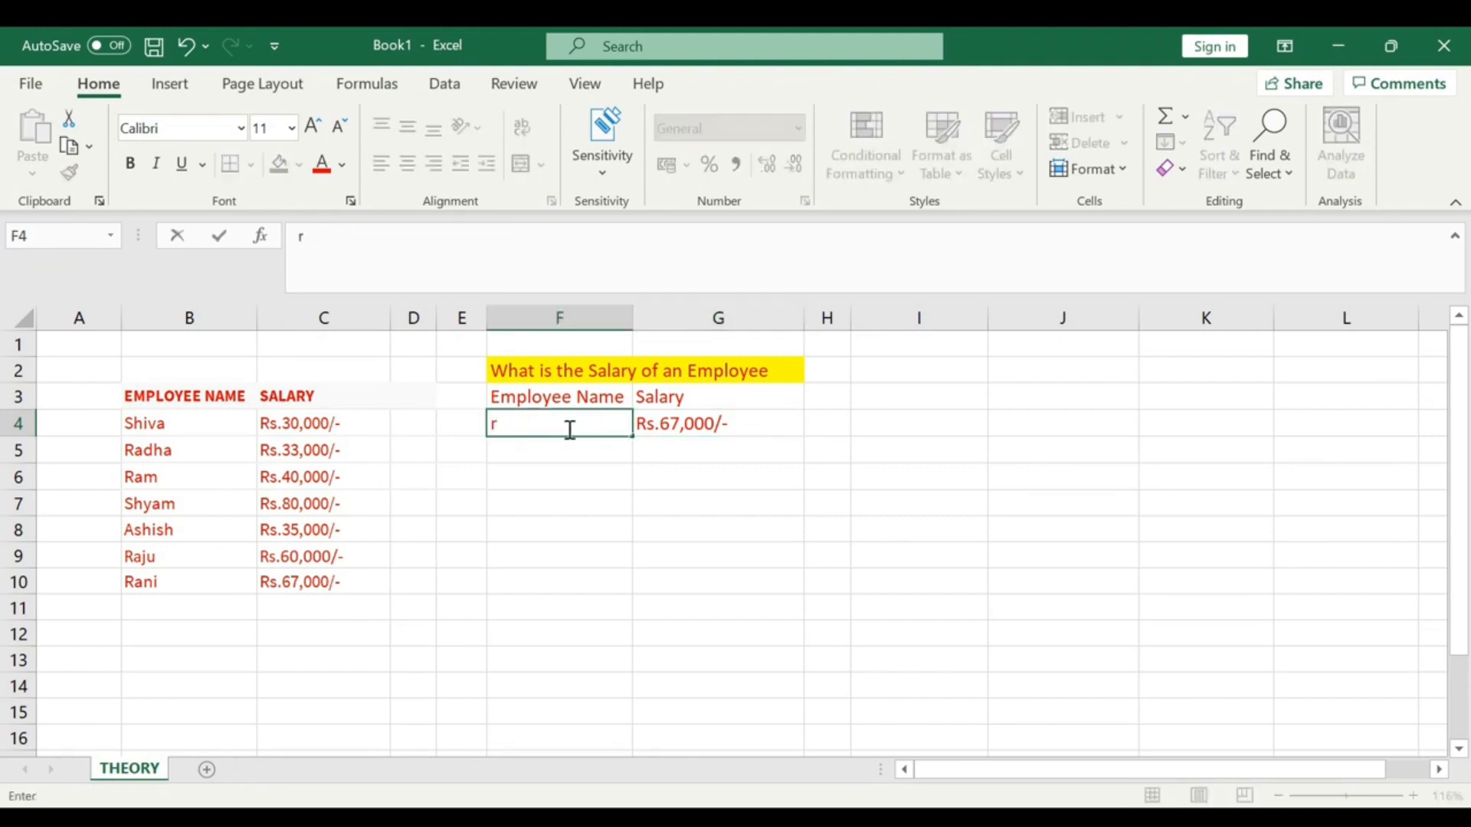
key("BackSpace")
type("Ram")
key("Return")
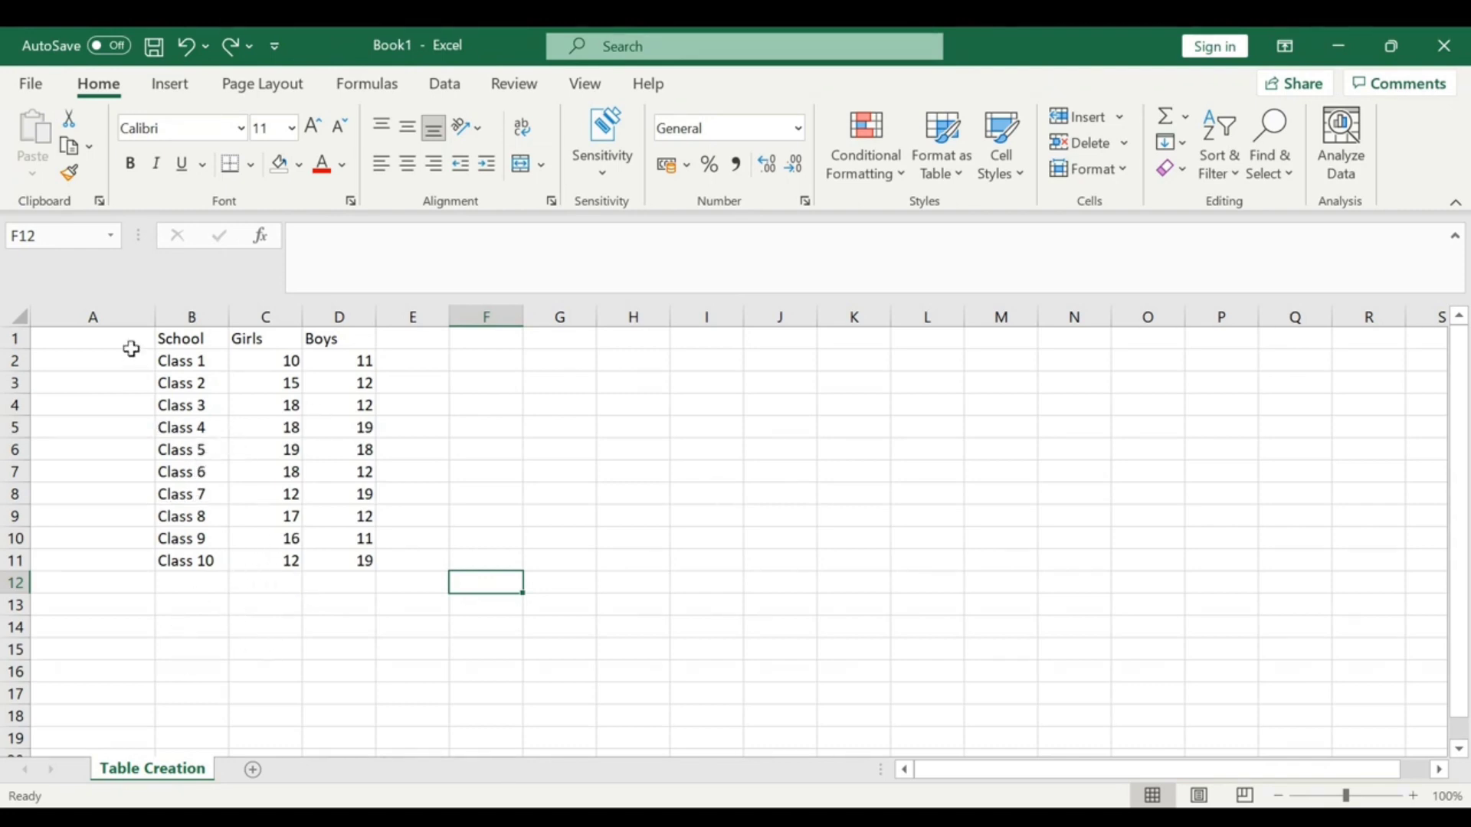
Format the school data in B1:D11 as a table, using the Light style with a black header row and black row lines
left_click(178, 339)
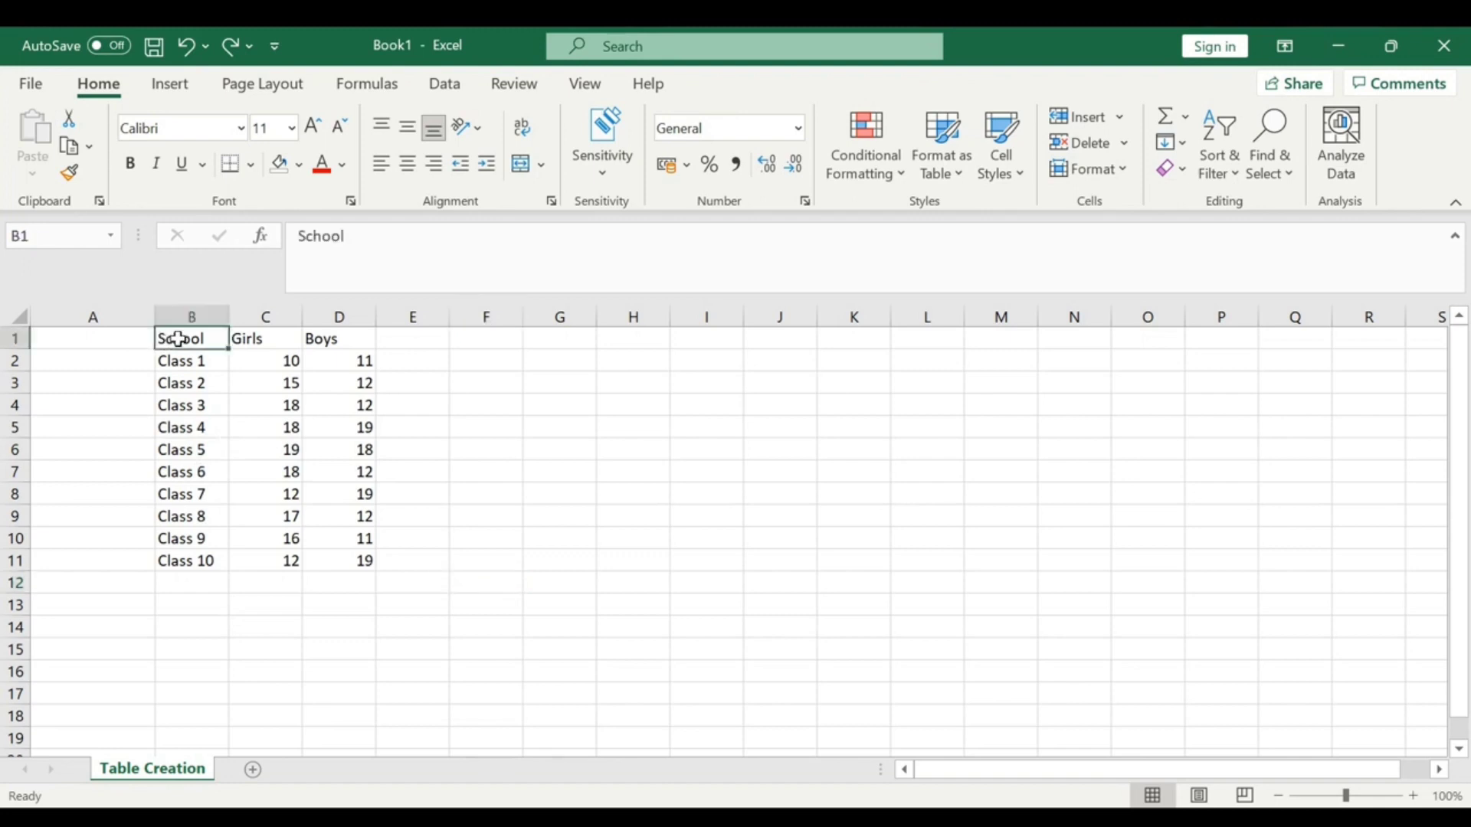
left_click_drag(177, 339, 371, 562)
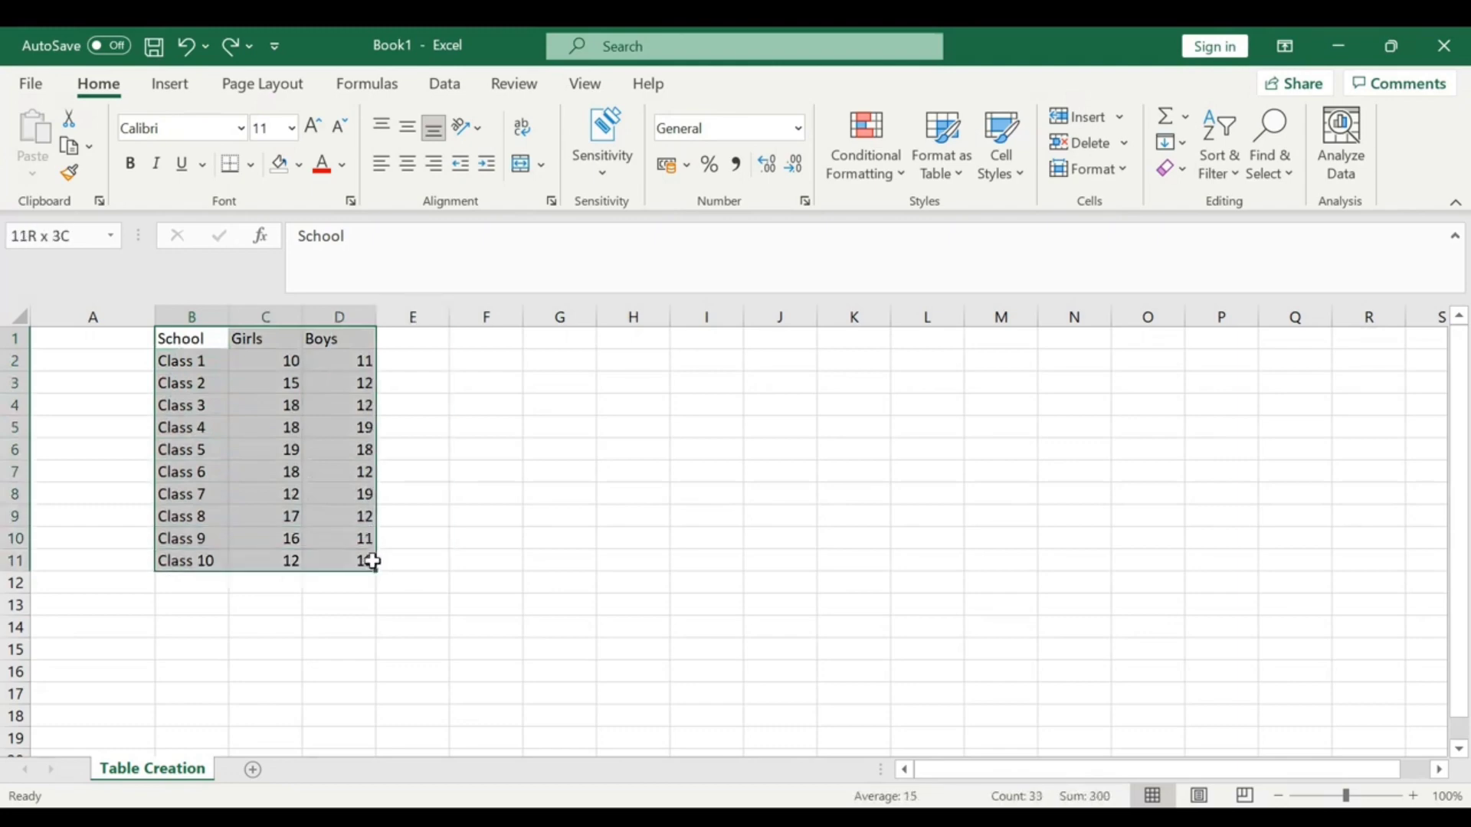
left_click_drag(373, 562, 374, 565)
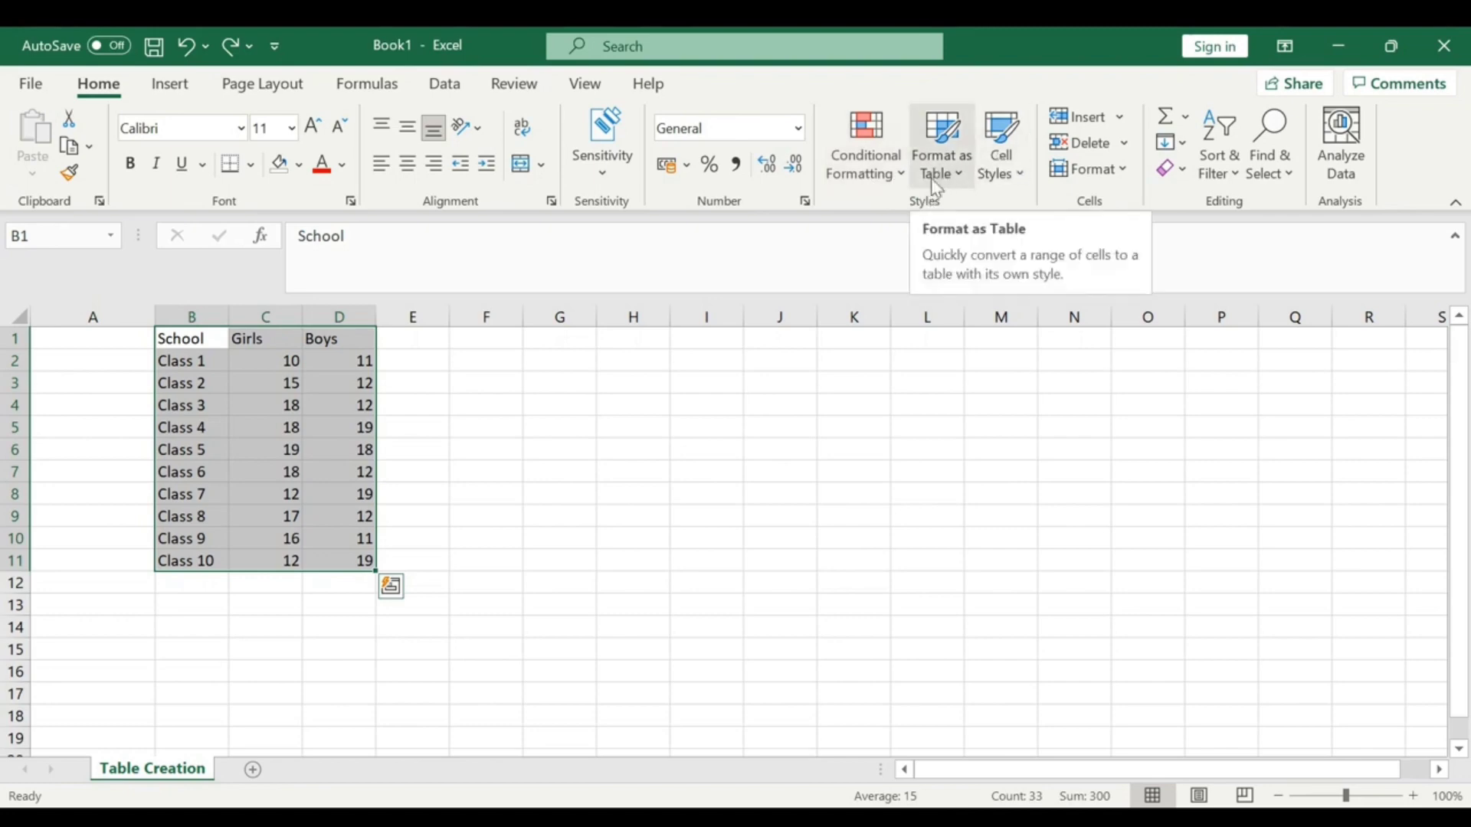
left_click(960, 175)
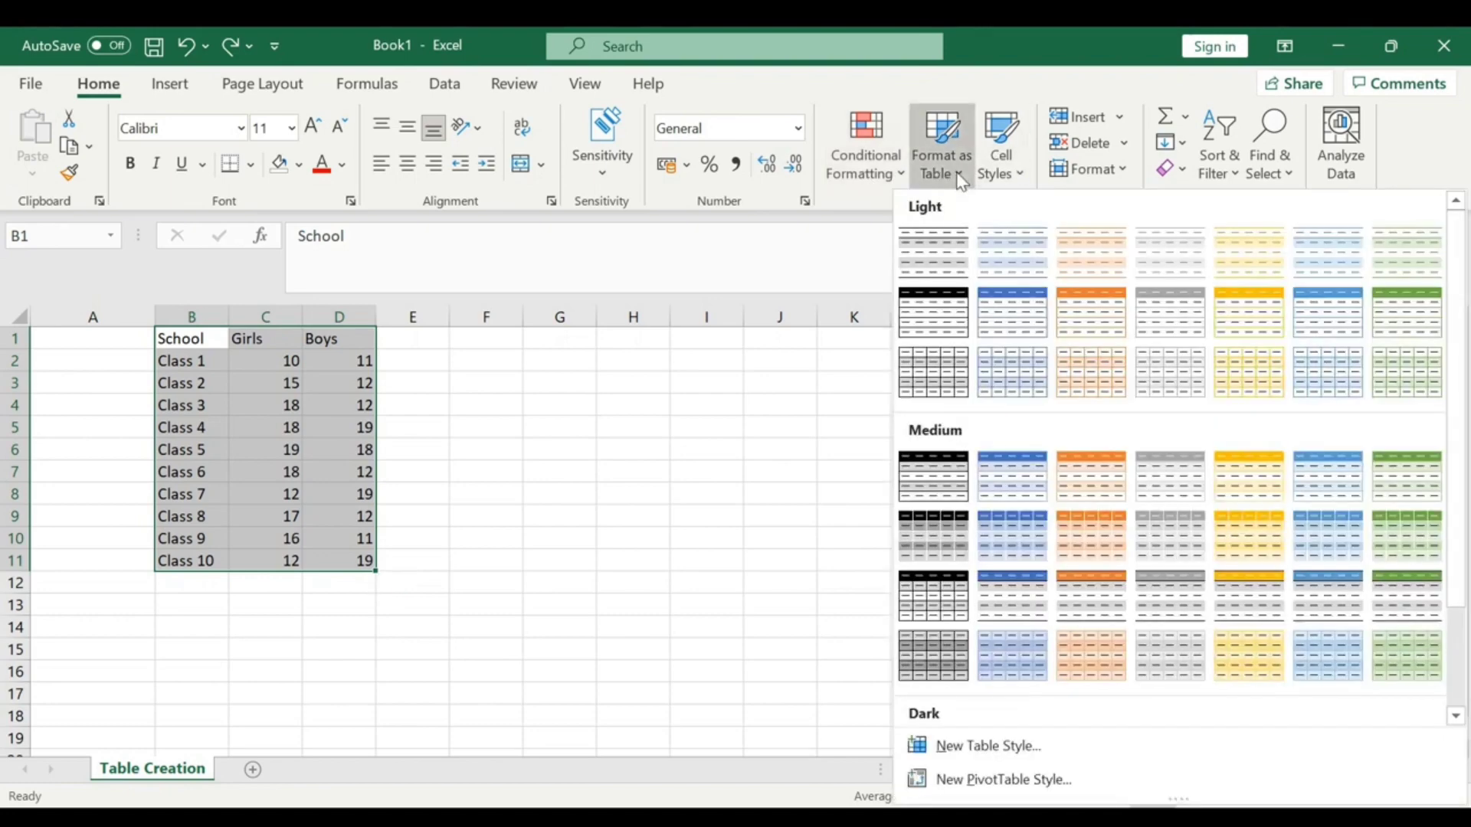
left_click(960, 175)
left_click(961, 179)
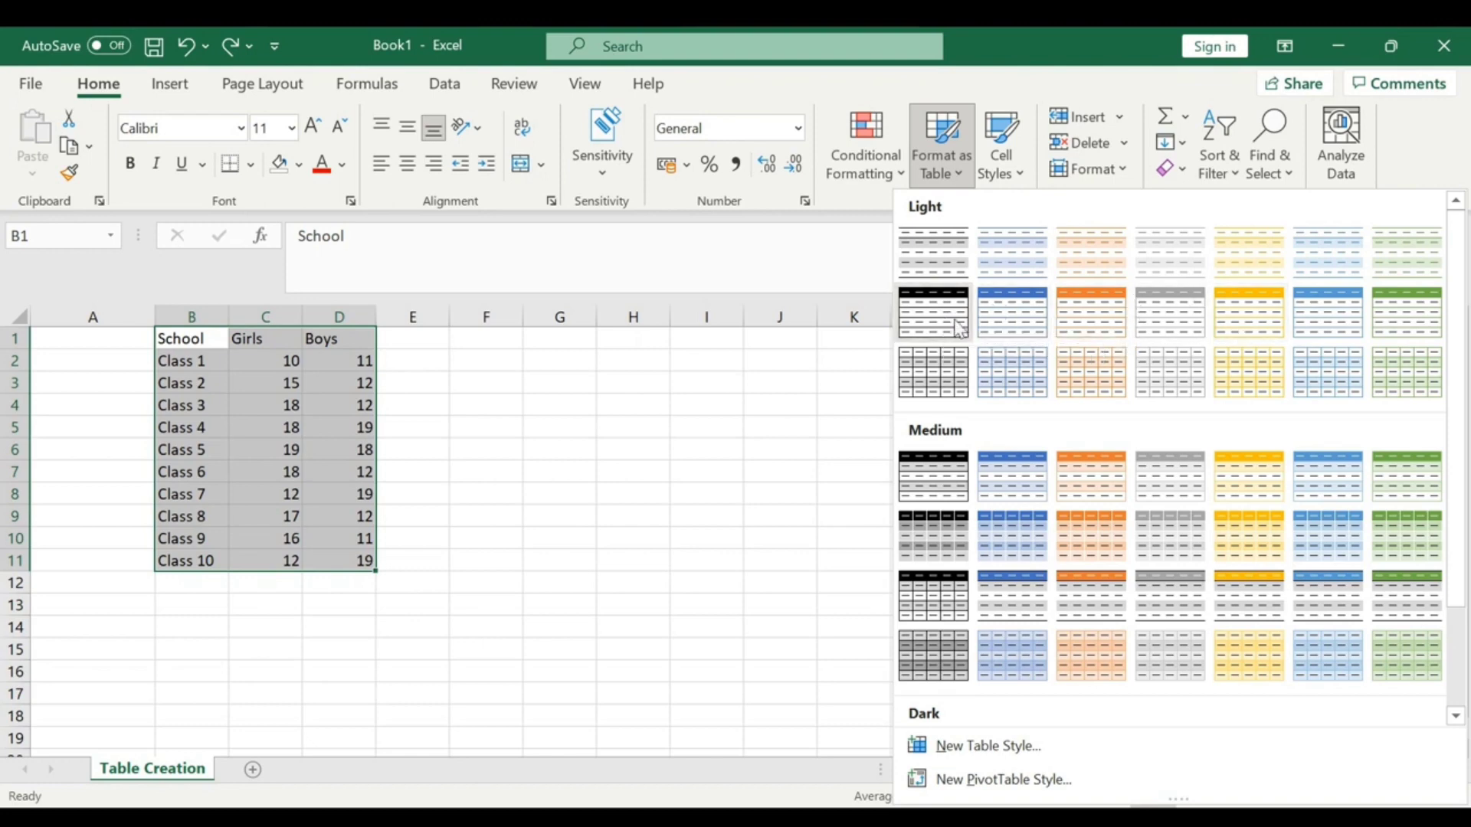
left_click(954, 319)
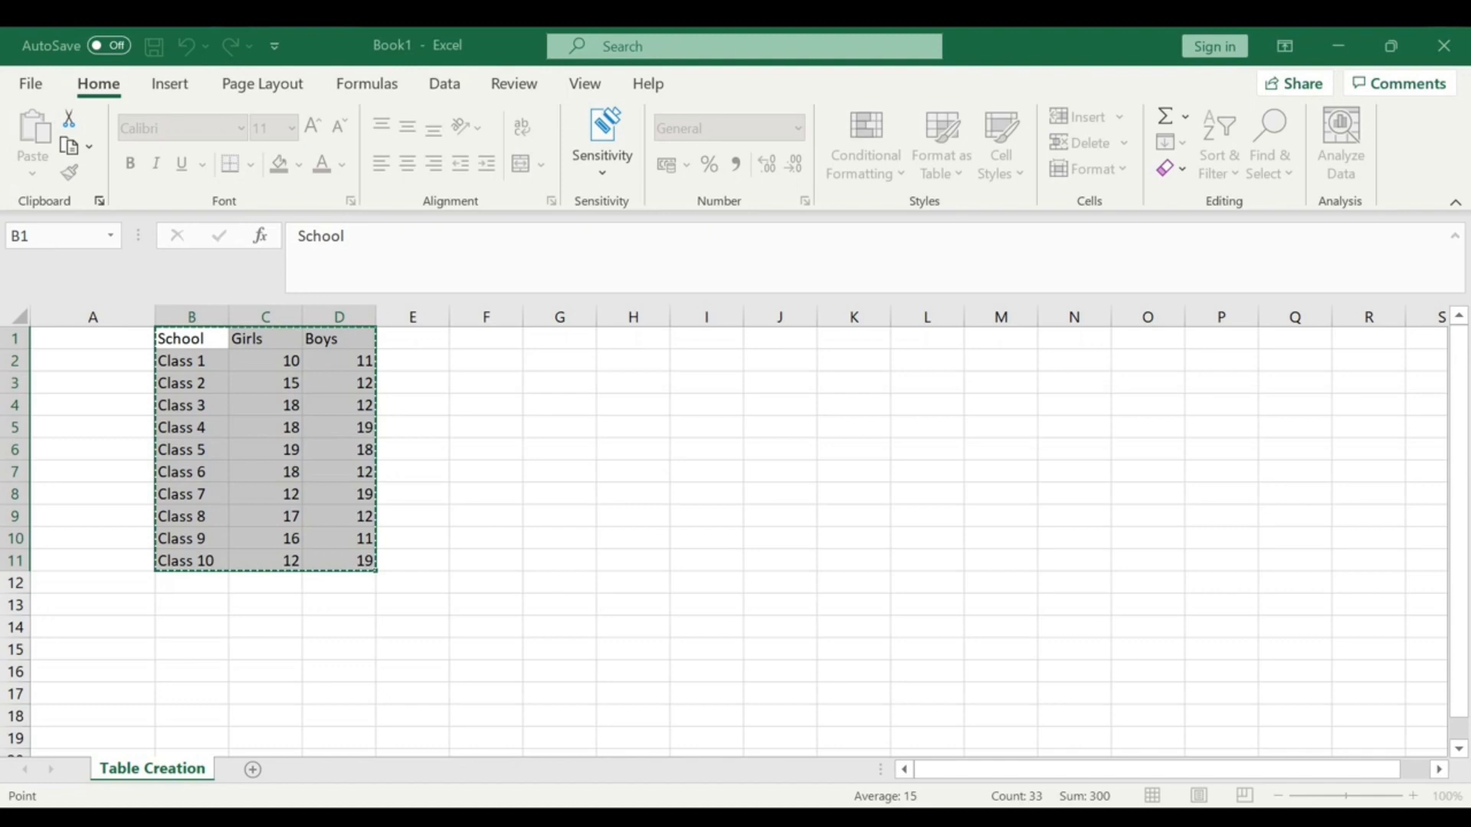
left_click(814, 570)
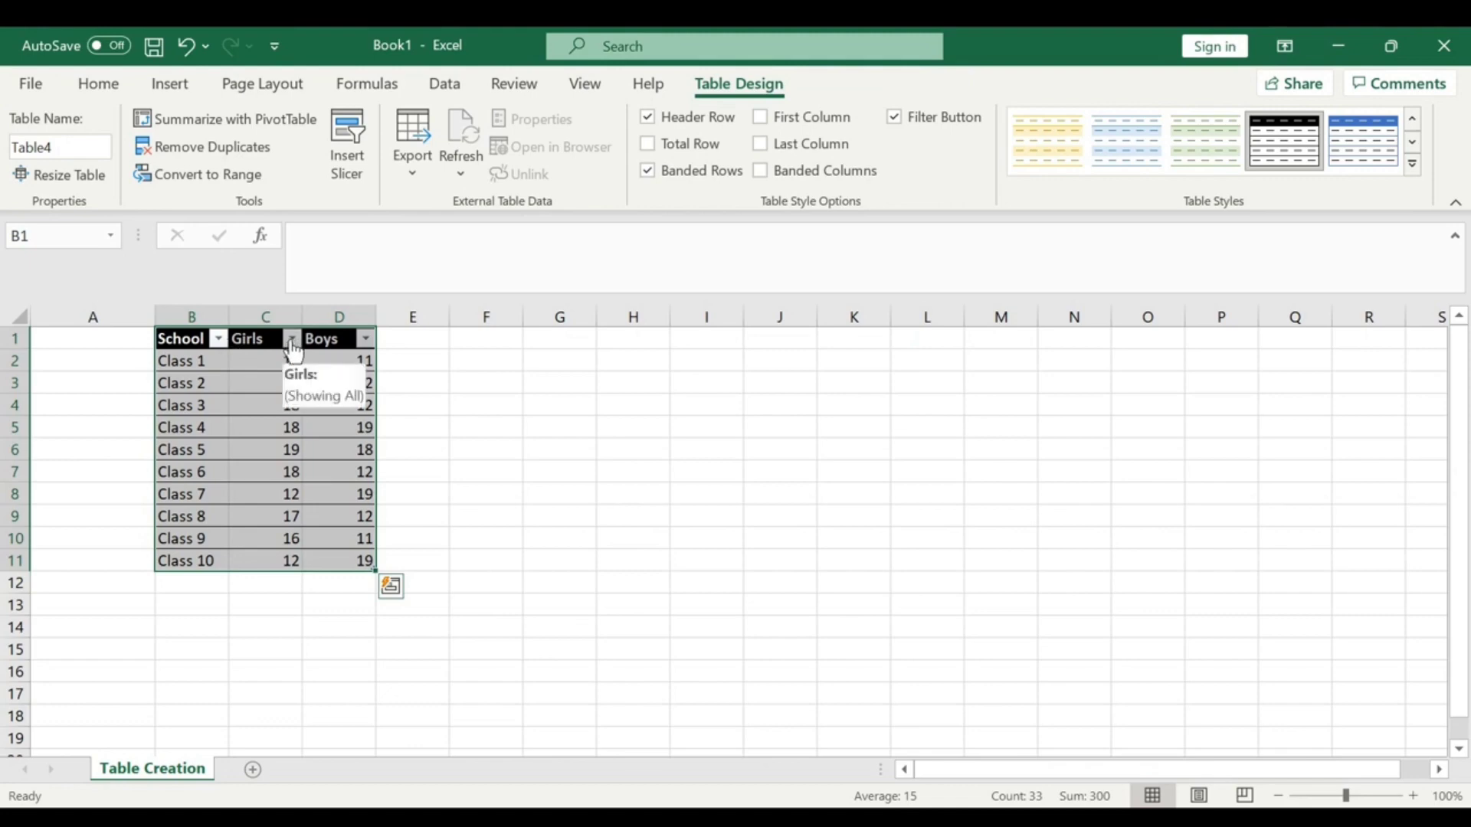
Look at the Boys column's filter options without changing them, and hide the table's filter buttons
left_click(365, 340)
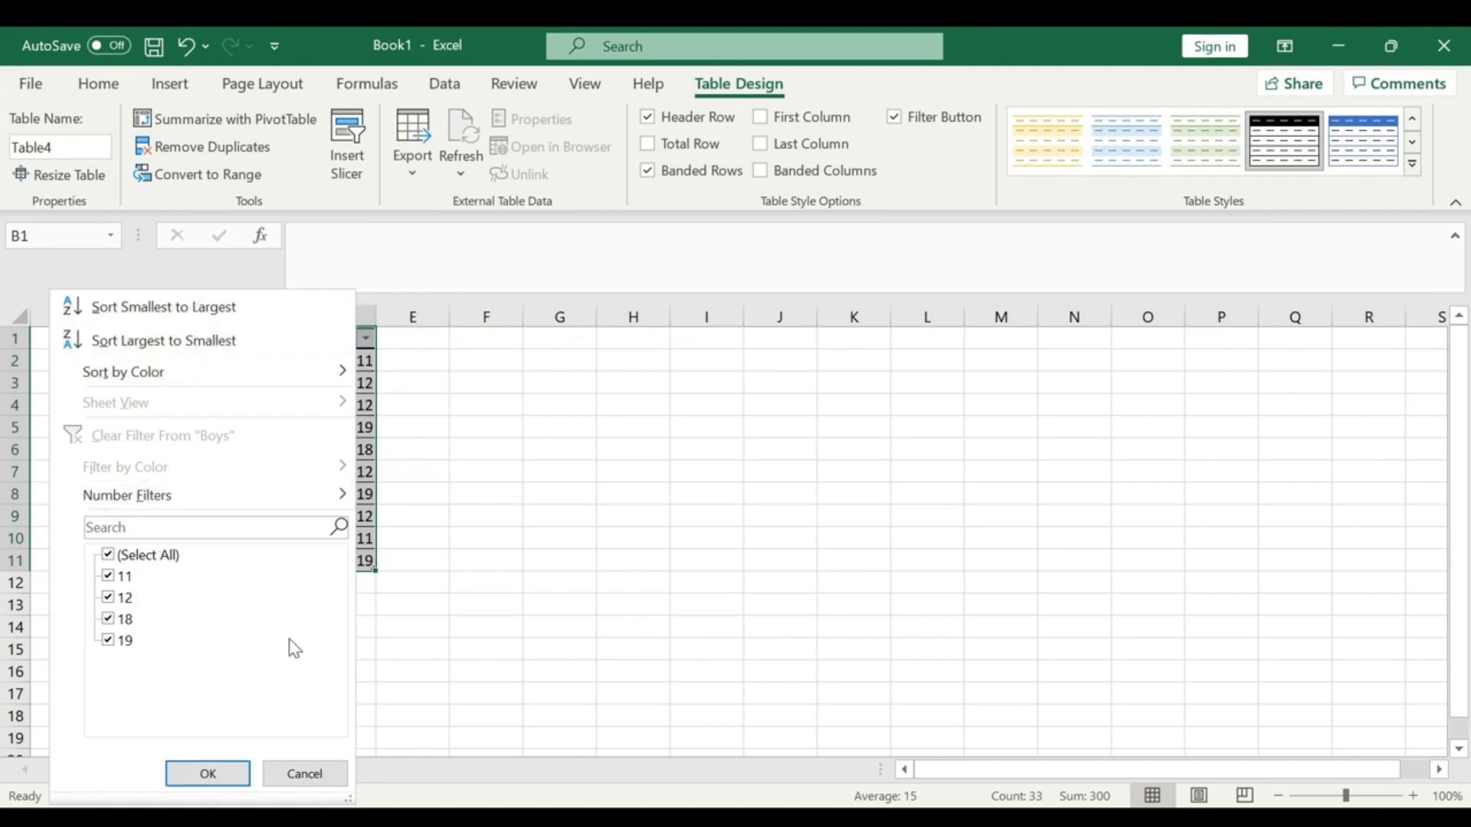
left_click(272, 776)
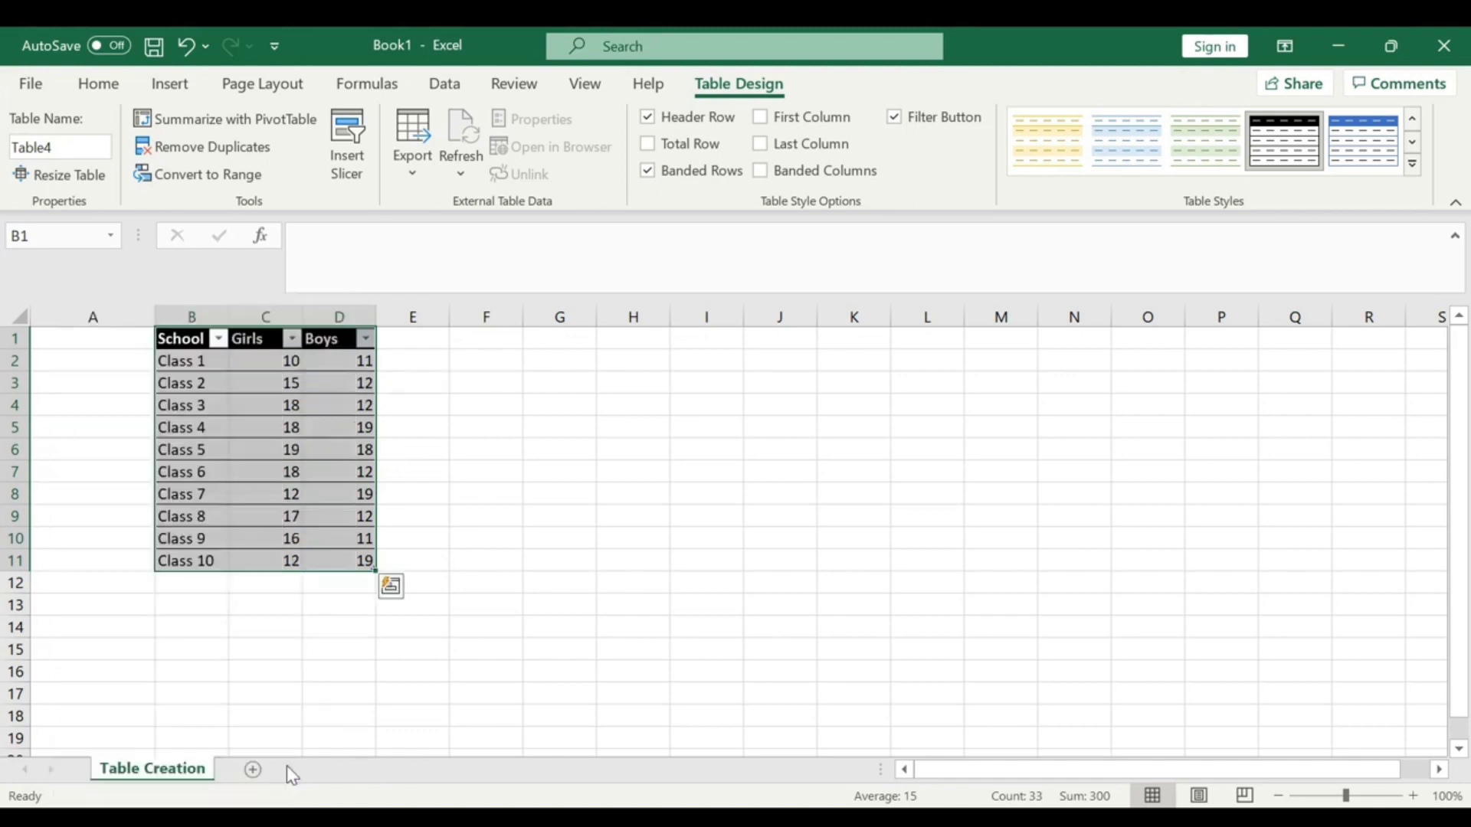
left_click(898, 115)
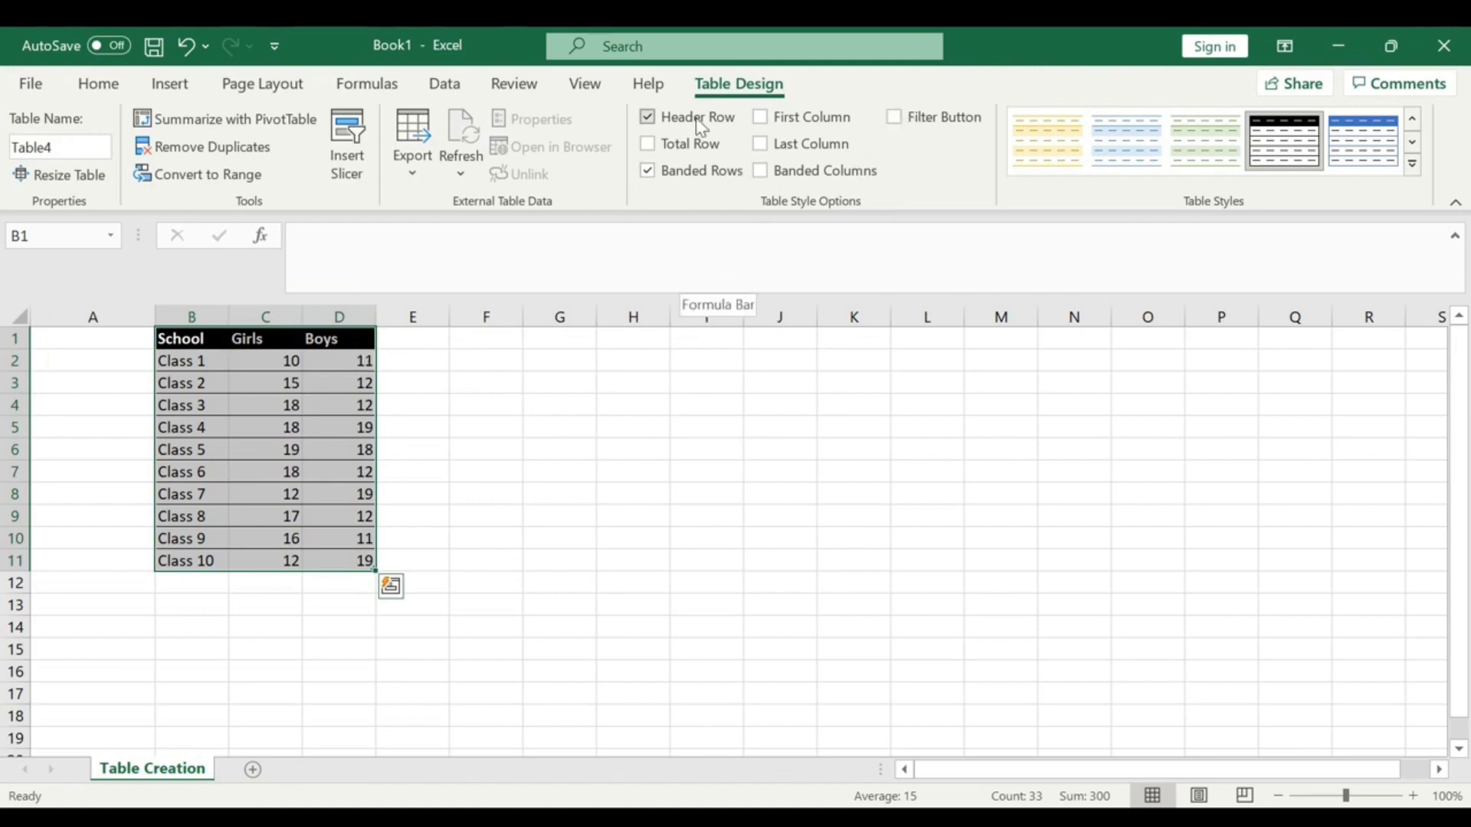
Add a total row to the school table and remove it again
left_click(649, 143)
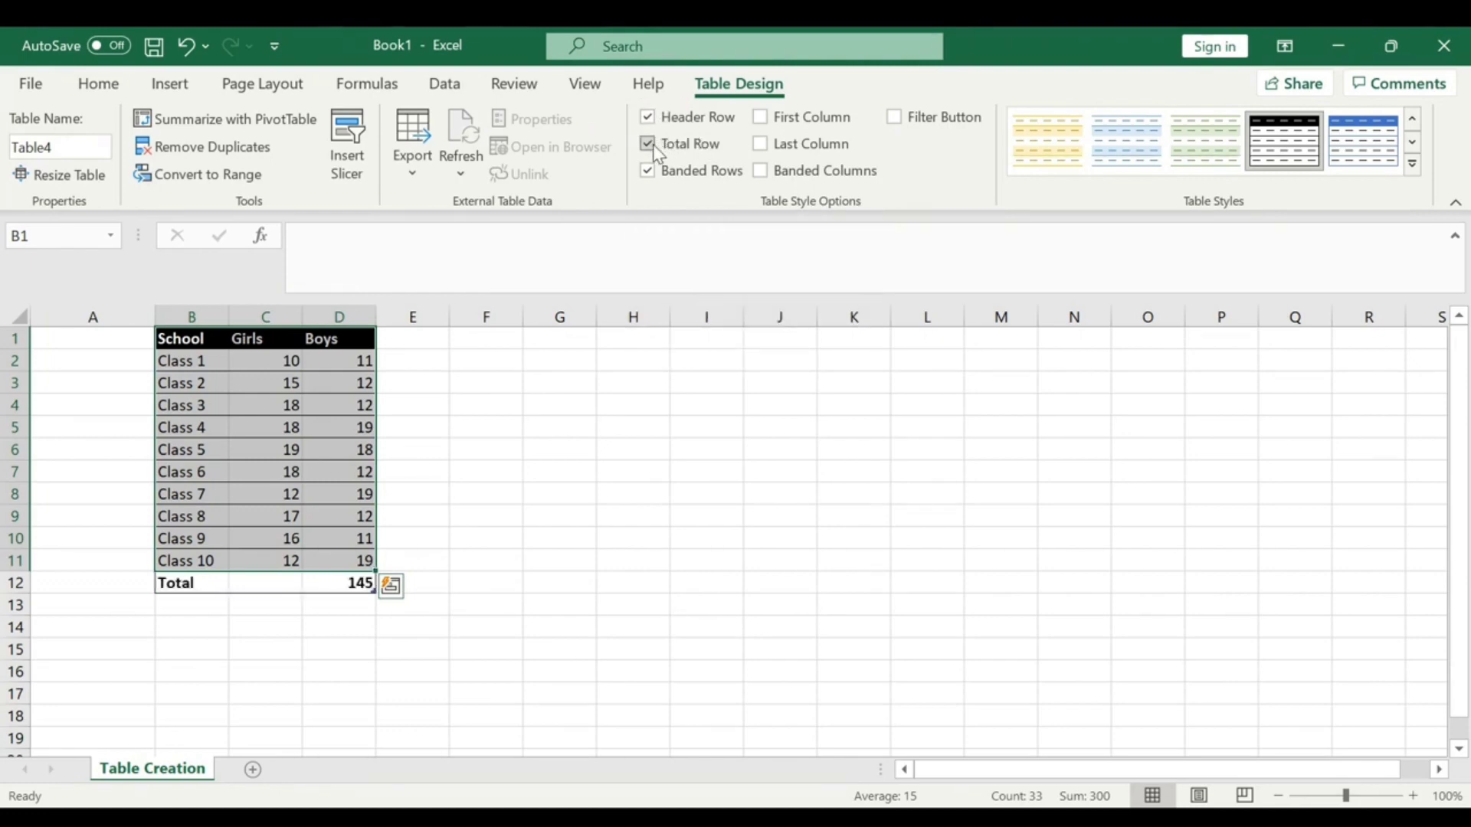
left_click(651, 144)
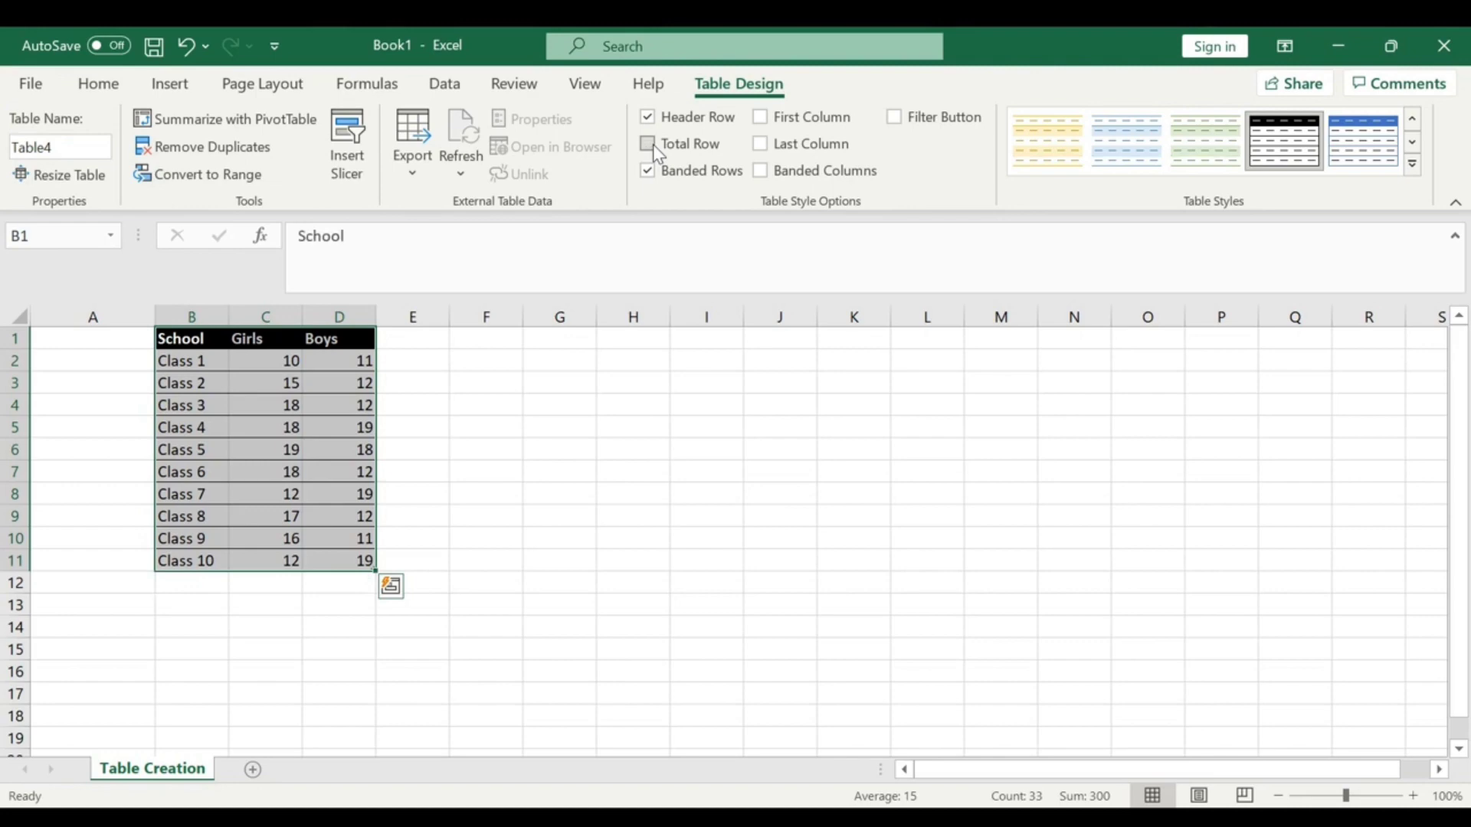
Turn on banded columns for the school table, trying out and clearing the first-column and last-column emphasis
left_click(761, 117)
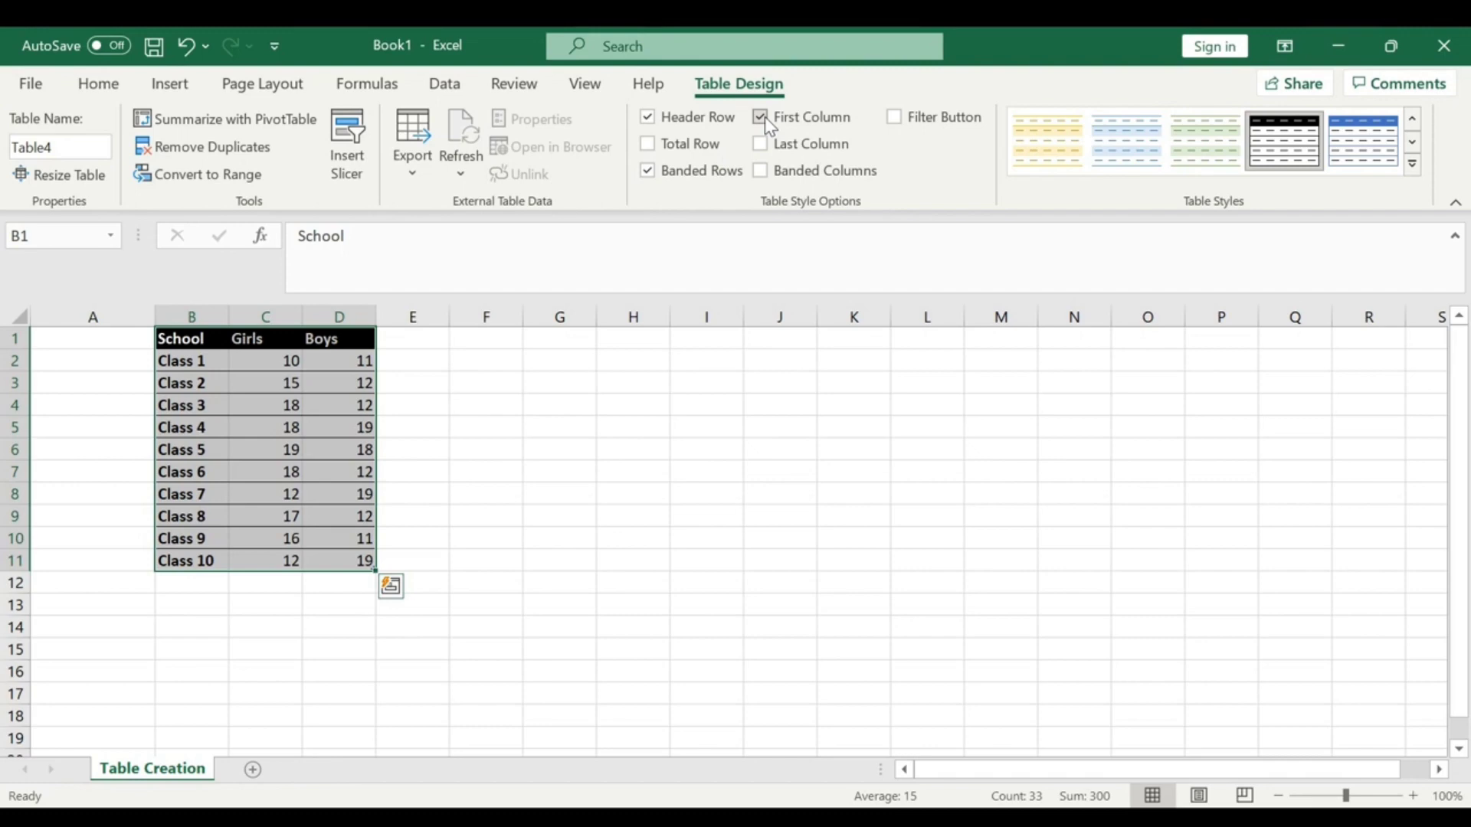
left_click(761, 144)
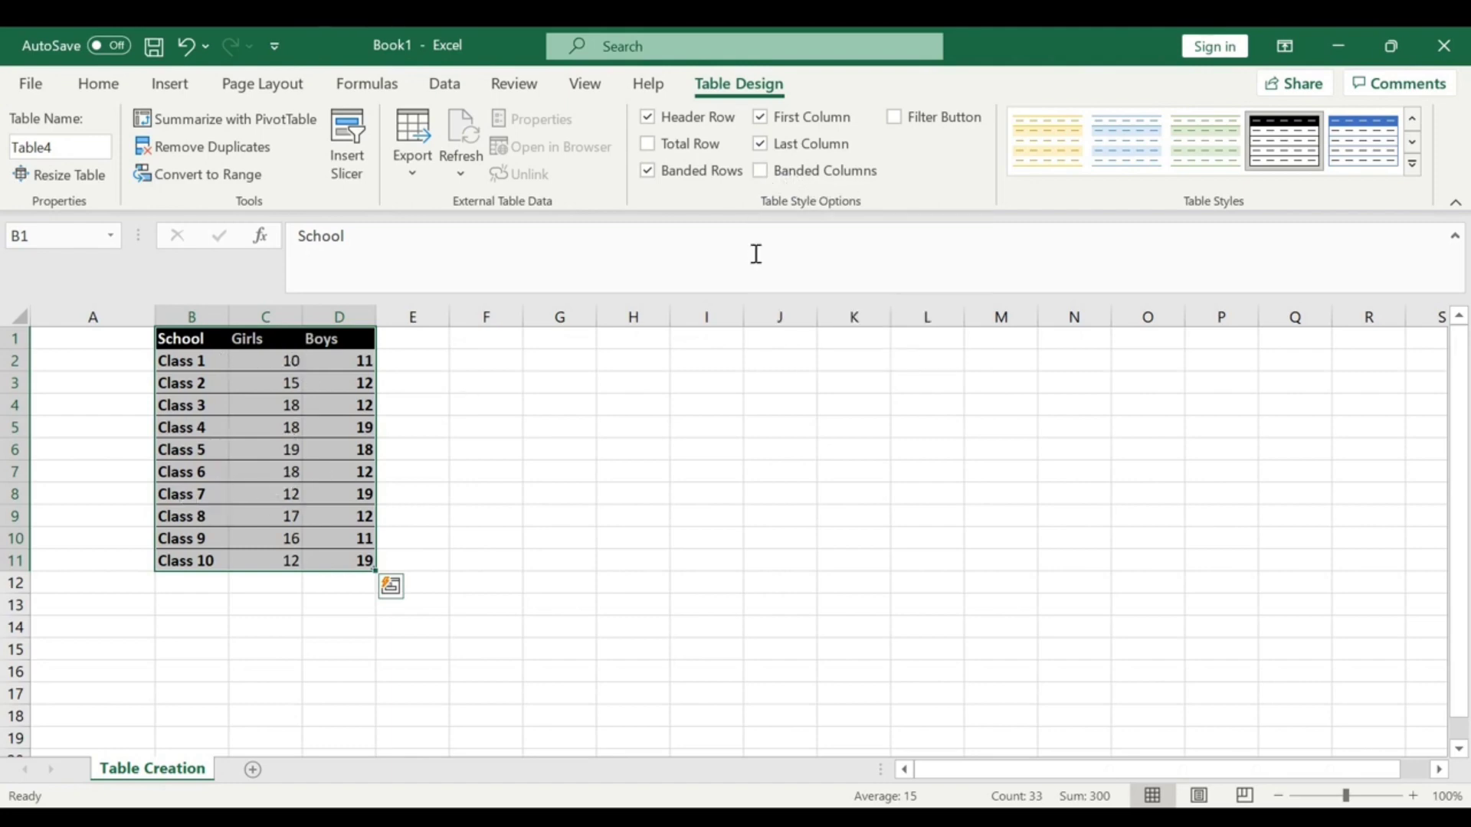
left_click(762, 170)
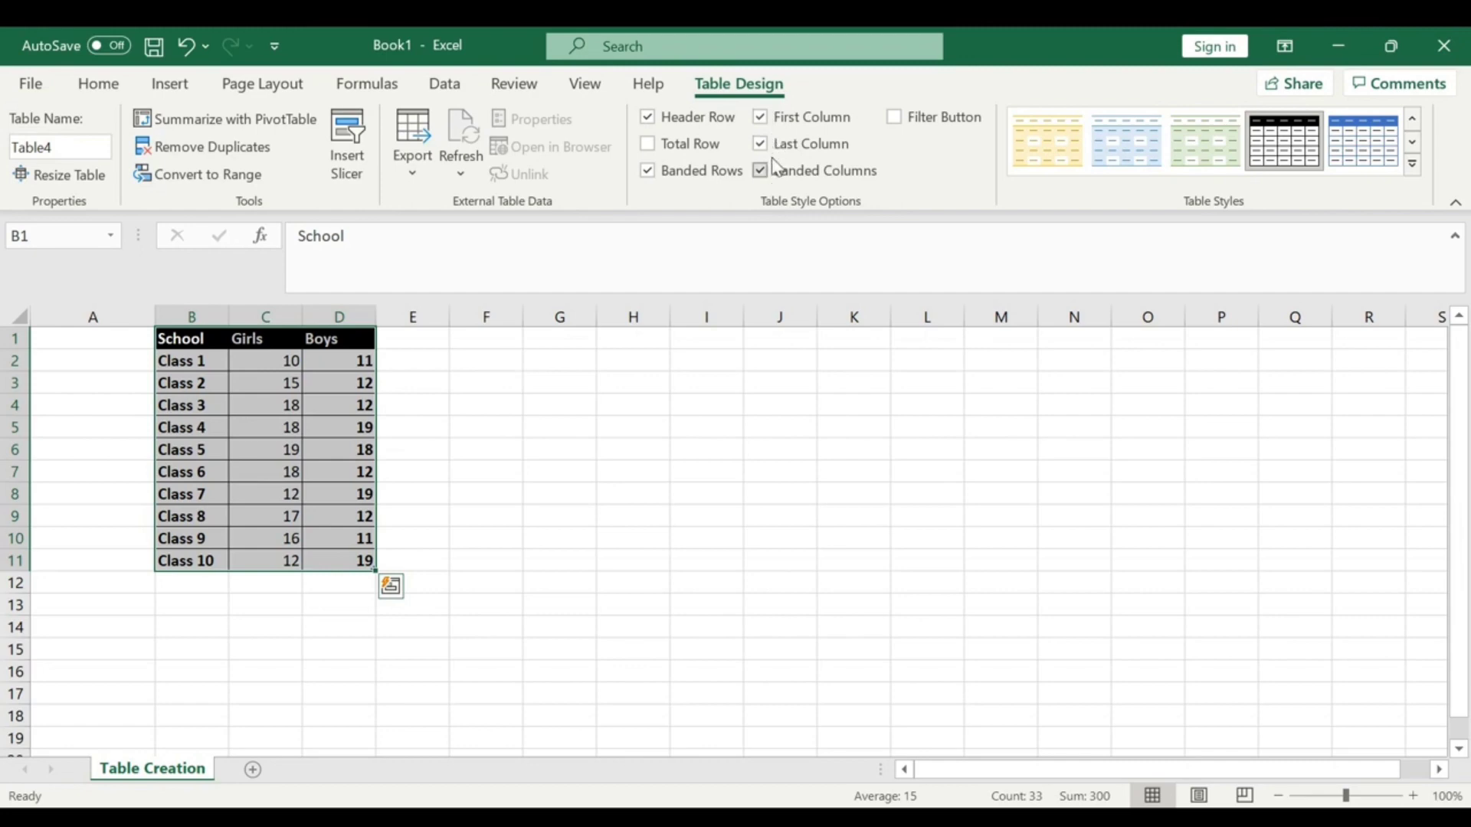
left_click(761, 144)
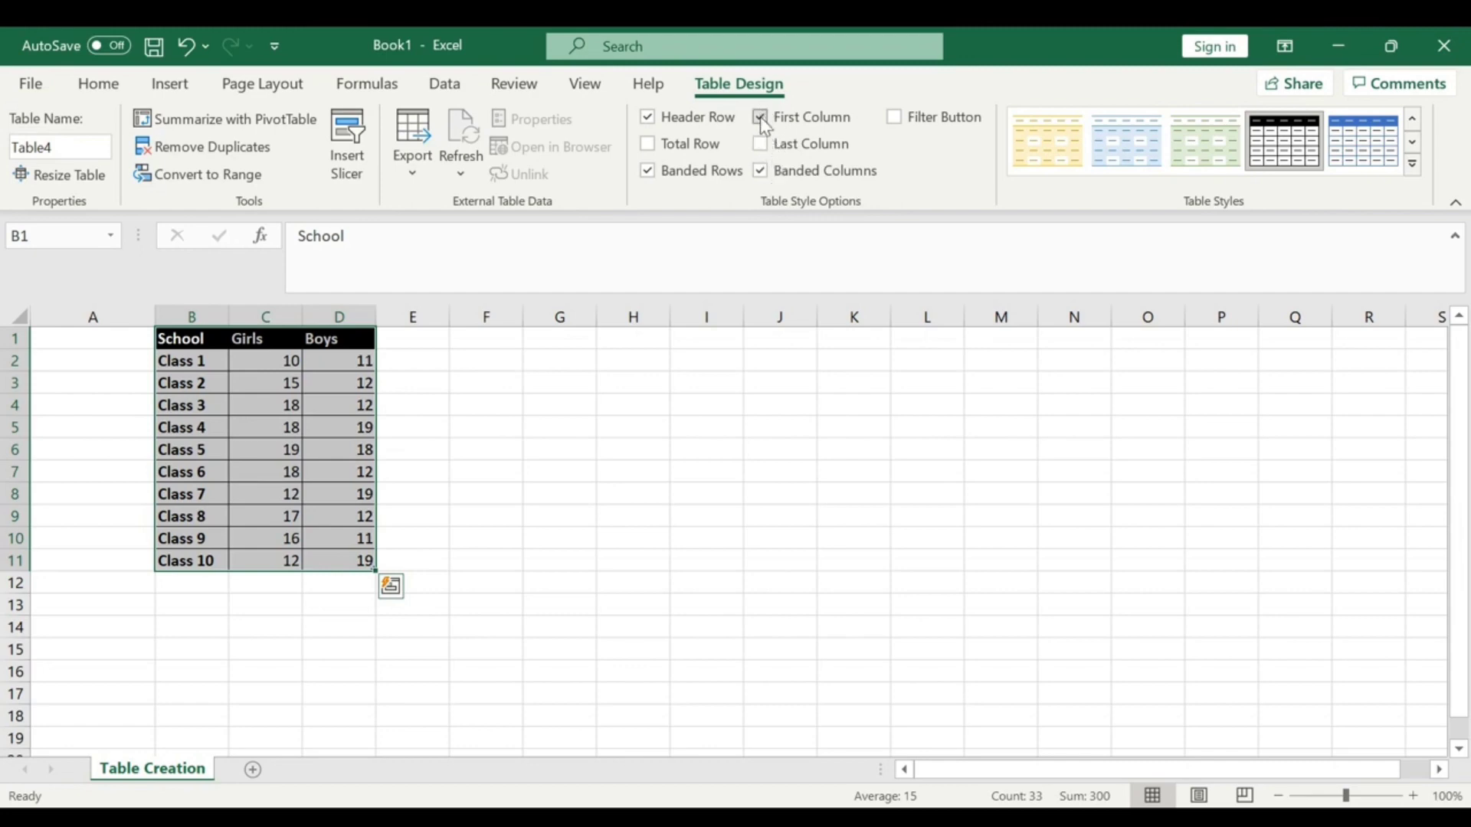
left_click(761, 118)
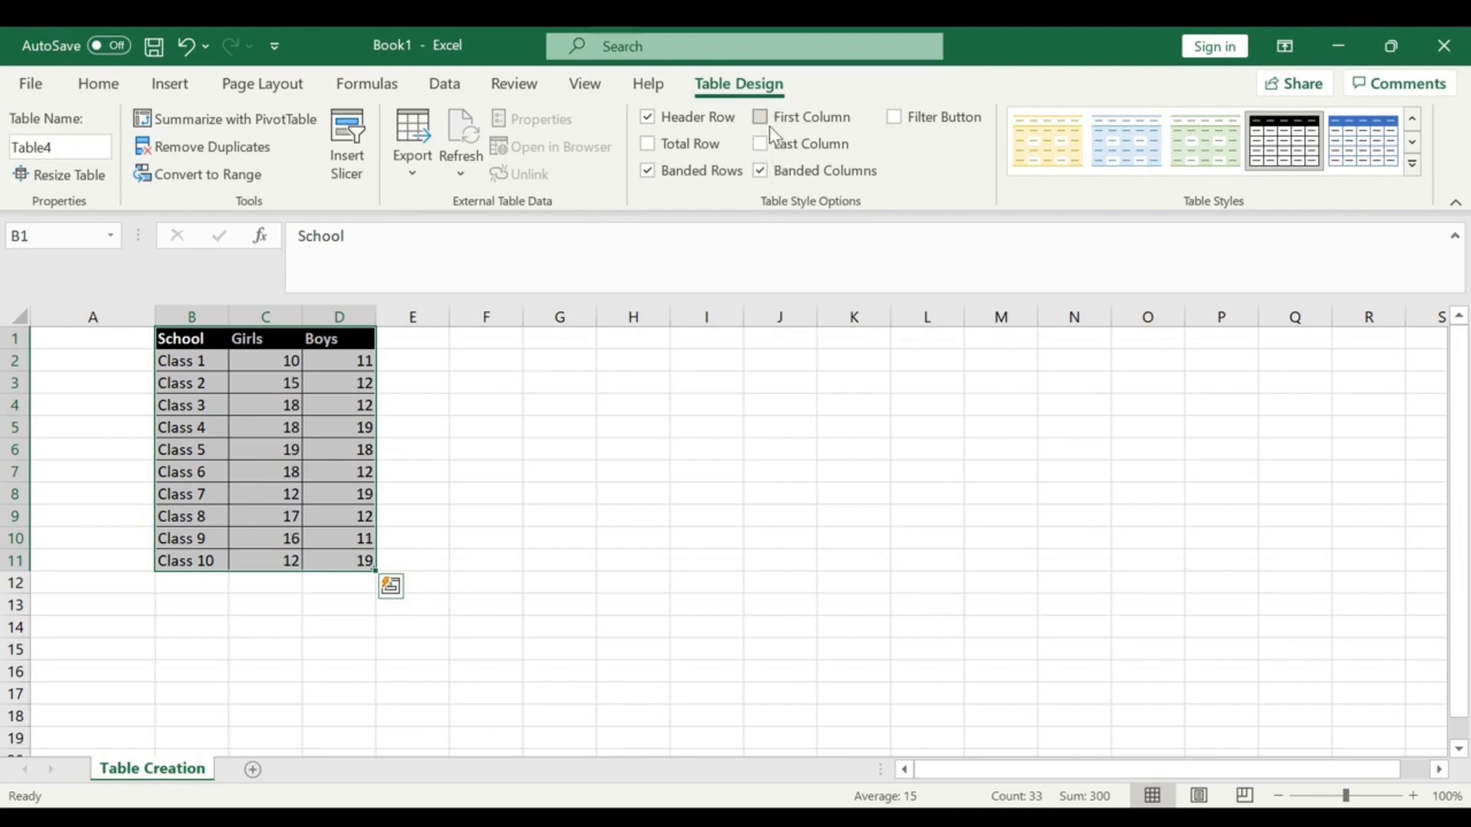
Hide the school table's header row and show it again
left_click(894, 116)
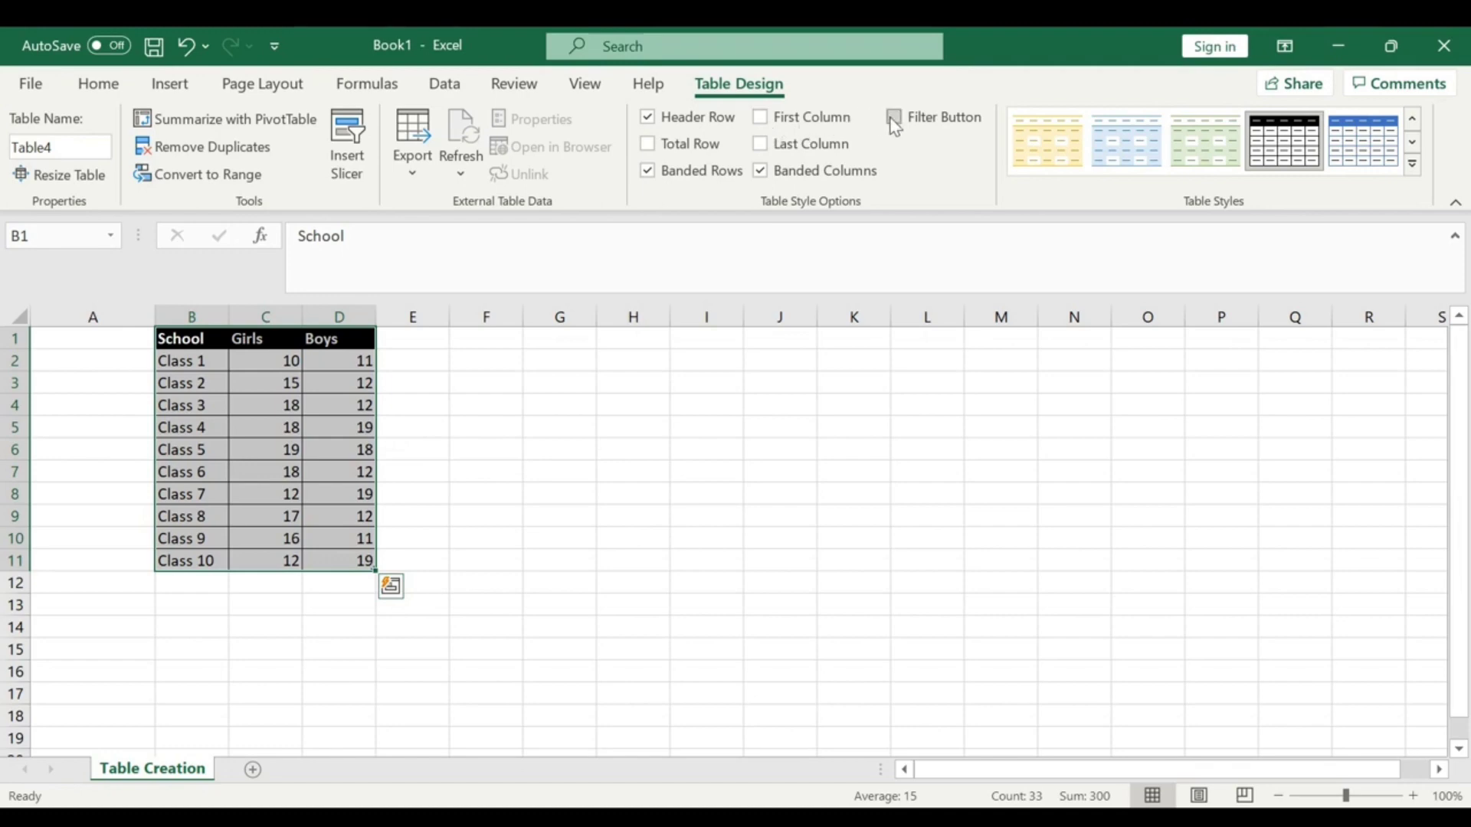
left_click(650, 117)
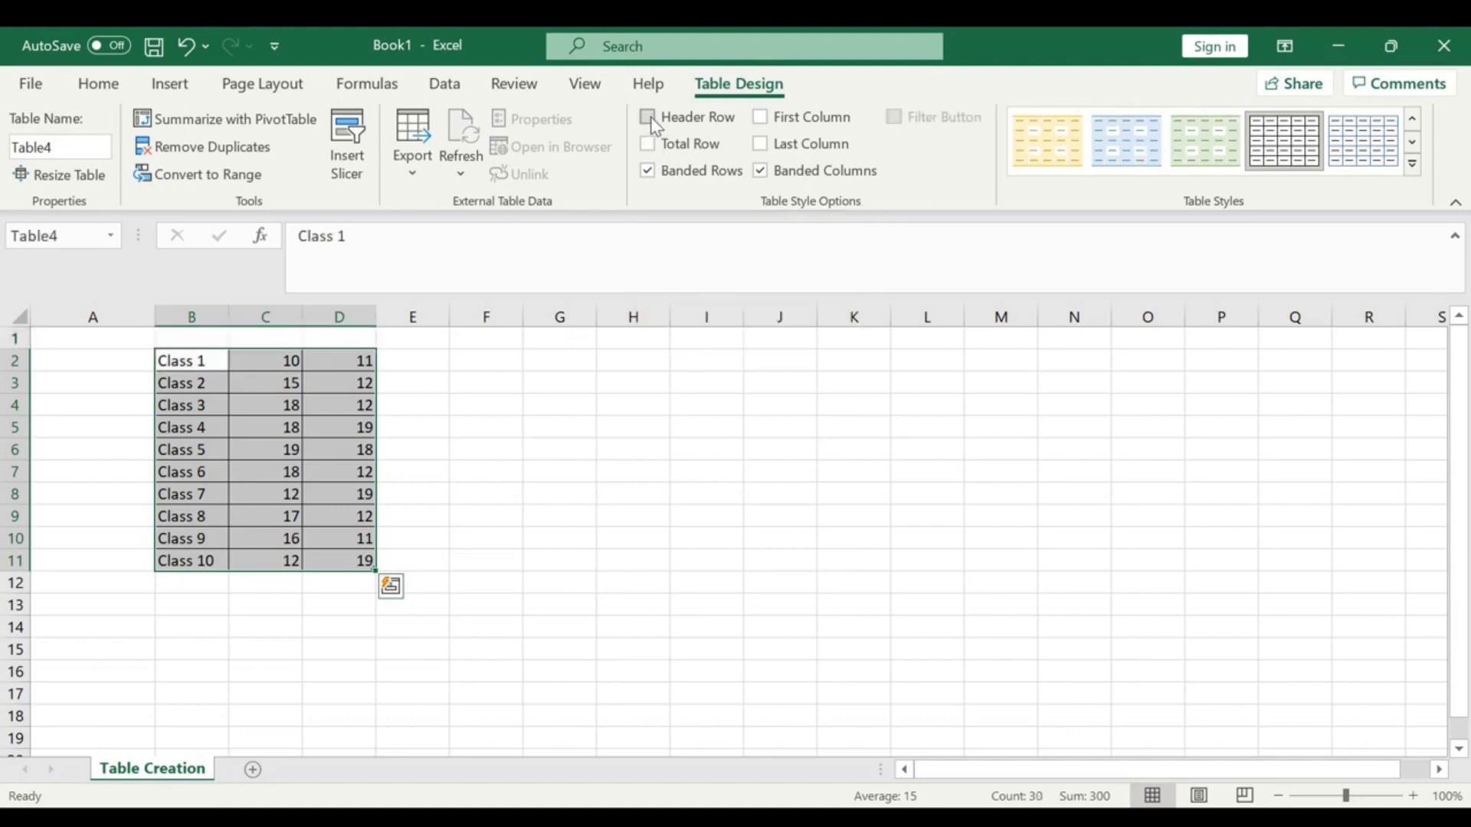
left_click(649, 118)
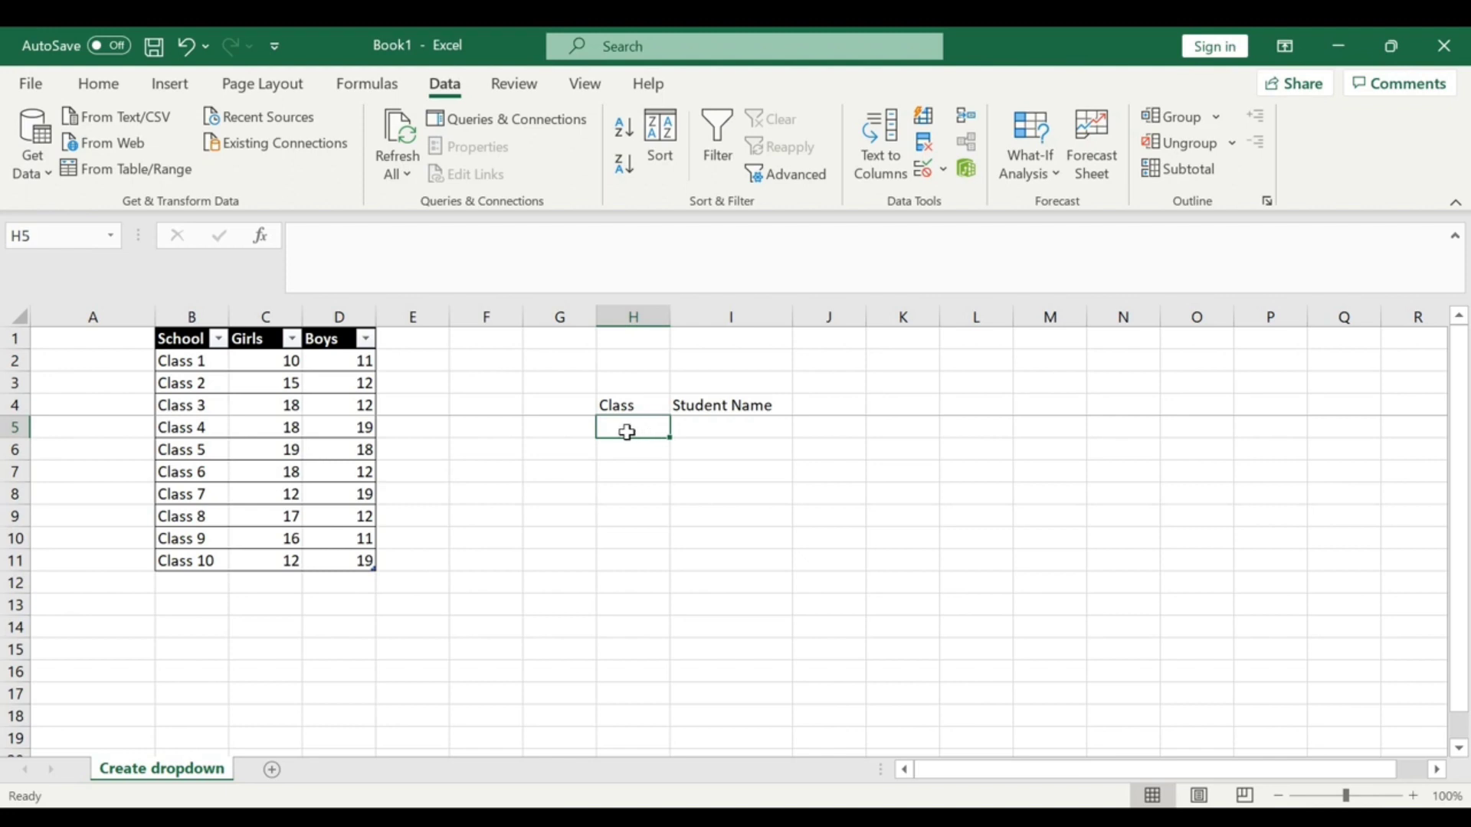
left_click(103, 88)
left_click_drag(692, 464, 614, 437)
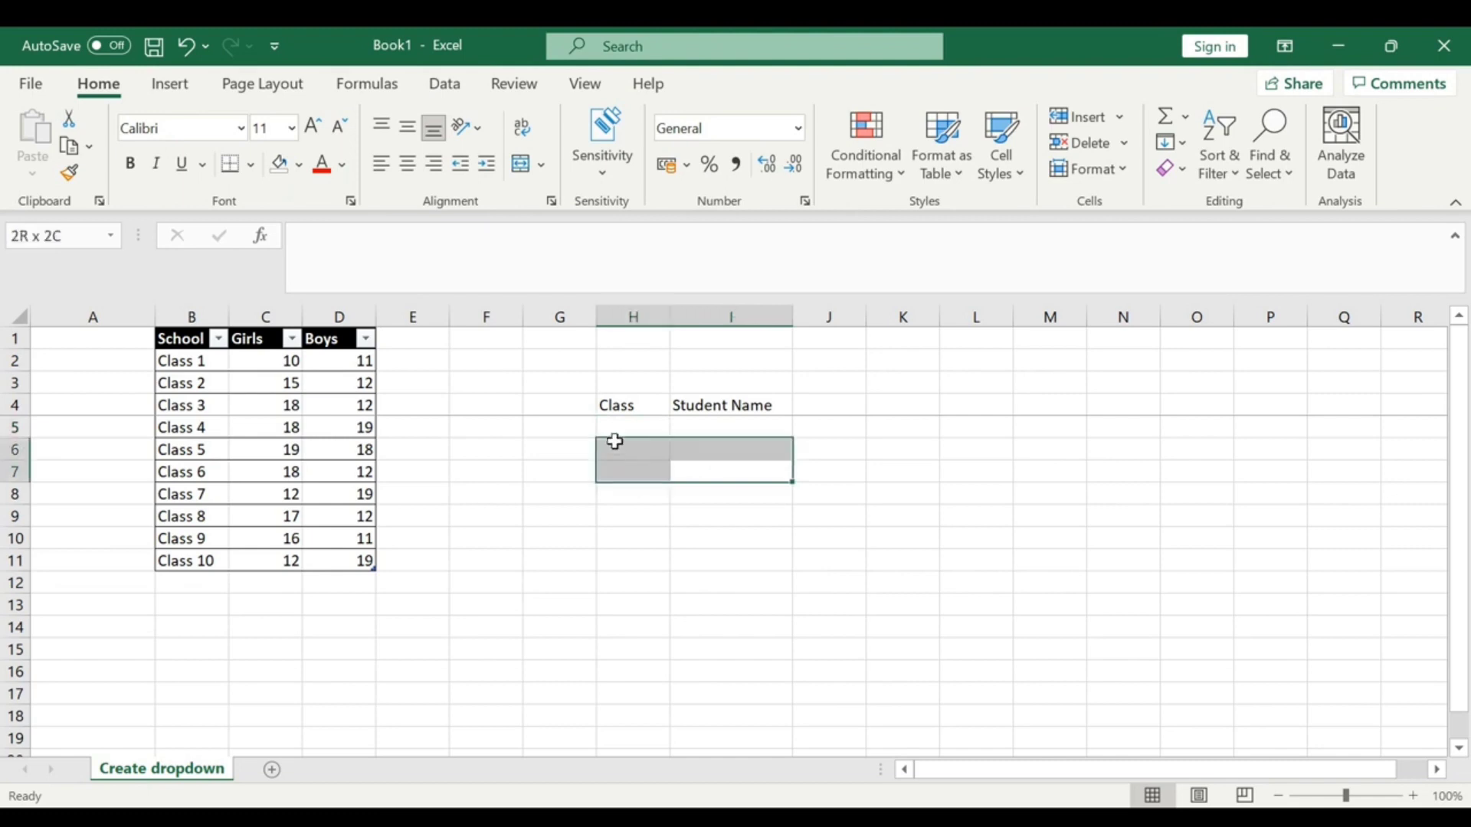
Add a data validation dropdown list to H5 under Class, using the class names in B2:B11 as its source
left_click(620, 434)
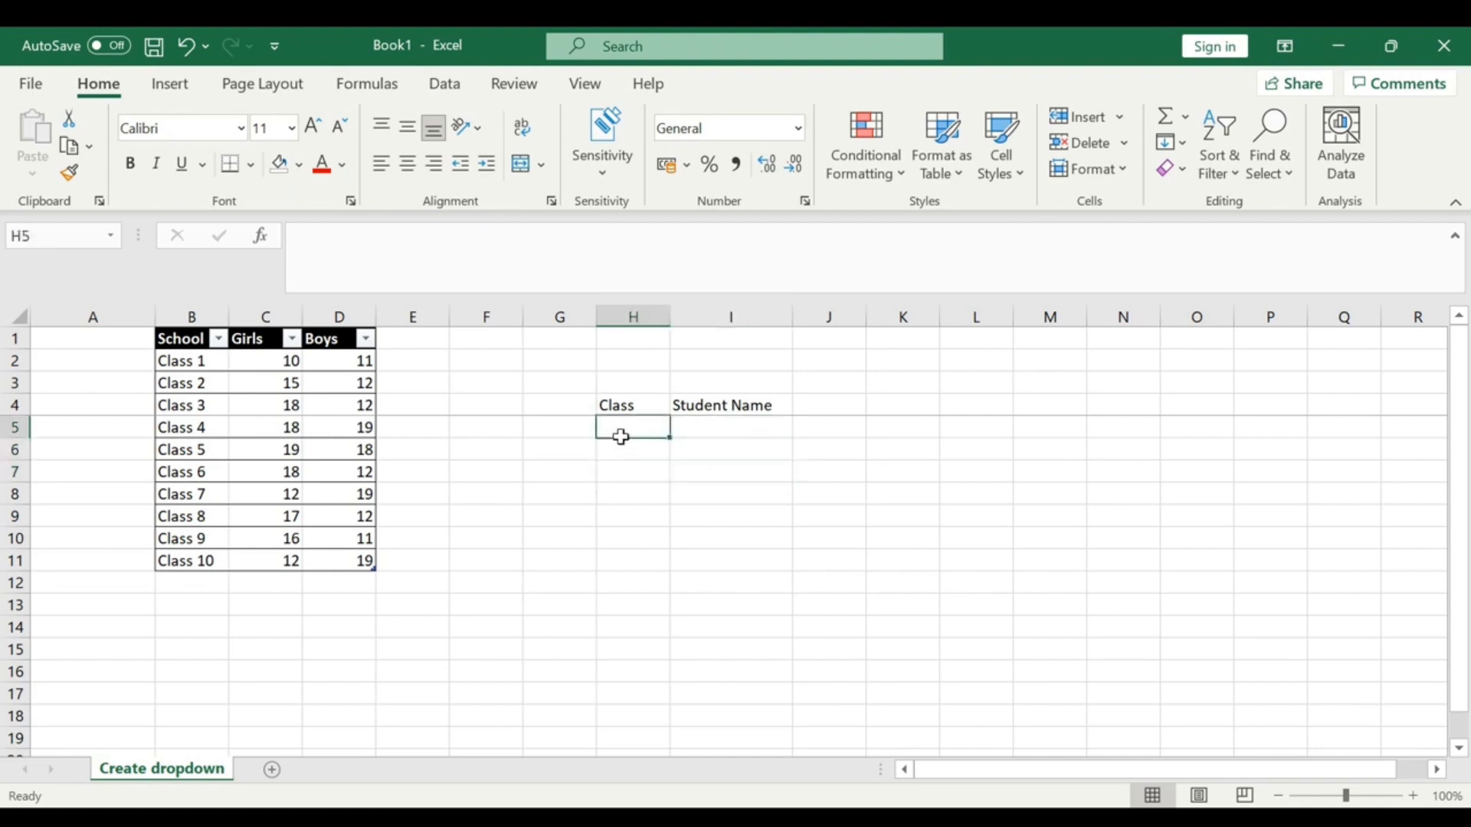
left_click(444, 86)
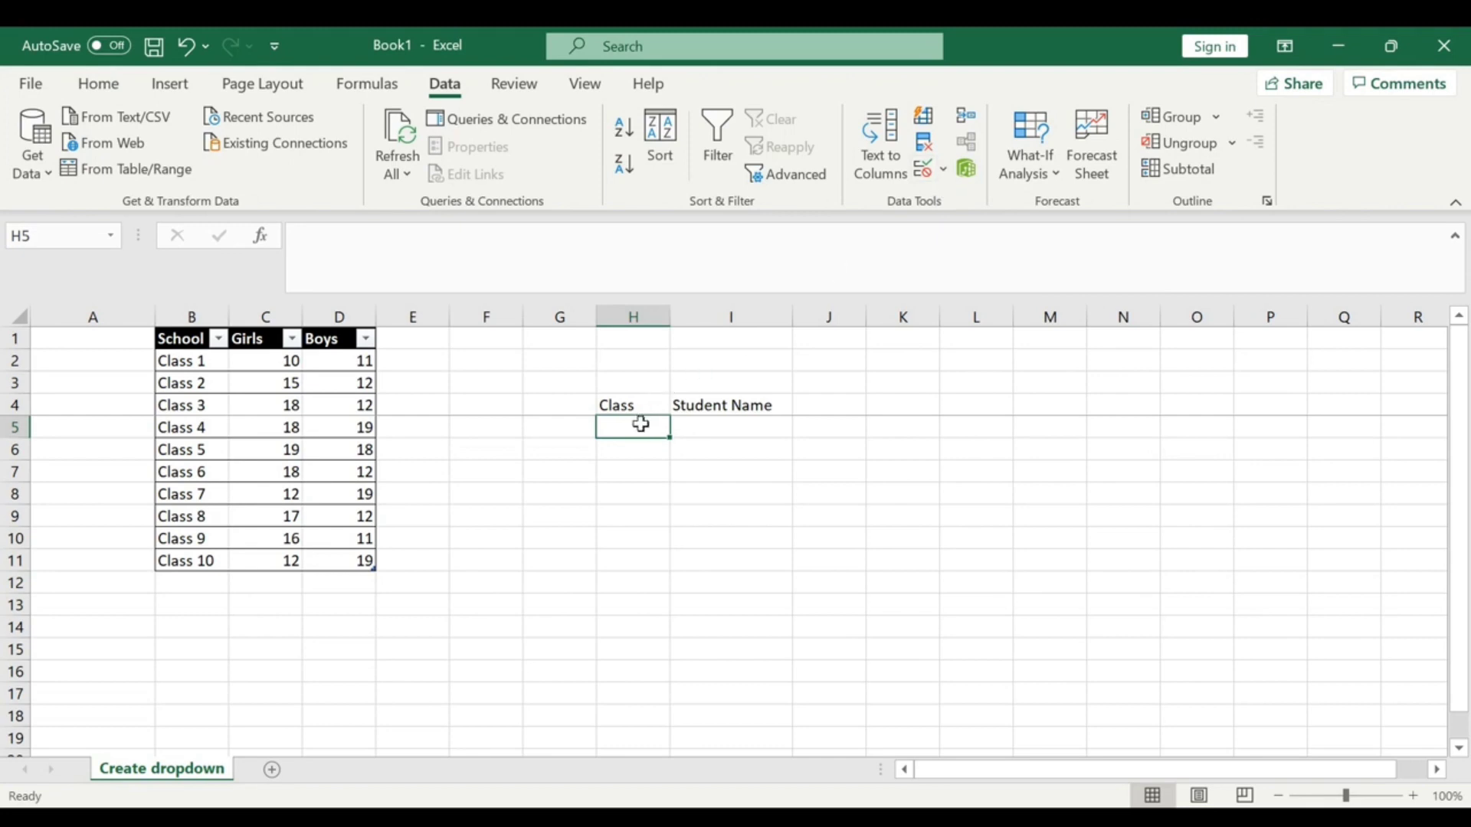
left_click(941, 171)
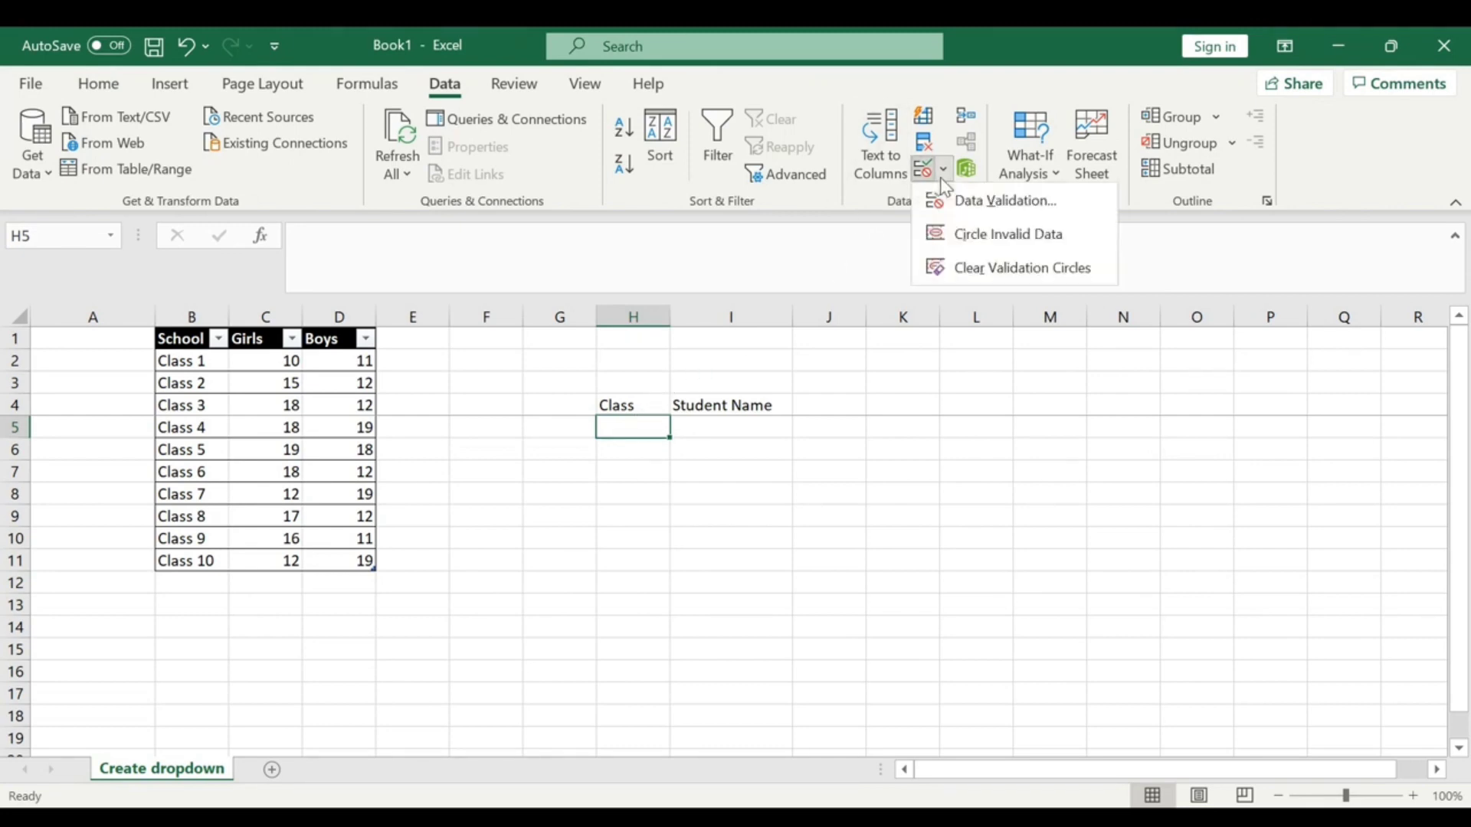
left_click(996, 206)
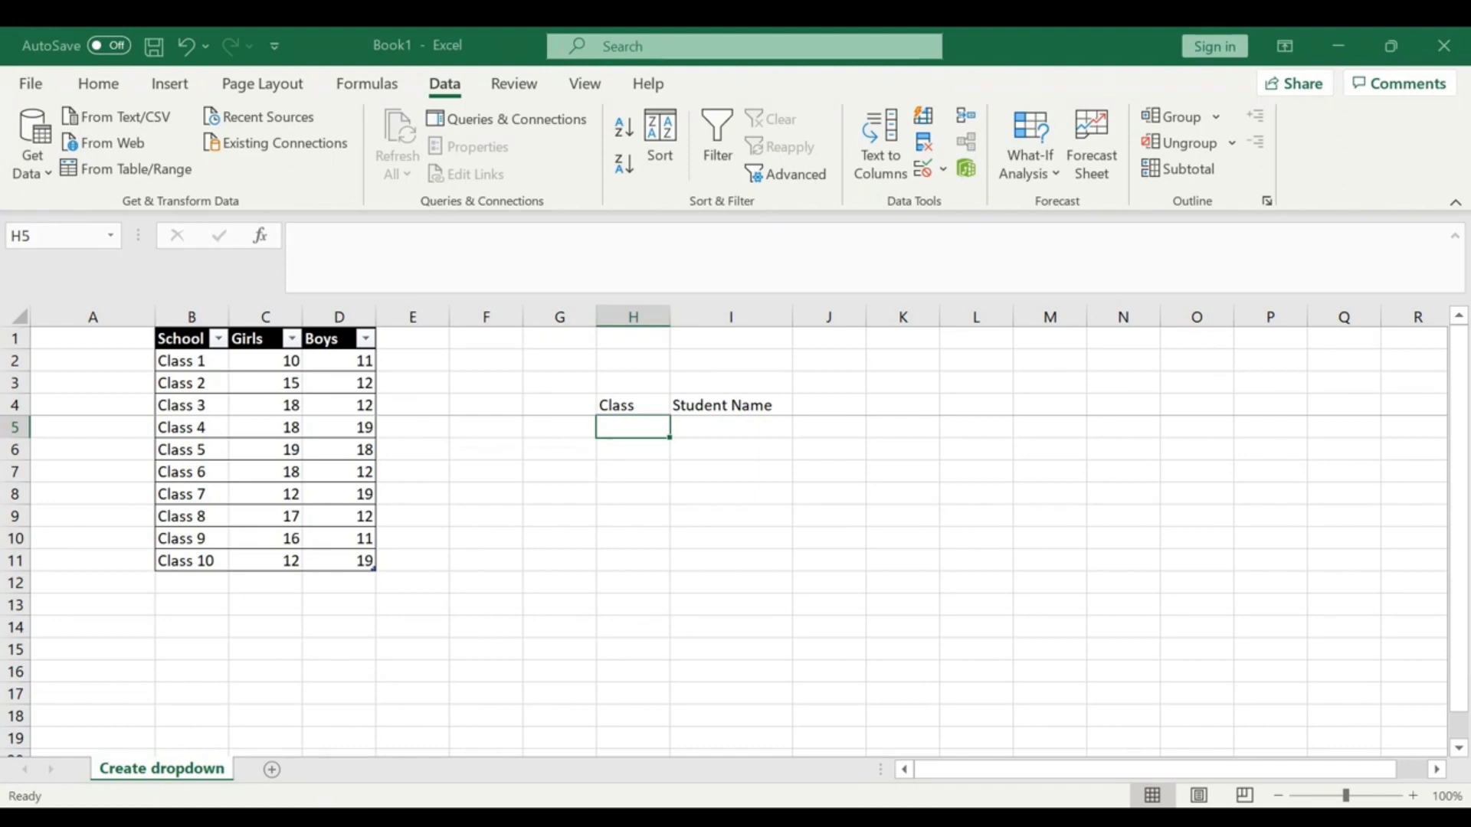
left_click(509, 596)
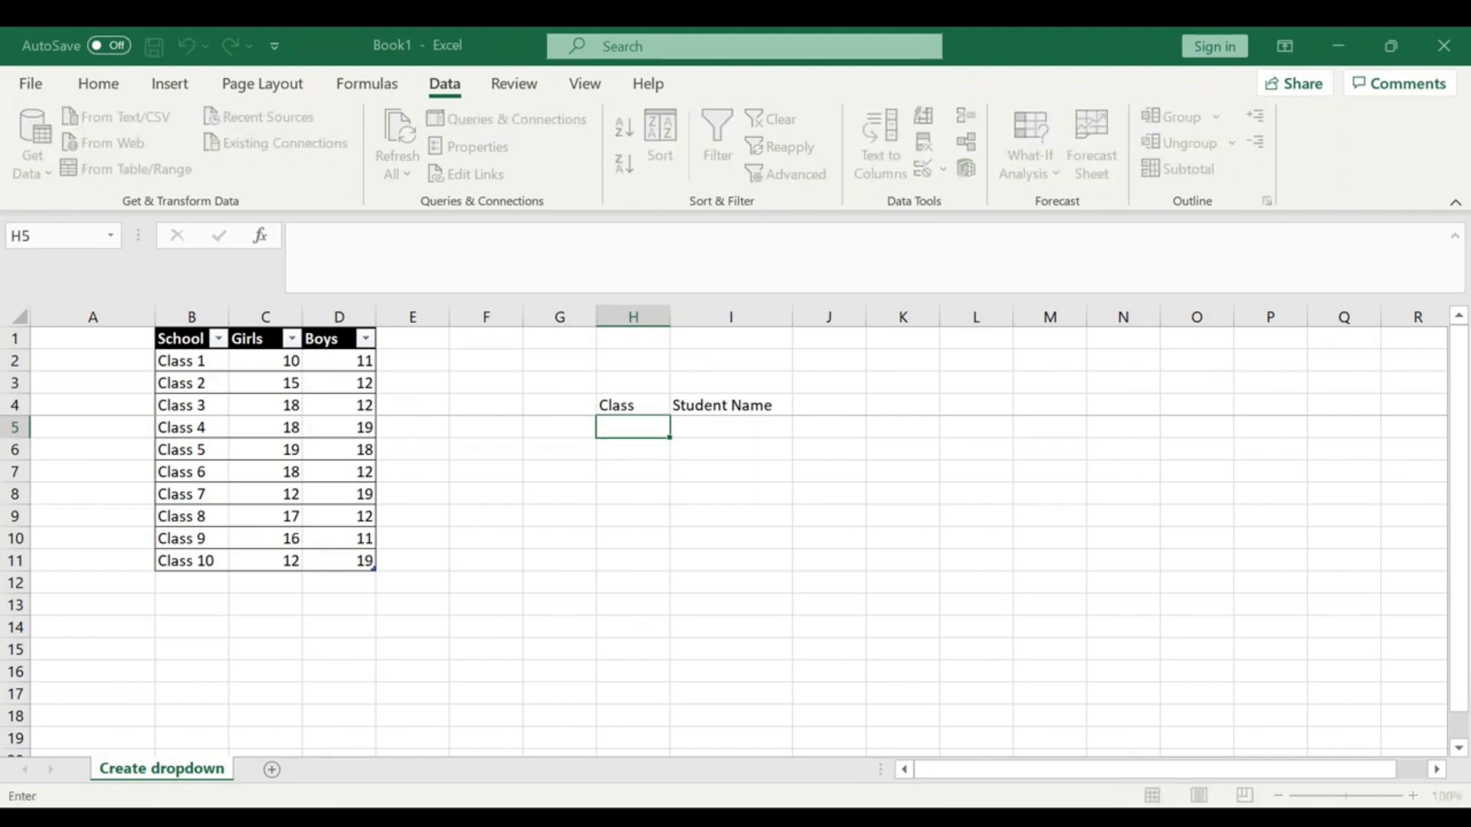
left_click(162, 354)
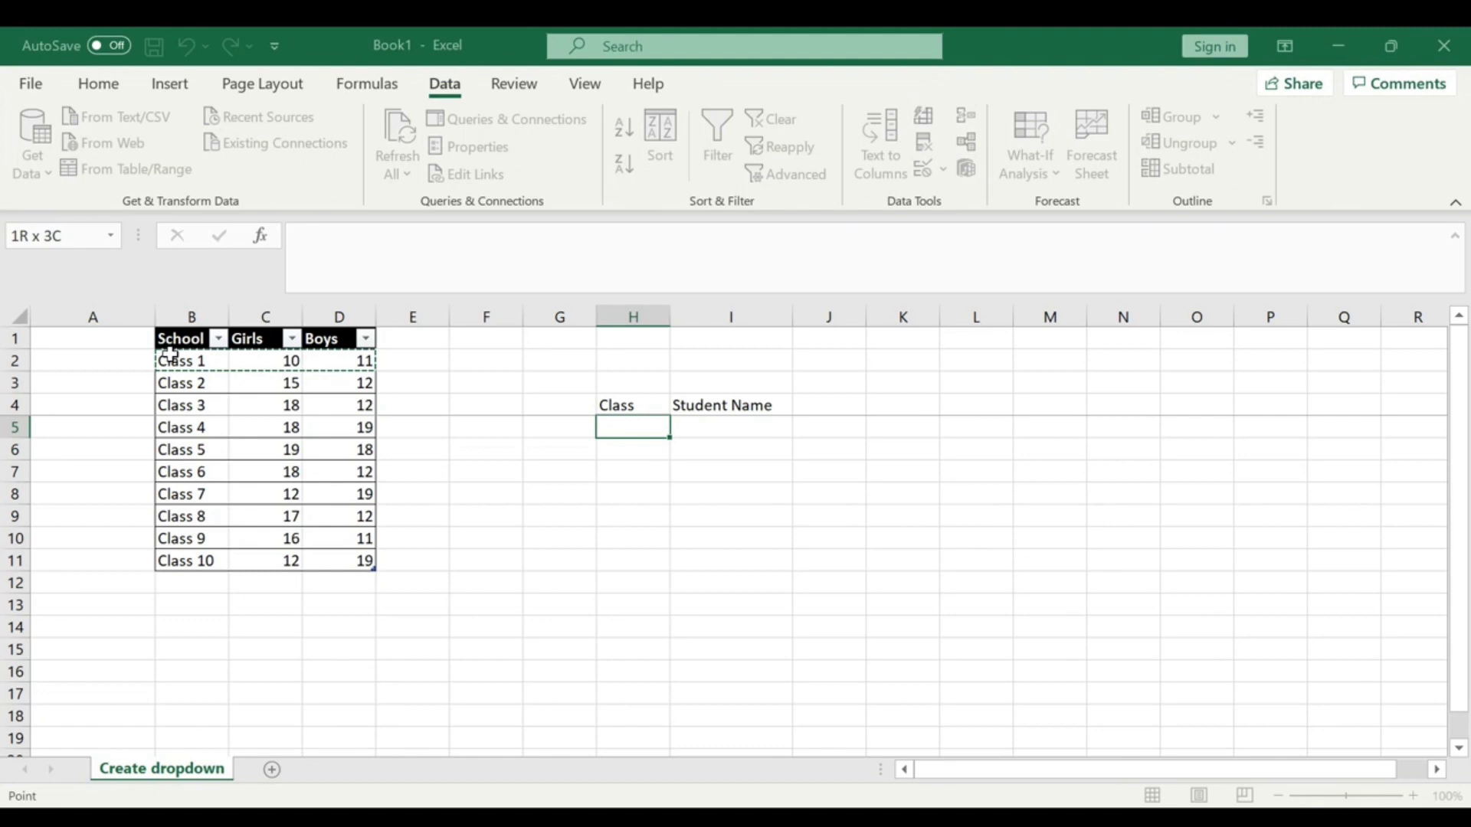
left_click(196, 406)
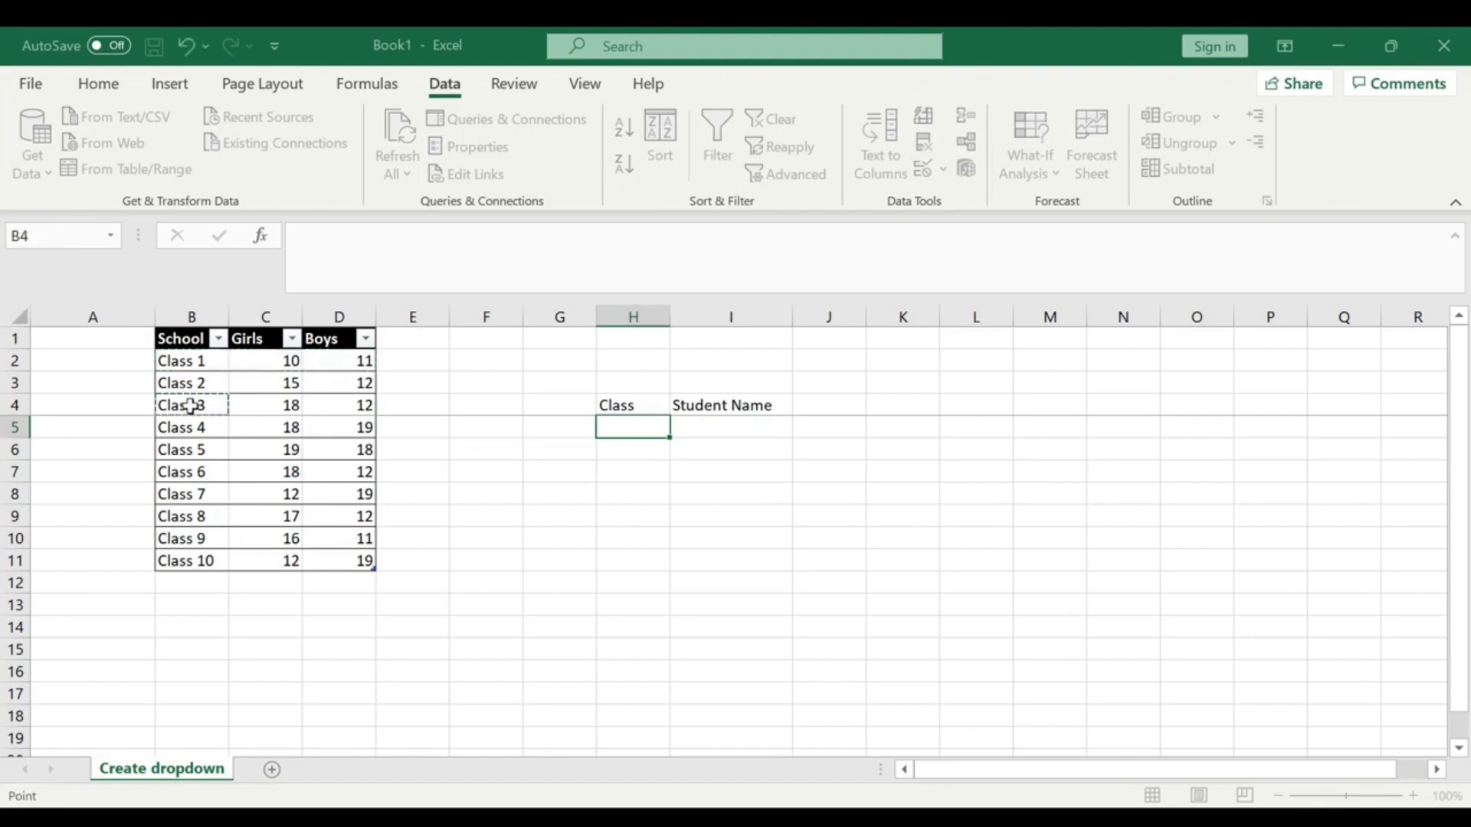
left_click(161, 356)
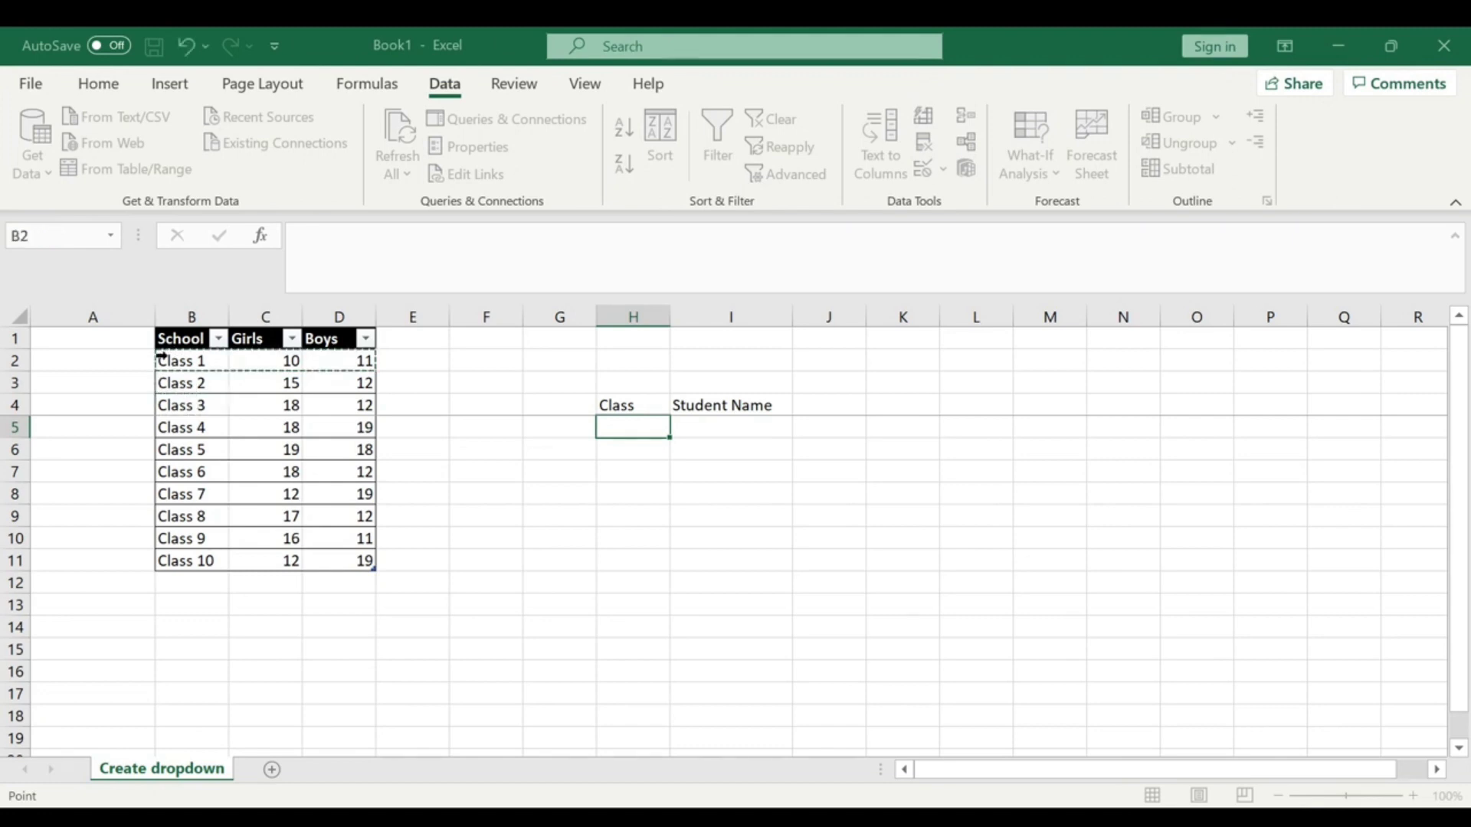
left_click(193, 424)
left_click_drag(174, 357, 197, 556)
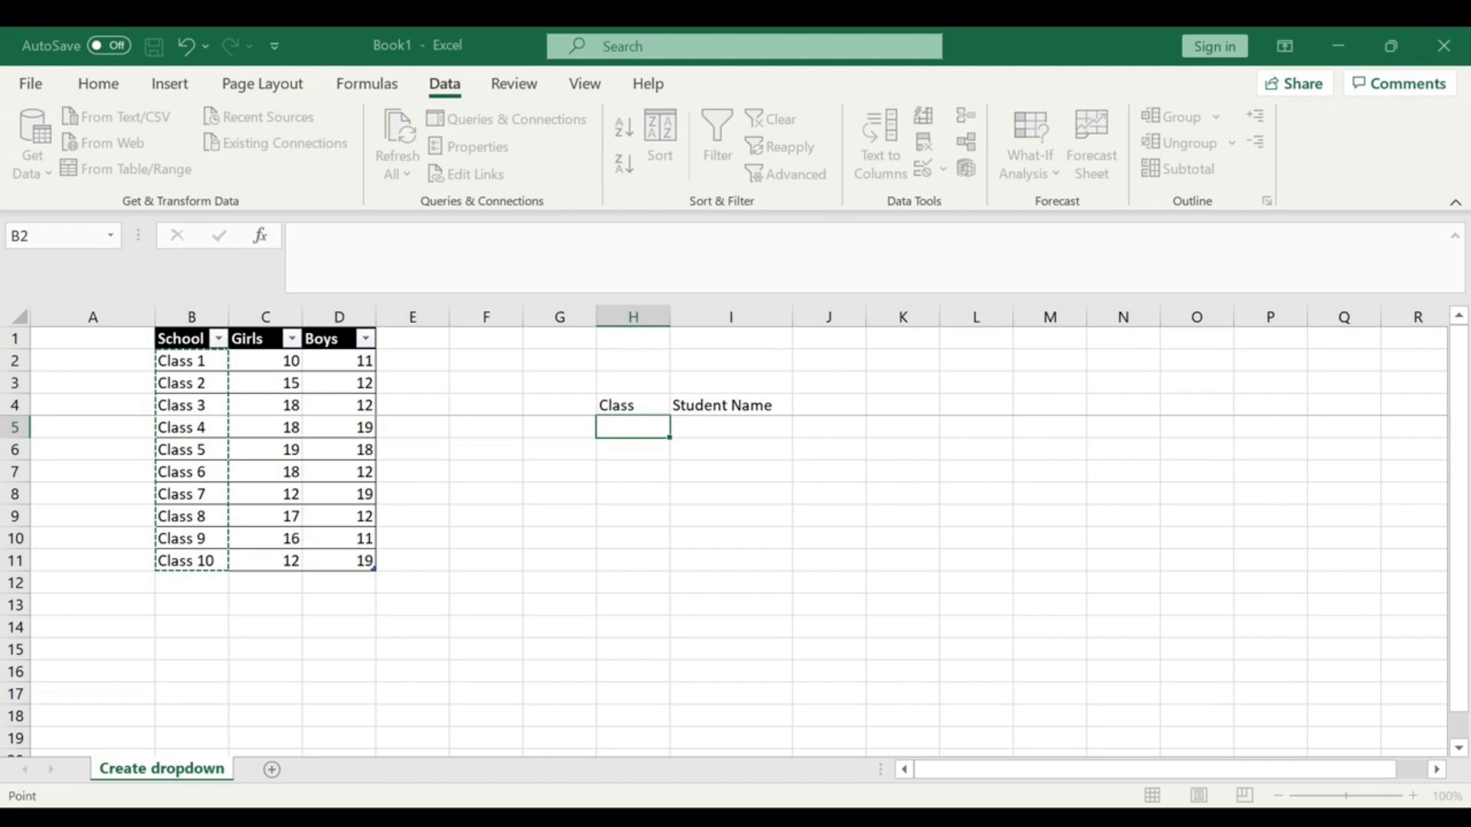
key("Return")
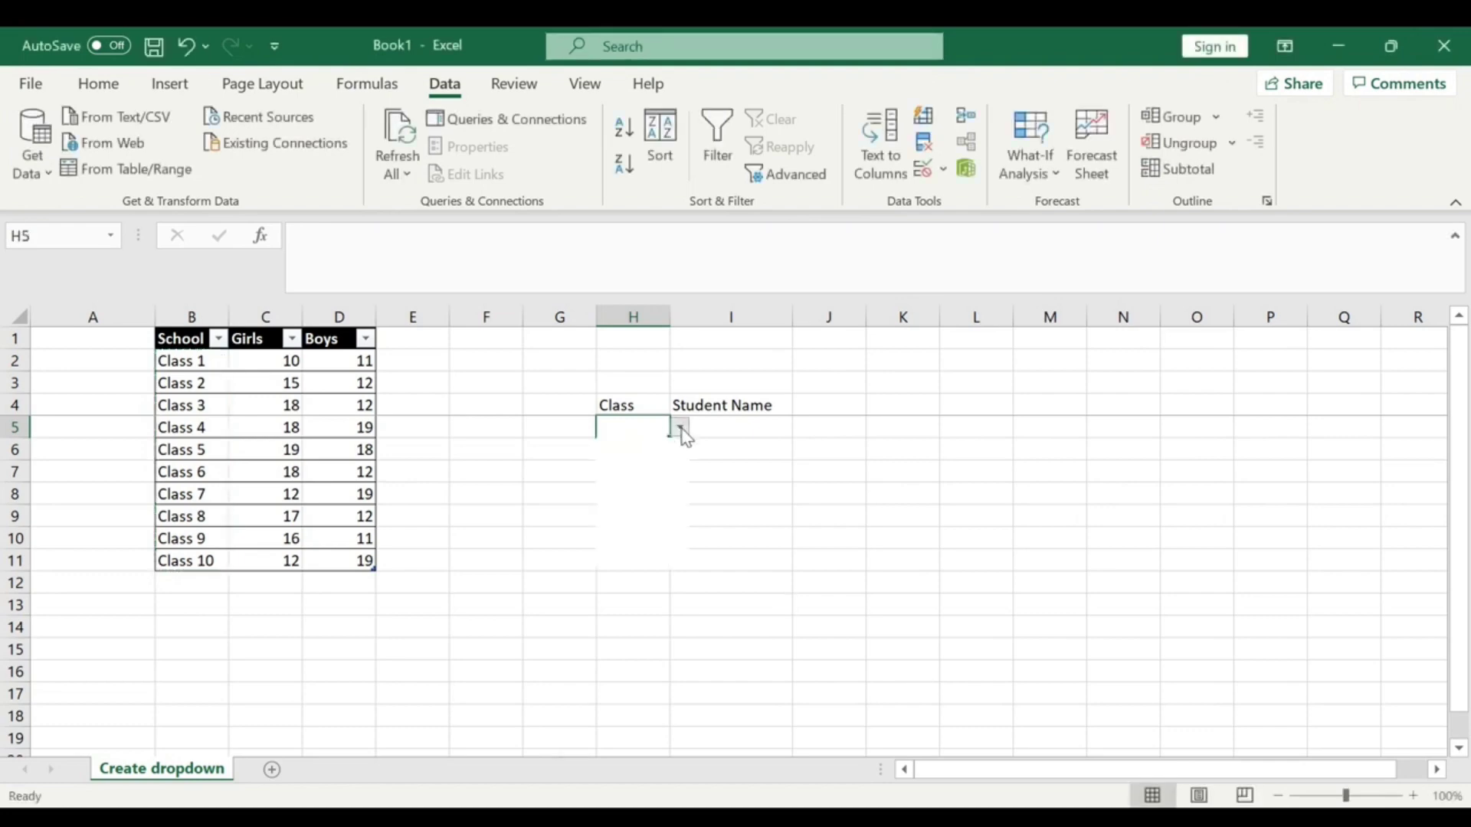
Choose Class 5 from the dropdown in H5 and enter the student's name in I5
left_click(680, 428)
left_click_drag(676, 482, 693, 518)
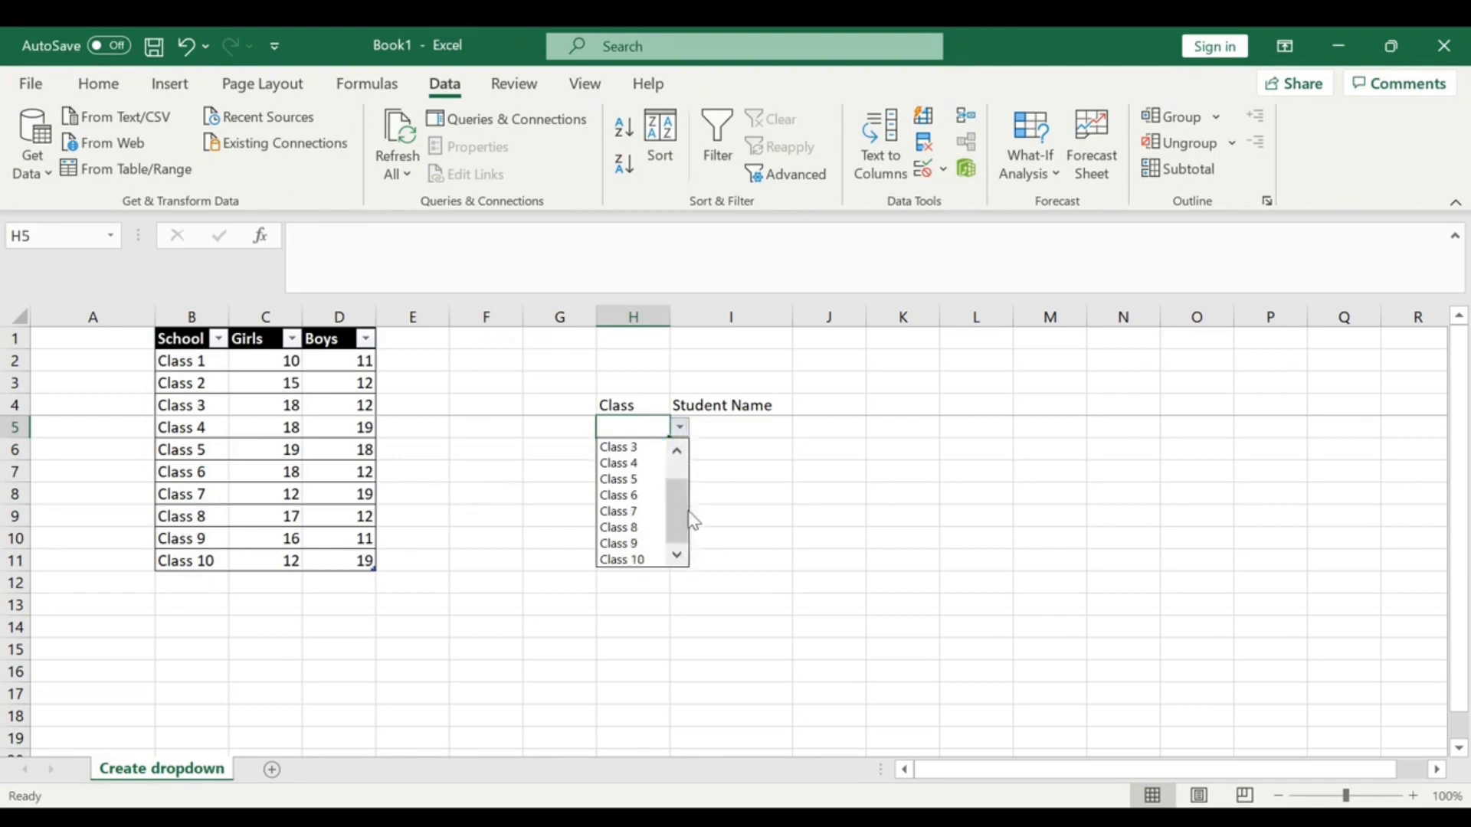
left_click(636, 476)
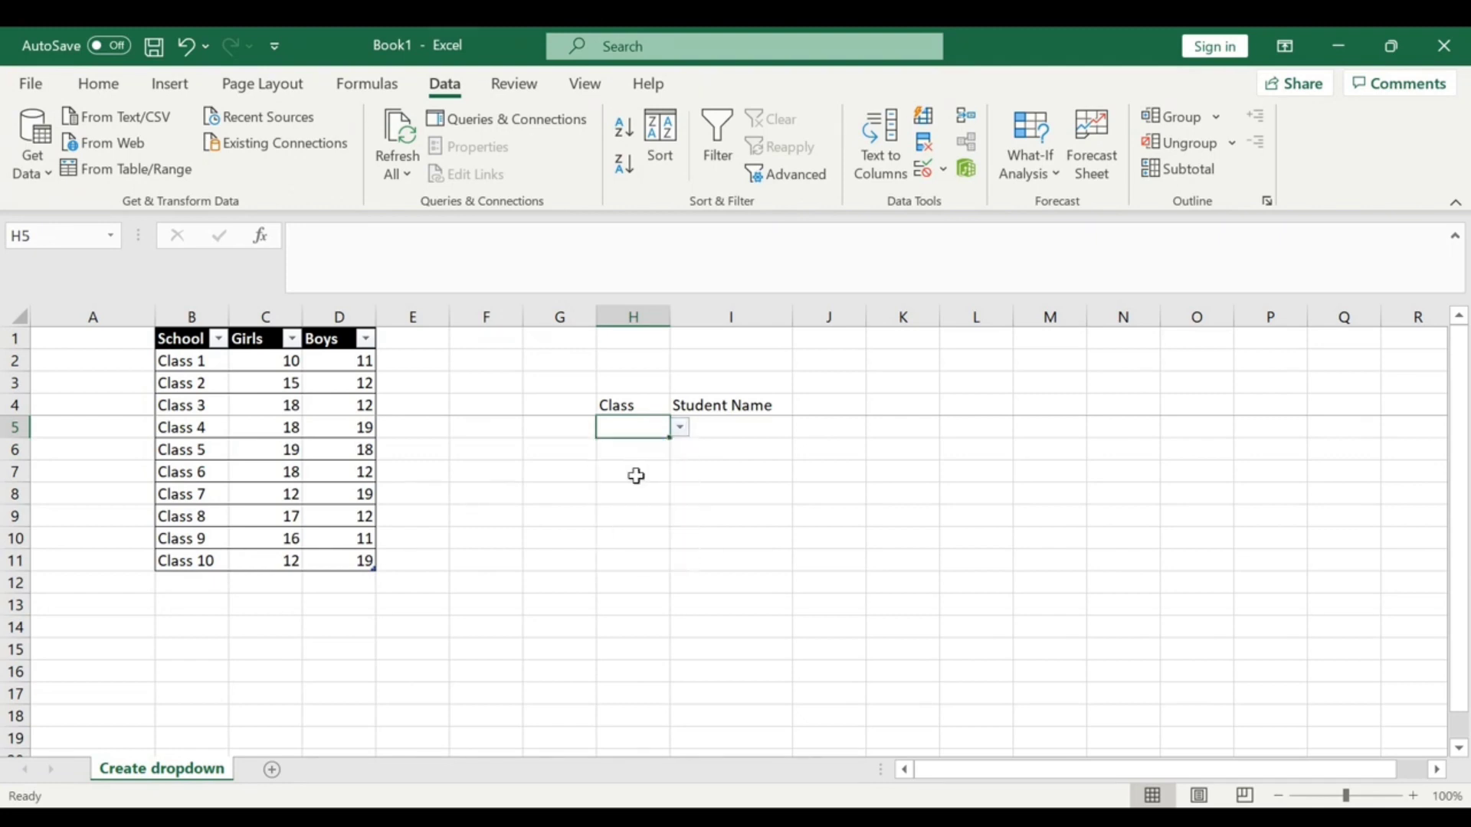
left_click(714, 429)
type("Shiva")
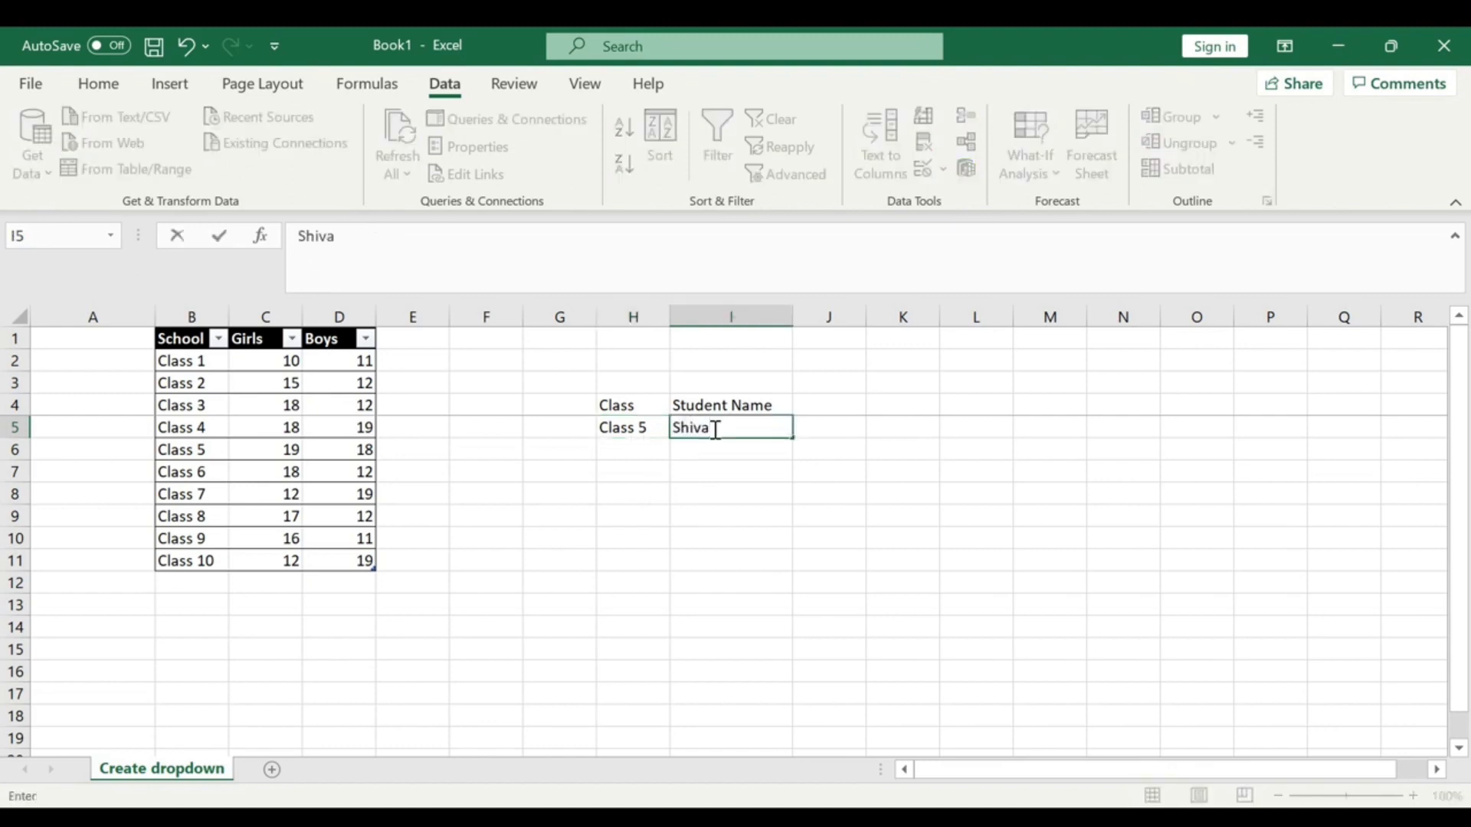
key("Tab")
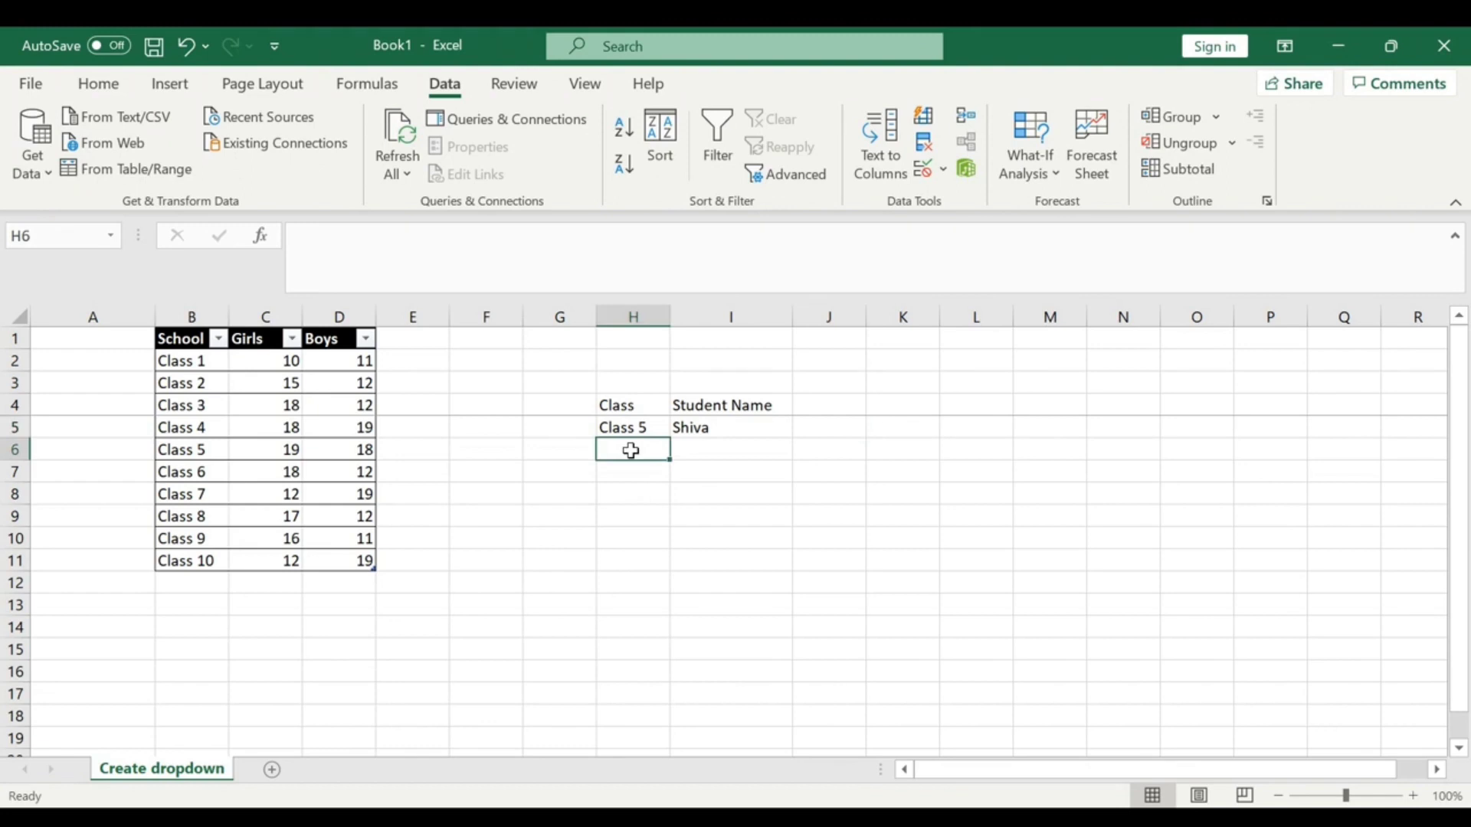
Add a data validation dropdown list to H6, using the class names in B2:B11 as its source
left_click(943, 170)
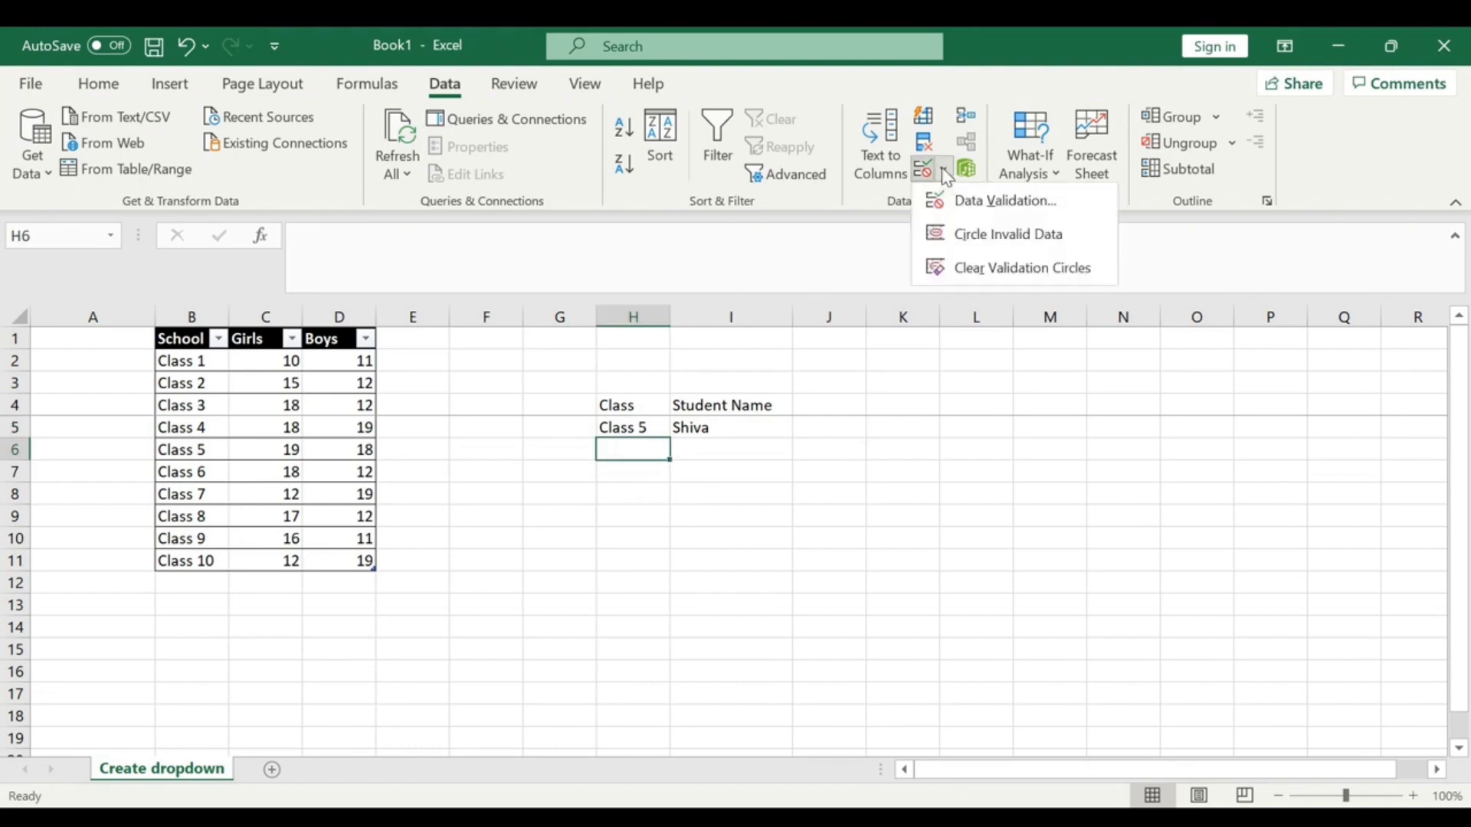
left_click(967, 199)
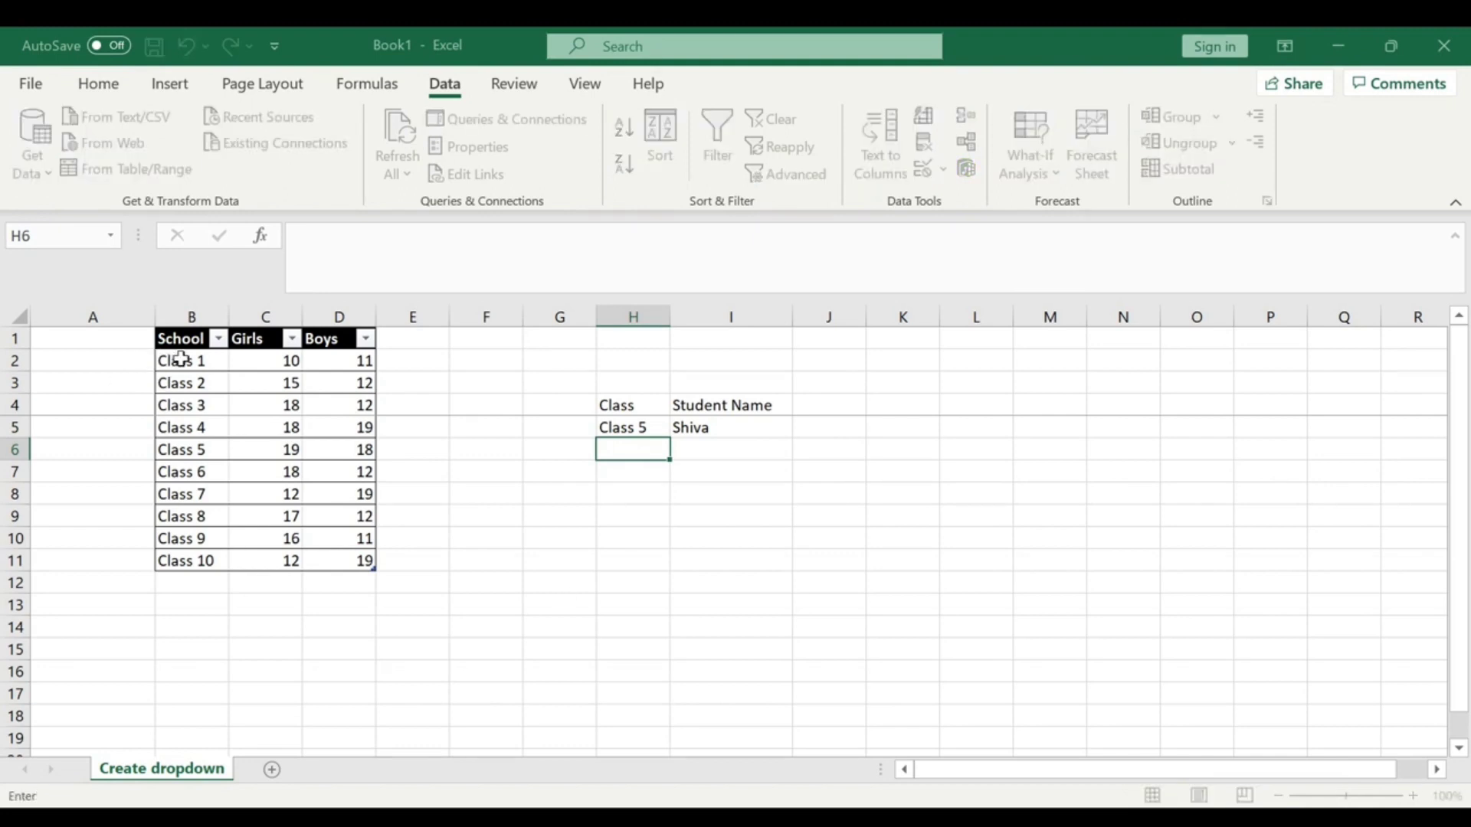
mouse_move(159, 358)
left_mouse_down()
mouse_move(161, 494)
mouse_move(193, 505)
mouse_move(194, 378)
left_mouse_up()
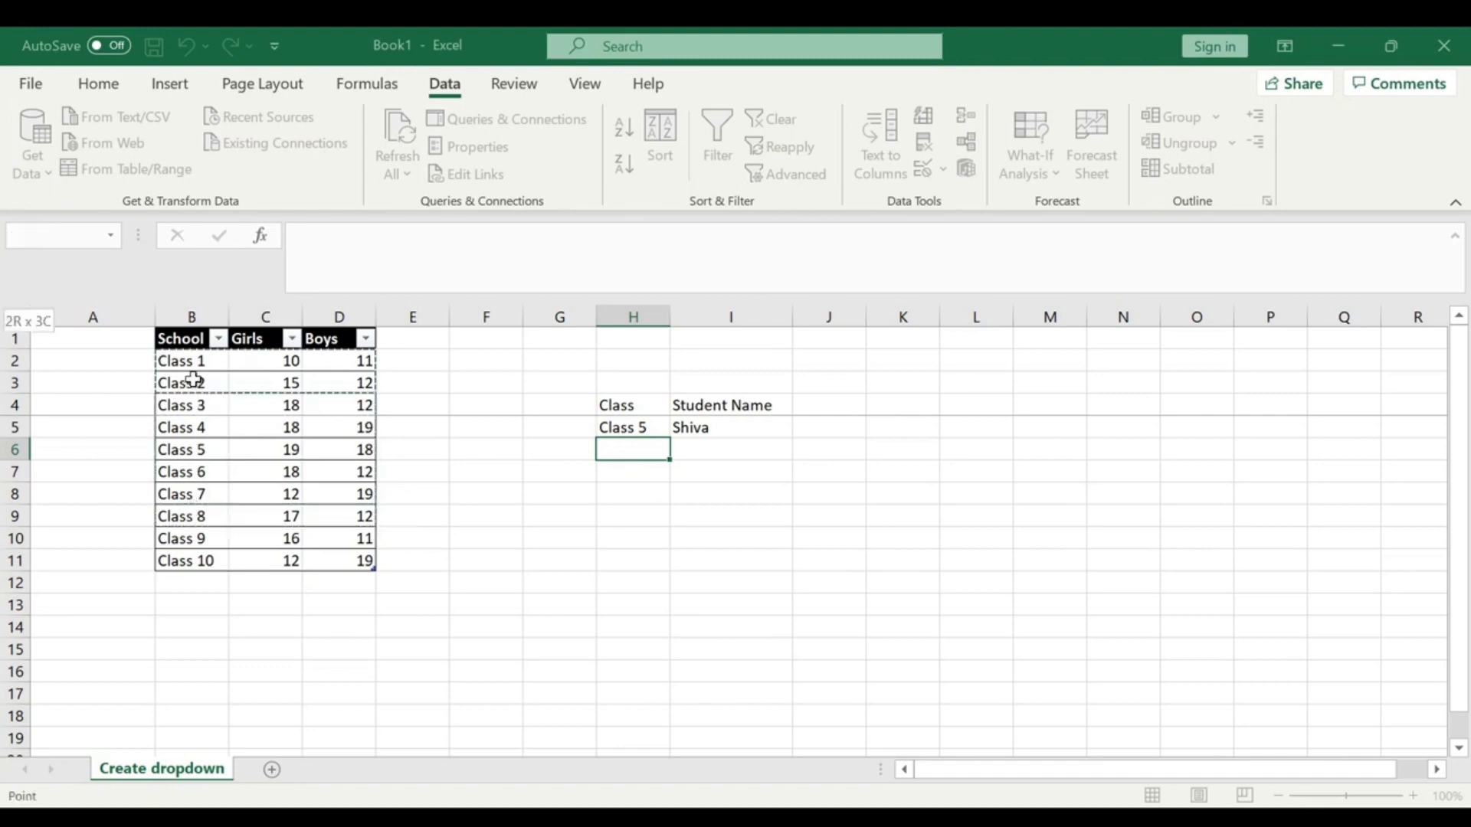
left_click(193, 378)
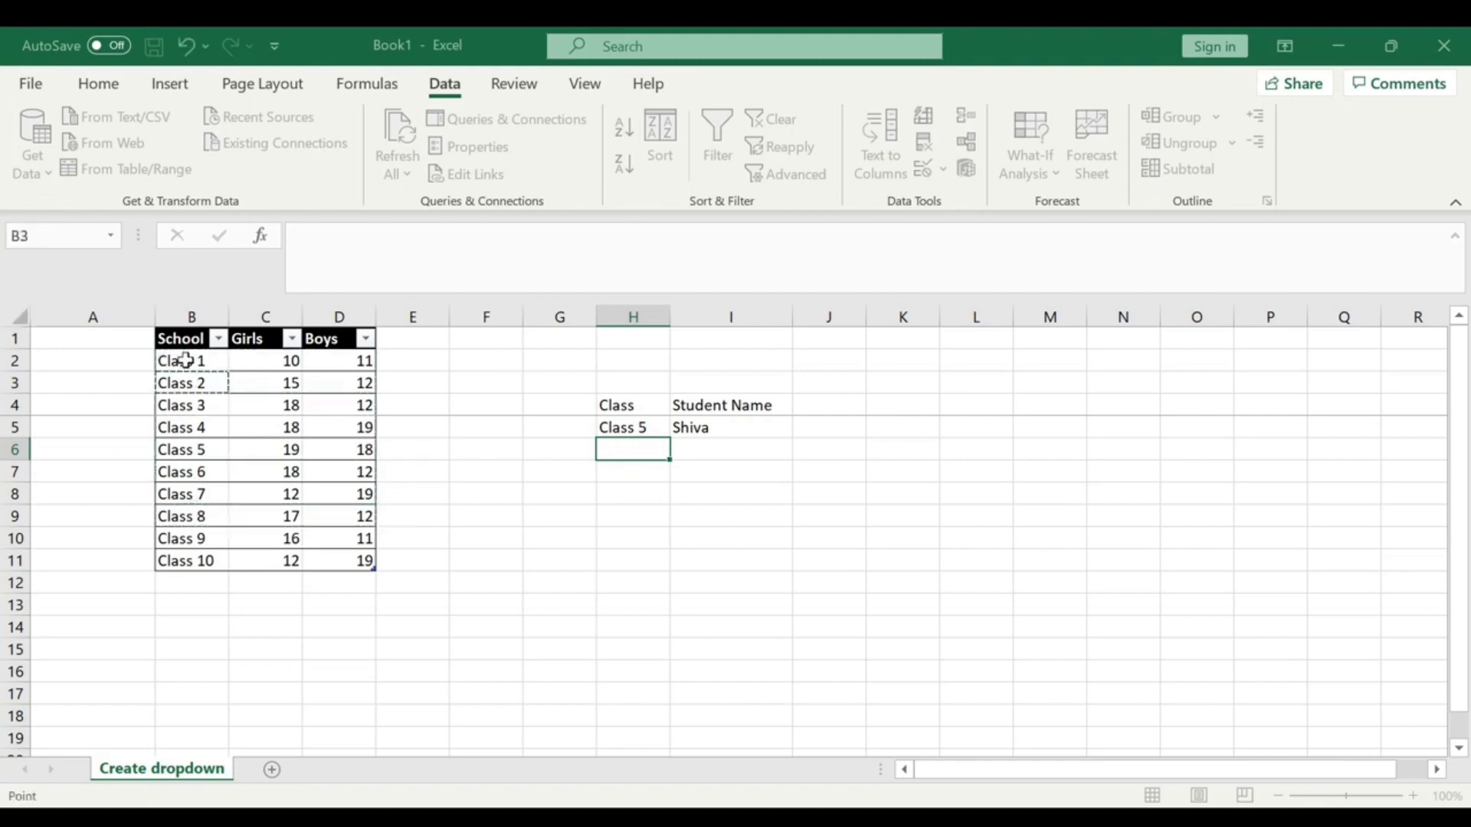
left_click(182, 362)
left_click_drag(216, 362, 220, 560)
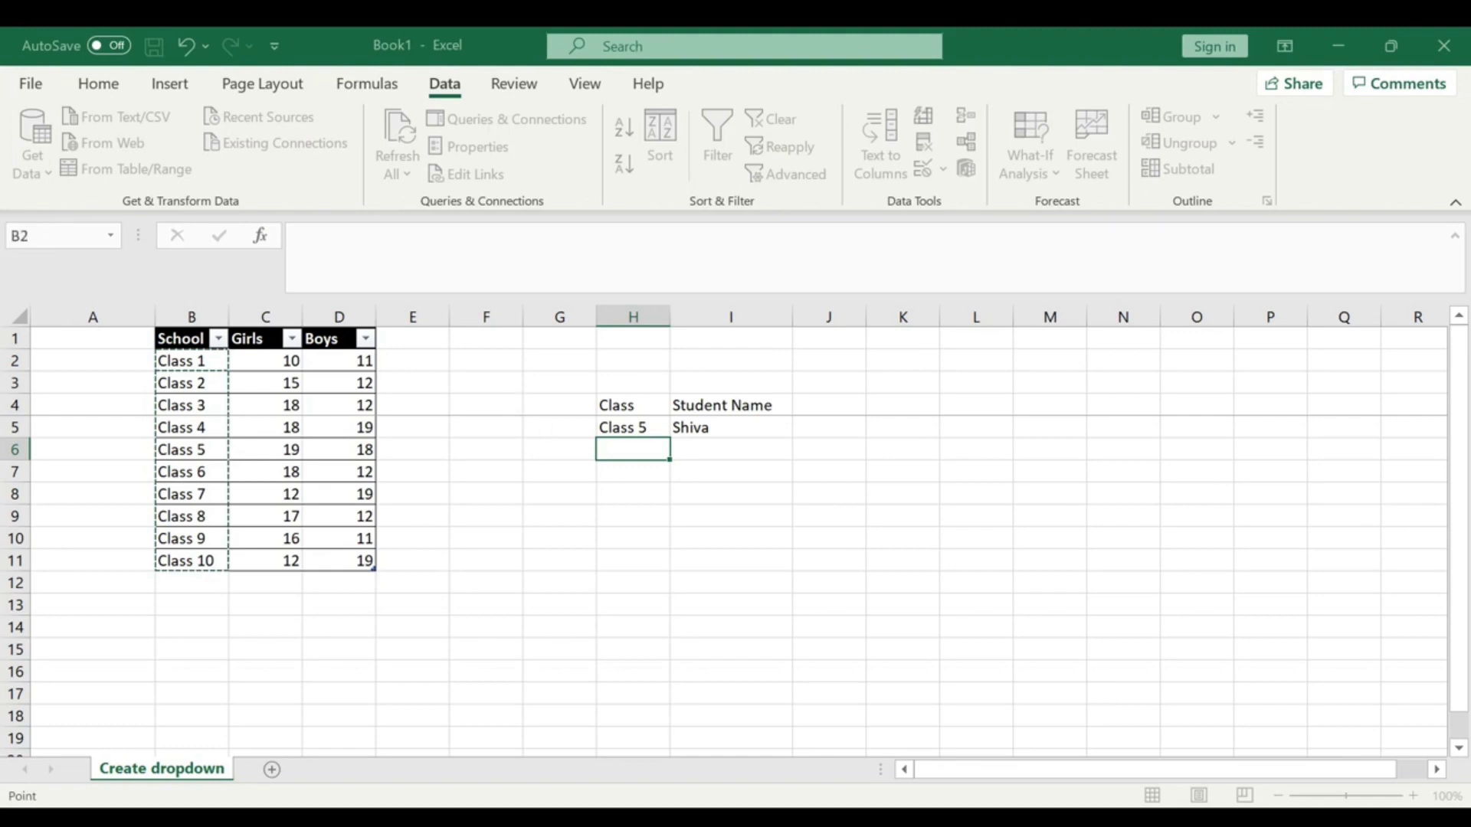
key("Return")
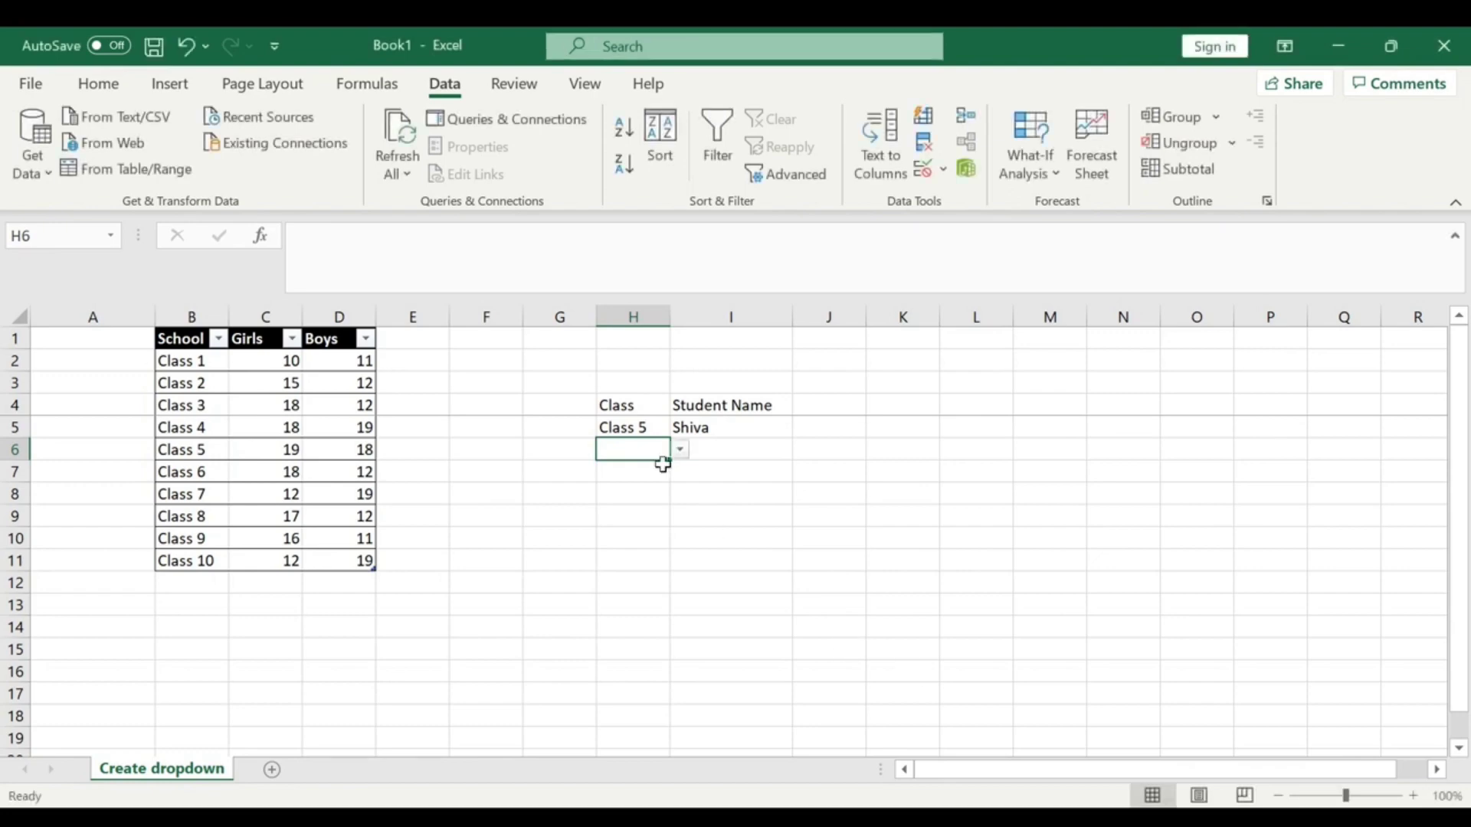
Choose Class 6 from the dropdown in H6 and enter the student's name in I6
left_click(681, 451)
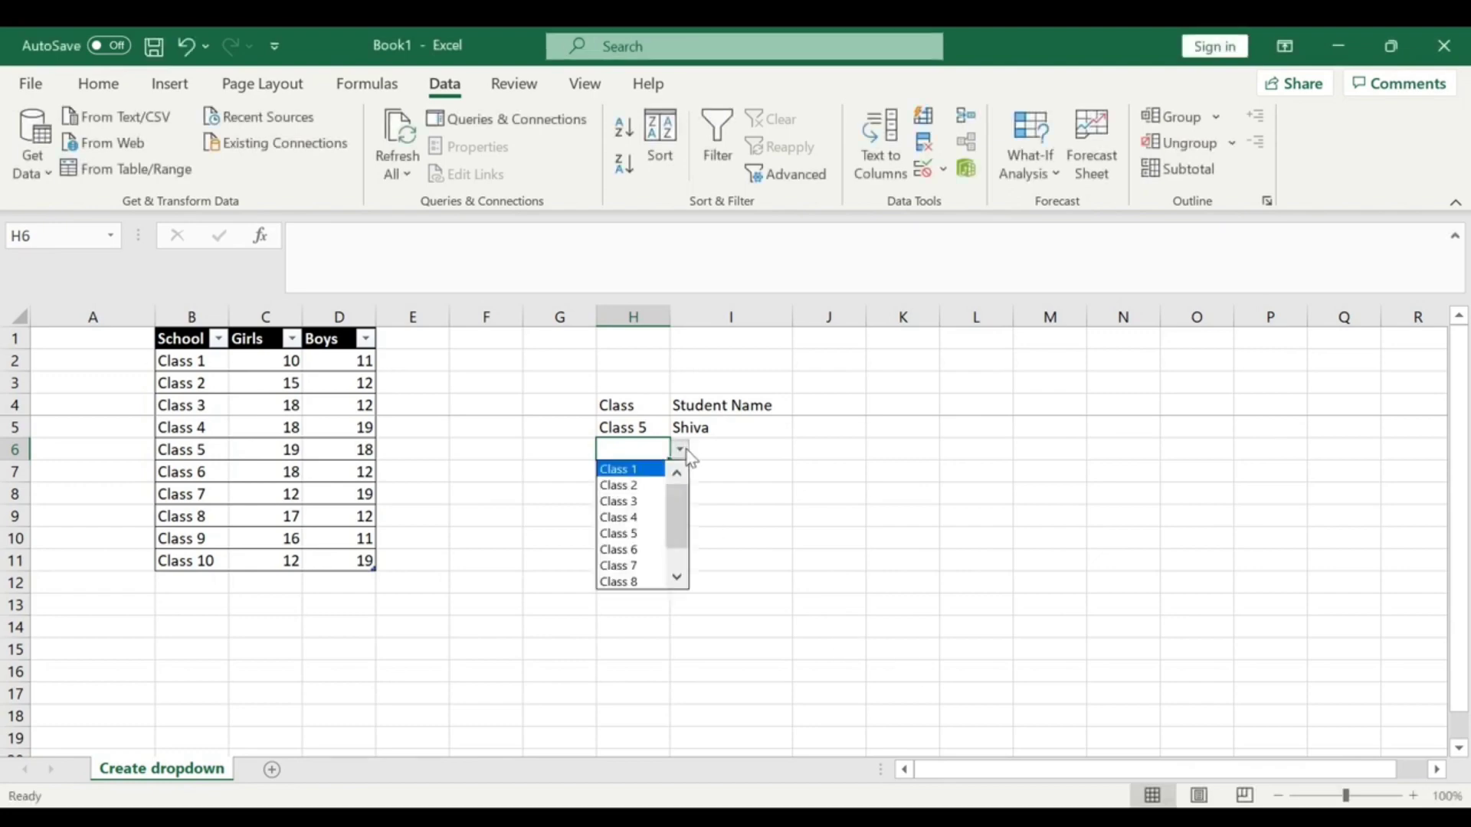
left_click(641, 550)
left_click(743, 456)
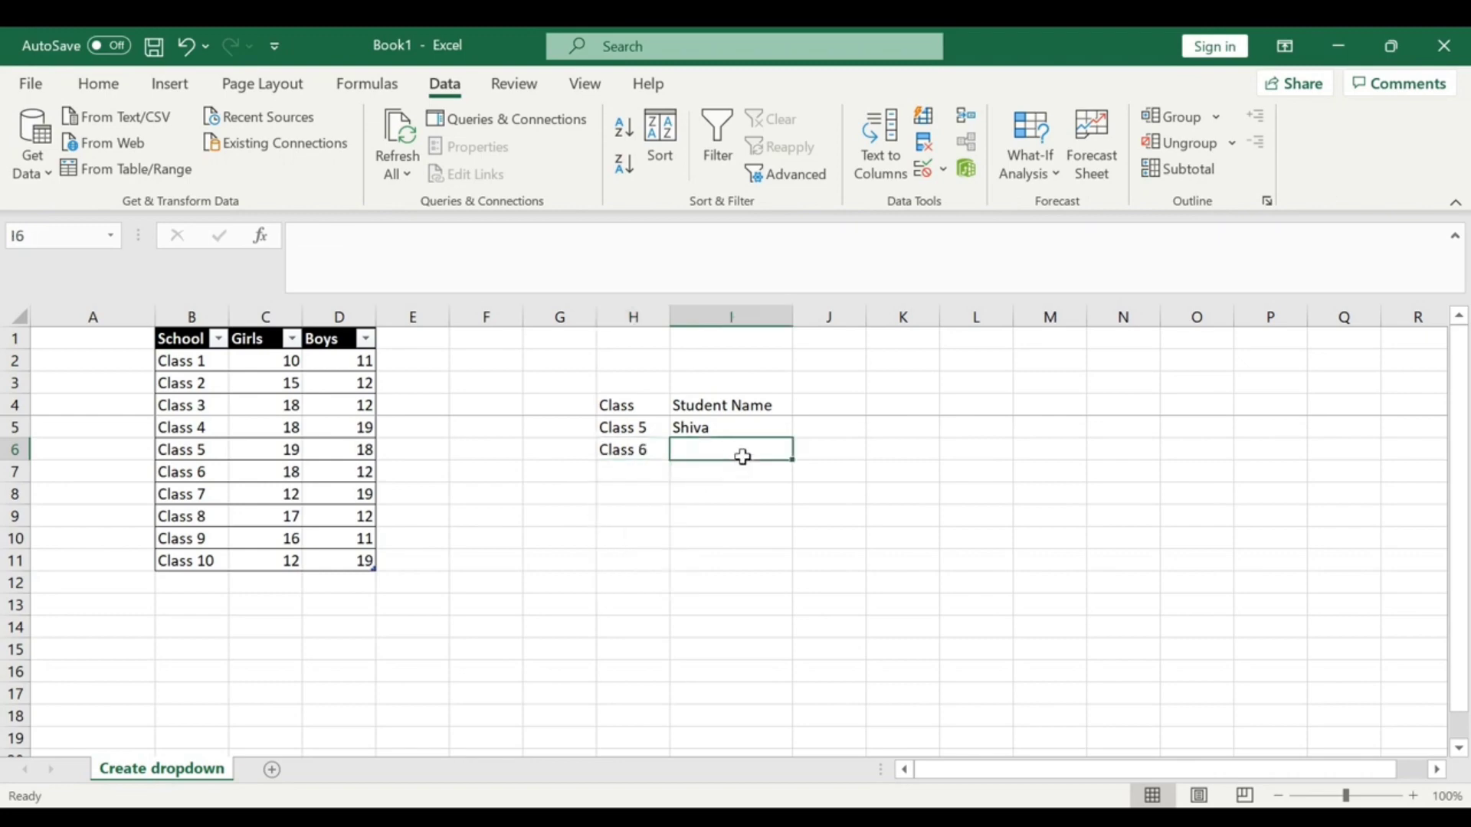
type("Raju")
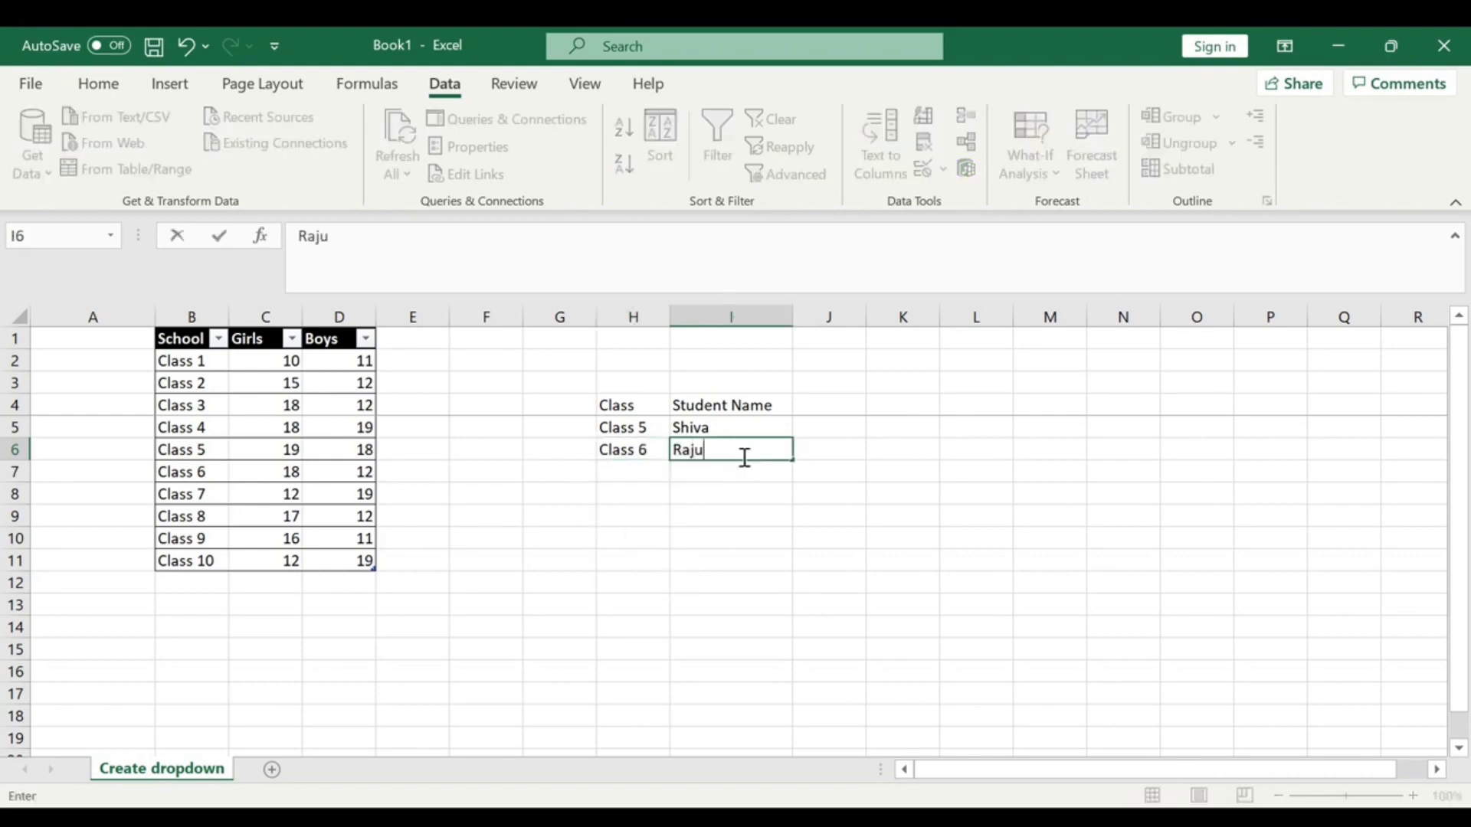
key("Return")
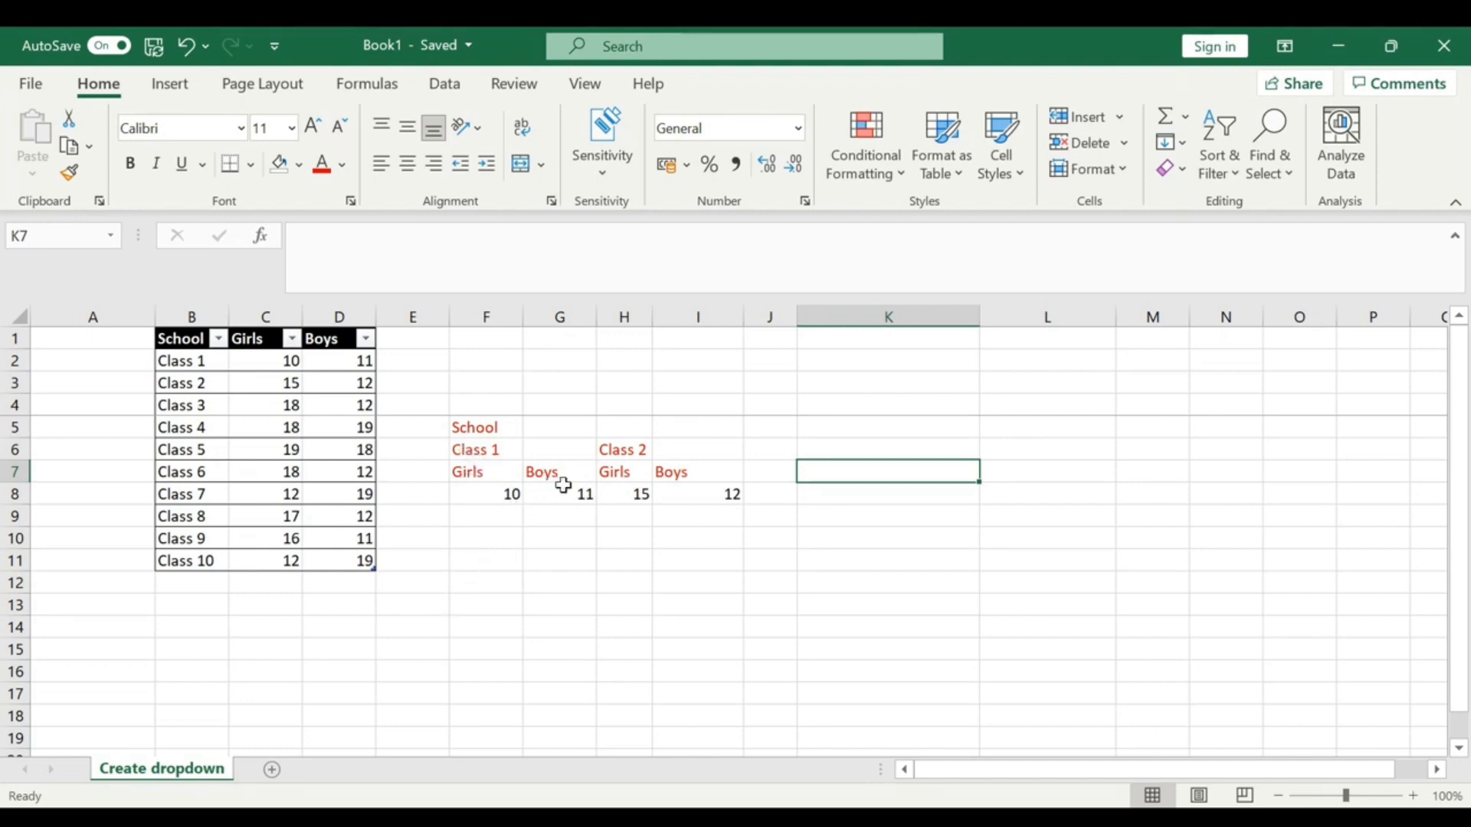
Merge and center the Class 1 heading across F6:G6, above its Girls and Boys columns
left_click(481, 452)
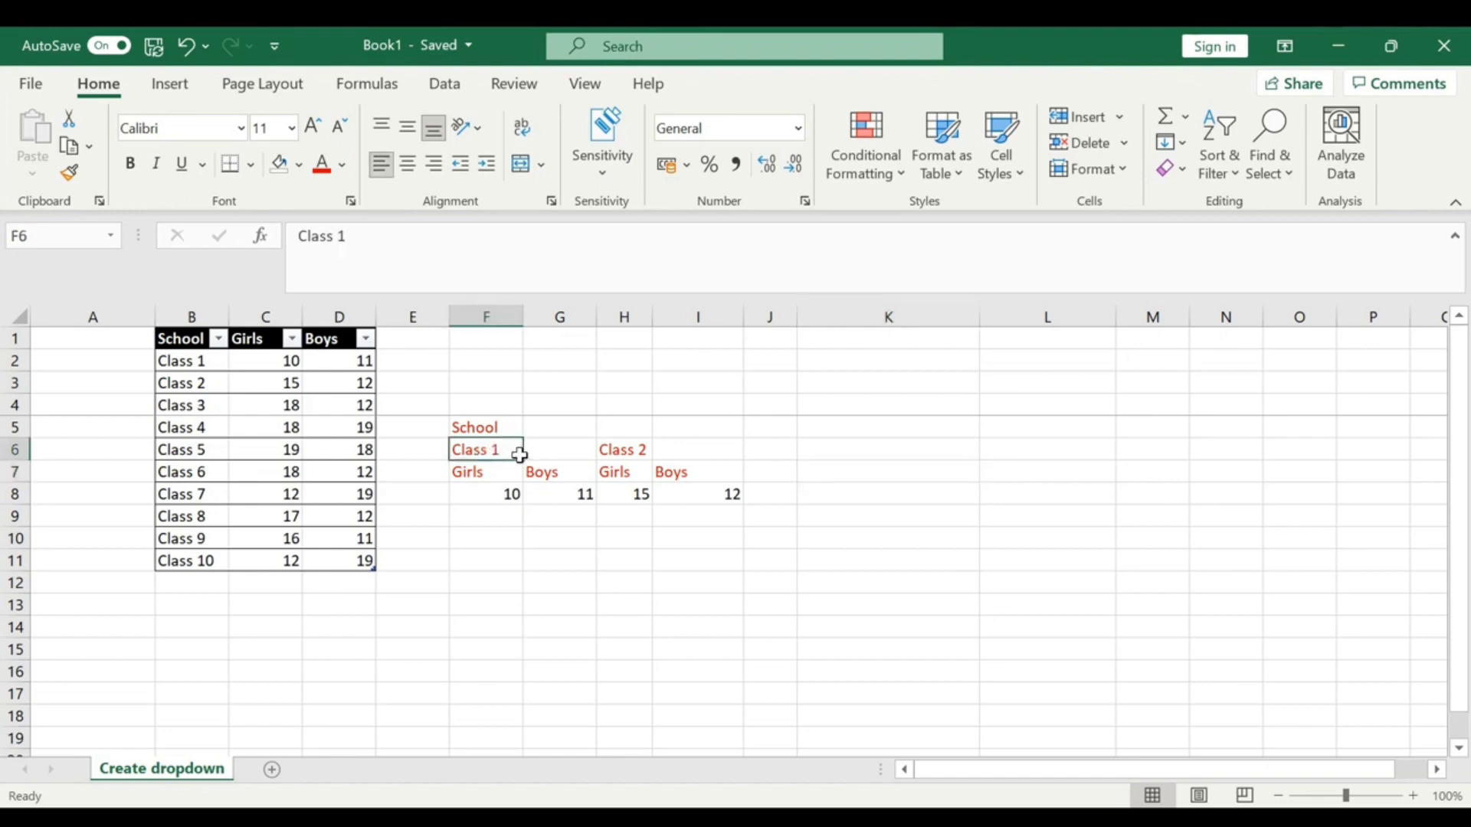
left_click_drag(502, 450, 555, 450)
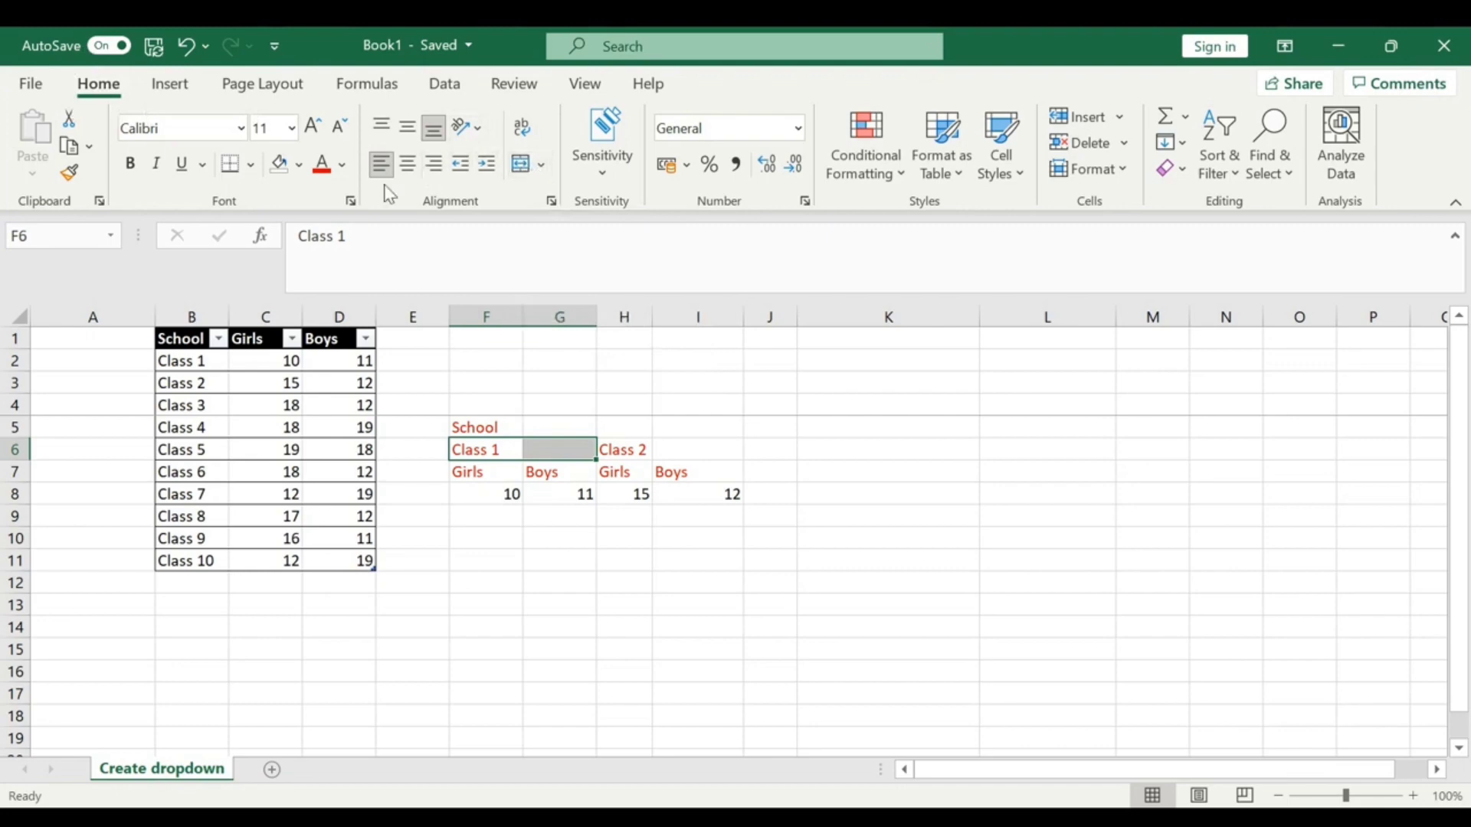
left_click(541, 166)
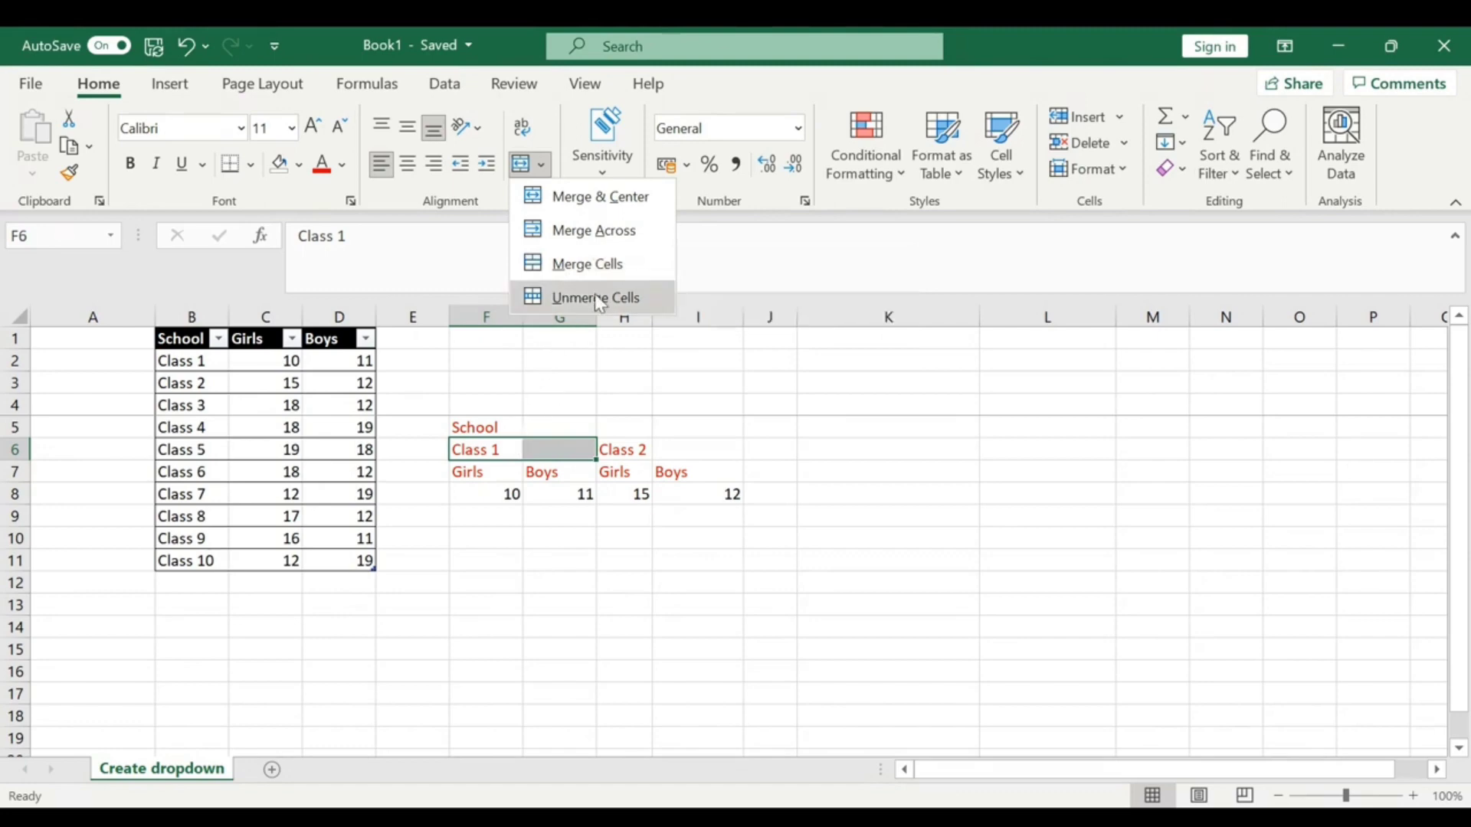
left_click(565, 201)
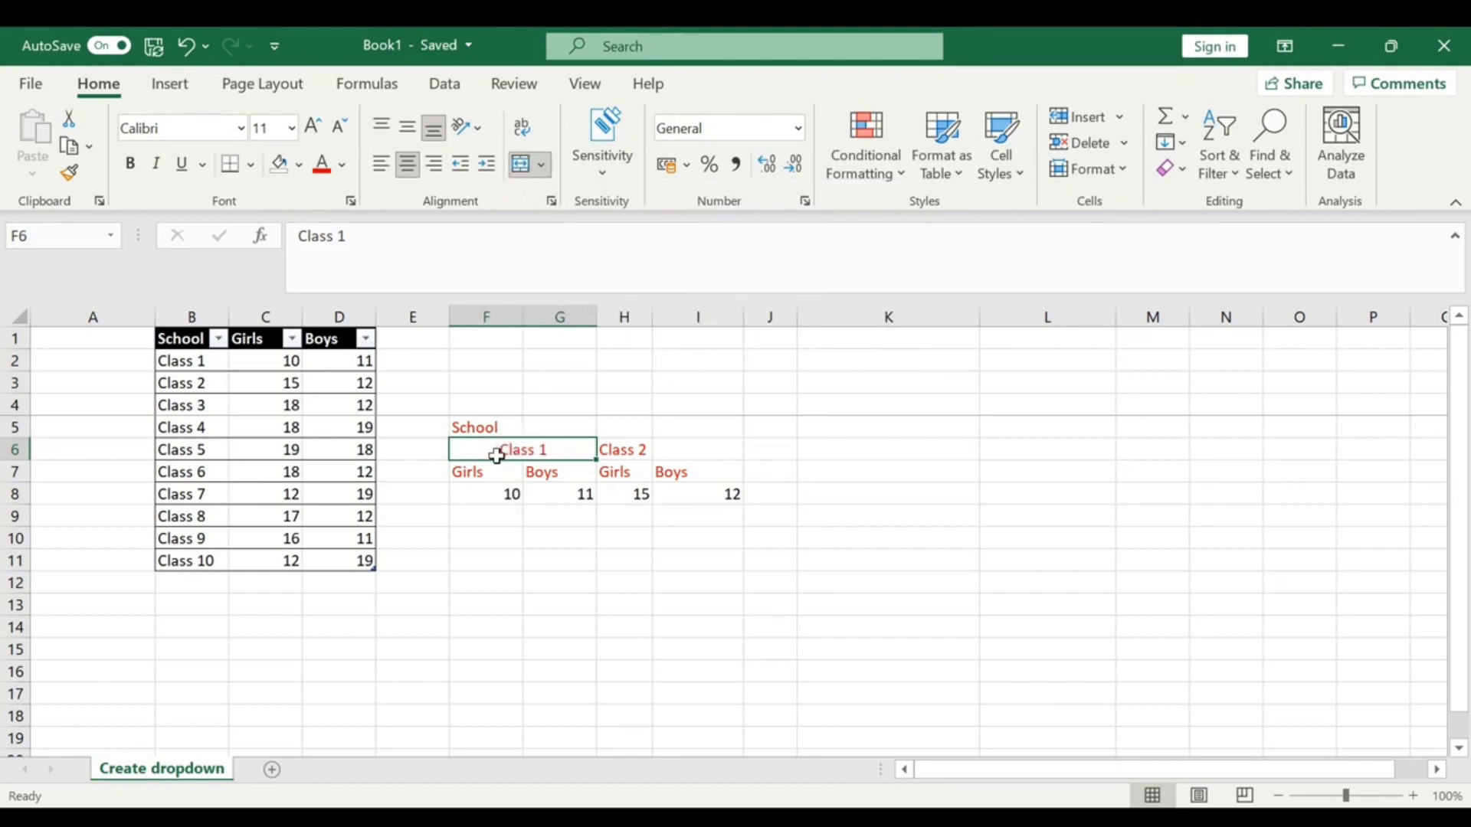
Merge and center the Class 2 heading across H6:I6, above its Girls and Boys columns
left_click(632, 449)
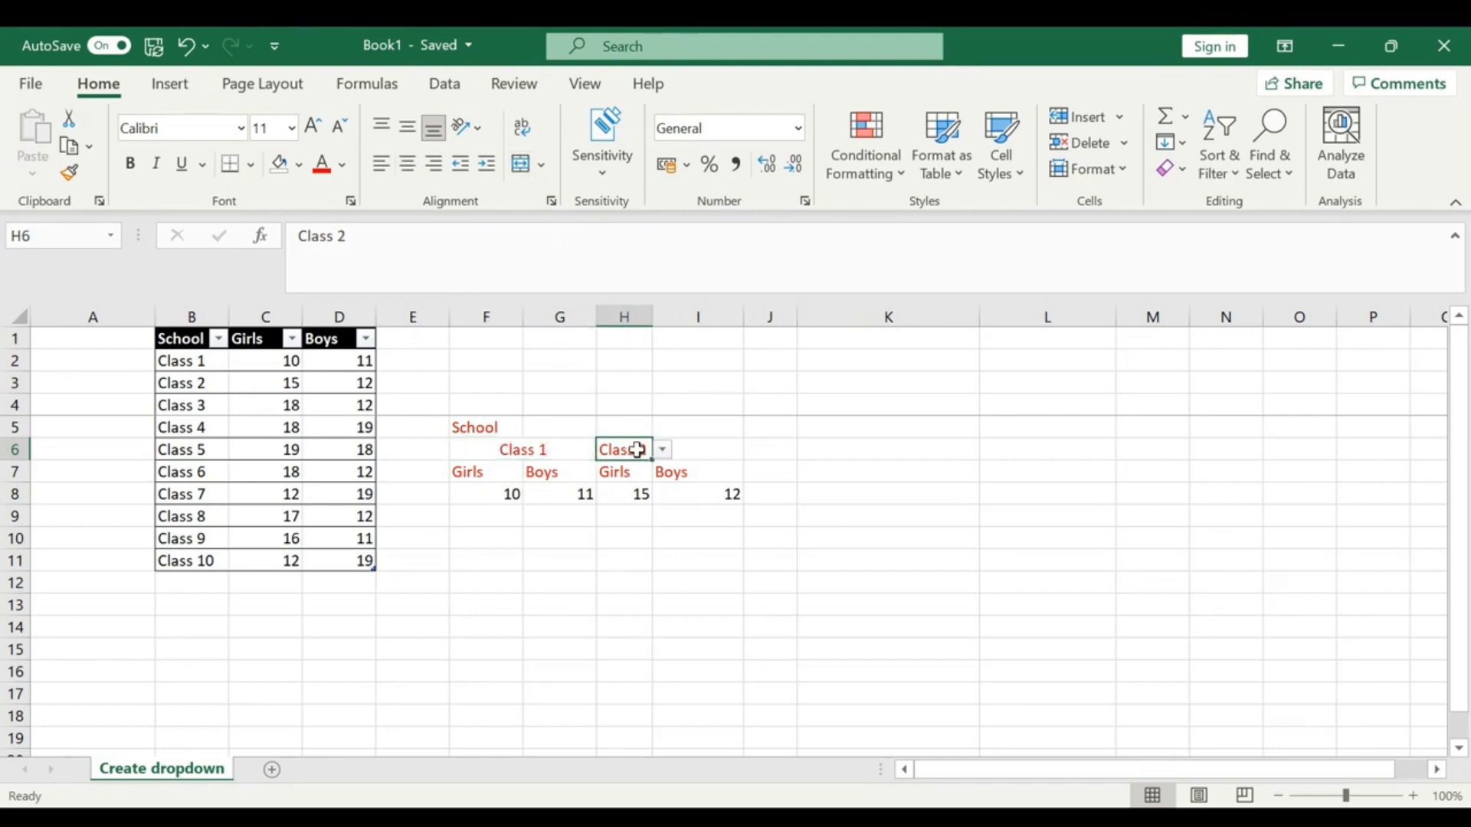
left_click_drag(647, 450, 689, 459)
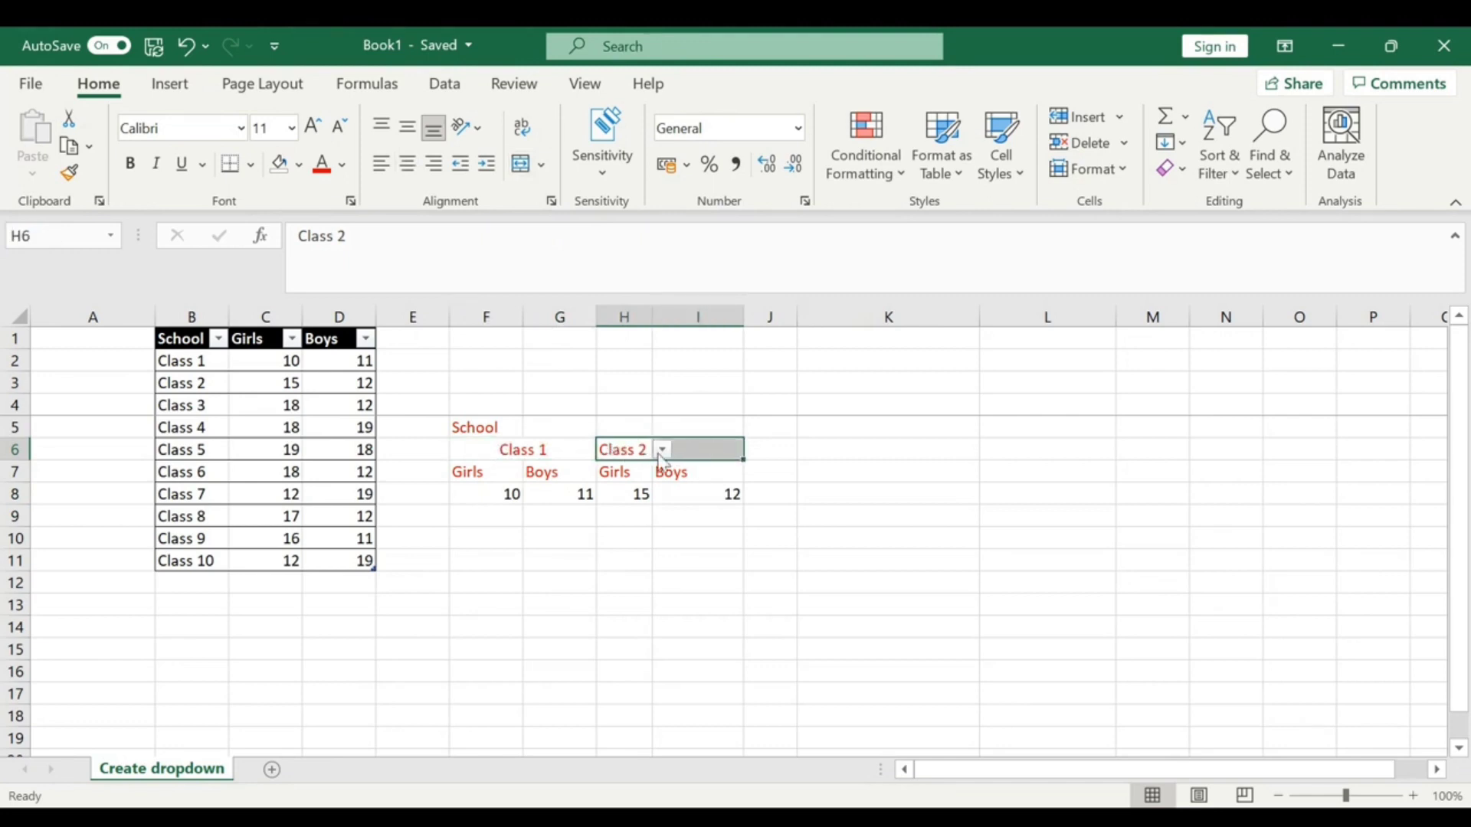
left_click(541, 167)
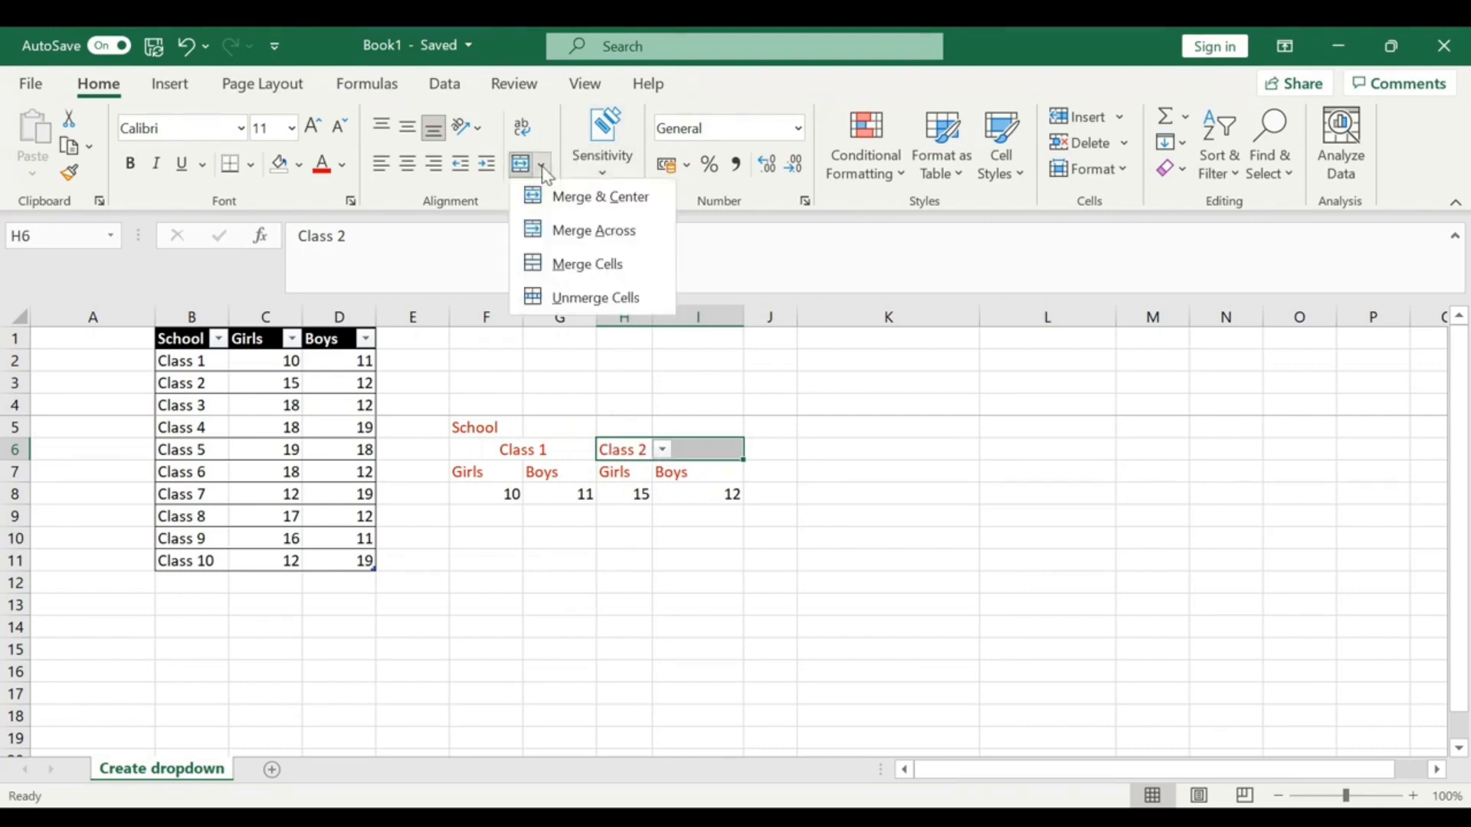
left_click(576, 195)
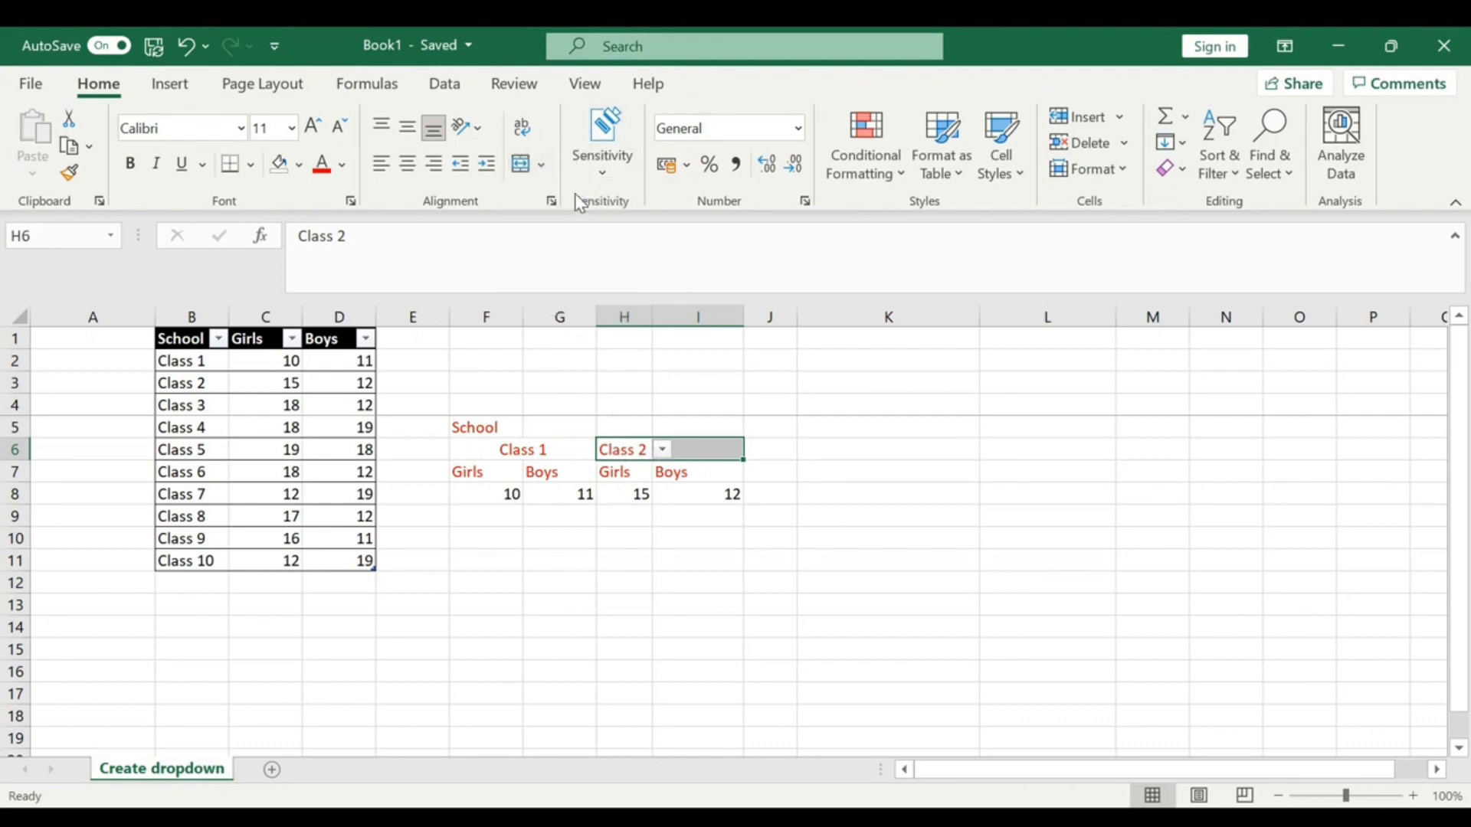
left_click(793, 457)
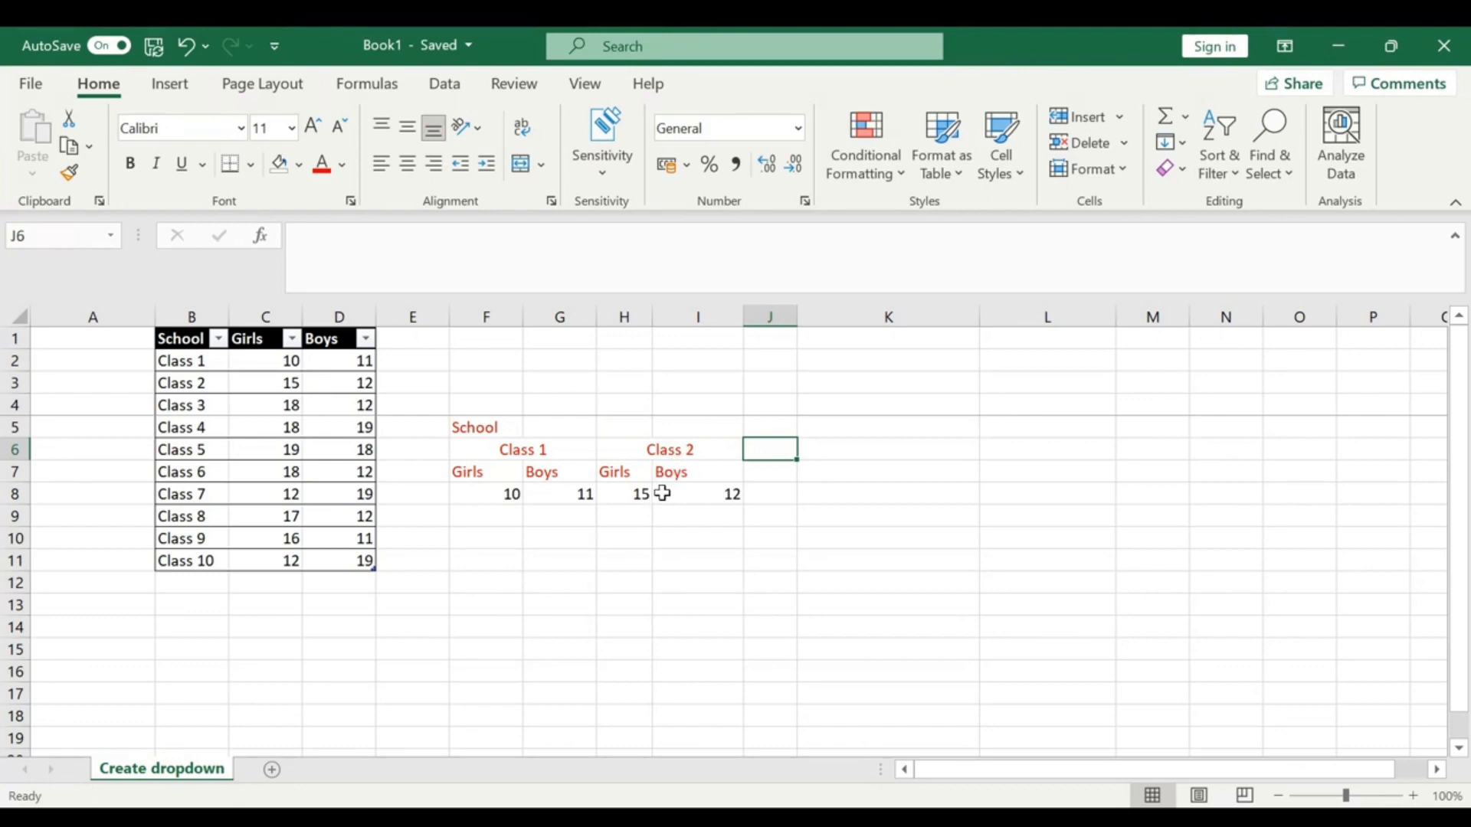
Merge and center the School heading across F5:I5, spanning both class headings
left_click(510, 429)
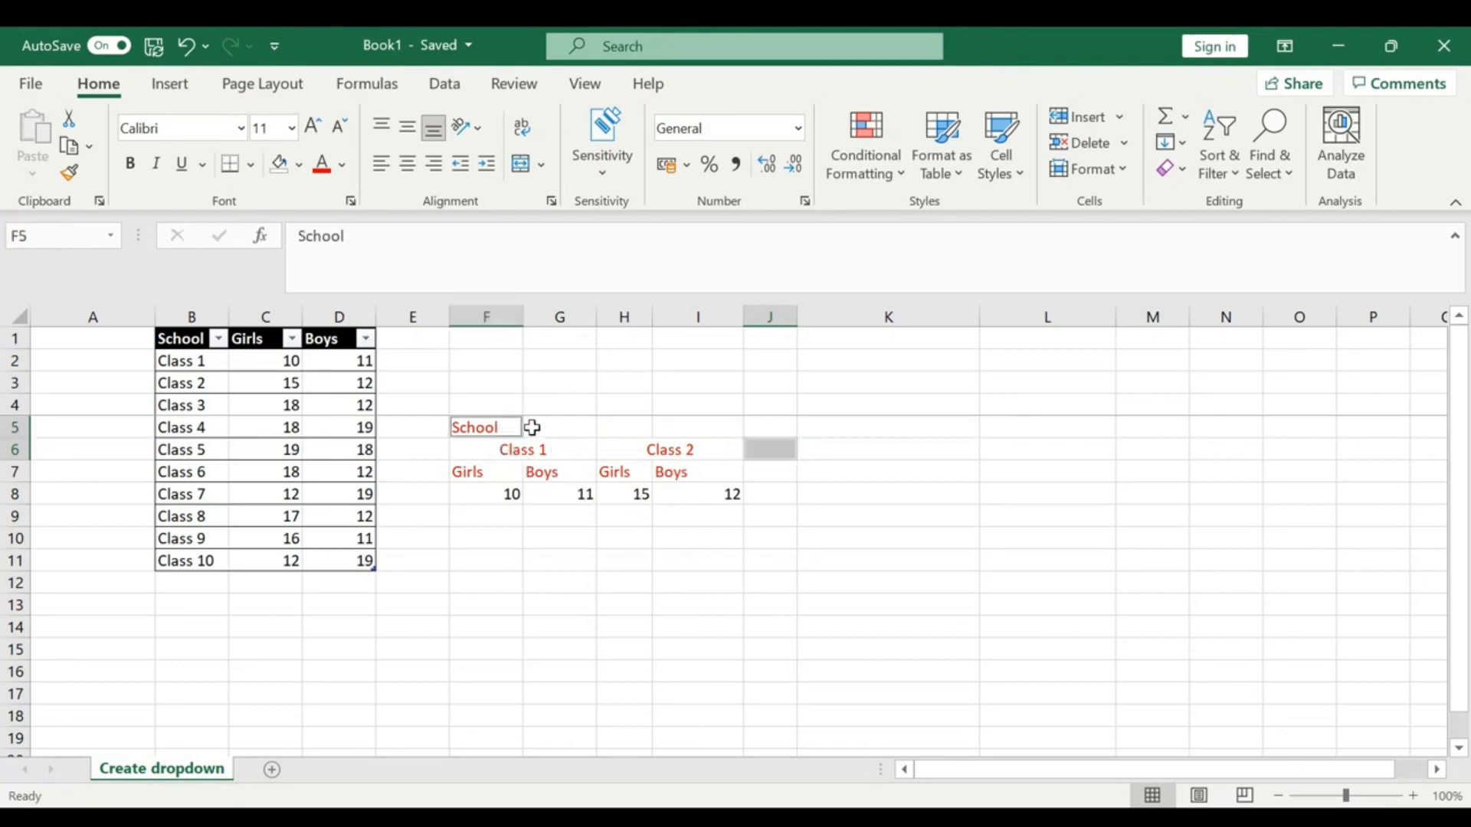
left_click_drag(532, 427, 509, 426)
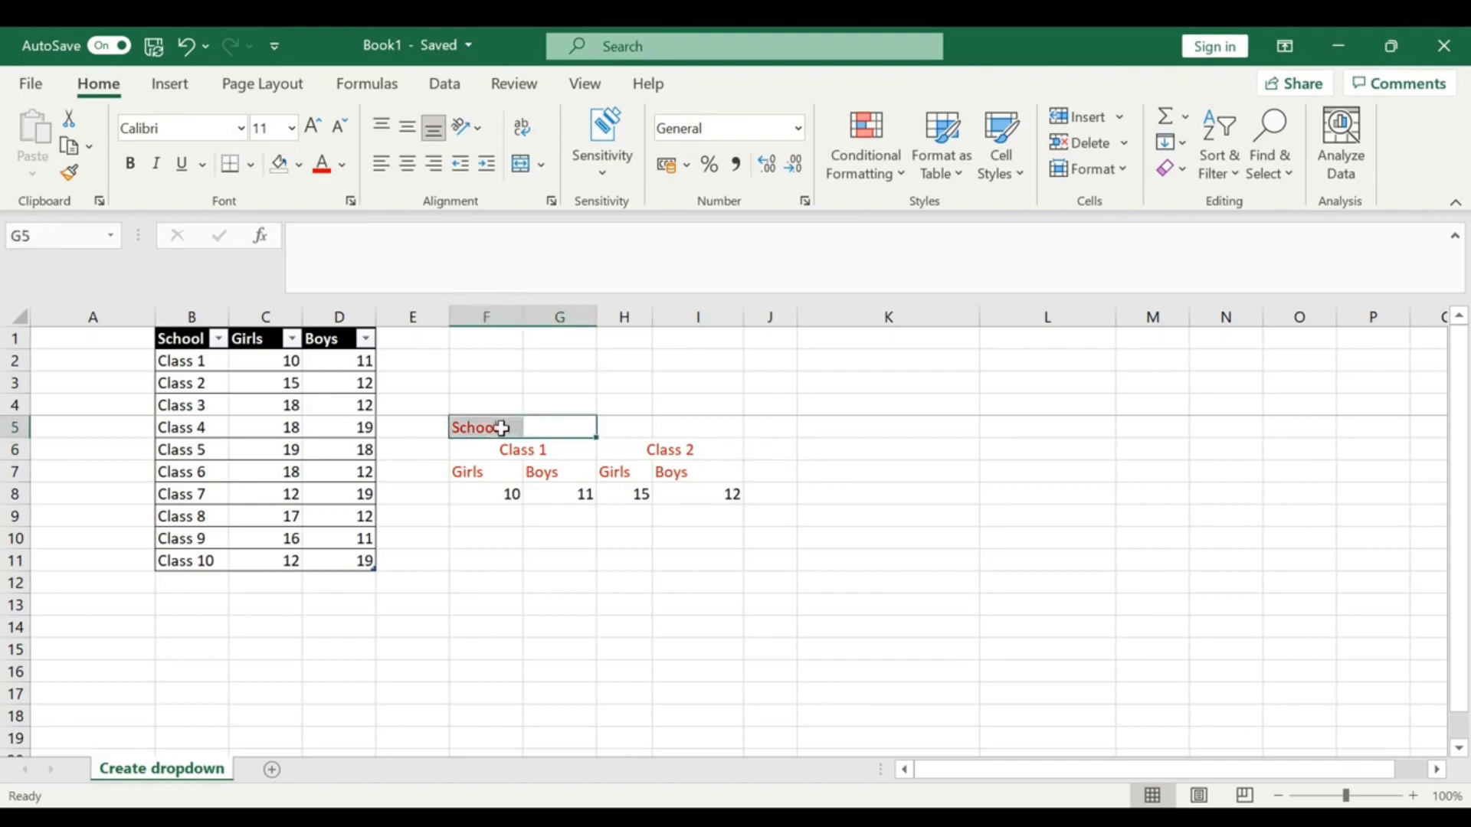
left_click(610, 434)
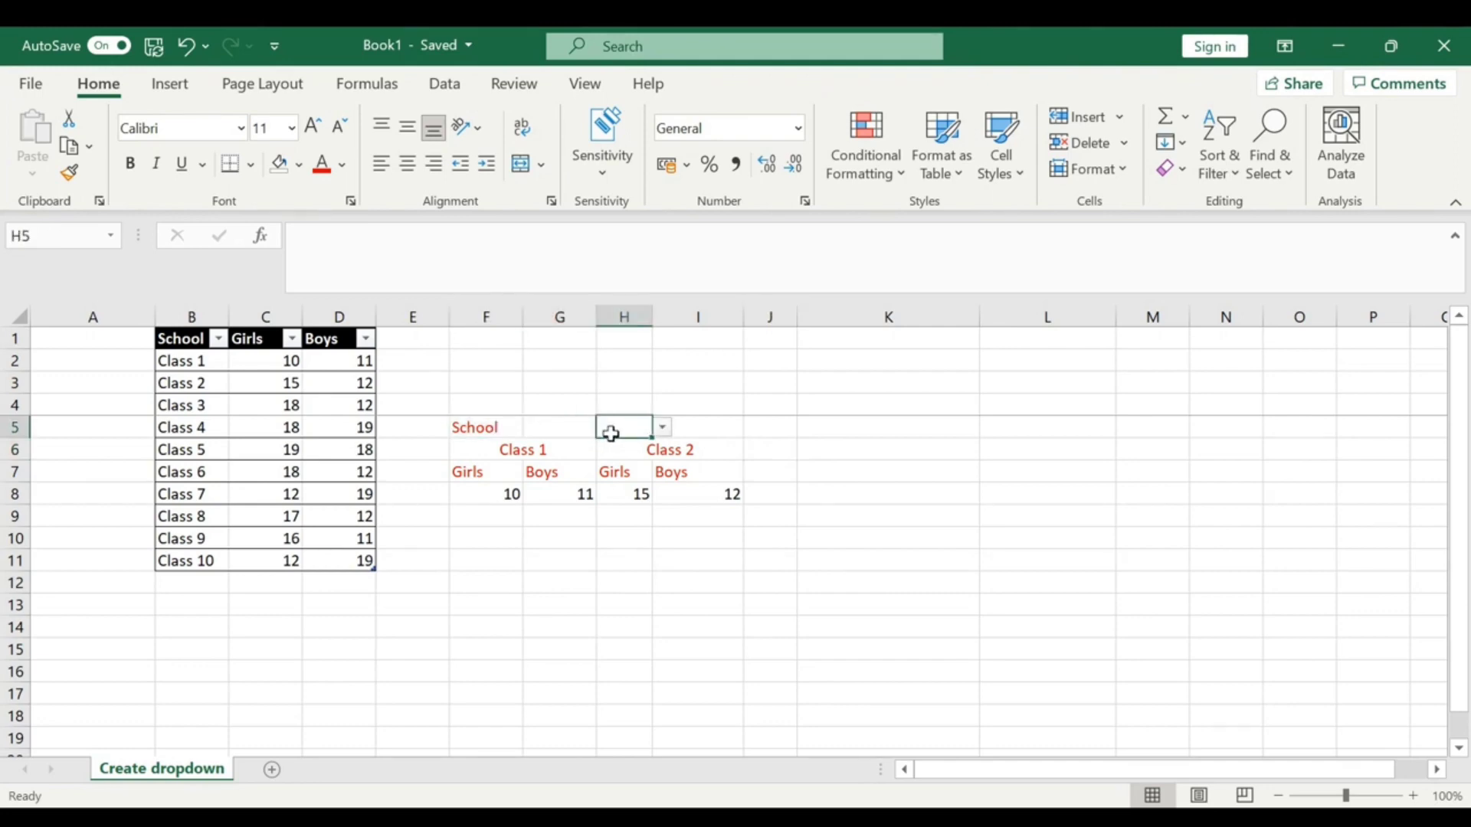
left_click(478, 429)
left_click(532, 430, "ctrl")
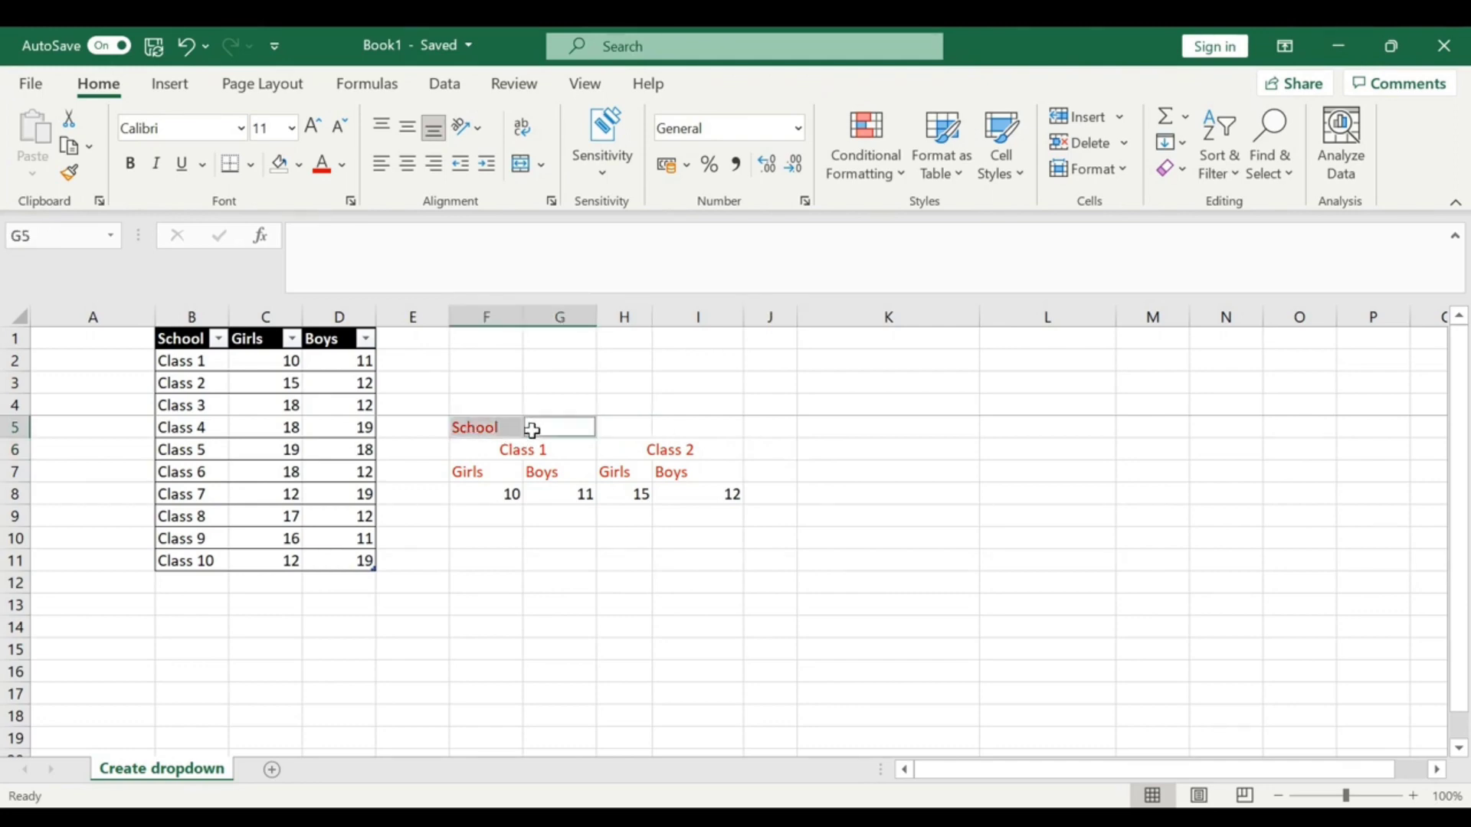
left_click(485, 429, "ctrl")
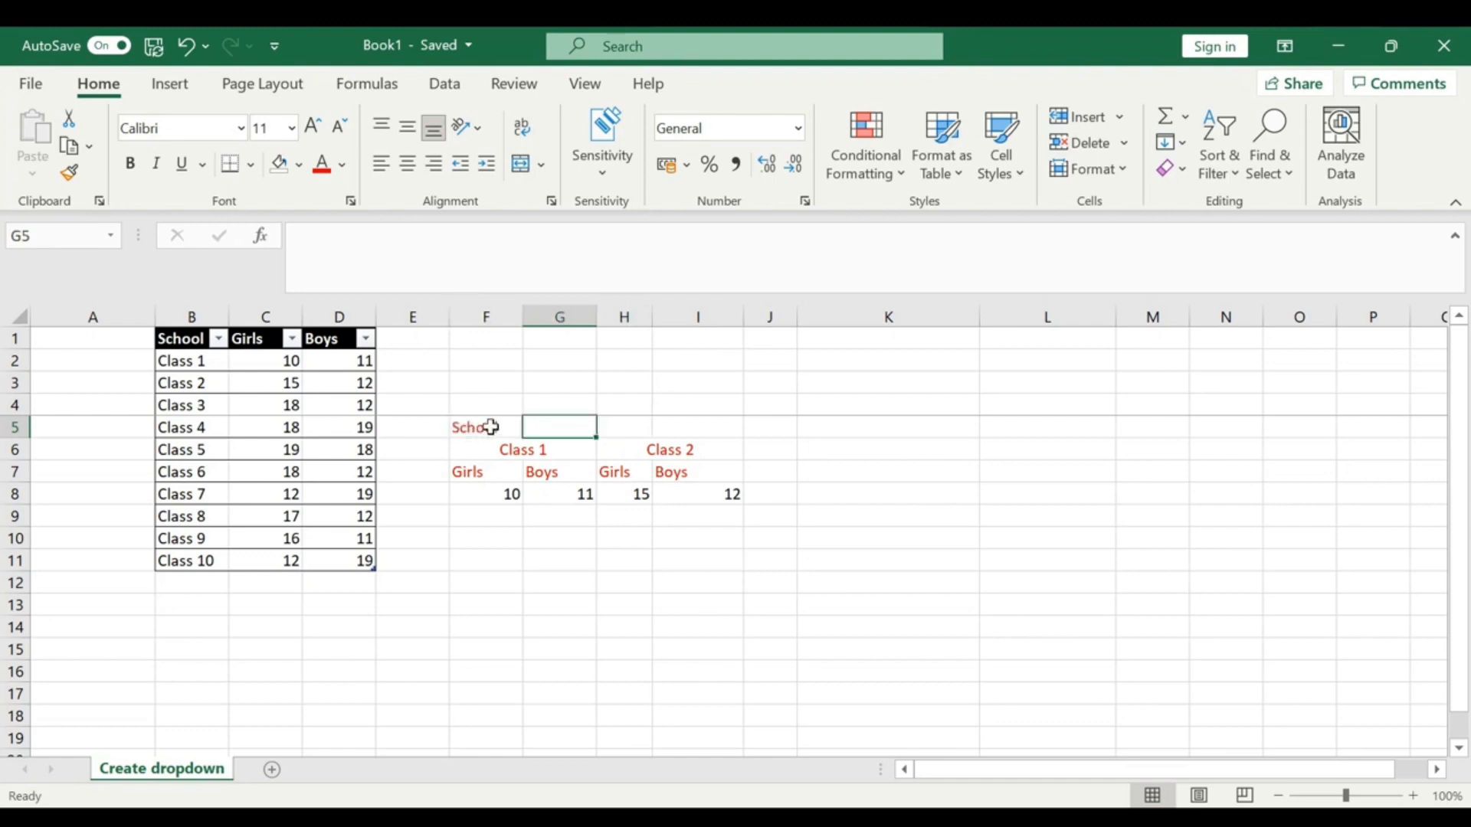
left_click(490, 427)
left_click_drag(490, 427, 713, 438)
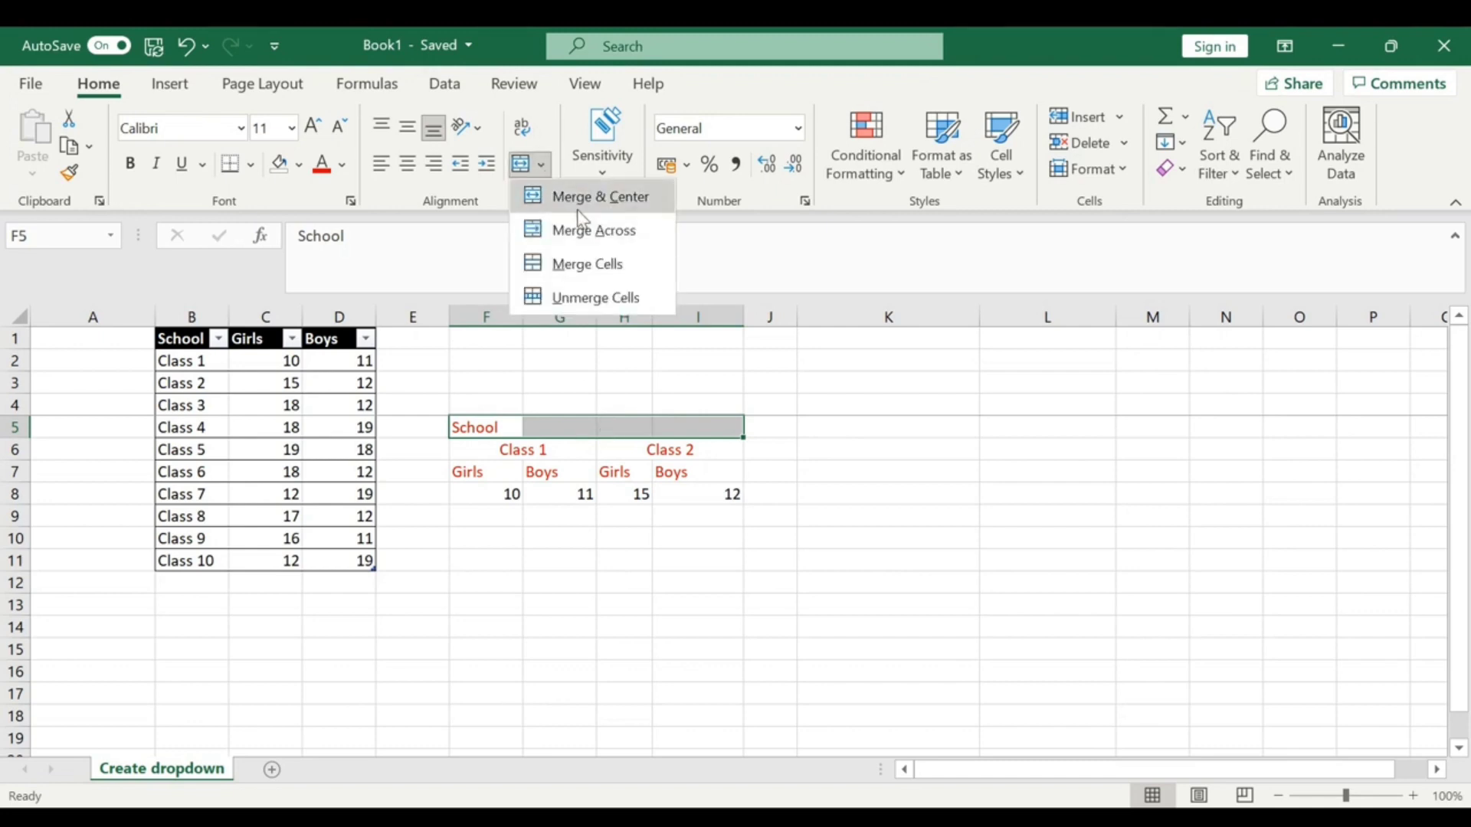
left_click(602, 199)
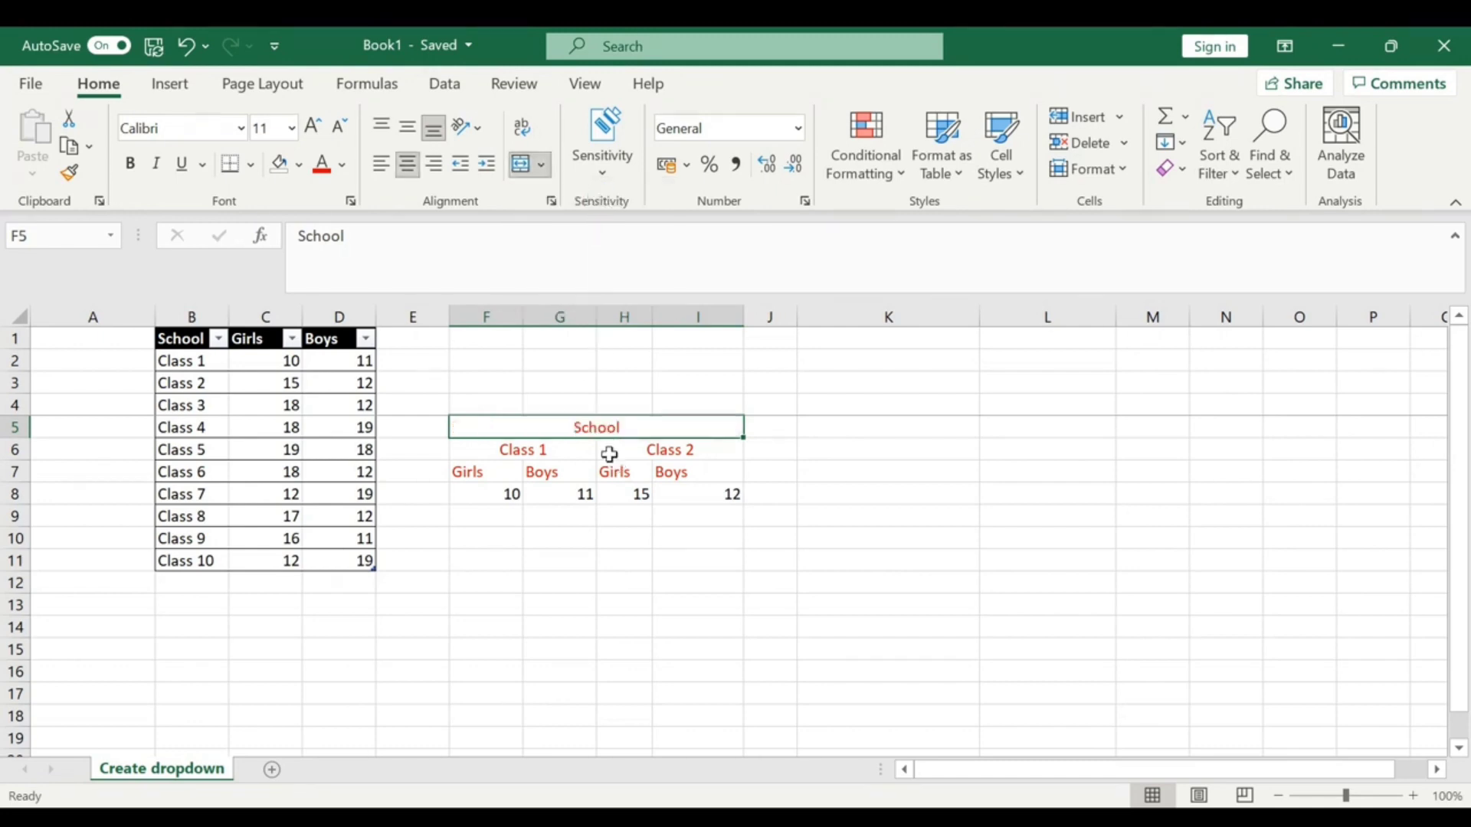
Unmerge the School heading and rejoin F5:I5 using the Merge Cells option, repeating the split and merge
left_click(541, 164)
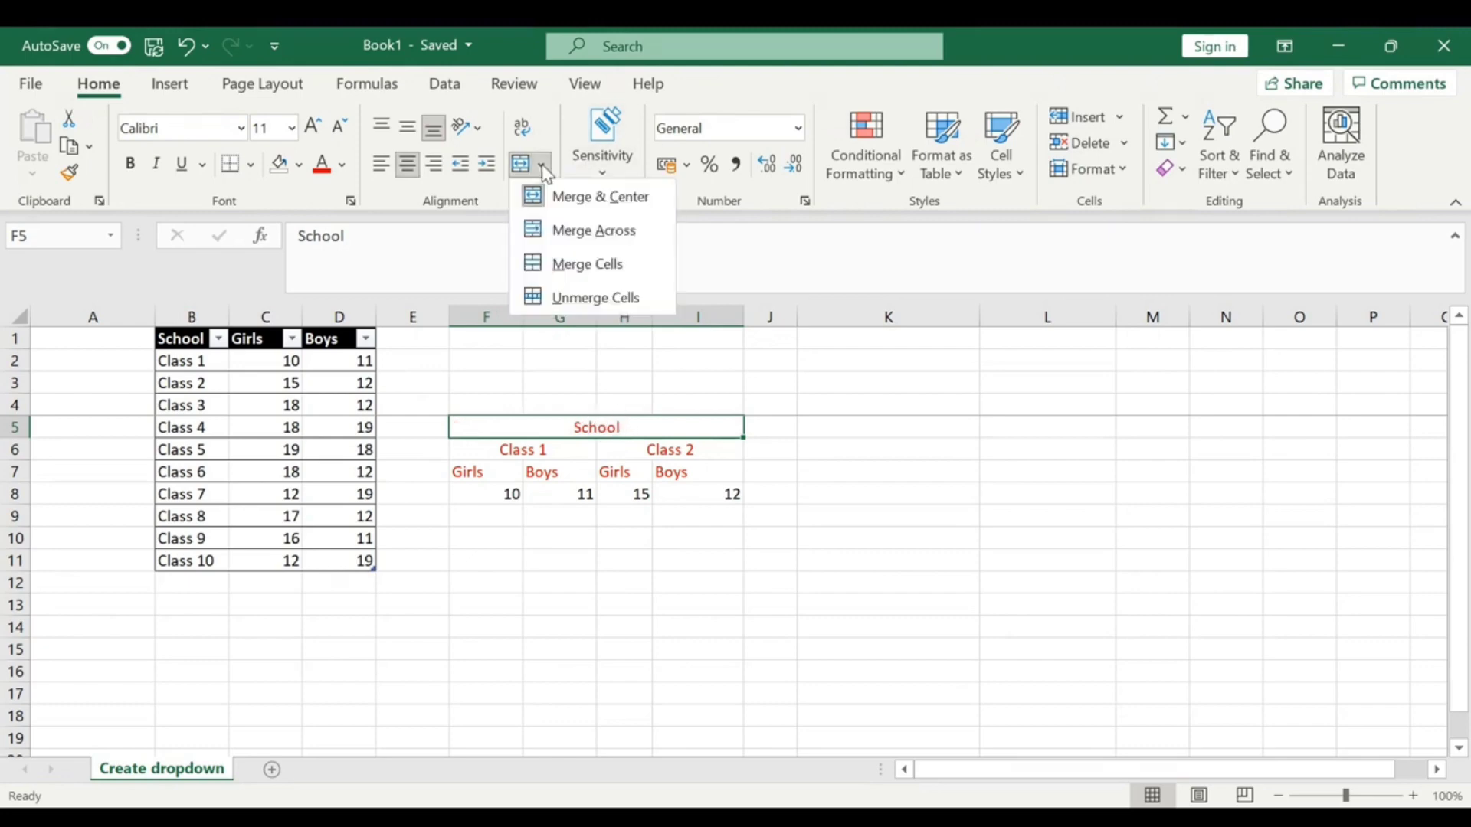
left_click(580, 298)
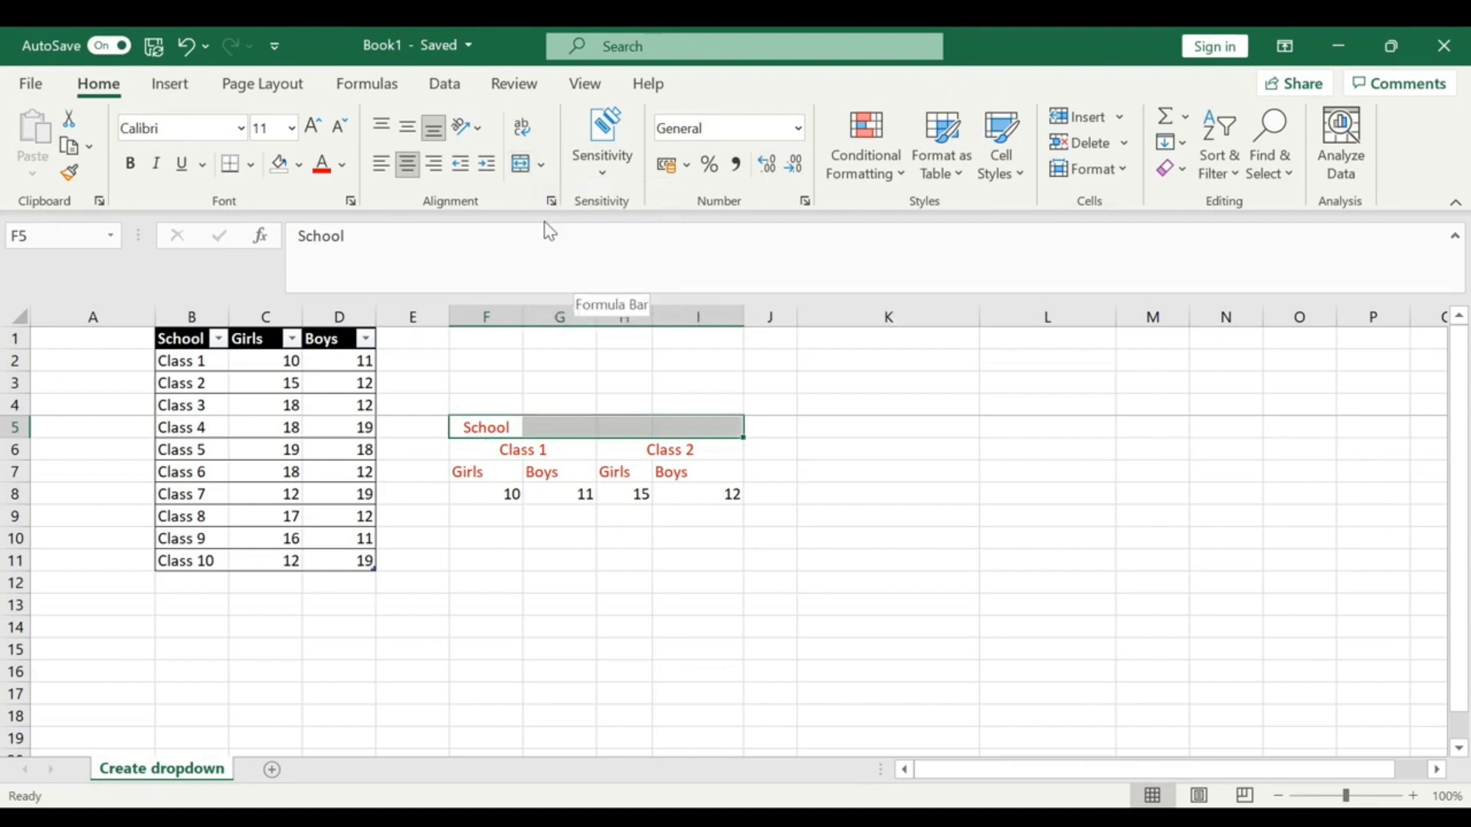
left_click(541, 164)
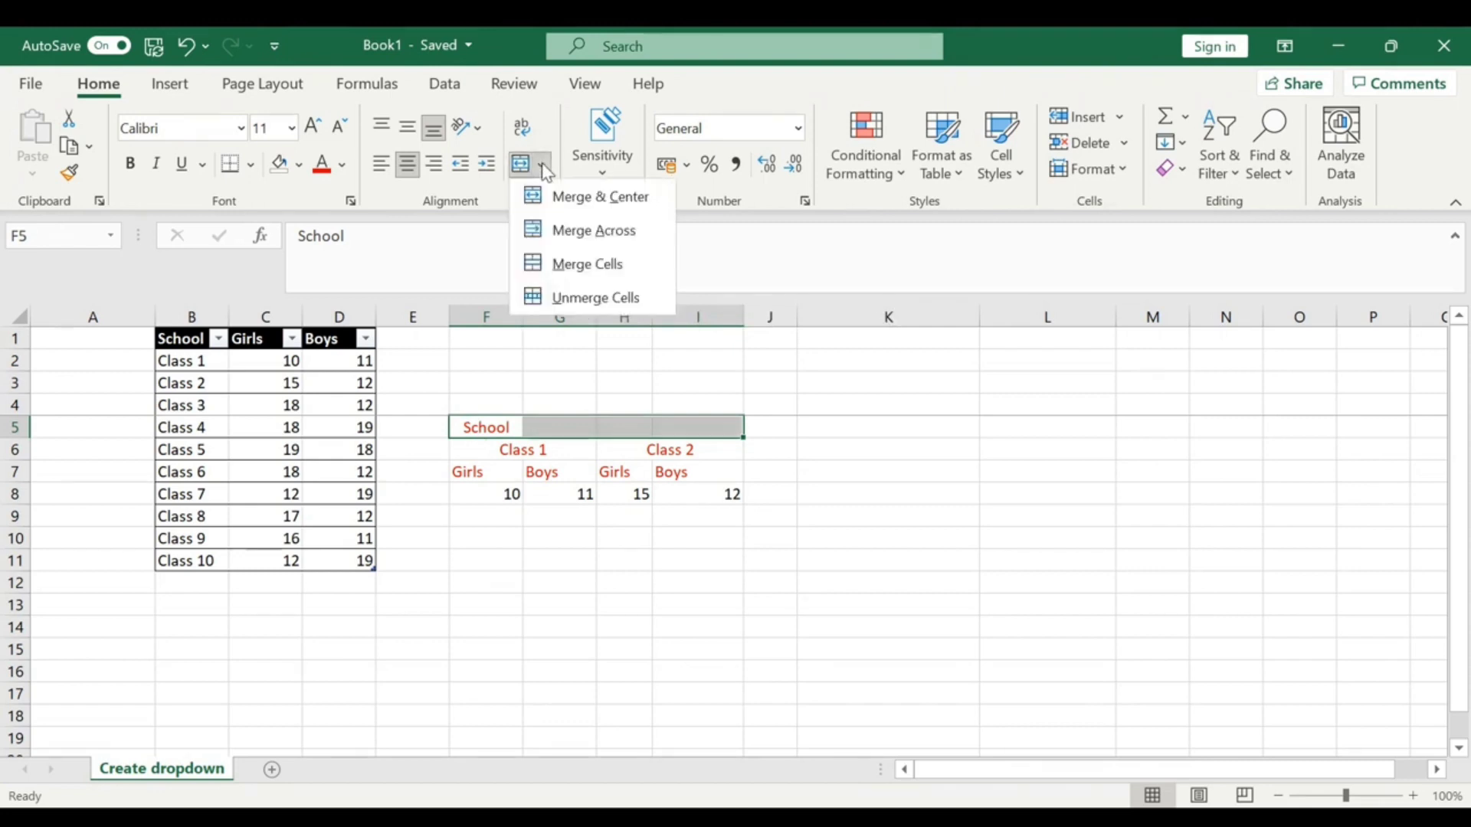
left_click(588, 266)
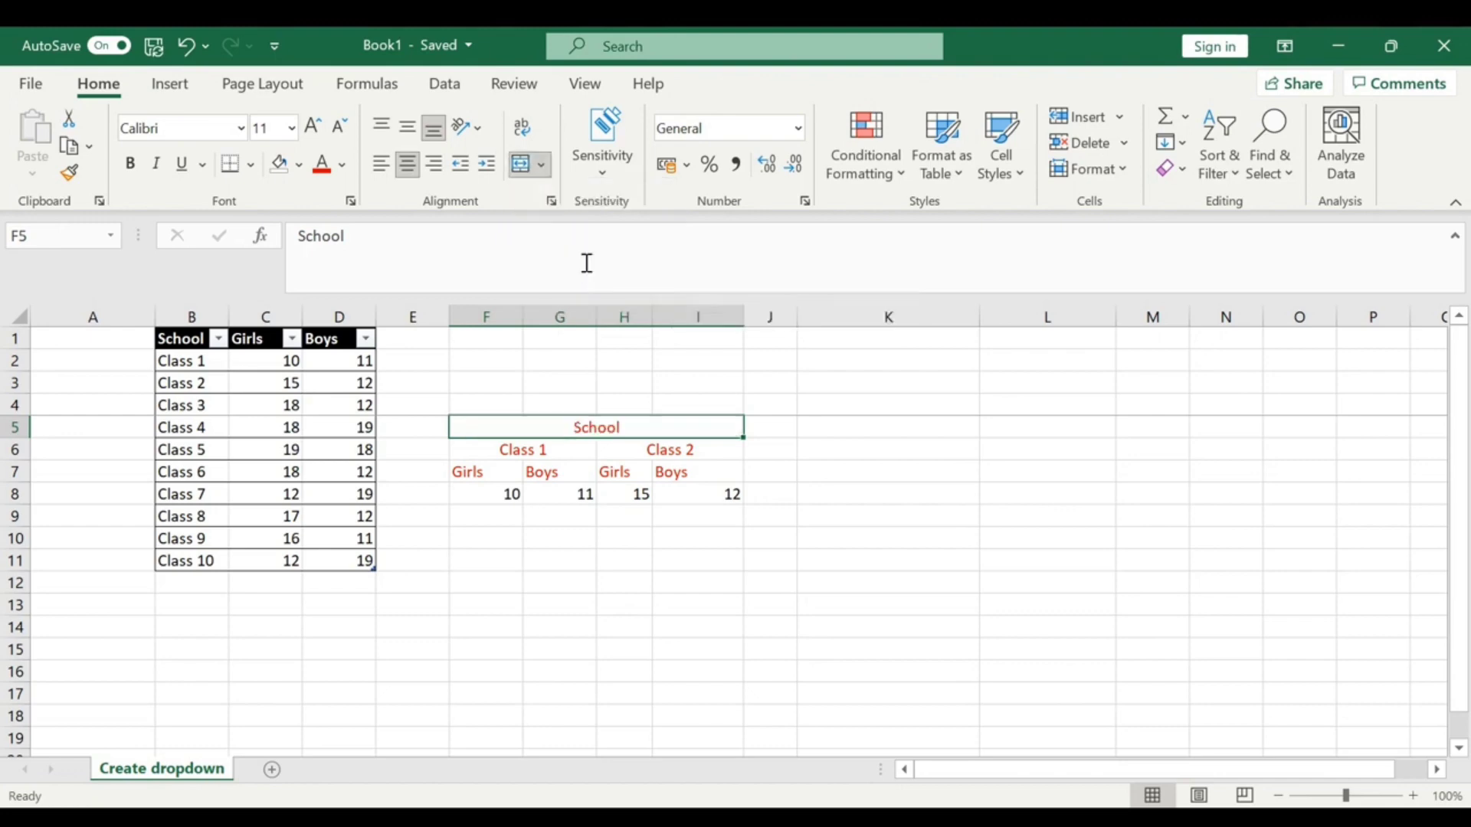
left_click(541, 164)
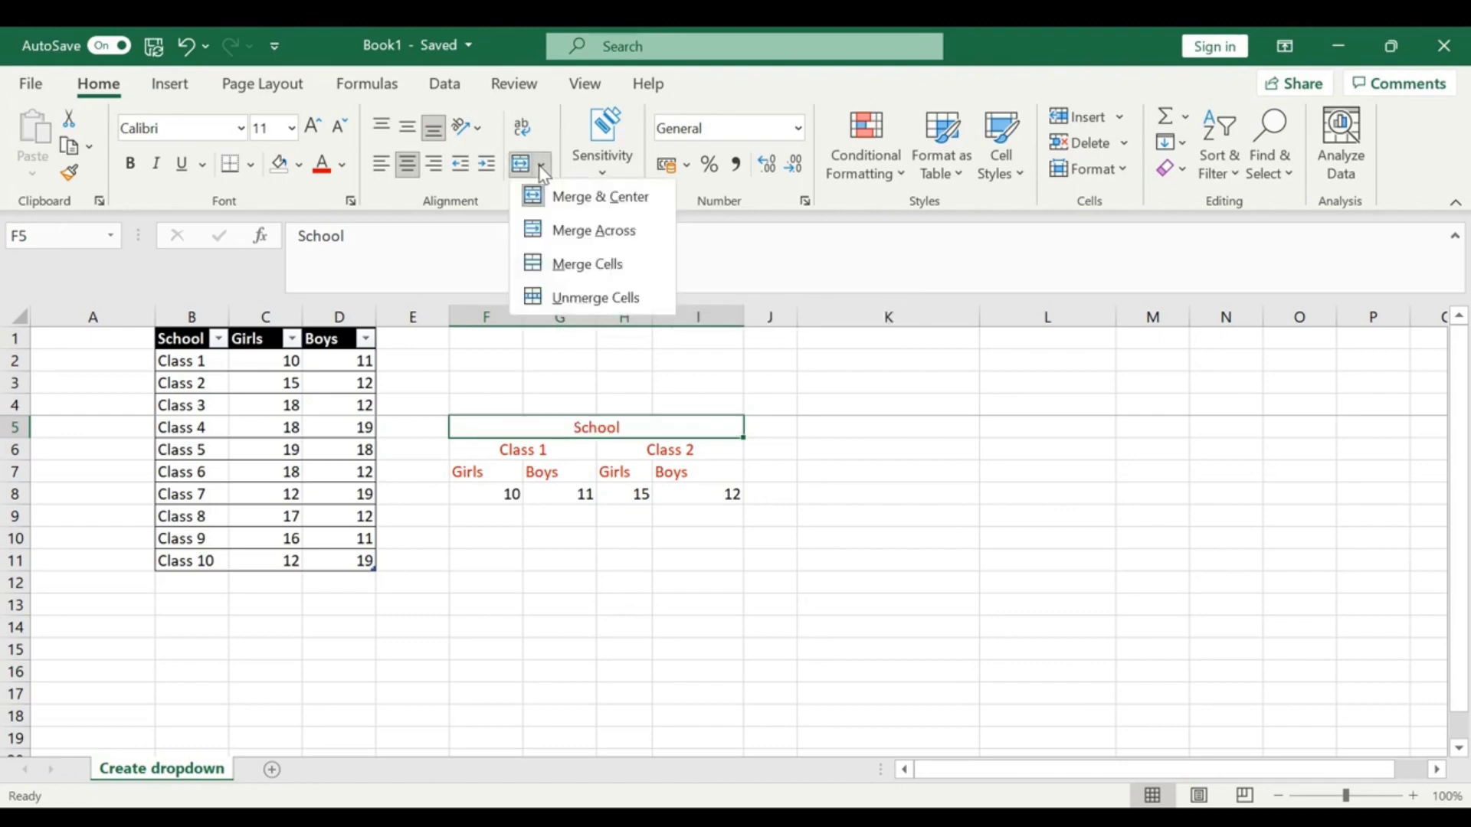
left_click(589, 263)
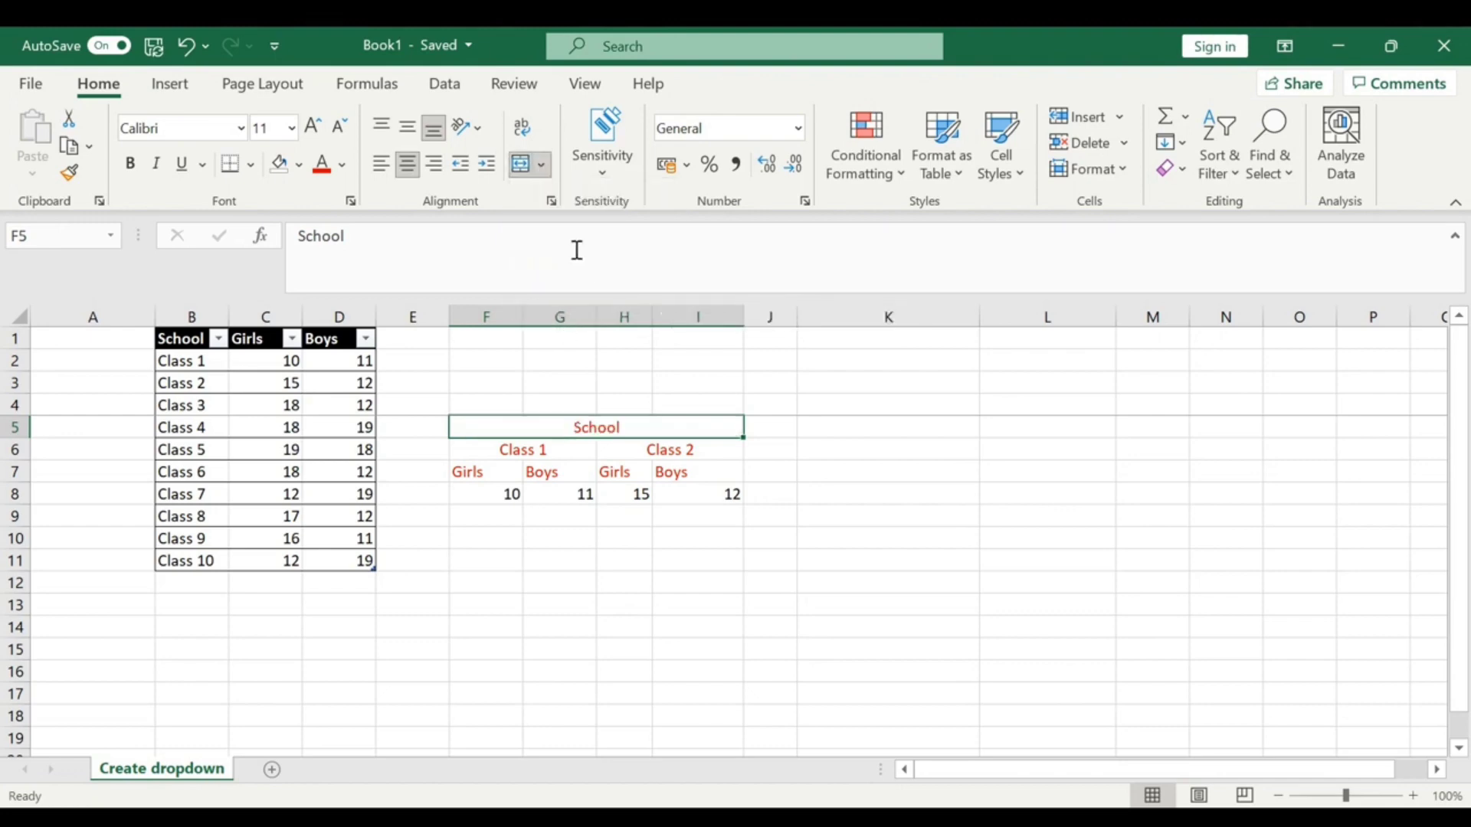
left_click(543, 165)
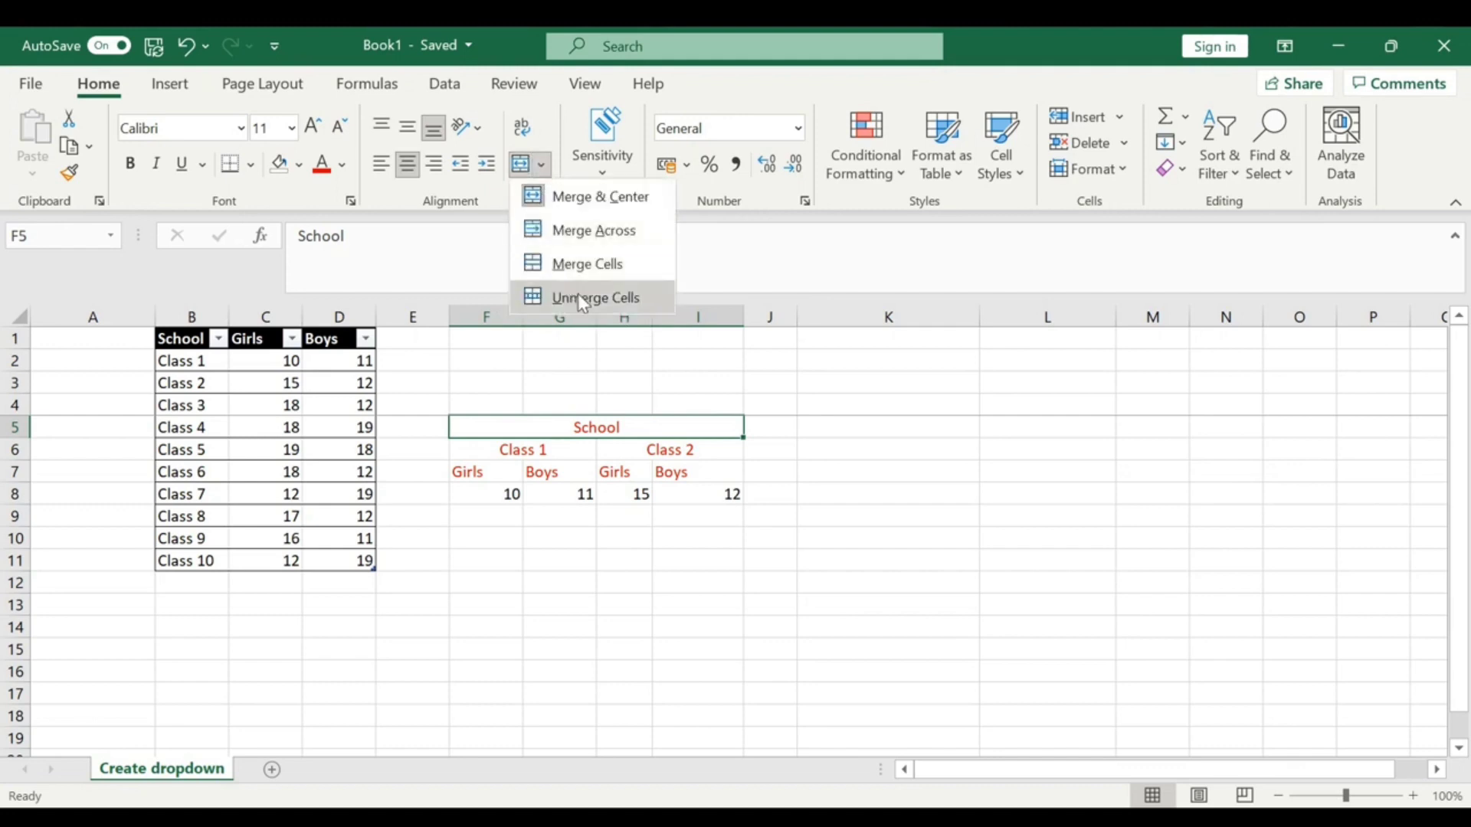
left_click(579, 297)
left_click(541, 165)
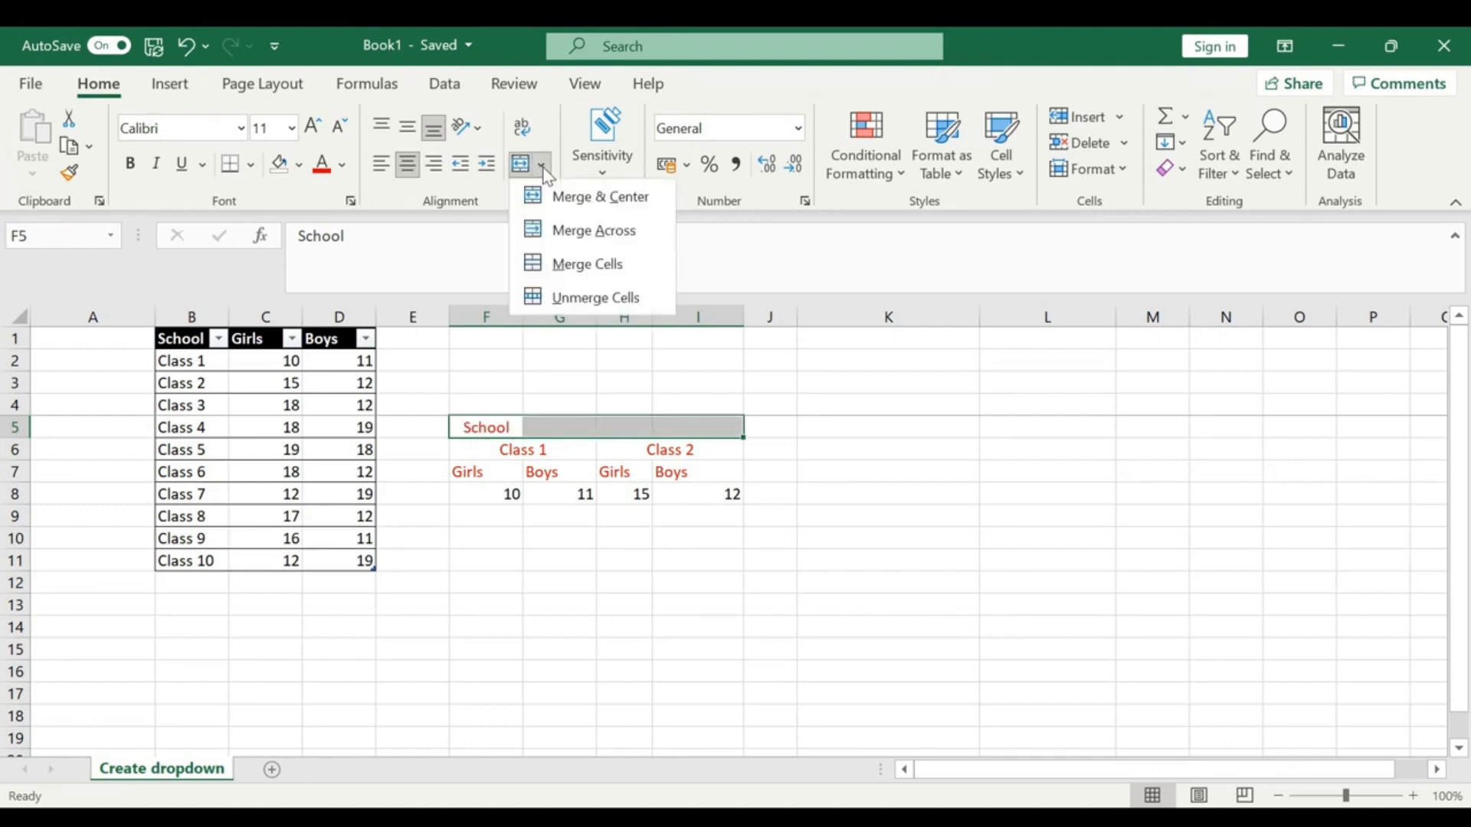
left_click(565, 265)
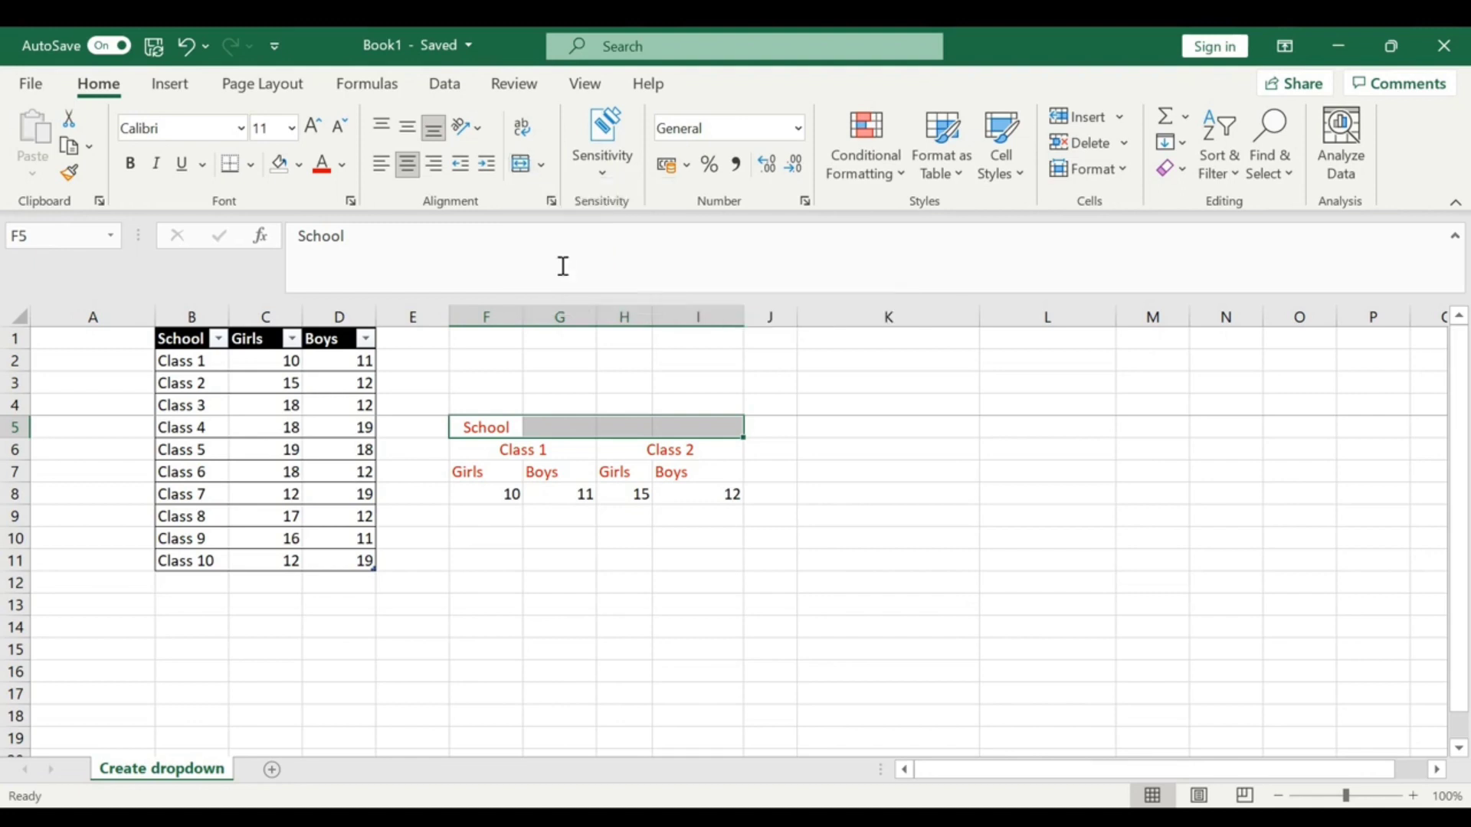
Left-align the School heading in the merged F5:I5 cell and center it again
left_click(391, 172)
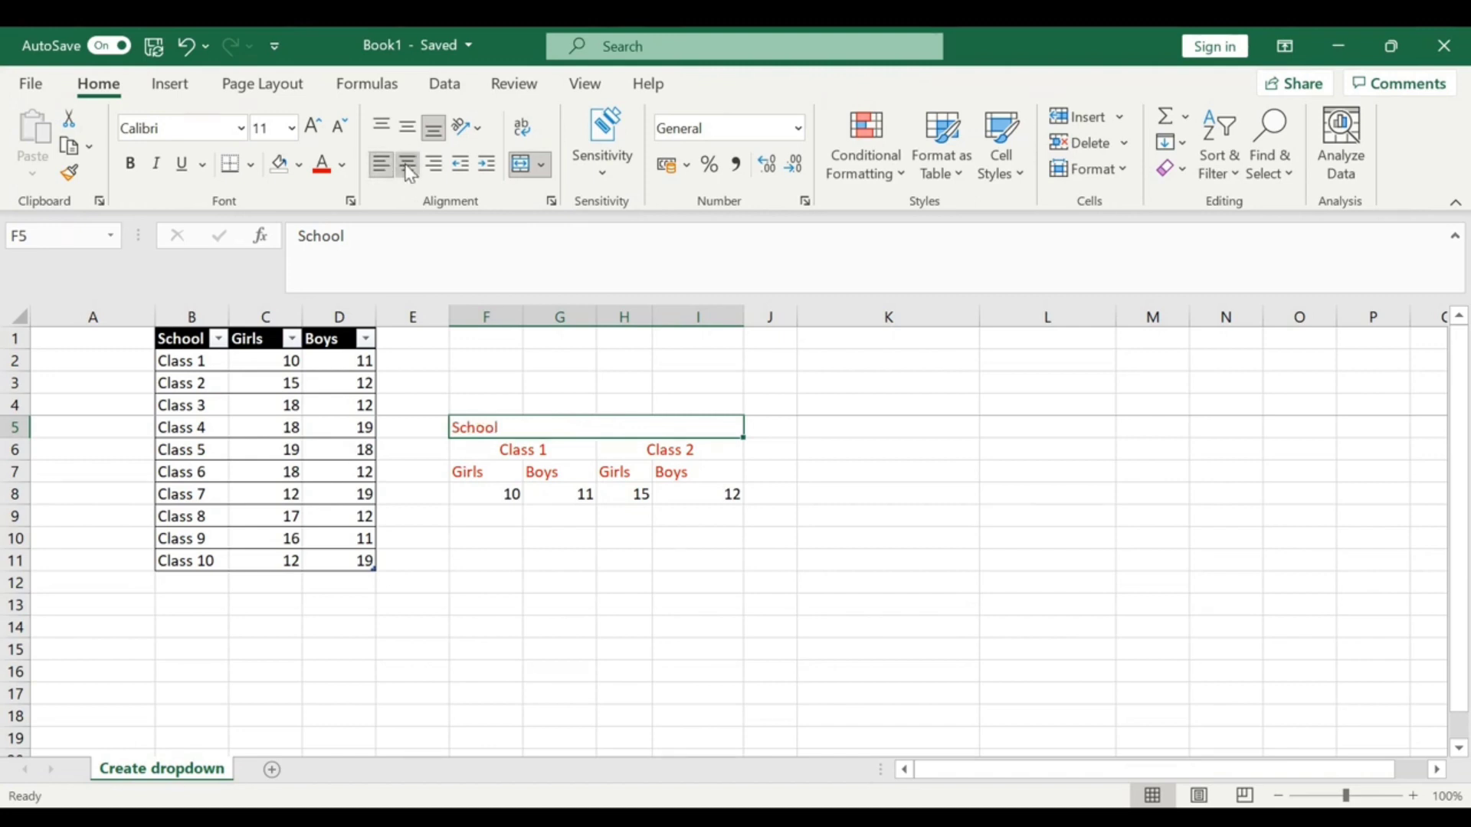
left_click(408, 170)
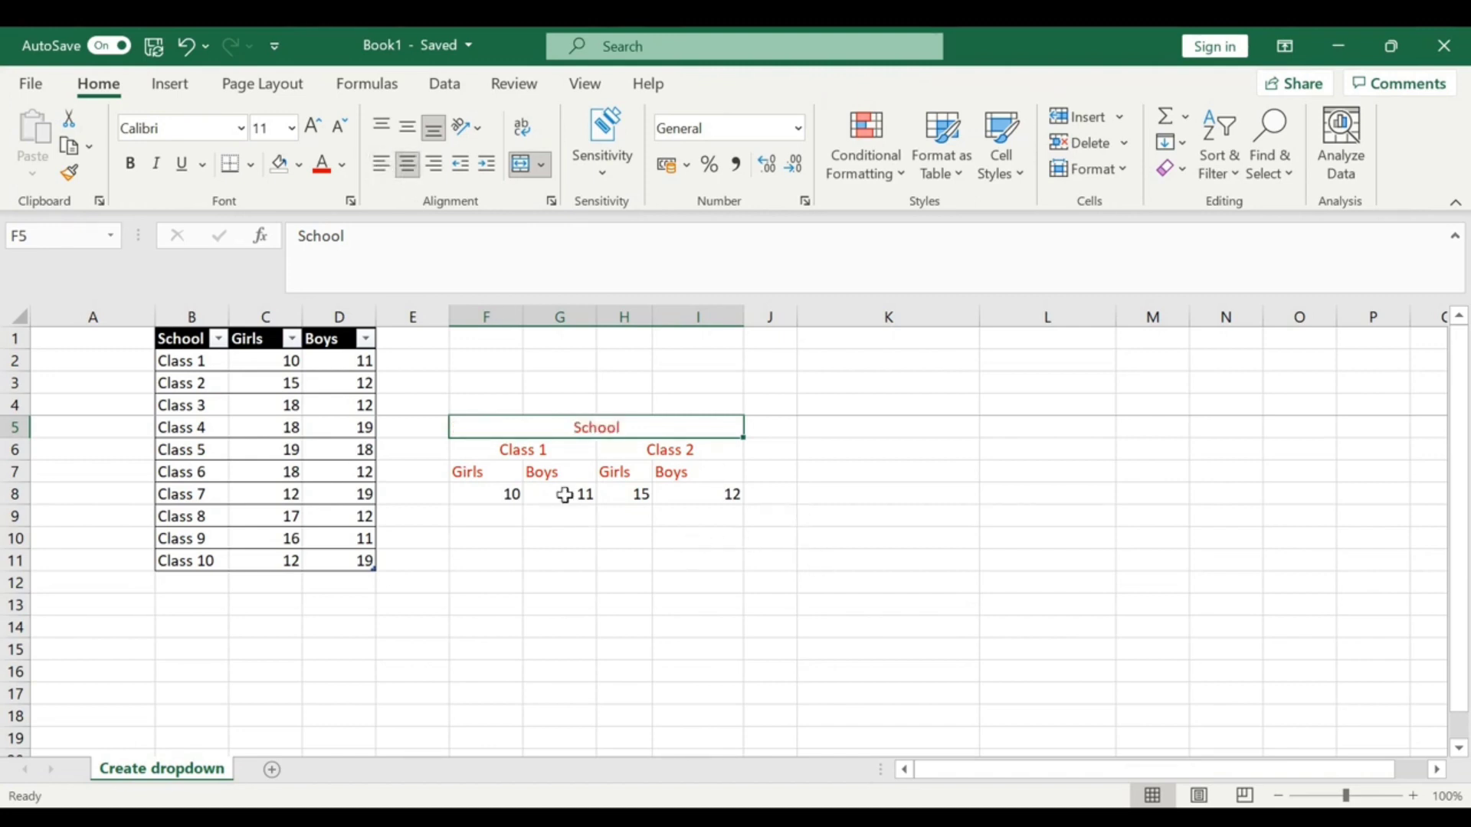
left_click(584, 515)
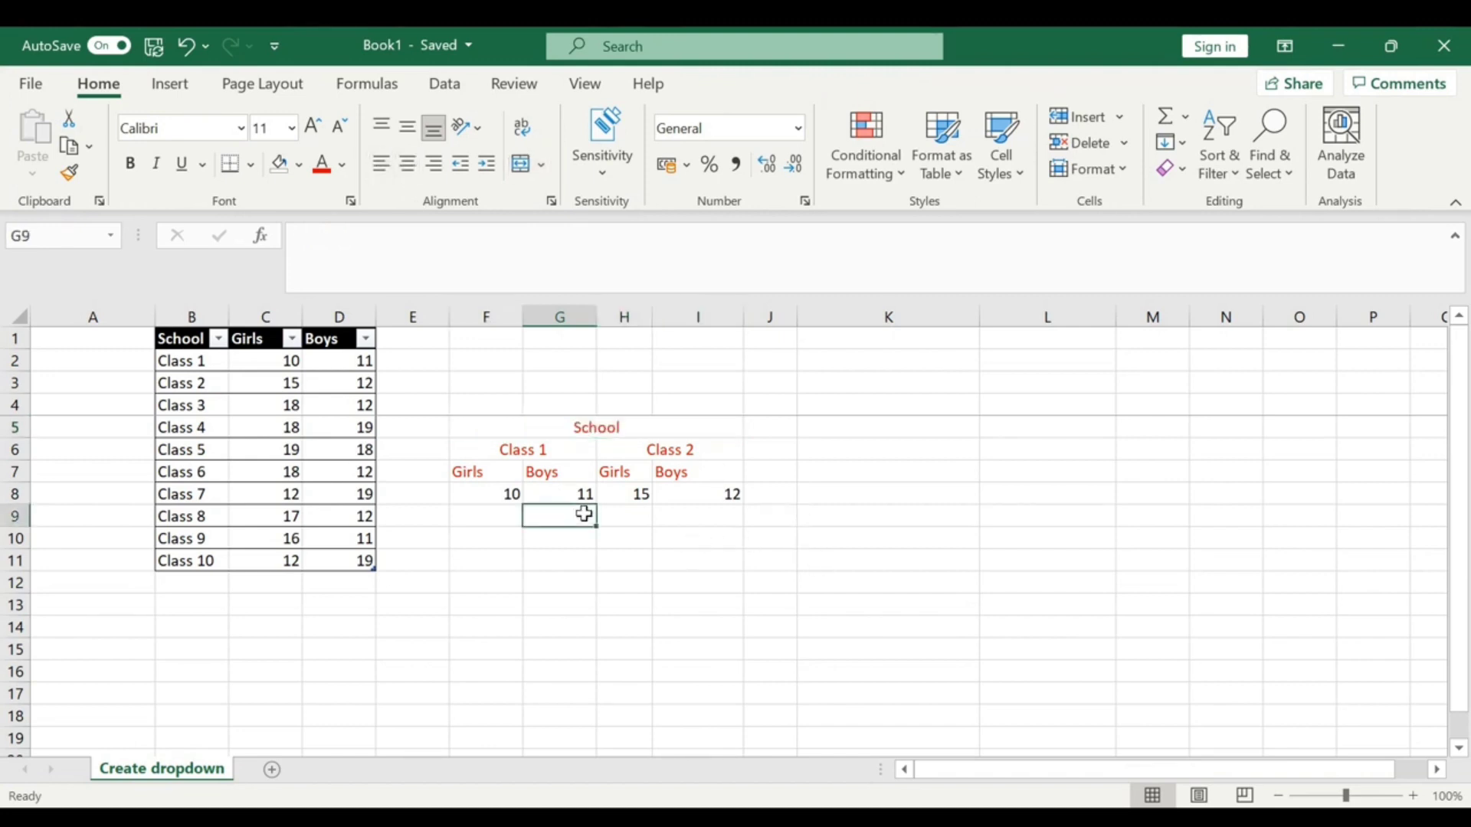
Fill the heading block F5:I7 with yellow and undo that fill
left_click(504, 477)
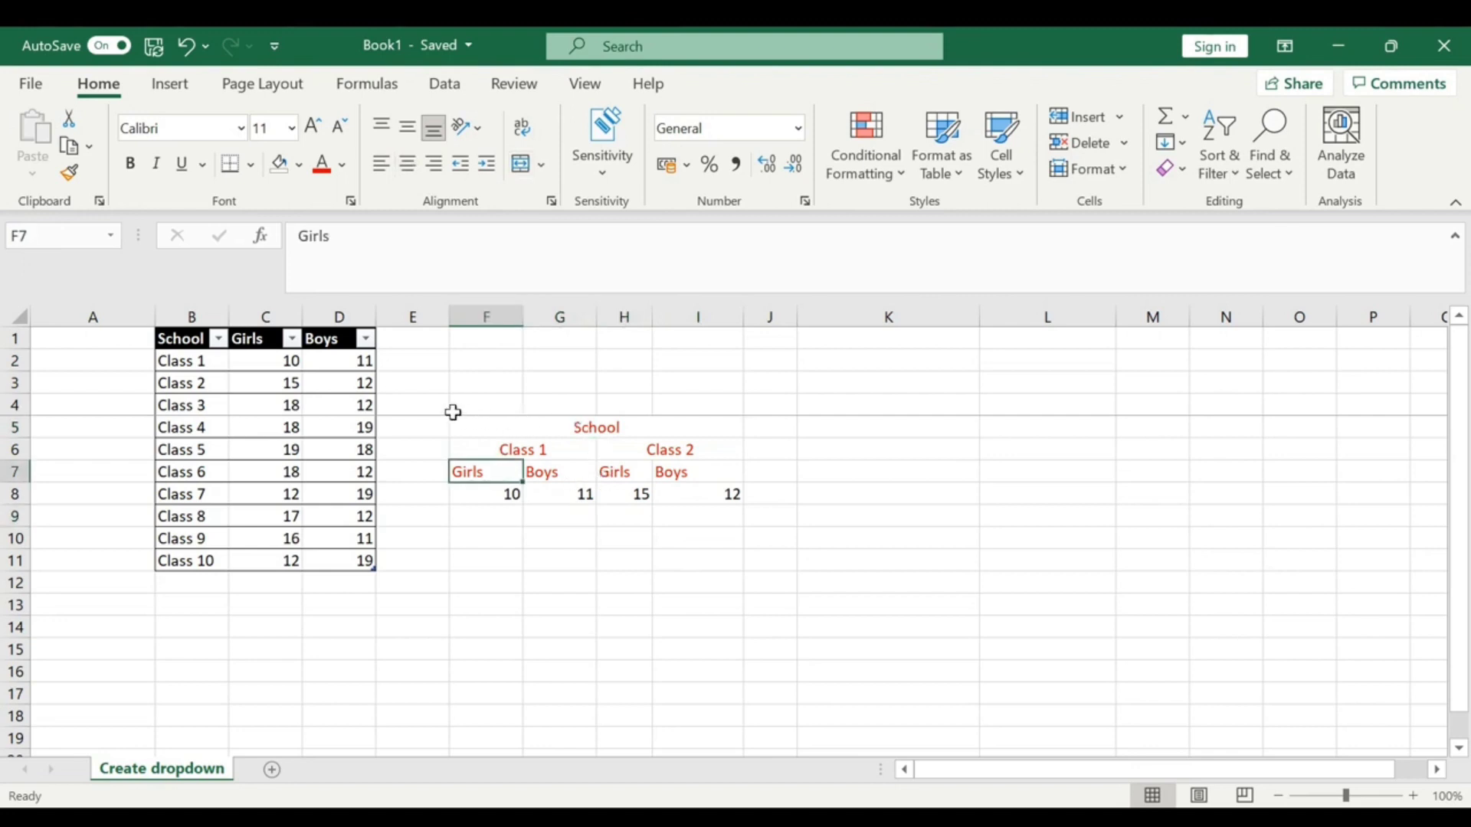
mouse_move(453, 412)
left_mouse_down()
mouse_move(644, 470)
mouse_move(694, 469)
mouse_move(600, 390)
mouse_move(613, 426)
left_mouse_up()
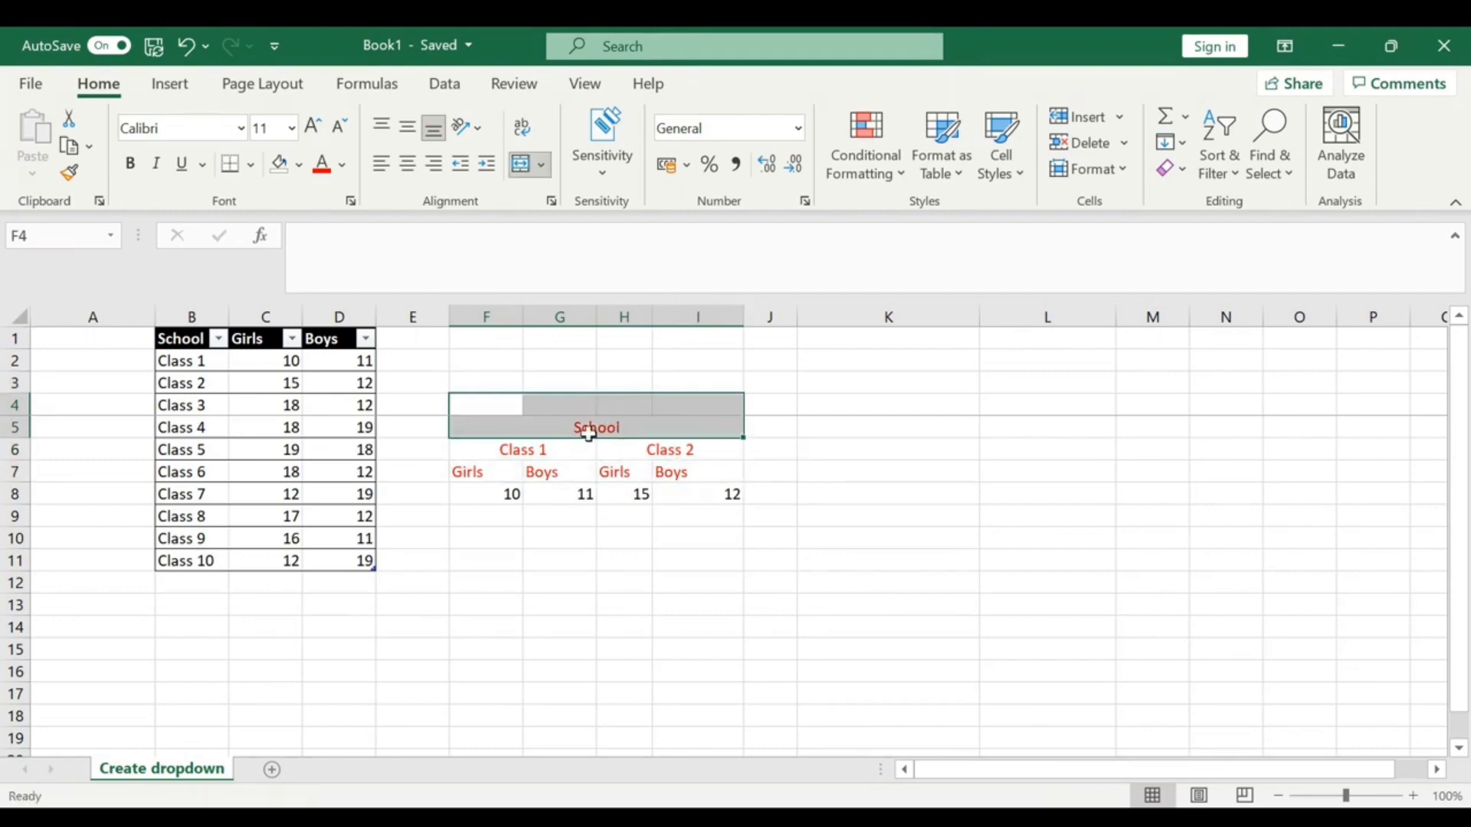
left_click(464, 424)
left_click_drag(460, 423, 702, 469)
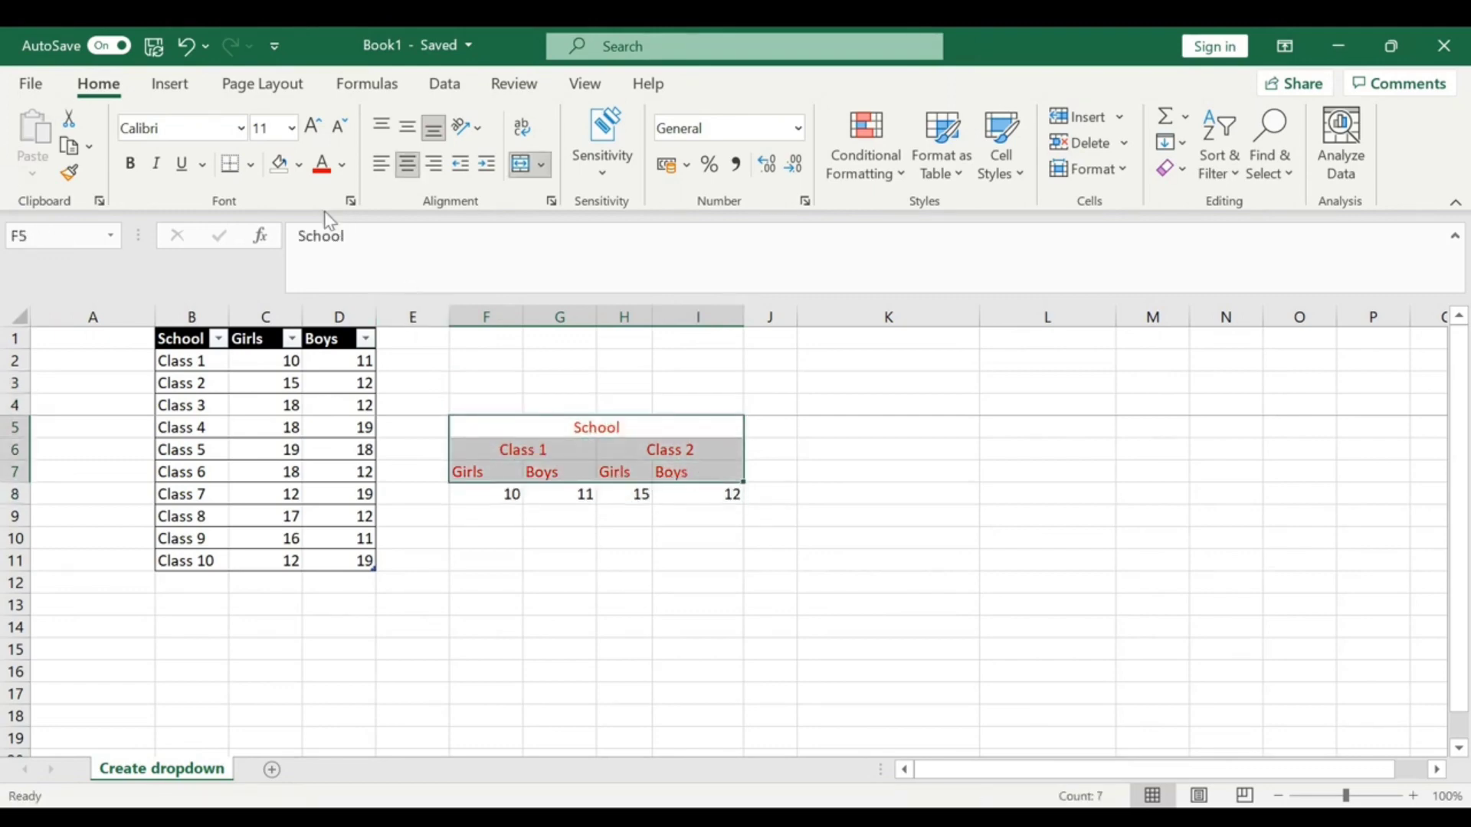
left_click(298, 164)
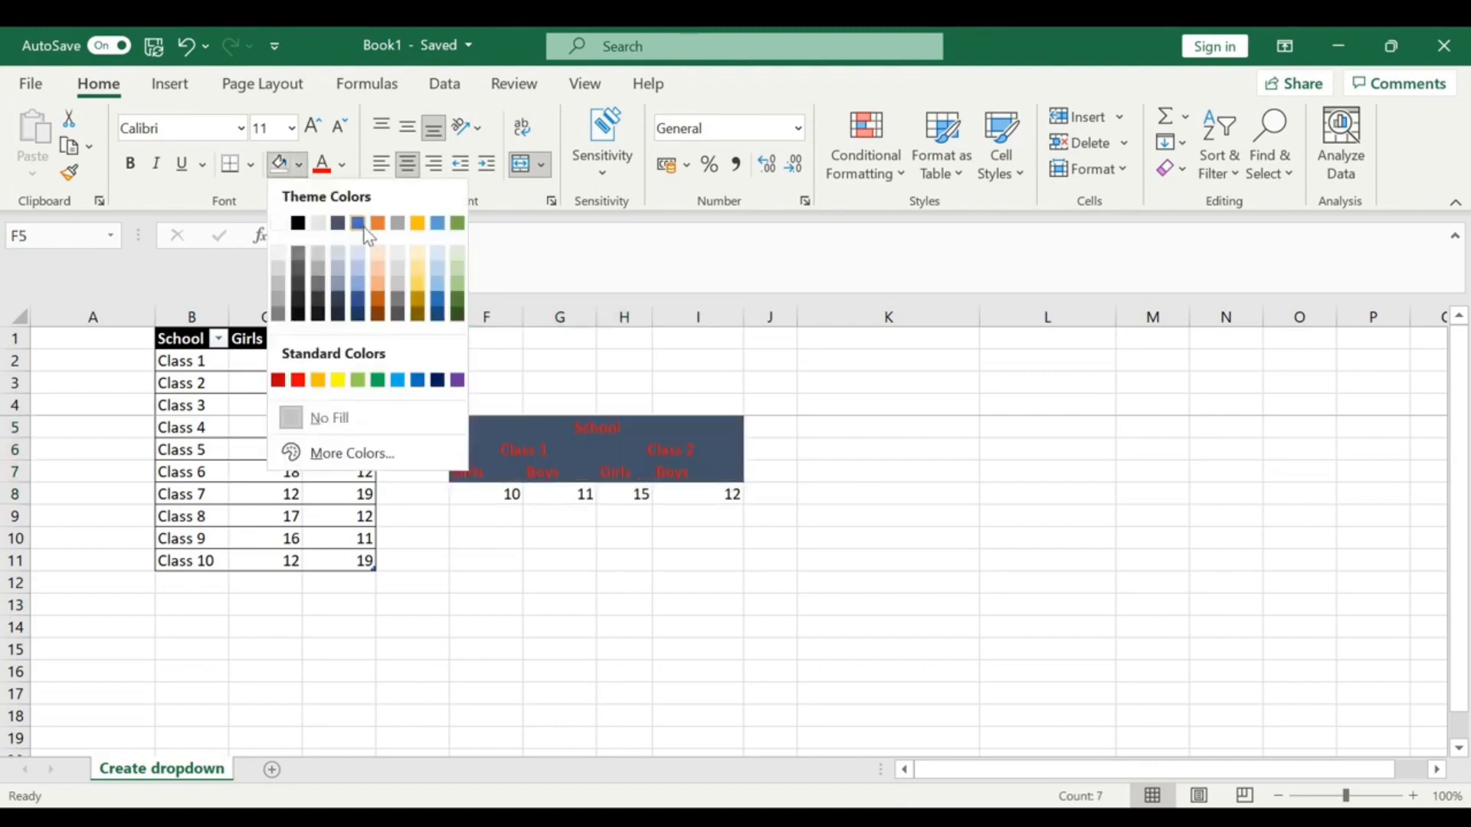
left_click(338, 380)
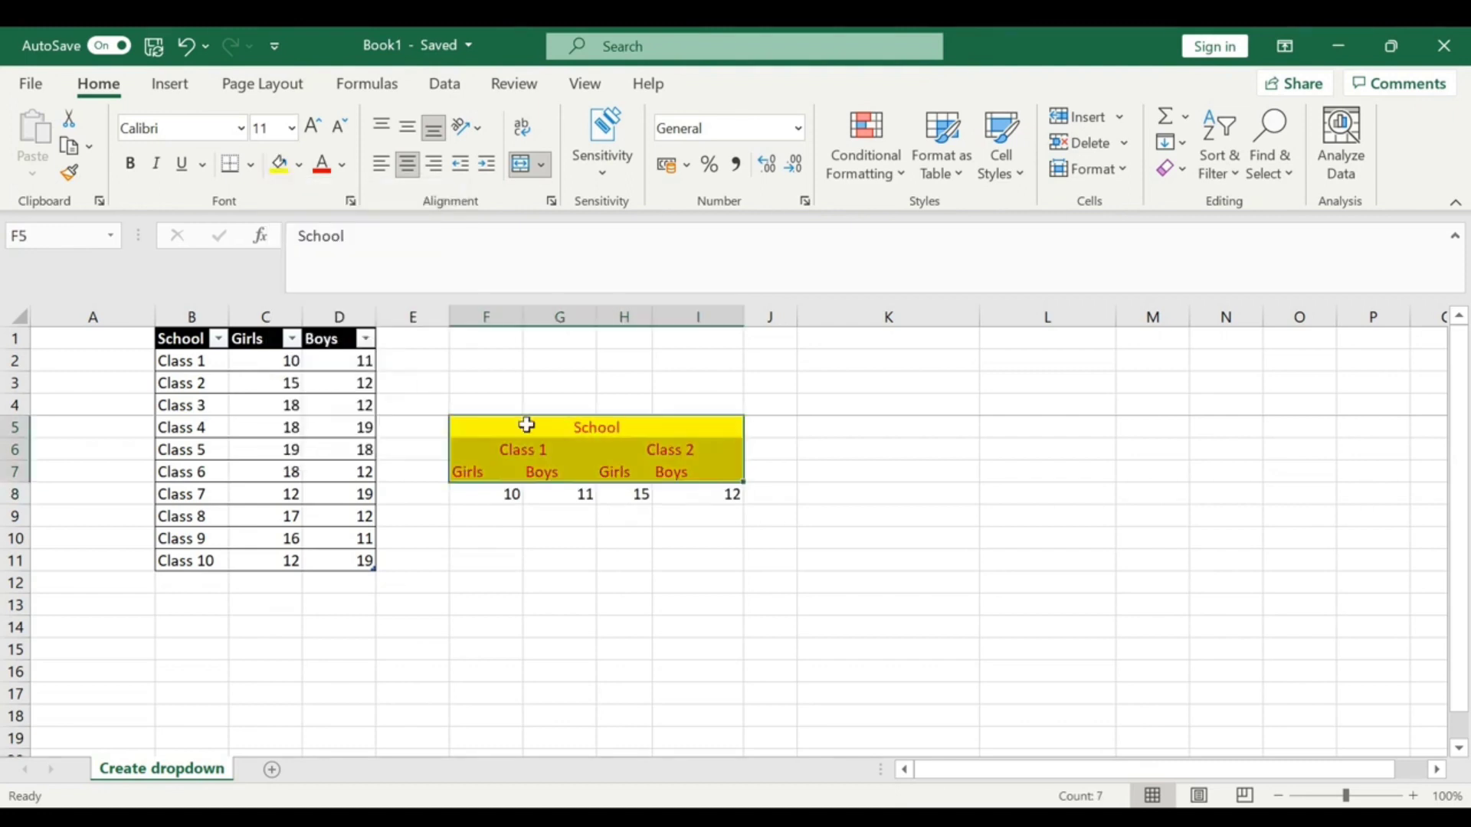
left_click(837, 465)
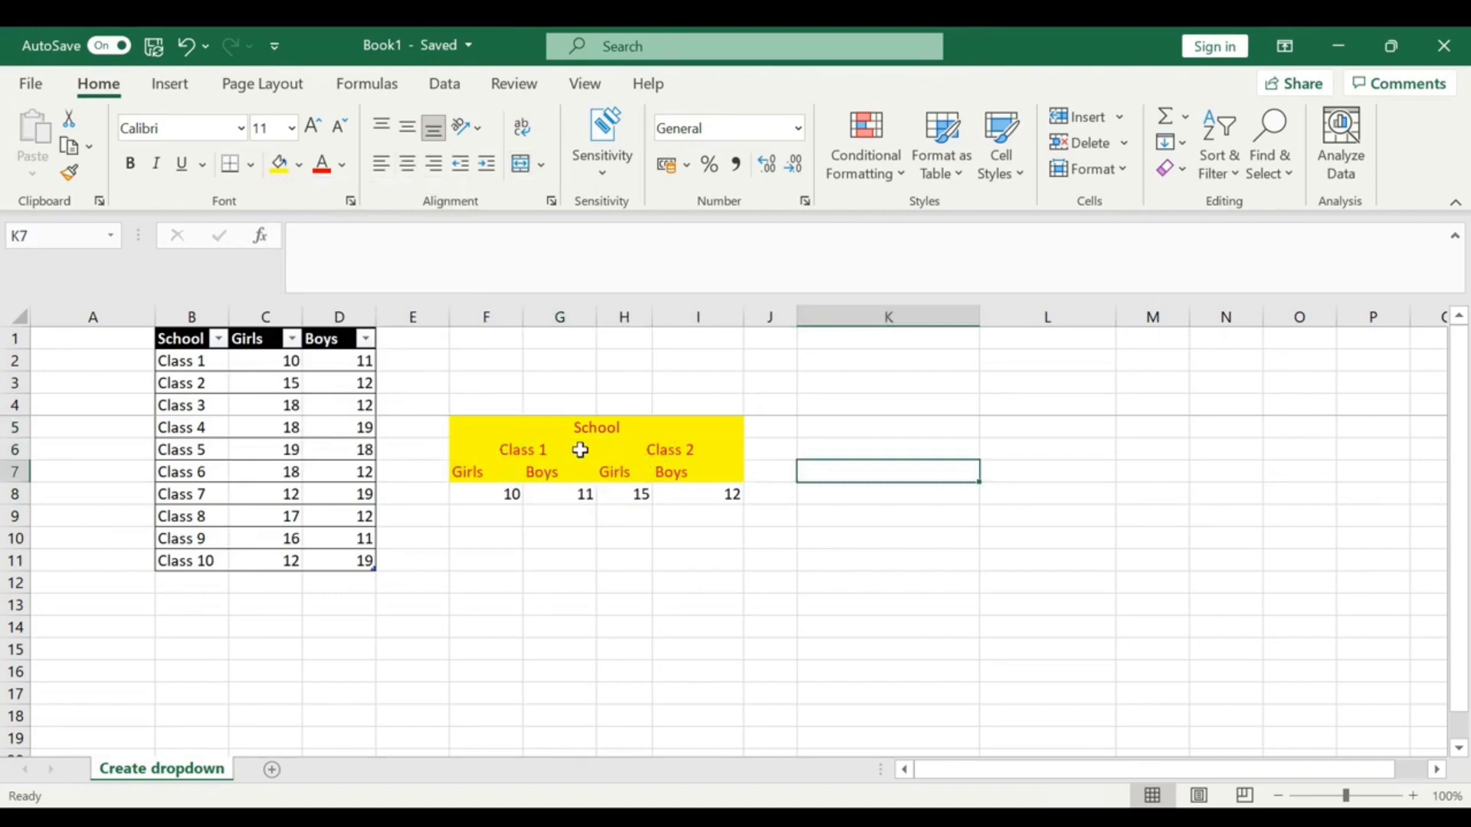
key("ctrl+z")
left_click(801, 465)
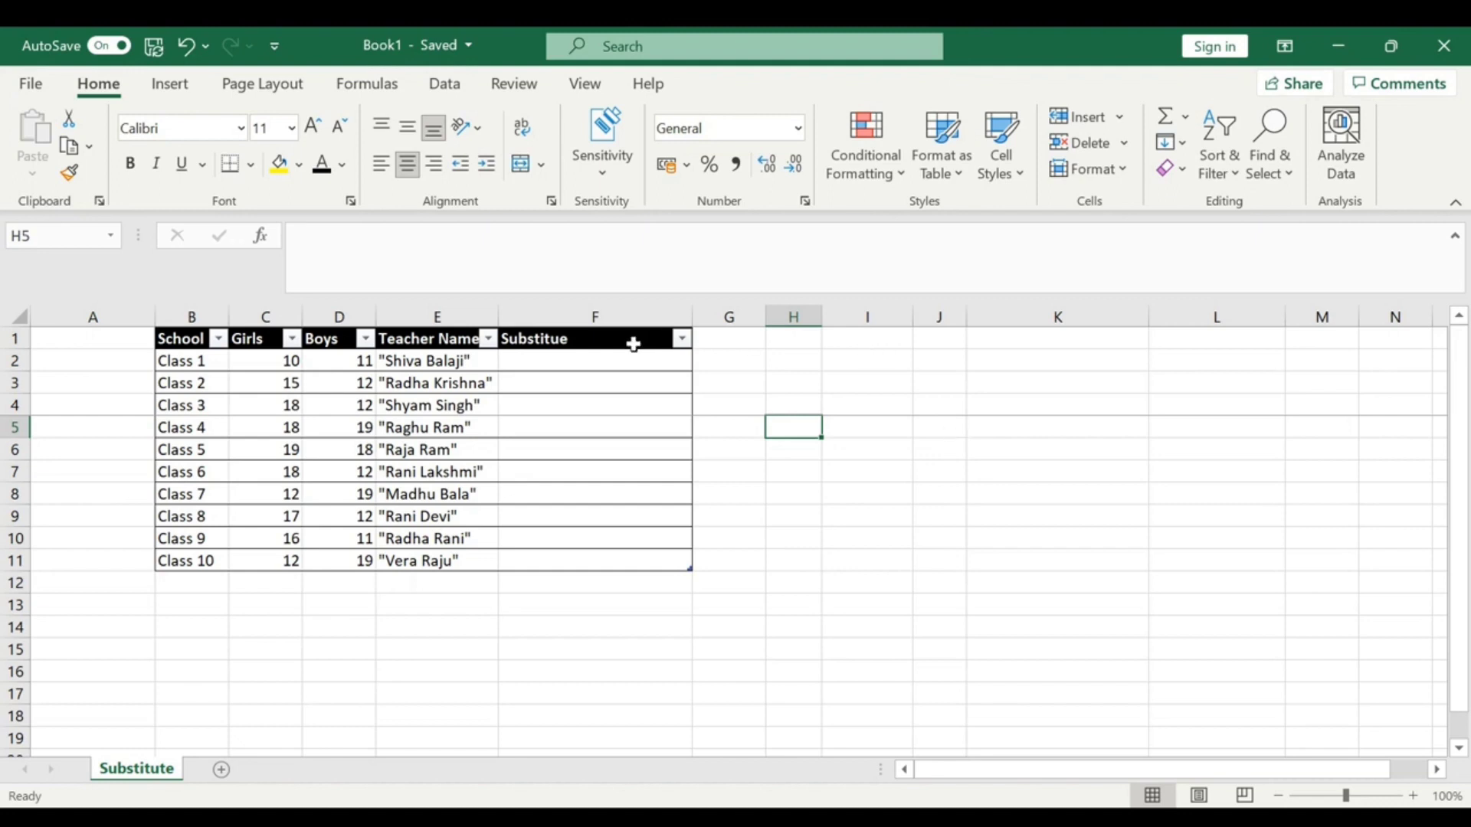
Start a SUBSTITUTE formula in F2 on the row's Teacher Name, with """" as the old text argument
left_click(643, 366)
type("=")
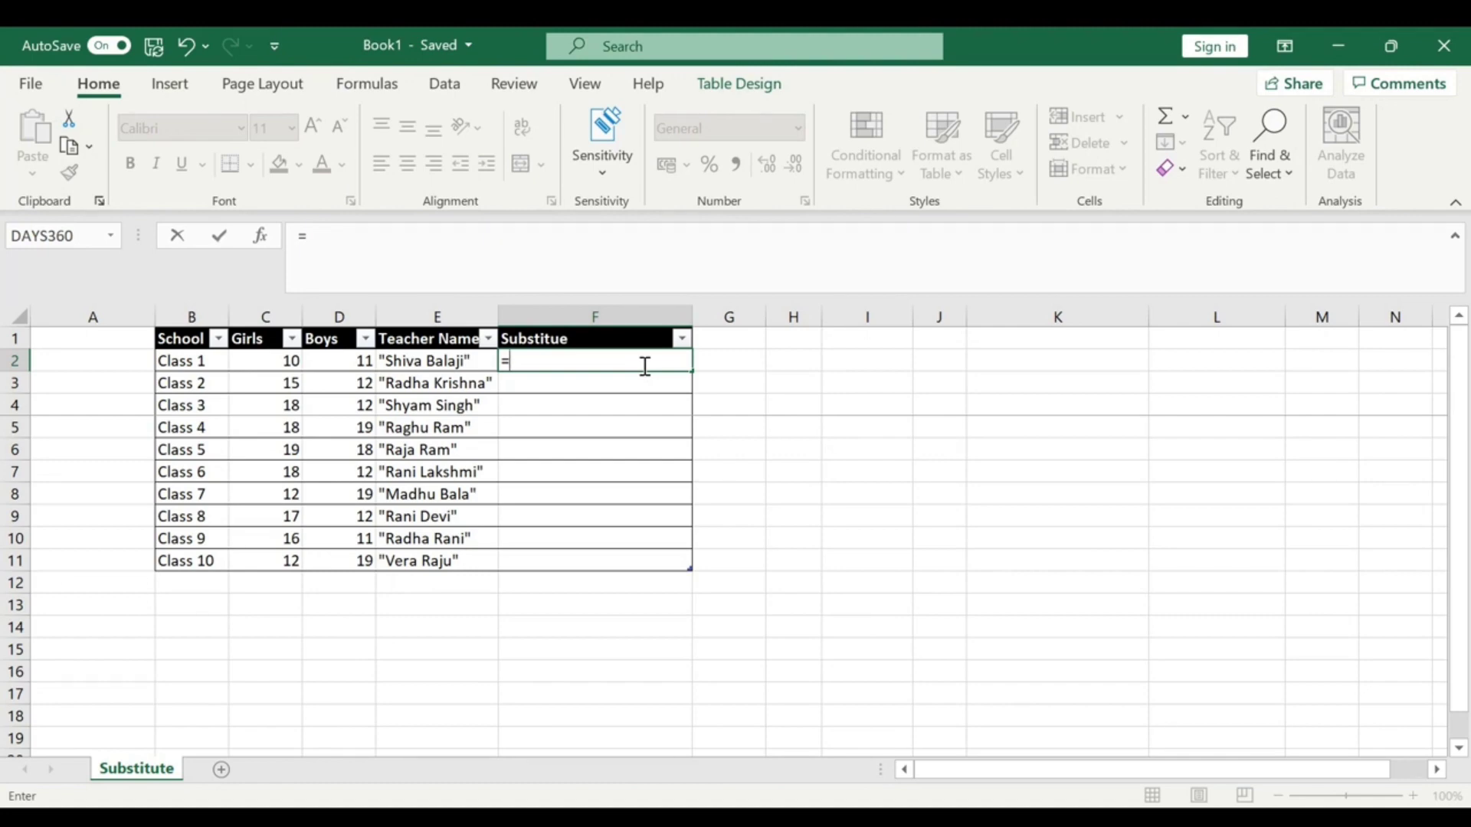
type("SUBSTI")
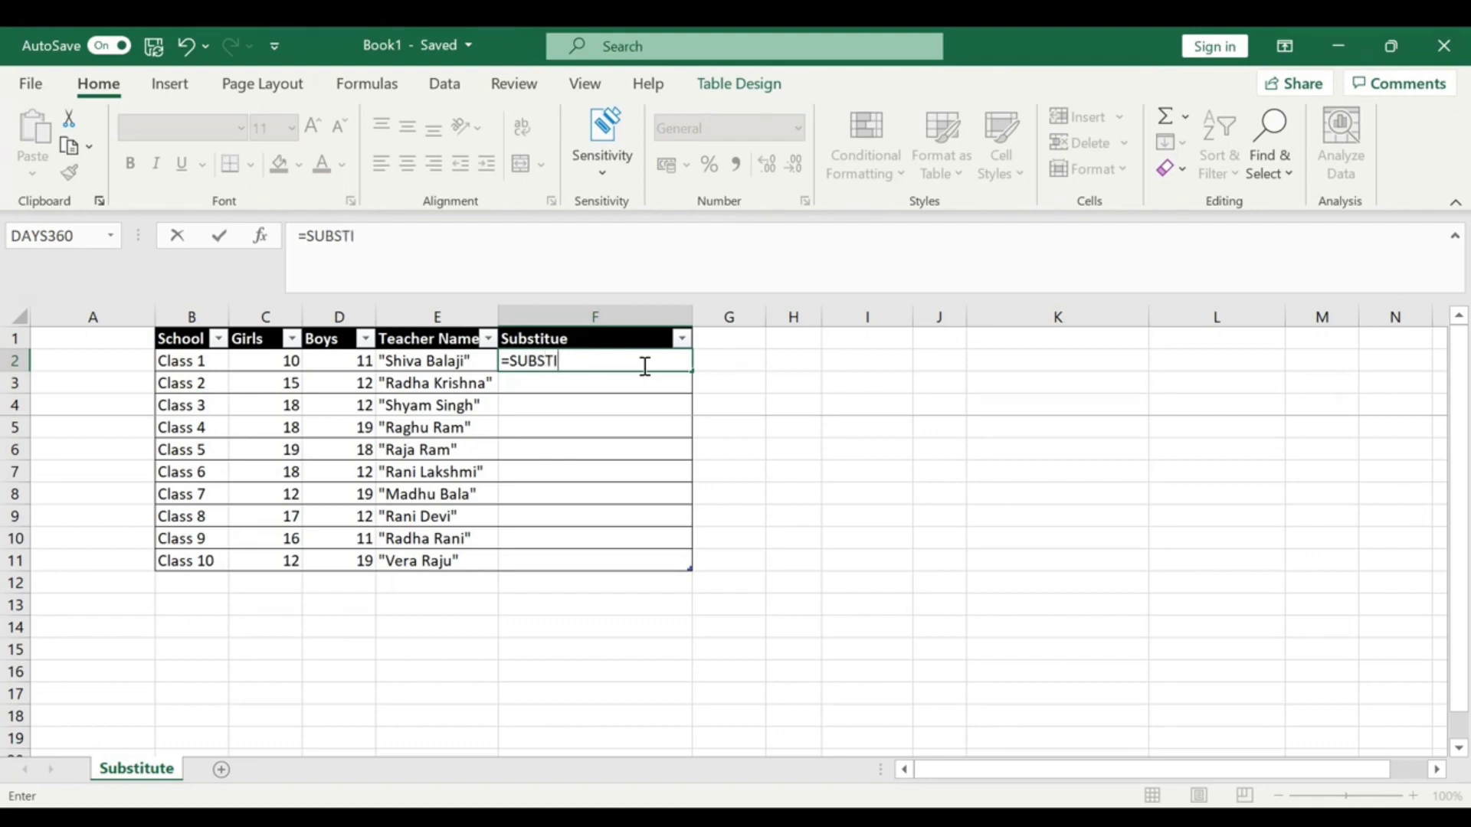
type("TUTE(")
left_click(447, 360)
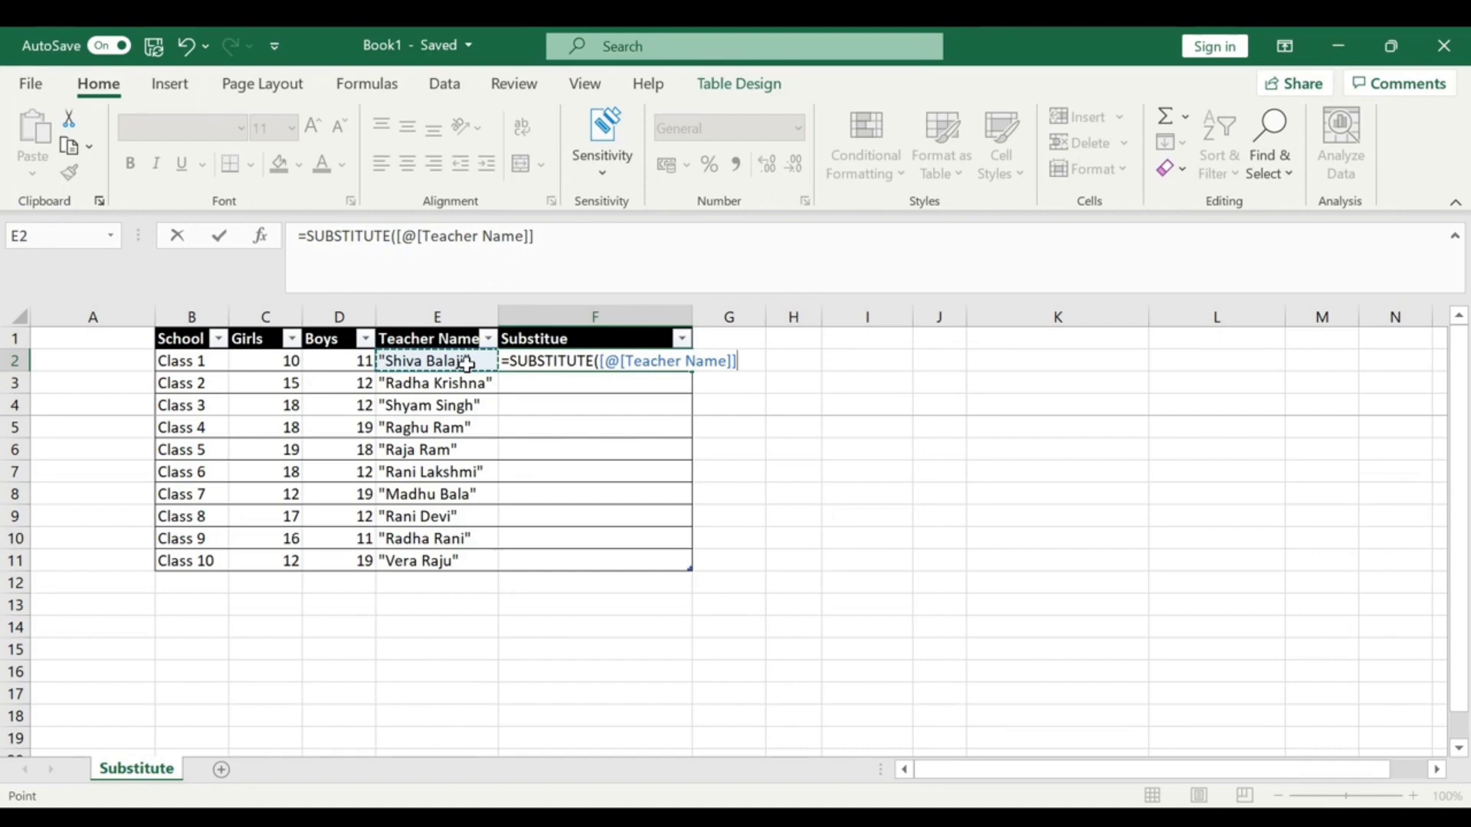
type(",")
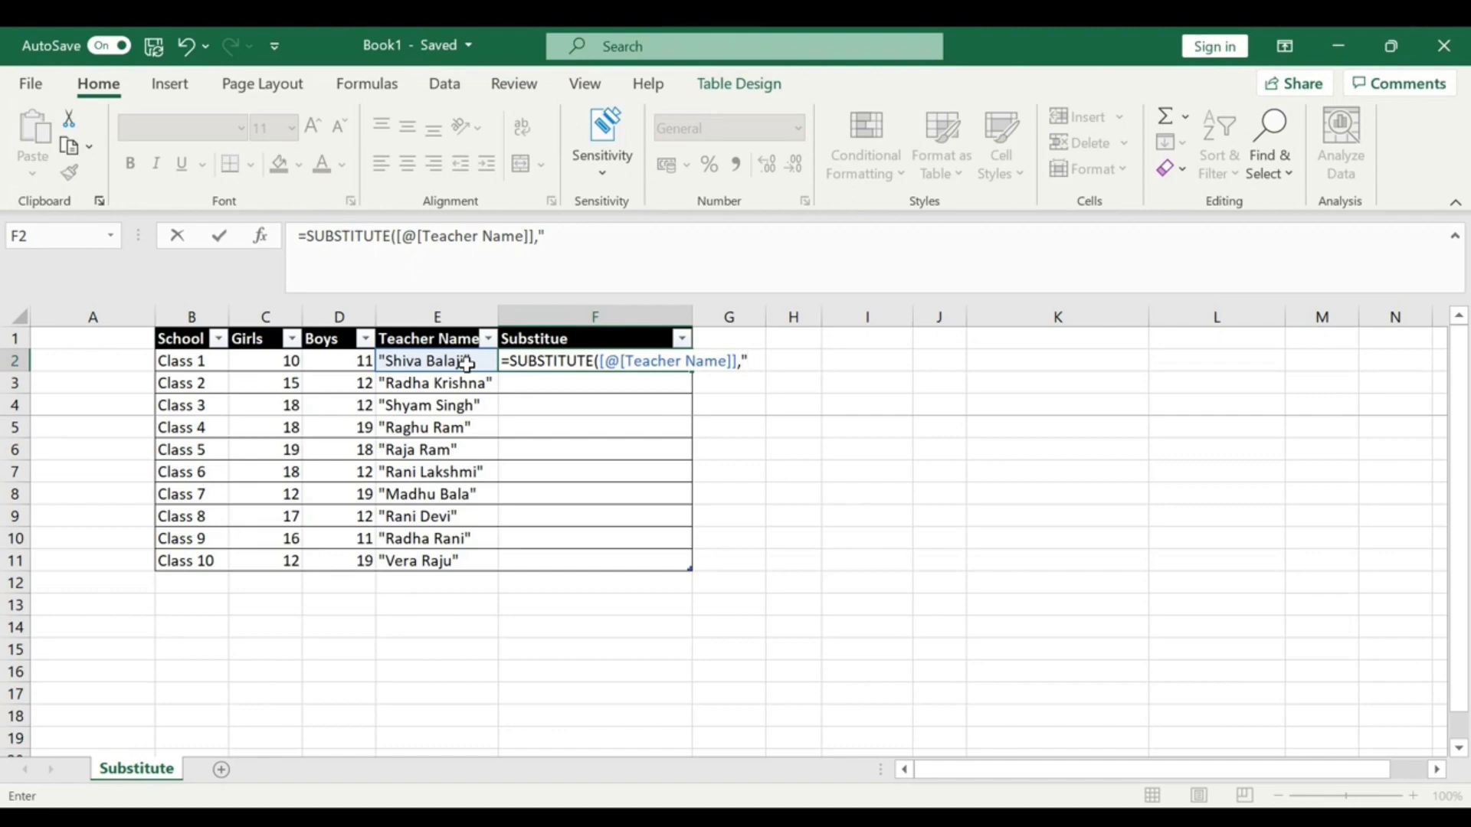
type("\"\"\",")
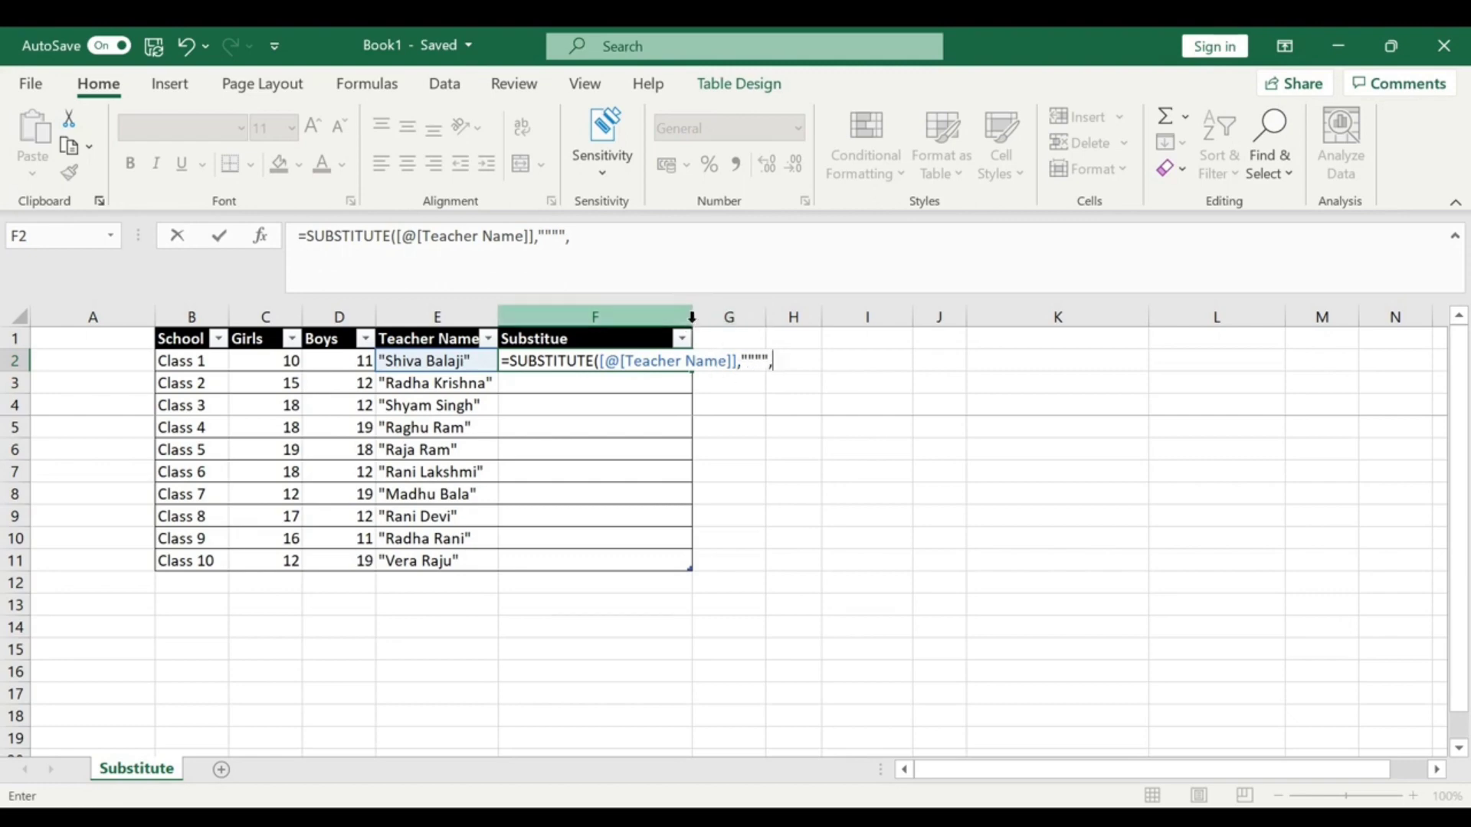
left_click_drag(692, 316, 806, 330)
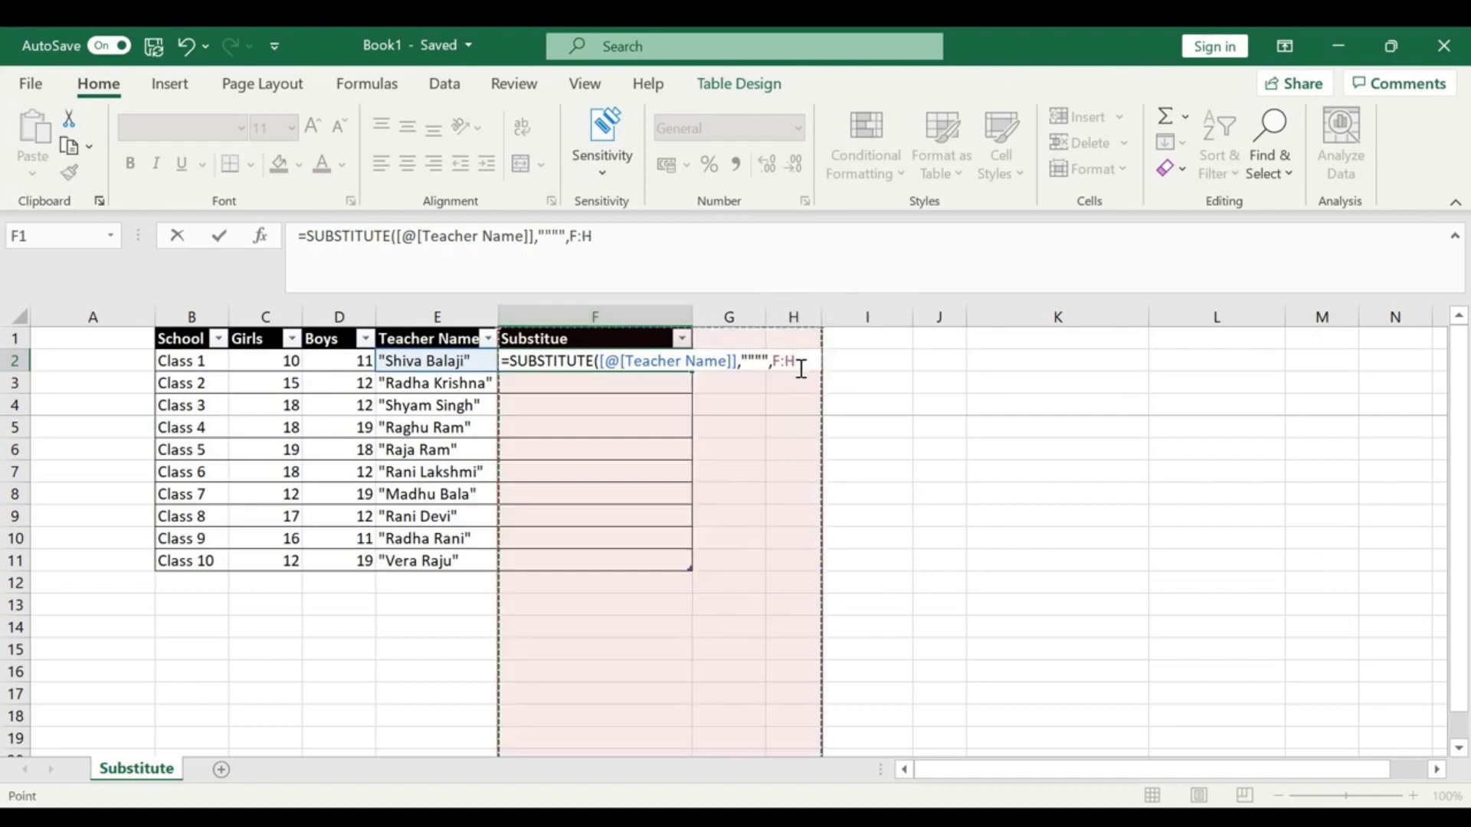
key("BackSpace")
key("BackSpace")
key("BackSpace")
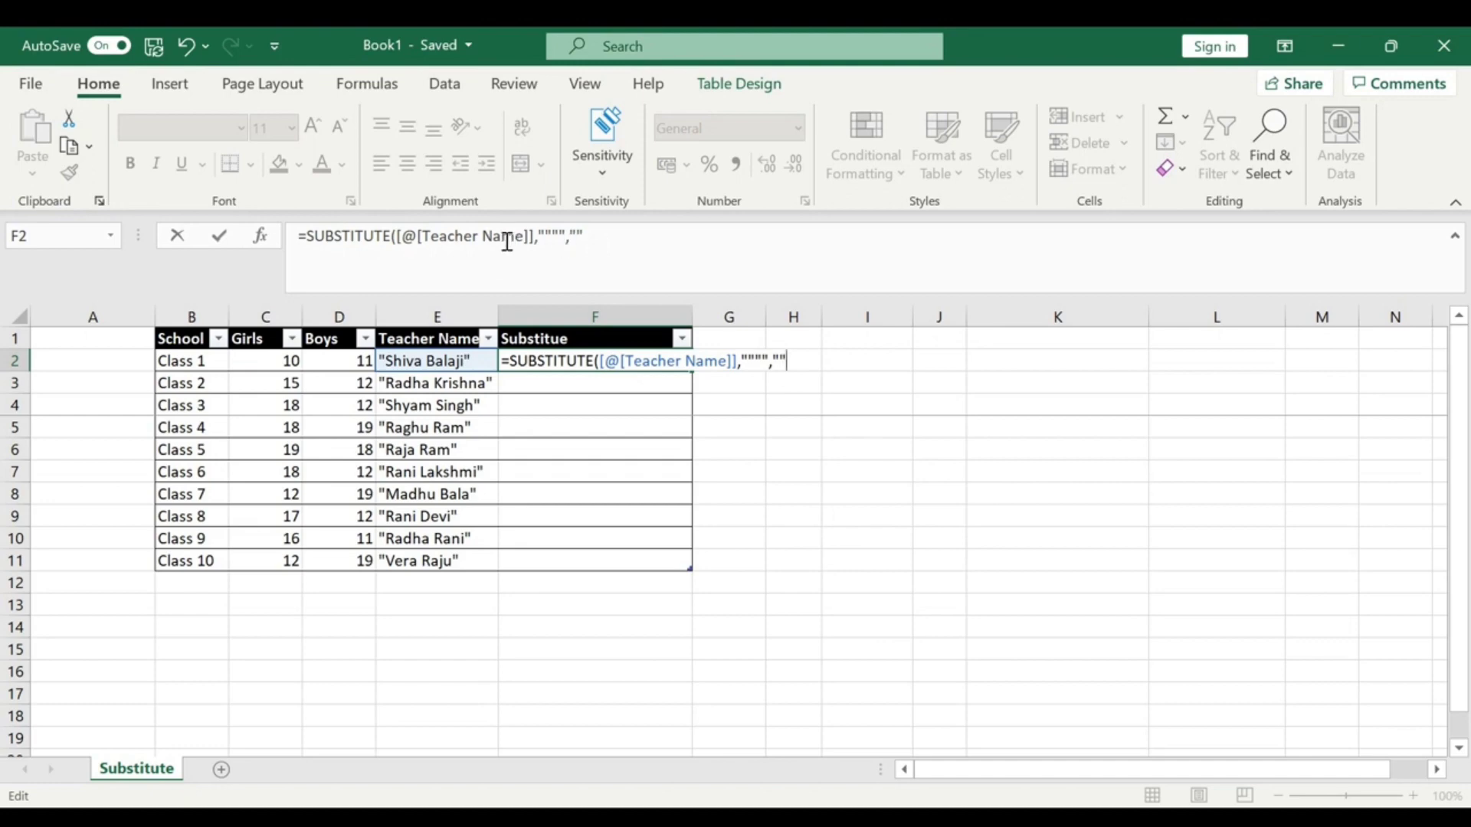
Complete the F2 formula with empty replacement text as =SUBSTITUTE([@[Teacher Name]],"""","") and enter it for the column
left_click_drag(538, 238, 566, 238)
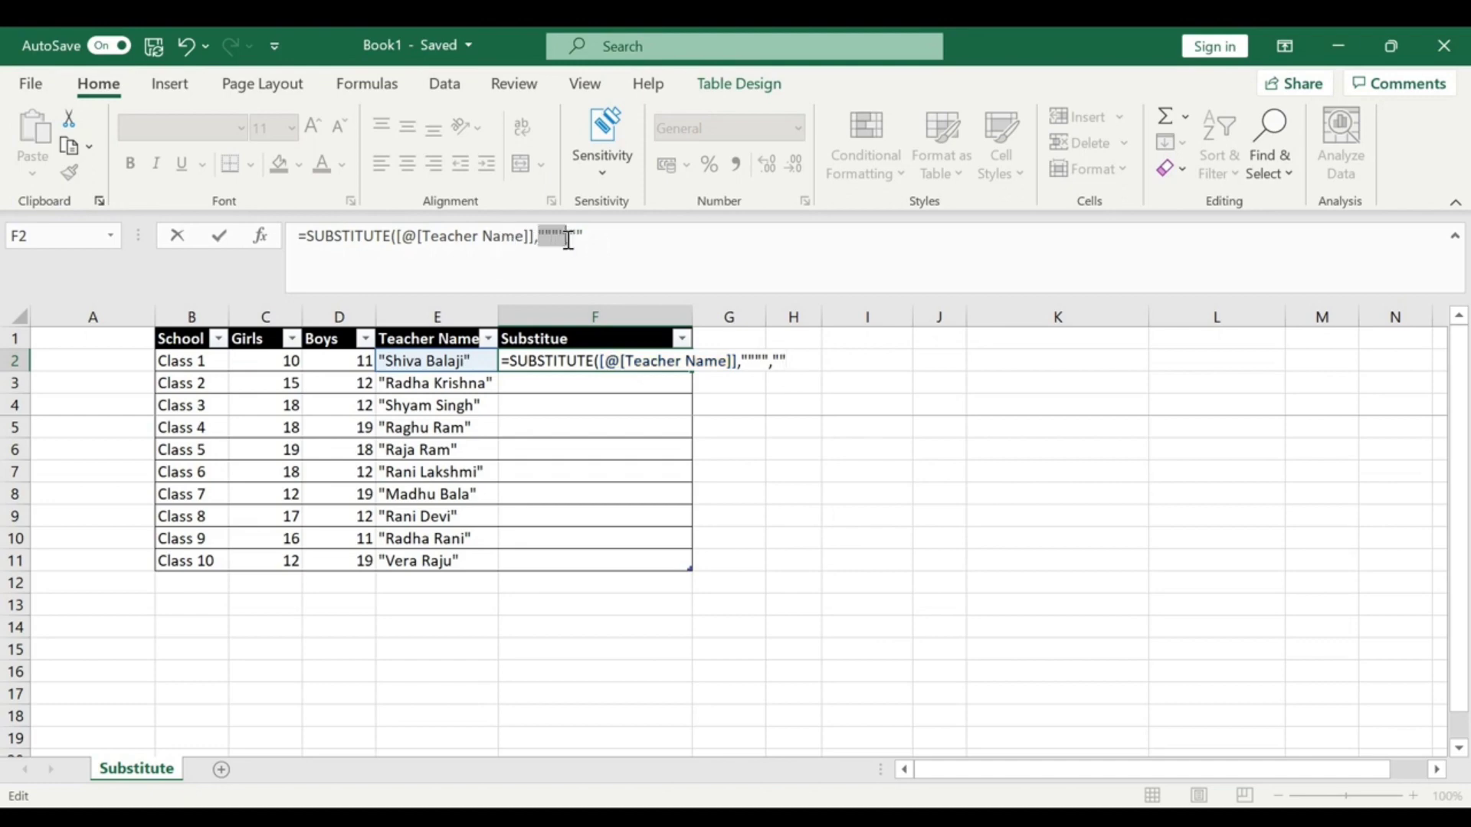
left_click(806, 362)
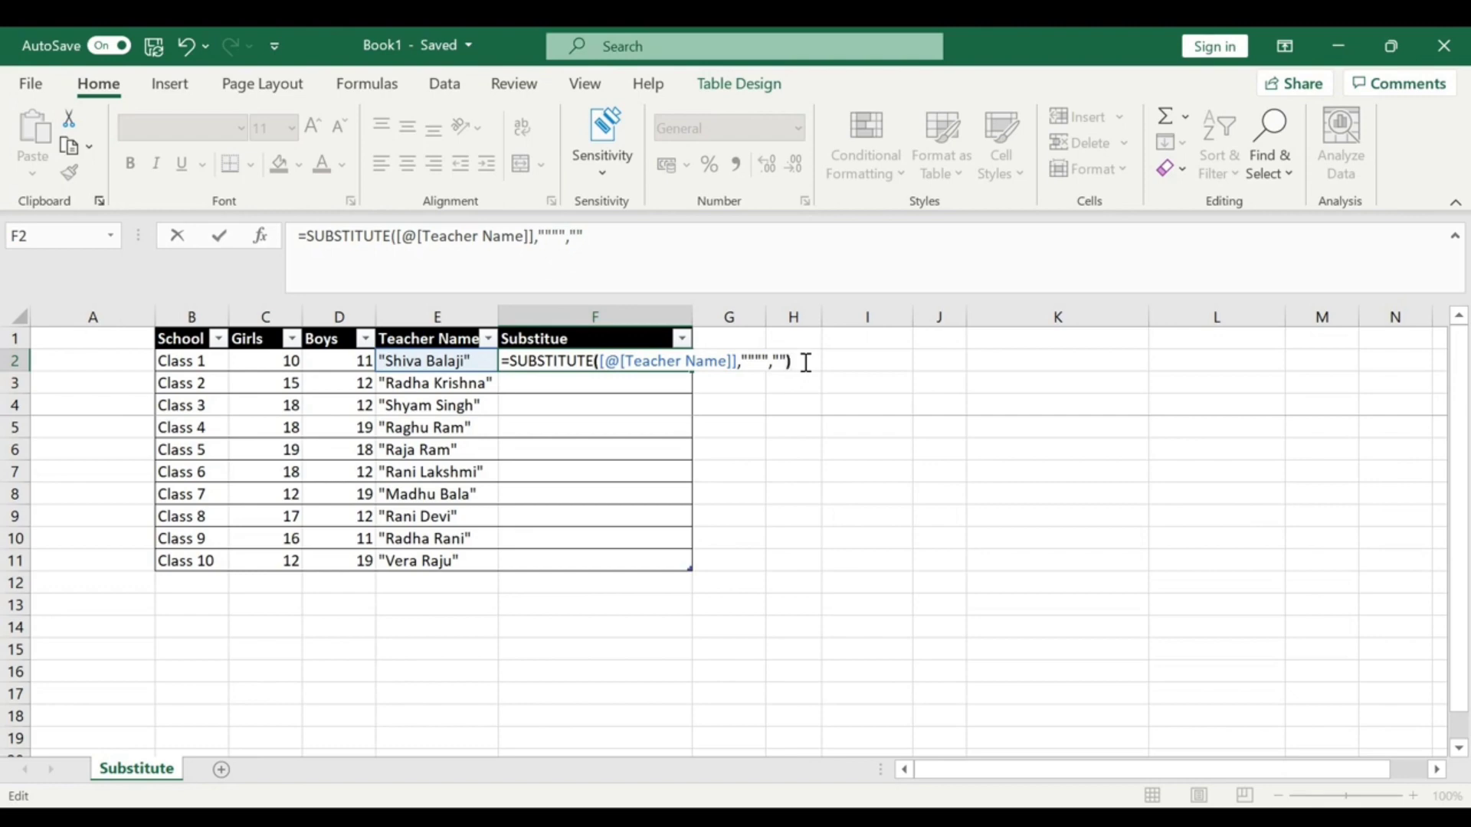
type(")")
key("Return")
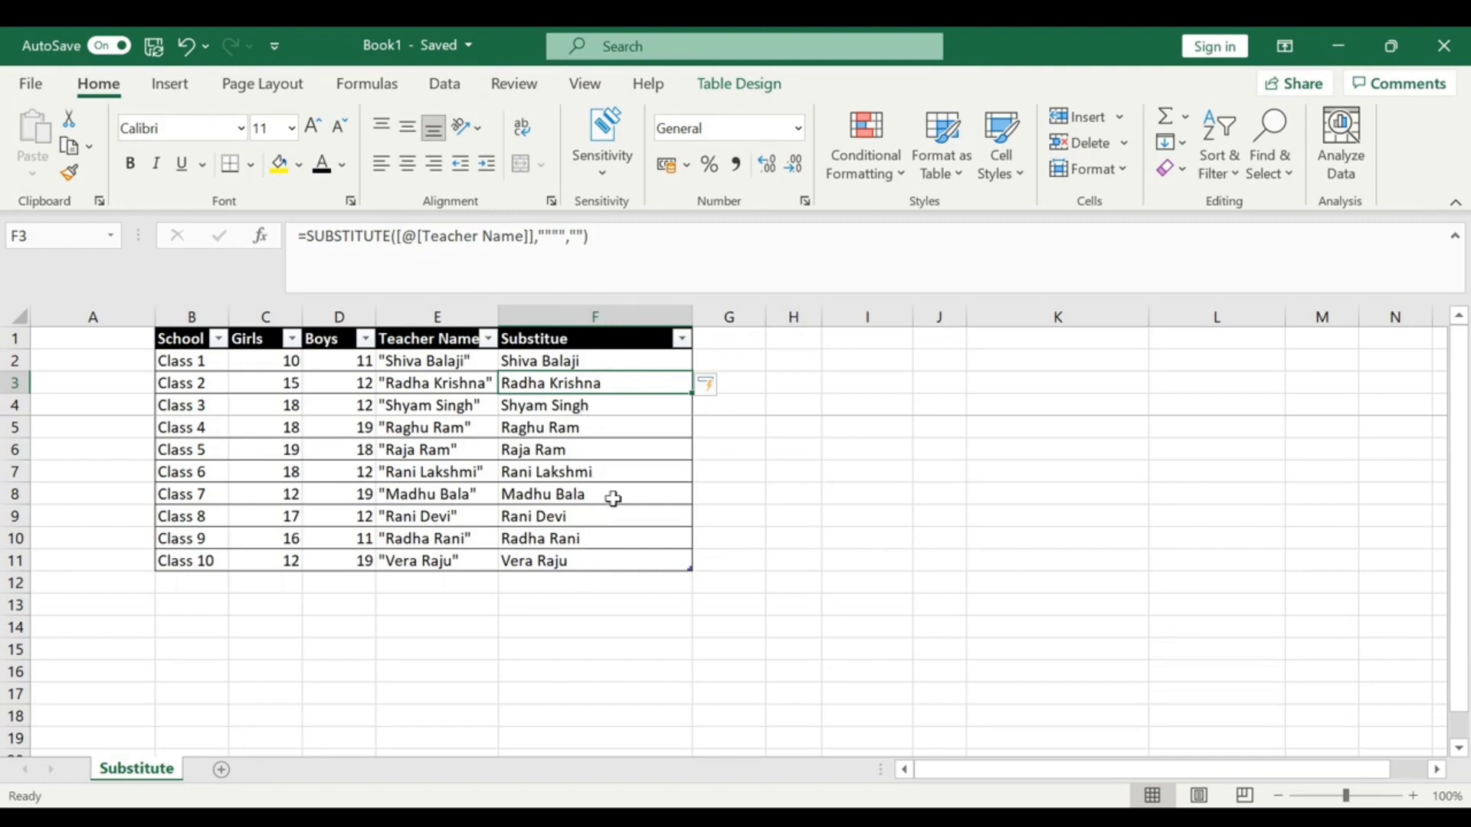
left_click(744, 374)
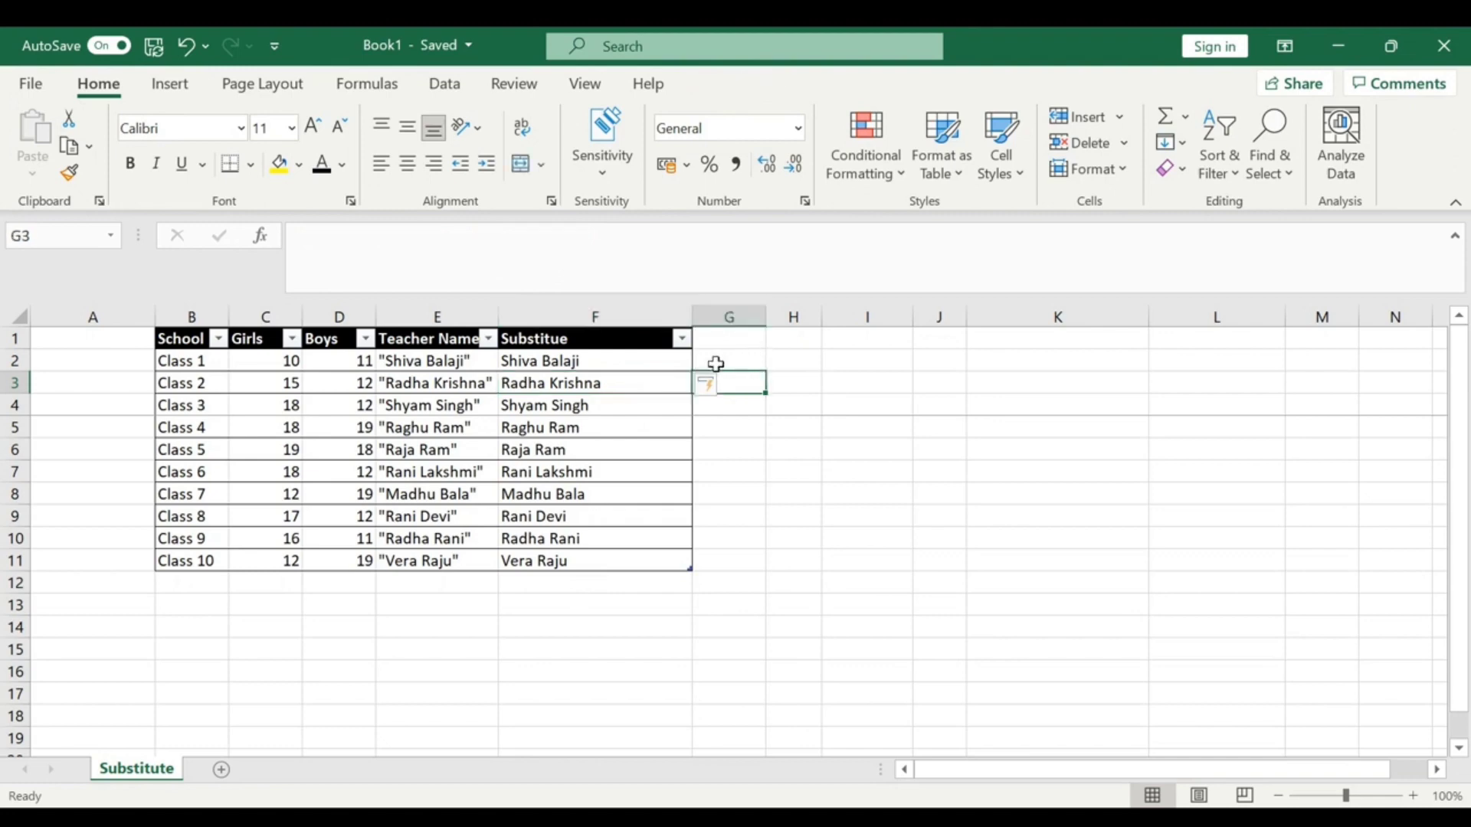
left_click(715, 364)
type("=sU")
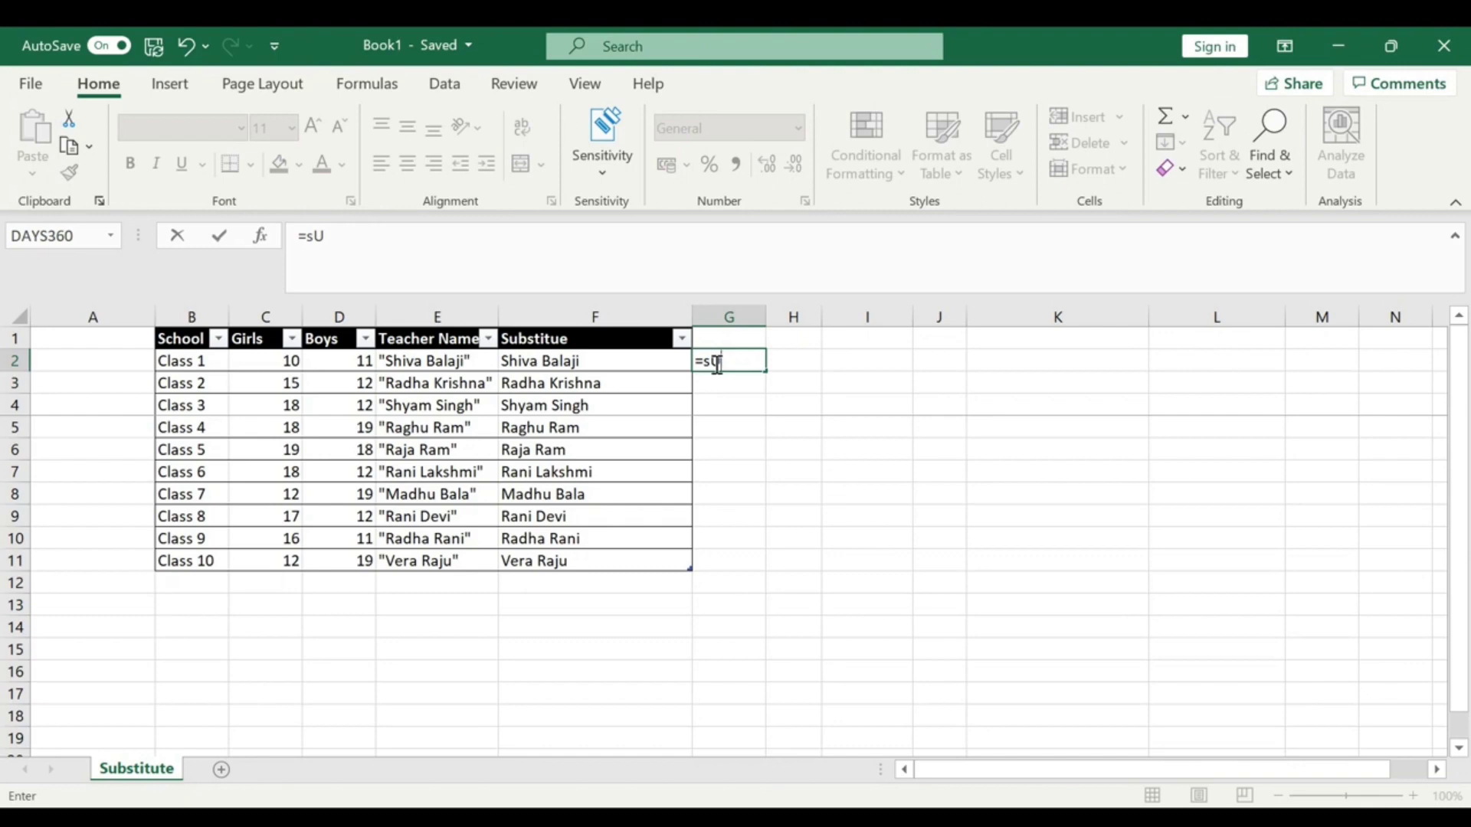
key("Return")
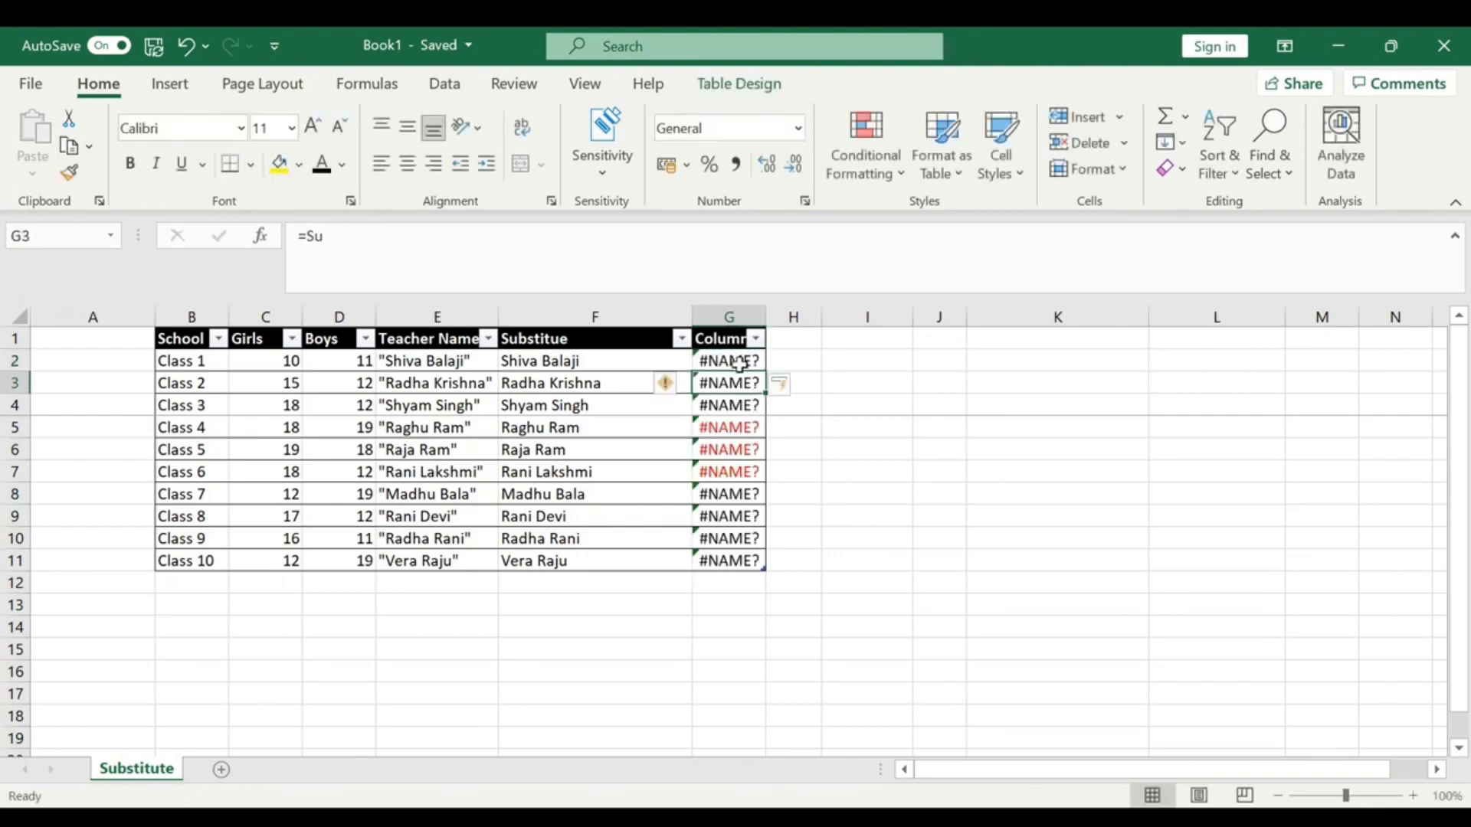
left_click(736, 362)
key("ctrl+z")
key("ctrl+z")
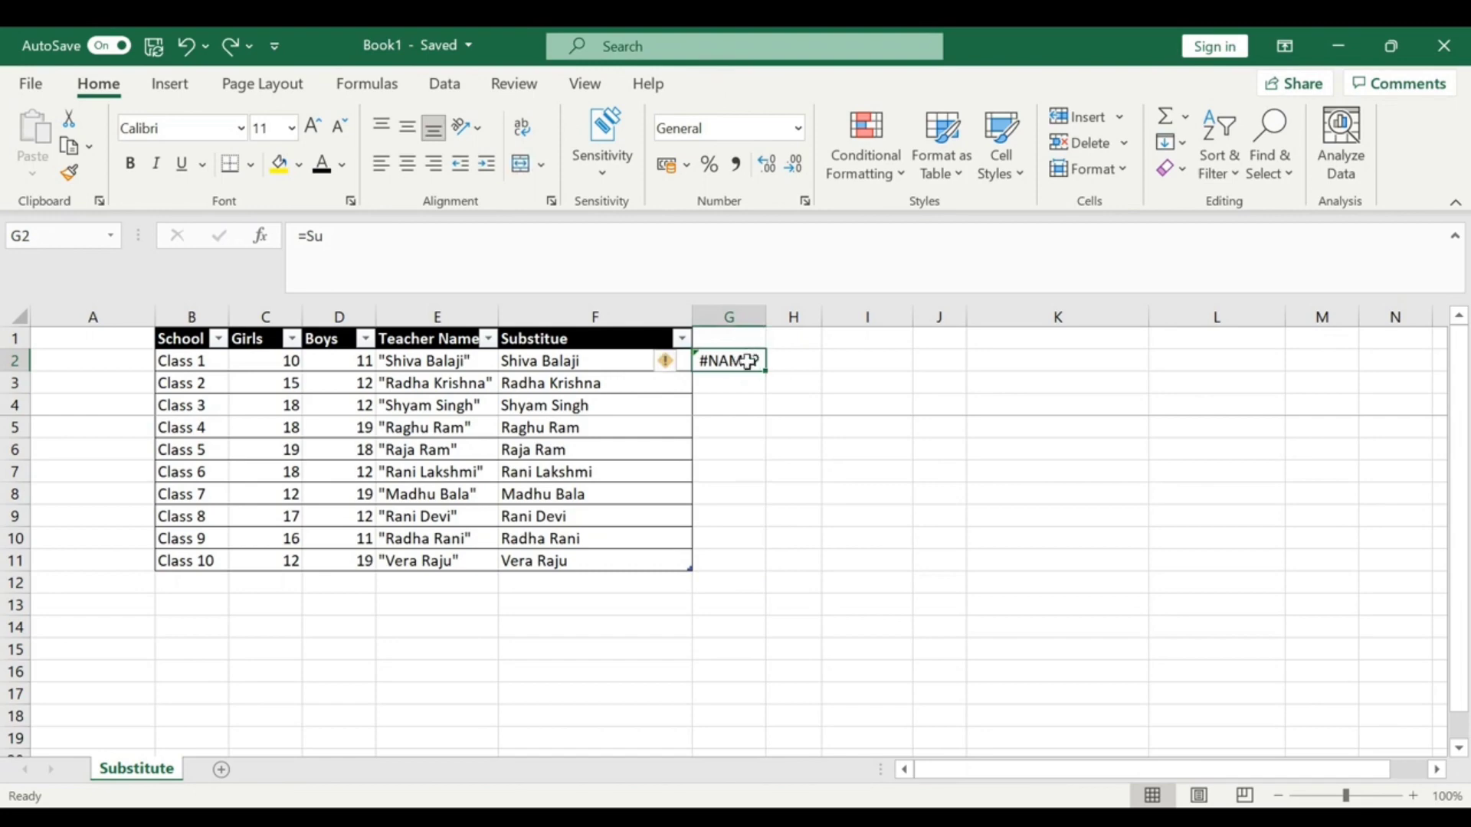
key("BackSpace")
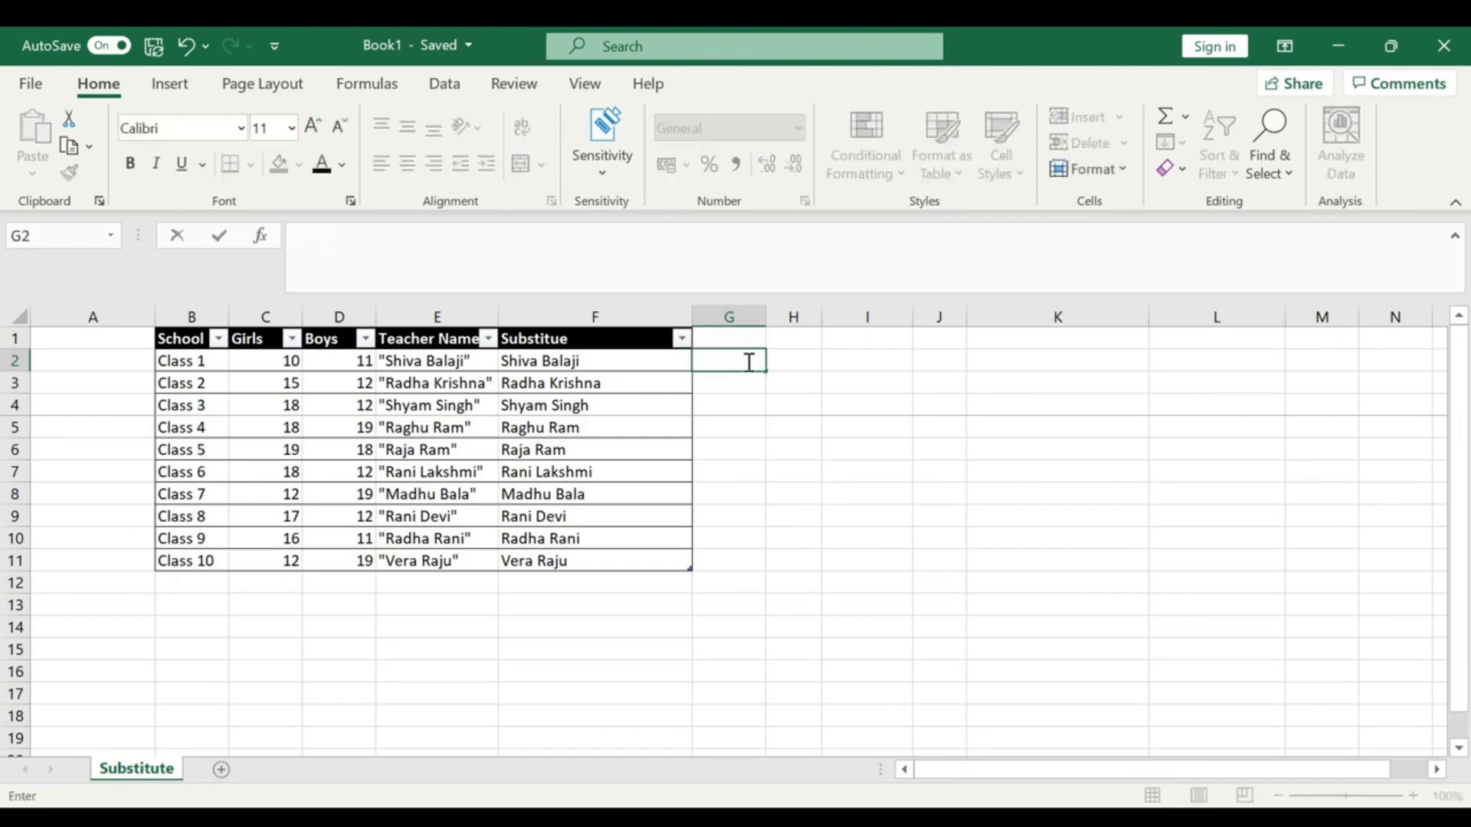
Enter =SUBSTITUTE([@[Teacher Name]],"""","",1) in G2 to remove only the first quotation mark from the teacher names
type("=S")
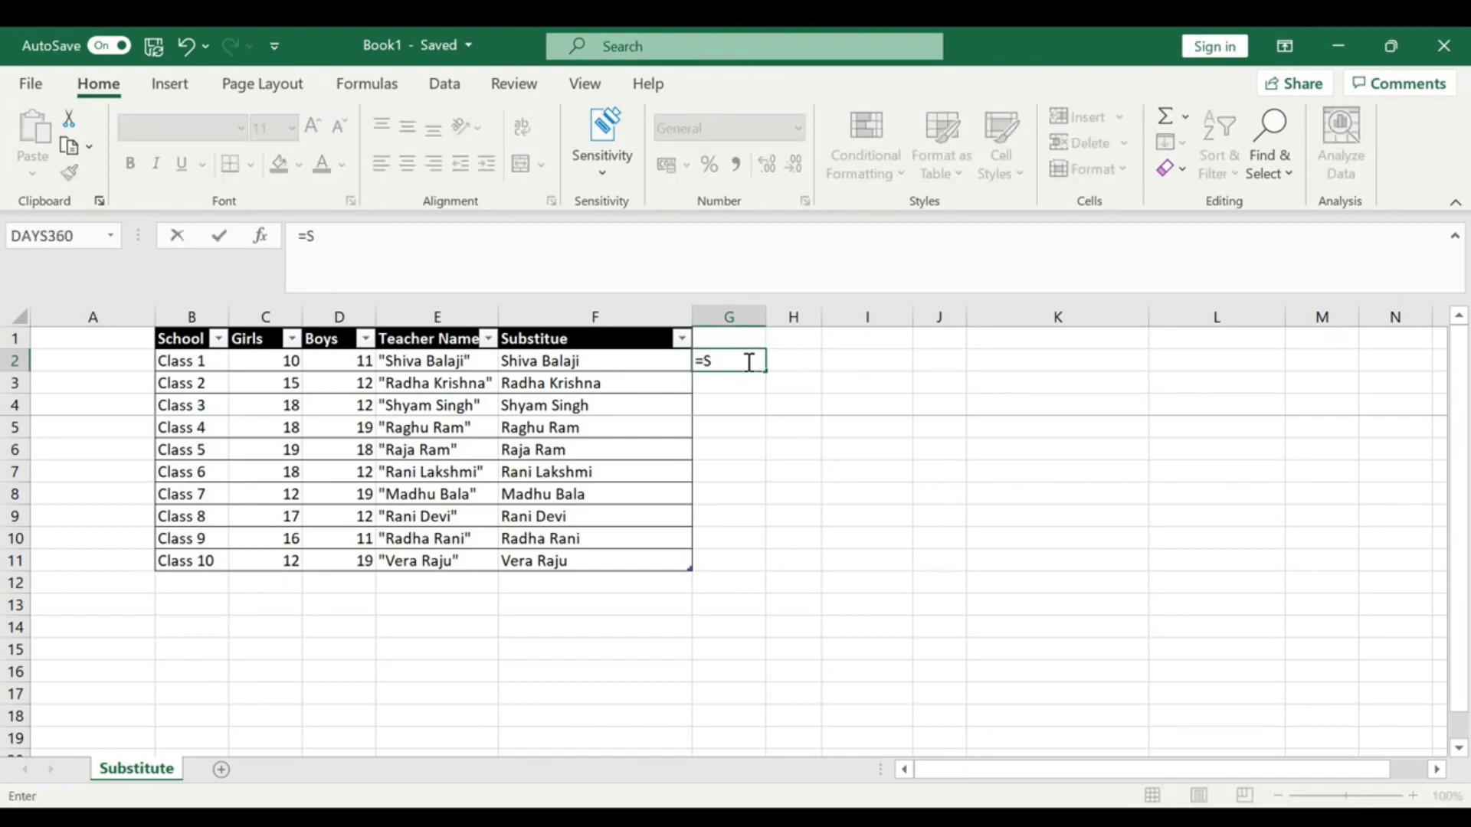
type("UBSTITUTE(")
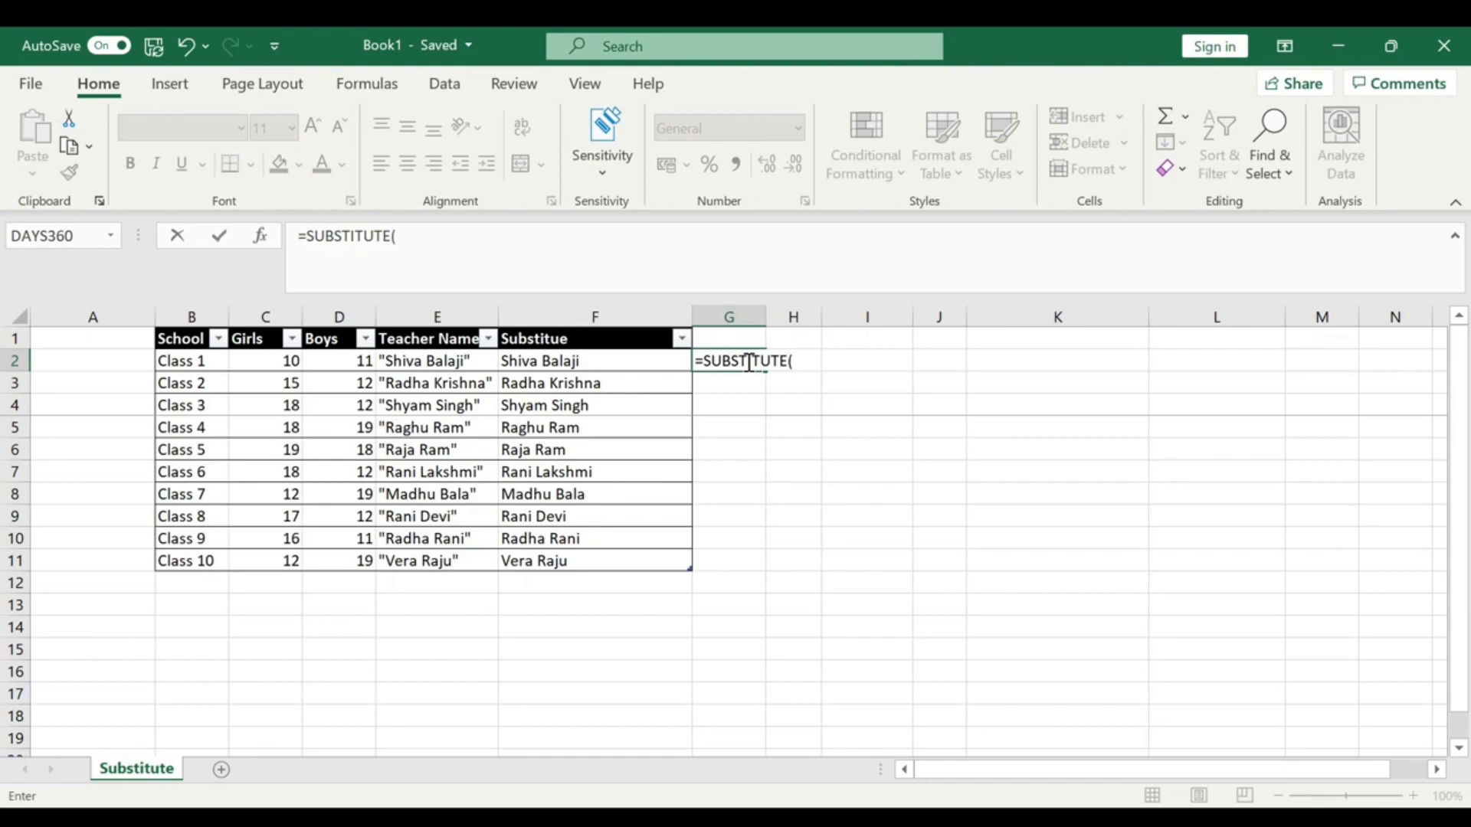
left_click(445, 366)
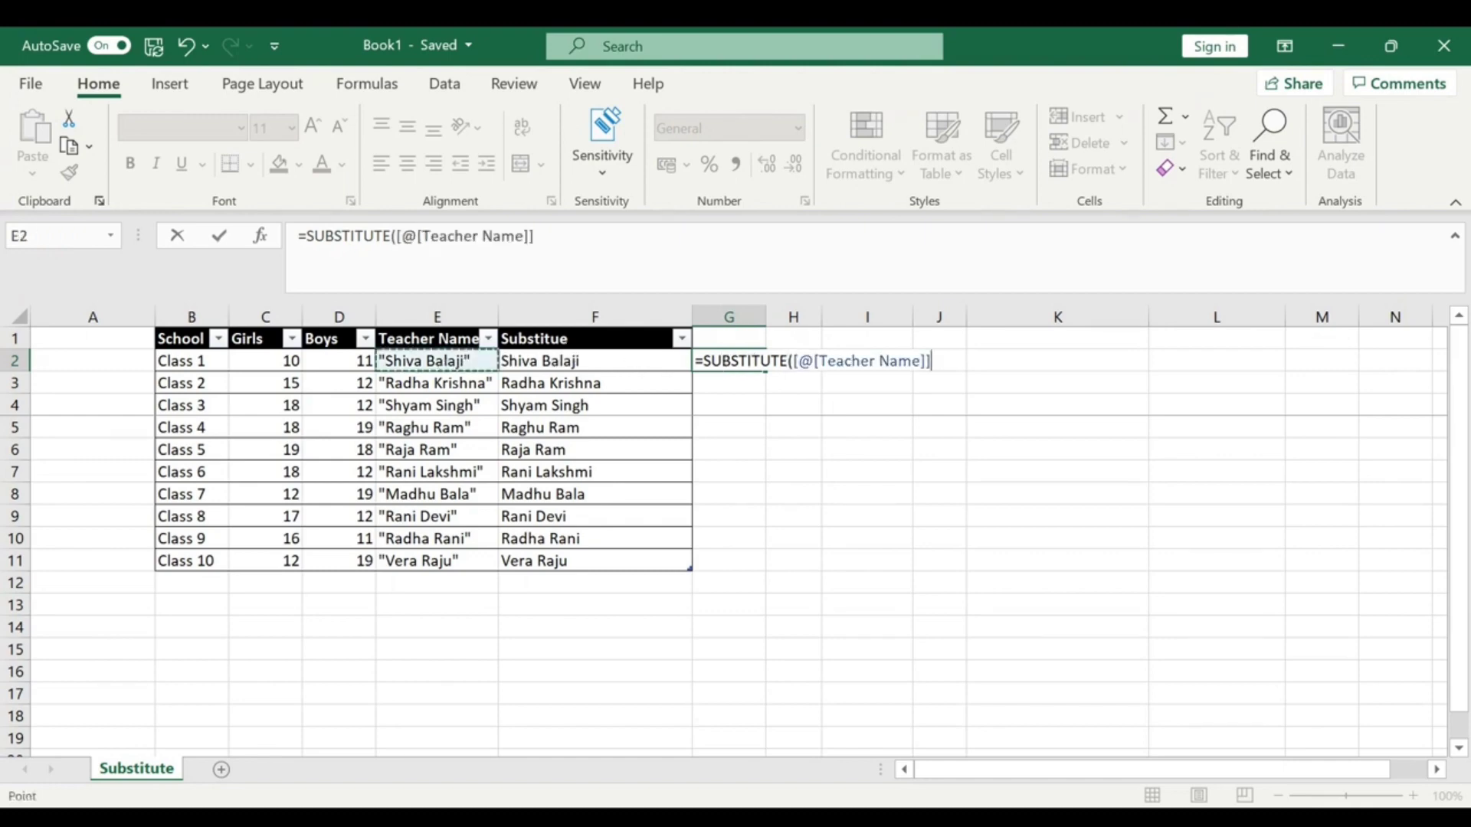
type(",\"")
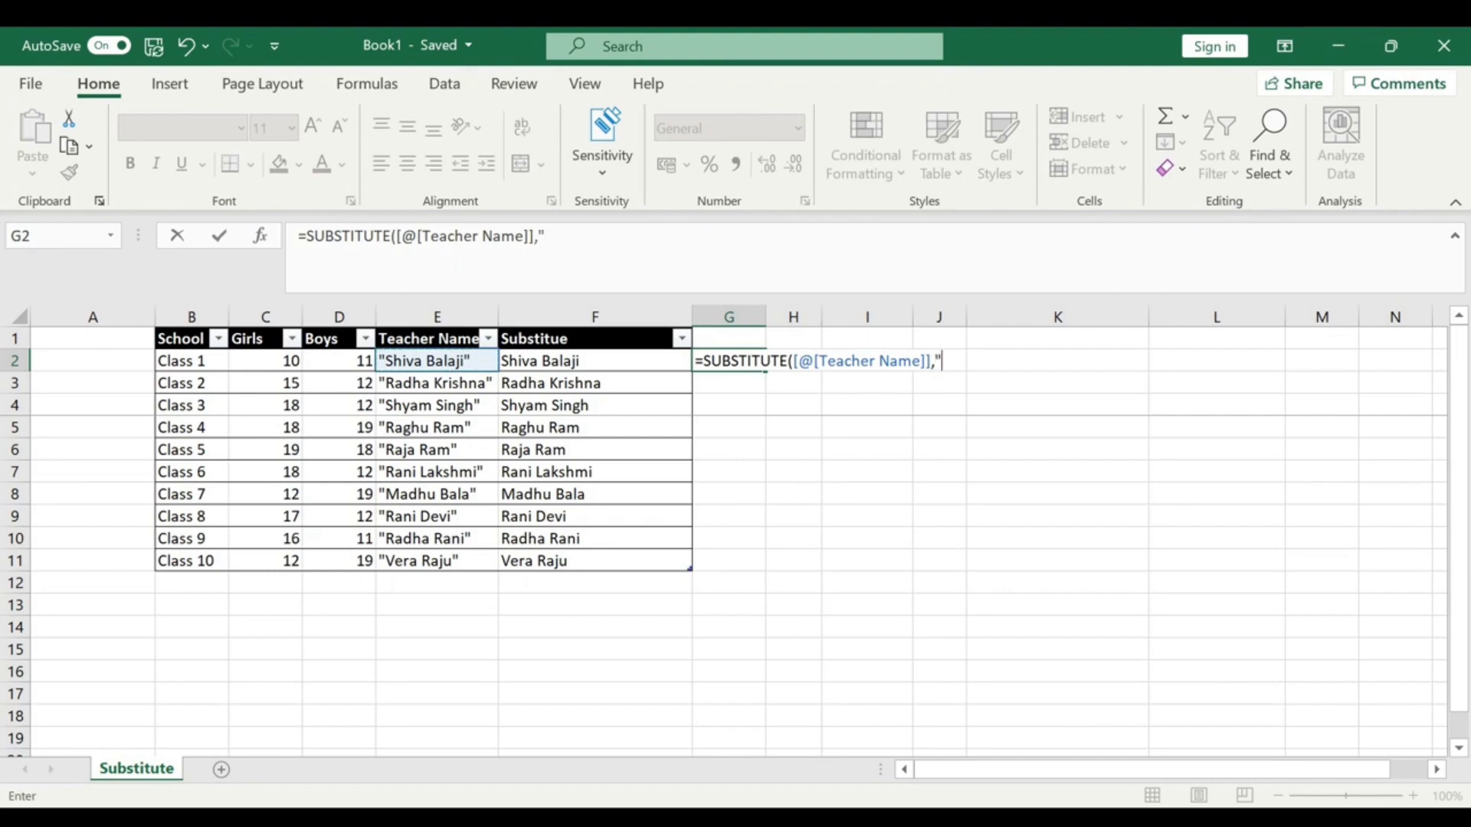
type("\"\"\",\"\",1)")
key("Return")
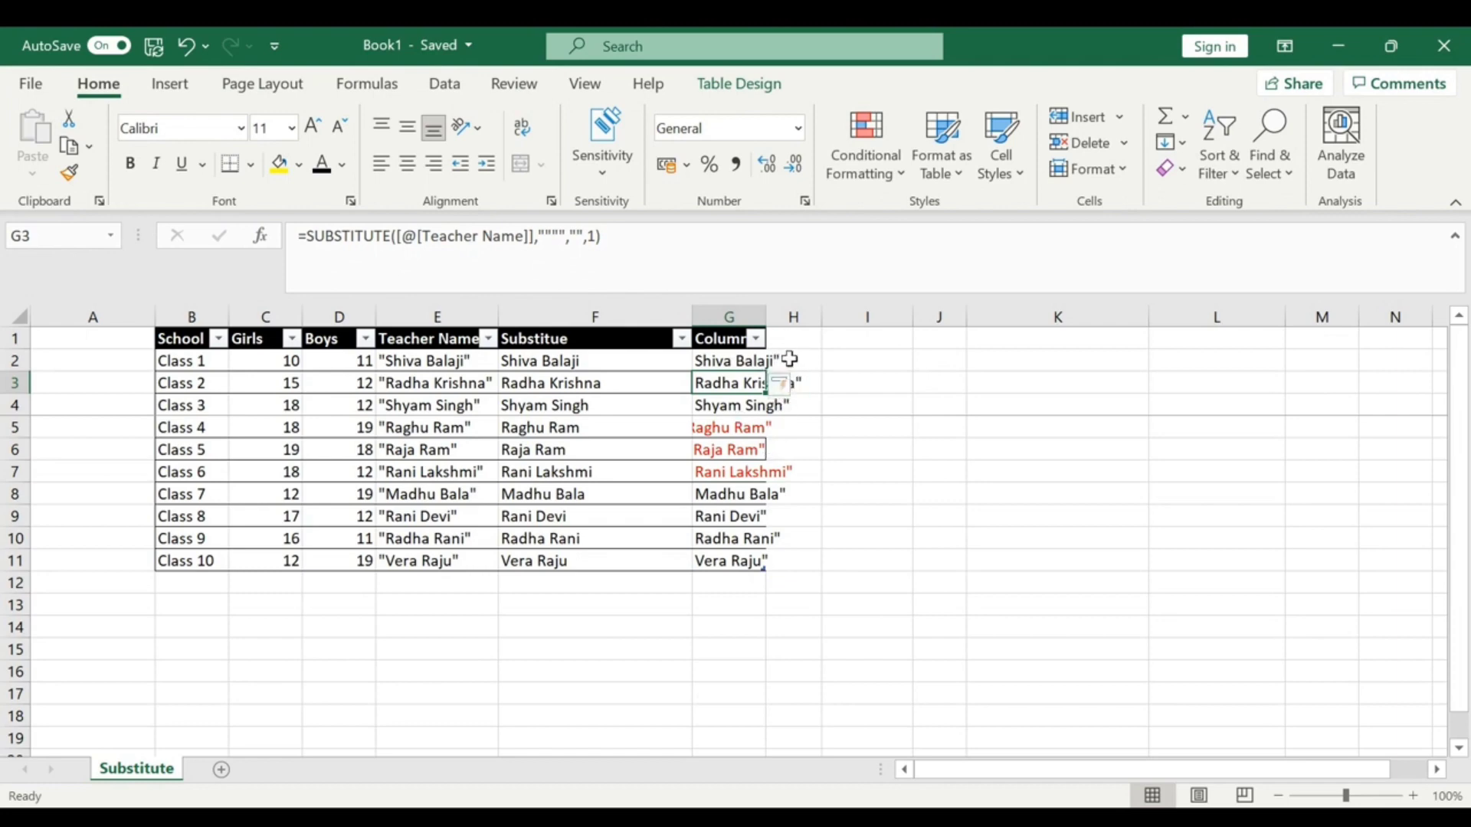
Widen column G to fit its names and start a formula in H2
left_click_drag(766, 324, 824, 325)
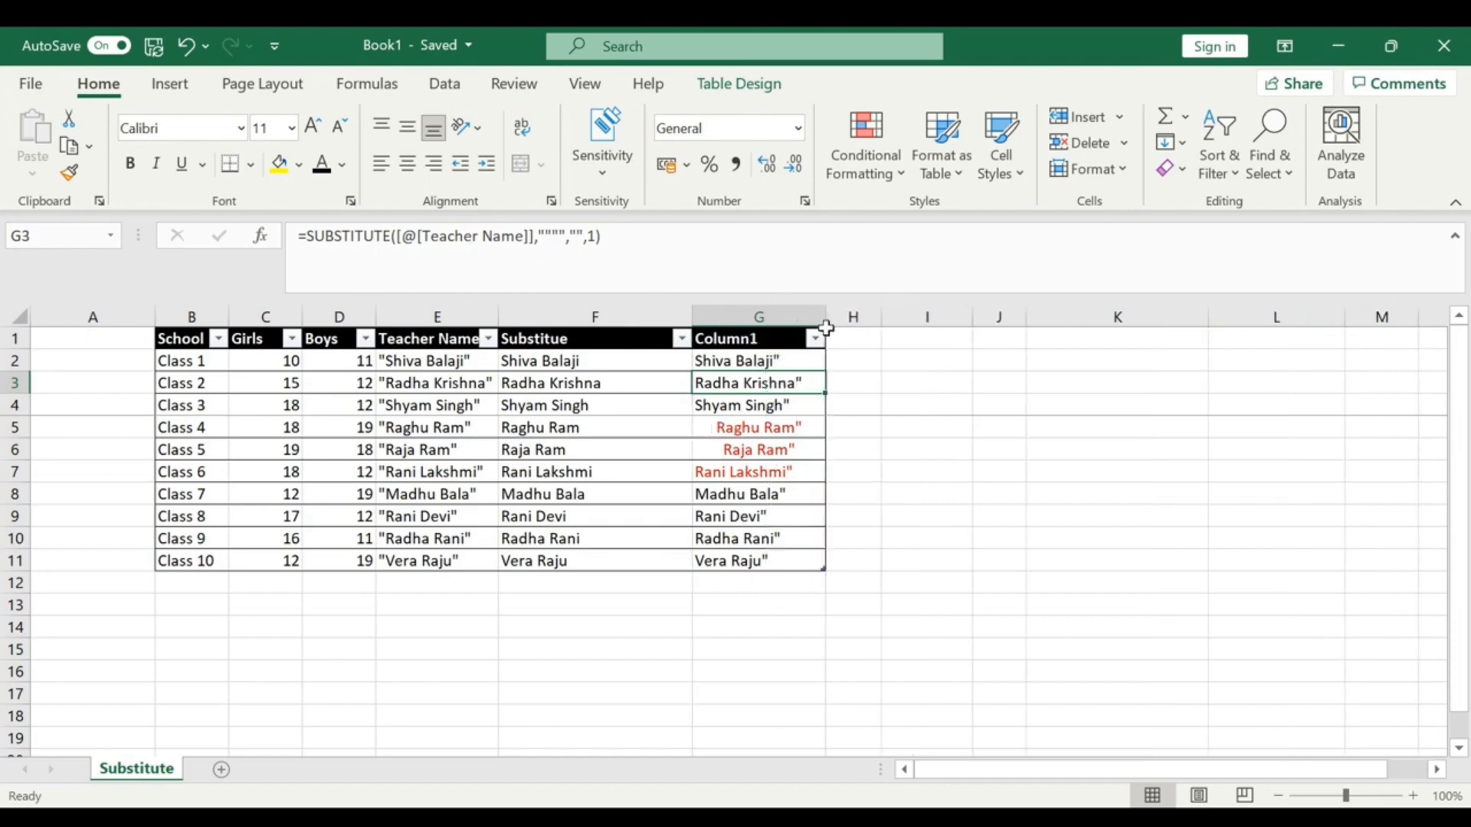
left_click(852, 368)
type("=")
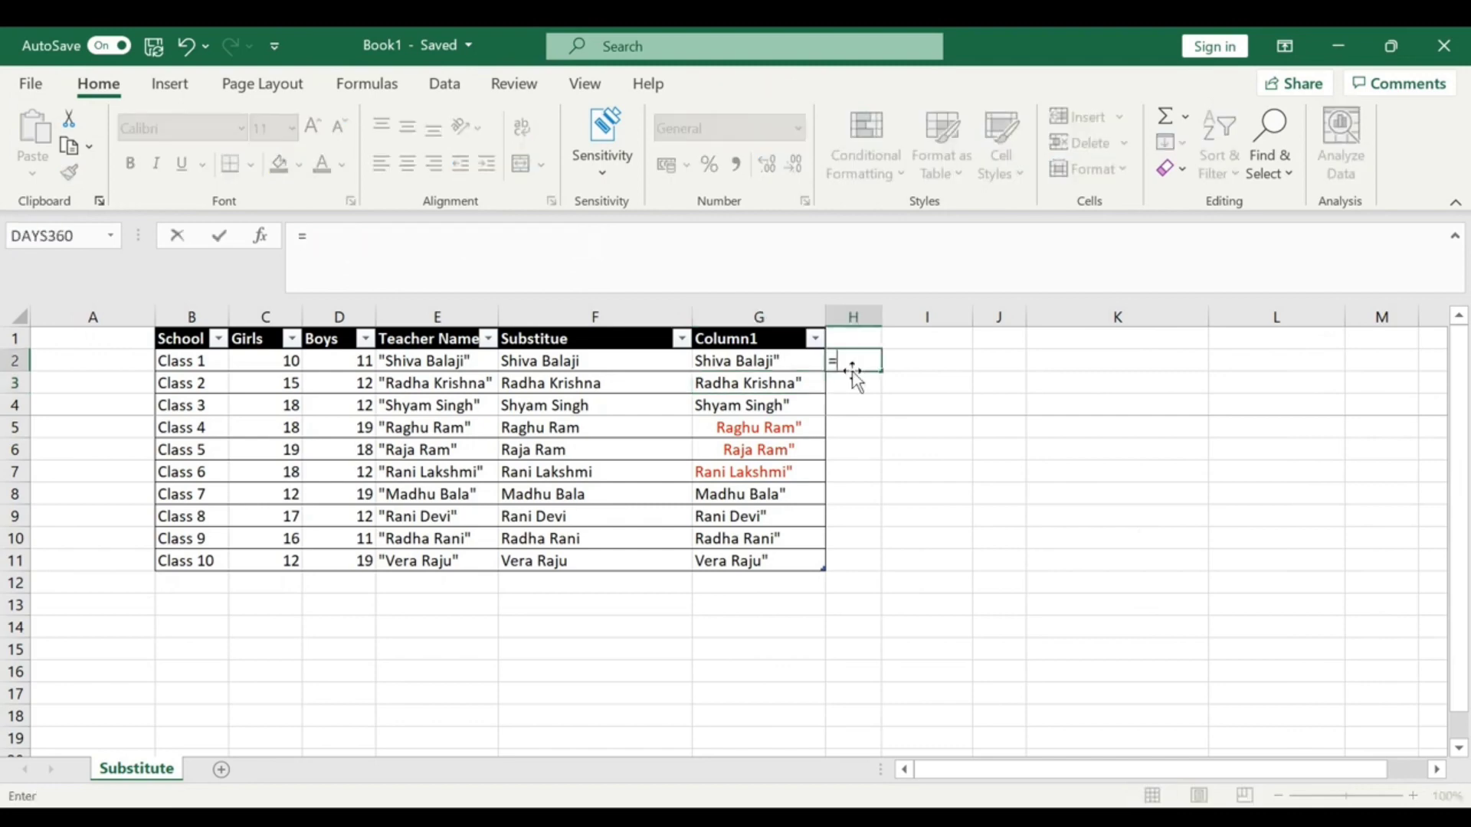
left_click(792, 360)
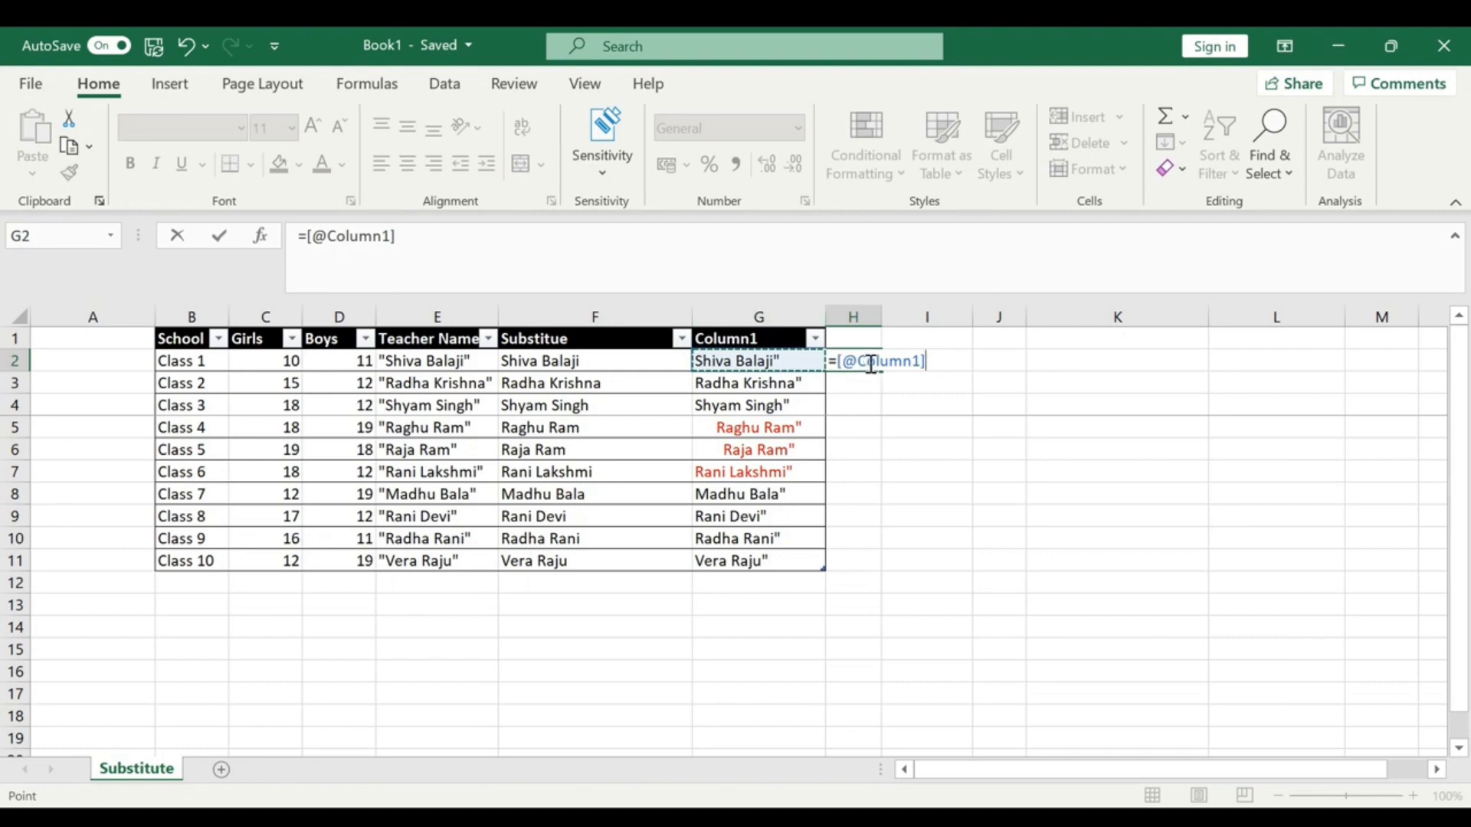
key("BackSpace")
key("BackSpace")
key("BackSpace")
key("BackSpace")
key("BackSpace")
key("BackSpace")
key("BackSpace")
key("BackSpace")
key("BackSpace")
key("BackSpace")
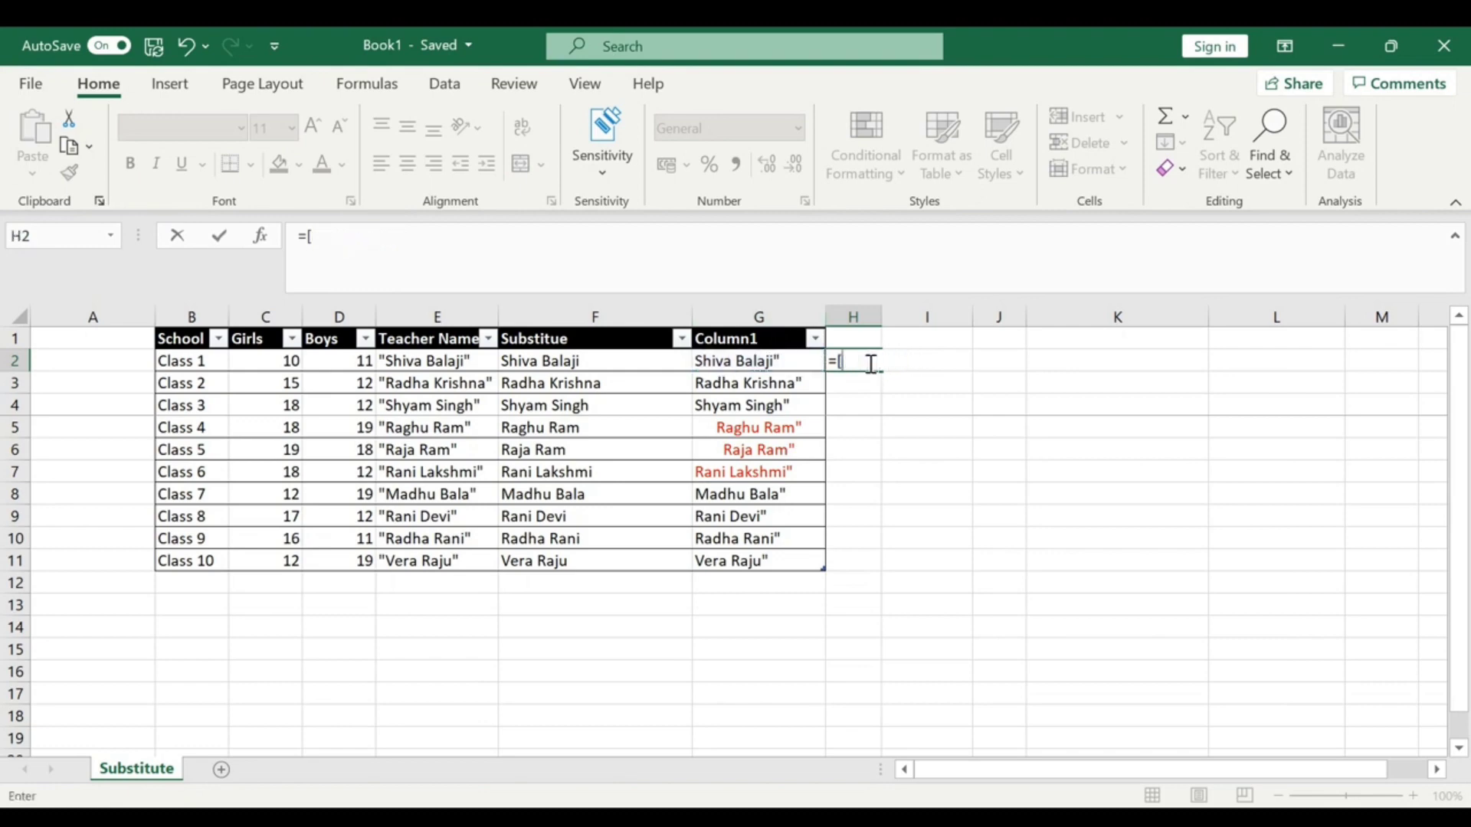
Complete the H2 formula as =SUBSTITUTE([@[Teacher Name]],"""","",2) to remove only the second quotation mark
type("SUBSTITUTE(")
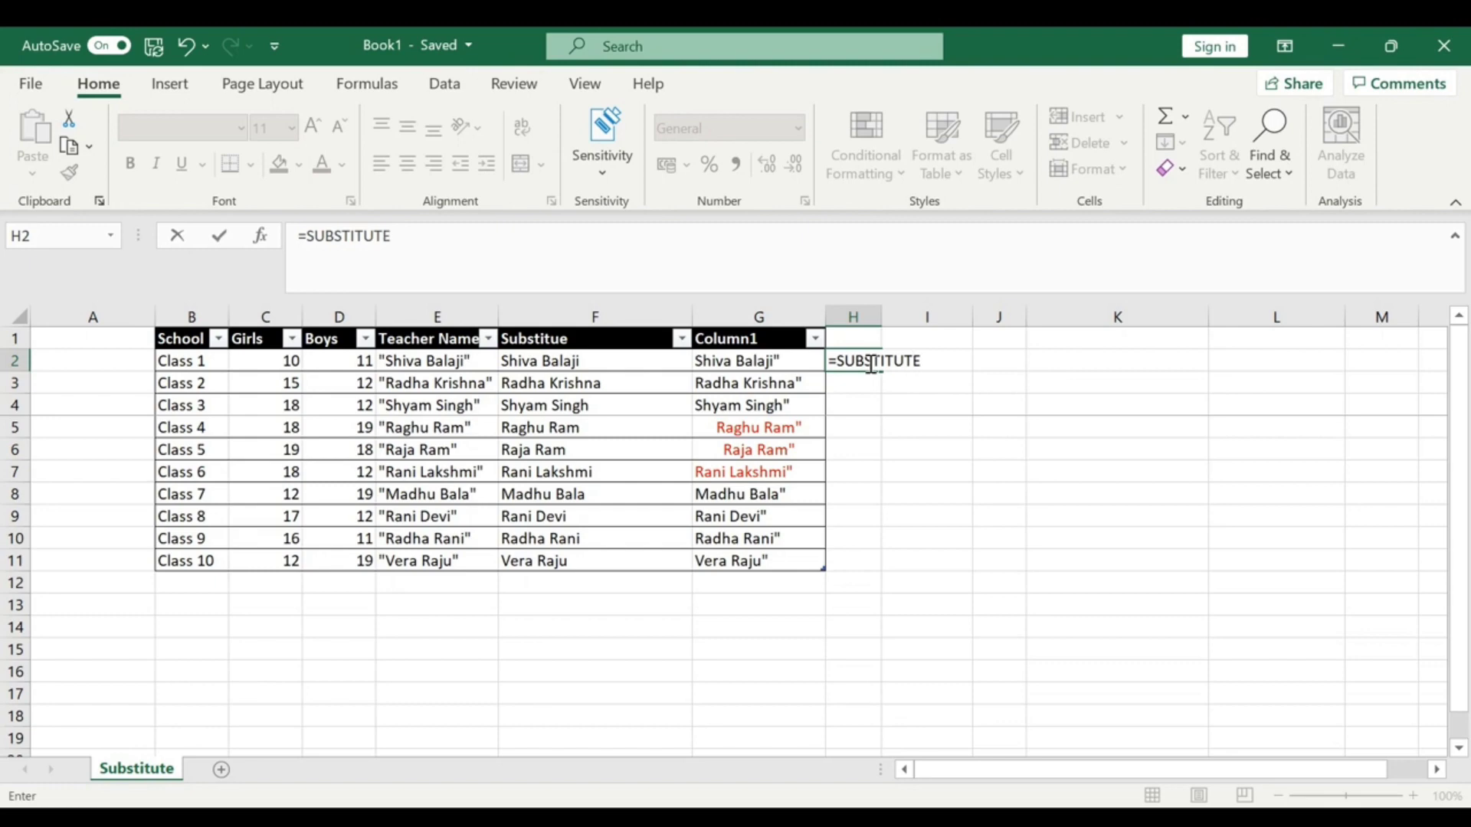
left_click(450, 362)
type(",")
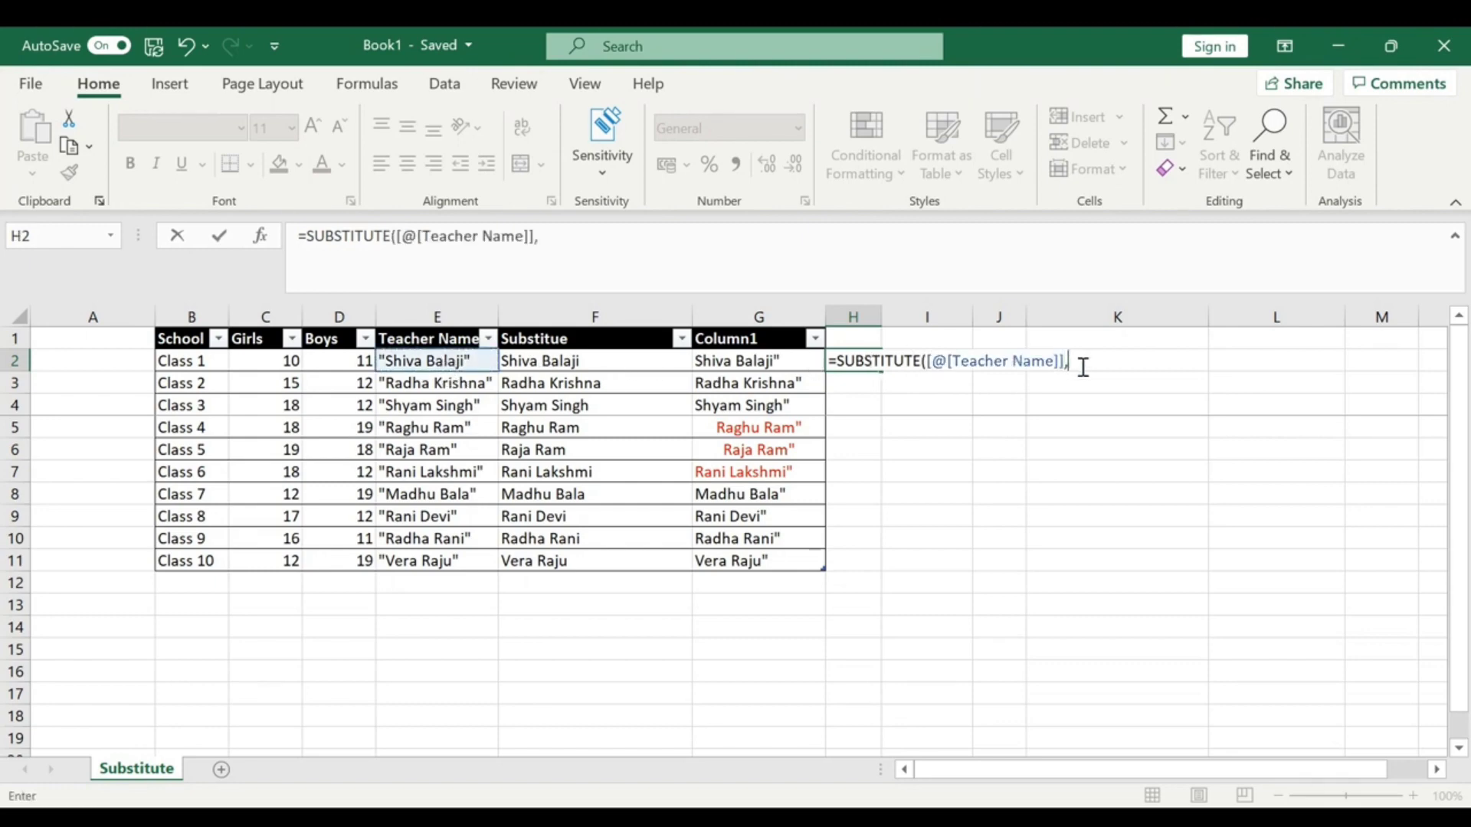
type("\"\"\"\",\"\",2)")
key("Return")
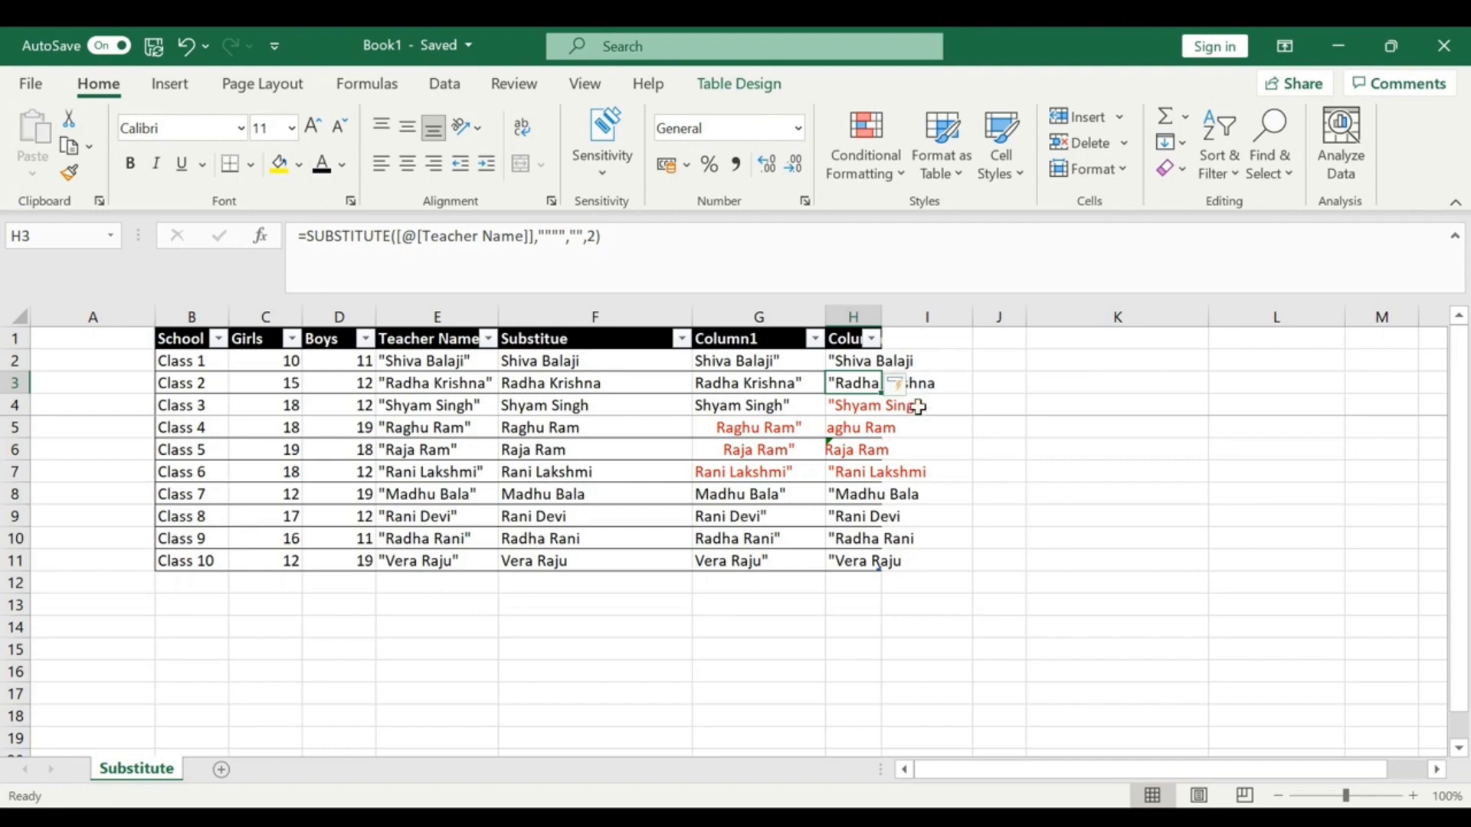
Review the SUBSTITUTE formulas in columns F, G and H, and widen column H to fit its names
left_click(583, 361)
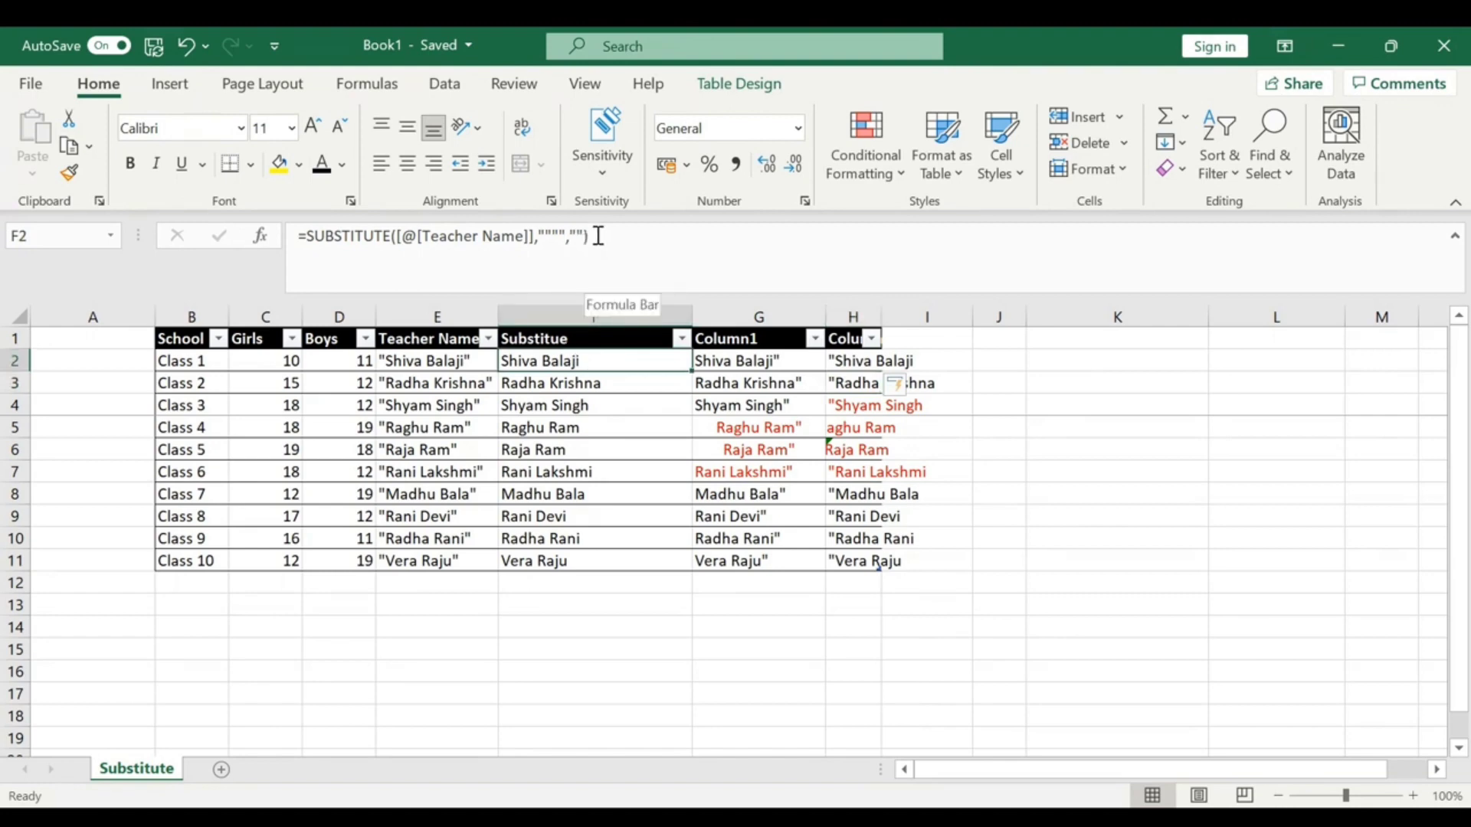
left_click(756, 408)
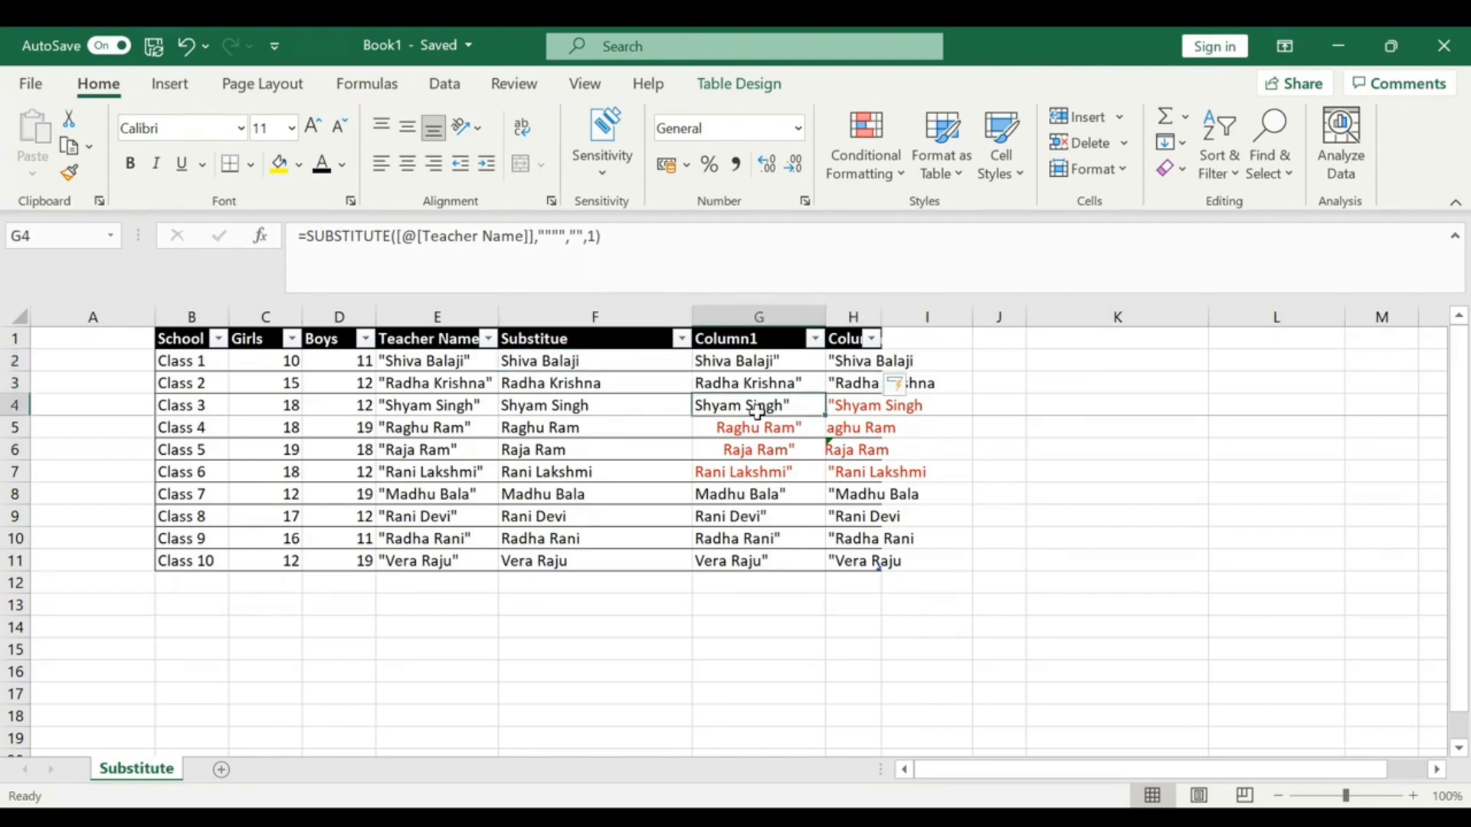
left_click(739, 377)
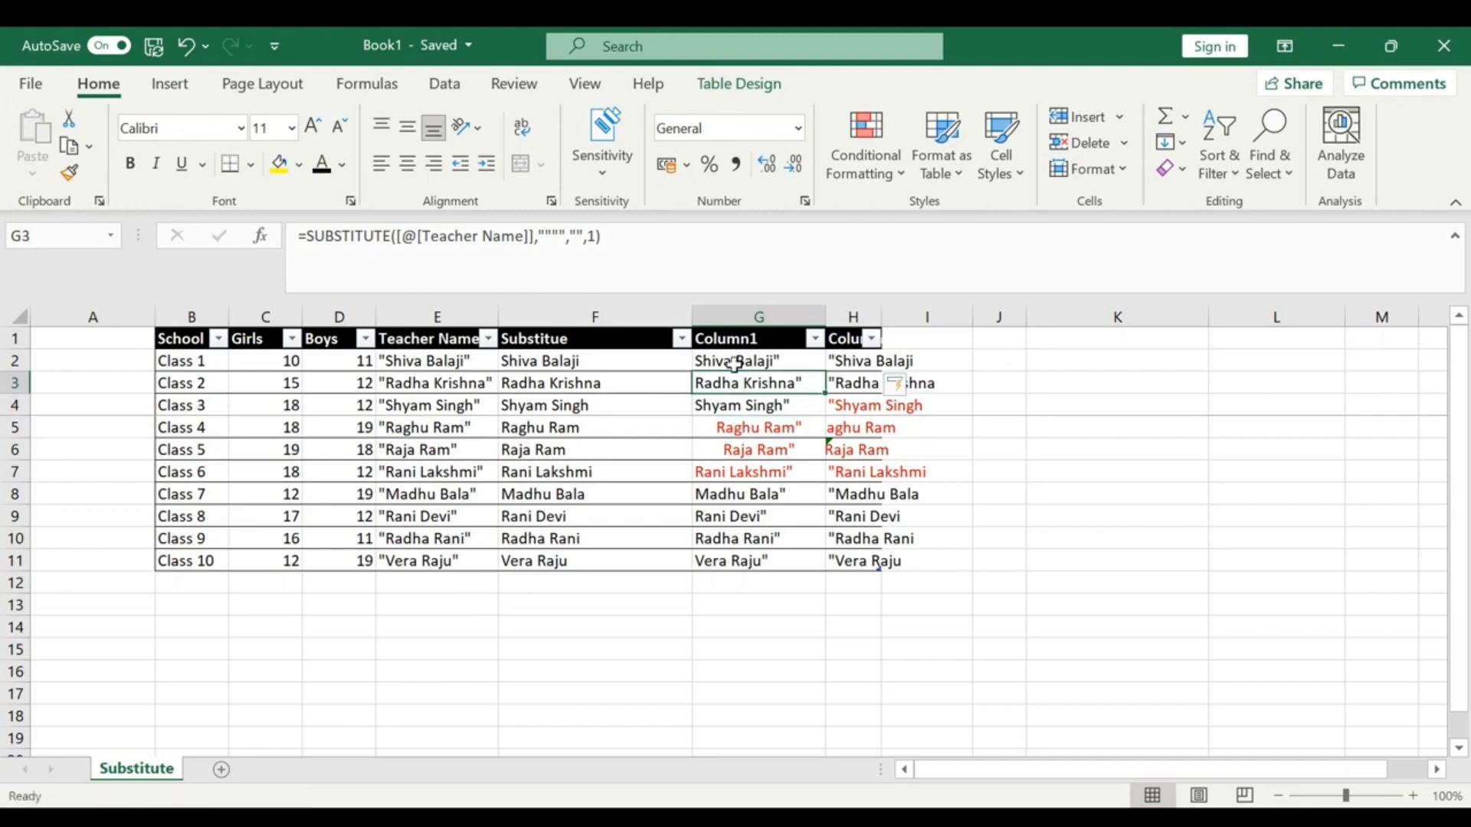
left_click(736, 362)
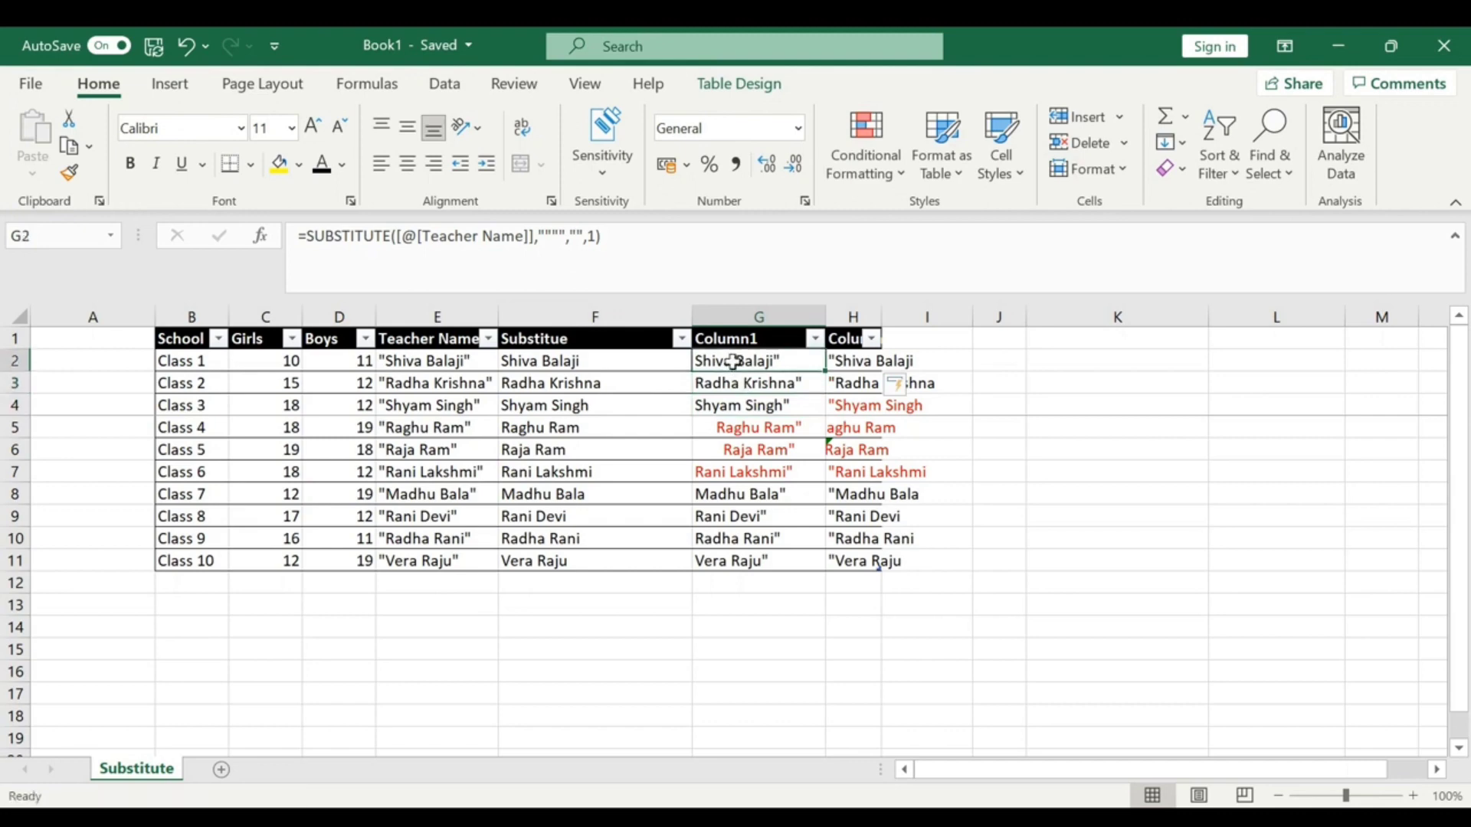
left_click(927, 361)
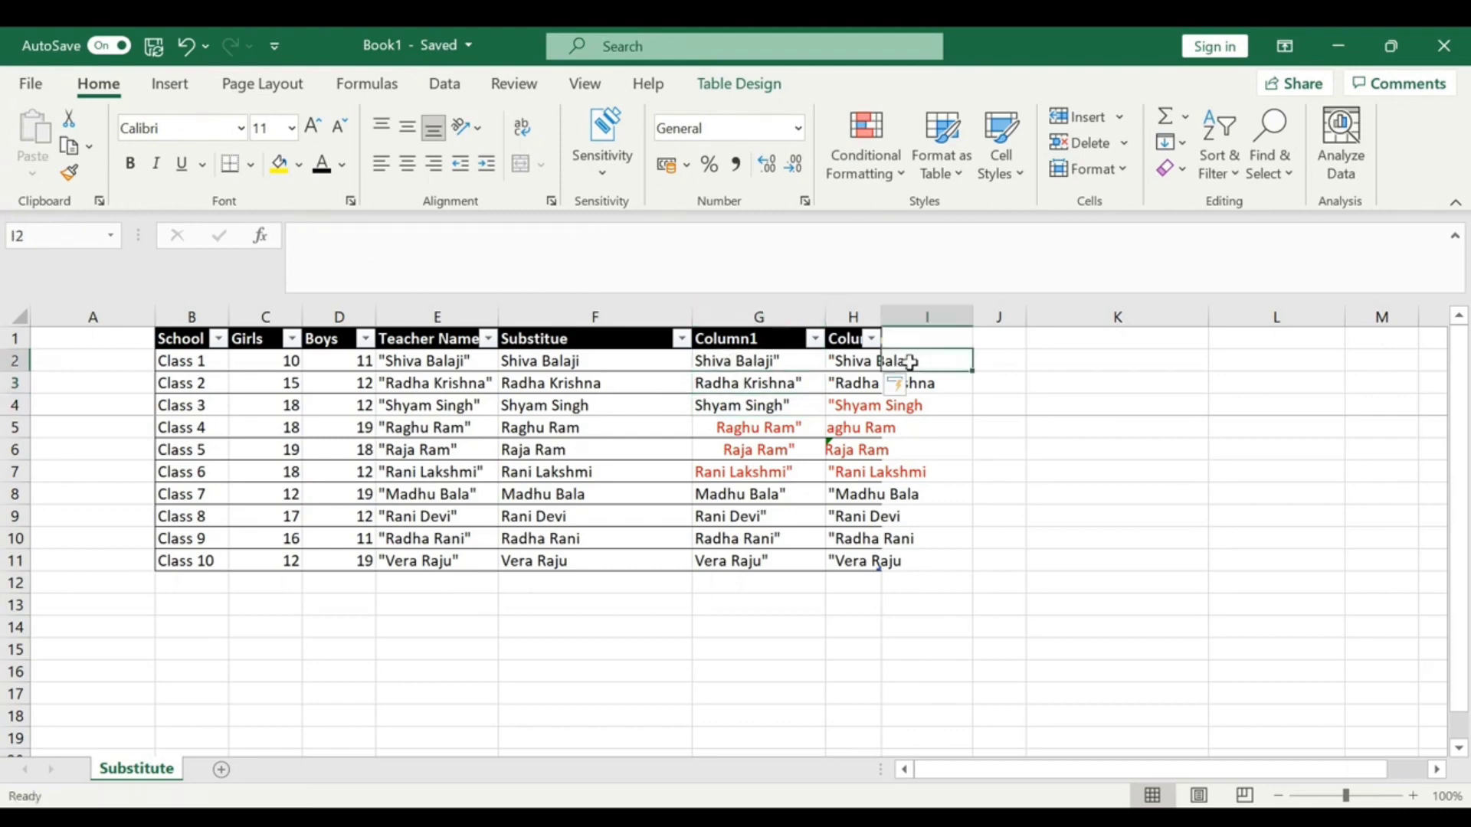
left_click(855, 364)
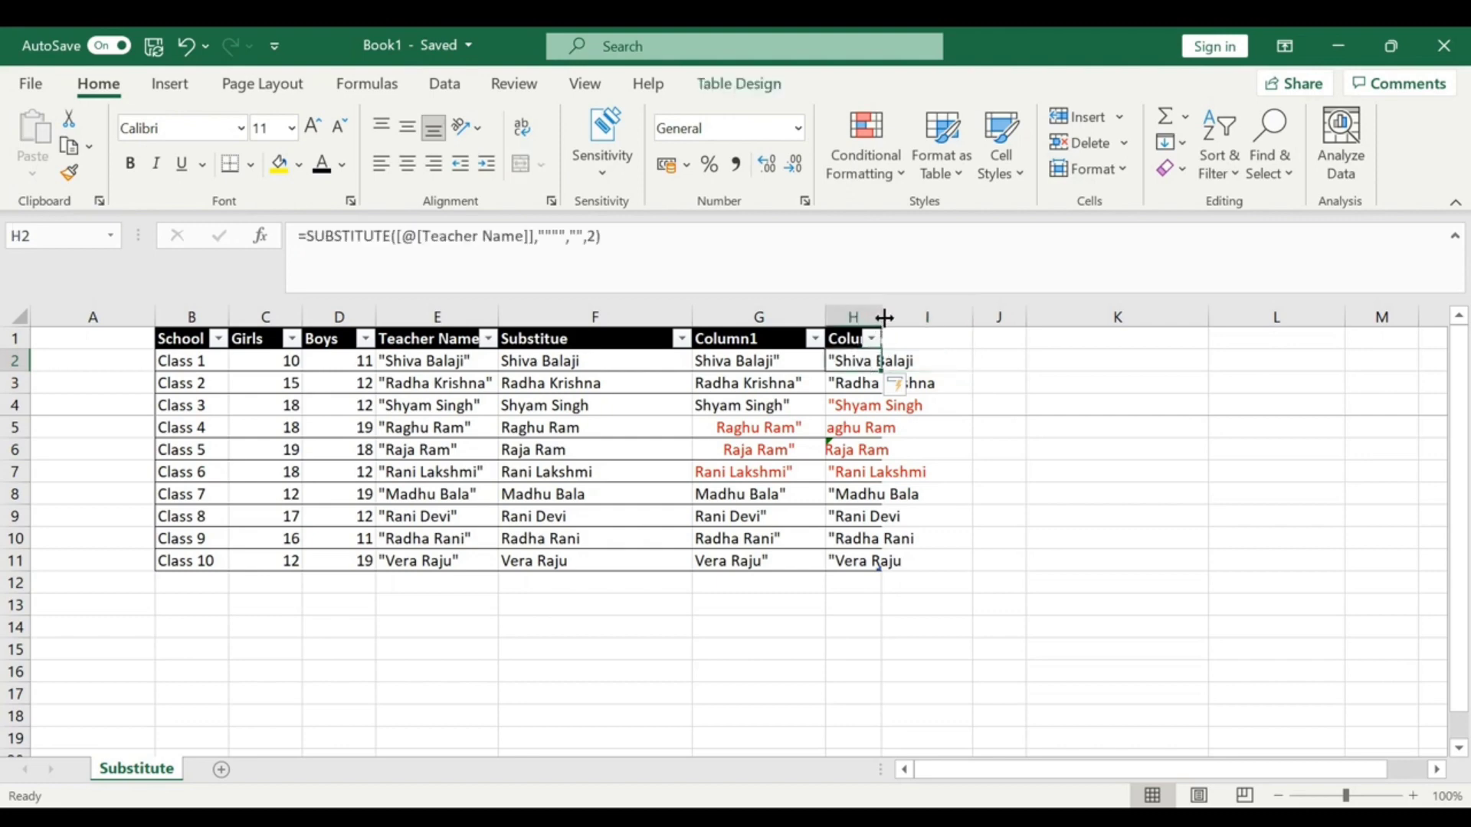
left_click_drag(880, 317, 951, 319)
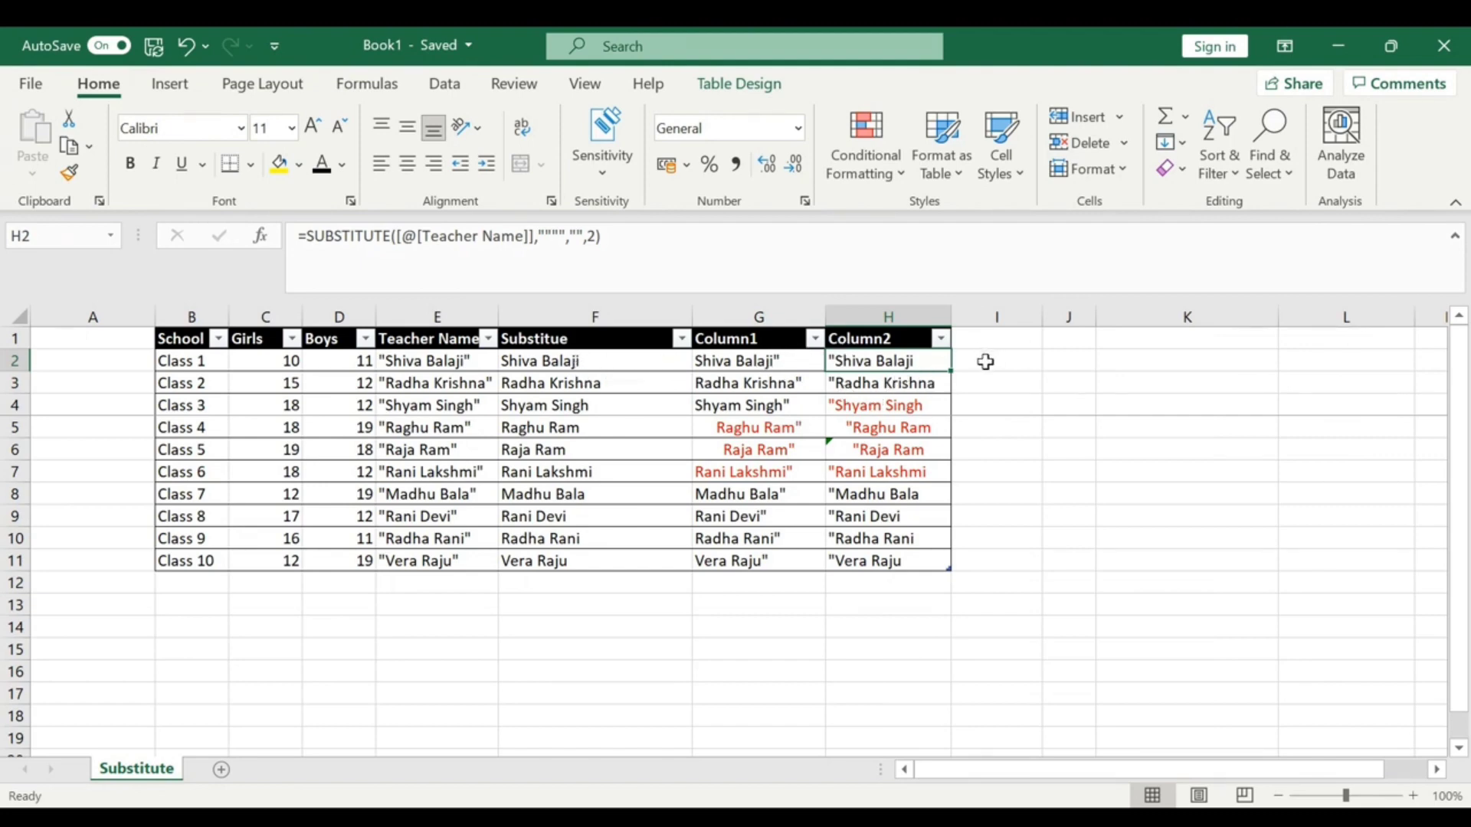
Start a SUBSTITUTE formula in I2 with the row's Teacher Name as the text argument
left_click(983, 358)
type("=SUBS")
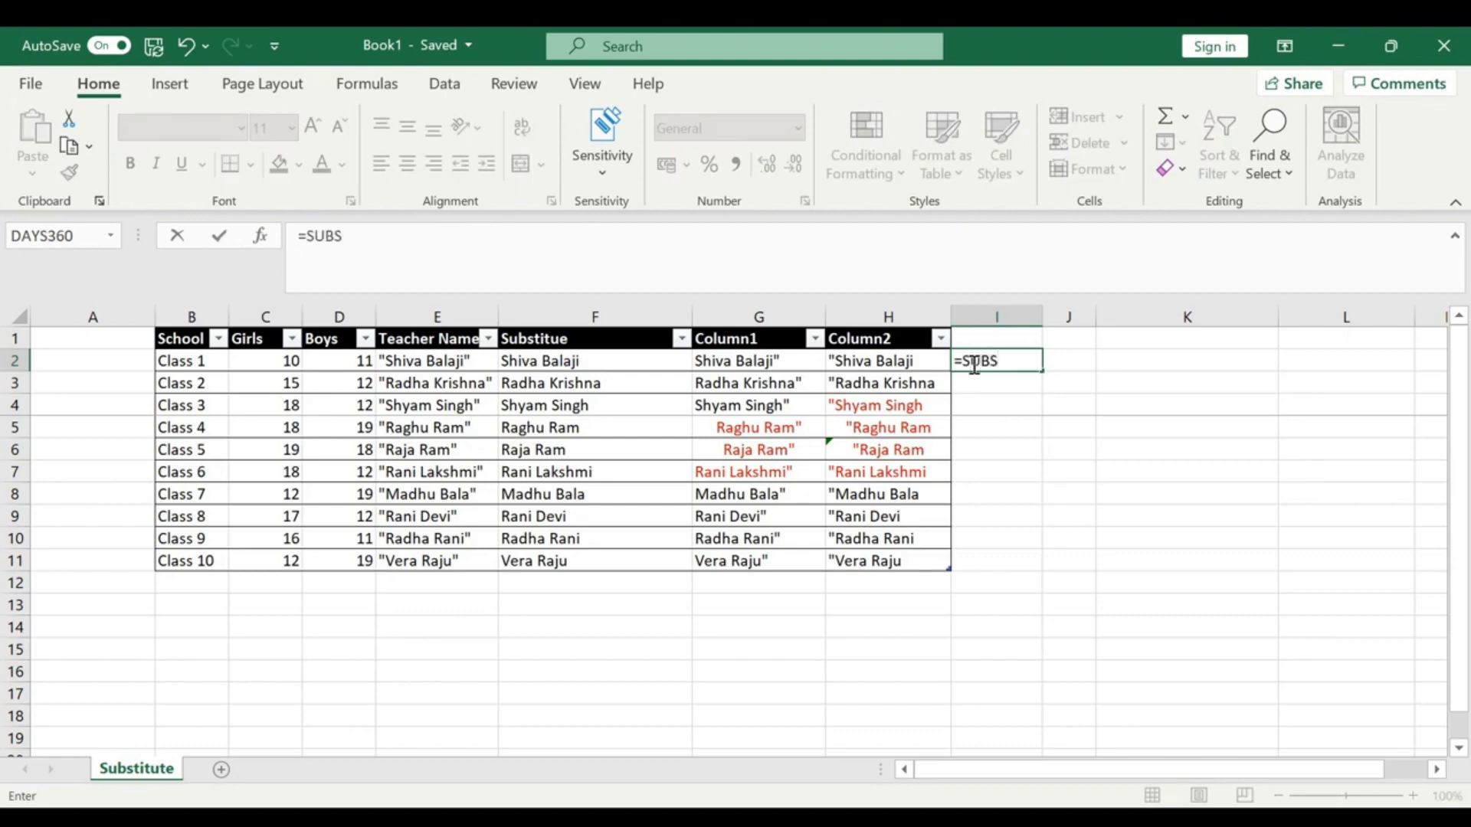
type("TITUTE(")
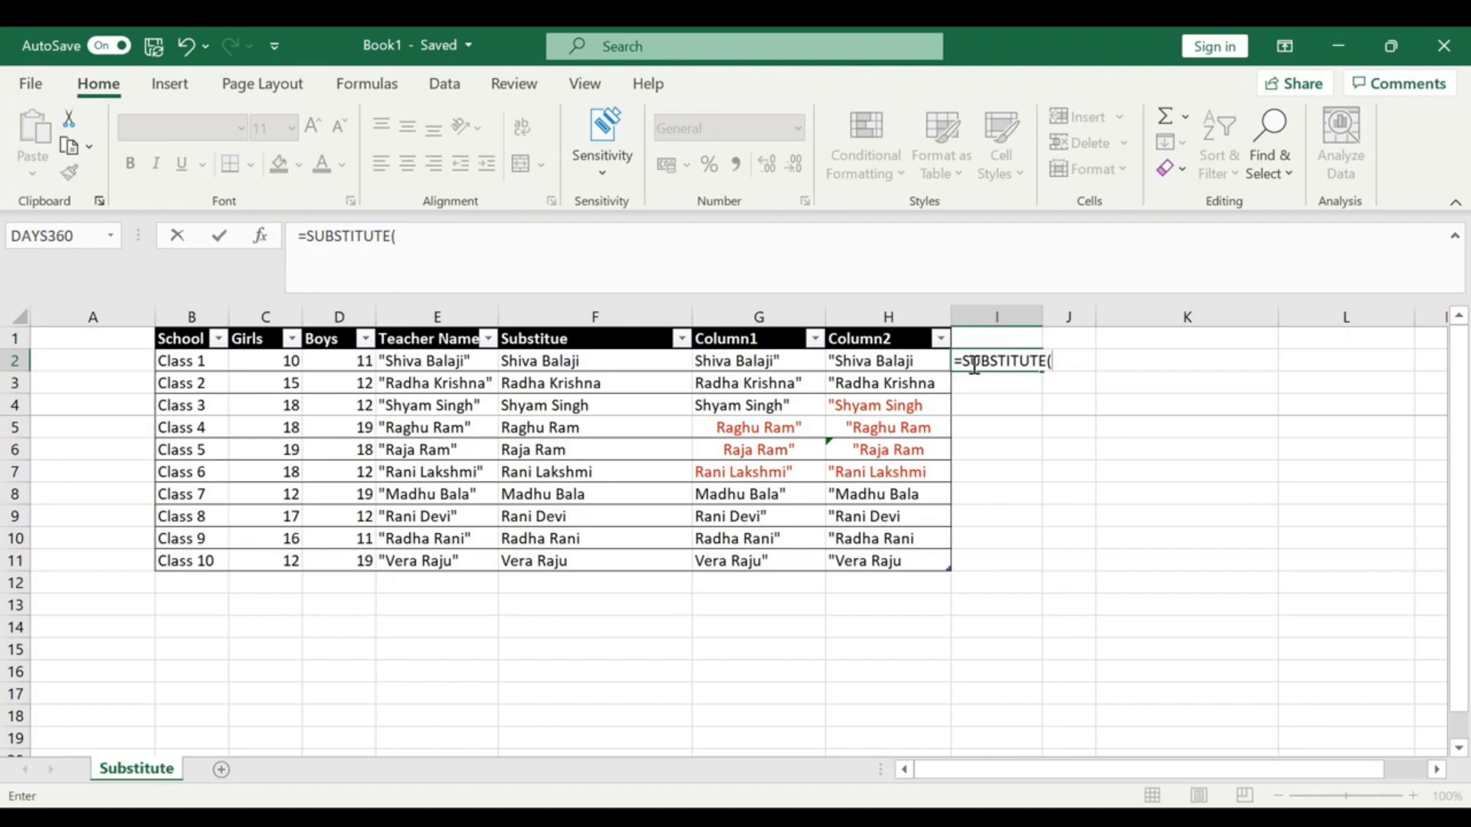
left_click(459, 360)
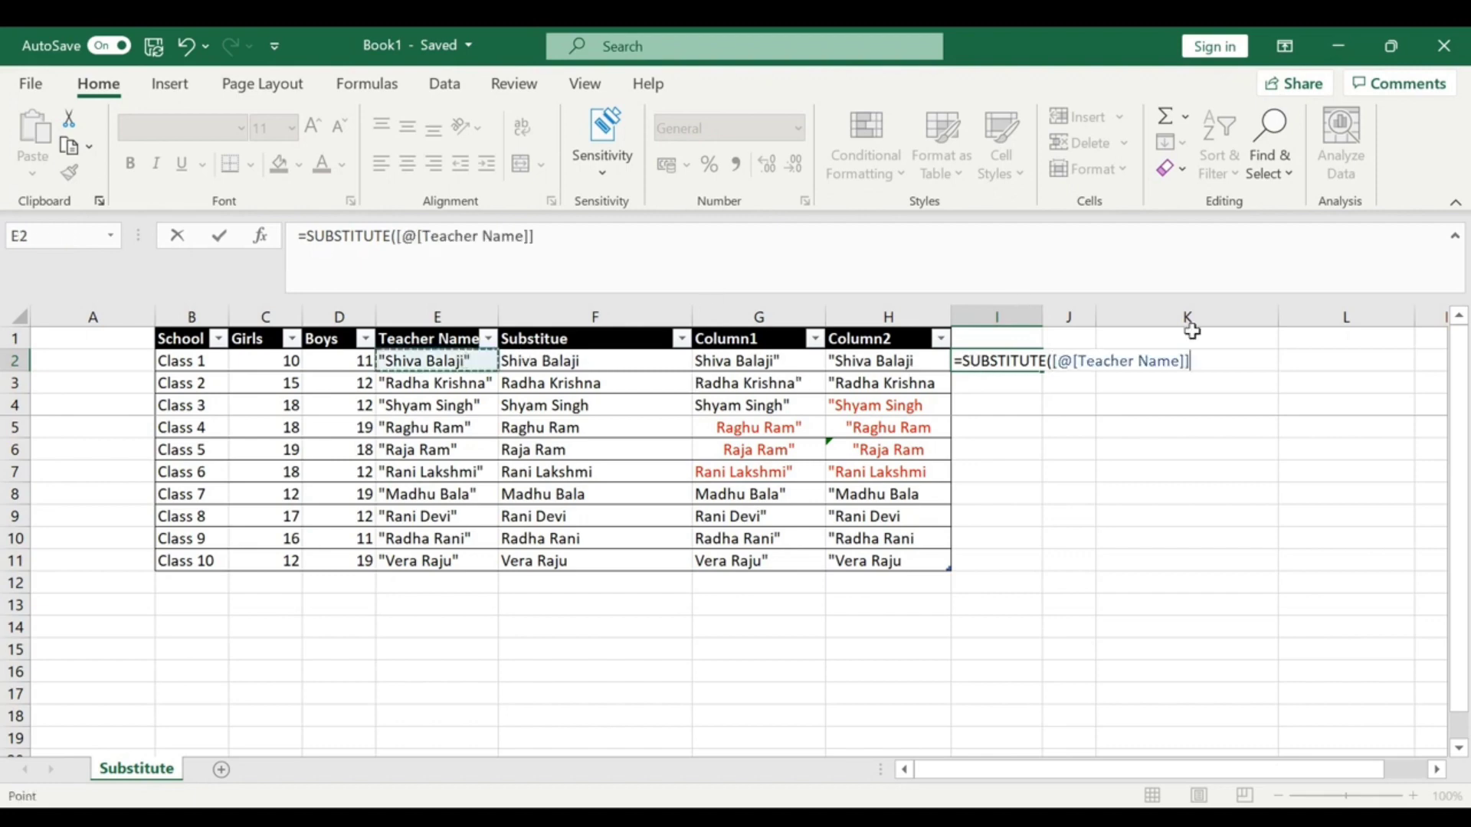
type(",")
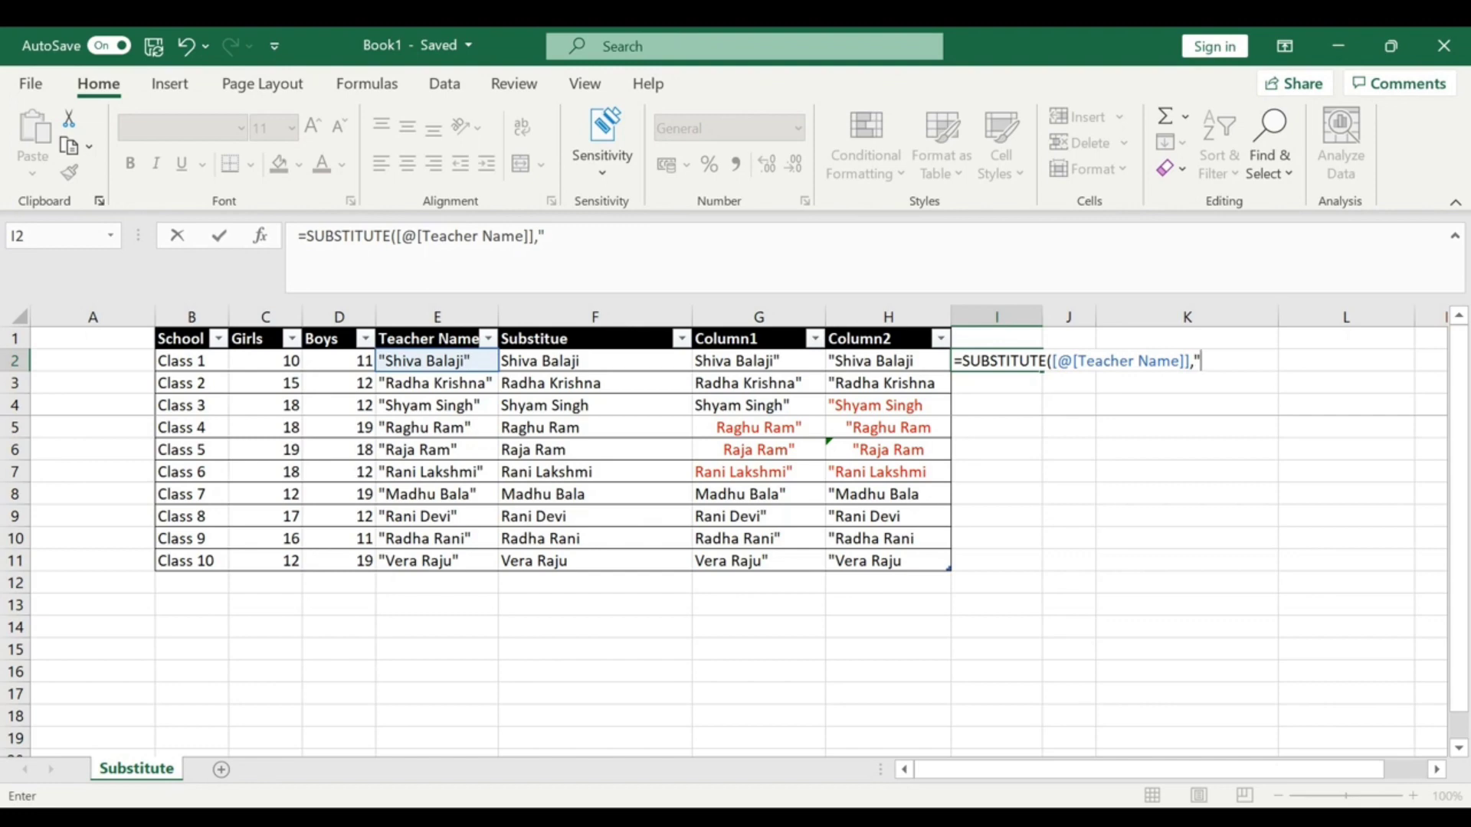
type("\"\"")
key("Return")
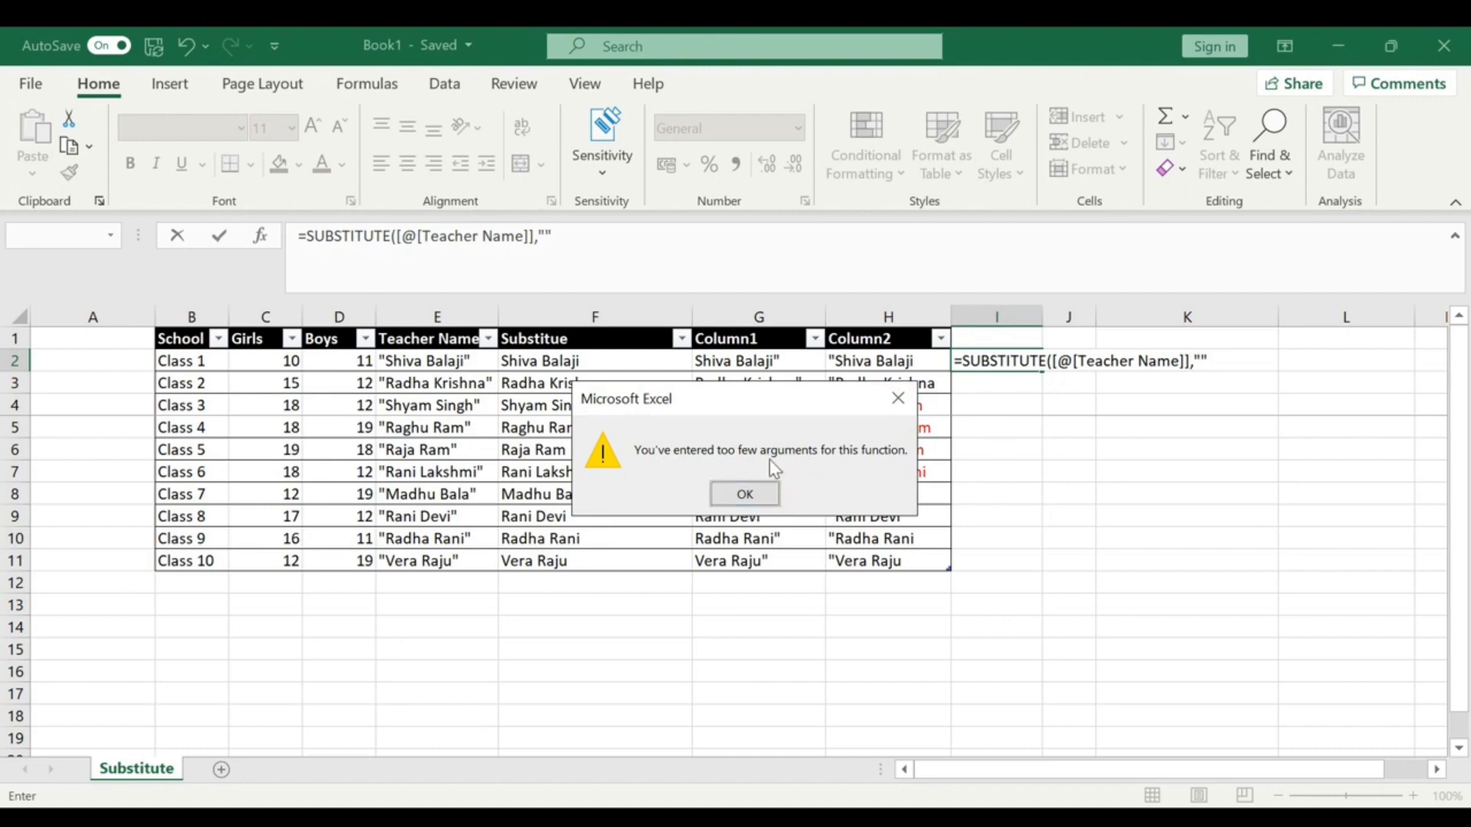
left_click(744, 494)
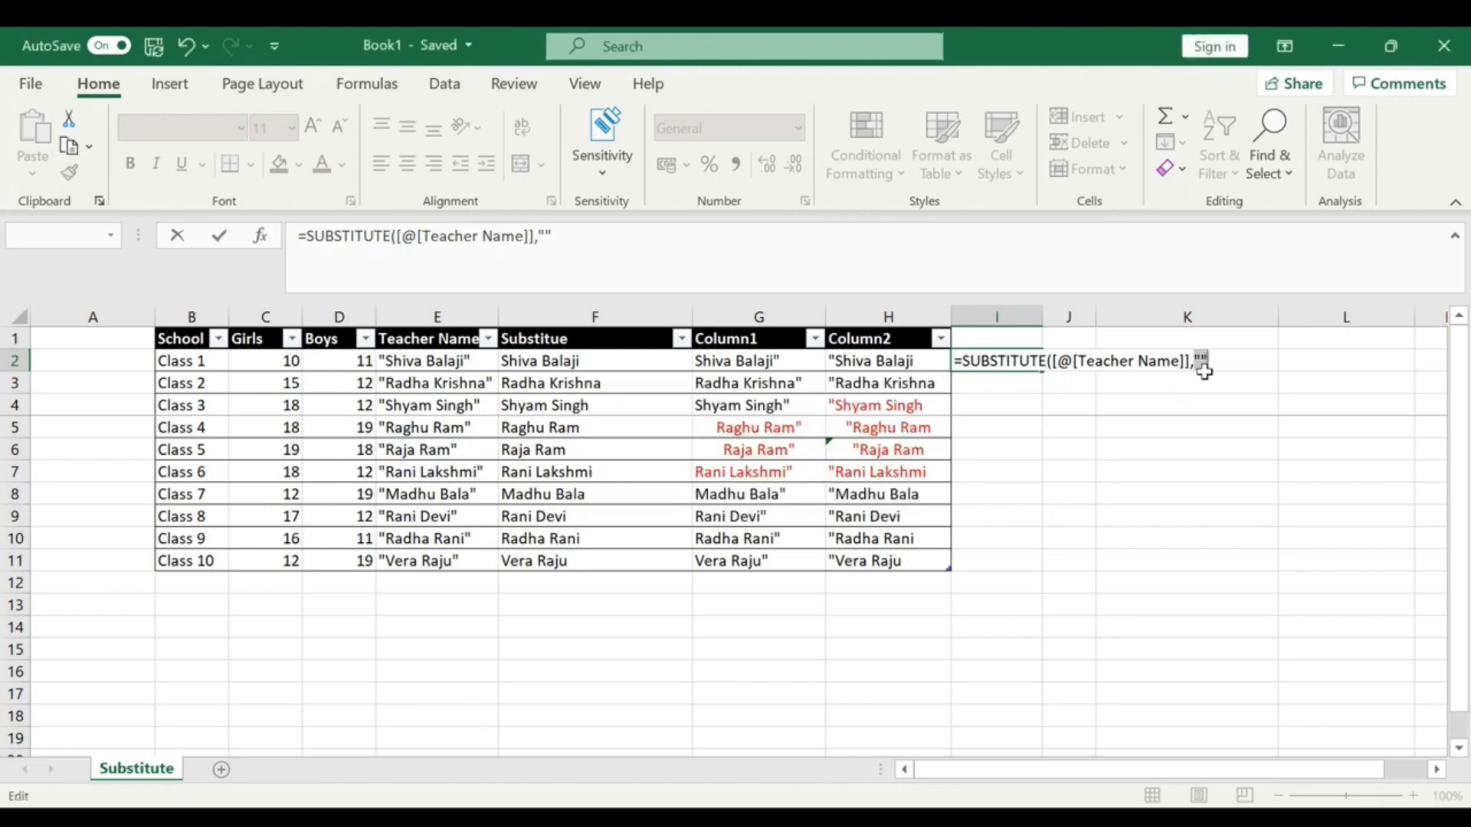
Complete the I2 formula to replace the first name from E2 with the first name from E6, and widen column I
type("\"")
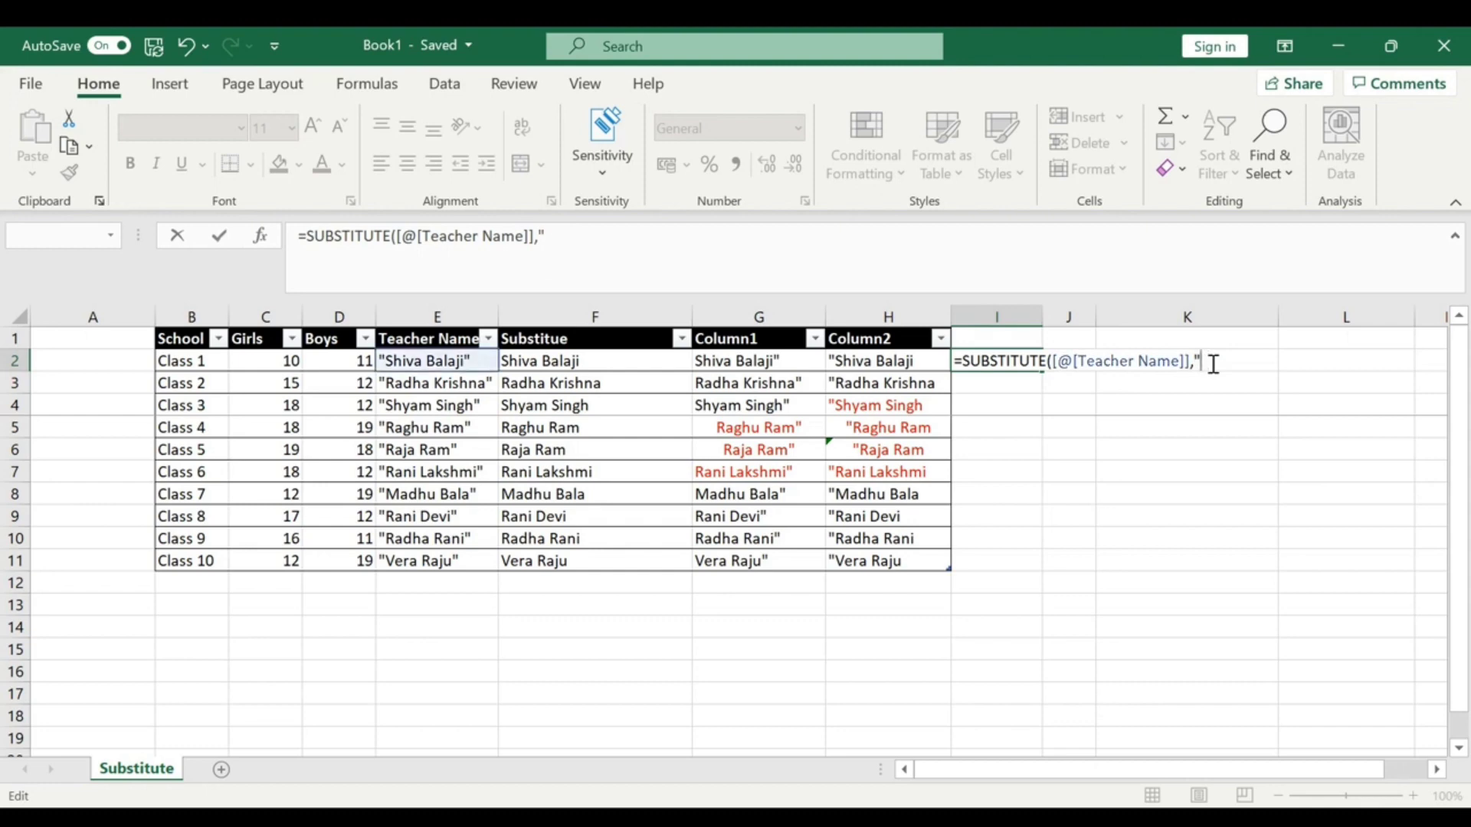
type("Shiva")
type("\",\"Raja")
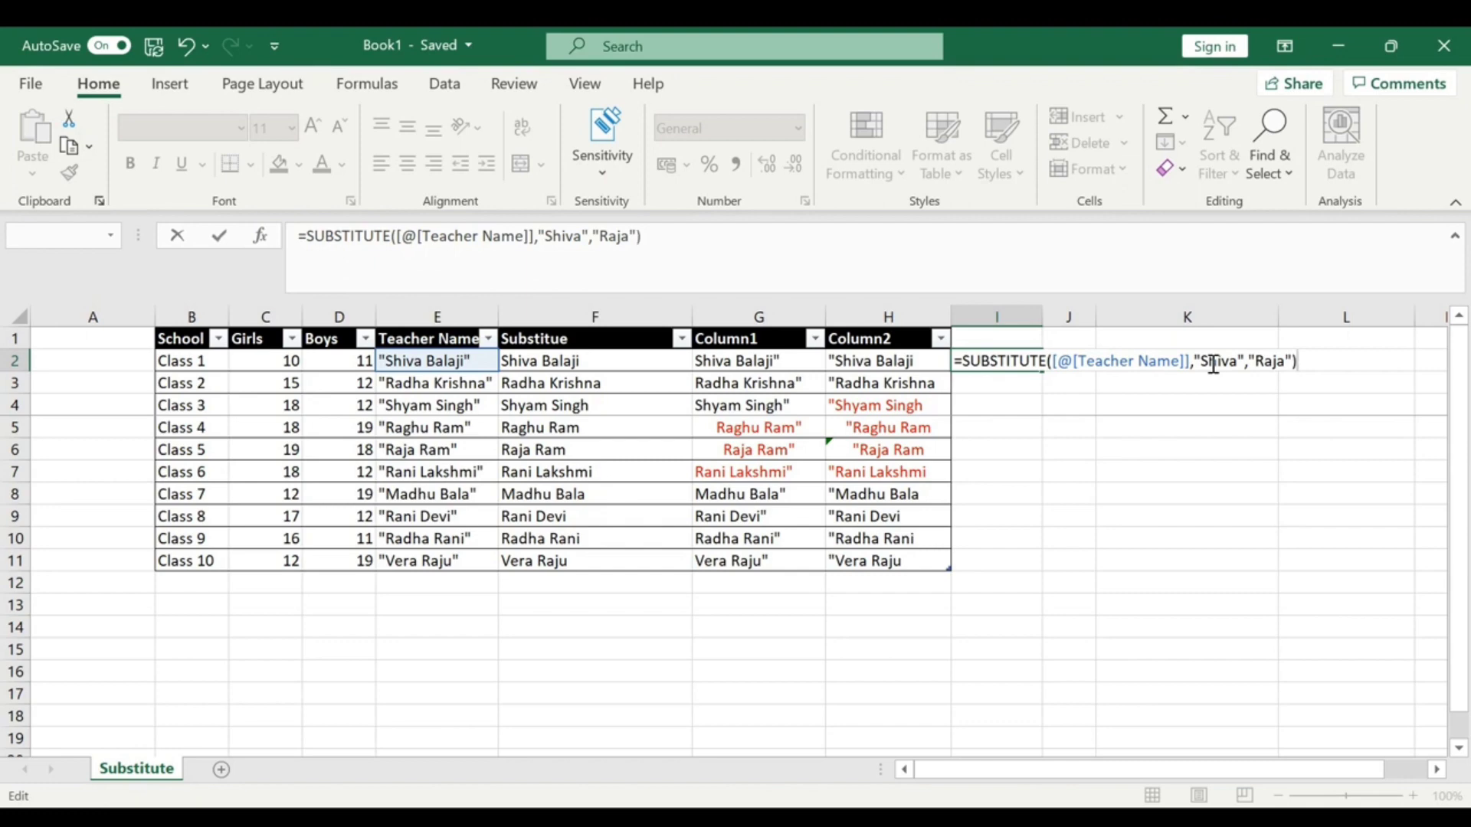
key("Return")
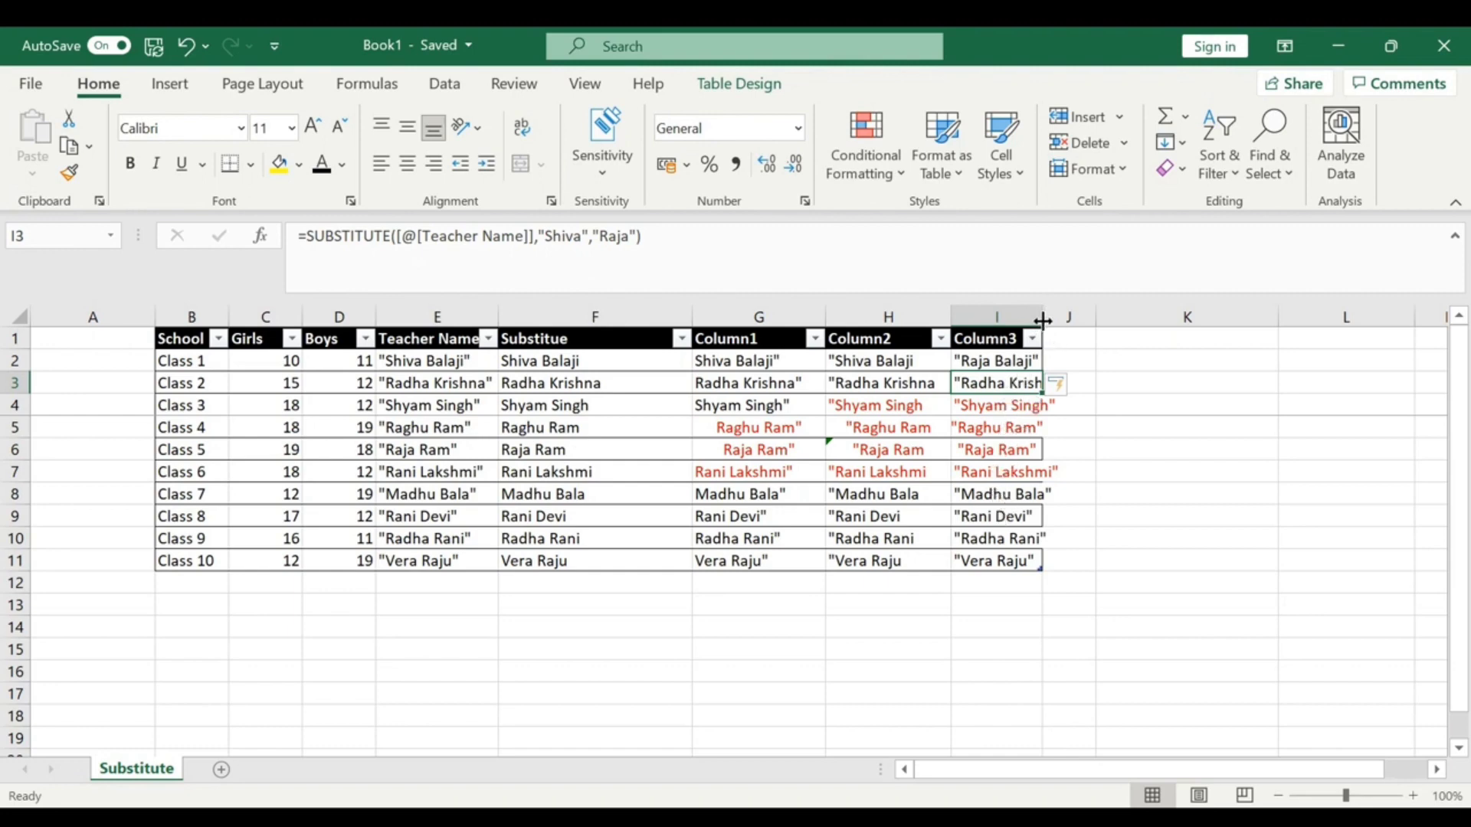
left_click_drag(1043, 320, 1115, 318)
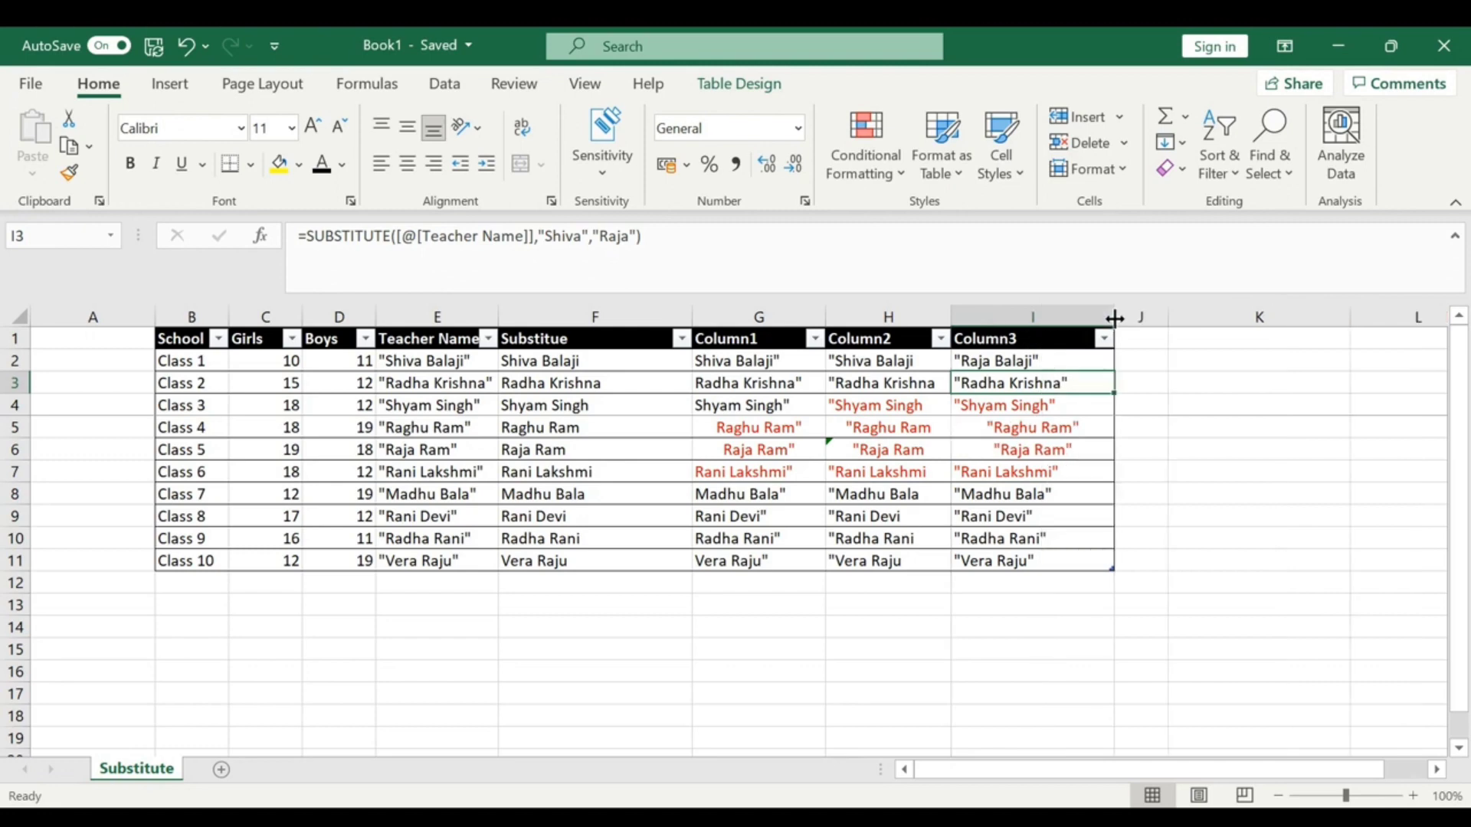
Left-align cell G5 and set its font color to Automatic
left_click(745, 360)
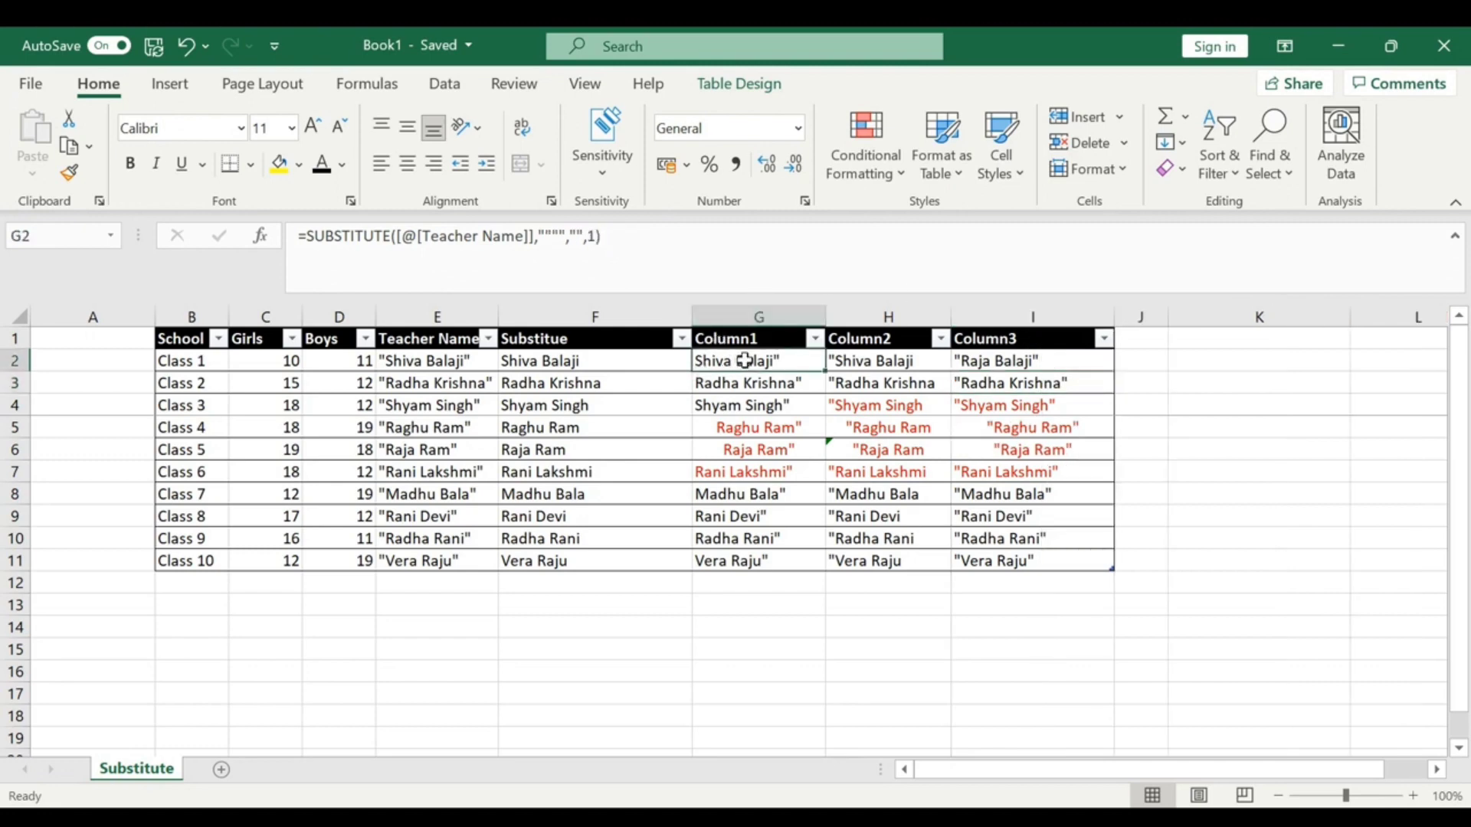
left_click(671, 360)
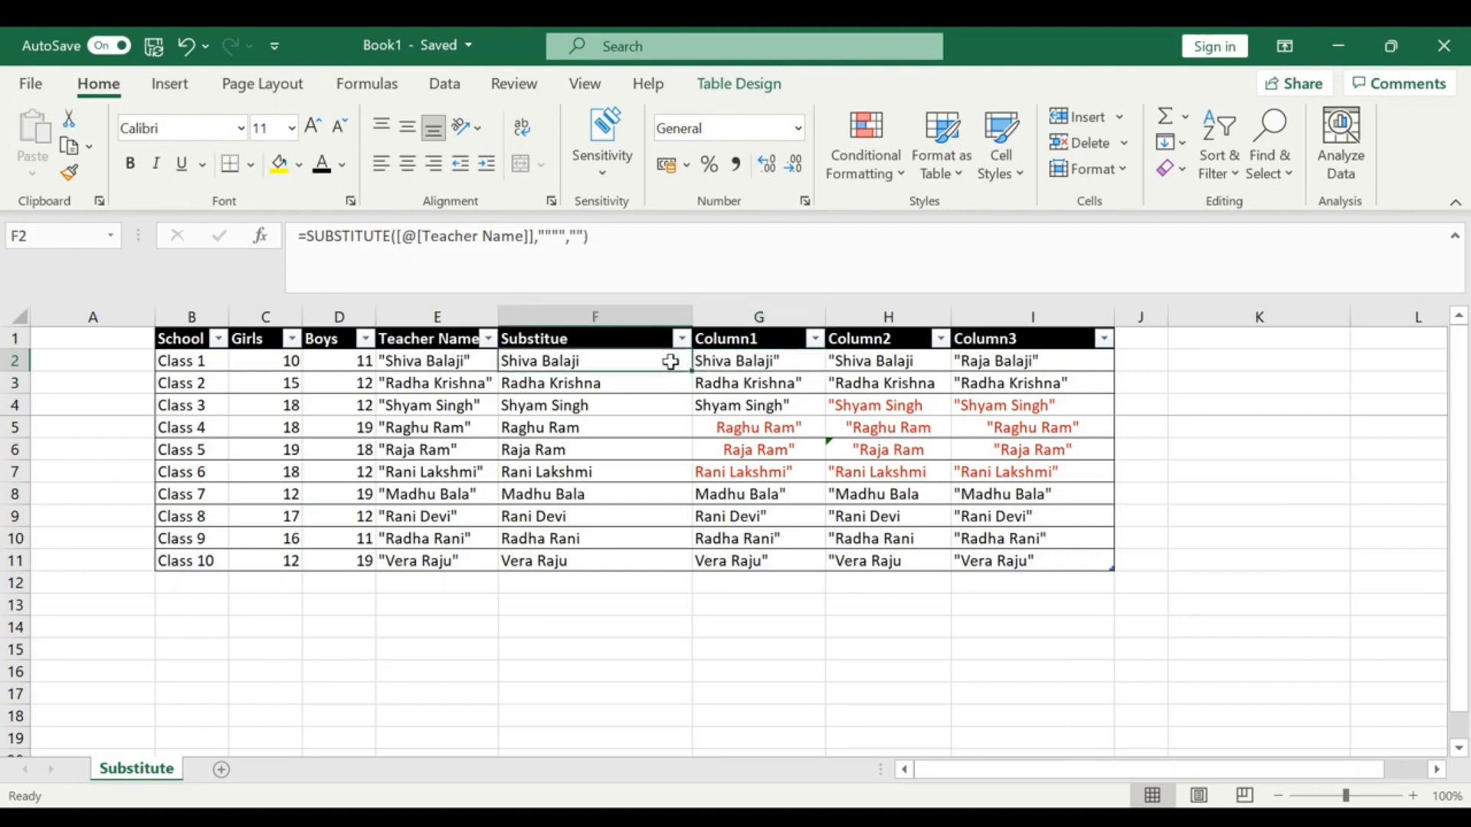
left_click(793, 428)
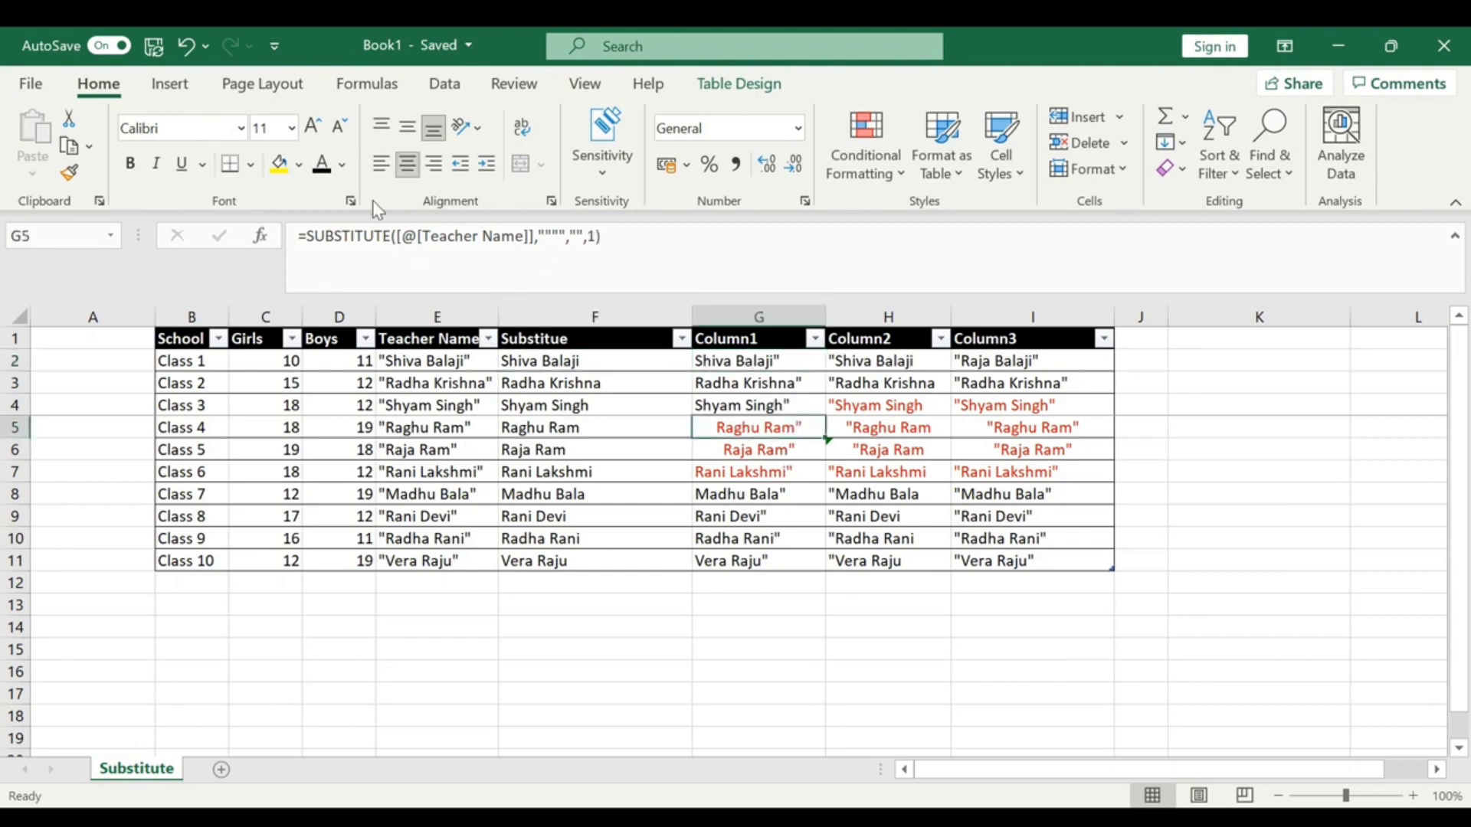
left_click(382, 163)
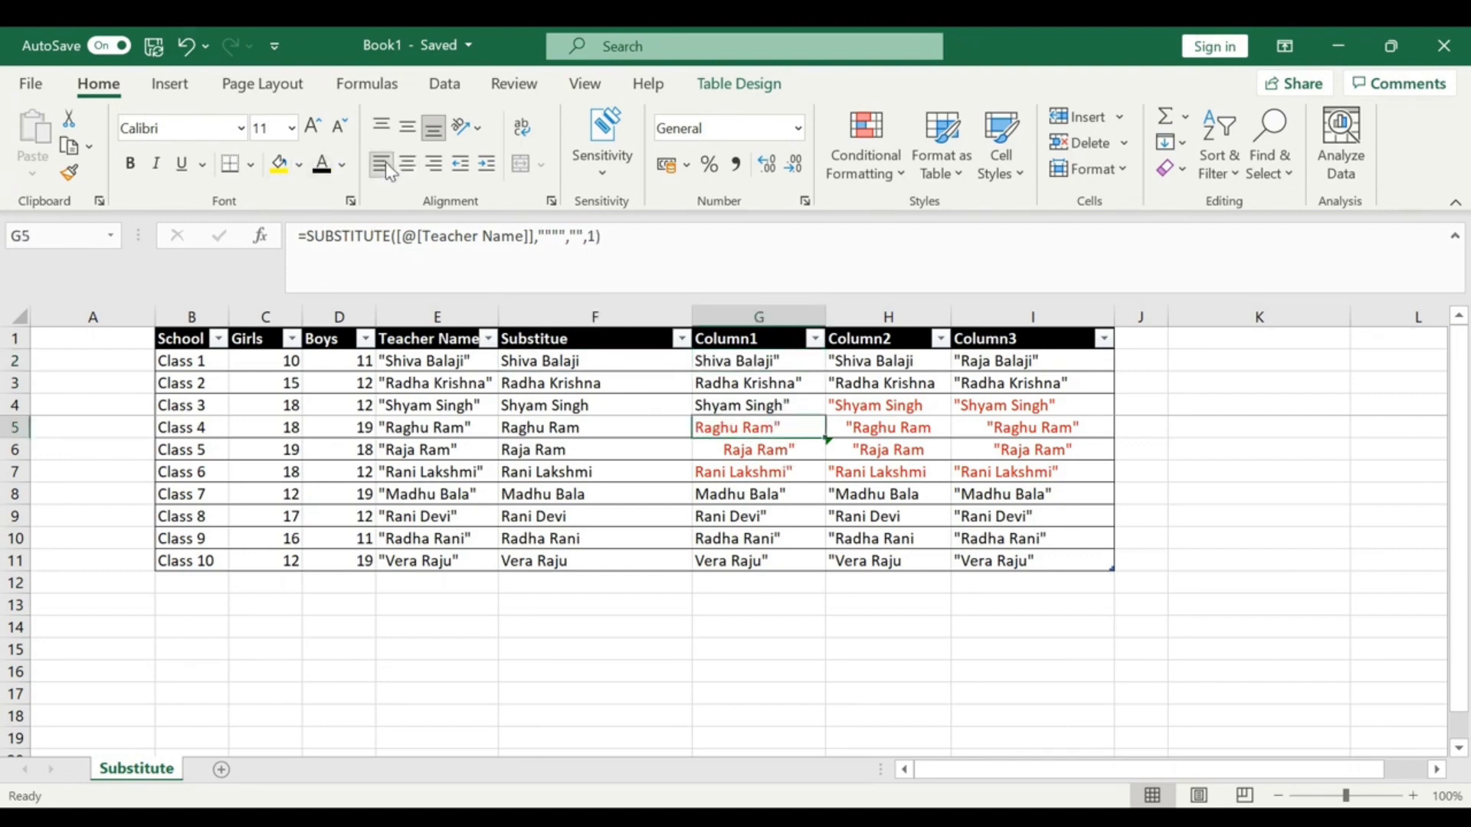
left_click(342, 165)
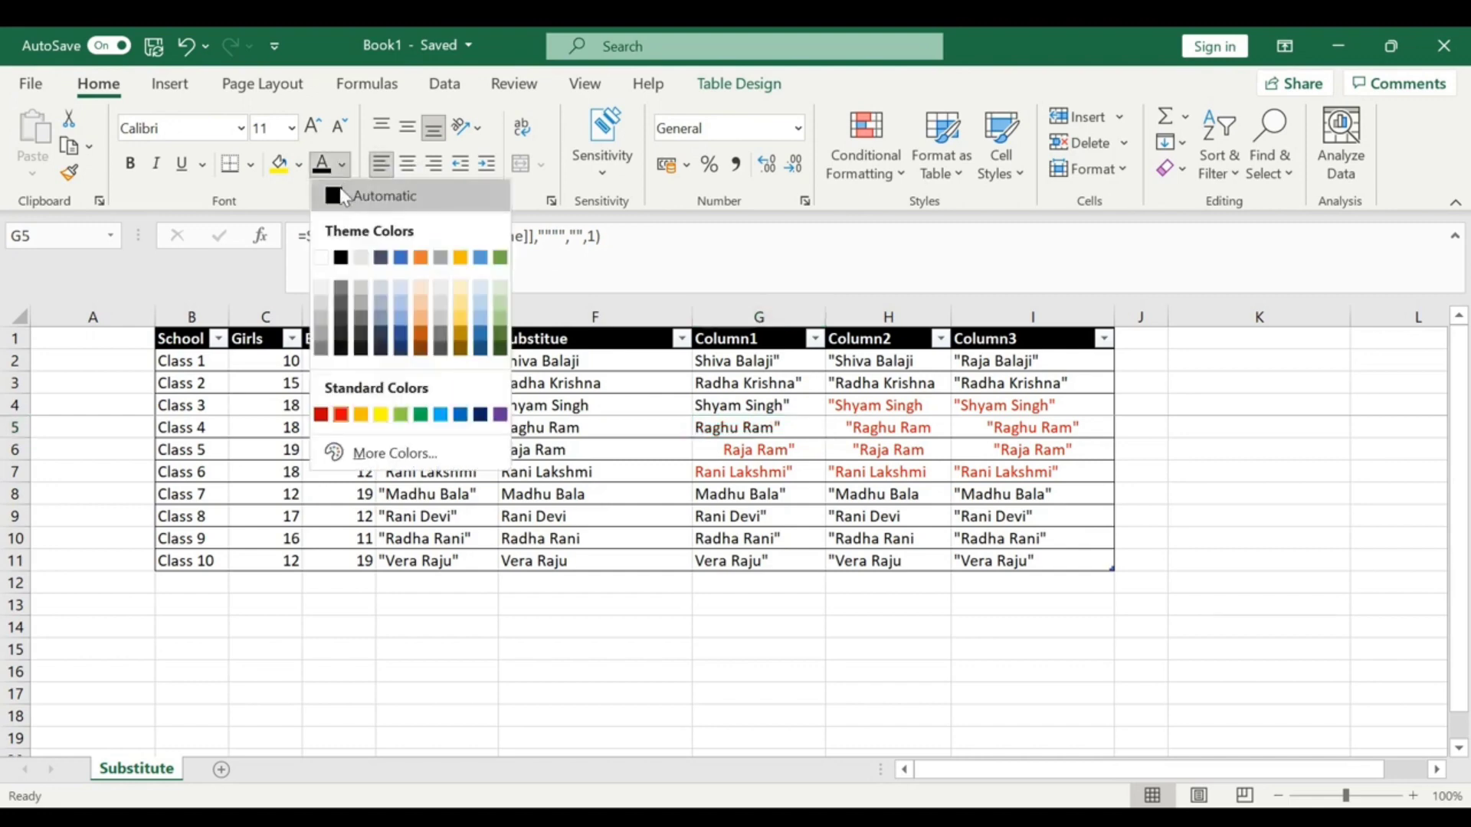
left_click(346, 196)
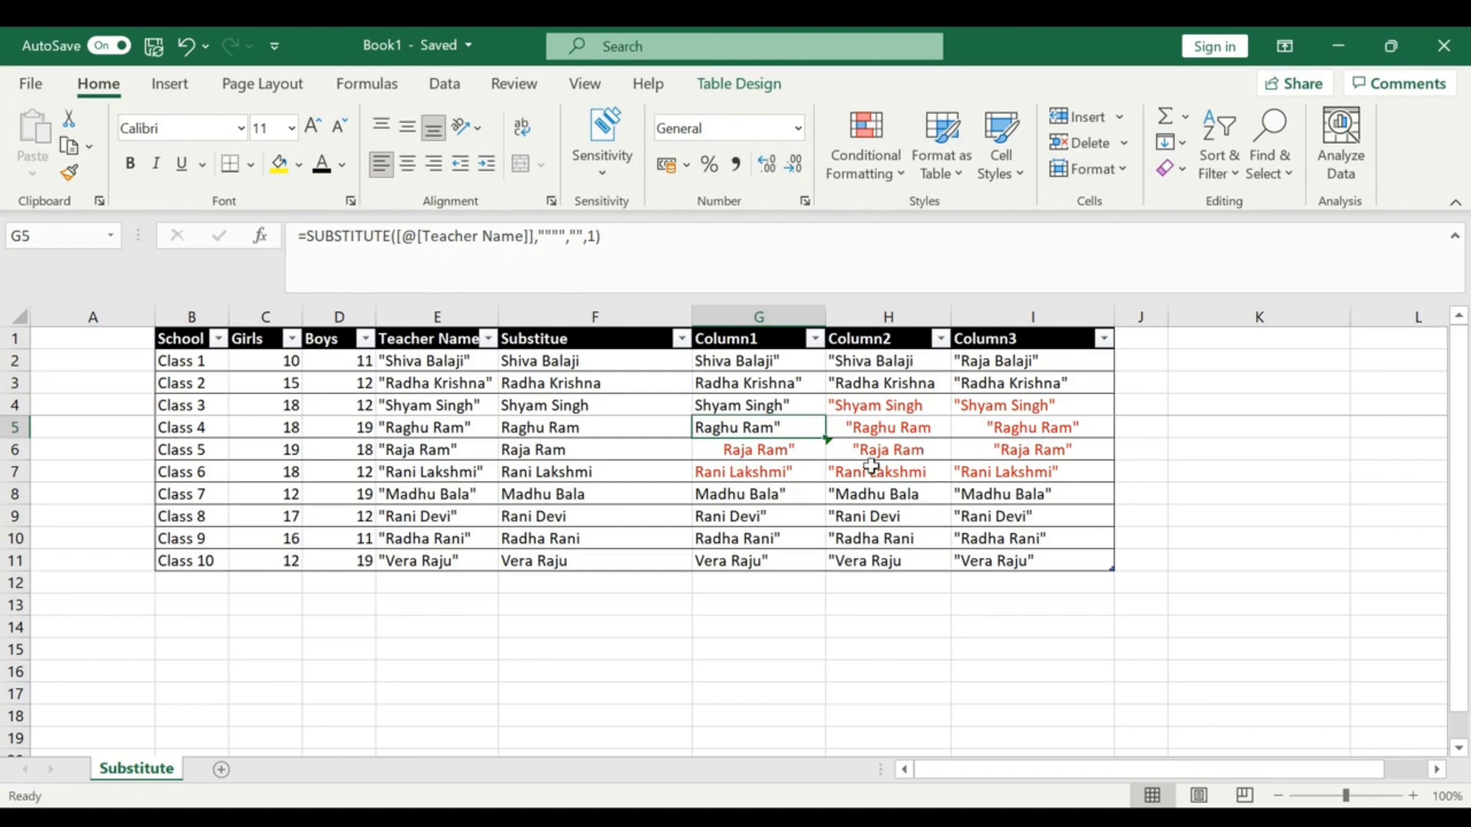
Clear the contents of G3:I8 and of the rest of E3:I11, keeping only the first data row's names and SUBSTITUTE formulas
left_click(587, 364)
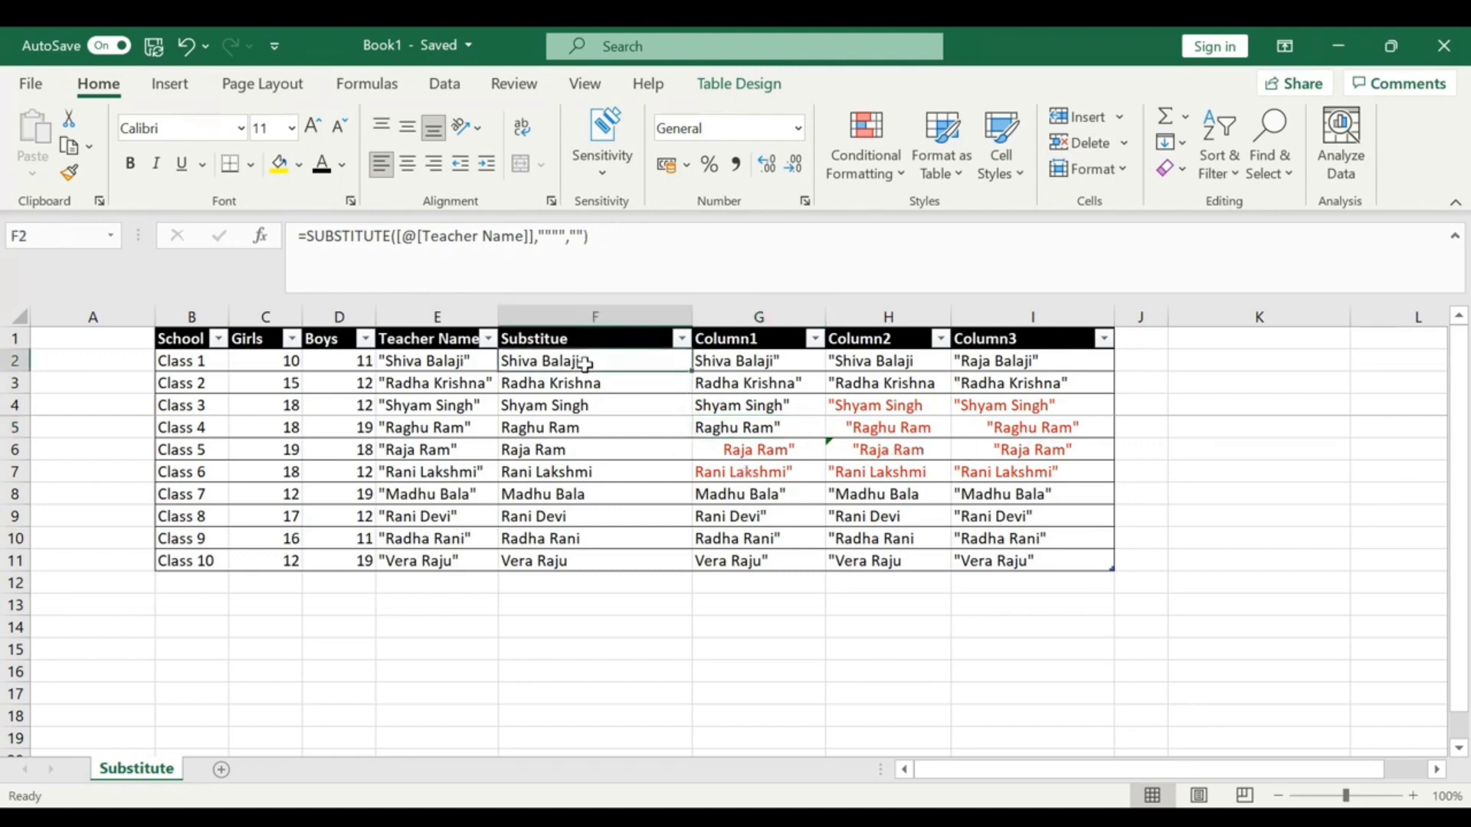
left_click(704, 389)
left_click_drag(705, 389, 1056, 501)
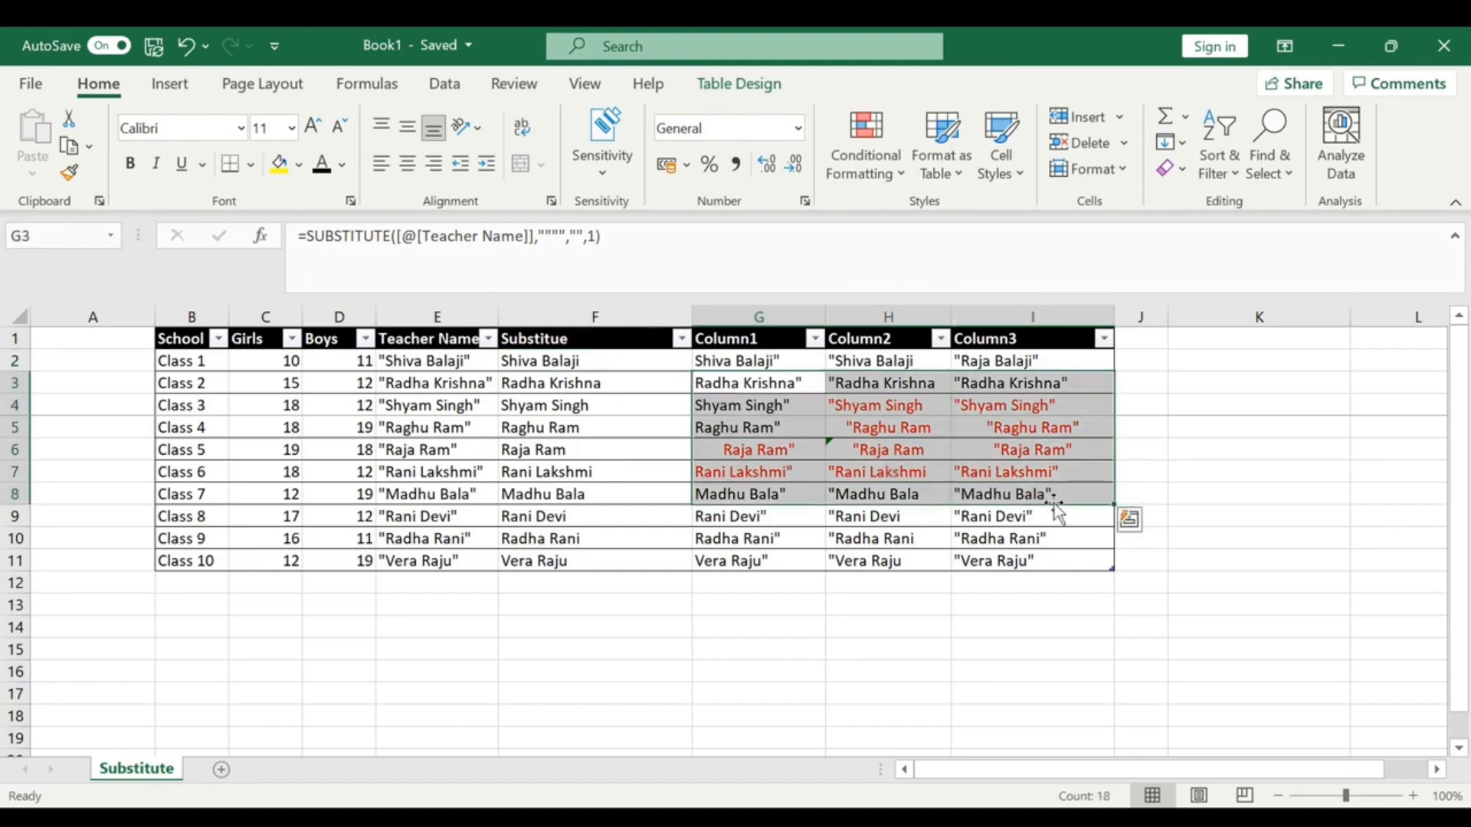
right_click(1045, 497)
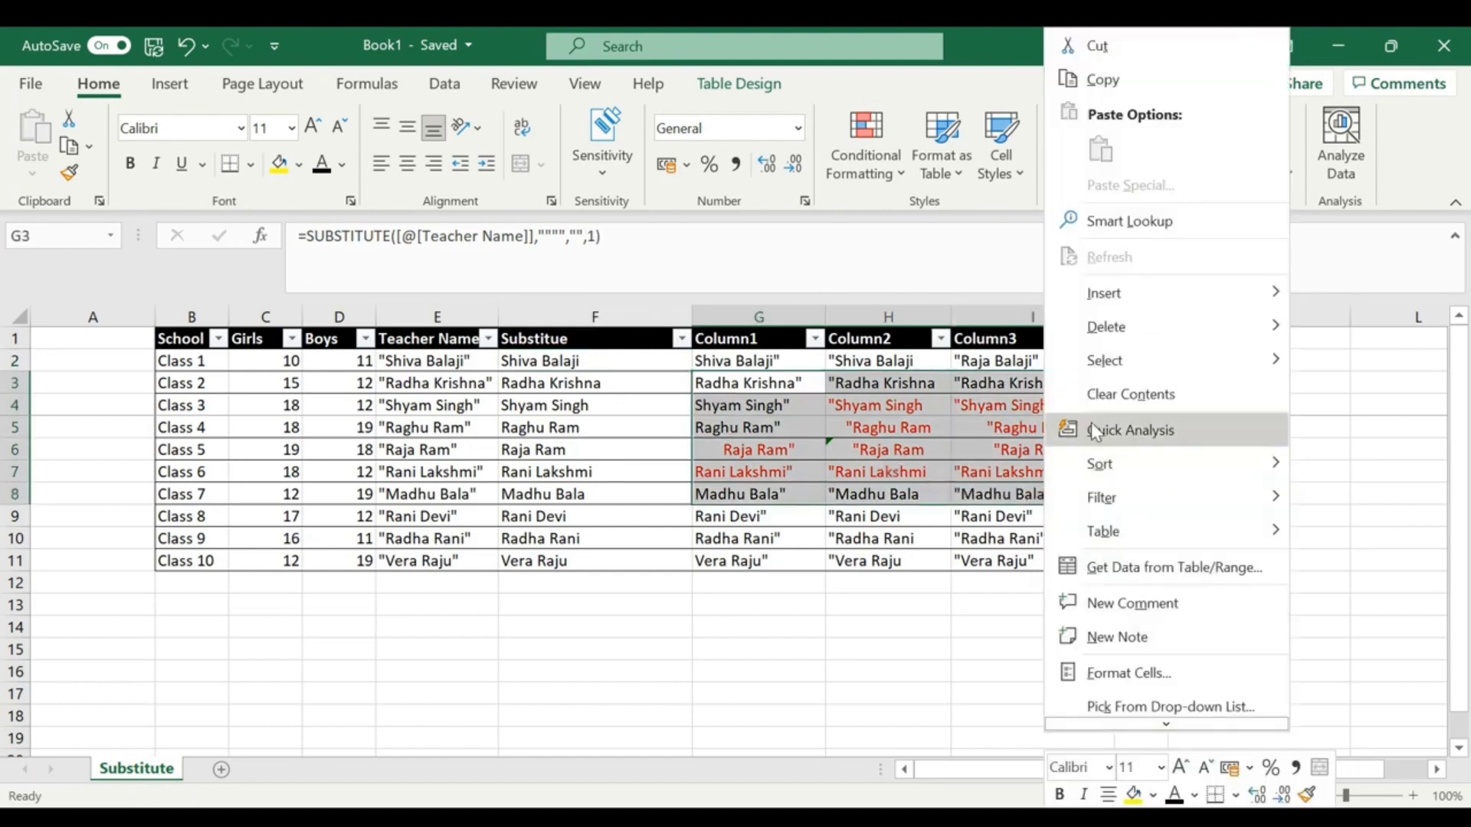
left_click(1153, 394)
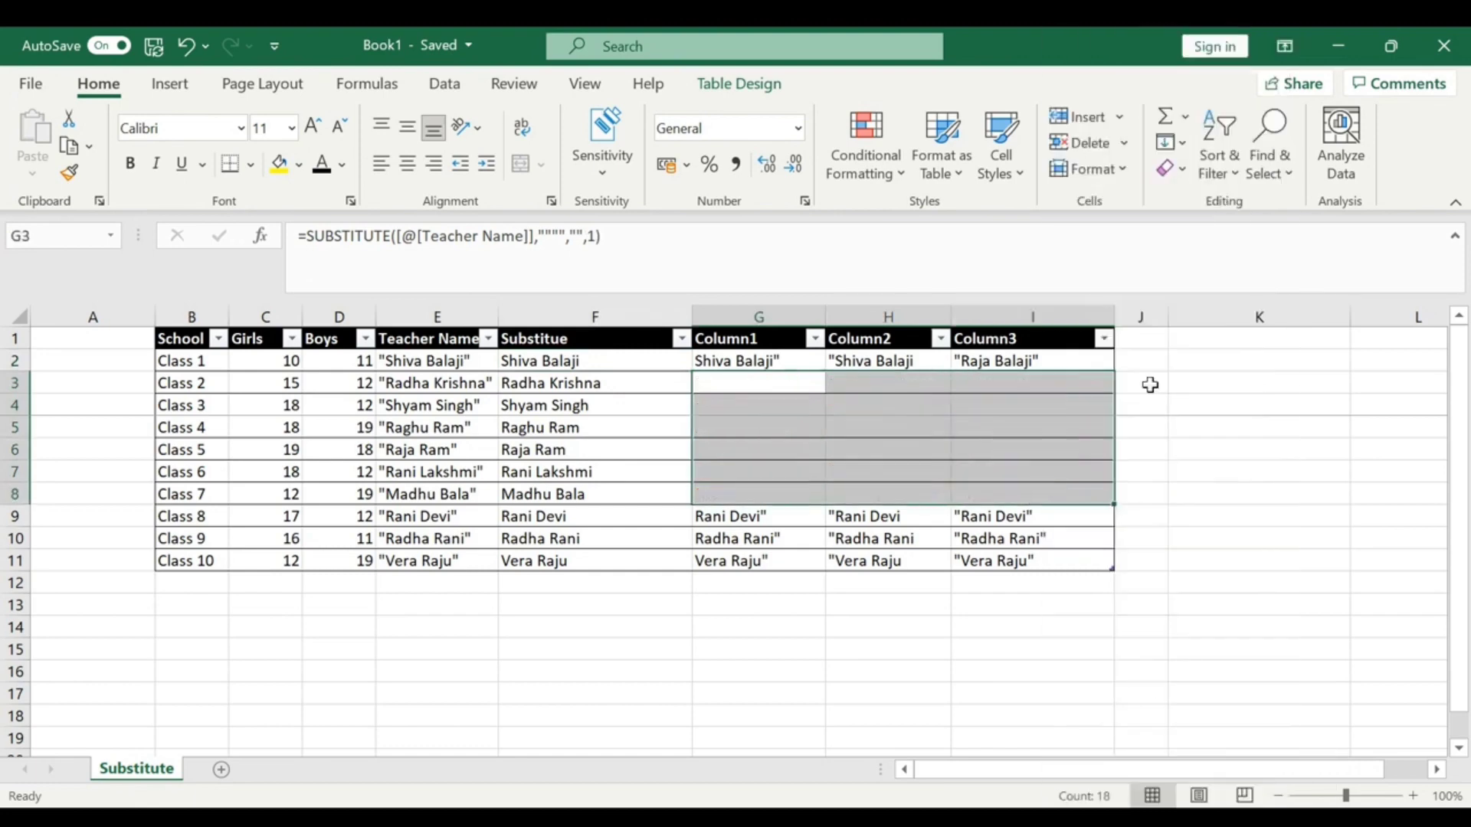
left_click(1186, 494)
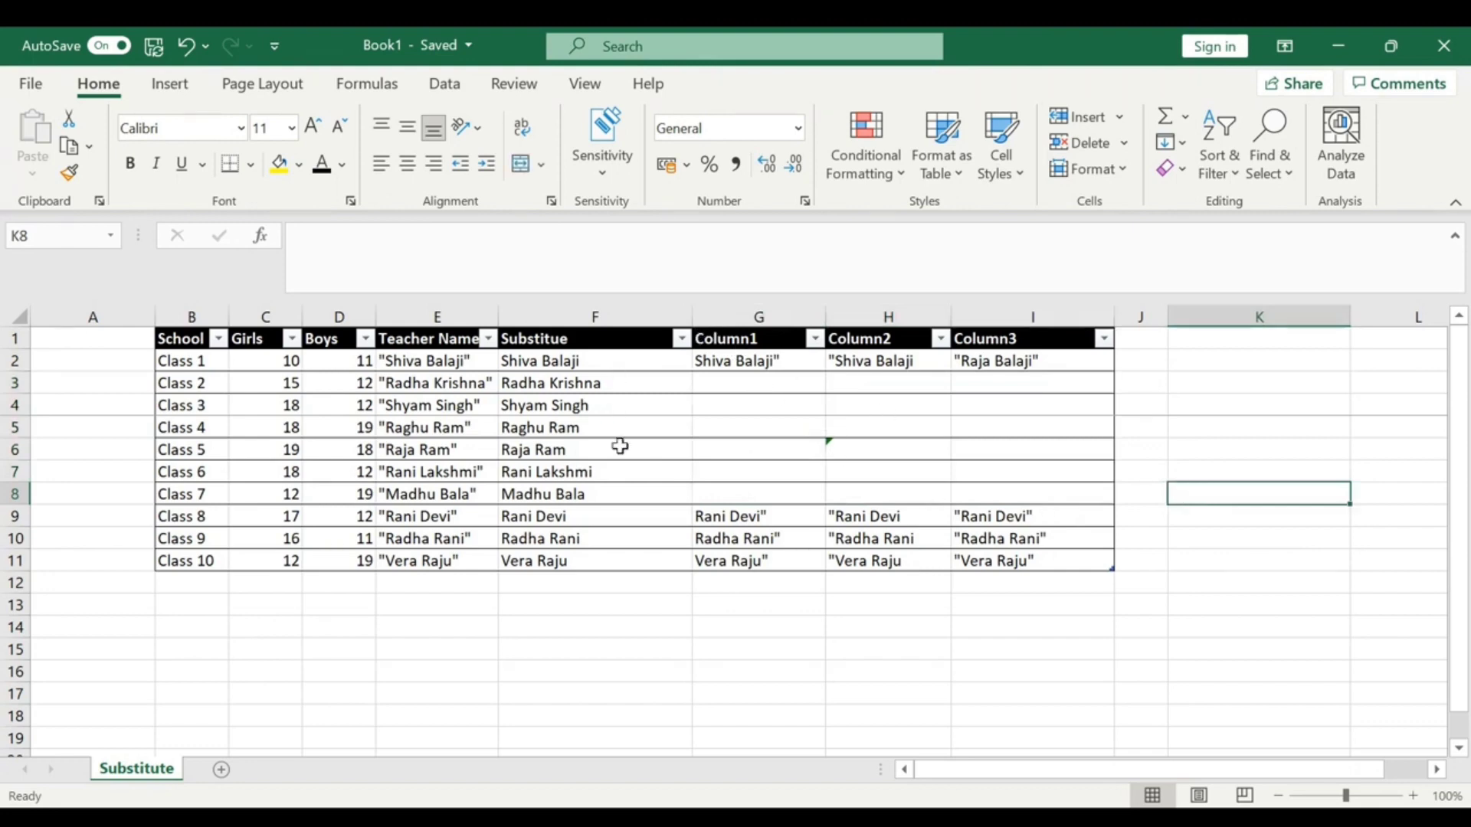
left_click_drag(469, 381, 1068, 552)
right_click(1069, 552)
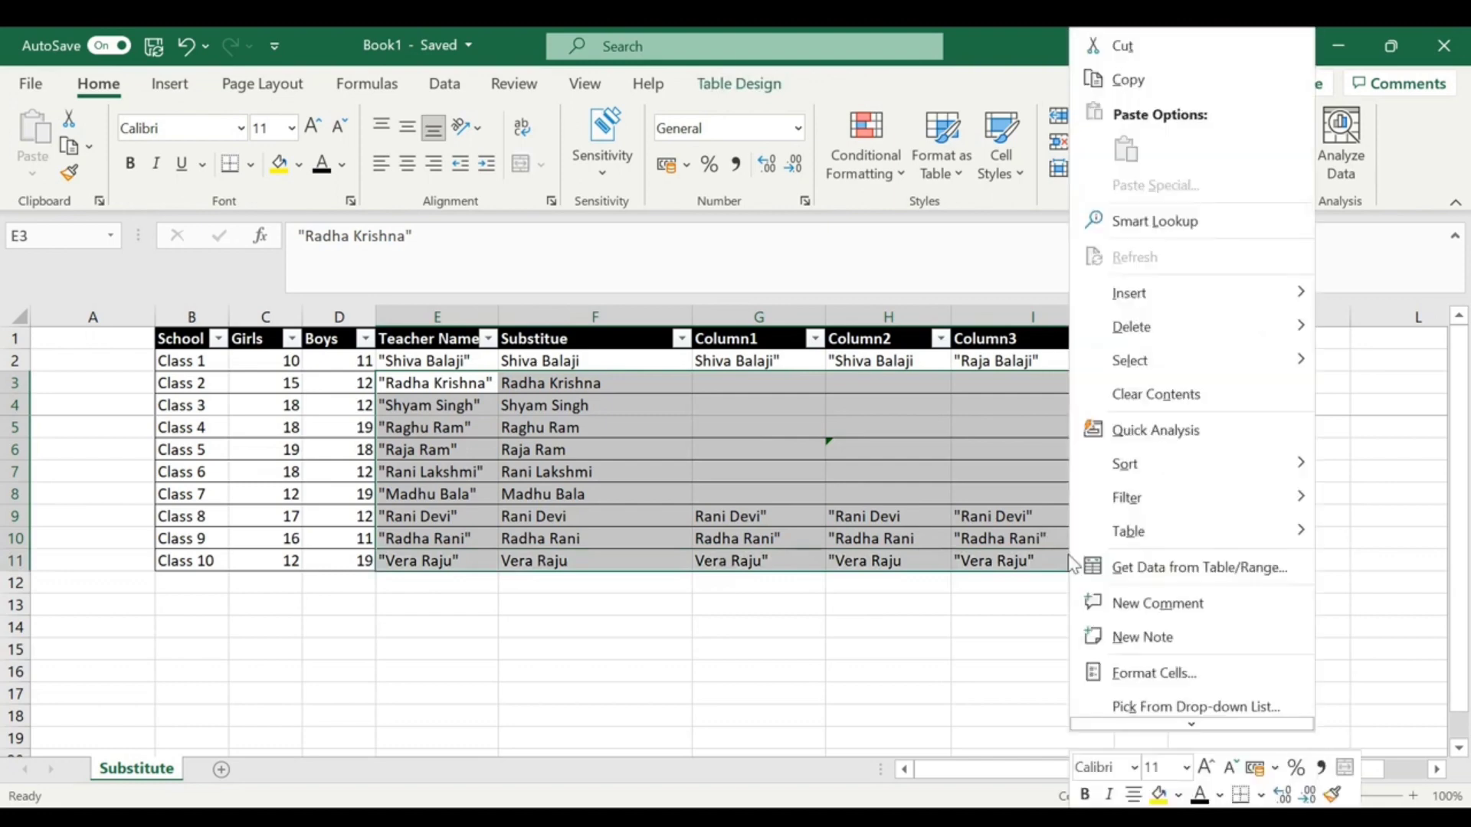
left_click(1147, 392)
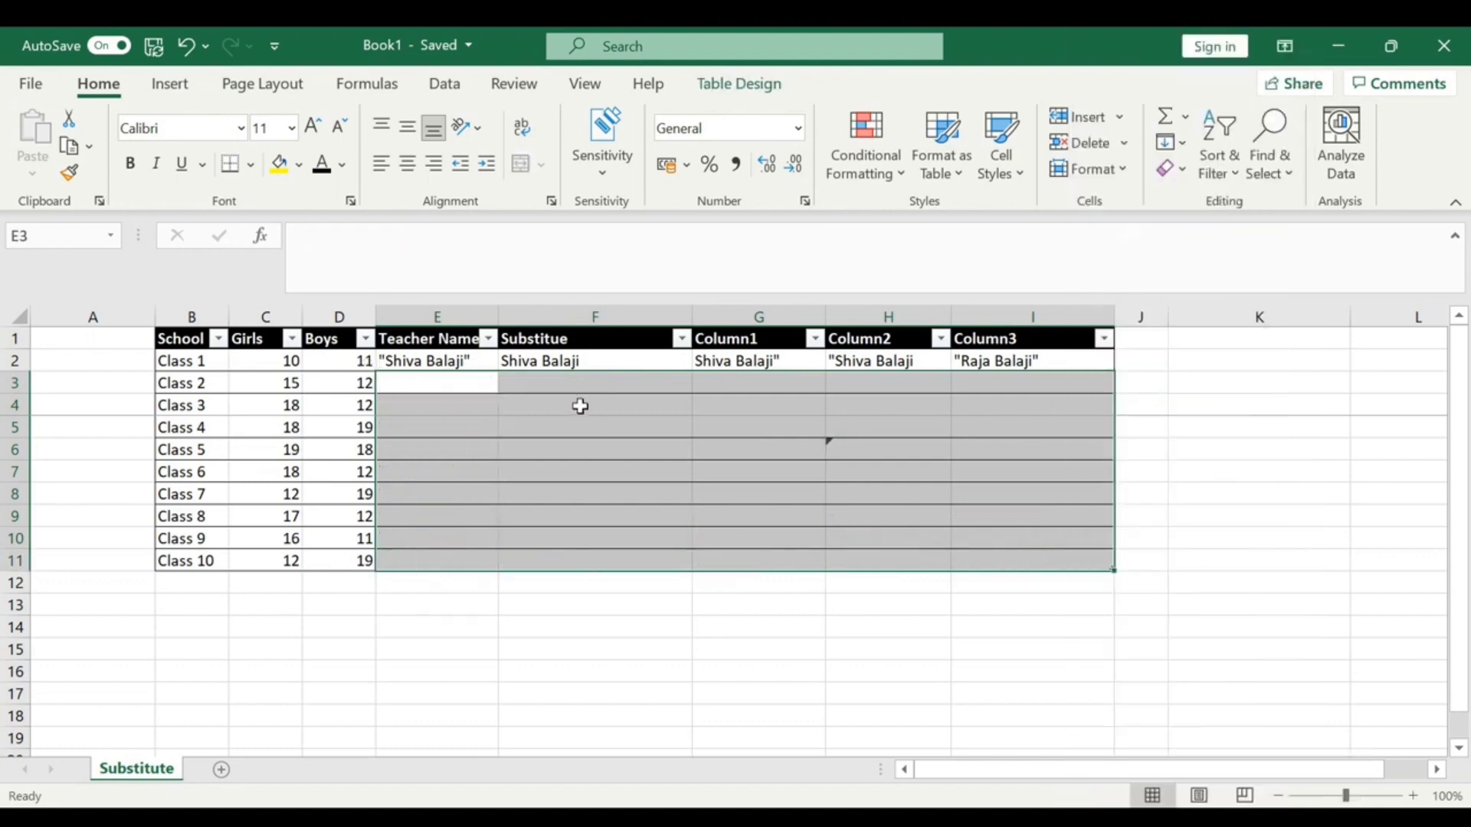
left_click(645, 412)
Compare the Teacher Name in E2 with the SUBSTITUTE formulas in F2, G2, H2 and I2
left_click(450, 361)
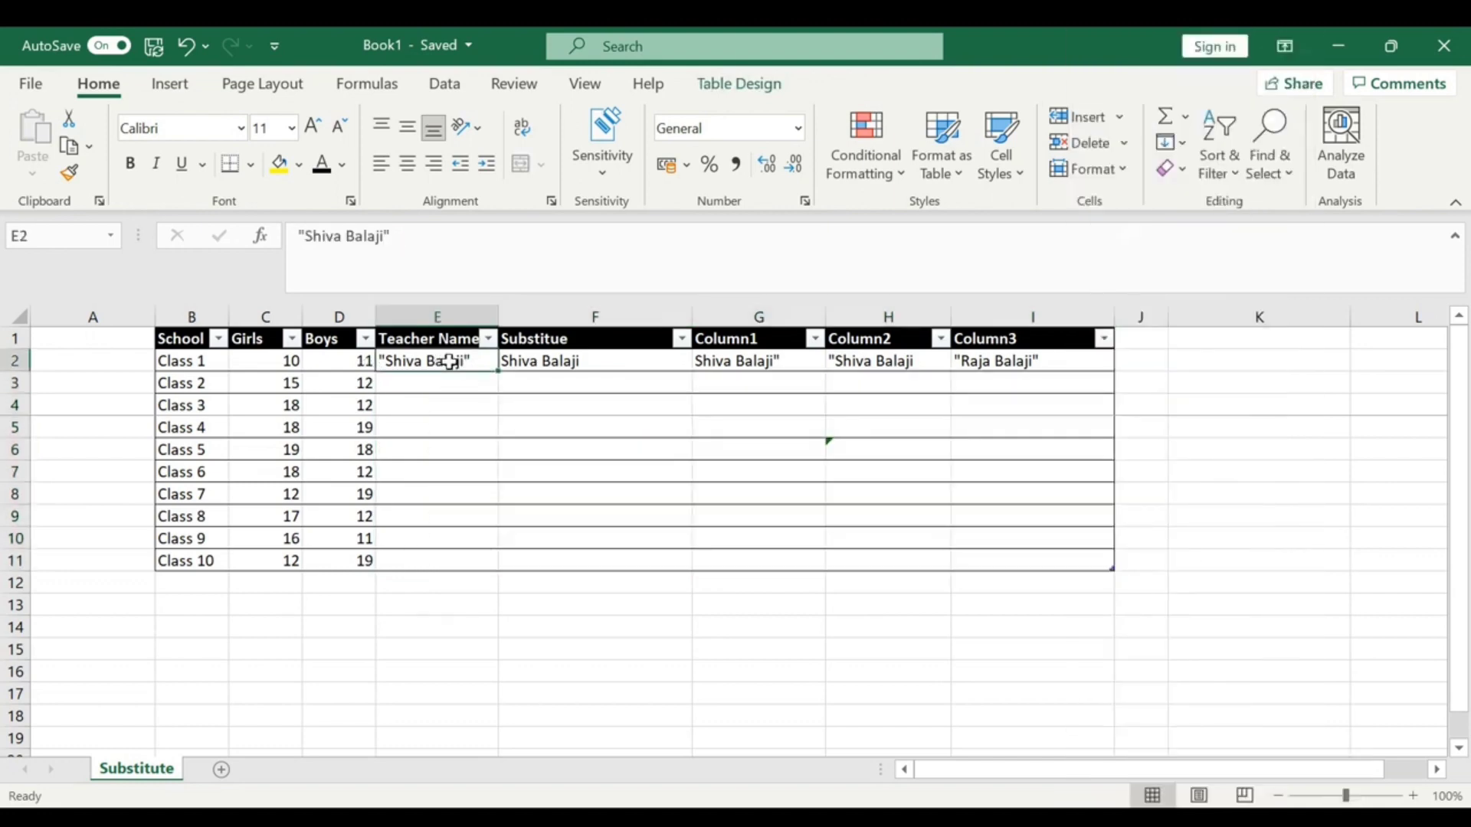
left_click(571, 362)
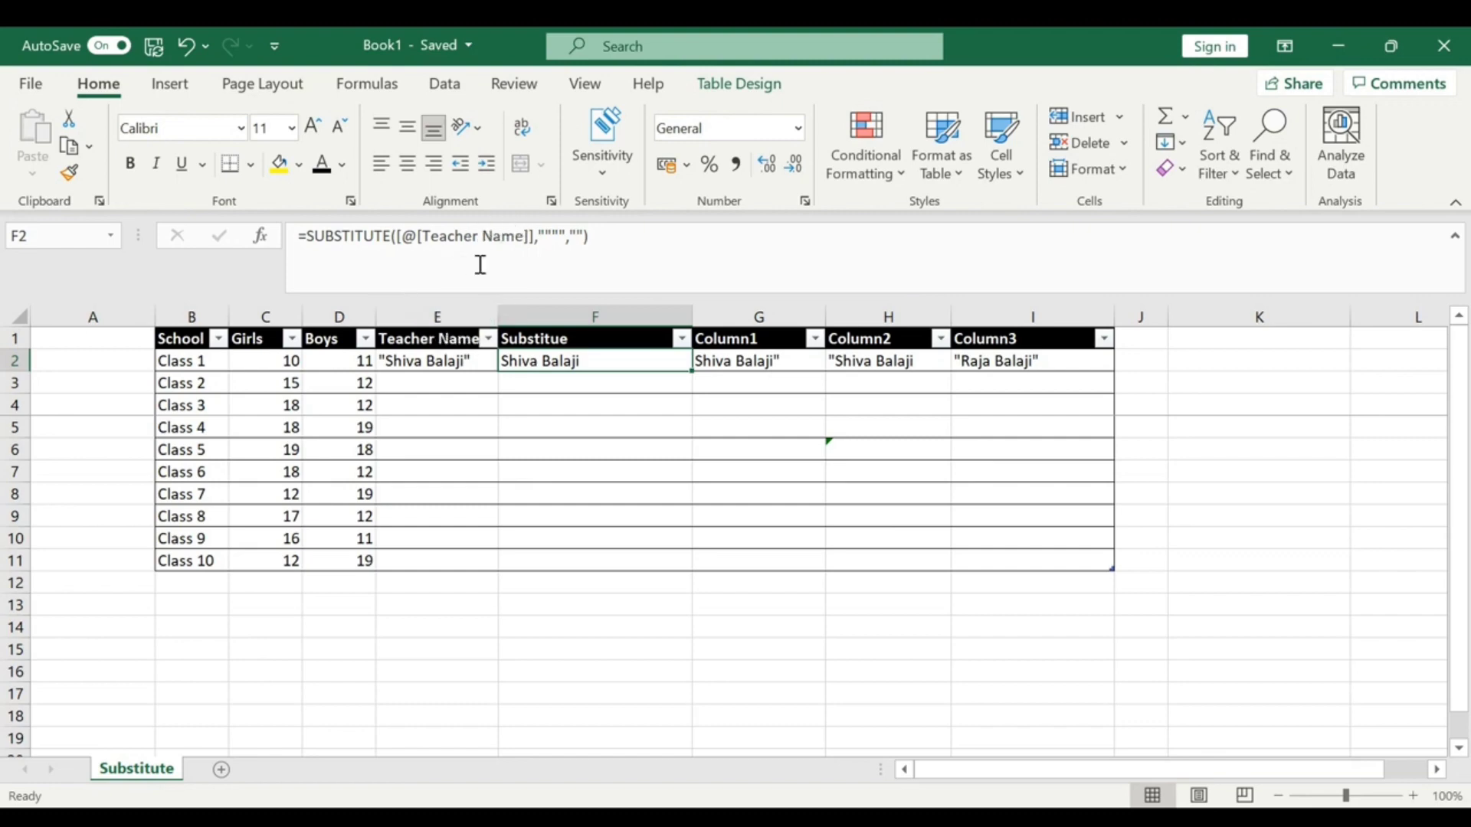
left_click(434, 362)
left_click(520, 360)
left_click(455, 360)
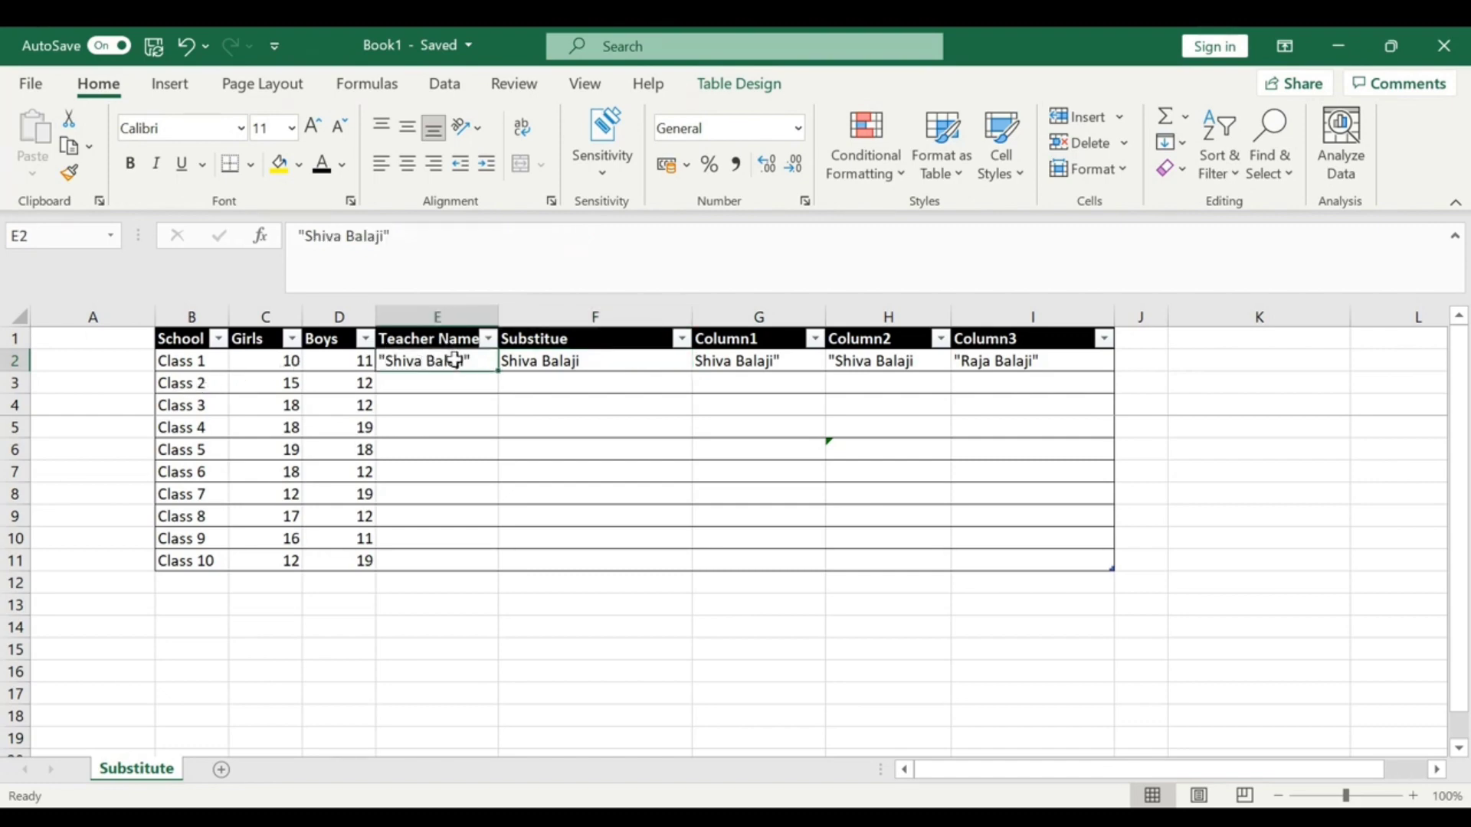
left_click(600, 360)
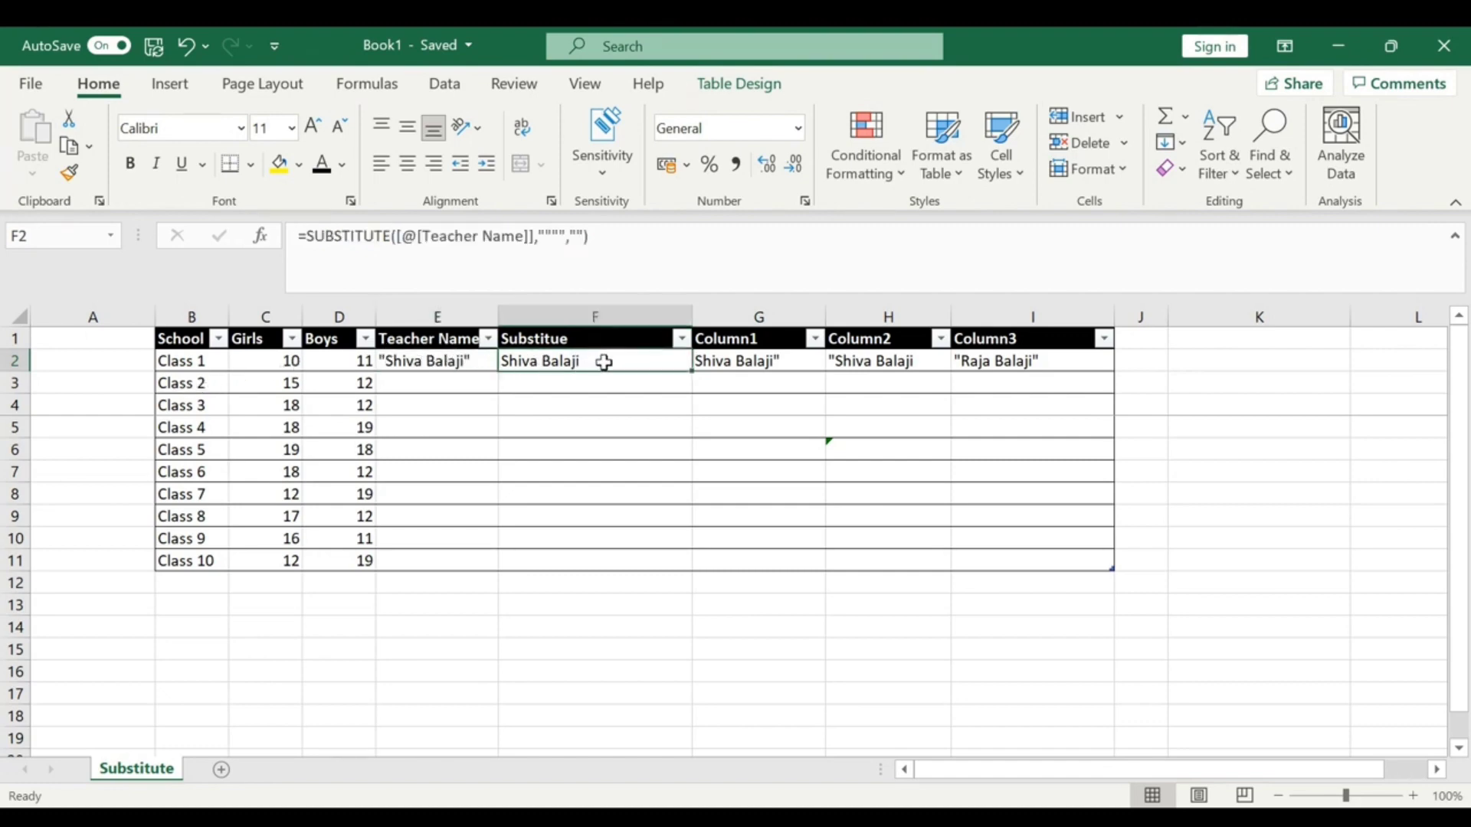
left_click(763, 362)
left_click(895, 366)
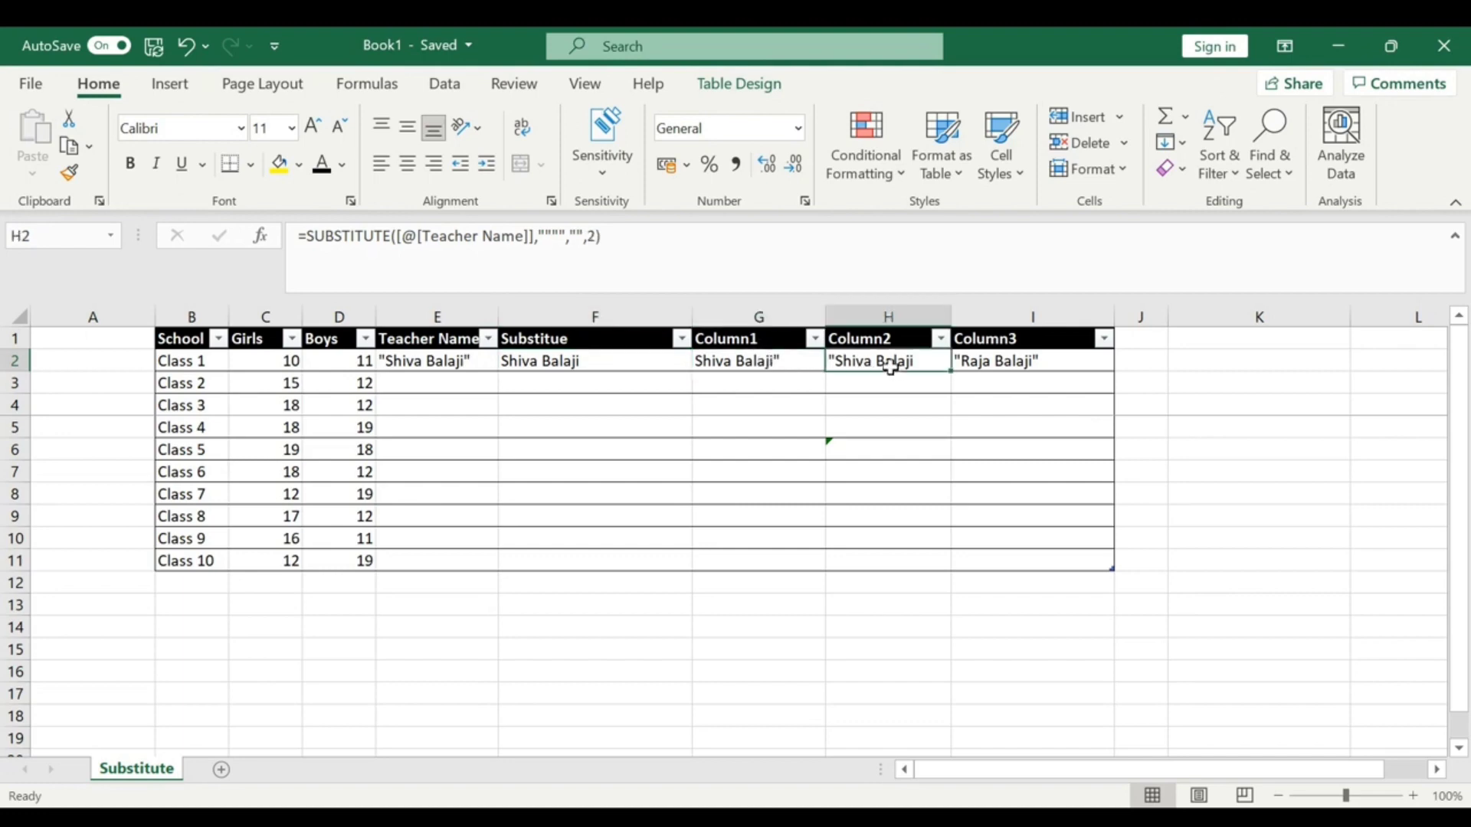
left_click(813, 366)
left_click(889, 361)
left_click(634, 376)
left_click(618, 365)
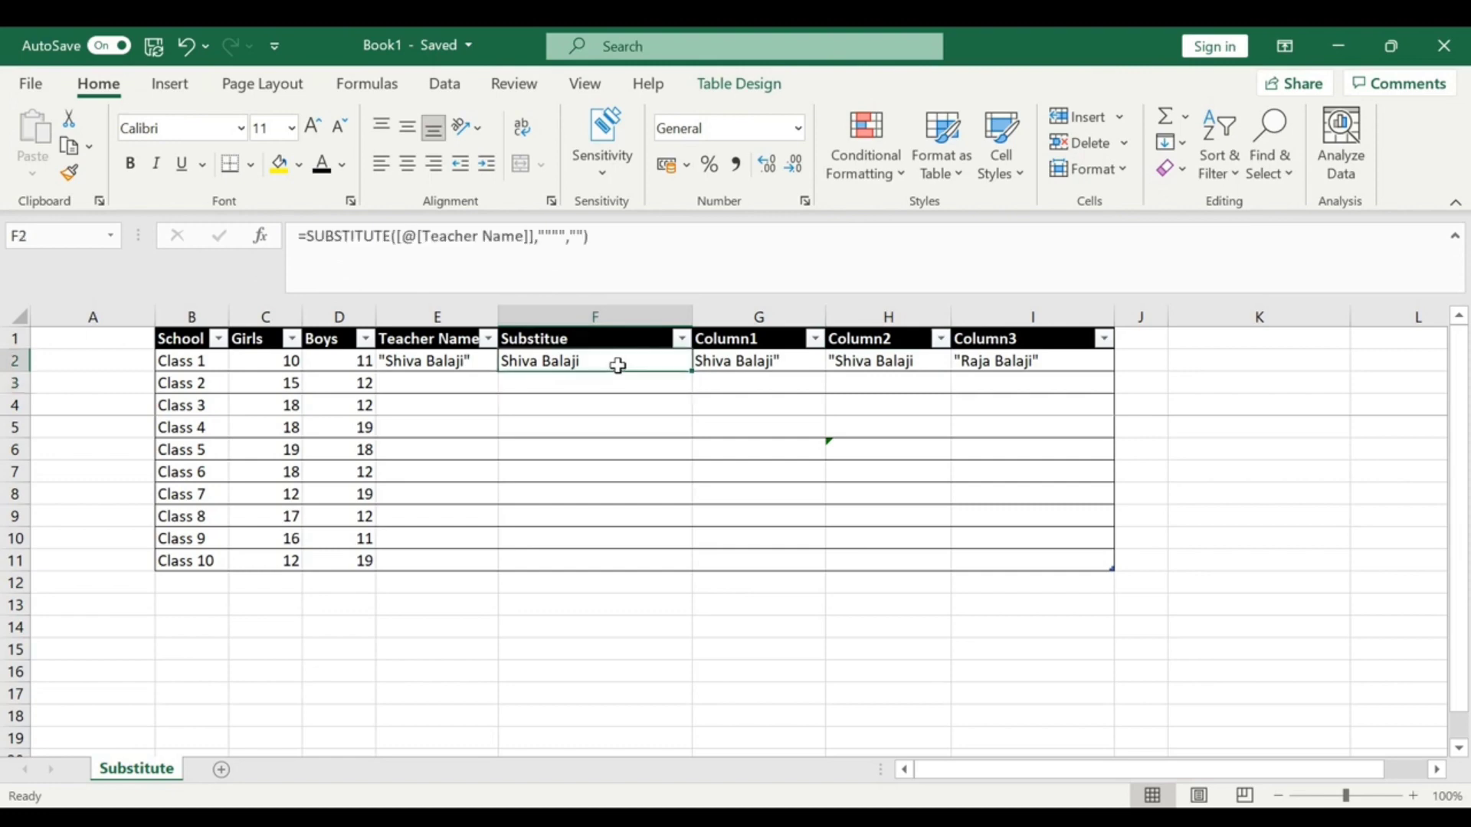
left_click(1047, 366)
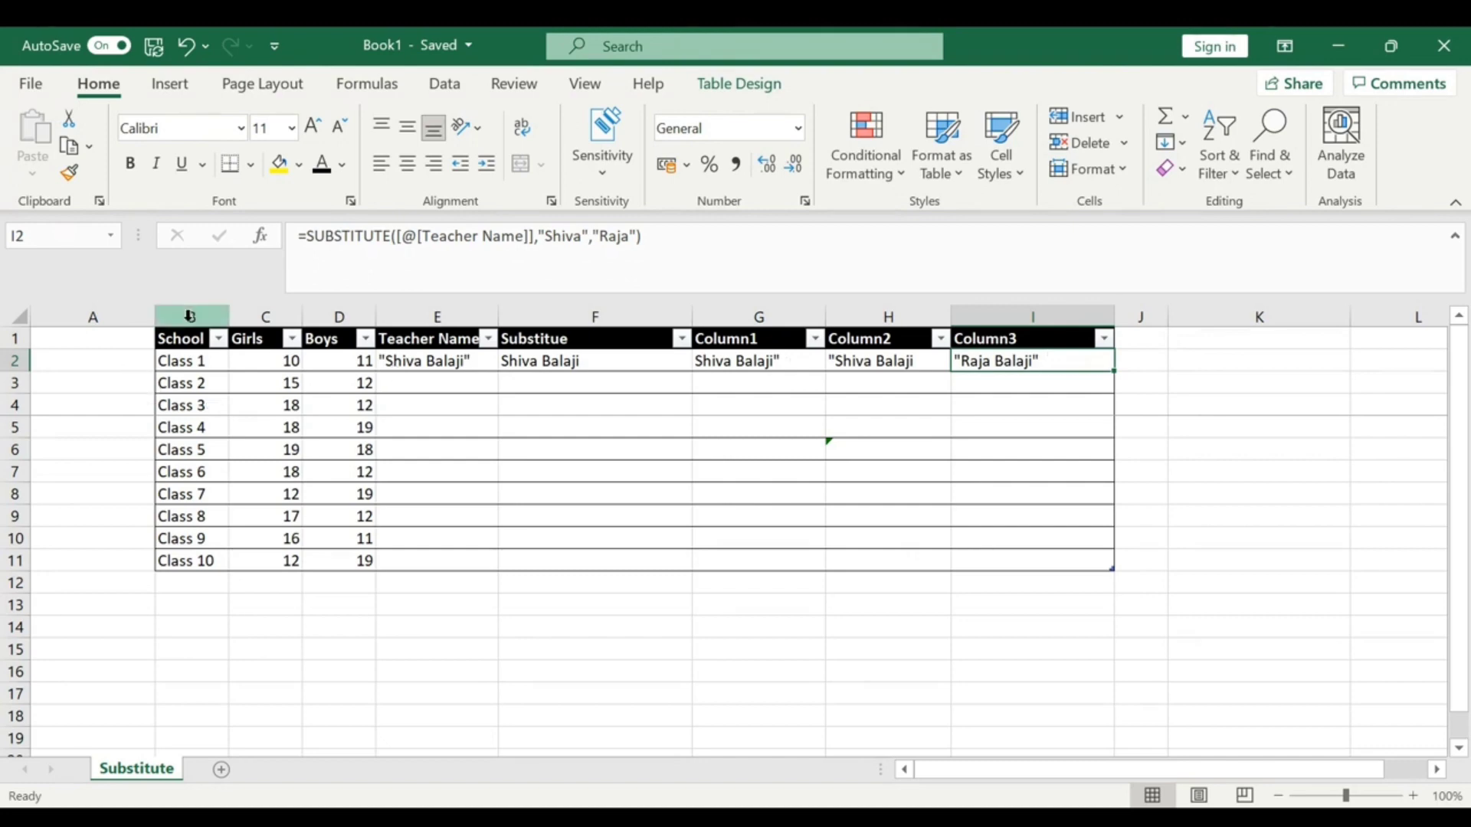
Start a SUBSTITUTE formula in A2 with the School value from B2 as its text argument
left_click(178, 365)
left_click(119, 365)
type("=")
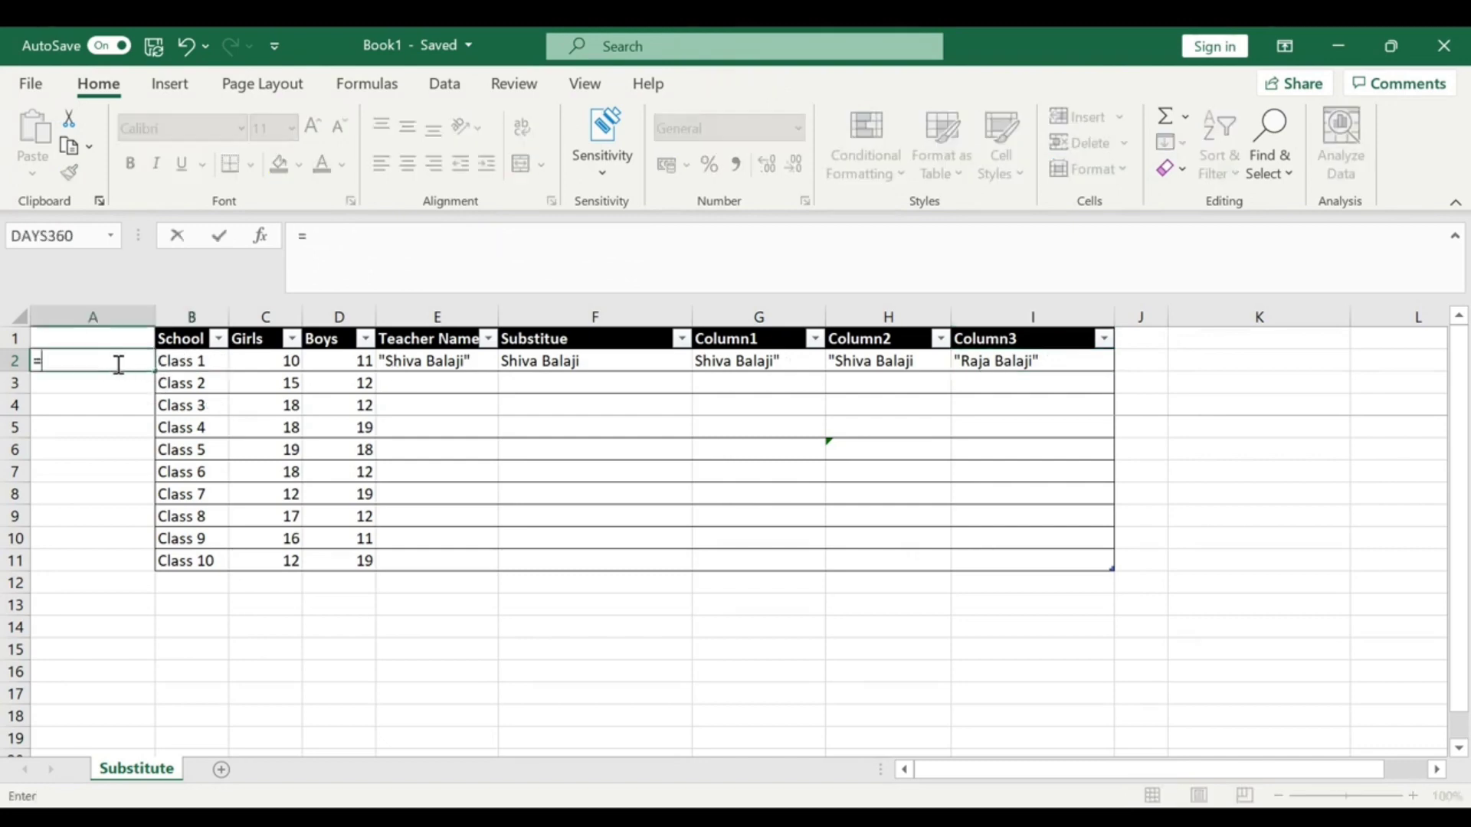
type("Su")
type("UBS")
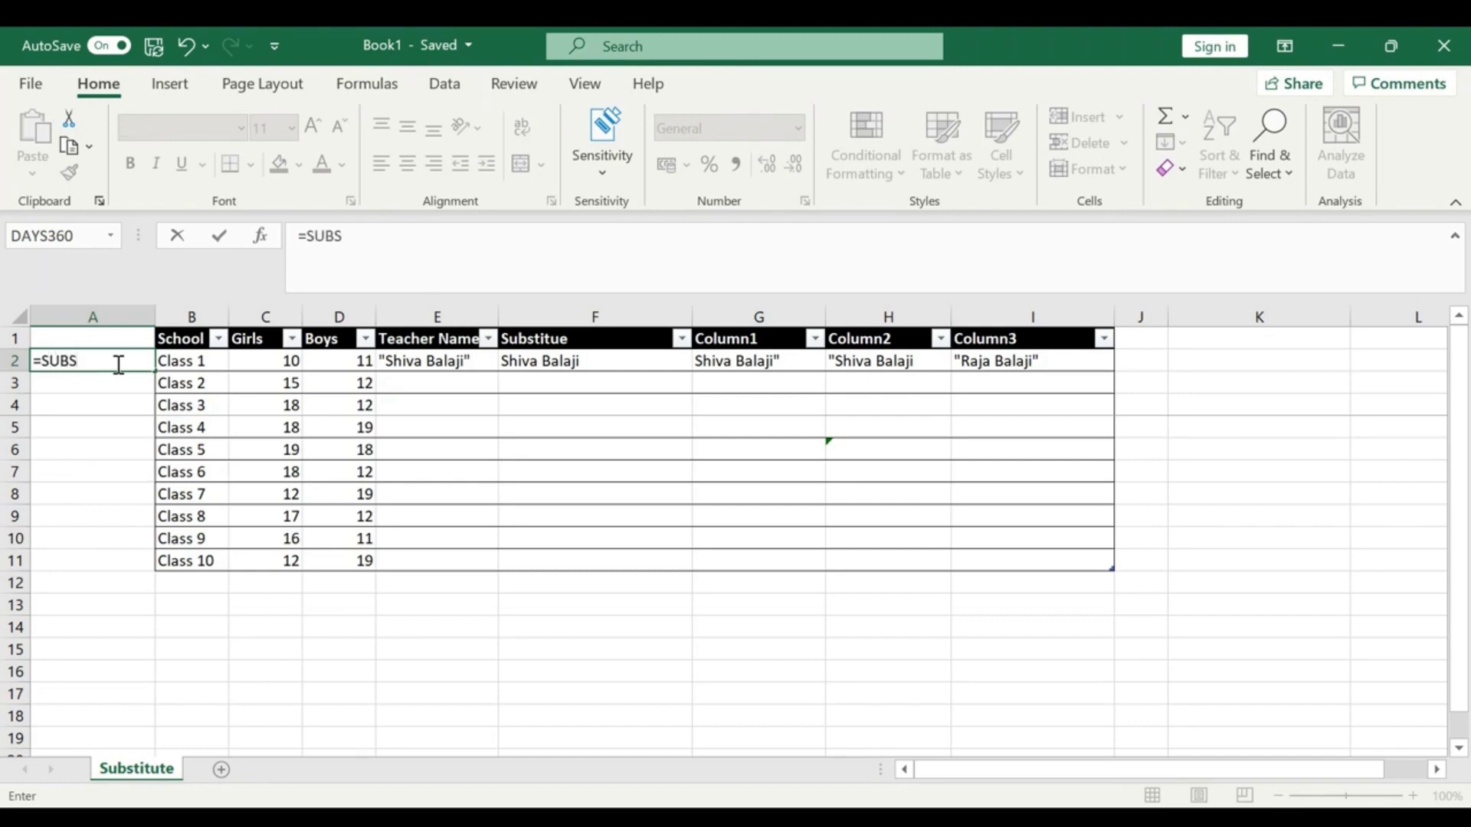
type("TITUTE(")
left_click(175, 362)
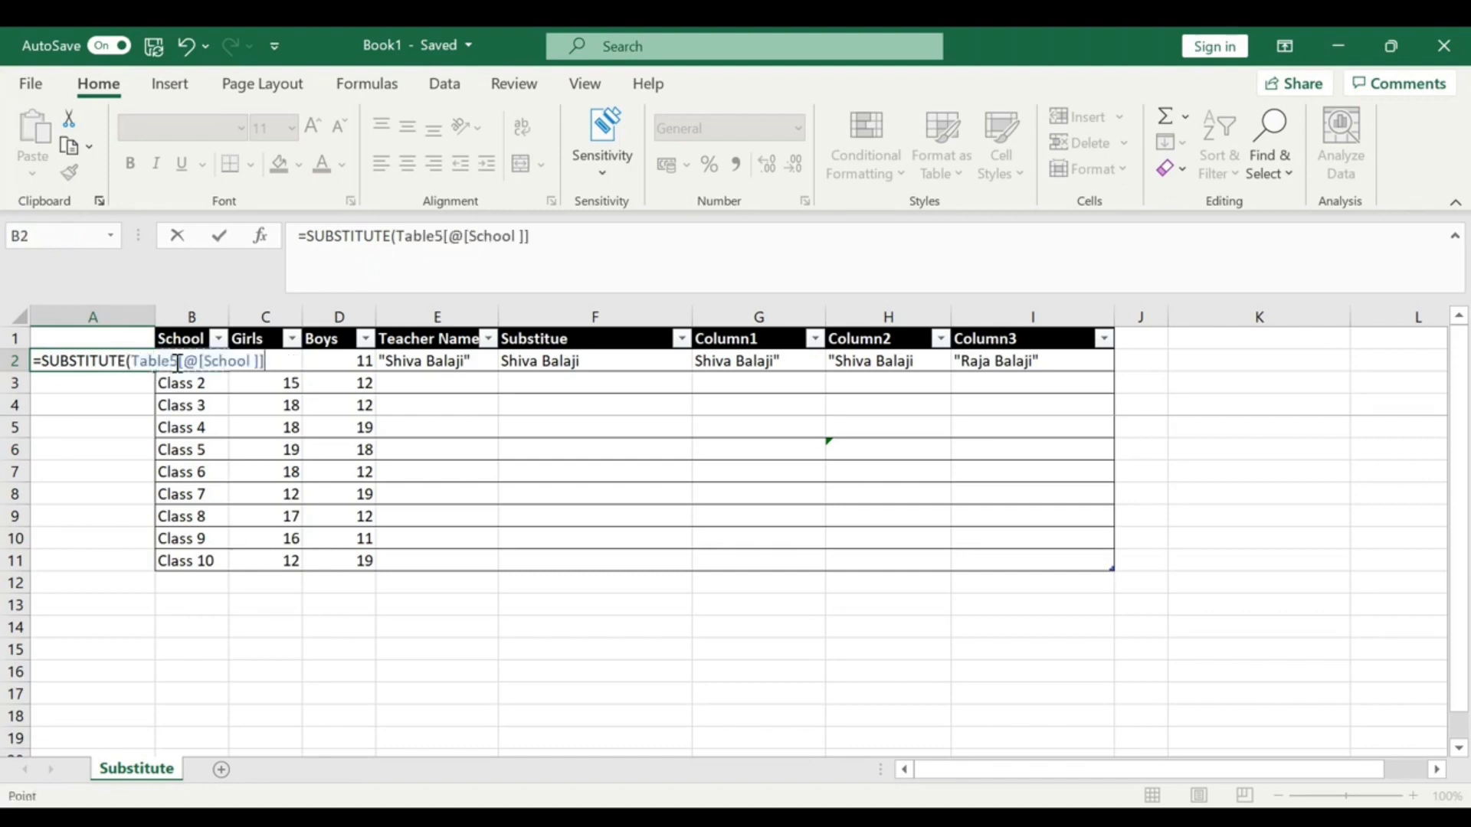
Complete the A2 formula to replace "Class 1" with "Standard 1"
type(",")
type("\"Class 1")
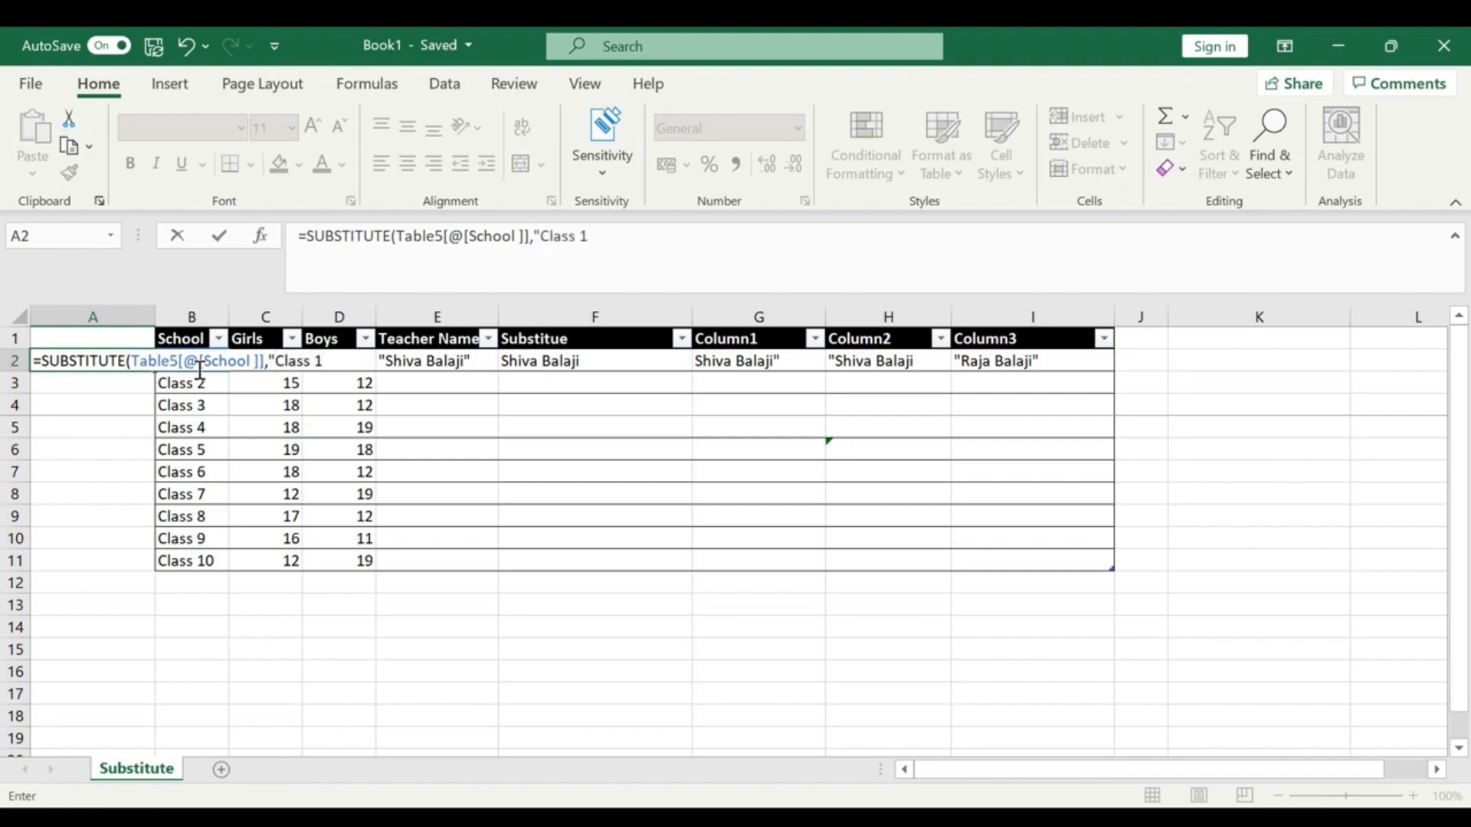
type("Standard")
type(" 1\"")
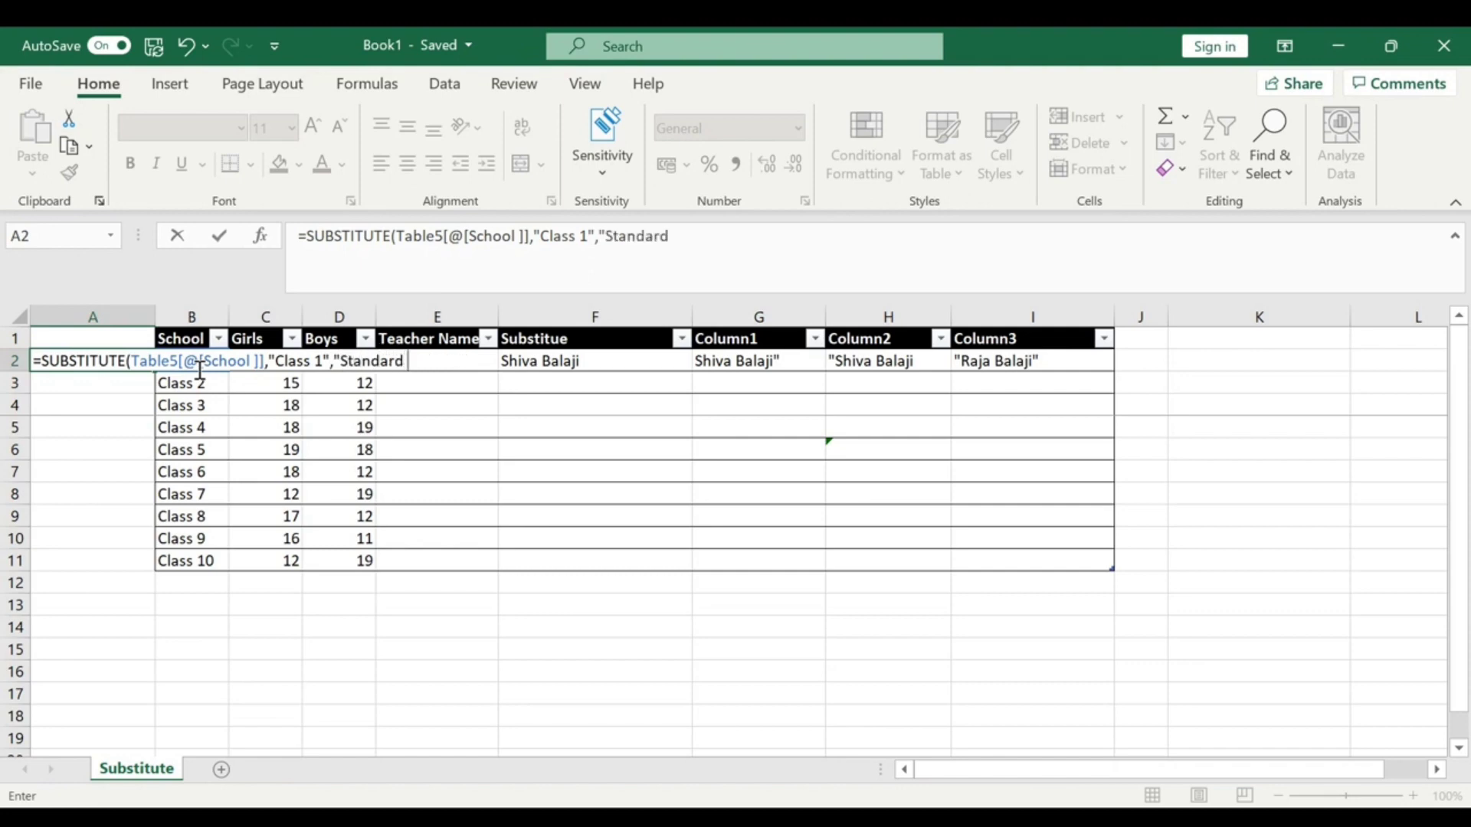
type(")")
key("Return")
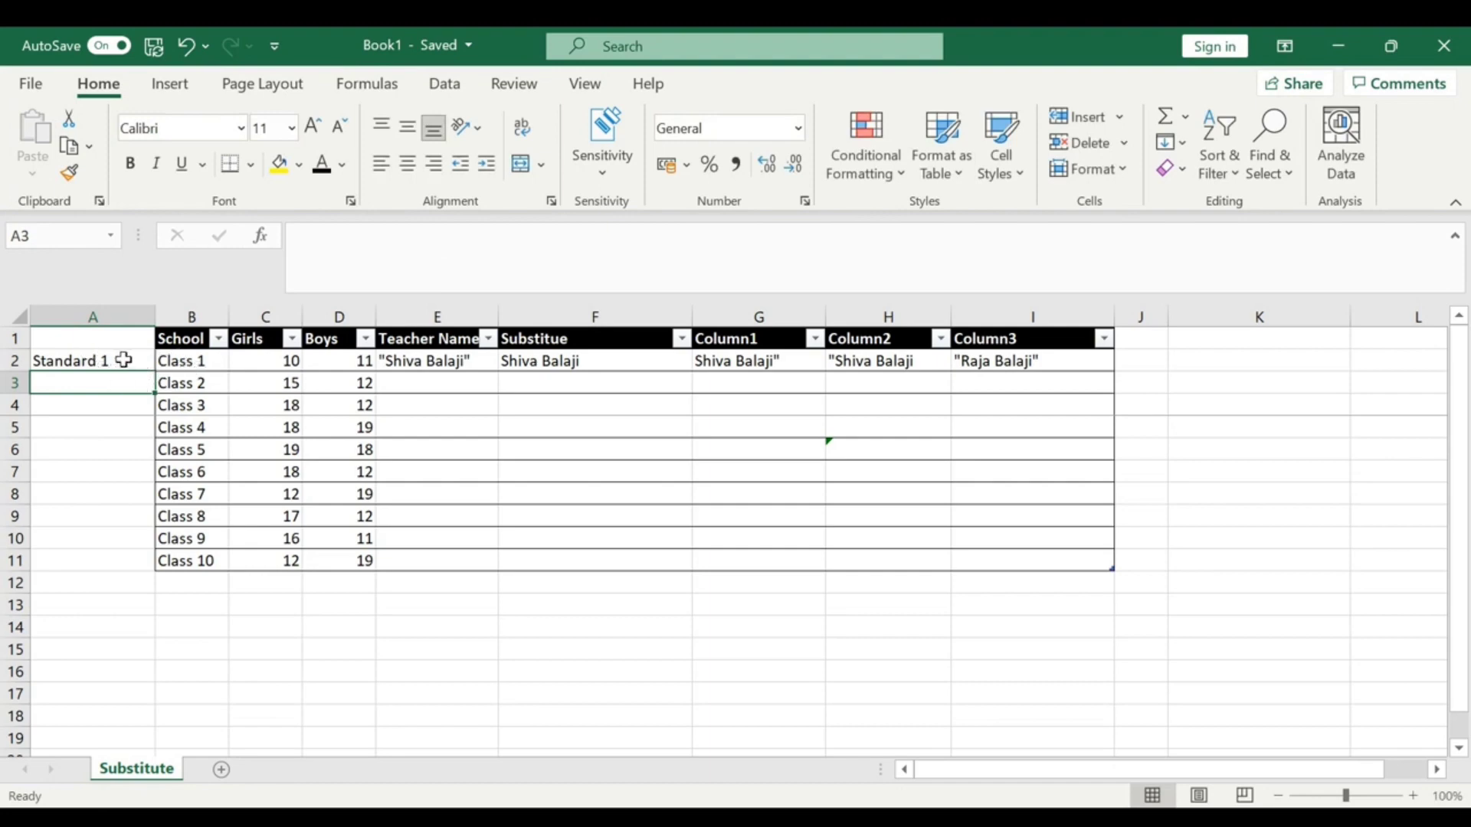
Compare B2 with the SUBSTITUTE formula in A2, and E2 with the formula in F2
left_click(203, 364)
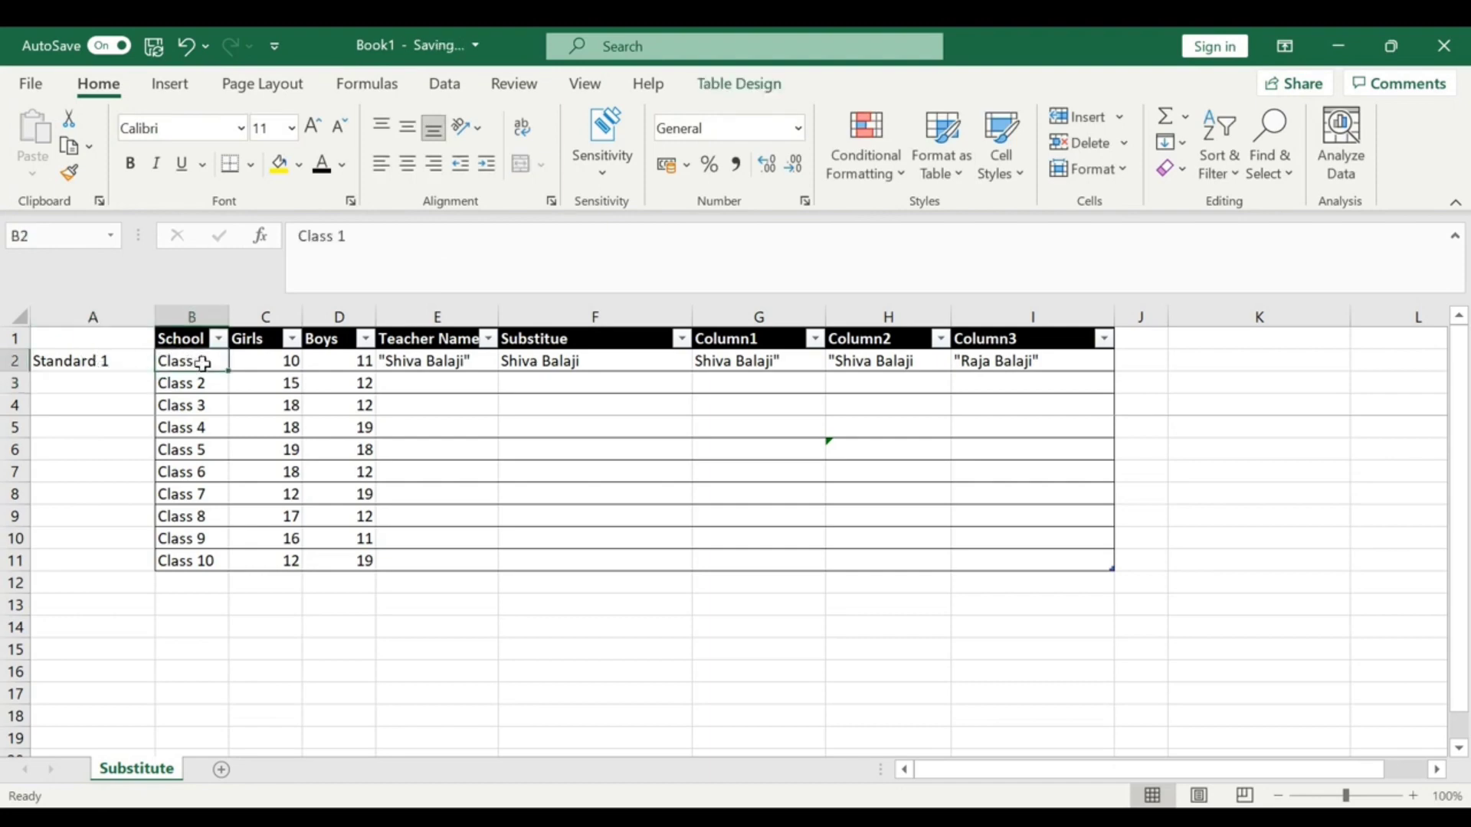
left_click(101, 361)
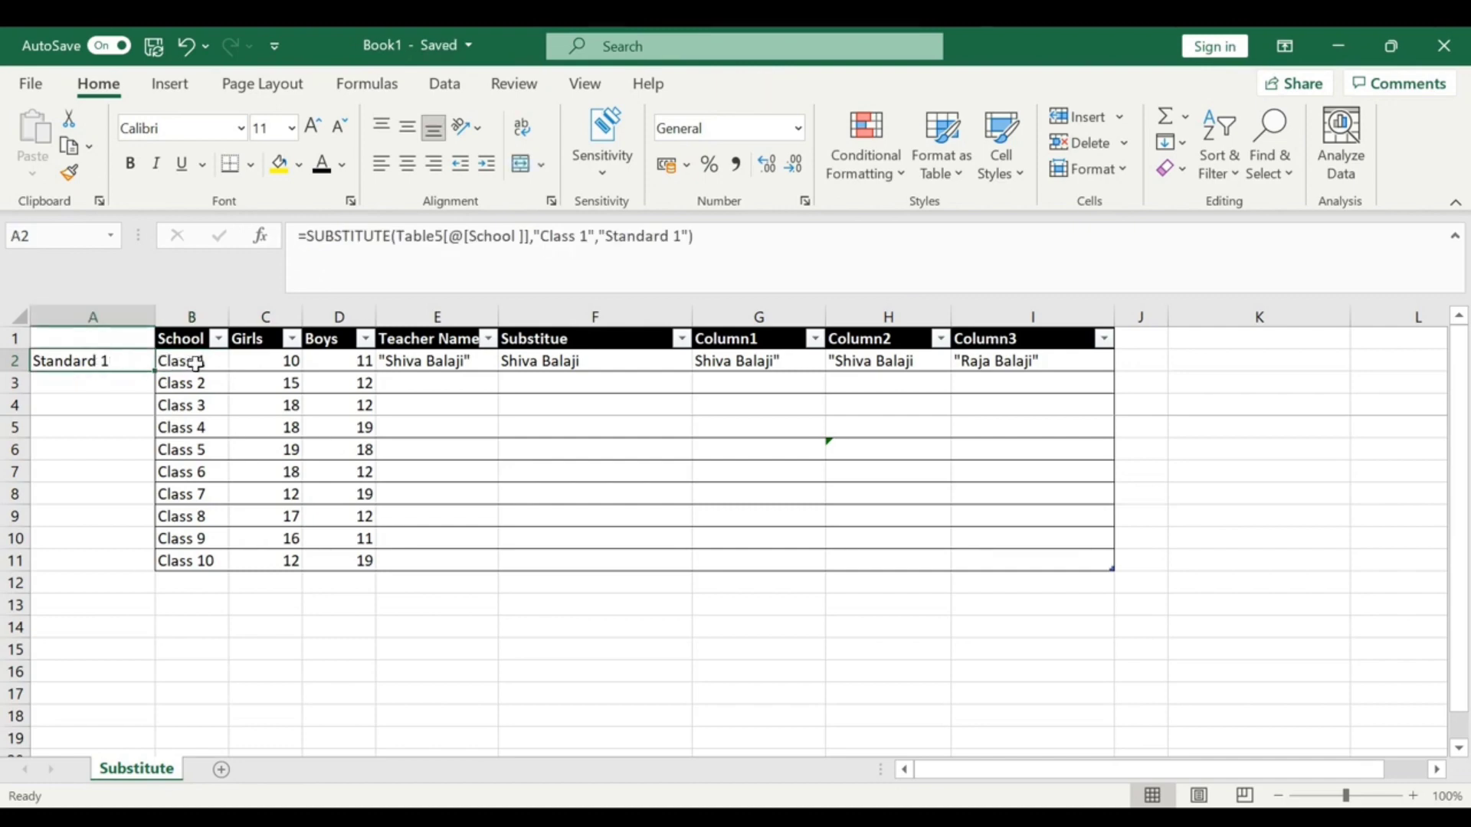
left_click(456, 358)
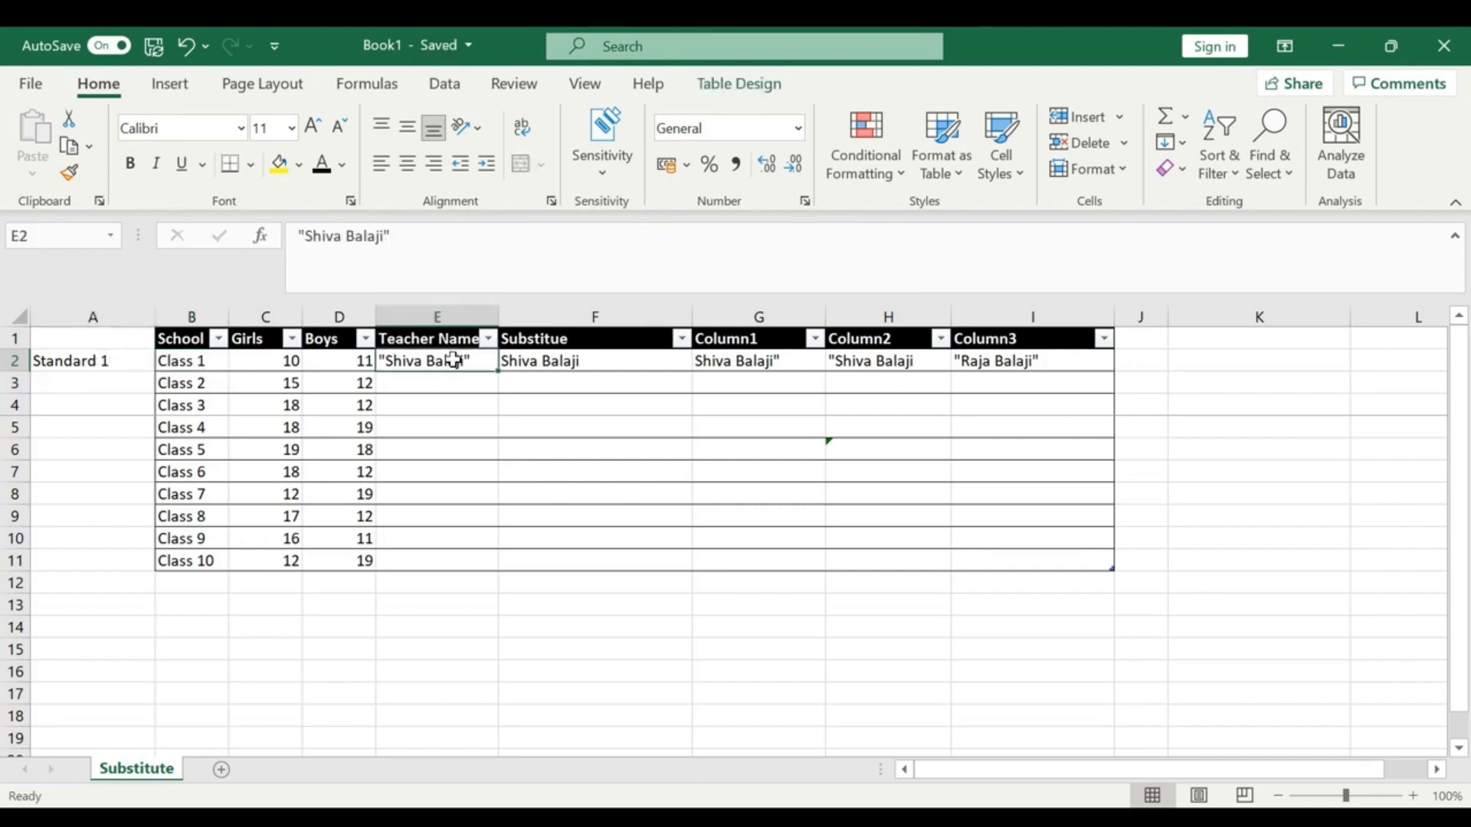
left_click(534, 360)
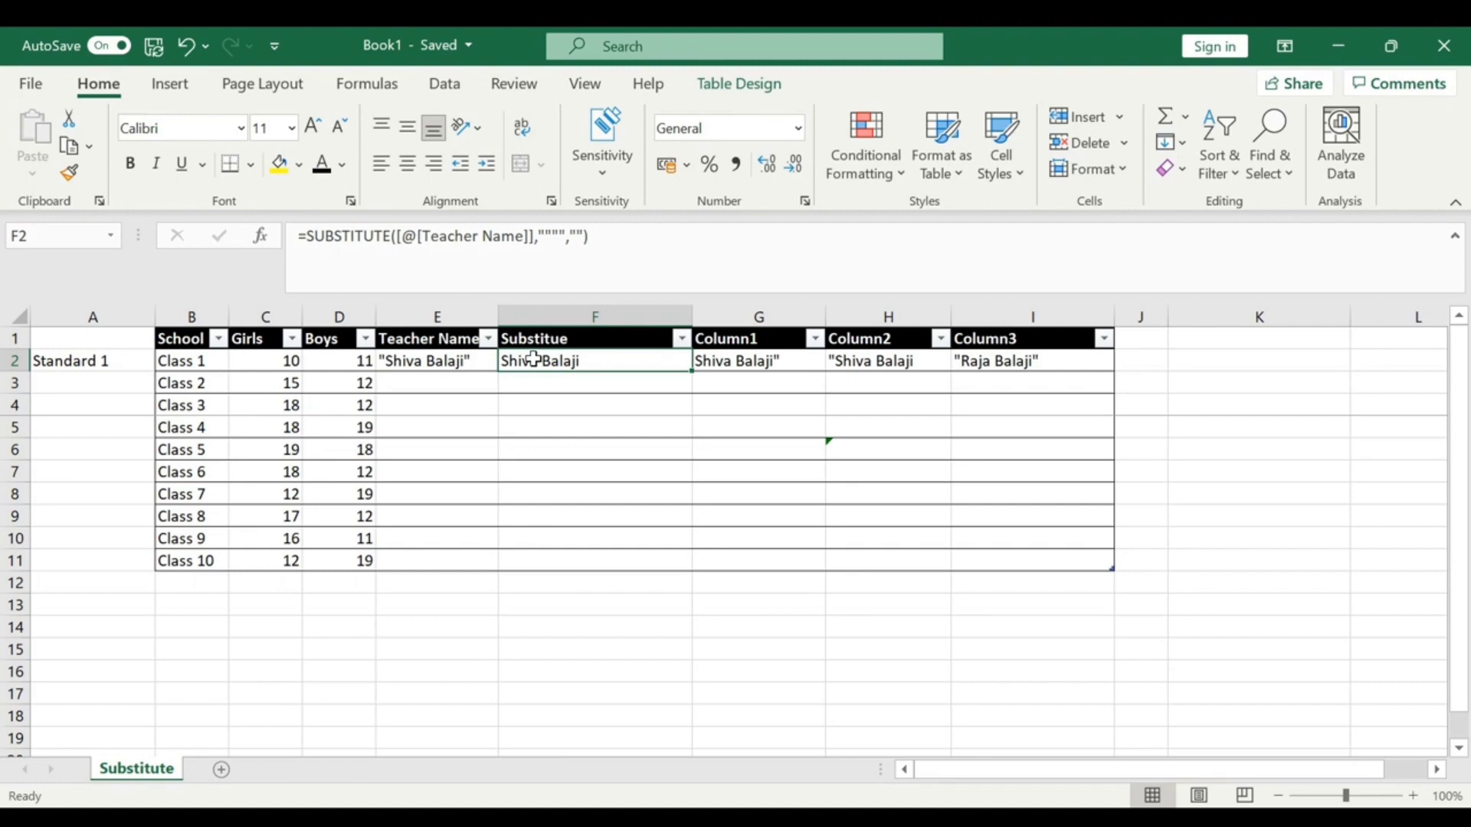
left_click(847, 818)
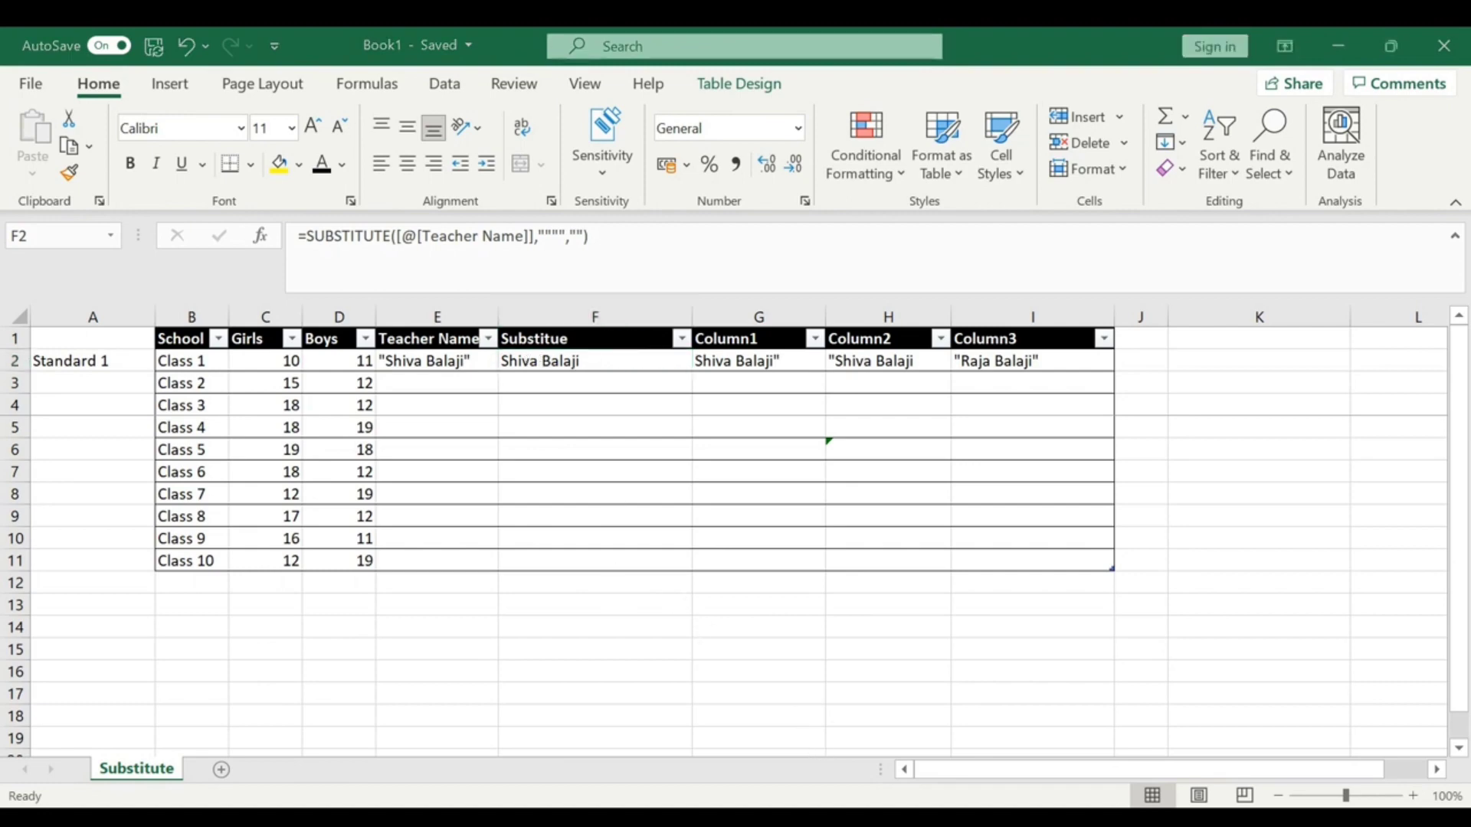
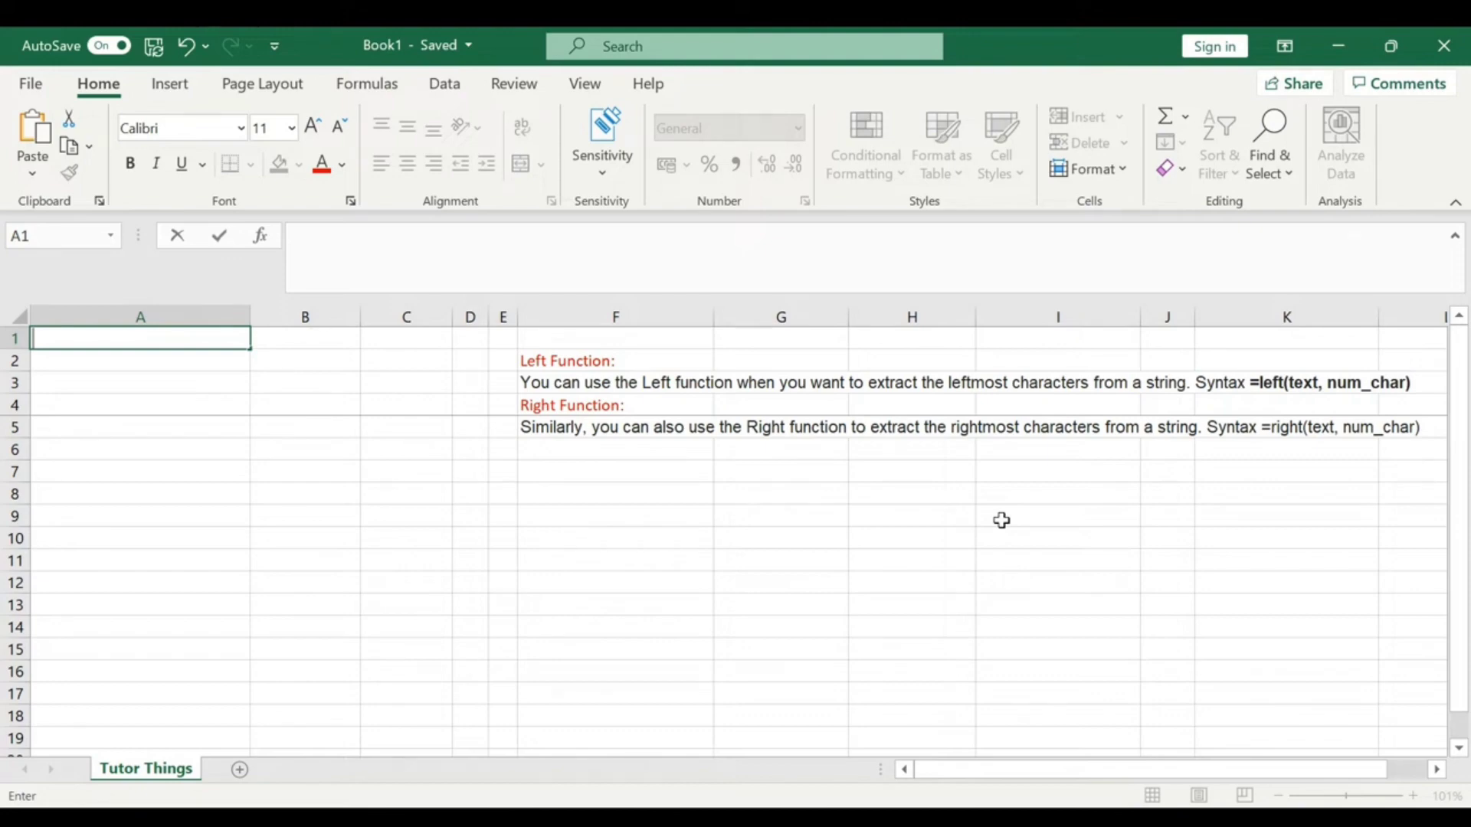
Check the Left and Right function syntax notes on the Tutor Things sheet, and enter "Learn Easily" in A1
left_click(1321, 393)
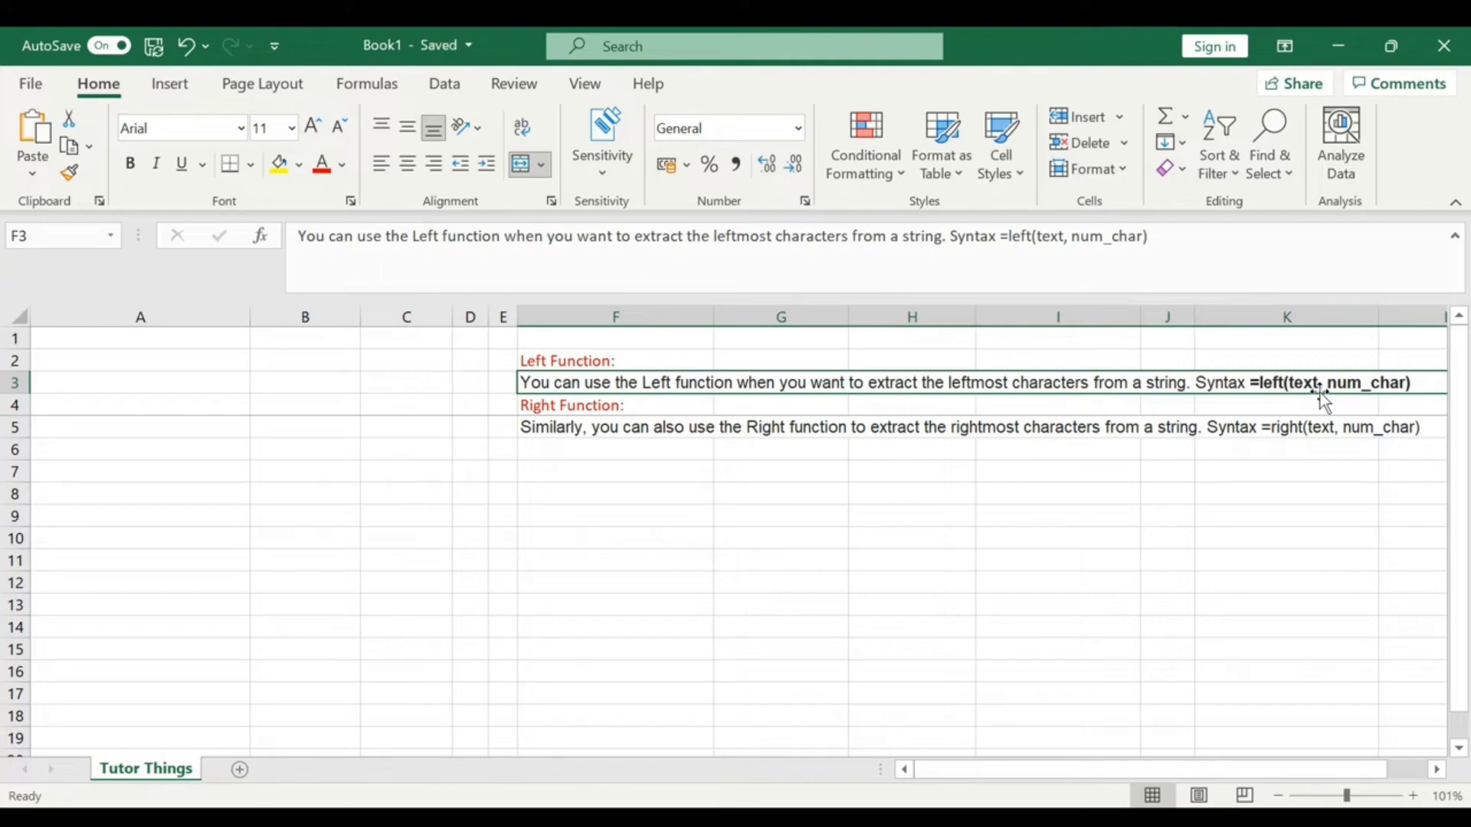
left_click(1309, 445)
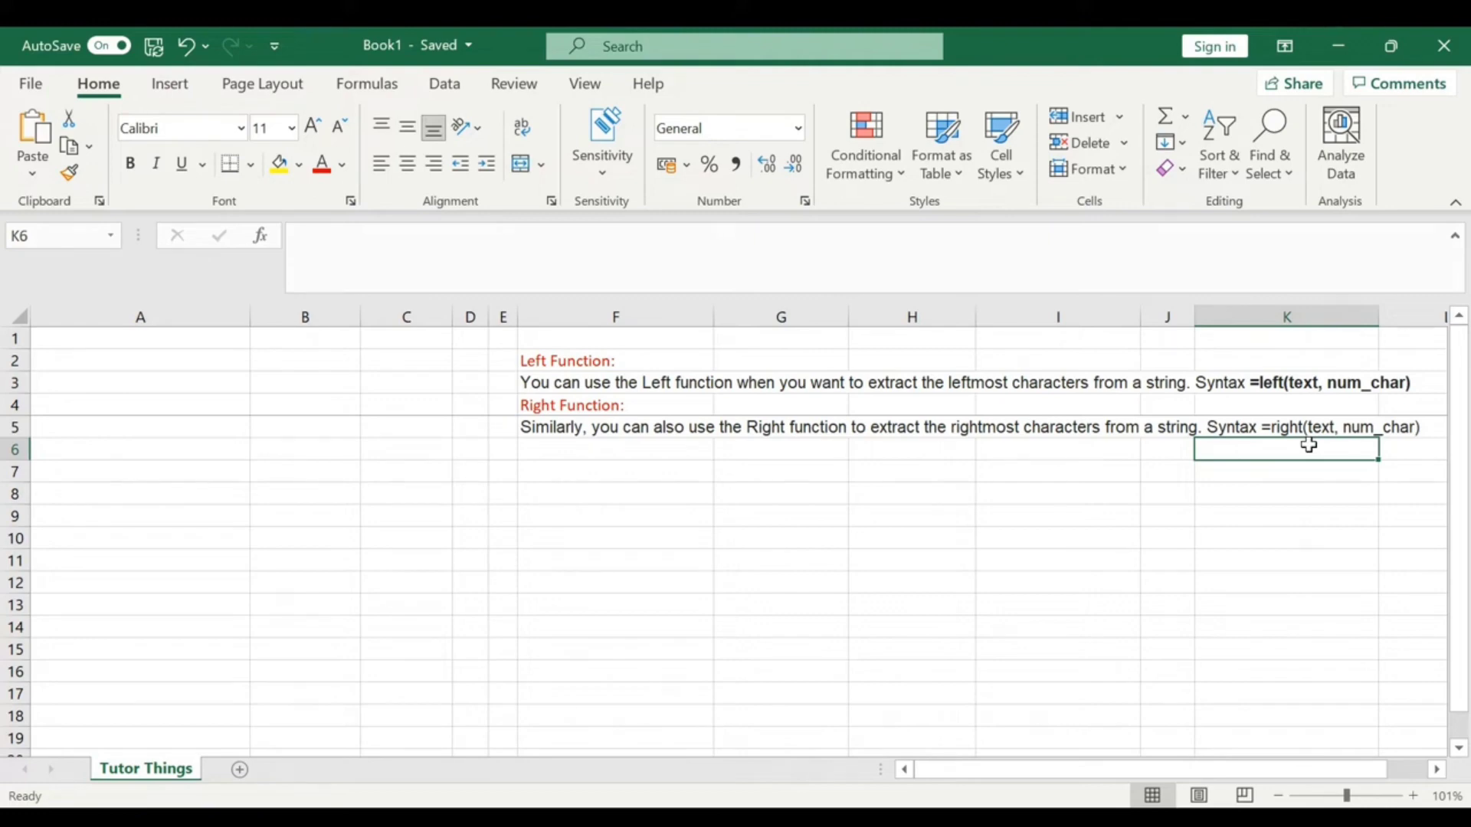
left_click(189, 341)
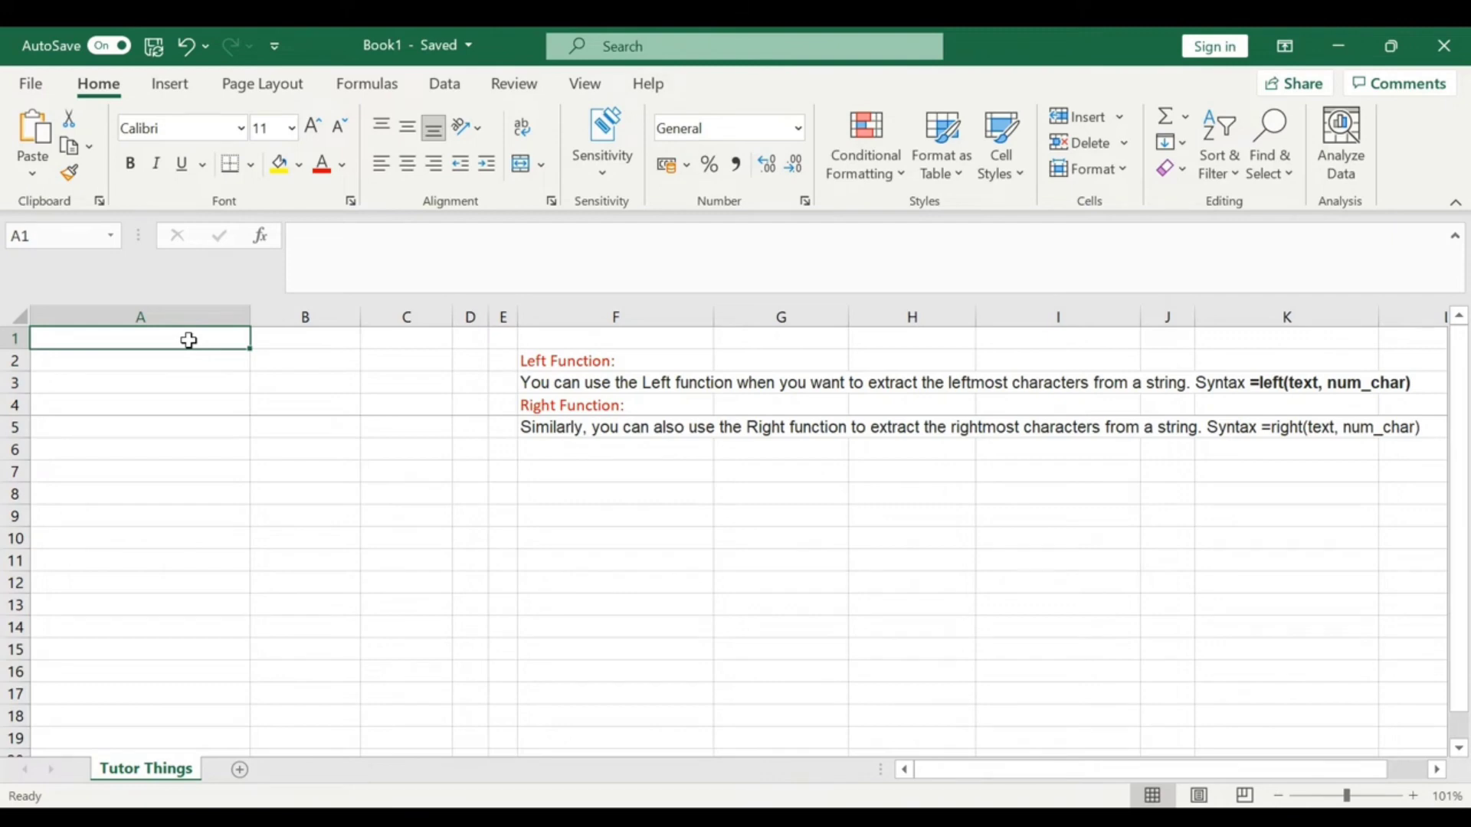
type("Learn Easily")
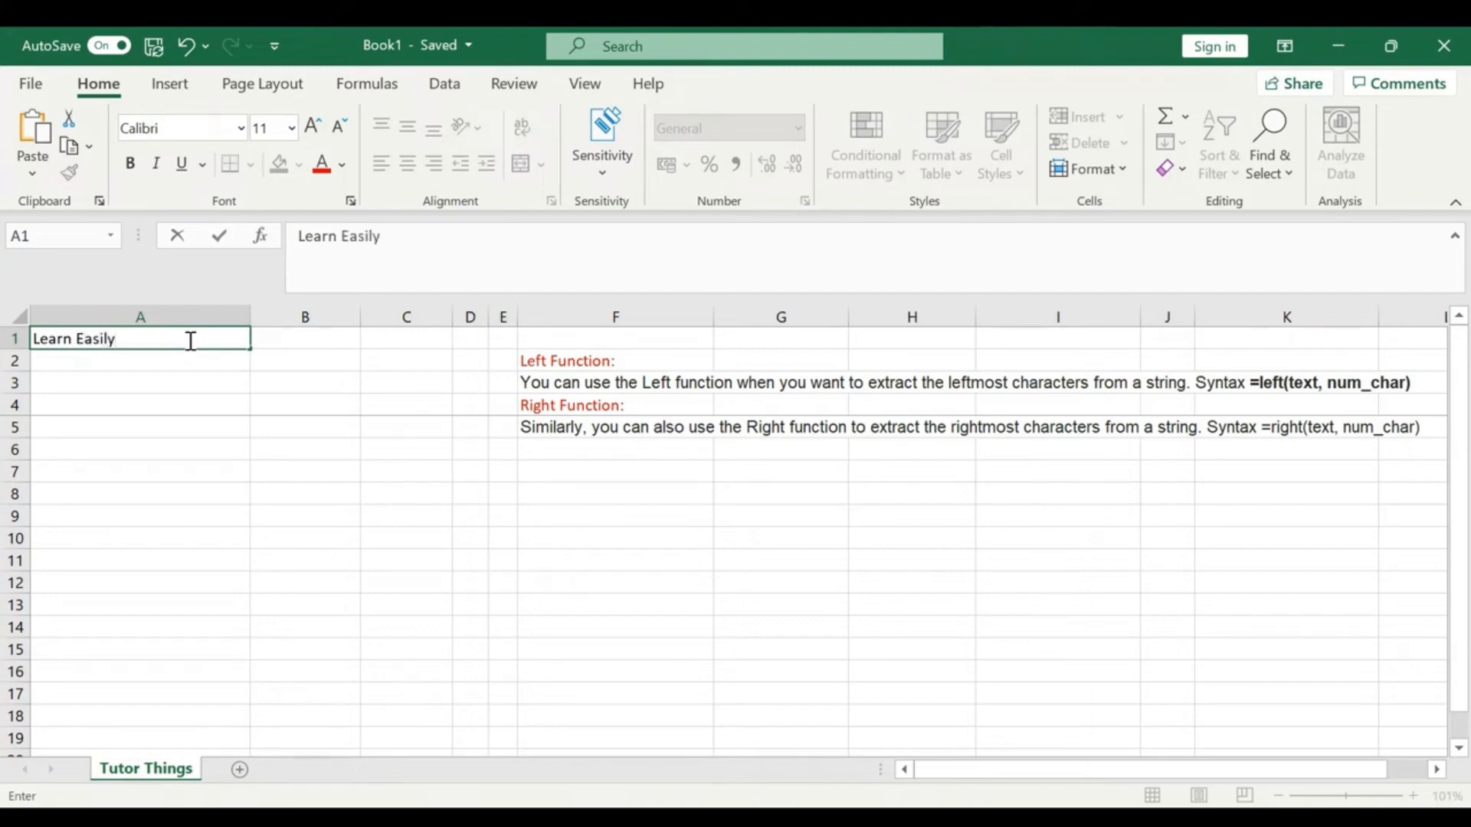
Enter =LEFT(A1,5) in B1 to extract the first five characters of A1
left_click(269, 339)
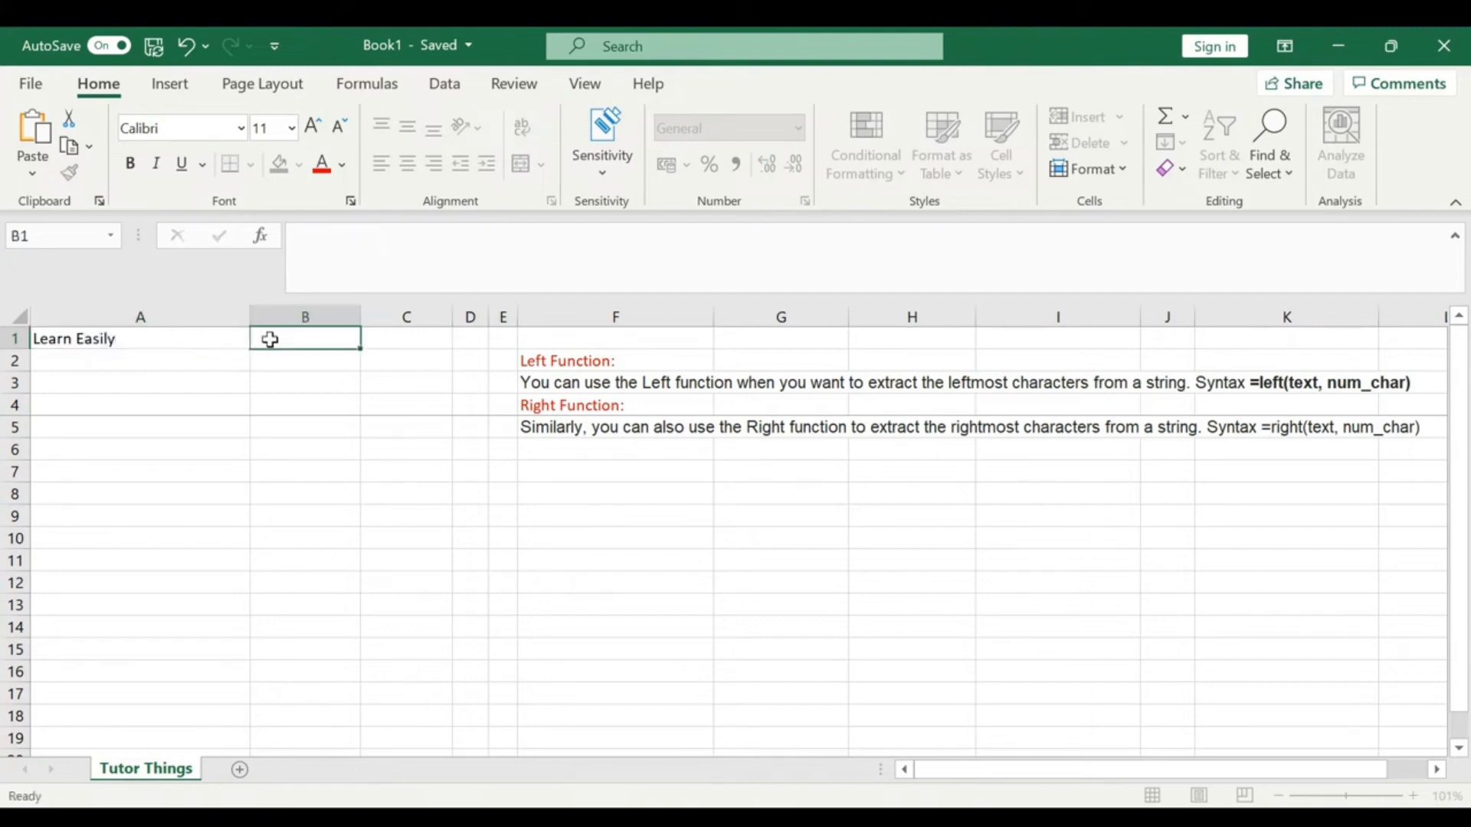
type("=")
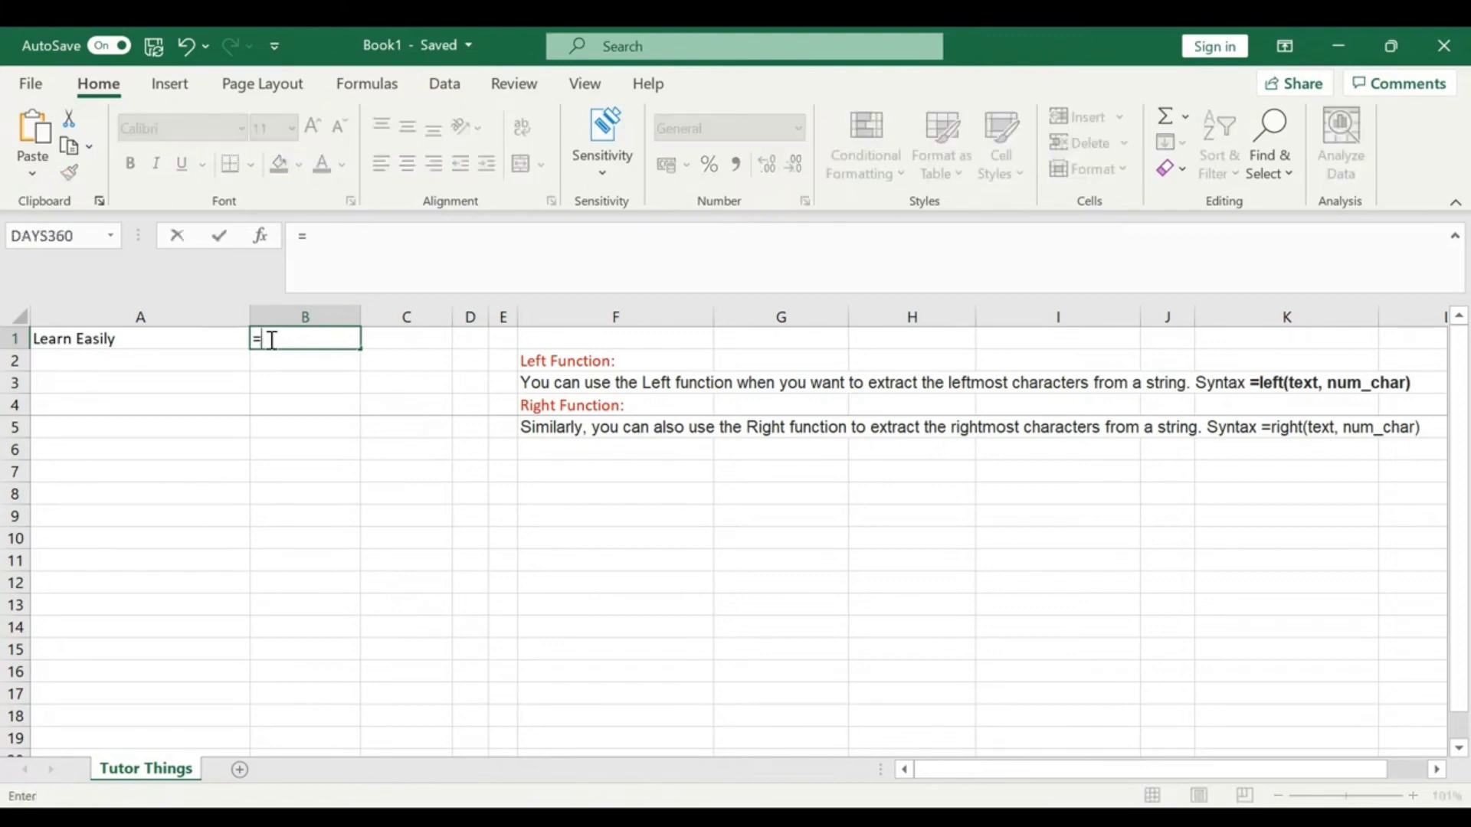
type("LEFT(")
left_click(169, 342)
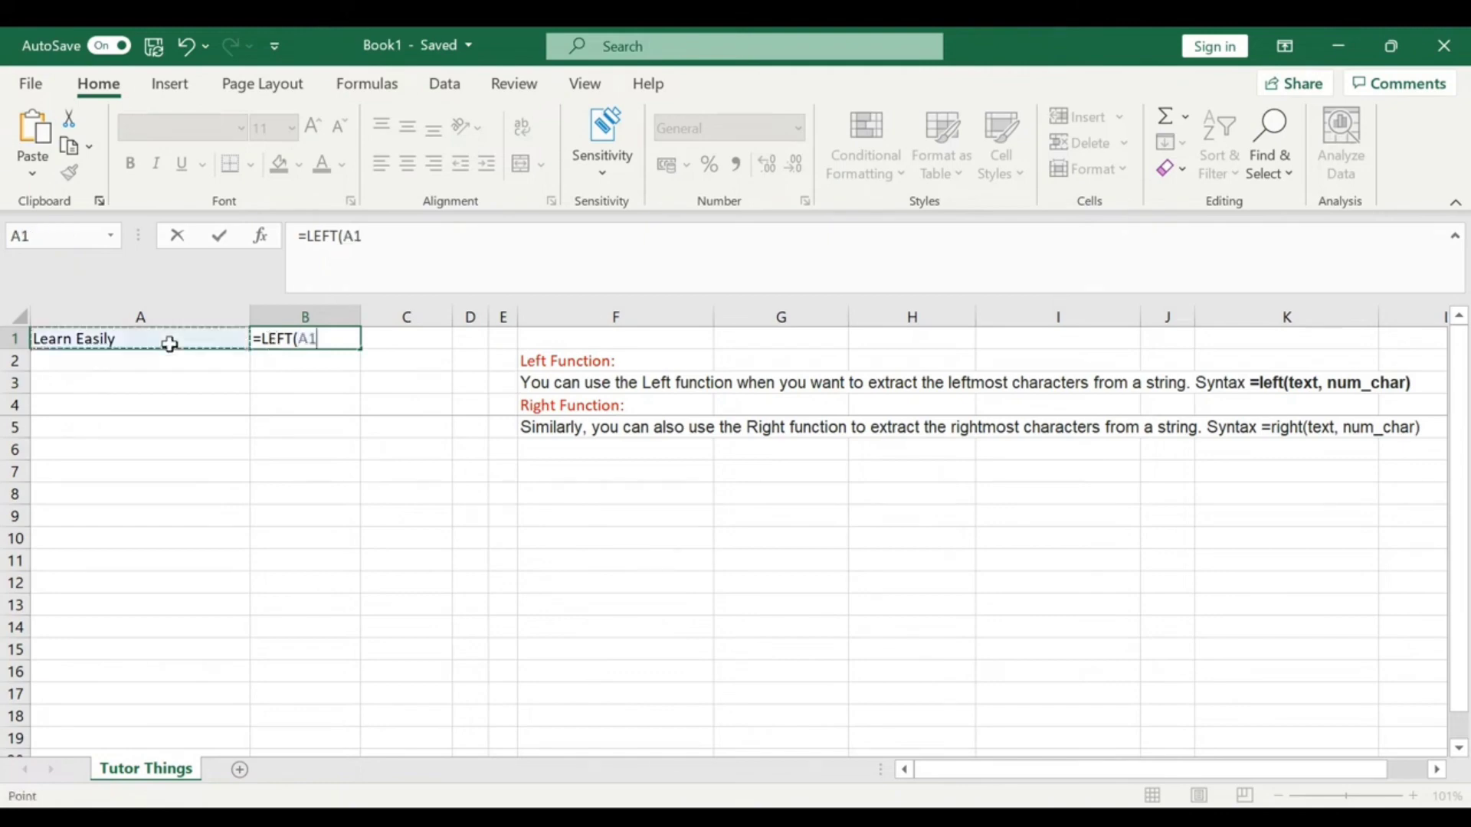
type(",")
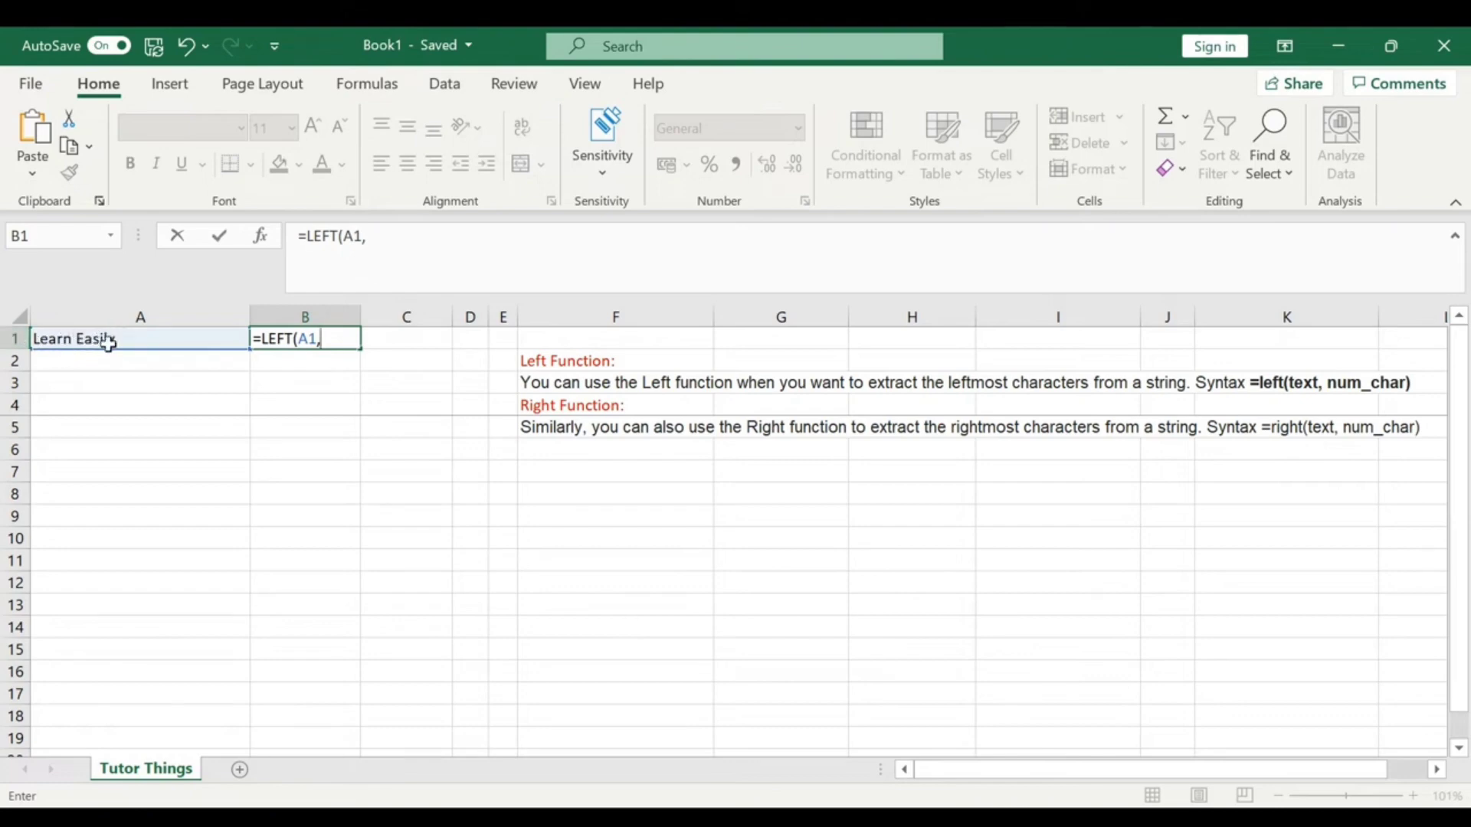
type("5)")
key("Return")
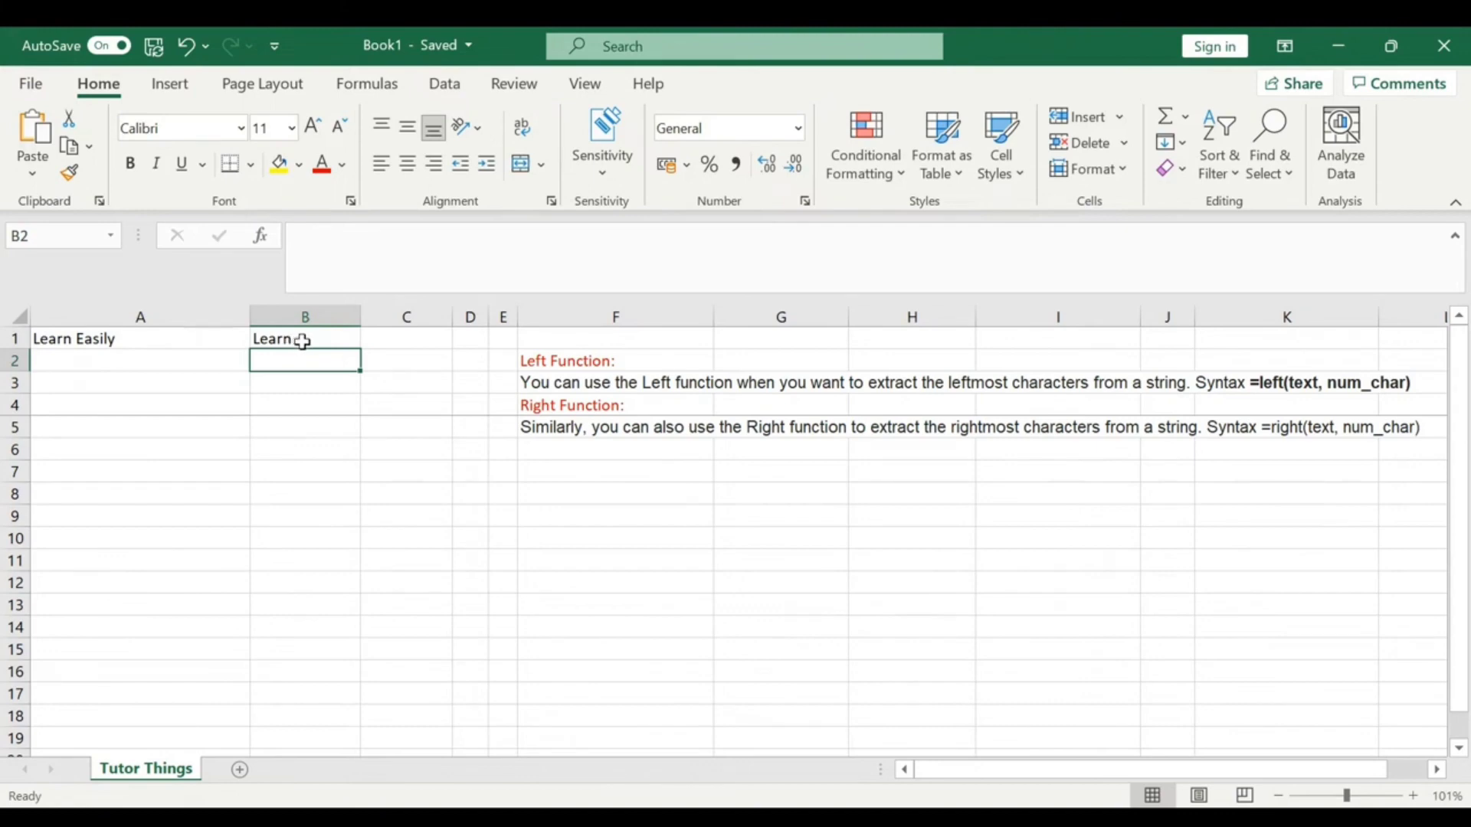
Change the LEFT formula in B1 to =LEFT(A1,1) so it extracts only the first character
left_click(293, 340)
left_click(378, 239)
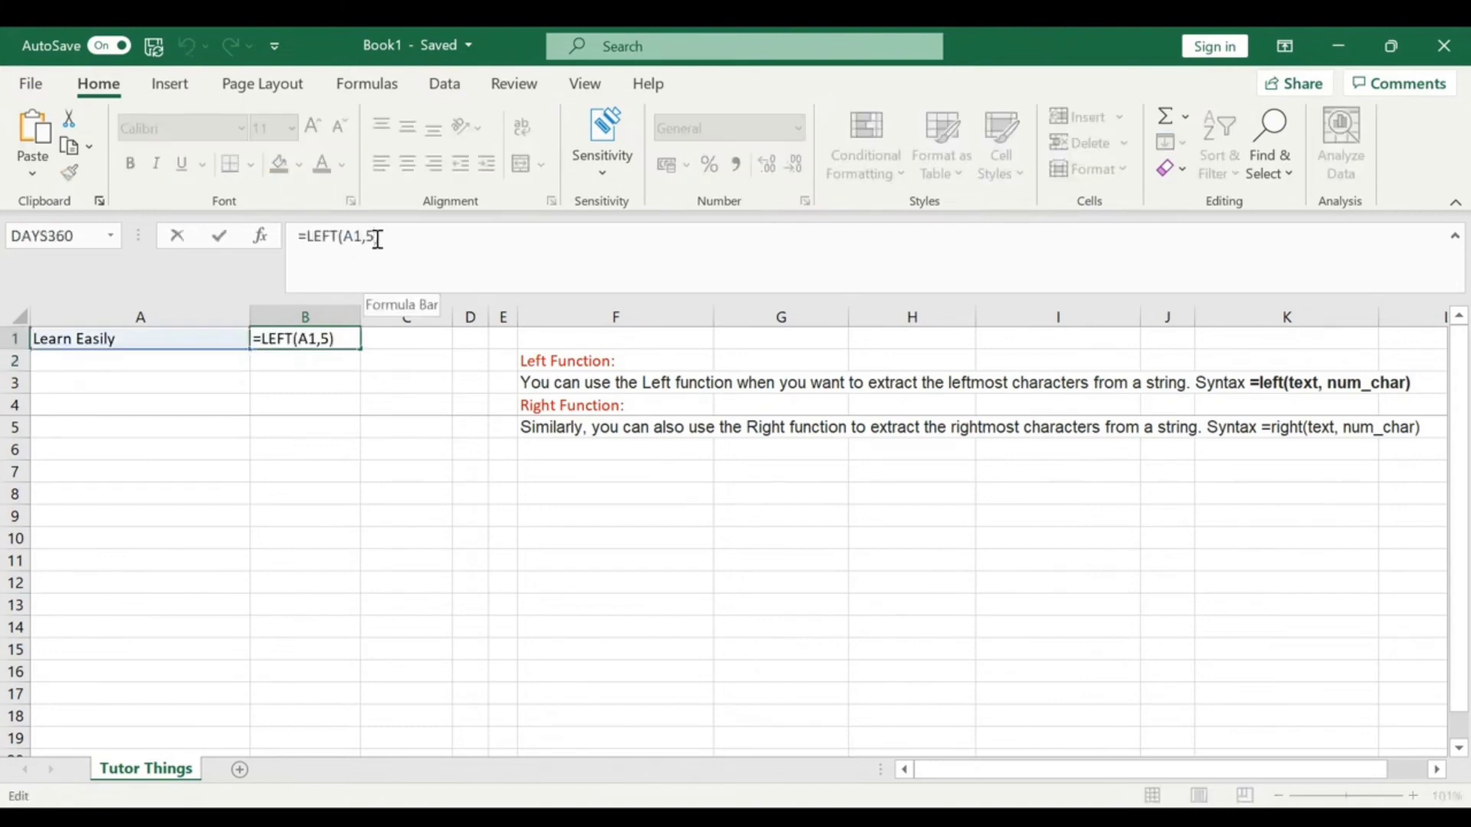
key("BackSpace")
type("1")
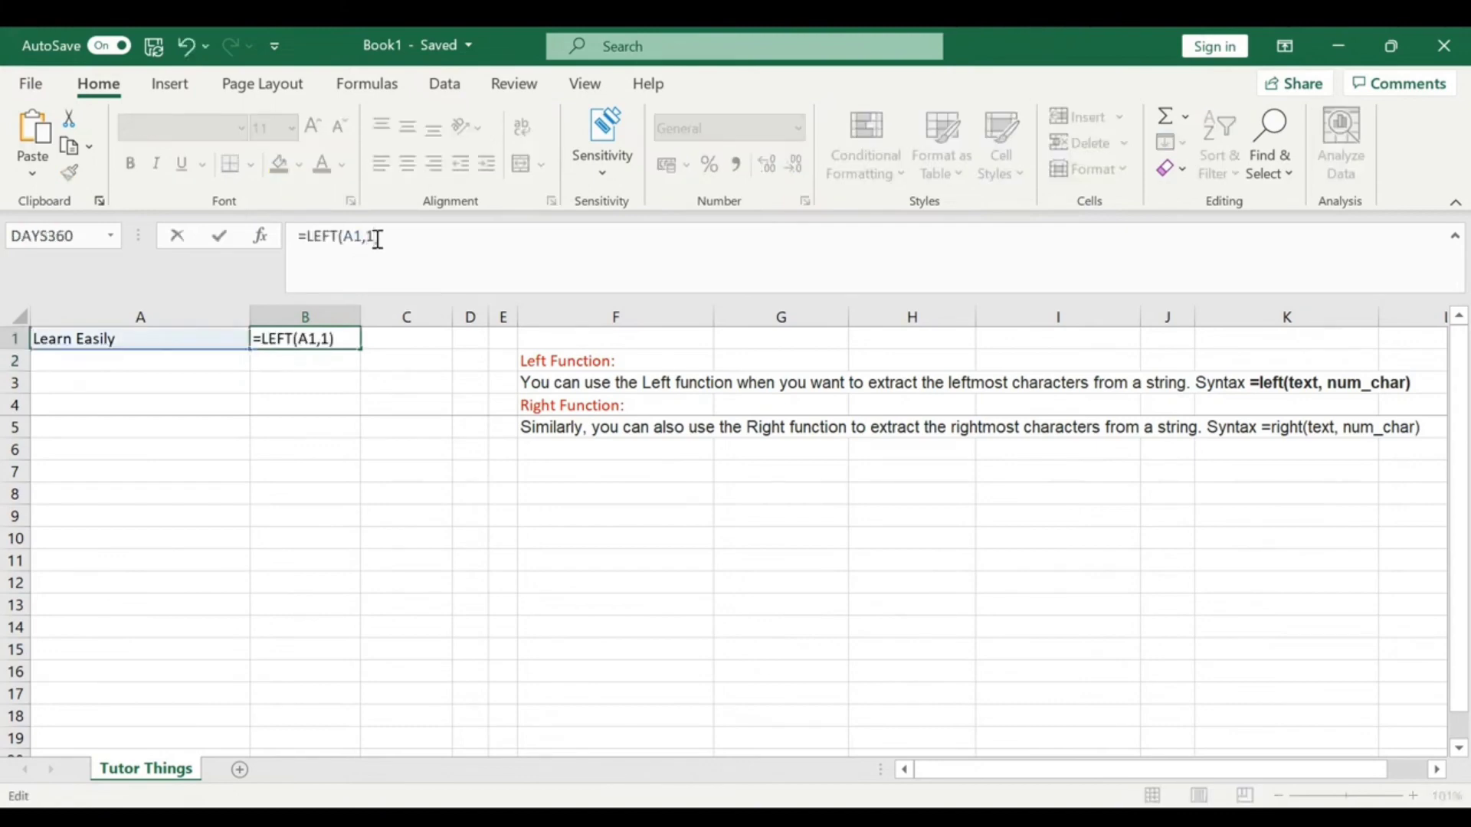
key("Return")
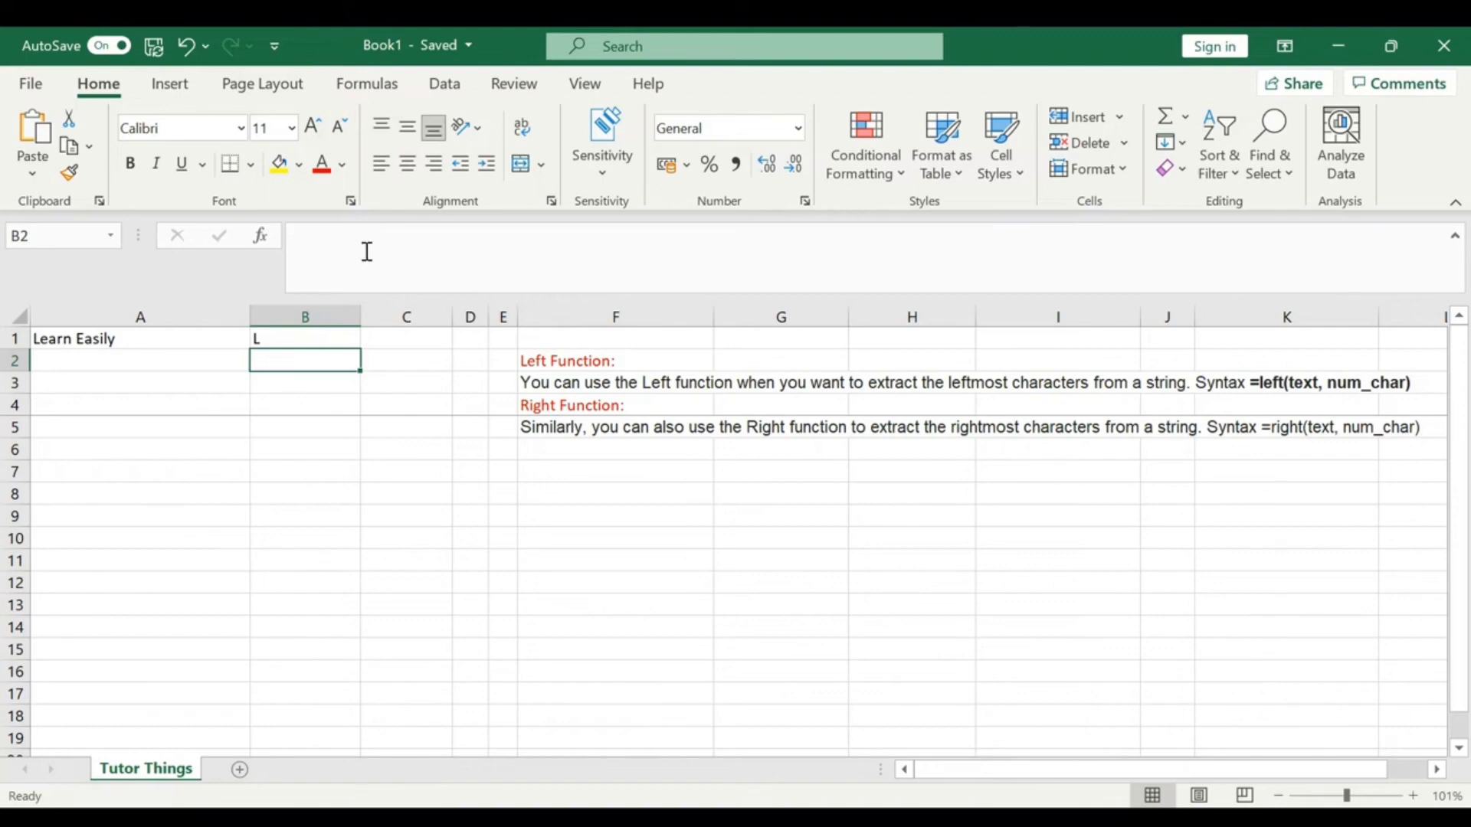
Enter =RIGHT(A1,1) in B2 to extract the last character of A1
type("=")
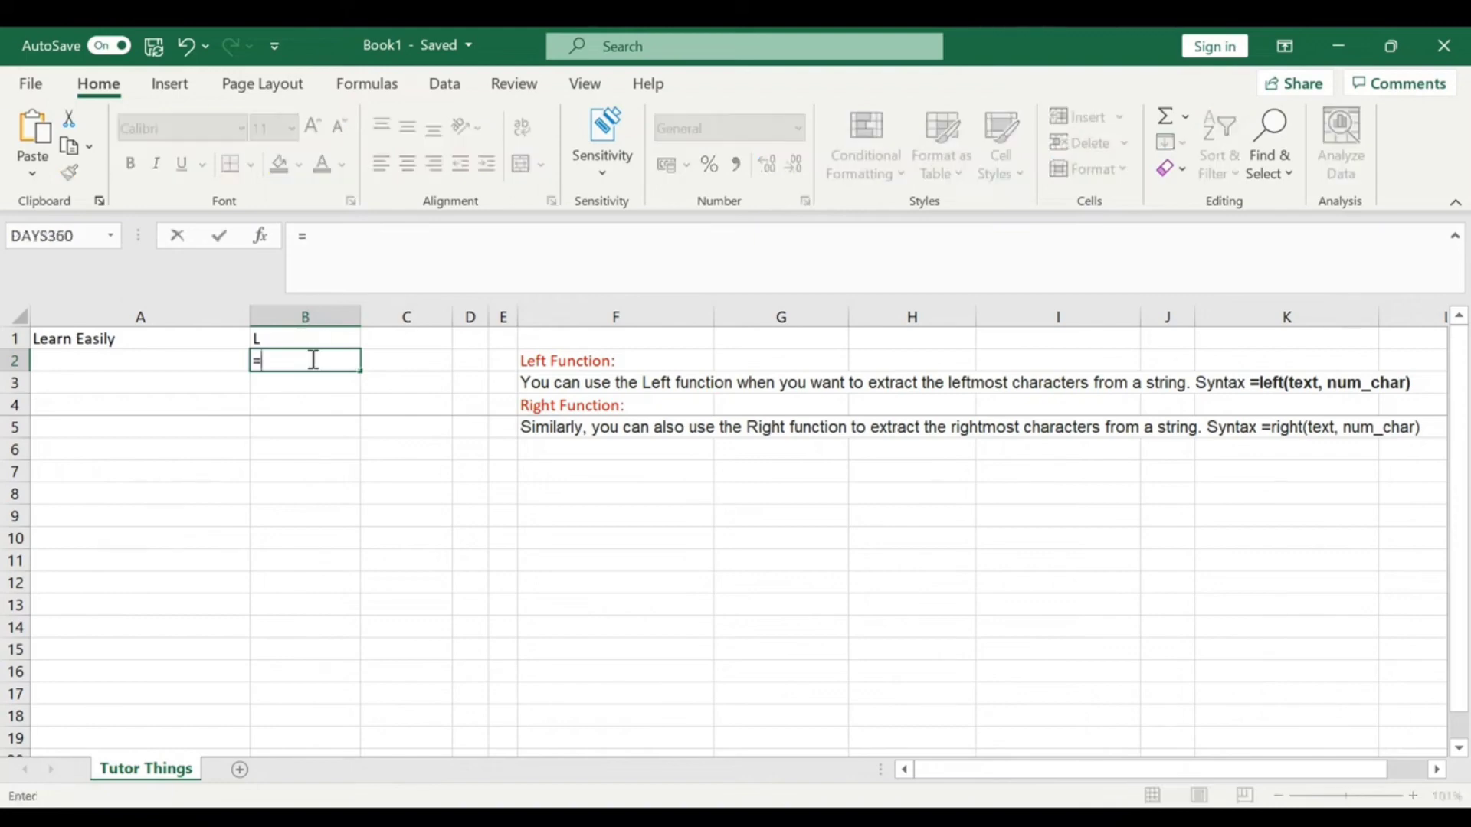
type("RIGHT")
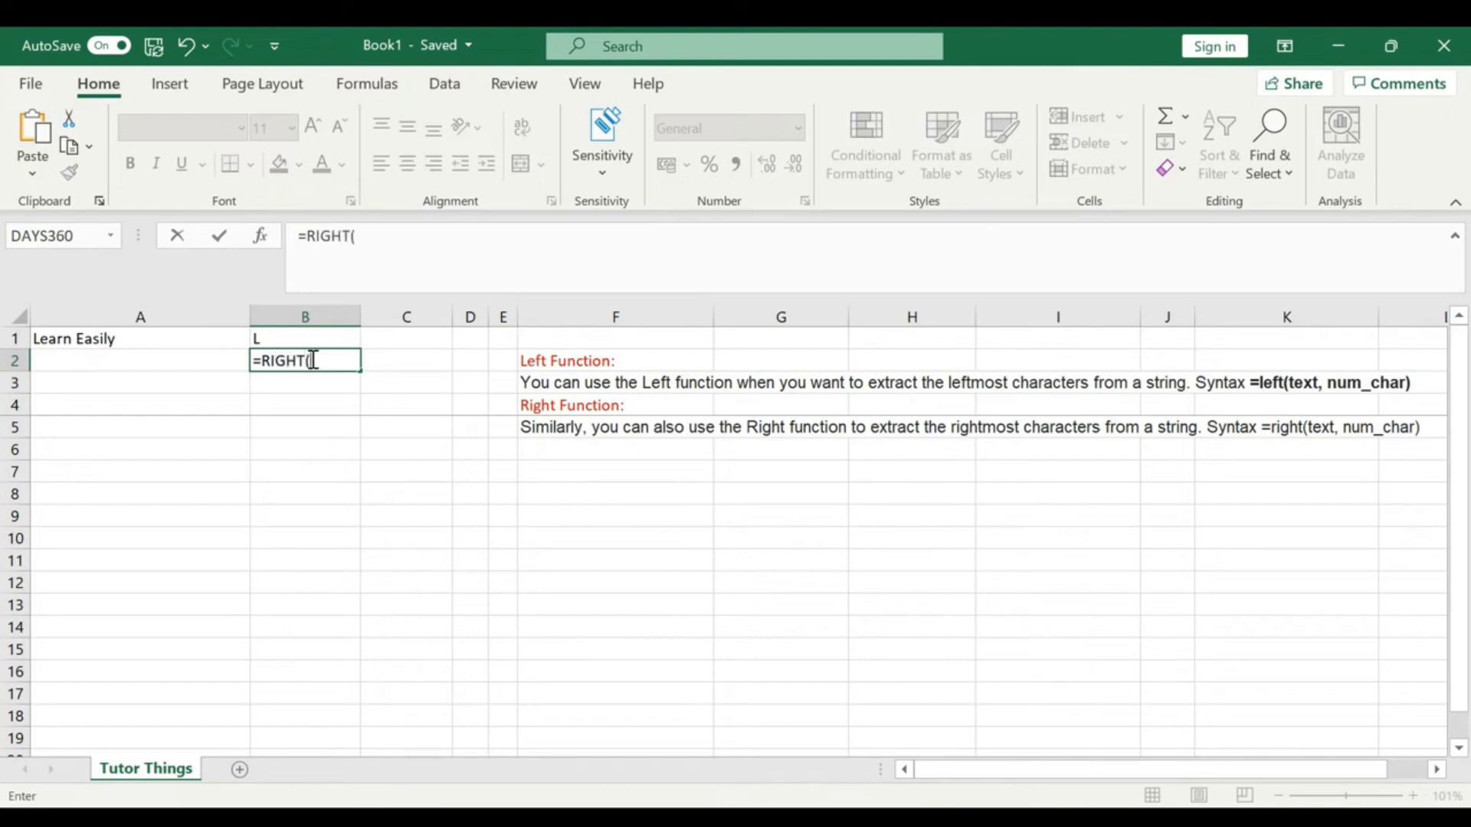
type("(")
left_click(206, 338)
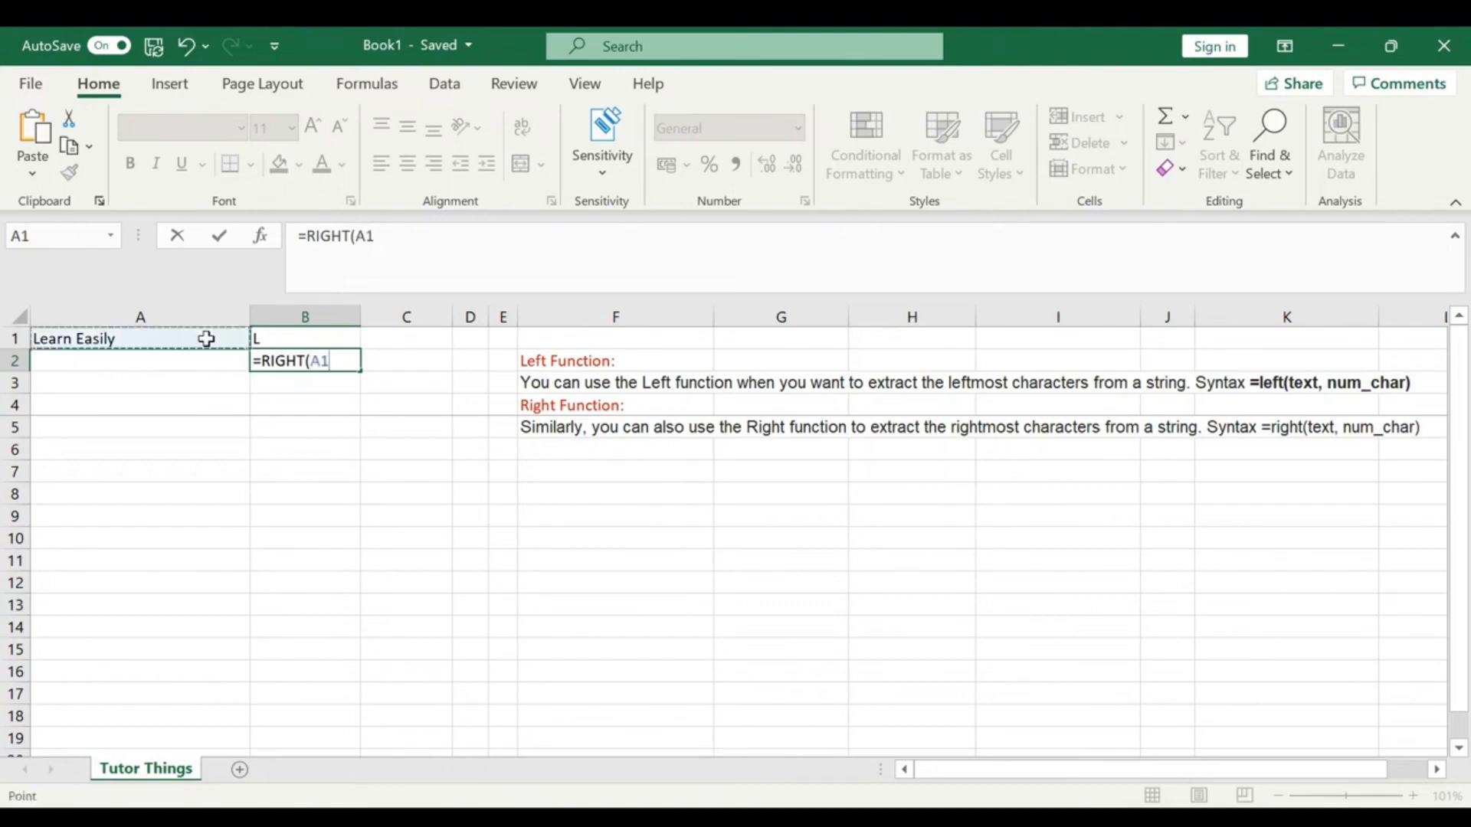
type(",")
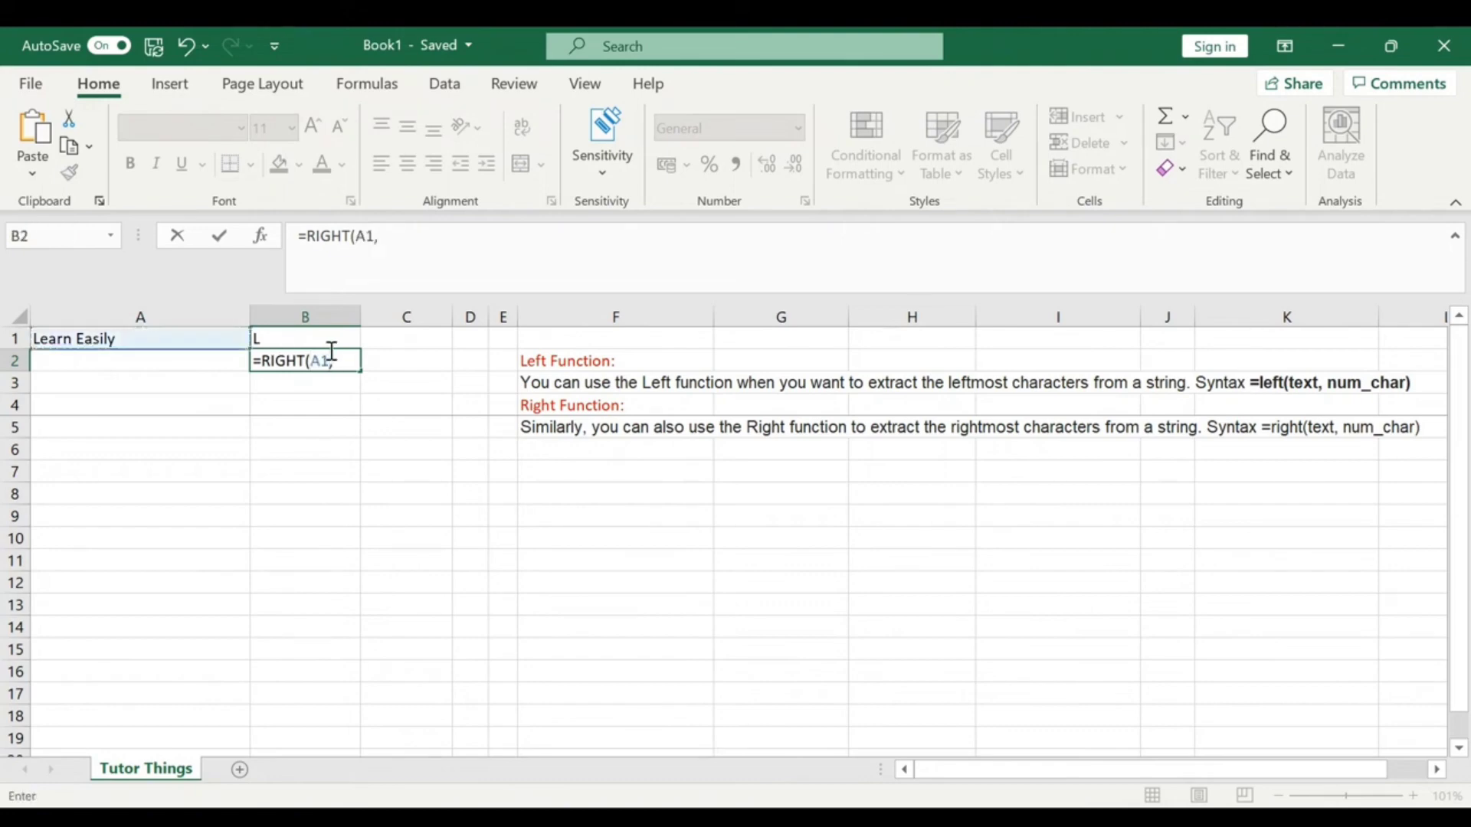
type("1)")
key("Return")
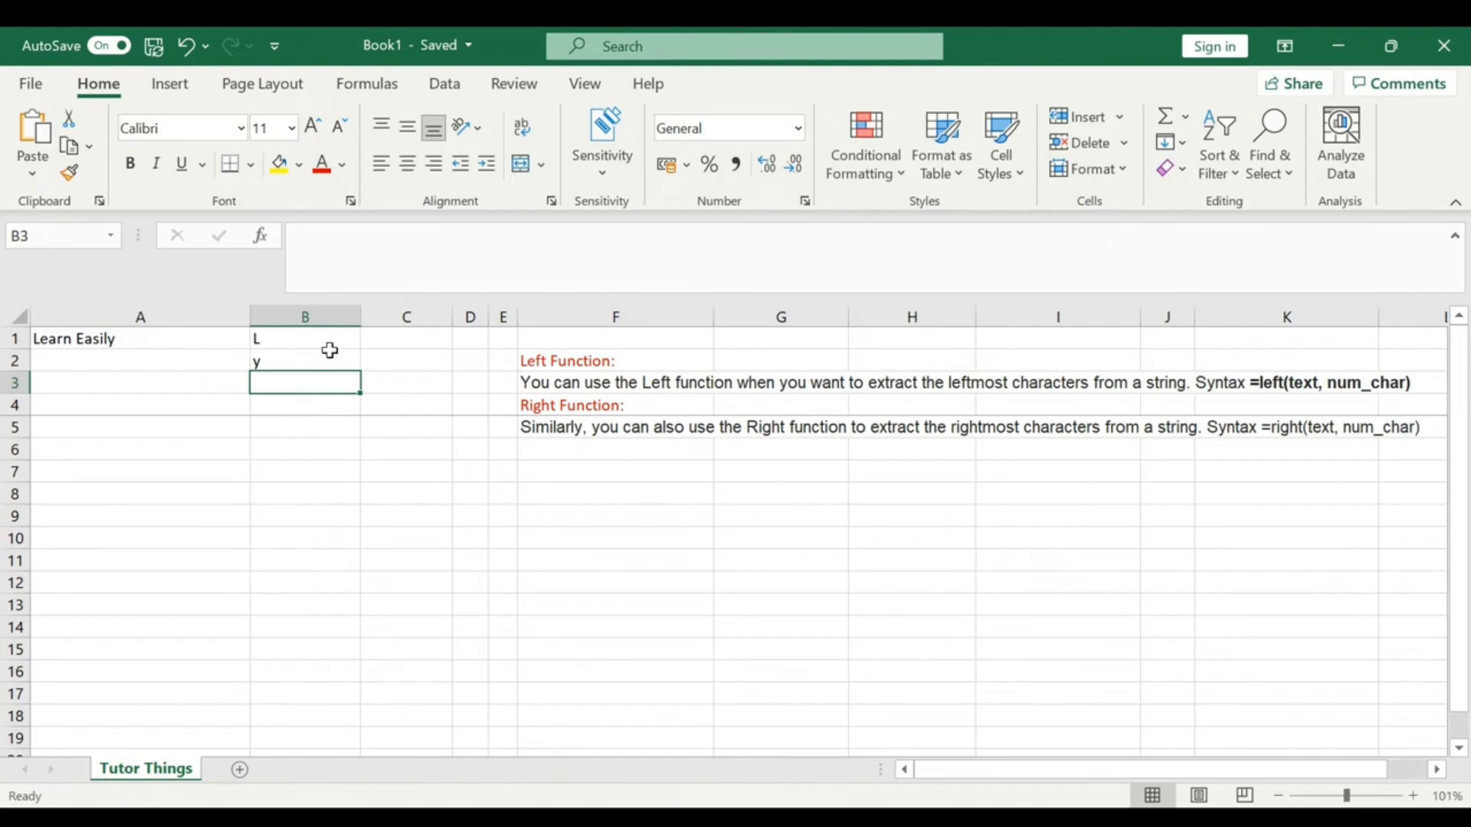
Compare the formulas in B1 and B2, and set the RIGHT formula's character count in B2 to 6
left_click(321, 354)
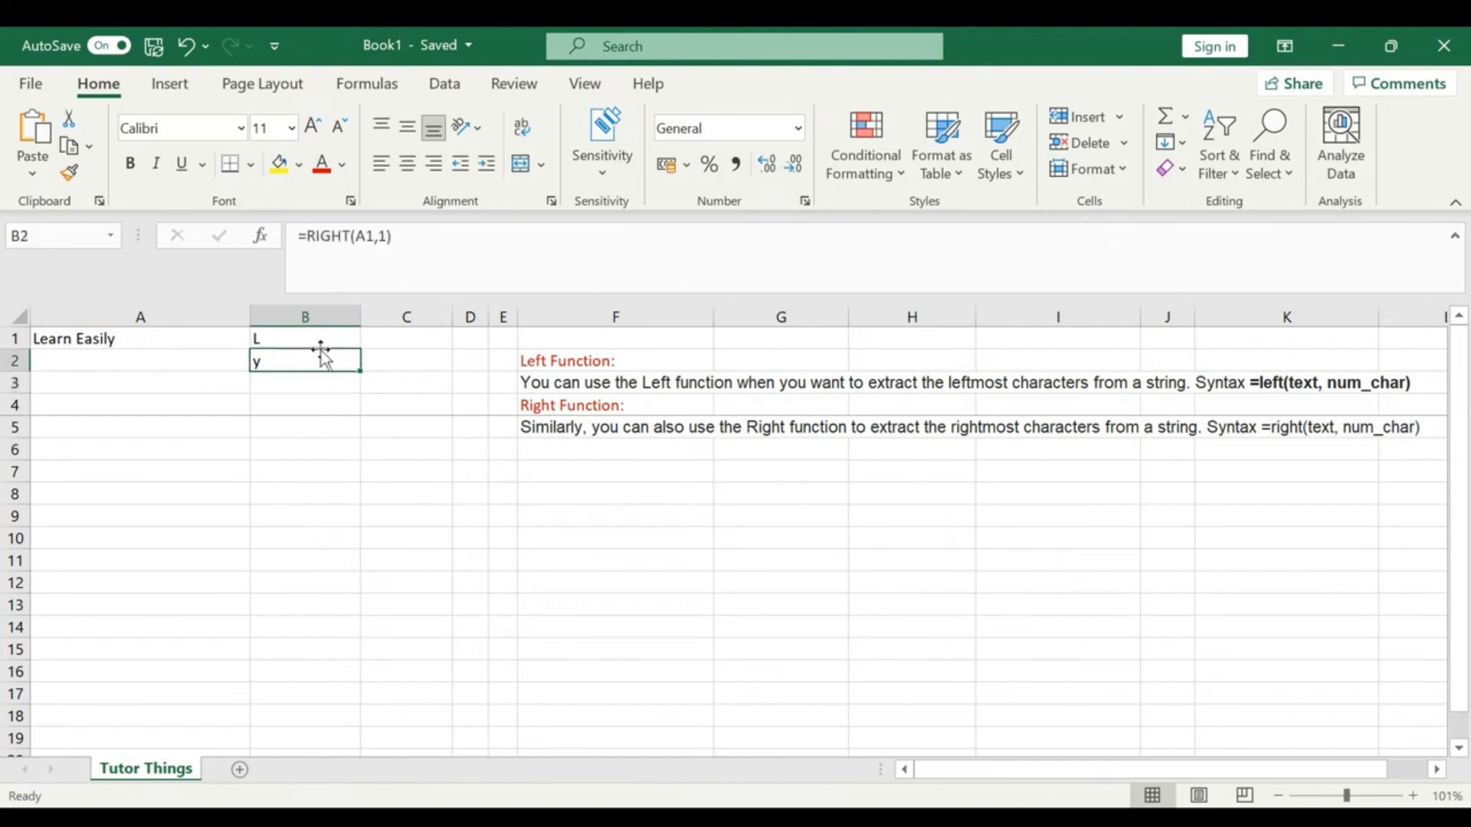
left_click(309, 341)
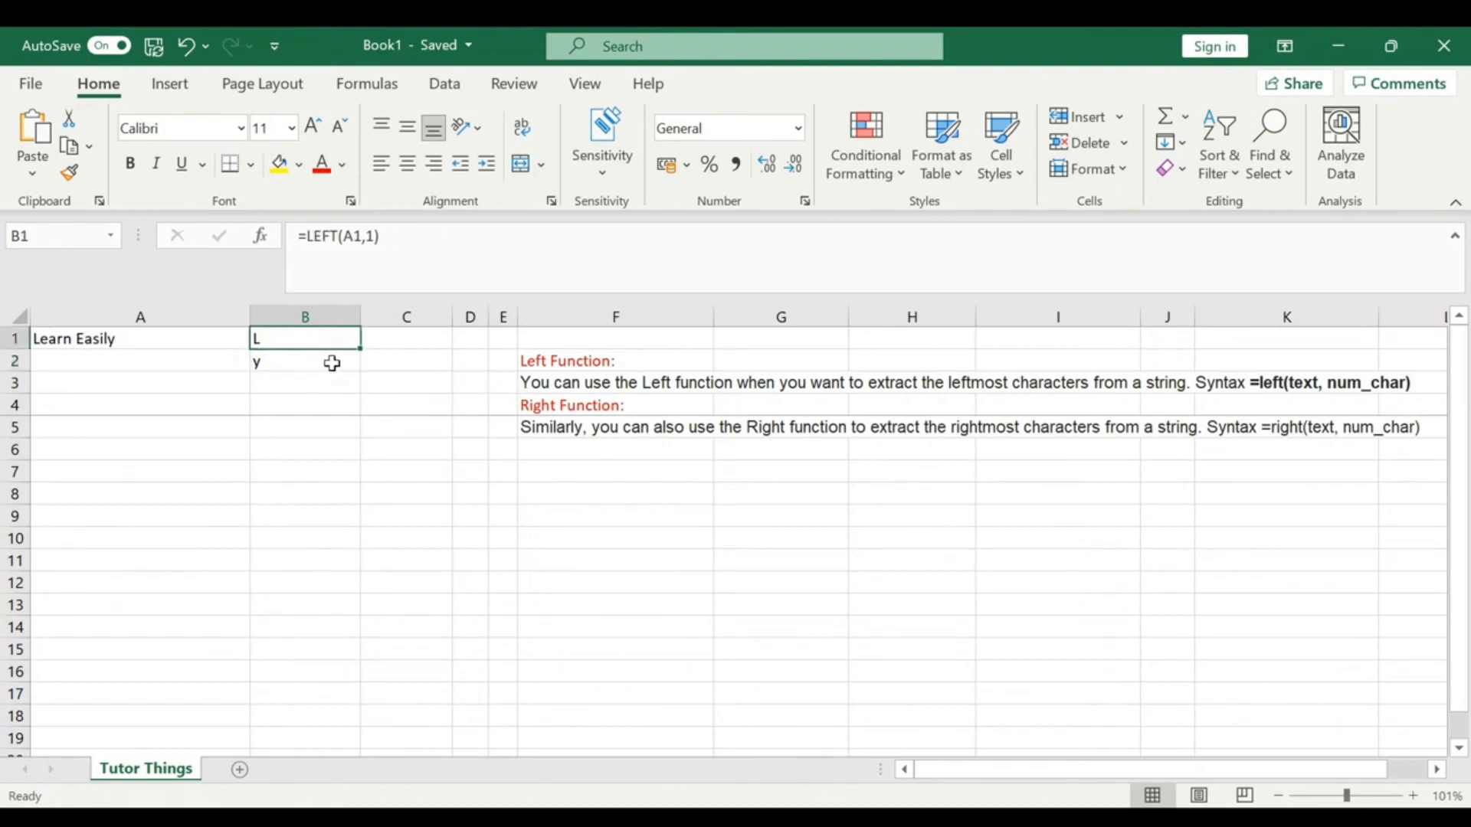
left_click(320, 366)
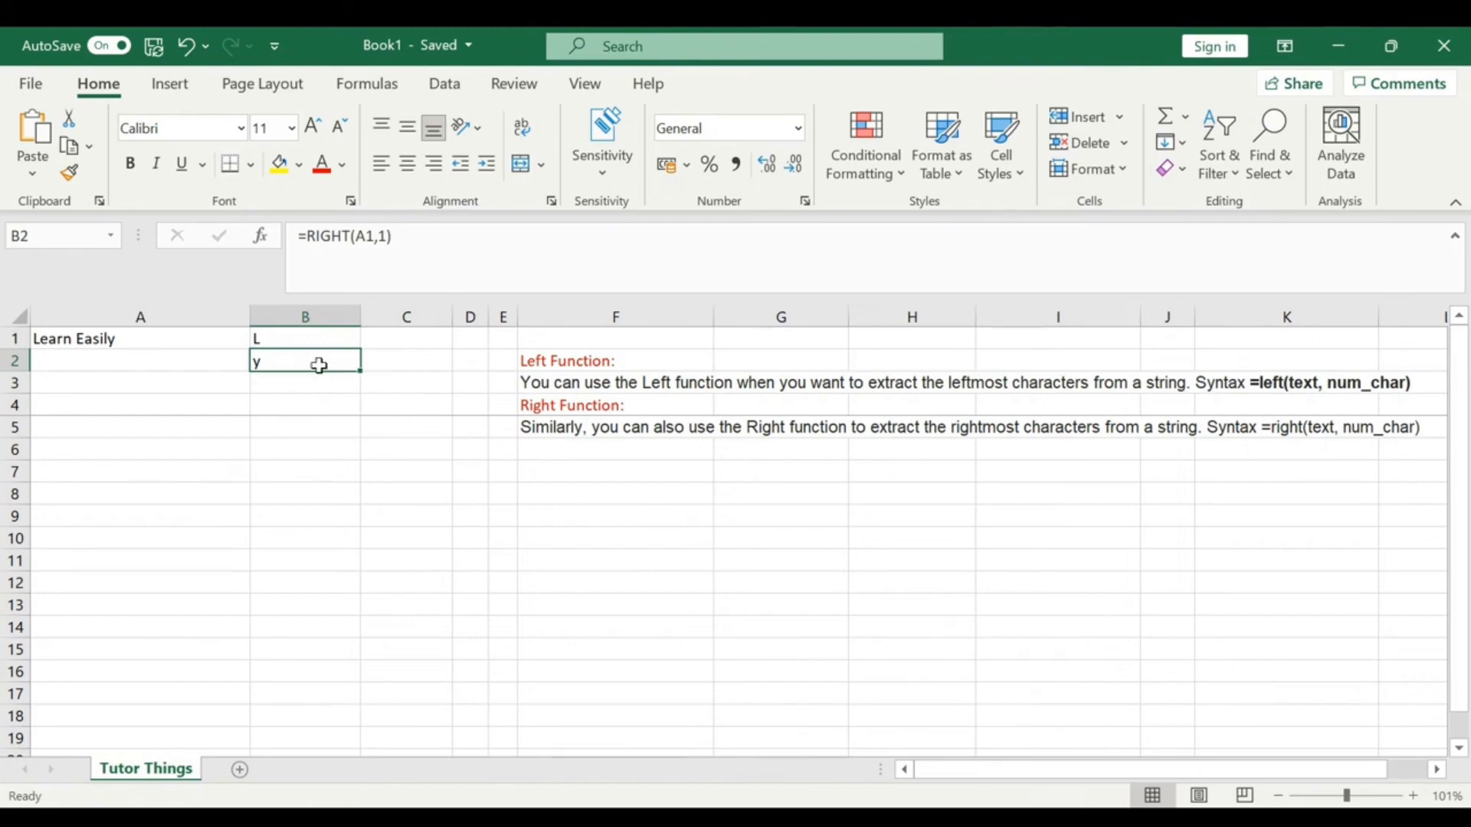
left_click(386, 239)
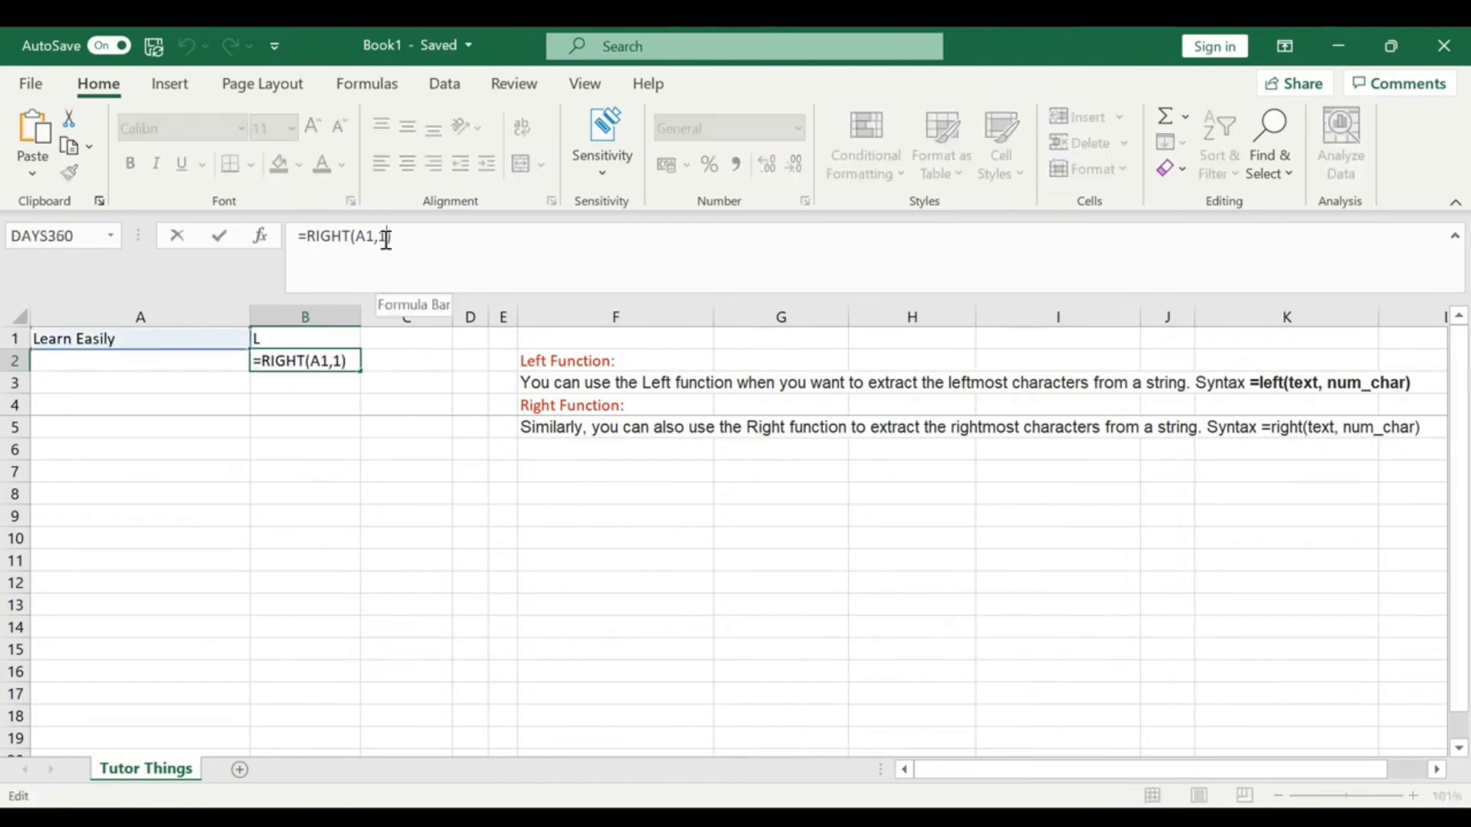
key("BackSpace")
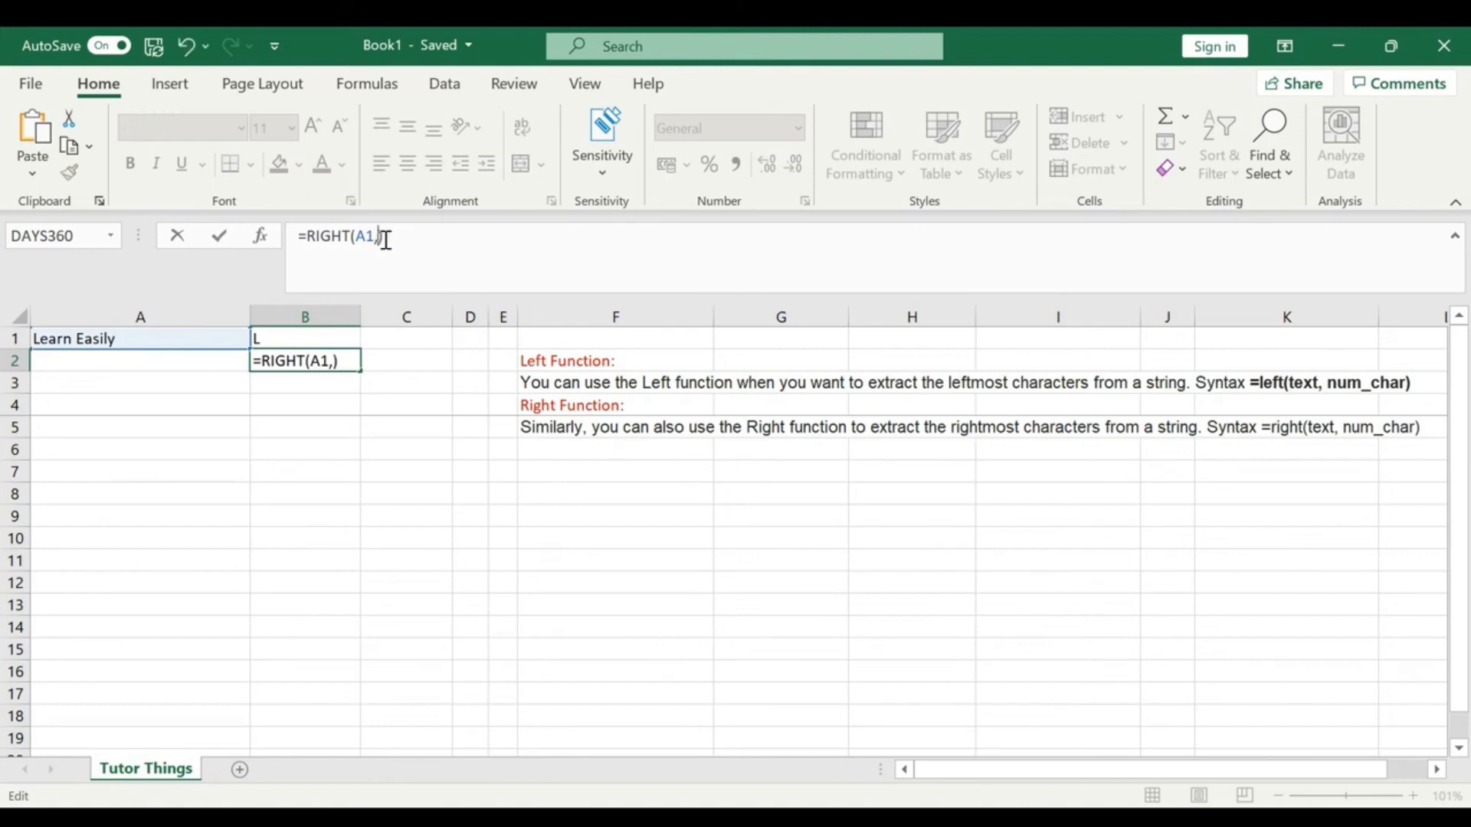
type("6")
key("Return")
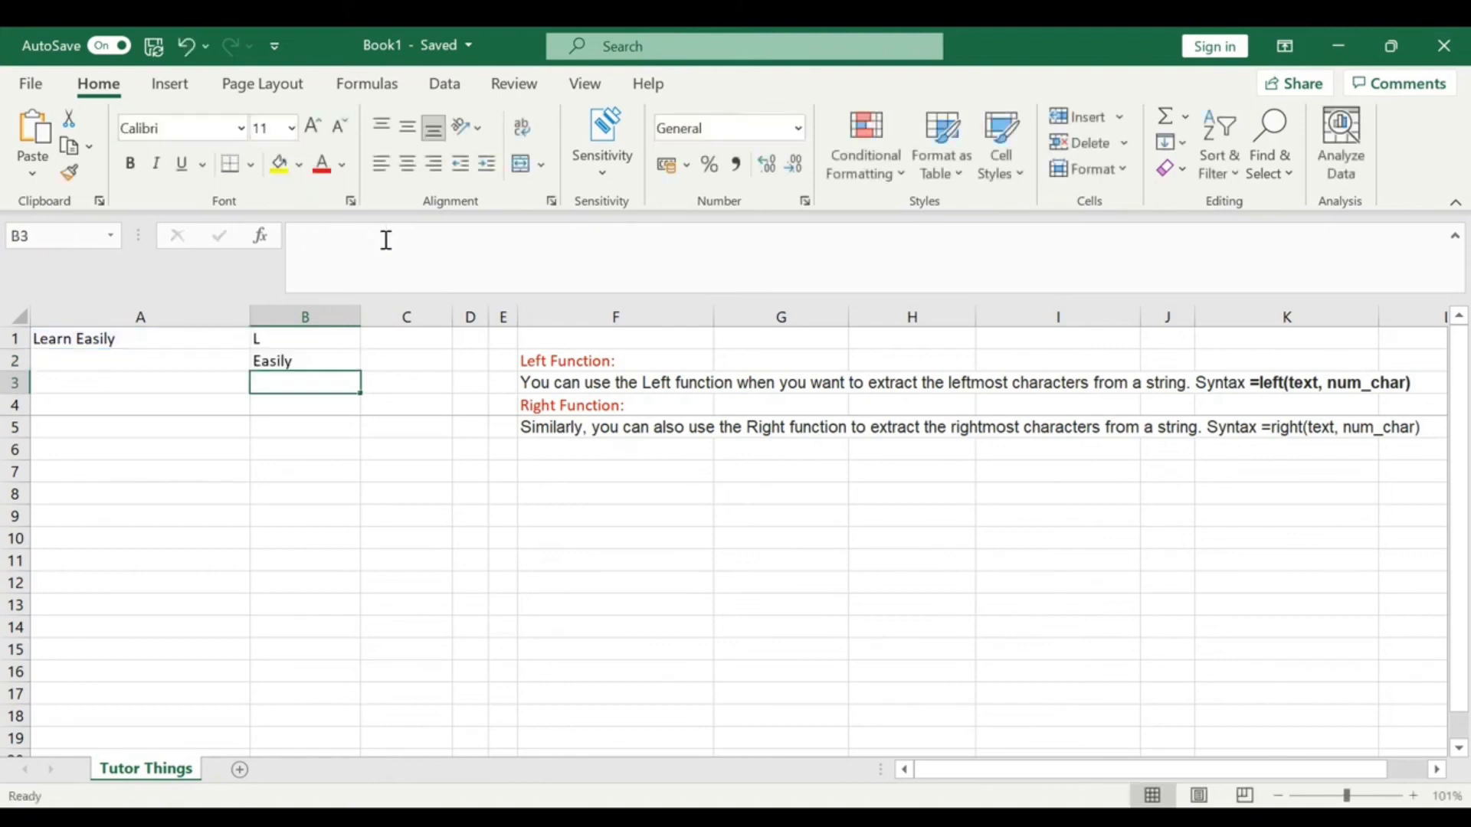
Set the character count of the LEFT formula in B1 to 5
left_click(328, 337)
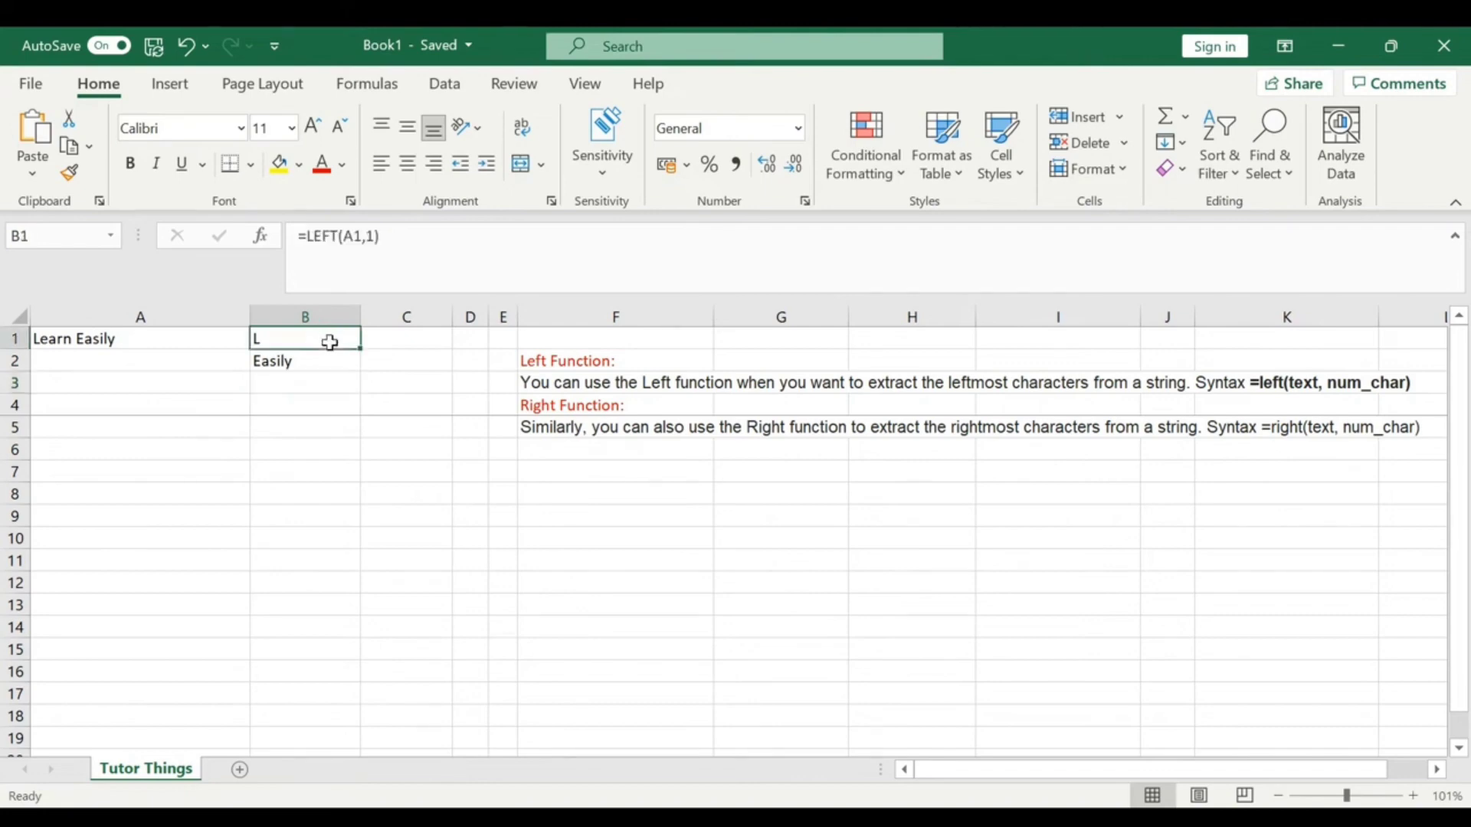
left_click(374, 237)
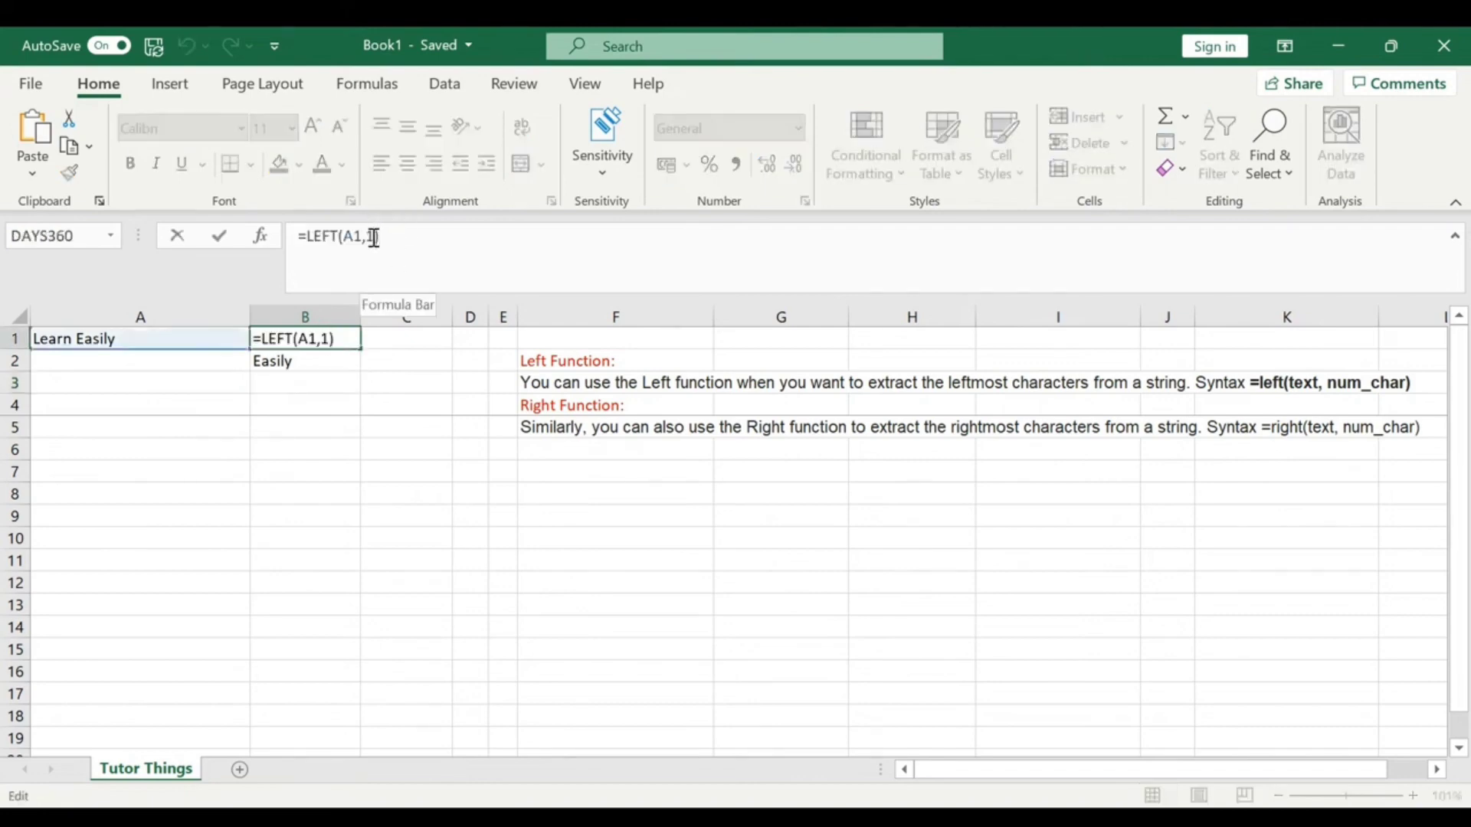
key("BackSpace")
type("5")
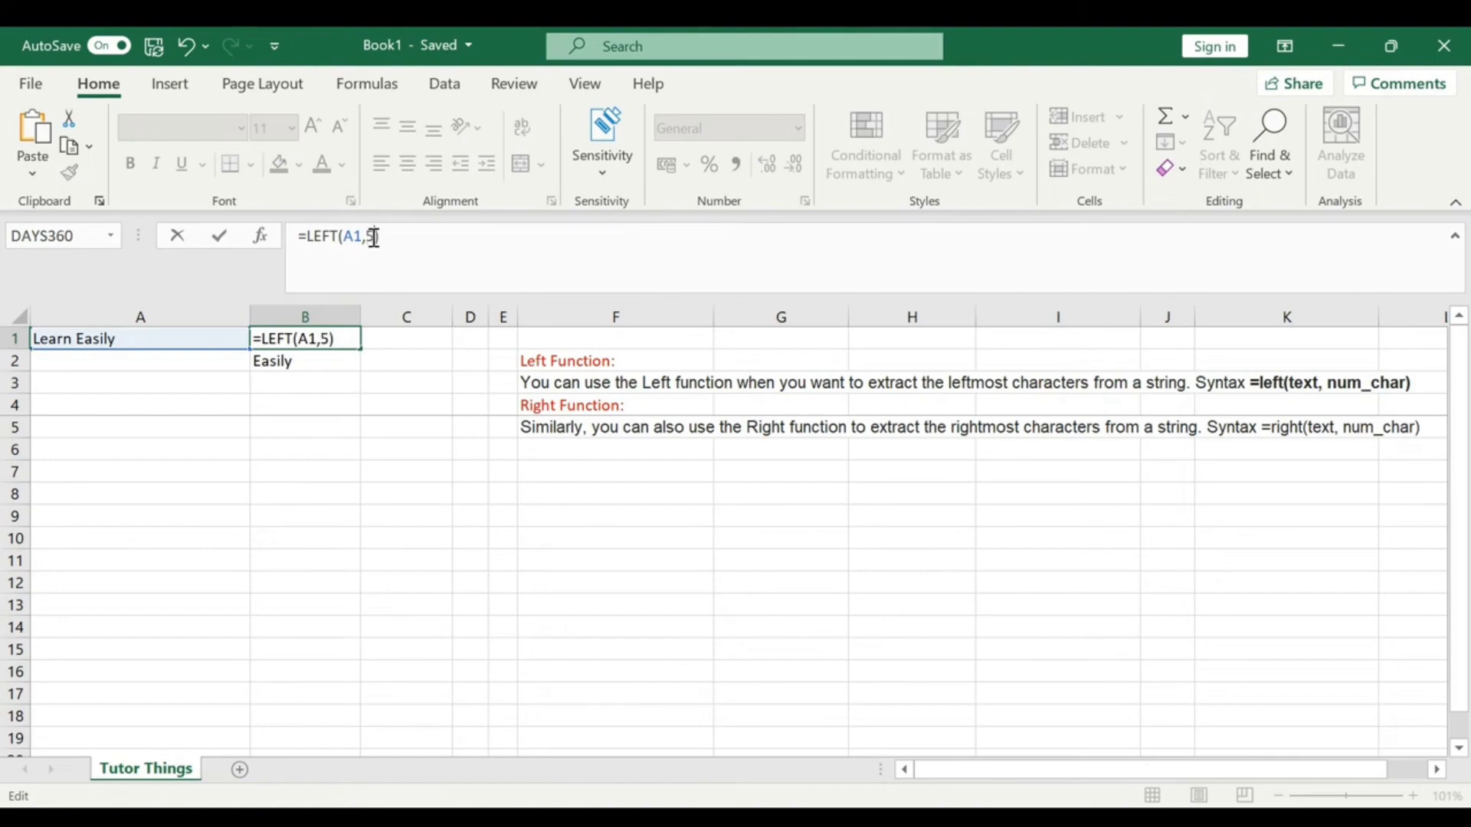
key("Return")
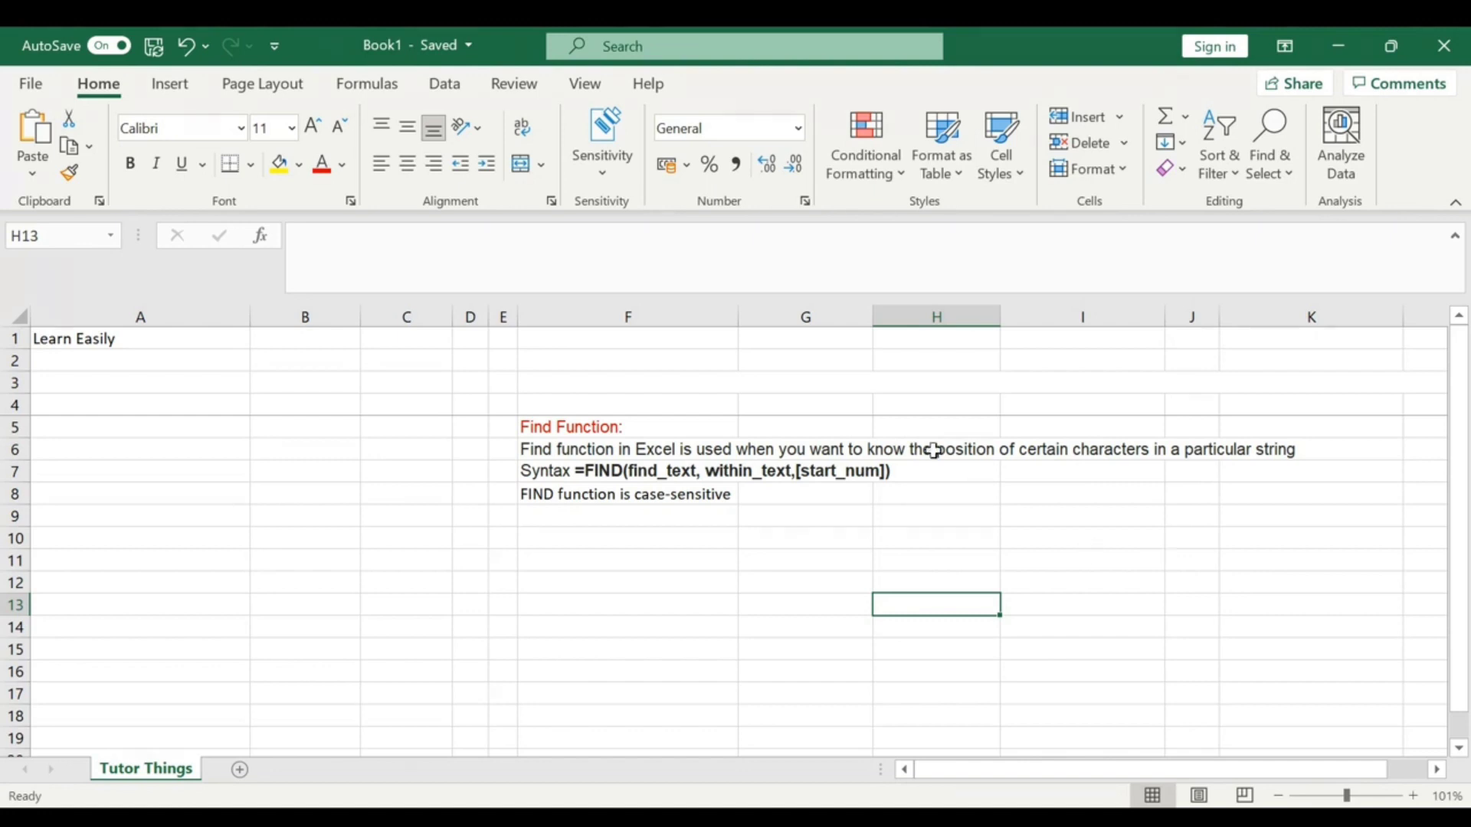
Check the FIND function syntax note in F7 on the Tutor Things sheet
left_click(887, 470)
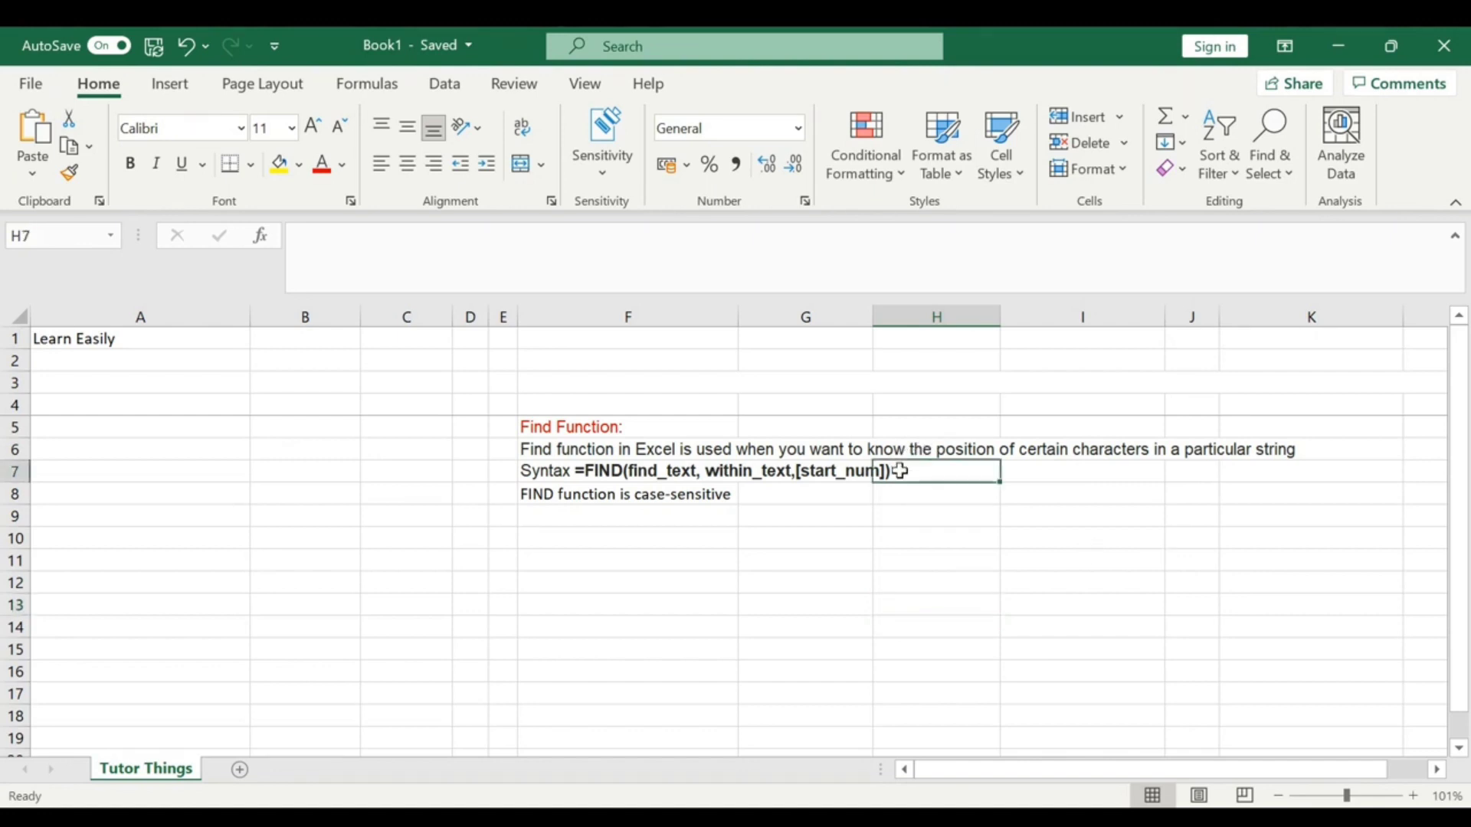
left_click(830, 469)
left_click(604, 469)
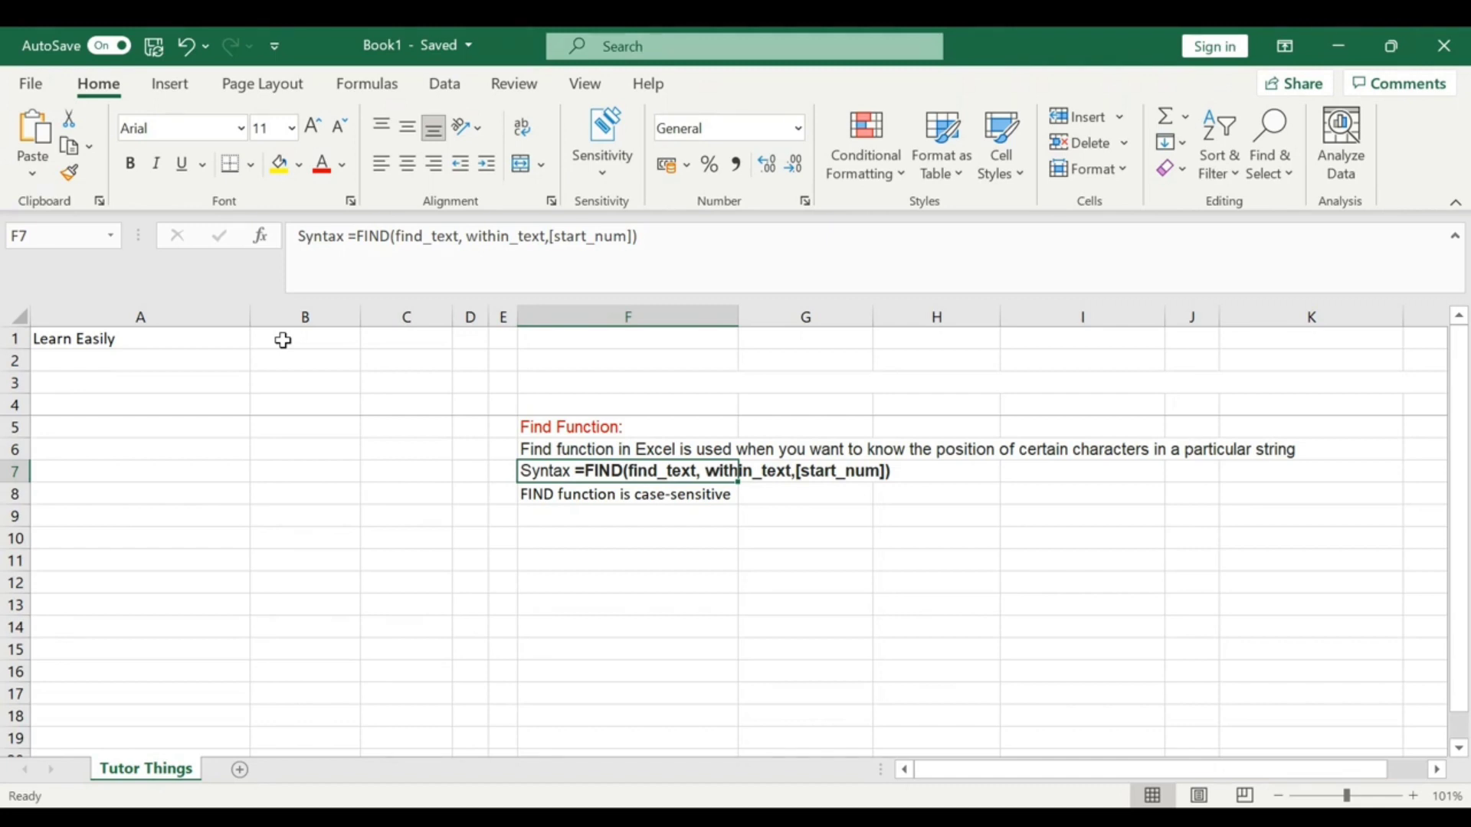
left_click(283, 340)
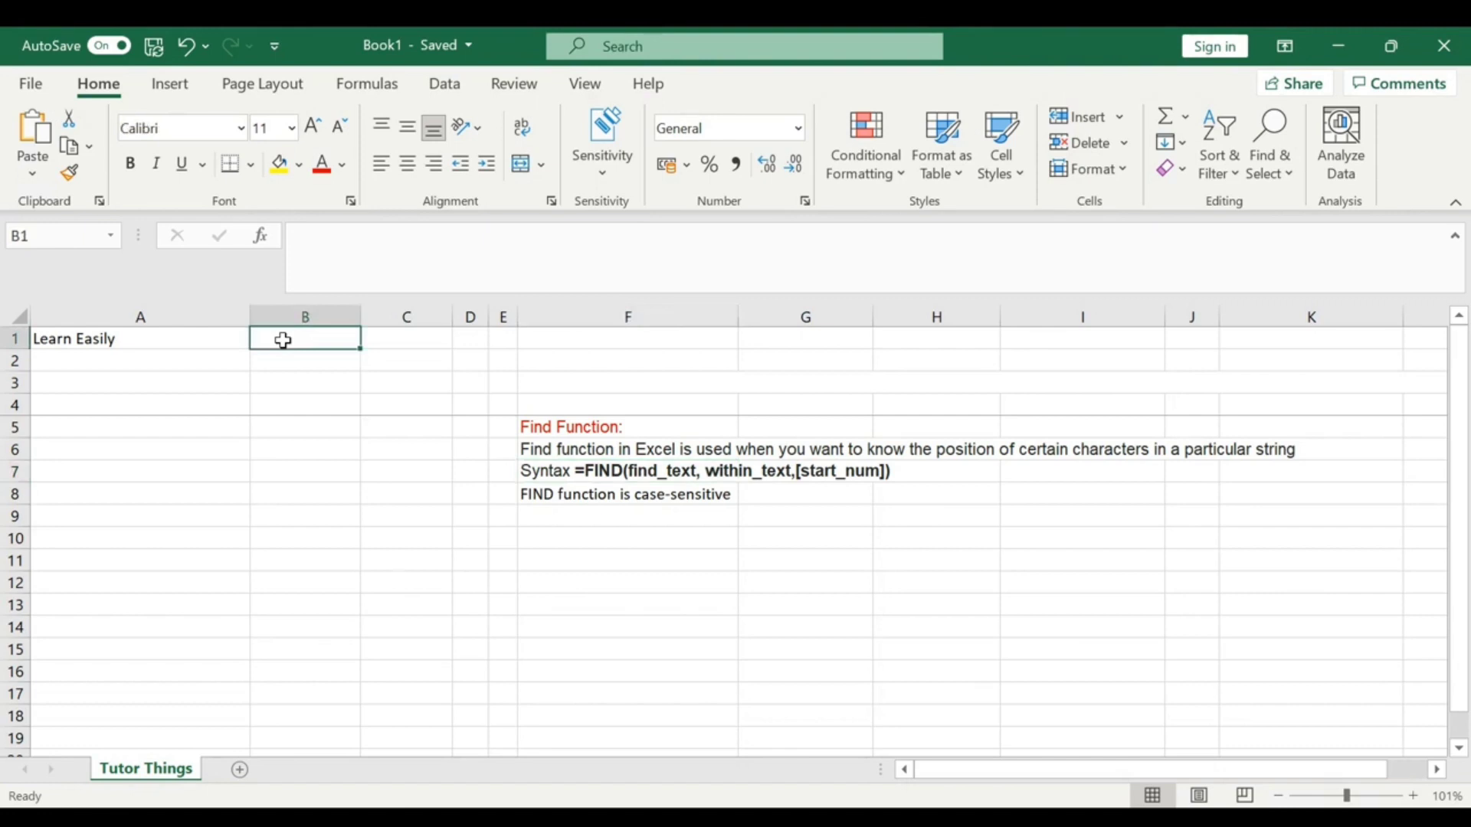
type("=")
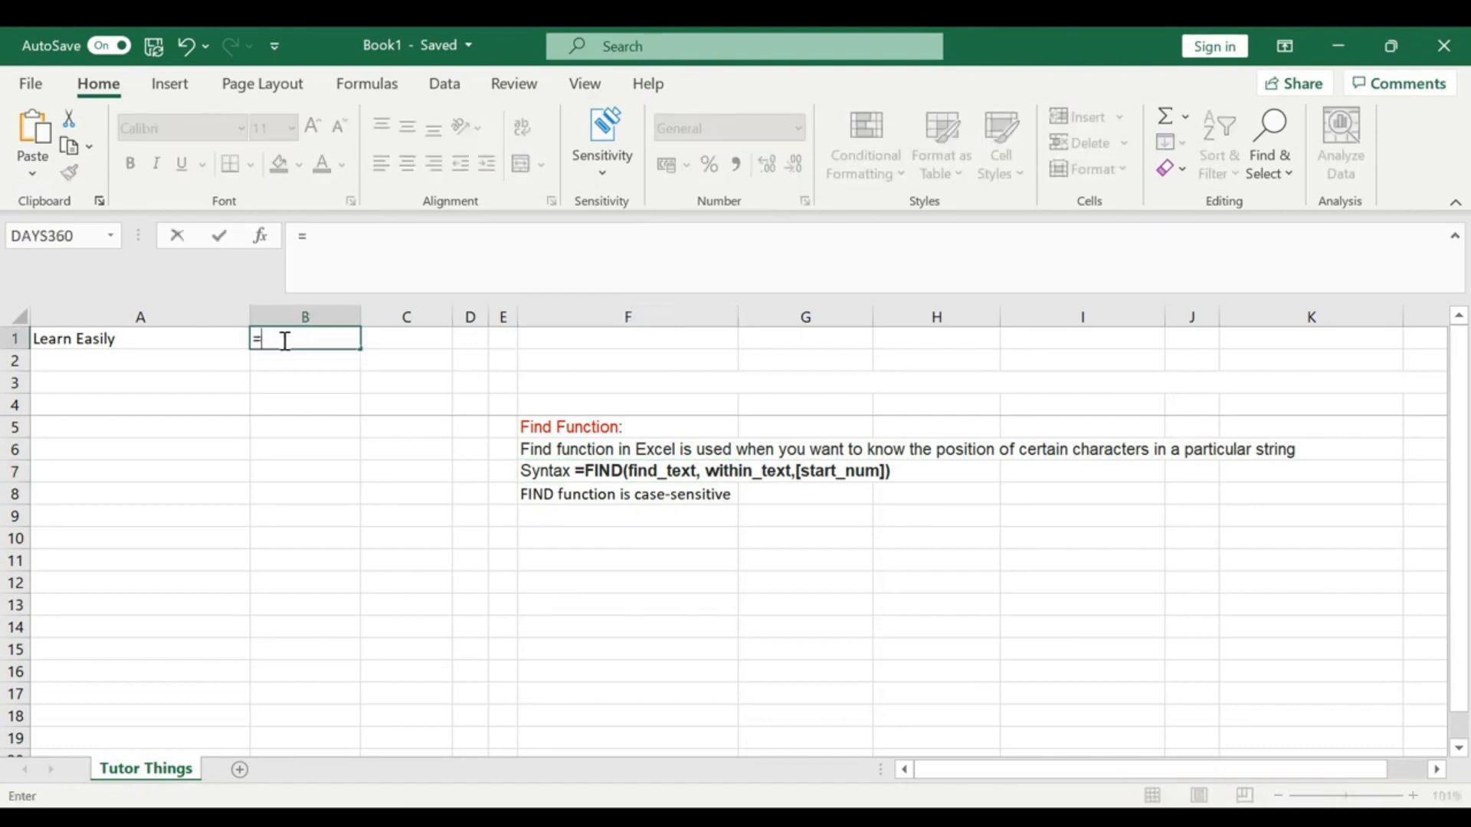
left_click(146, 345)
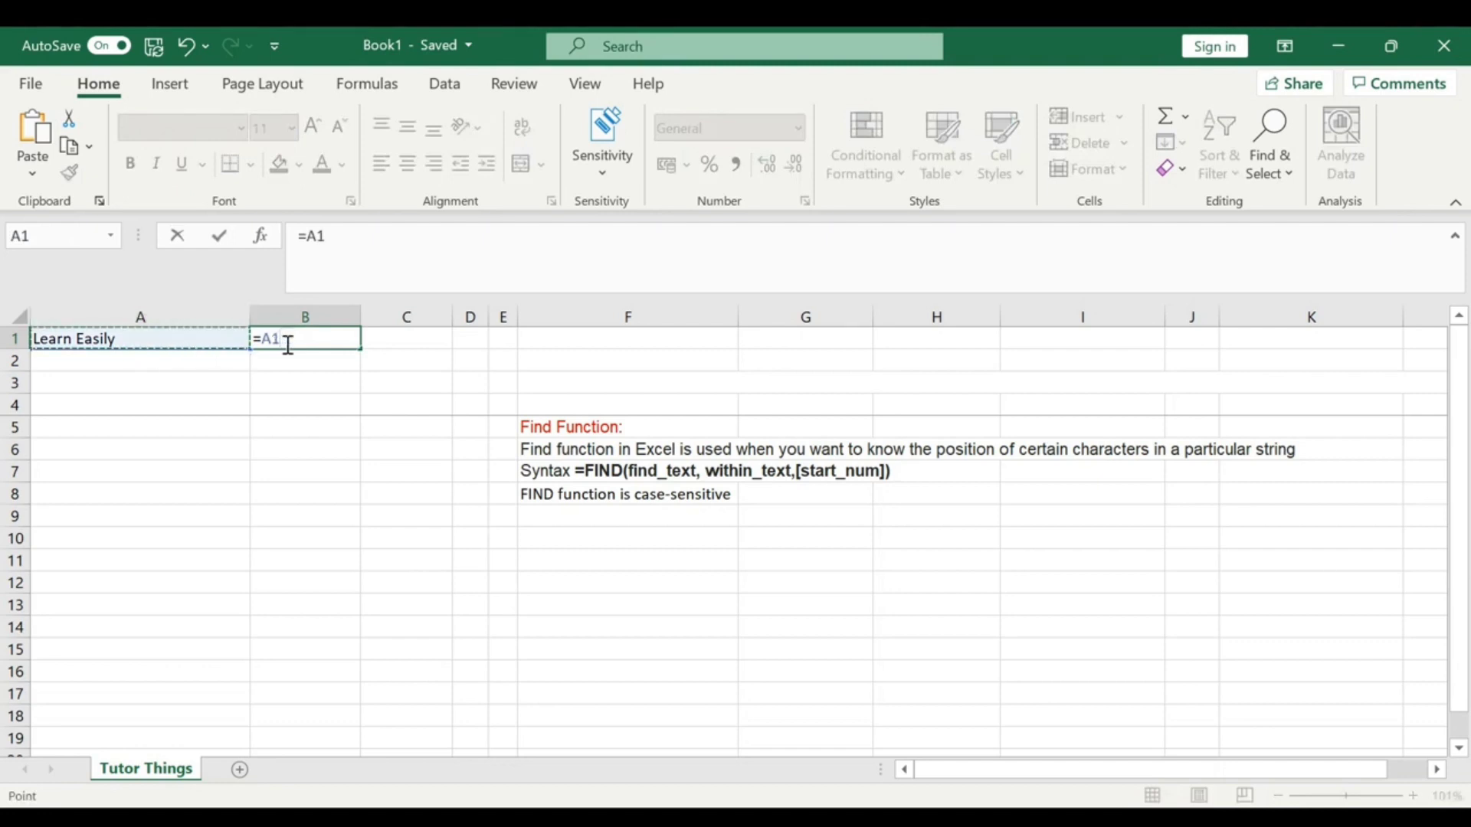
key("BackSpace")
key("BackSpace")
key("BackSpace")
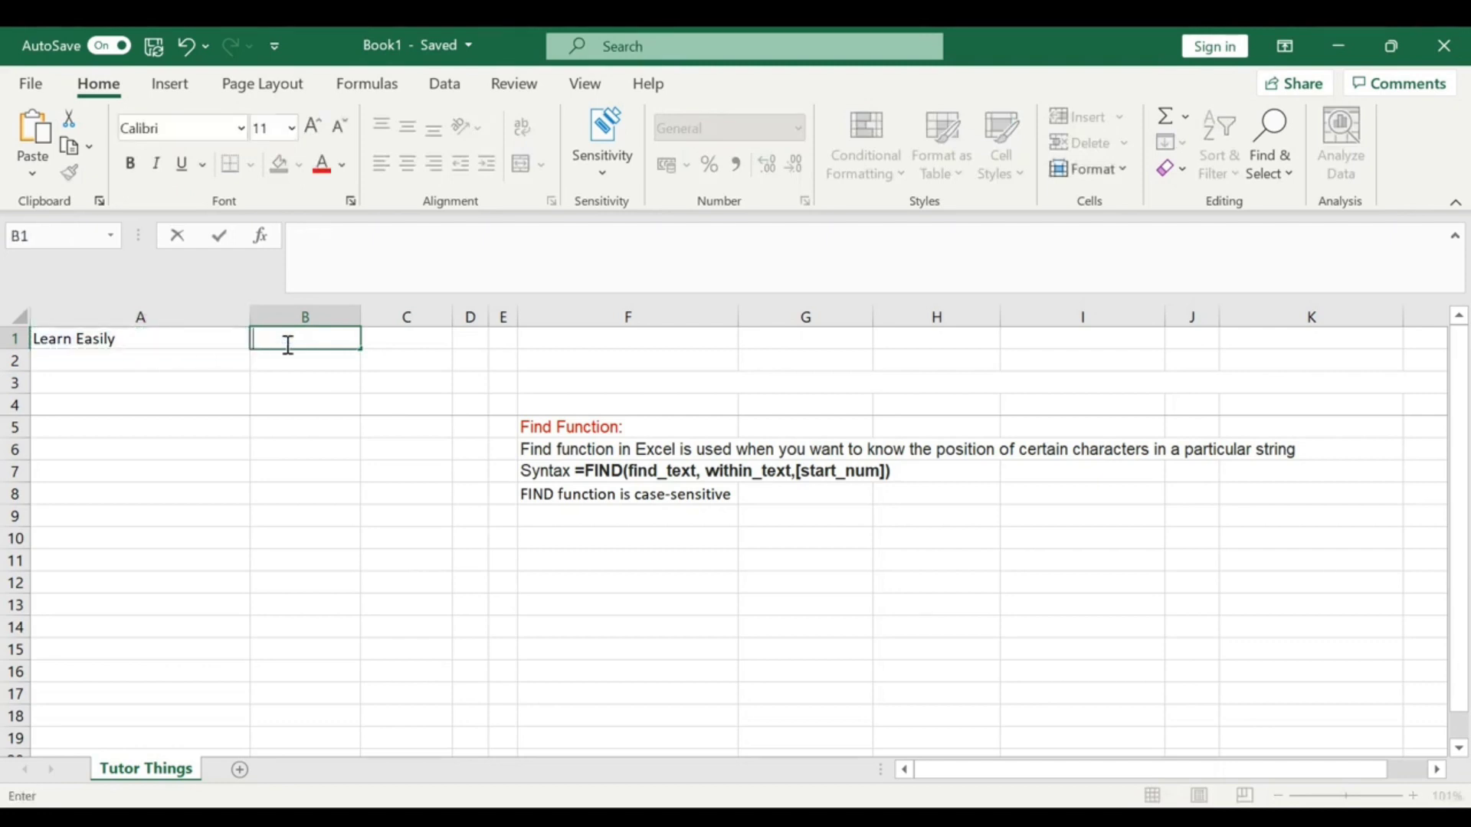
Enter =FIND("Eas",A1,2) in B1 to locate "Eas" in A1, starting from the second character
type("=")
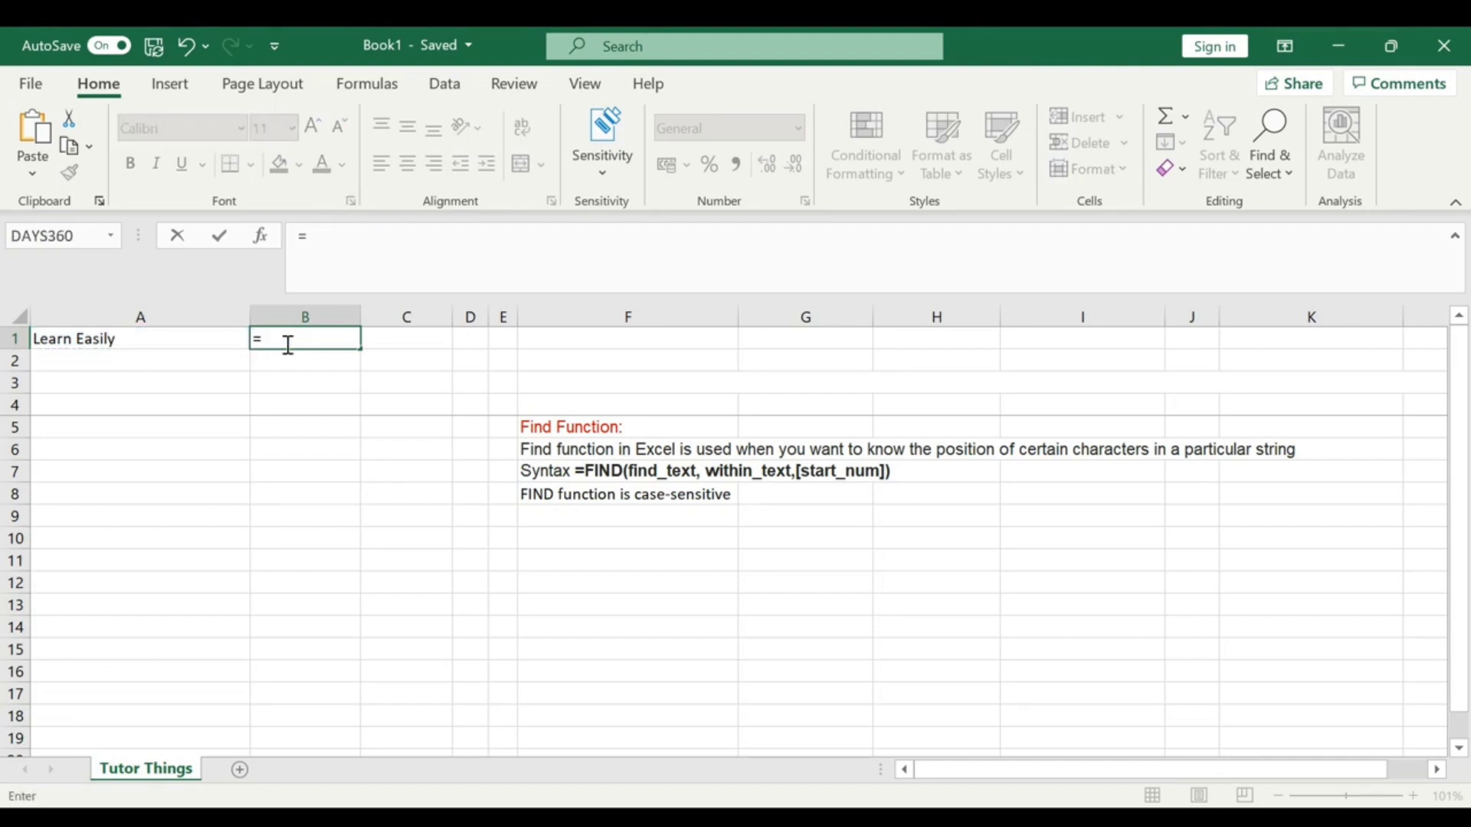
type("FIND(")
type("\"")
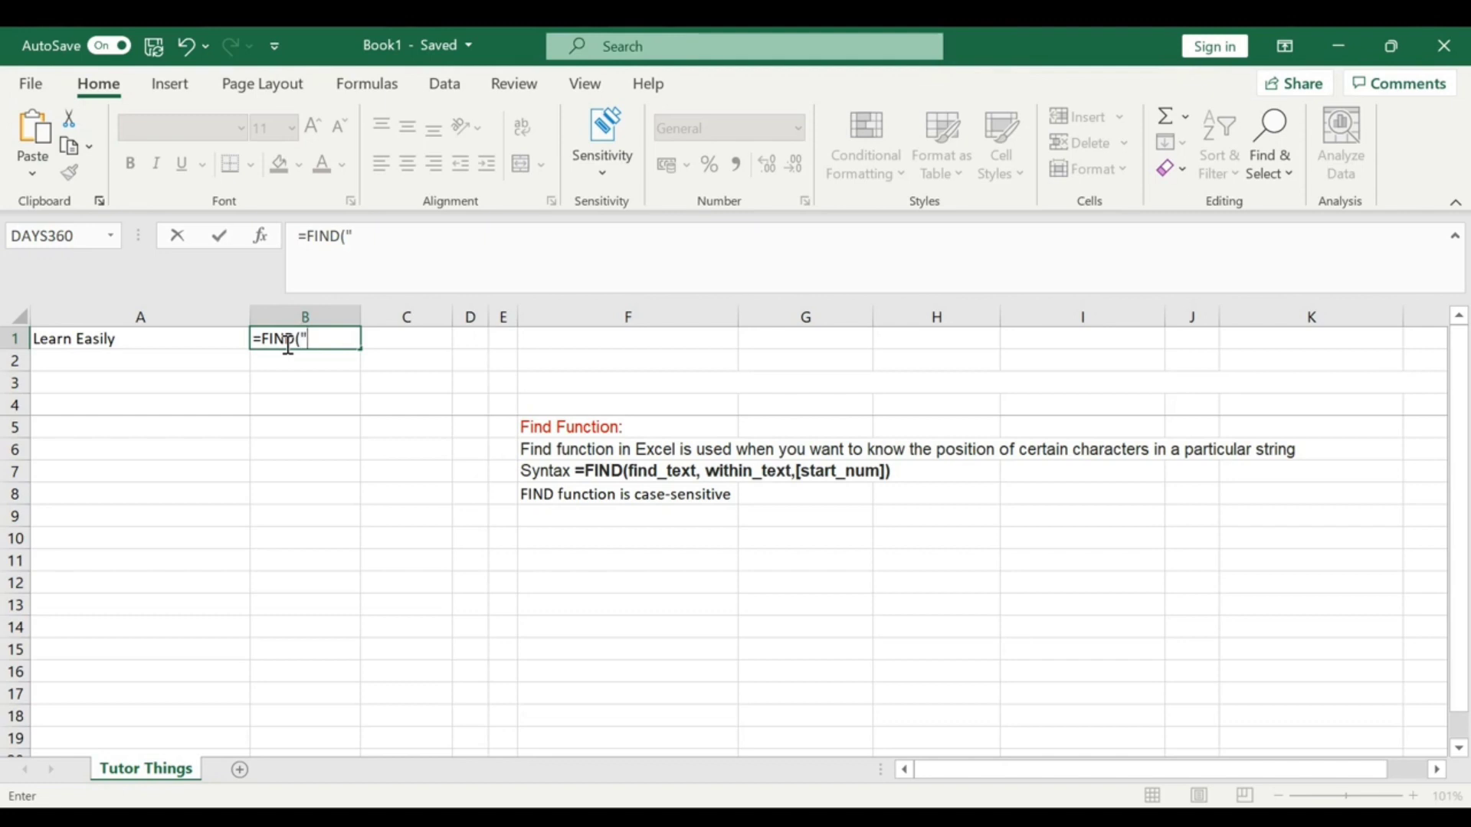
type("\"")
key("Return")
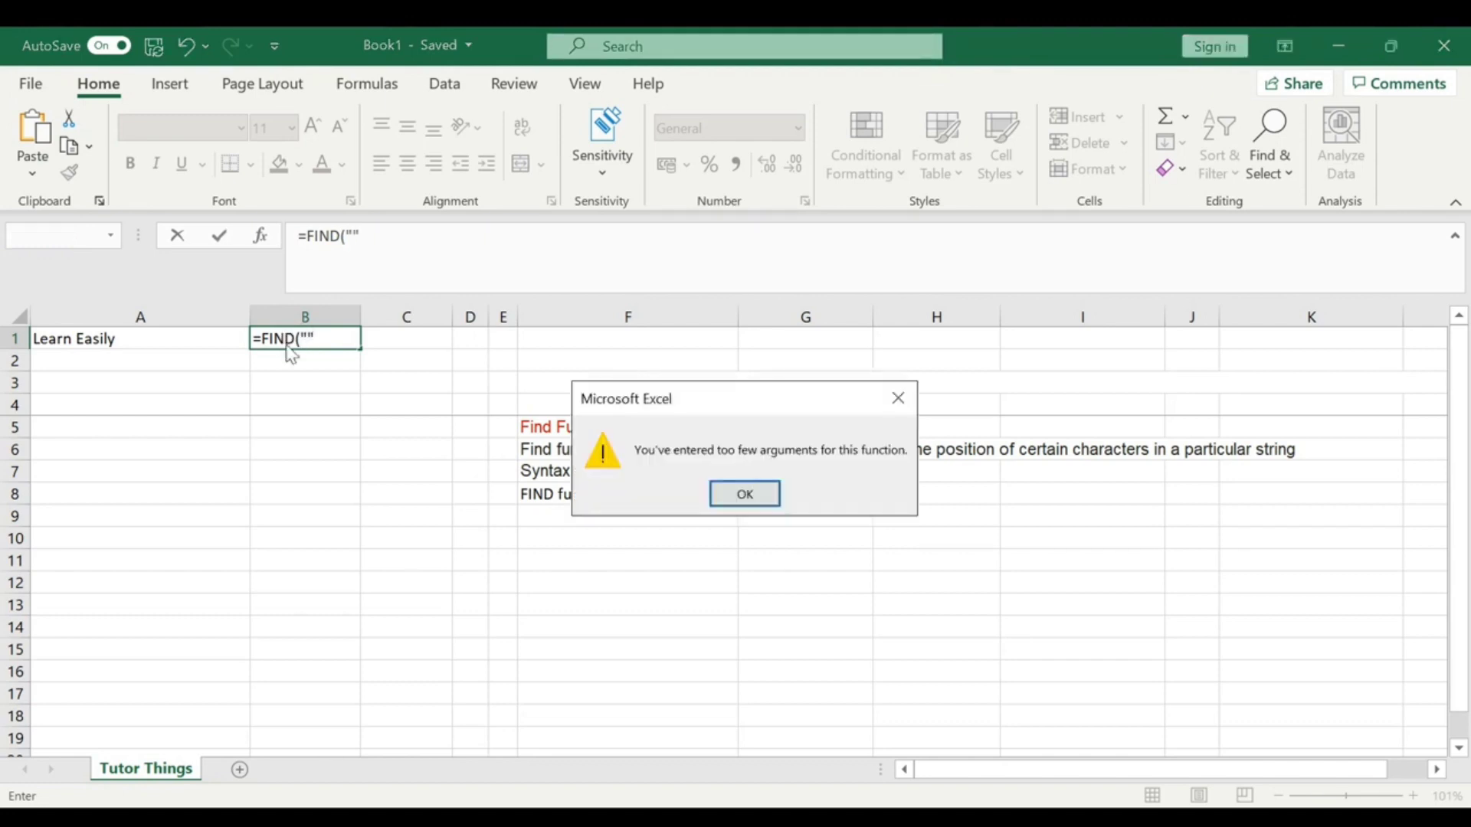
left_click(737, 500)
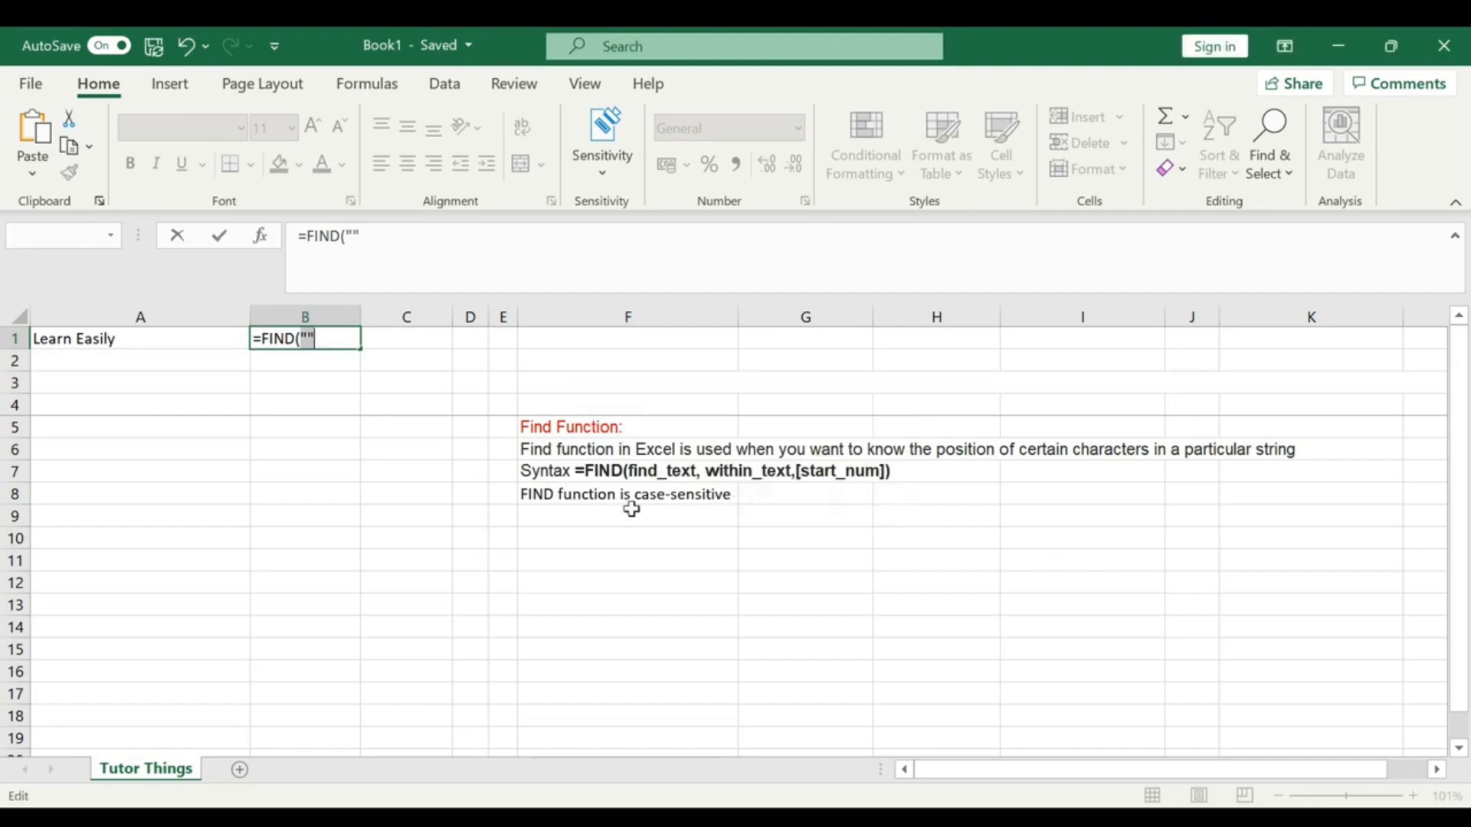
left_click(329, 339)
type("e")
key("BackSpace")
type("Eas")
type("\",")
left_click(188, 337)
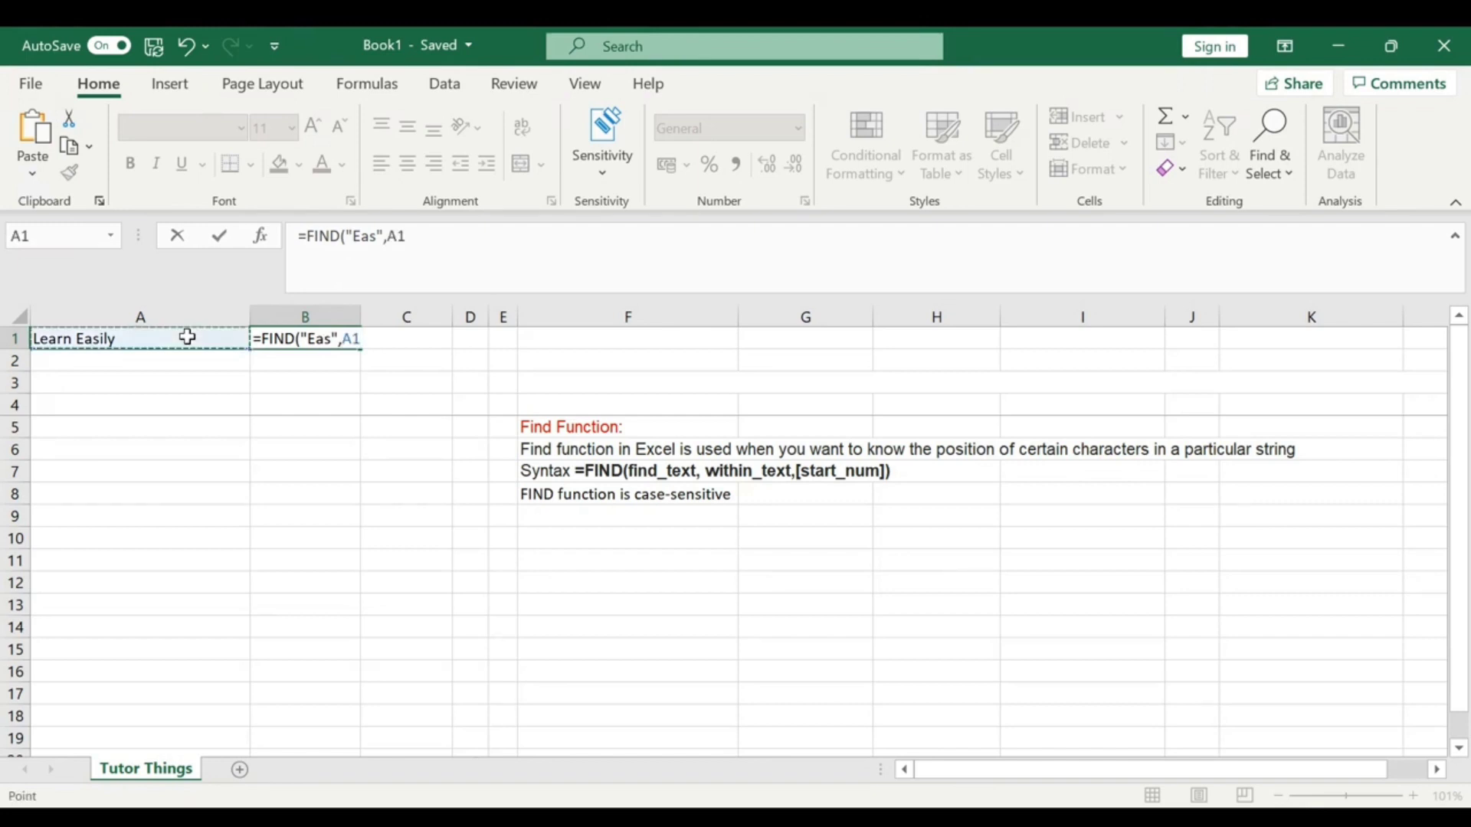
type(",2)")
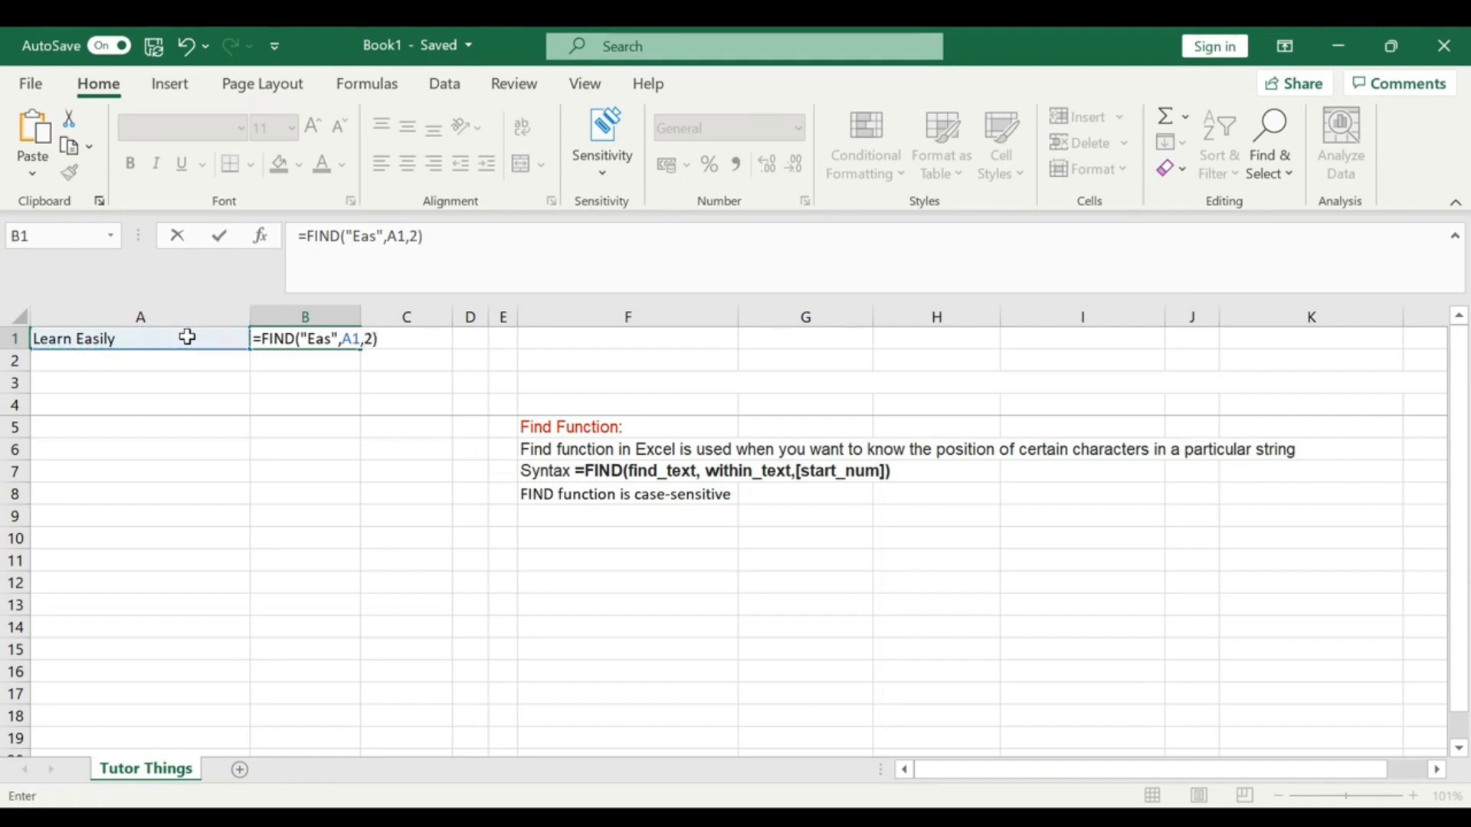
key("Return")
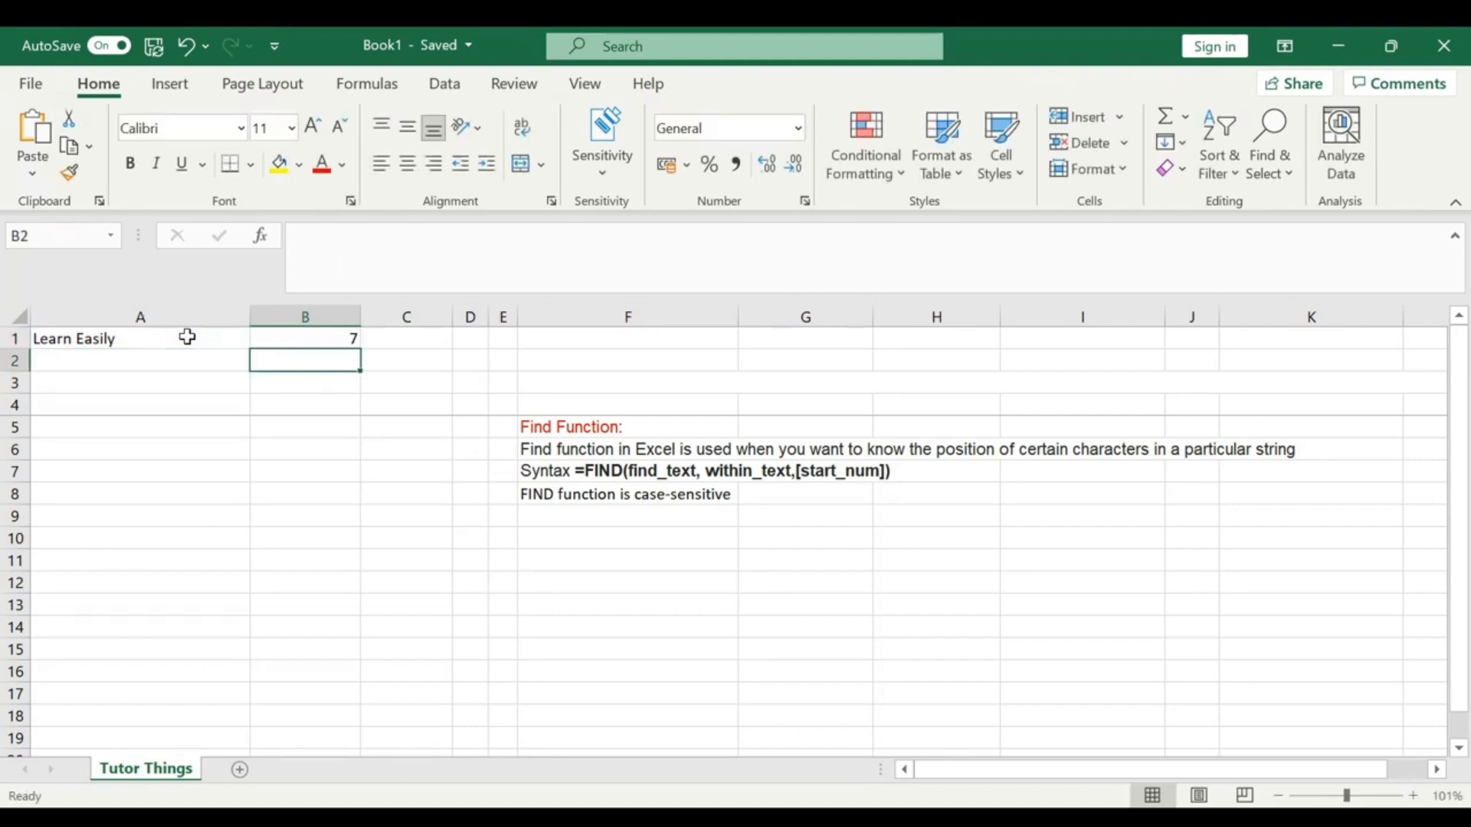
Remove the optional start number from the FIND formula in B1, leaving only the search text and A1
left_click(347, 340)
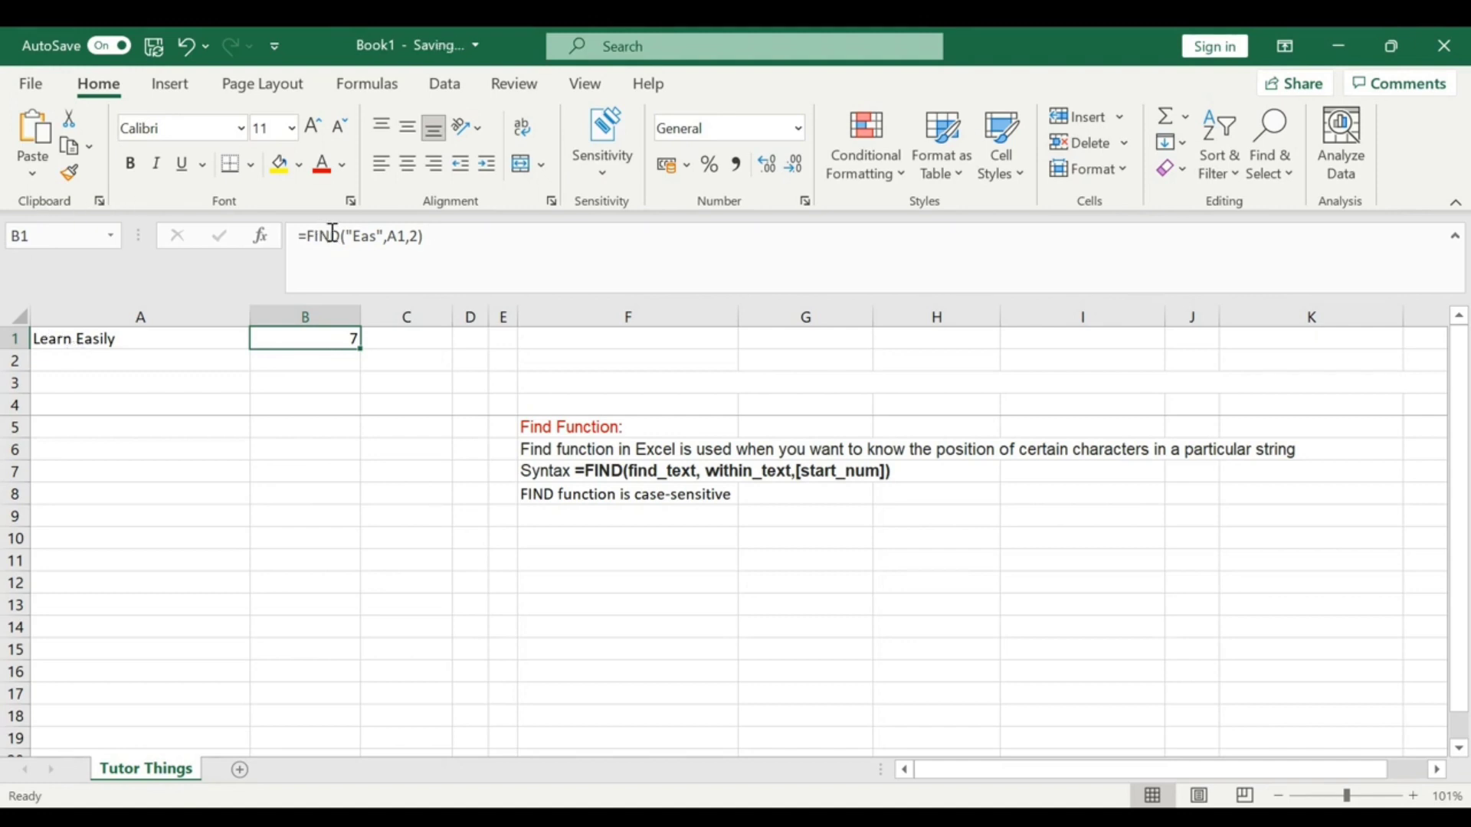
left_click(368, 234)
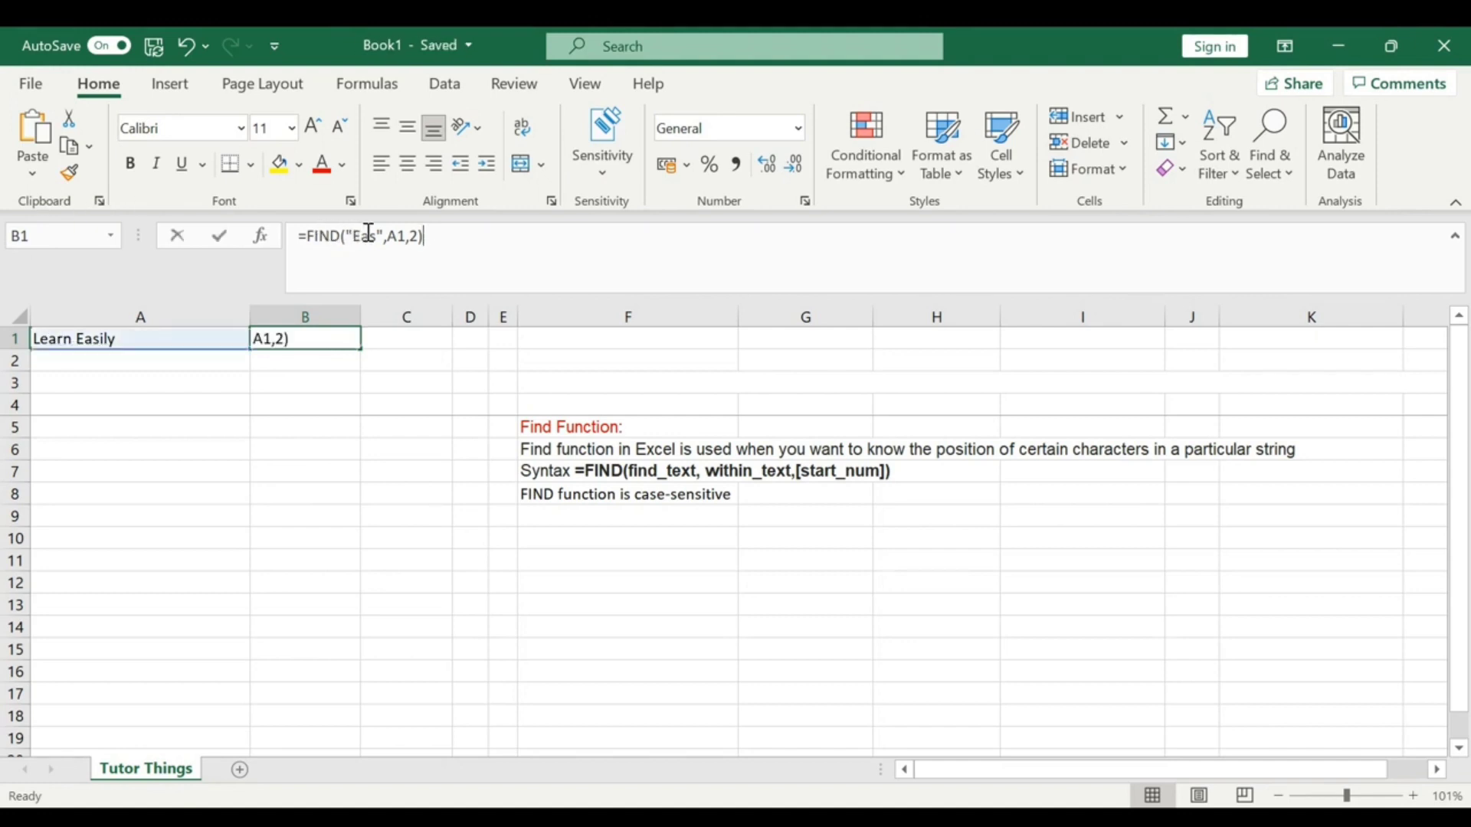
left_click(420, 238)
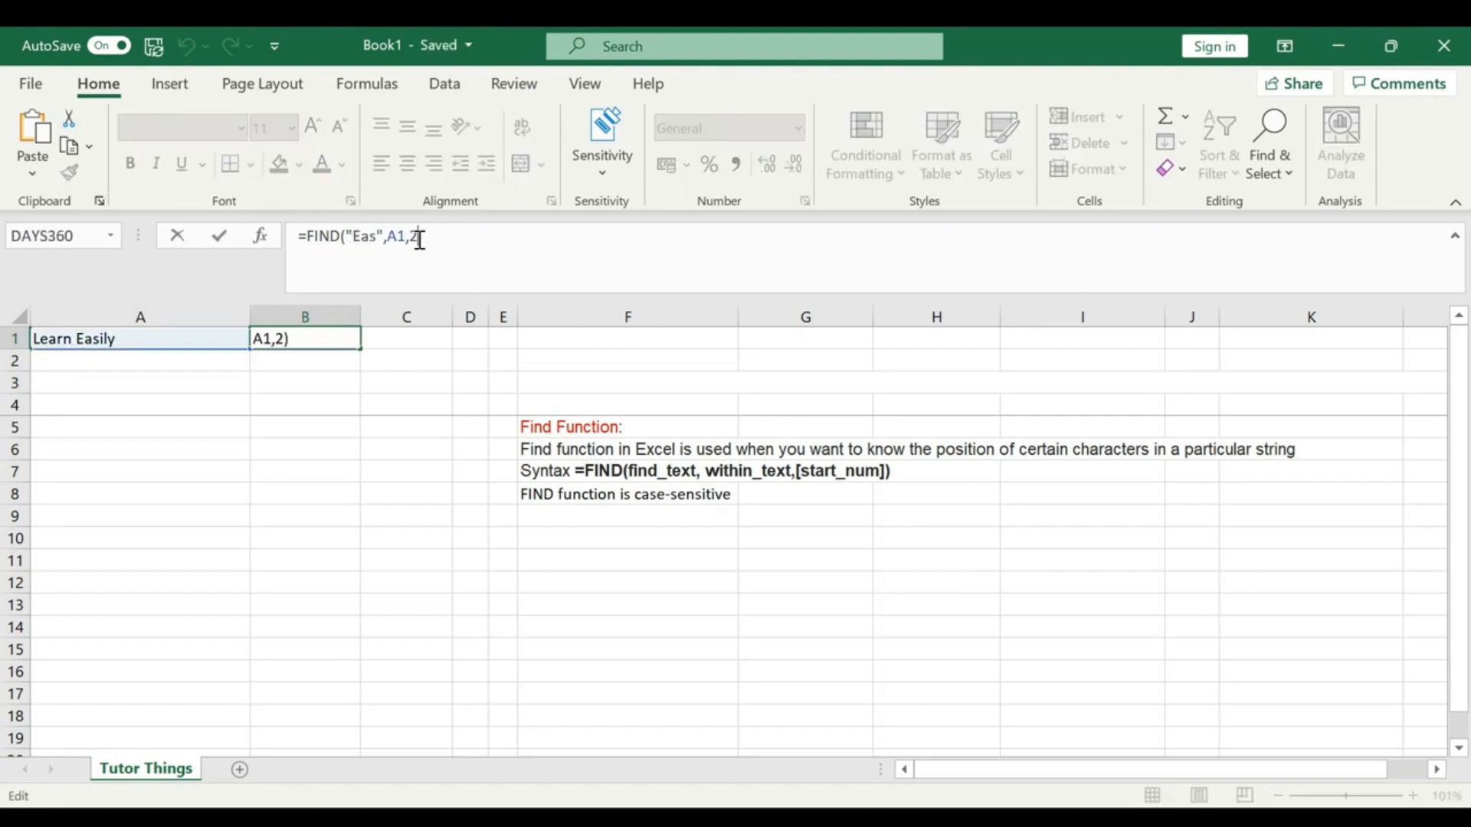
key("BackSpace")
key("BackSpace")
key("Return")
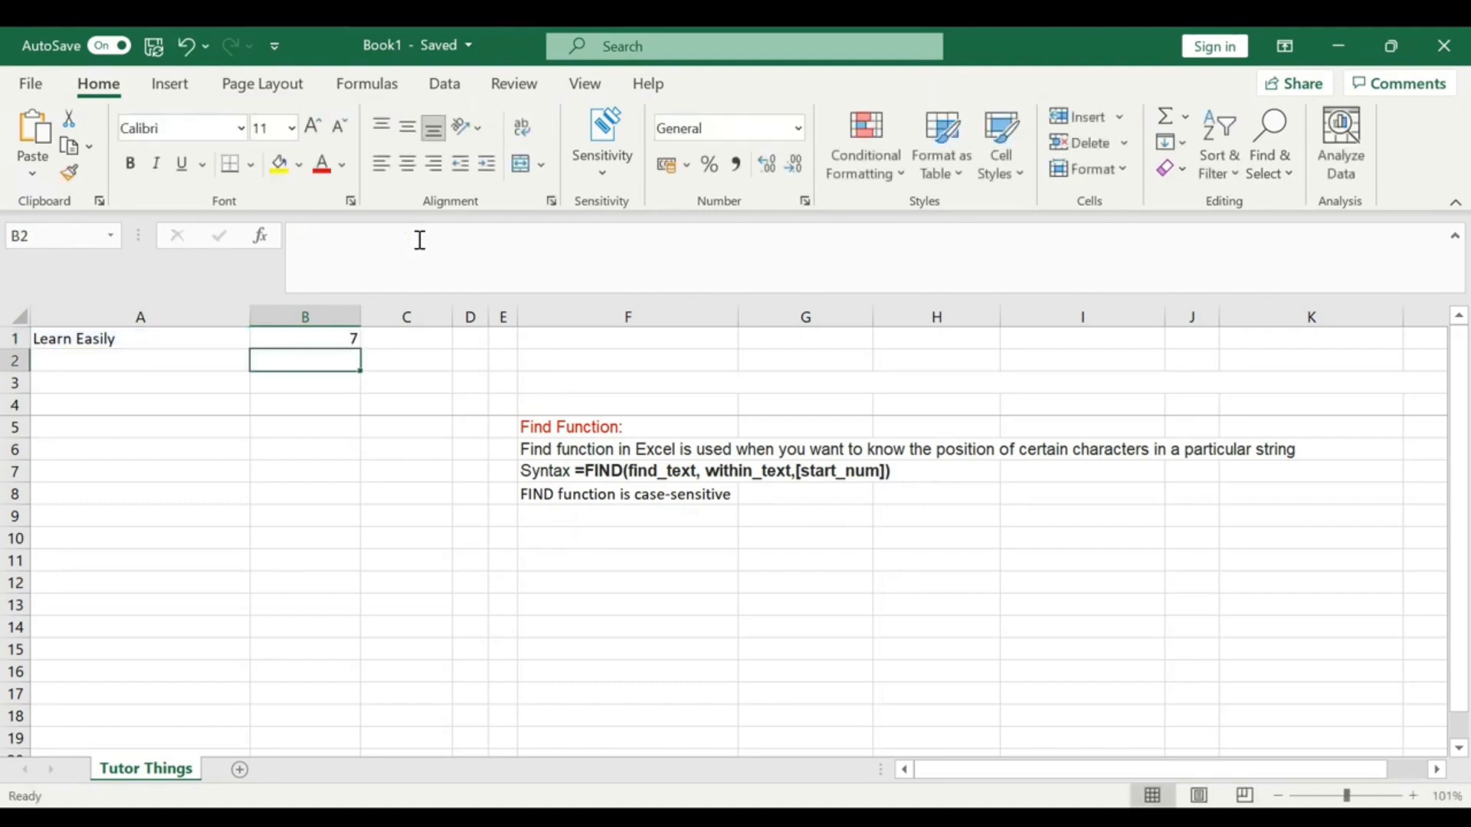
Change the search text of the FIND formula in B1 to lowercase "ea"
left_click(351, 341)
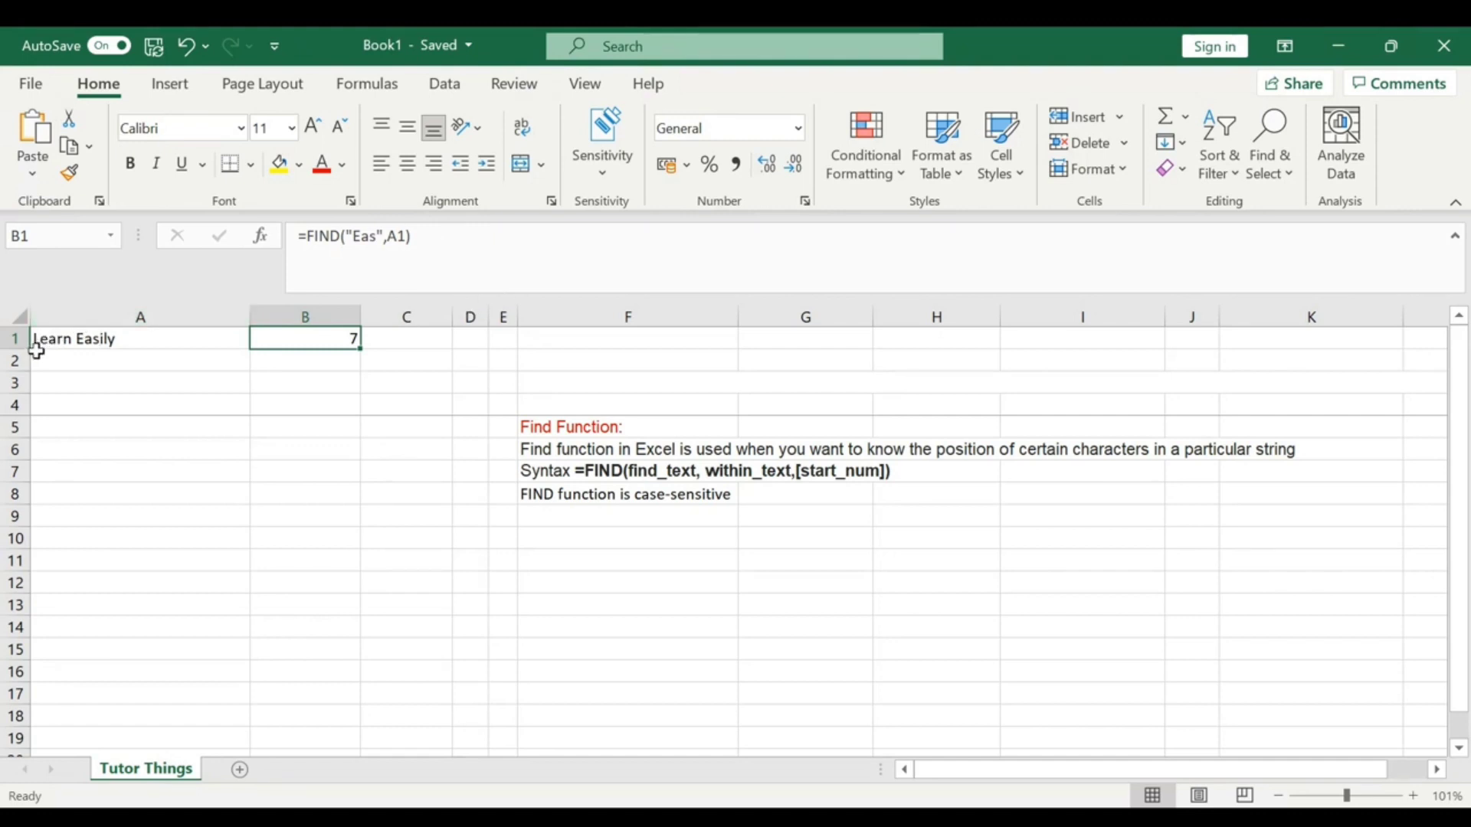
left_click(364, 237)
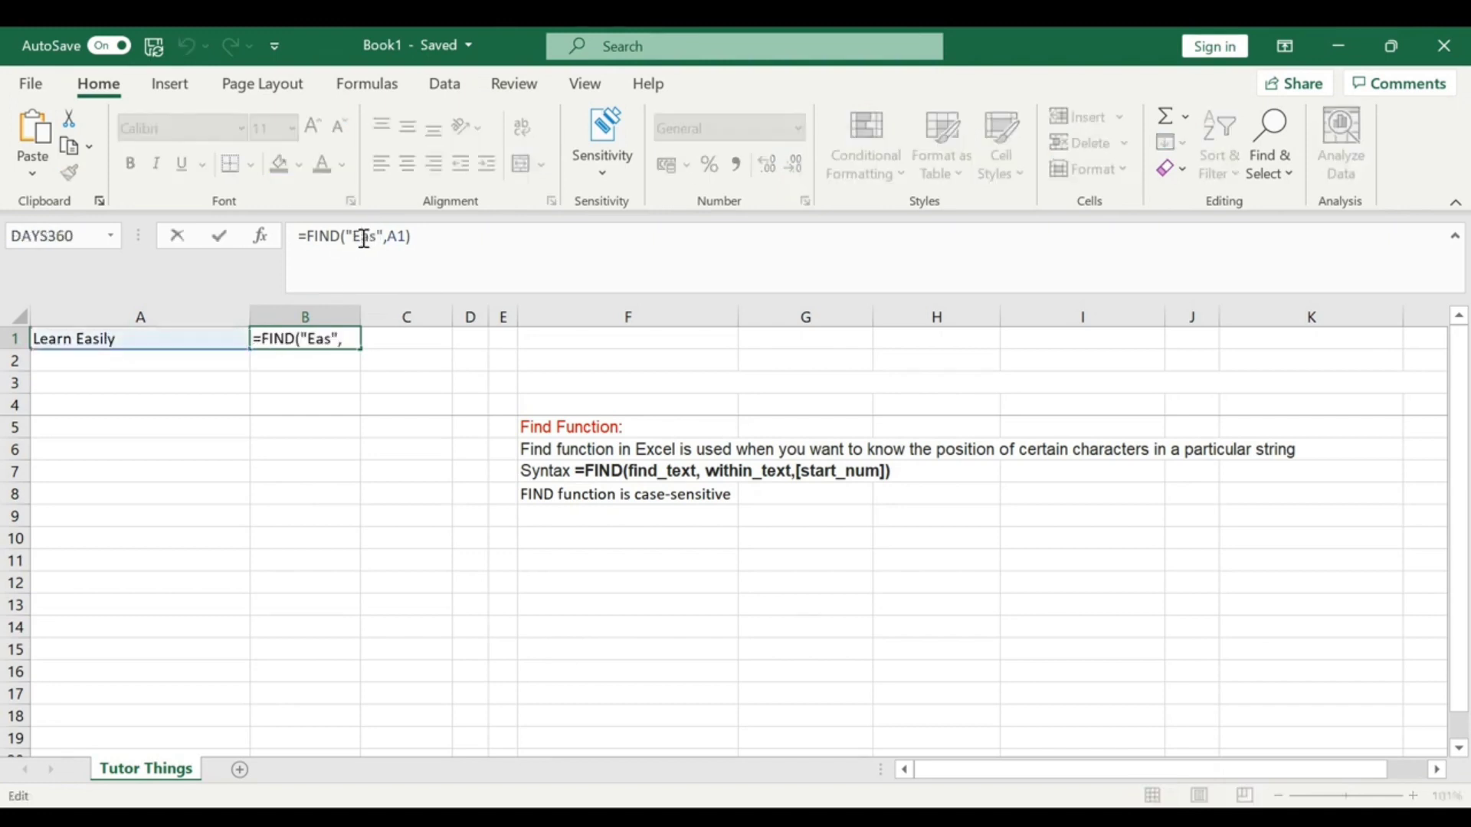
key("BackSpace")
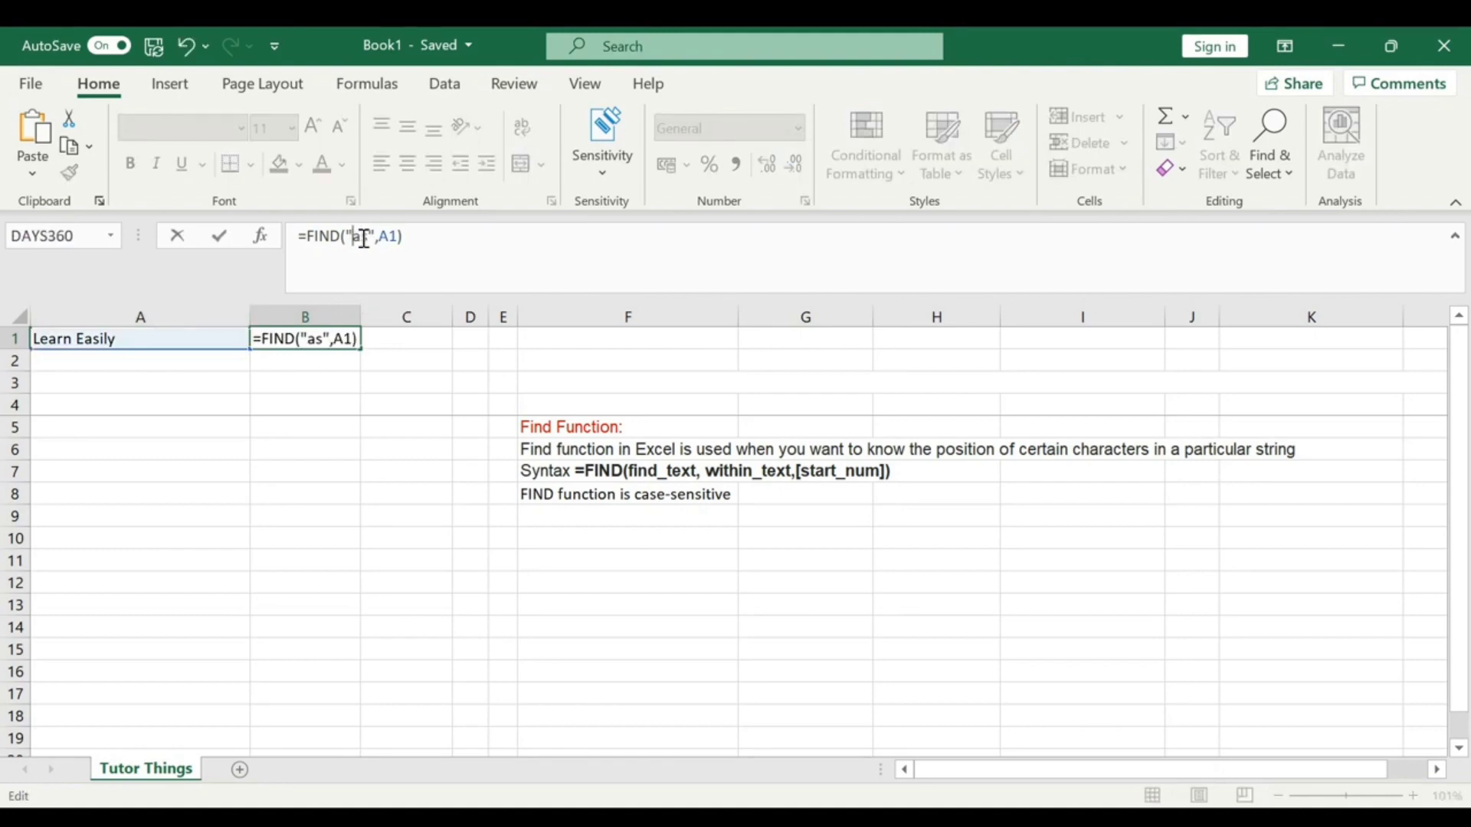
type("E")
key("Right")
key("Right")
key("BackSpace")
key("Left")
key("BackSpace")
type("e")
key("Return")
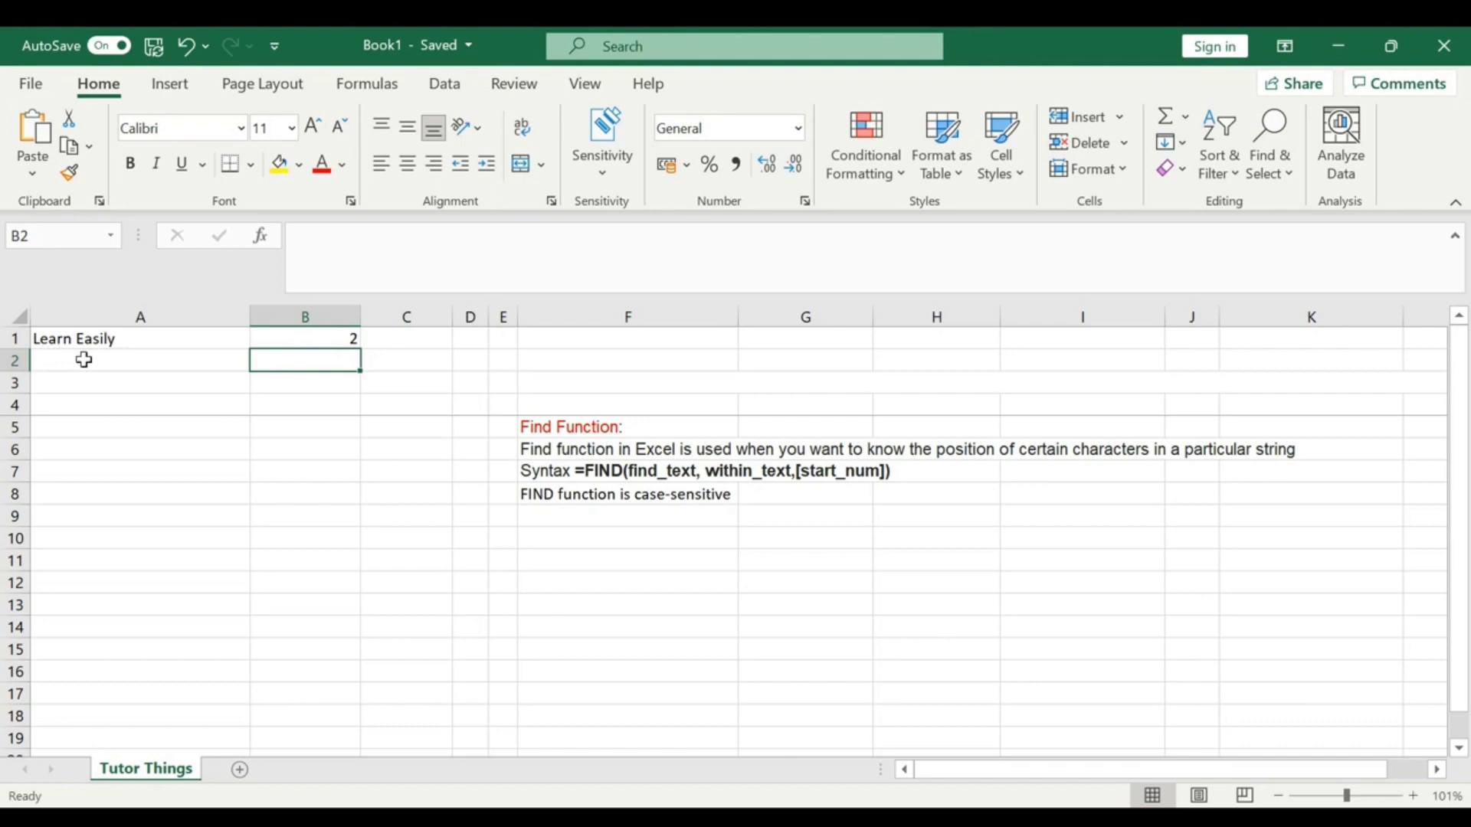
Add a start number of 3 to the FIND formula in B1, making it =FIND("ea",A1,3)
left_click(338, 342)
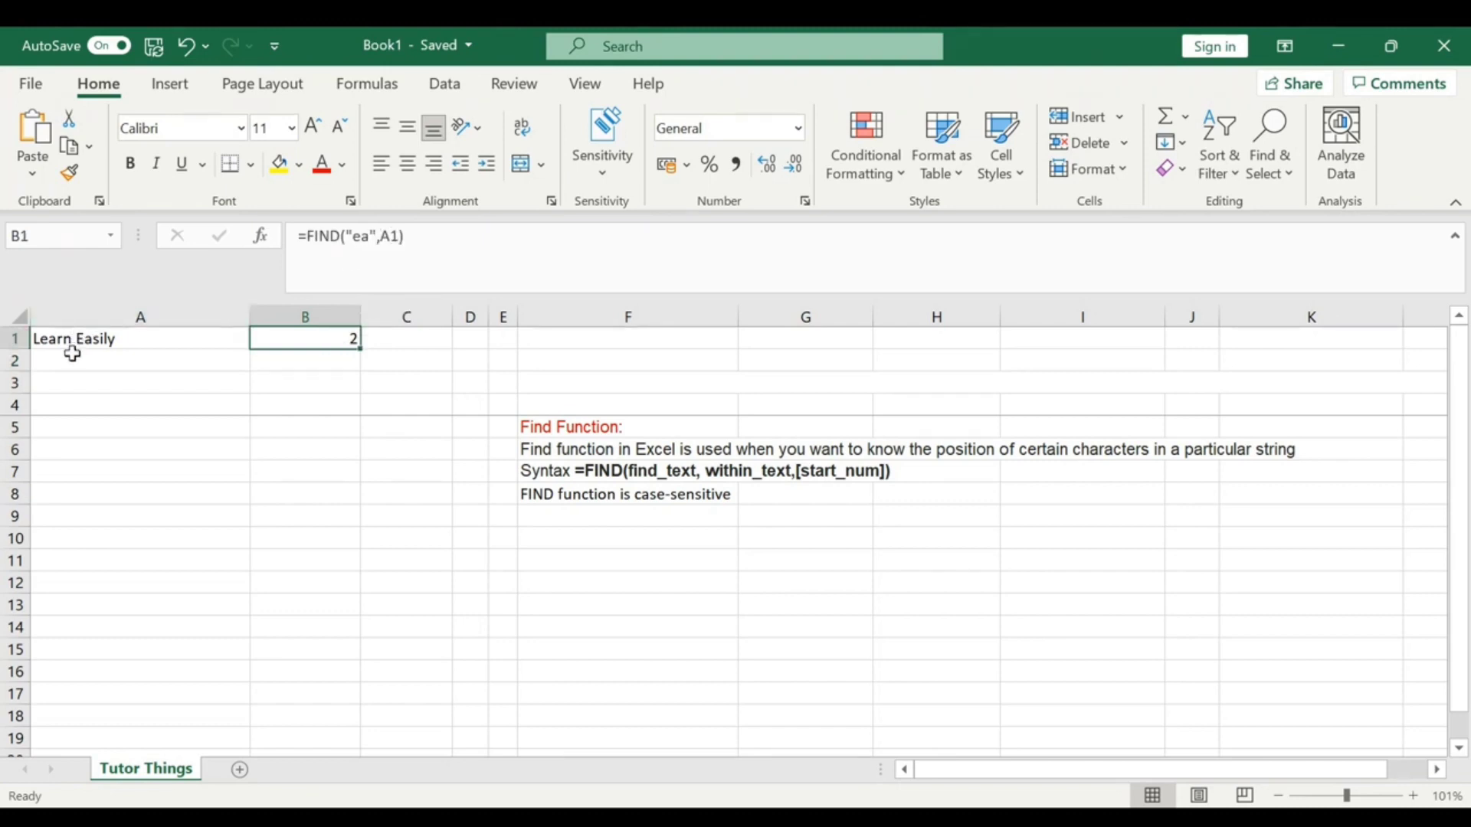
left_click(399, 240)
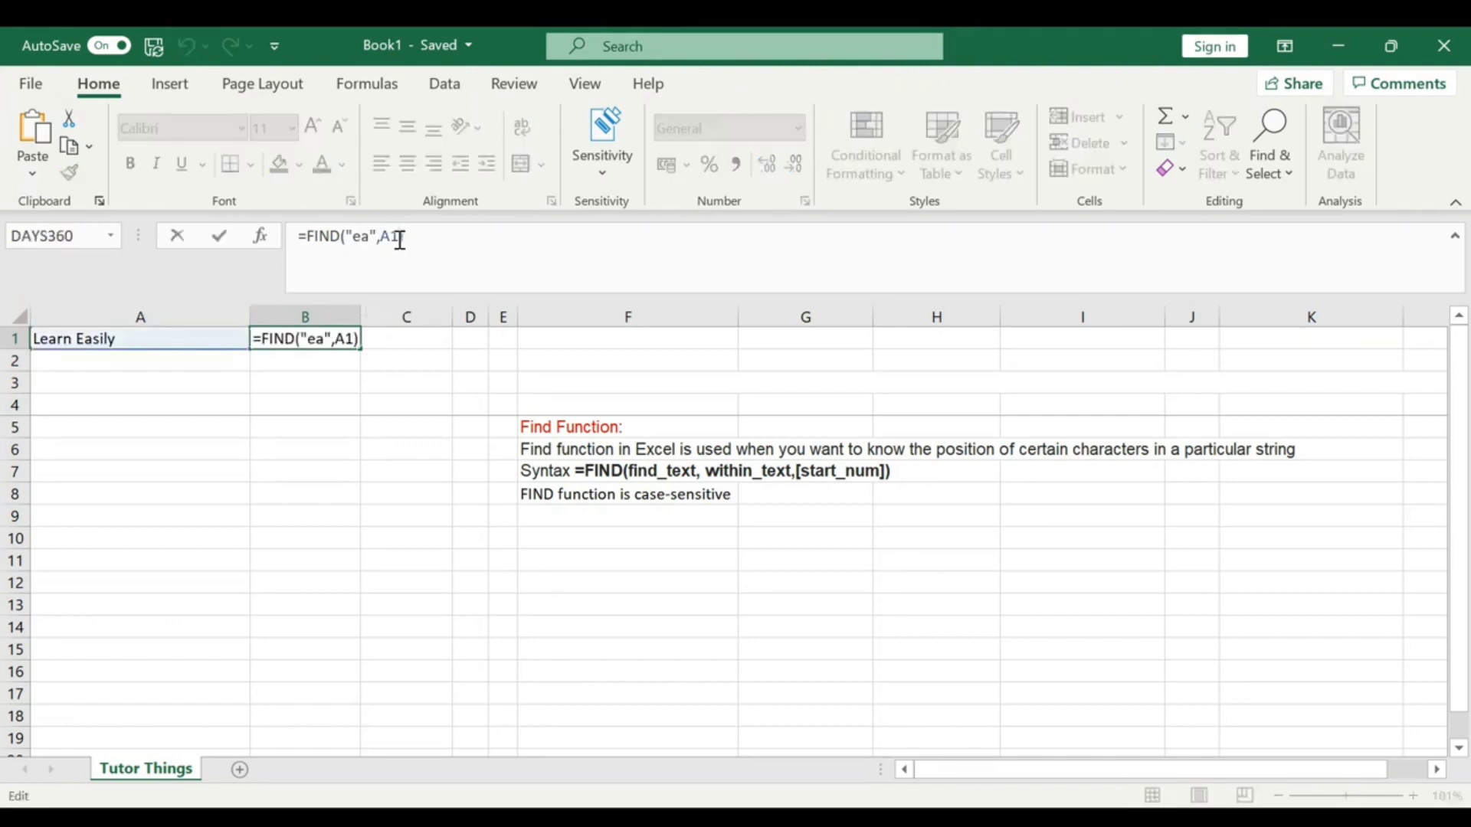
type(")")
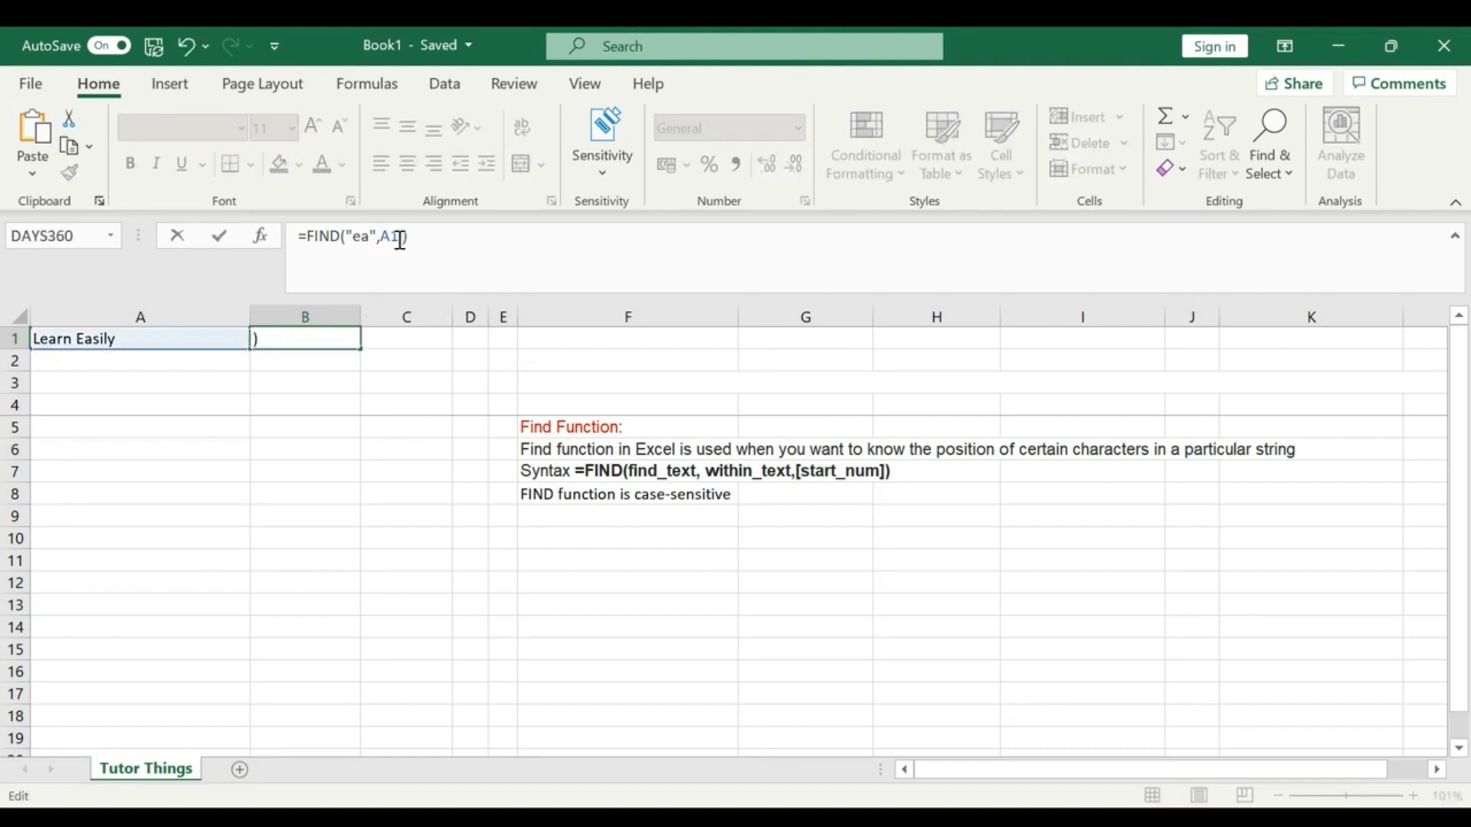
type(",4")
key("BackSpace")
key("BackSpace")
type(",3")
key("Return")
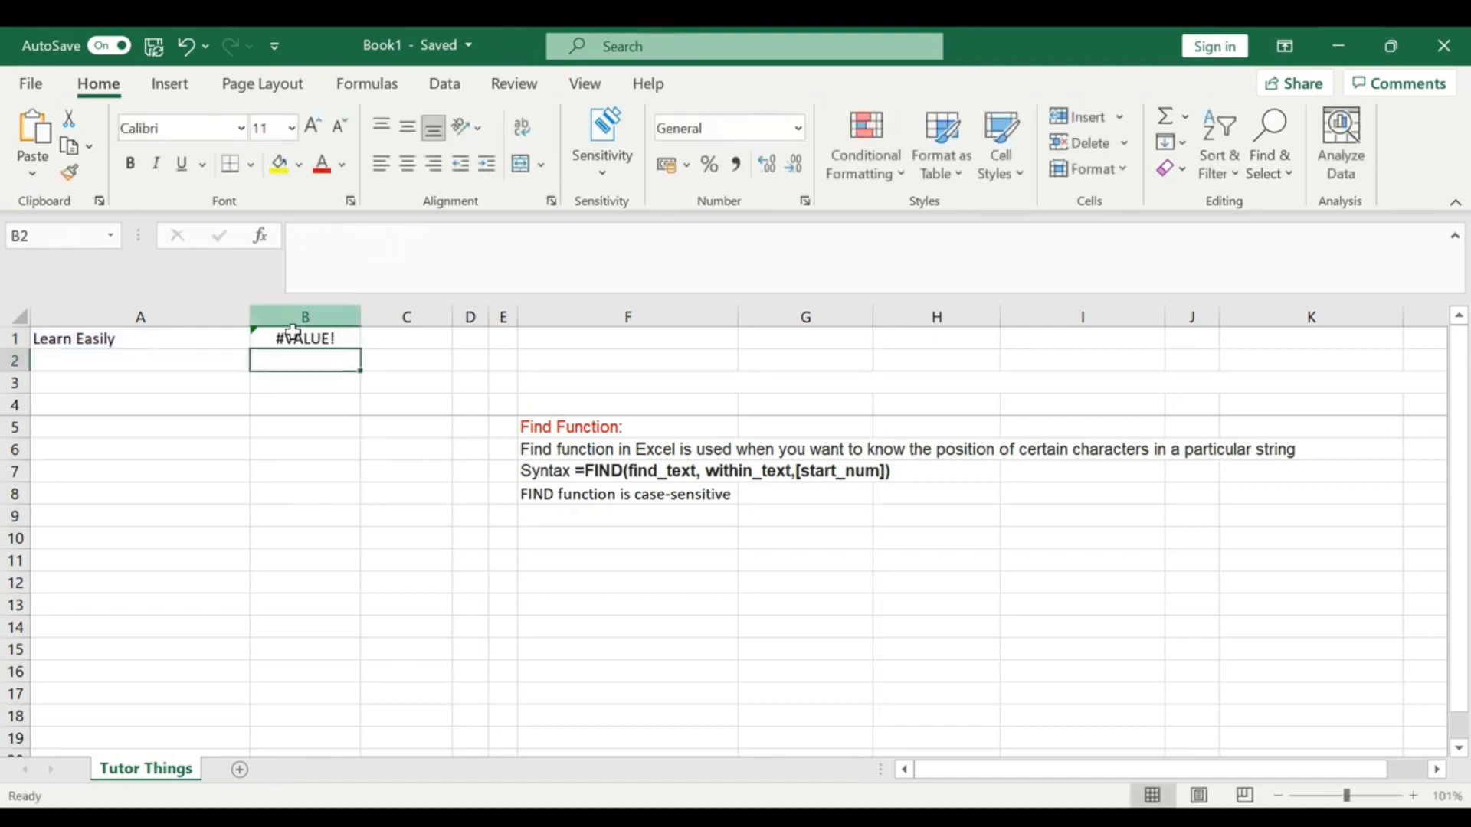
Check the error options offered for the FIND formula in B1
left_click(291, 331)
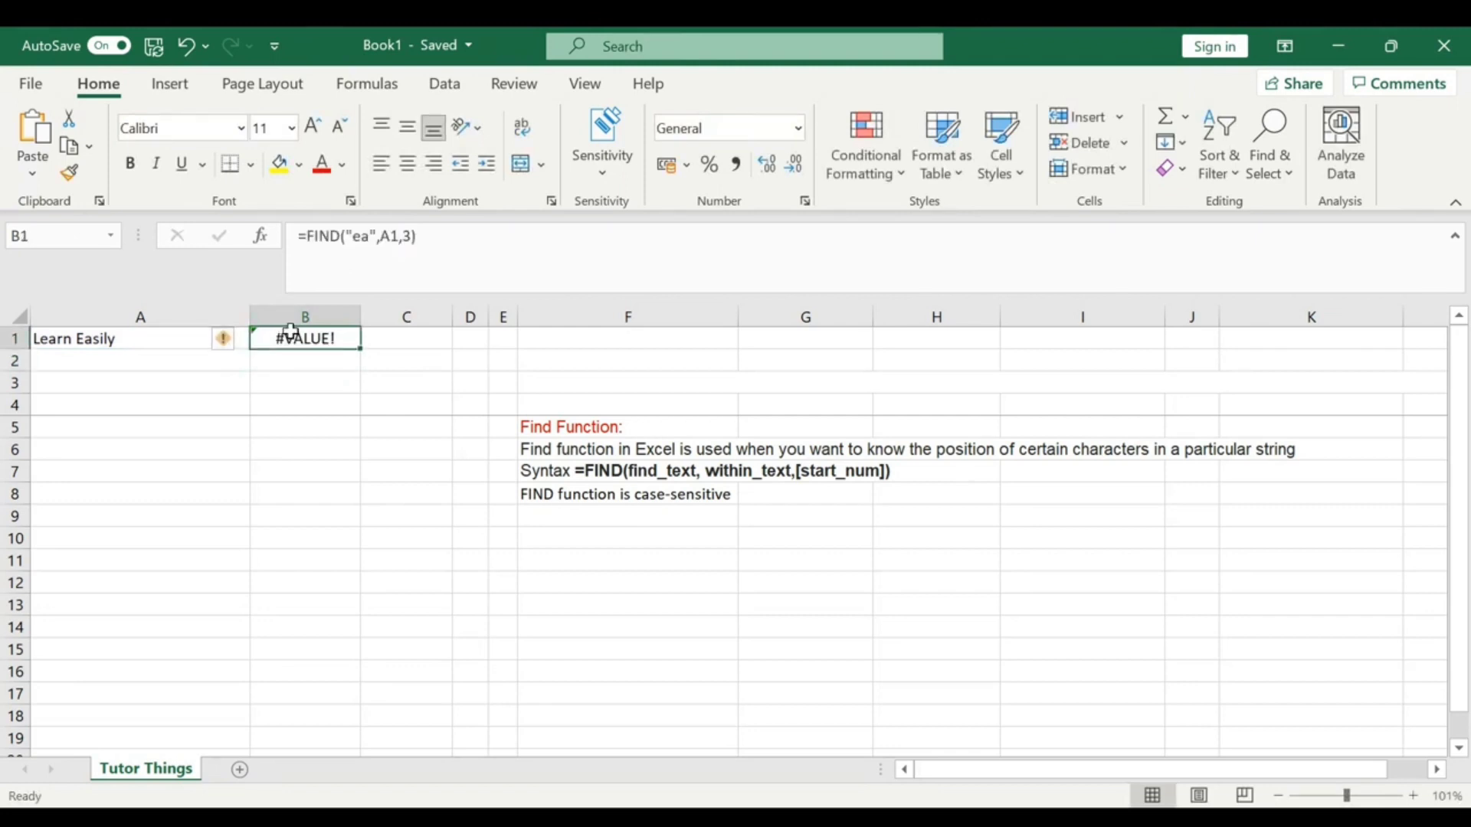
left_click(221, 342)
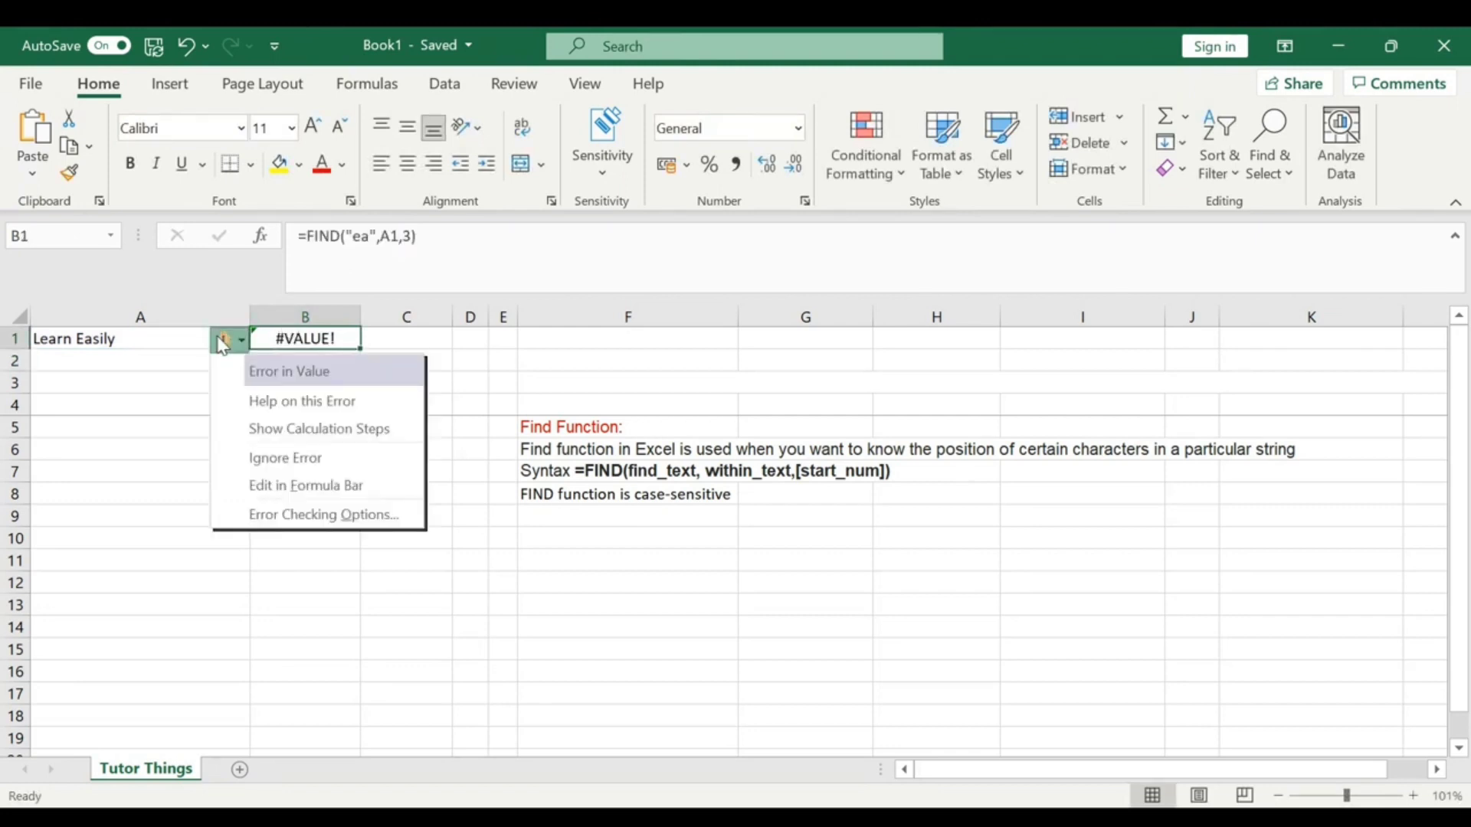
left_click(438, 241)
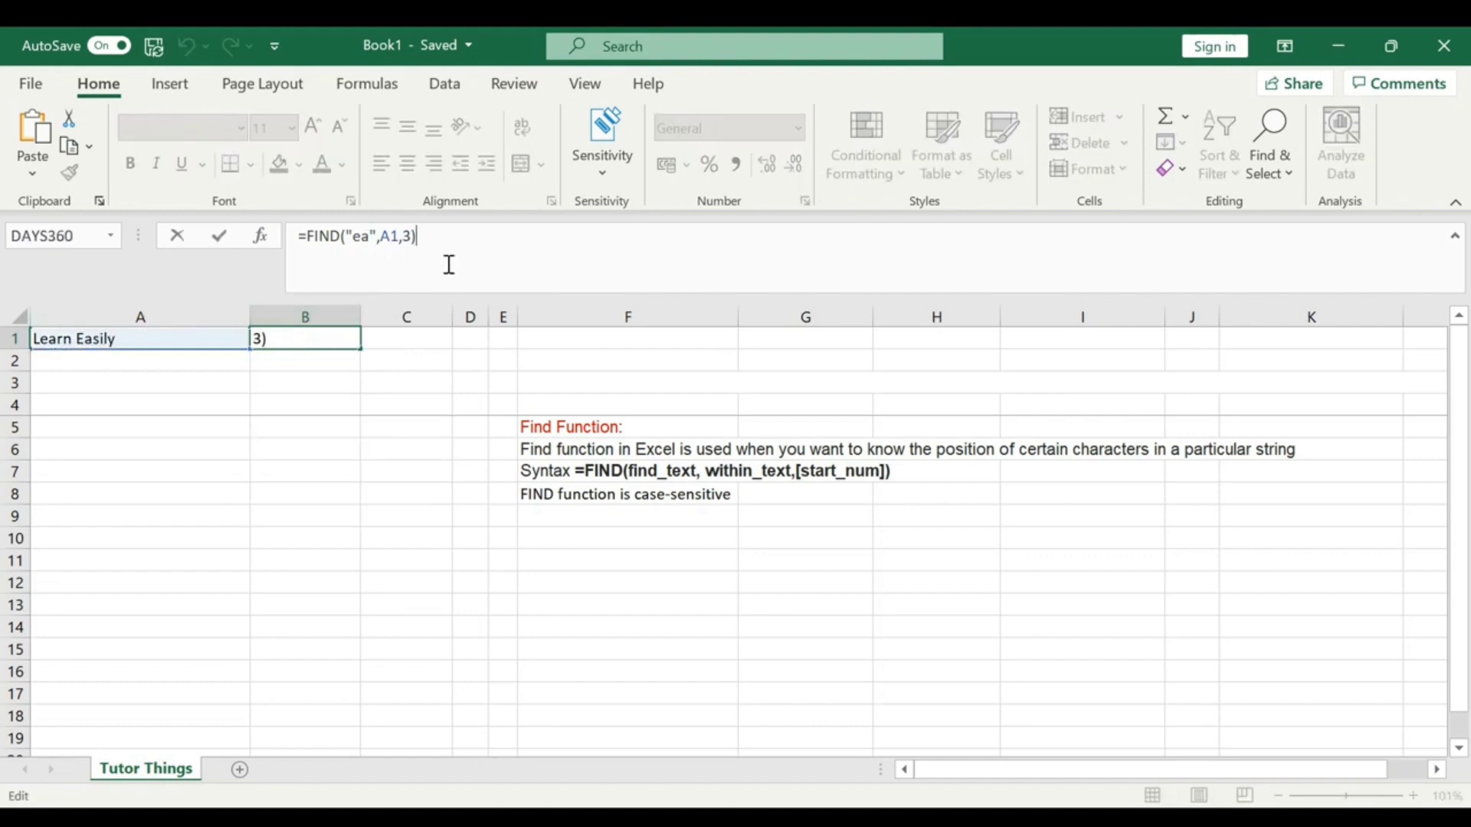
left_click(370, 375)
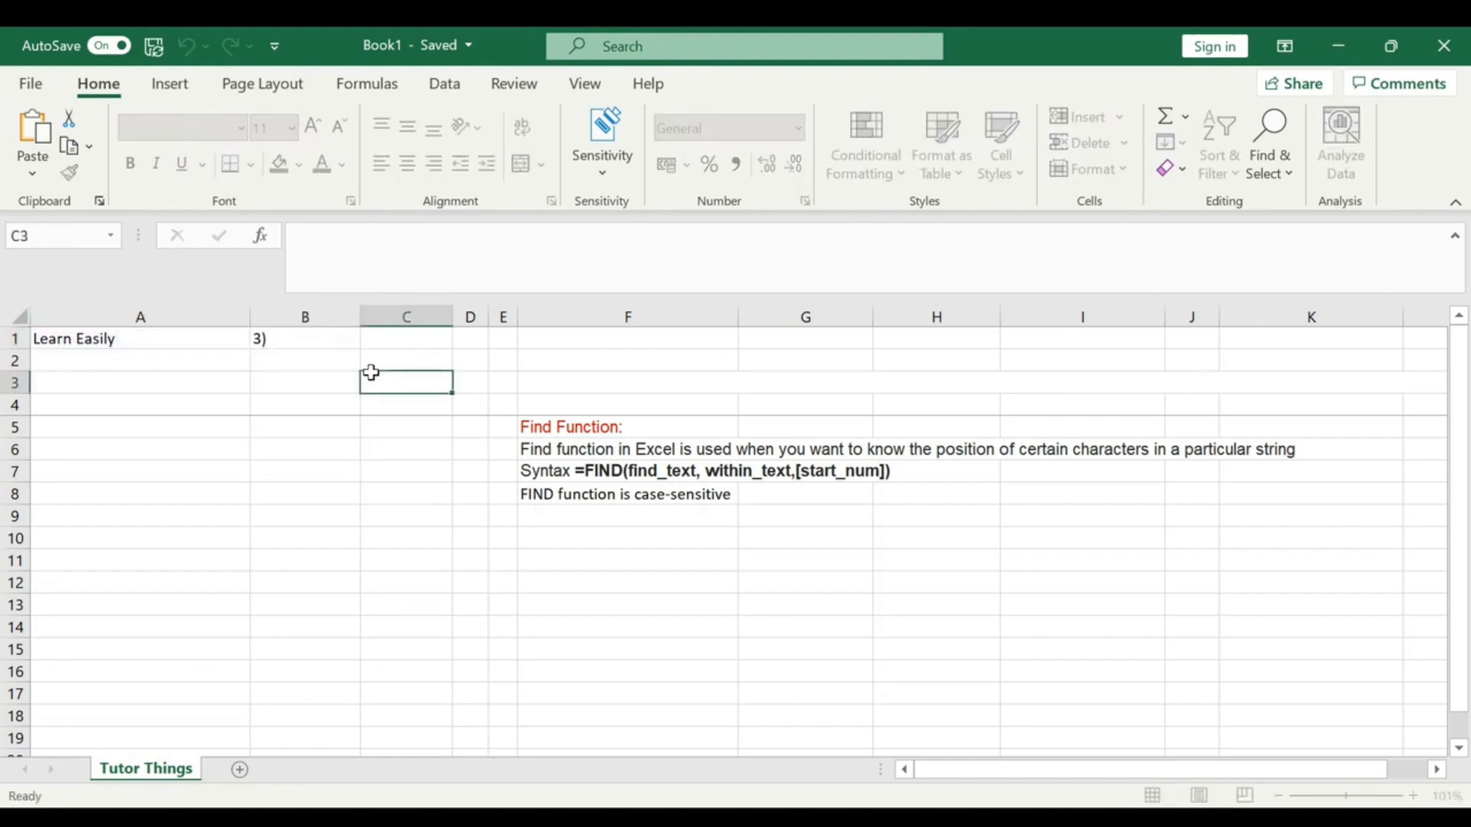
left_click(365, 282)
left_click(324, 337)
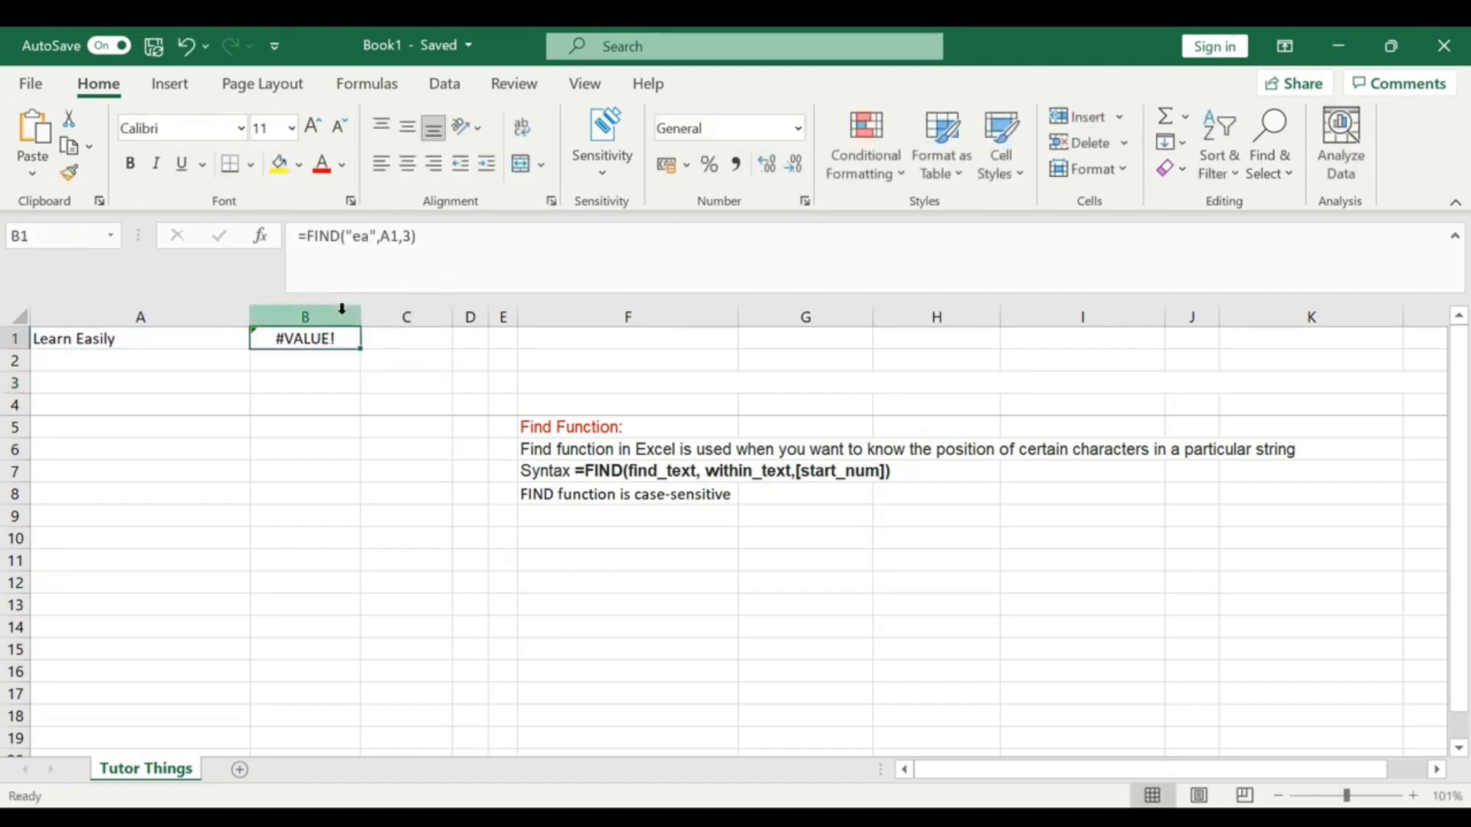
Remove the start number from the FIND formula in B1, leaving =FIND("ea",A1)
left_click(410, 240)
left_click(410, 240)
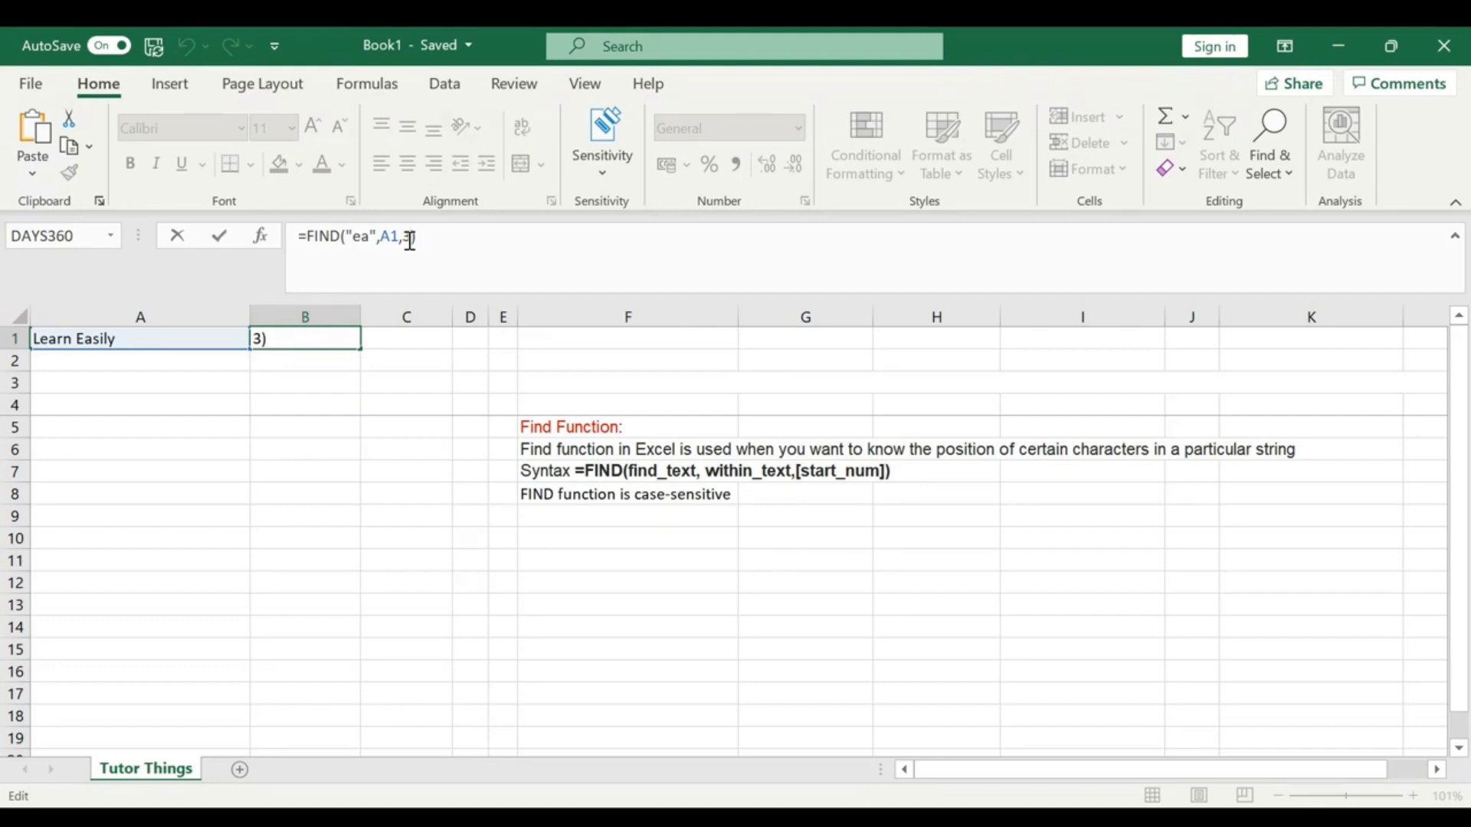
key("BackSpace")
key("BackSpace")
key("Return")
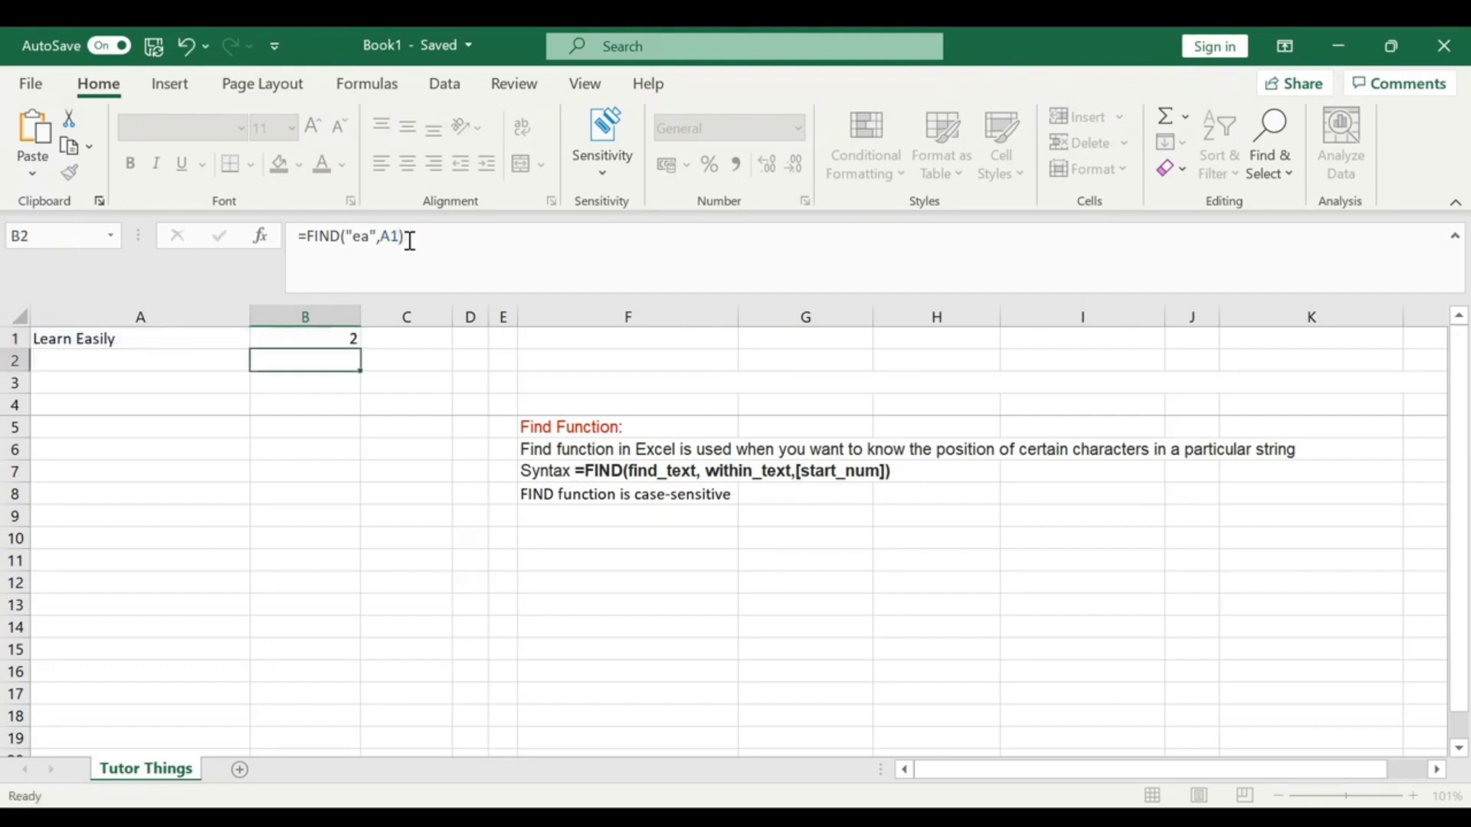
Try the FIND formula in B1 without quotation marks around the search text, as =FIND(ea,A1)
left_click(346, 340)
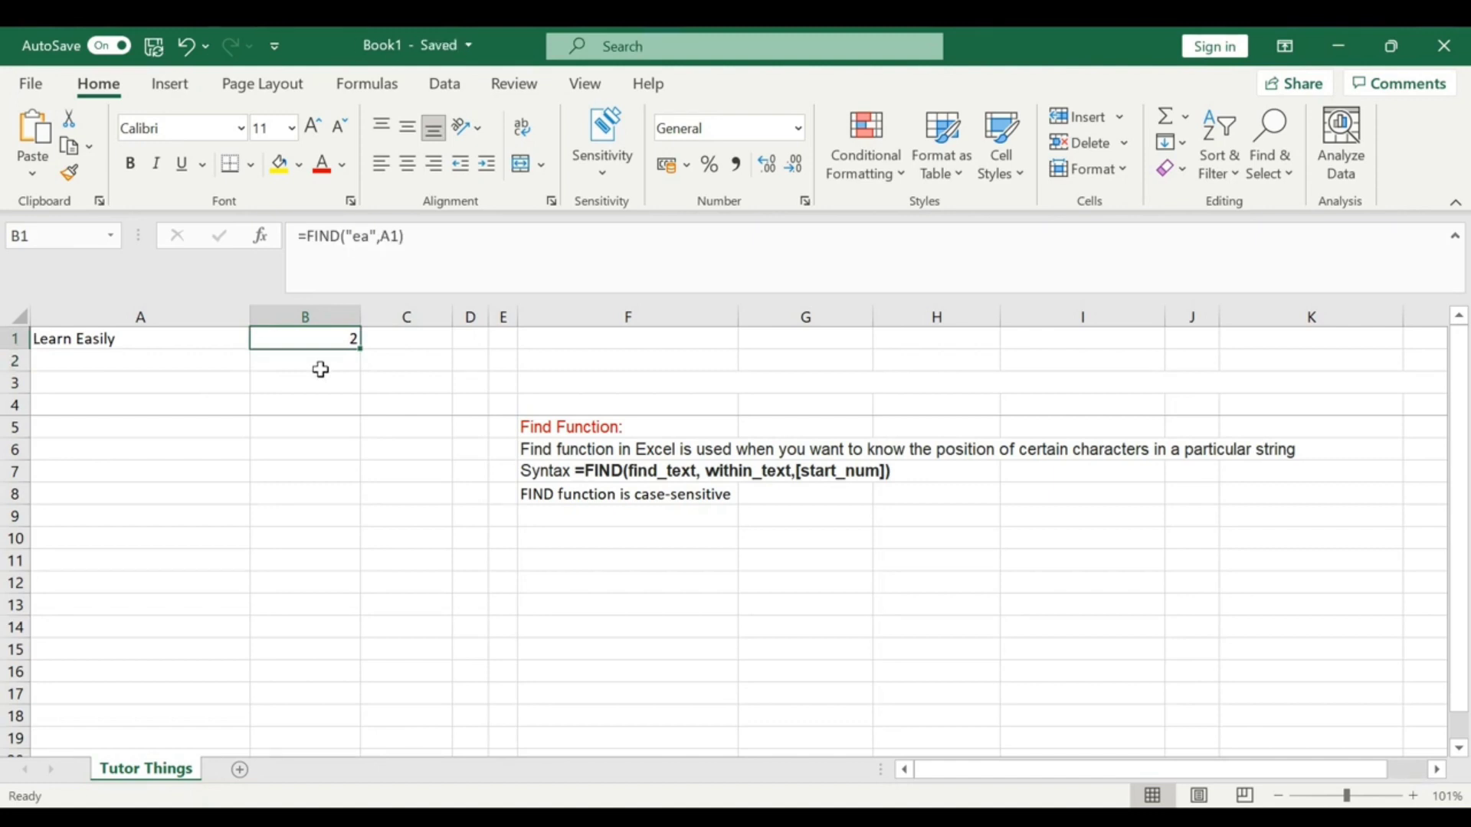
left_click(395, 238)
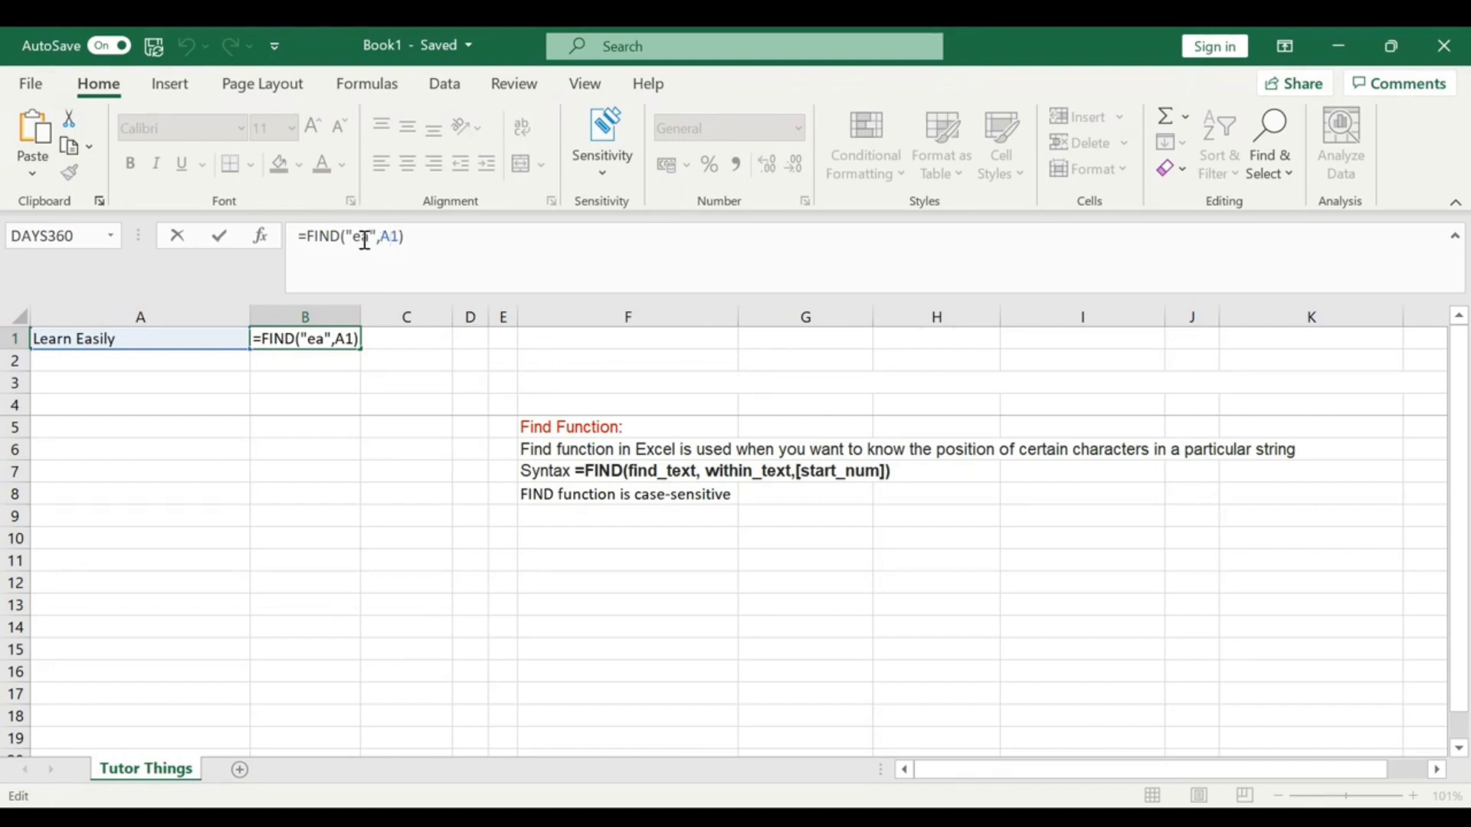
left_click(365, 240)
key("BackSpace")
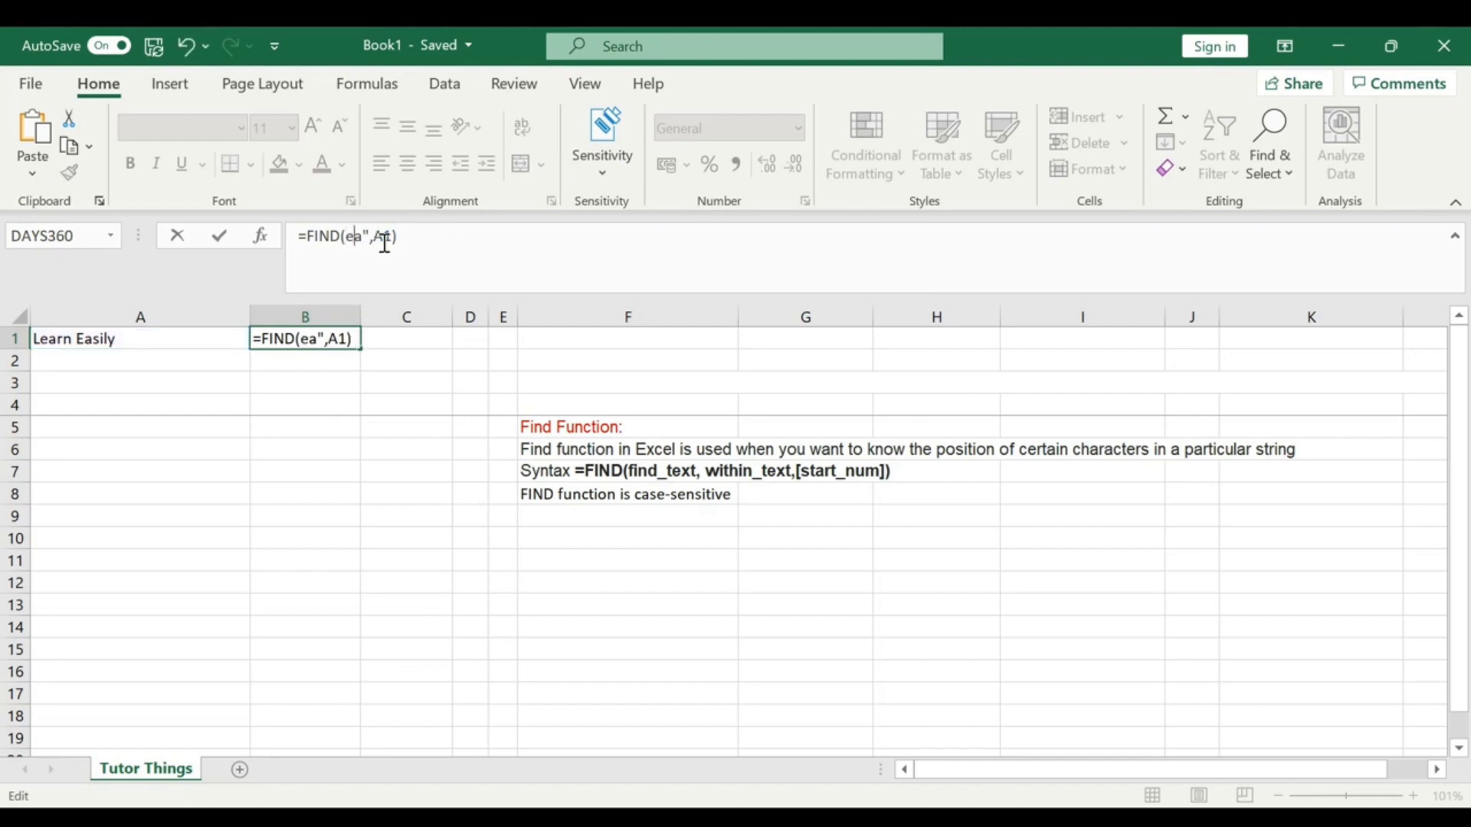
key("Right")
key("Right")
key("BackSpace")
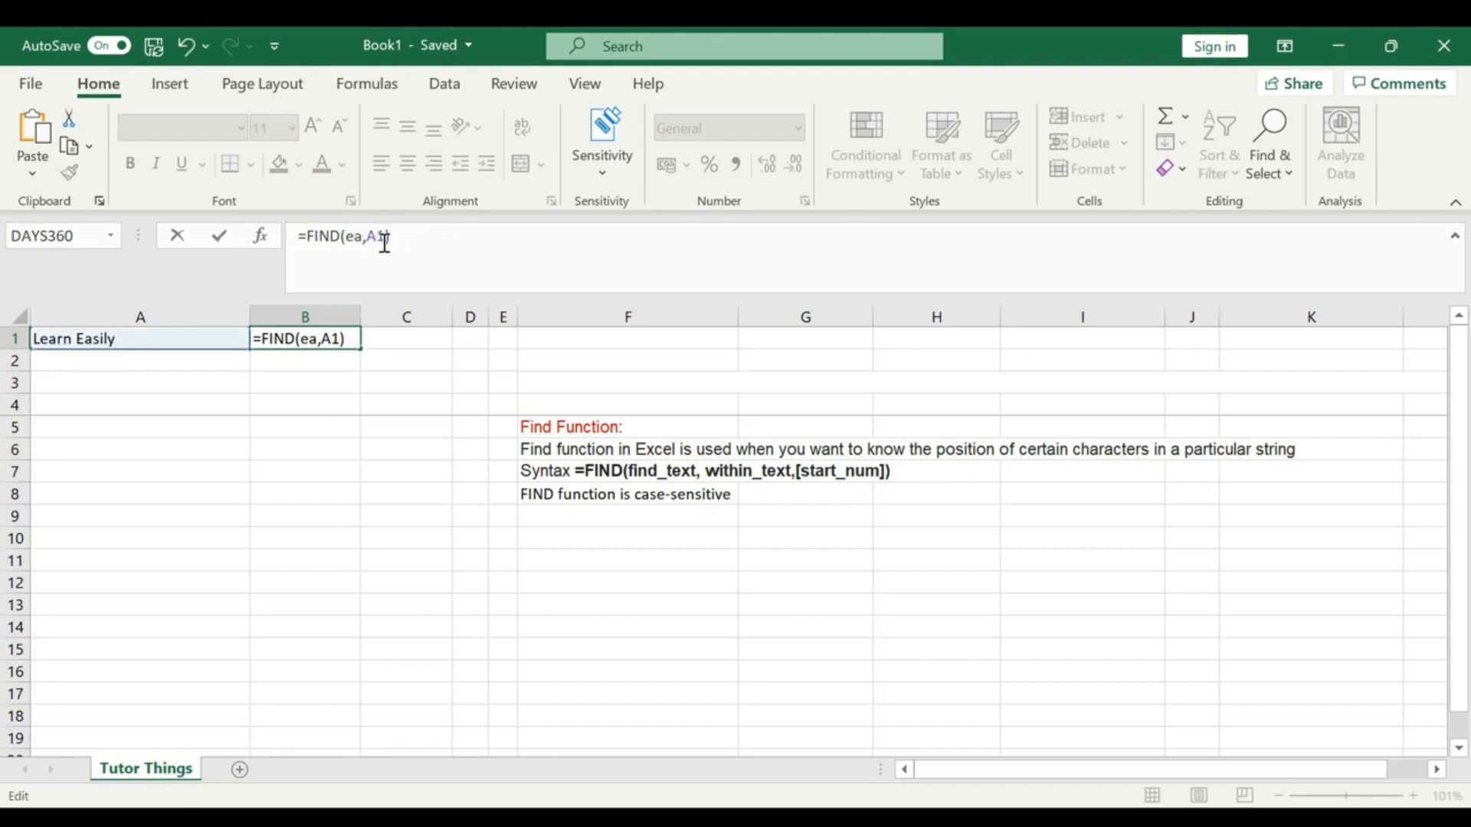
key("Return")
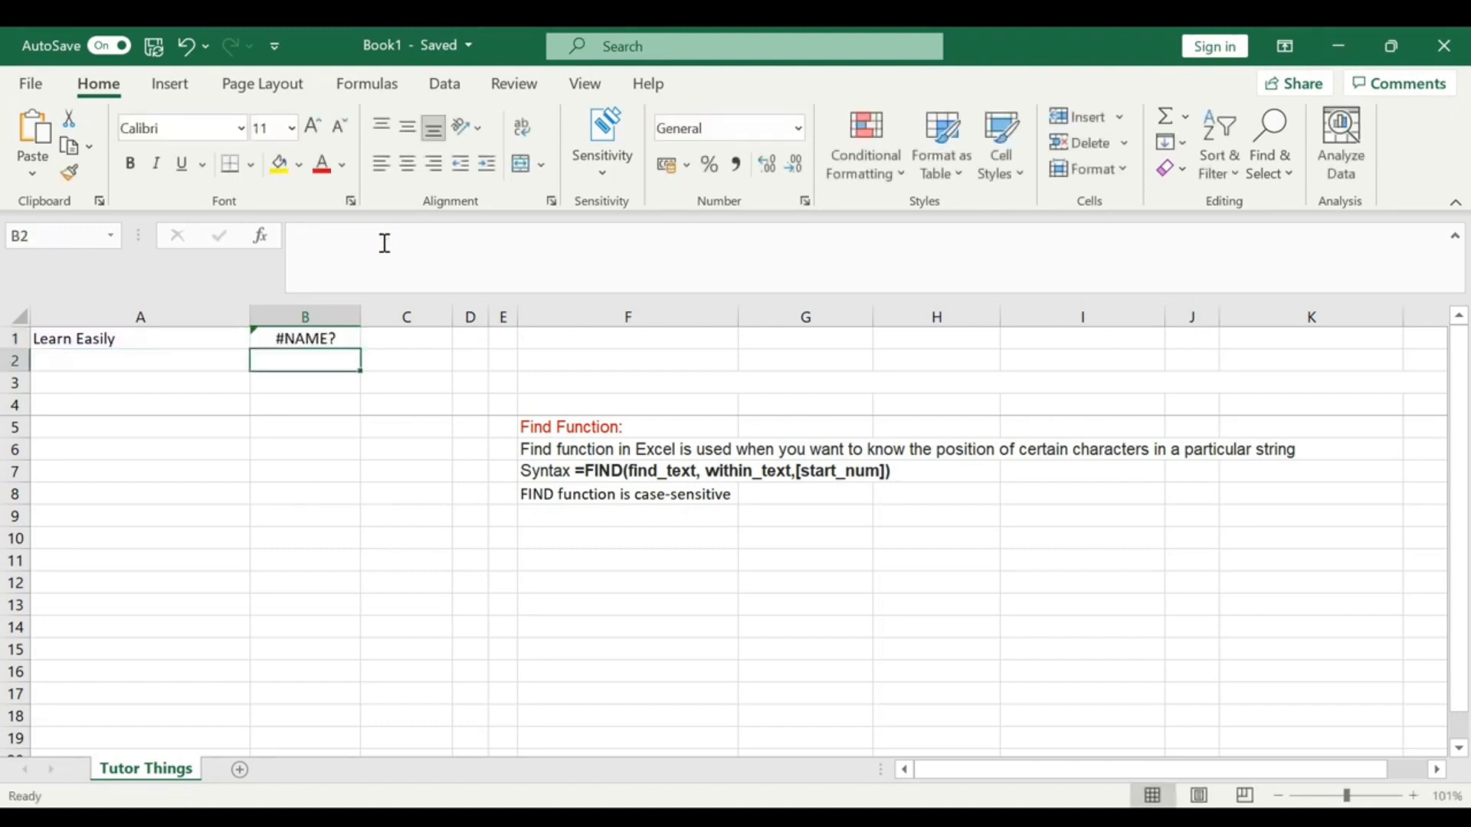
Check the error options for B1 and put the quotation marks back around ea in its FIND formula
left_click(305, 343)
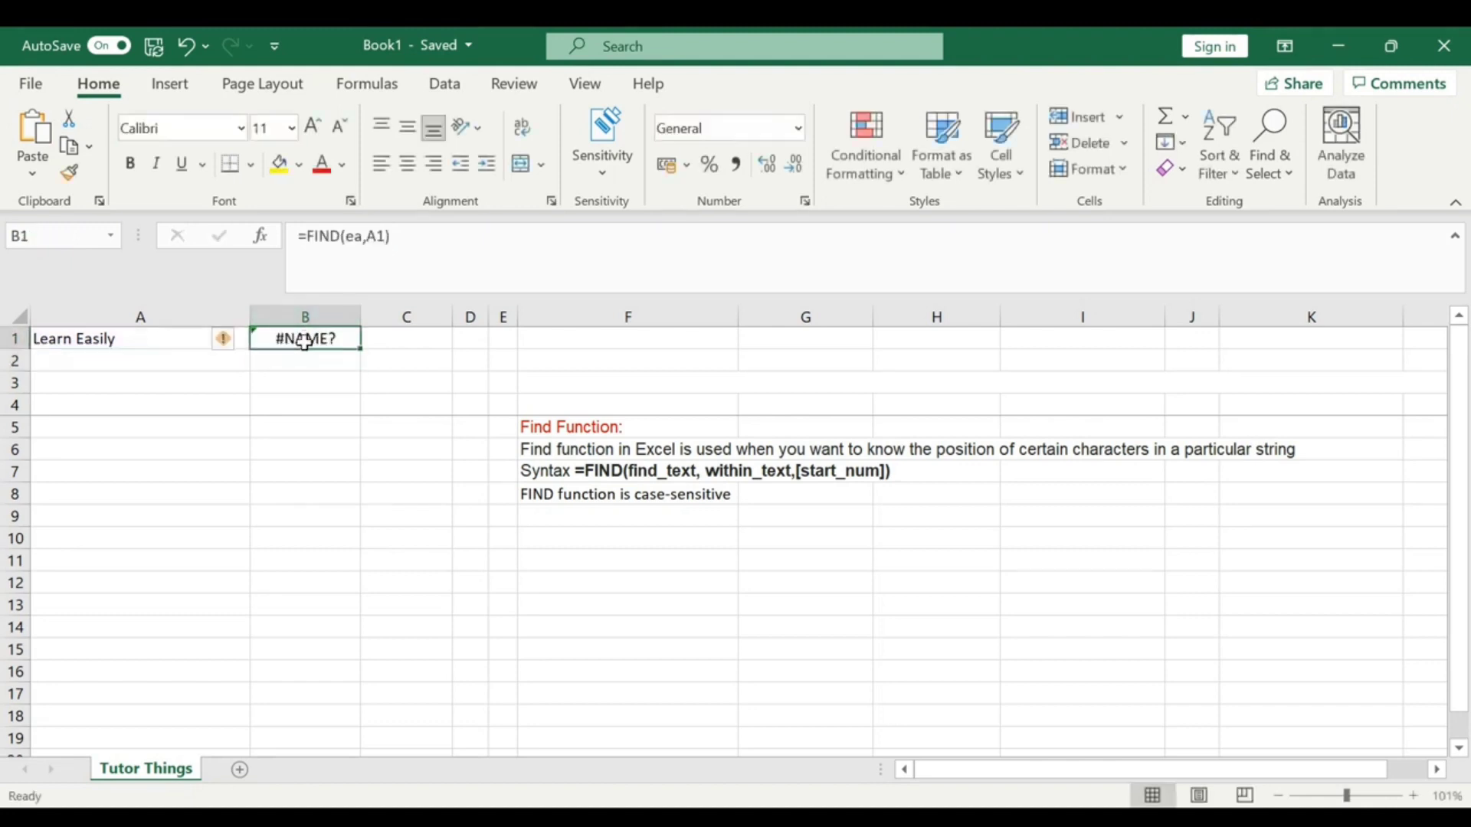
left_click(231, 341)
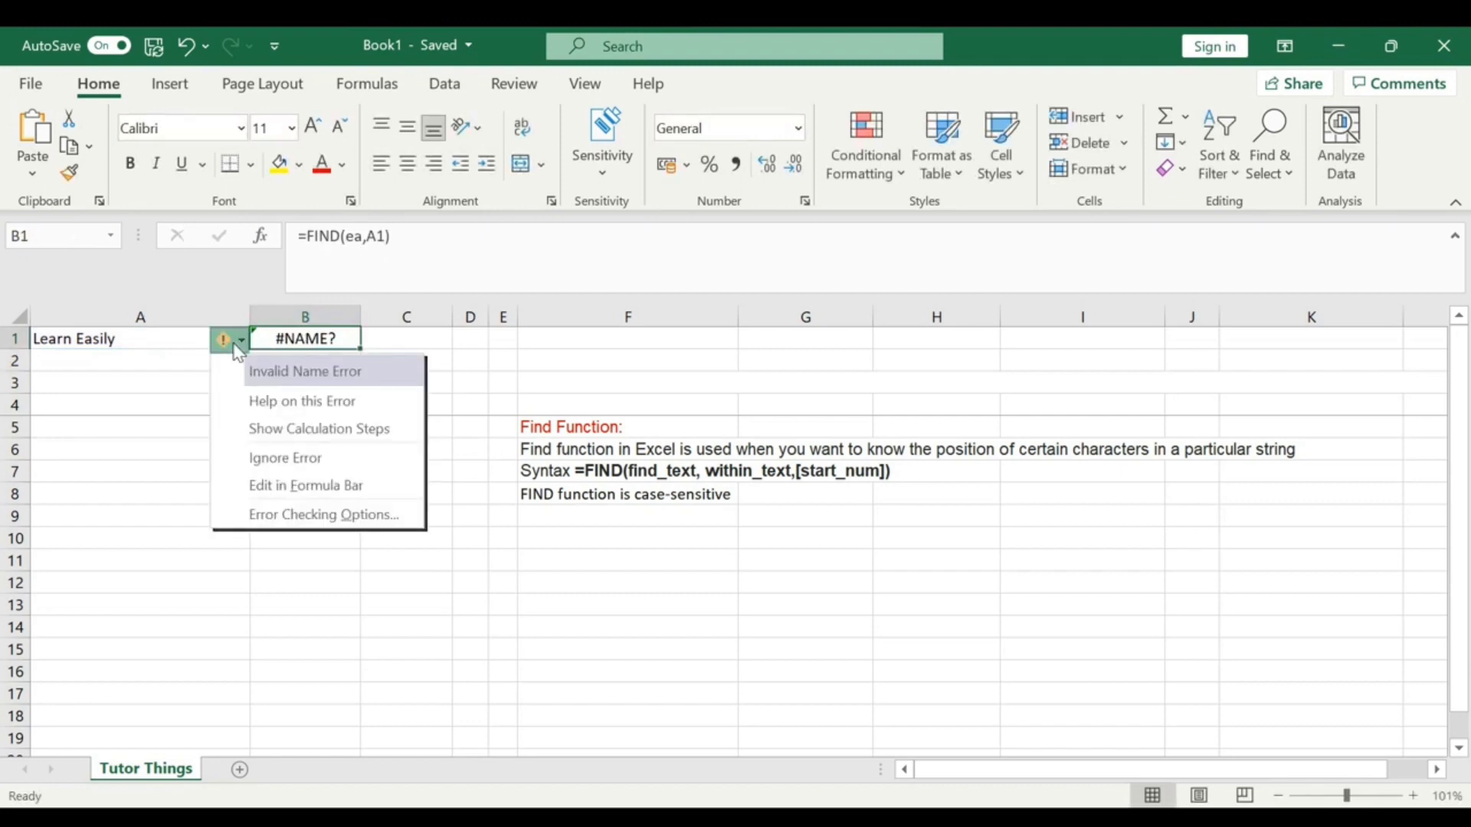
left_click(362, 243)
key("BackSpace")
key("BackSpace")
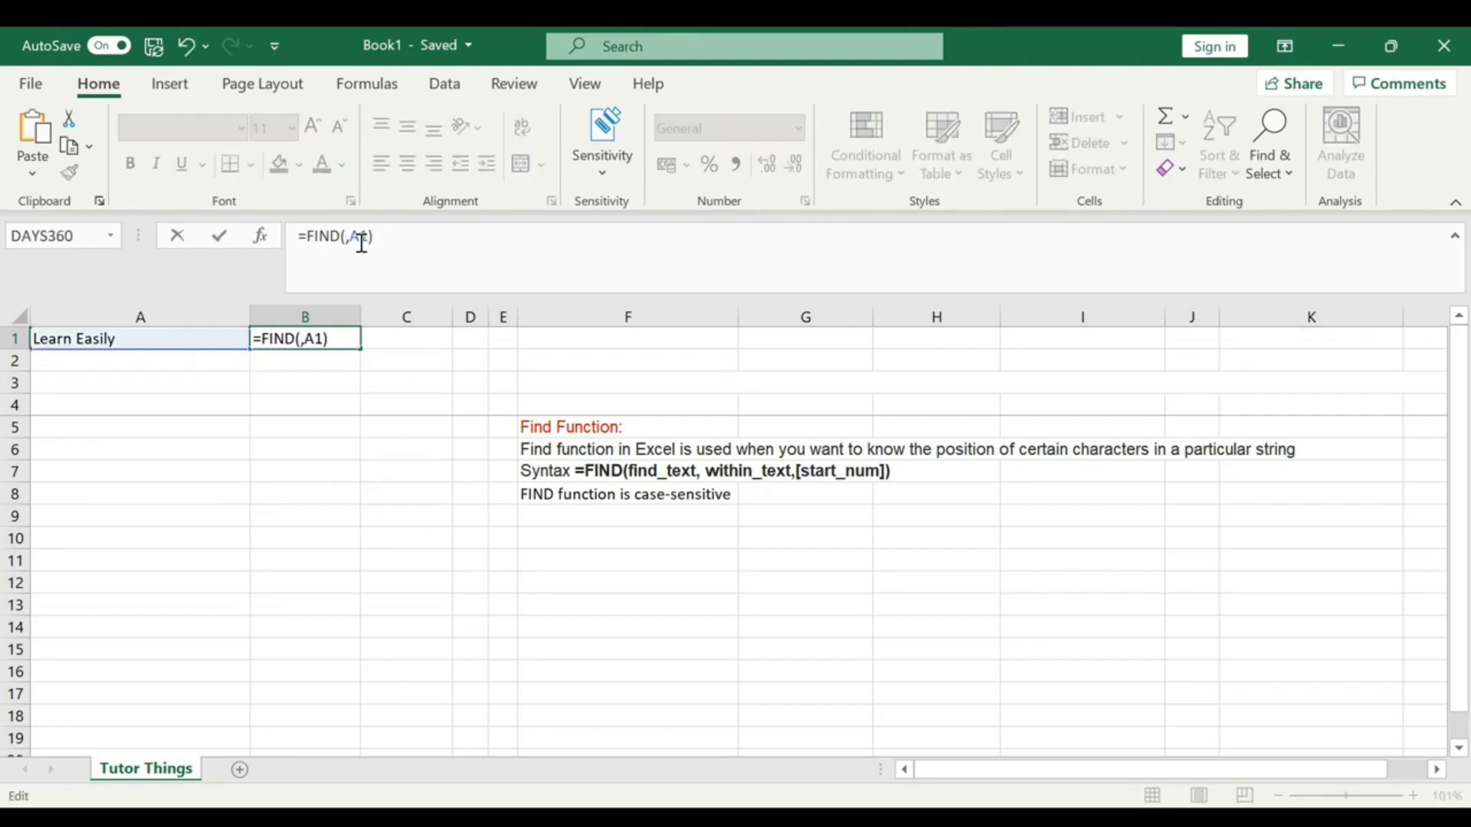
type("\"ea\"")
key("Return")
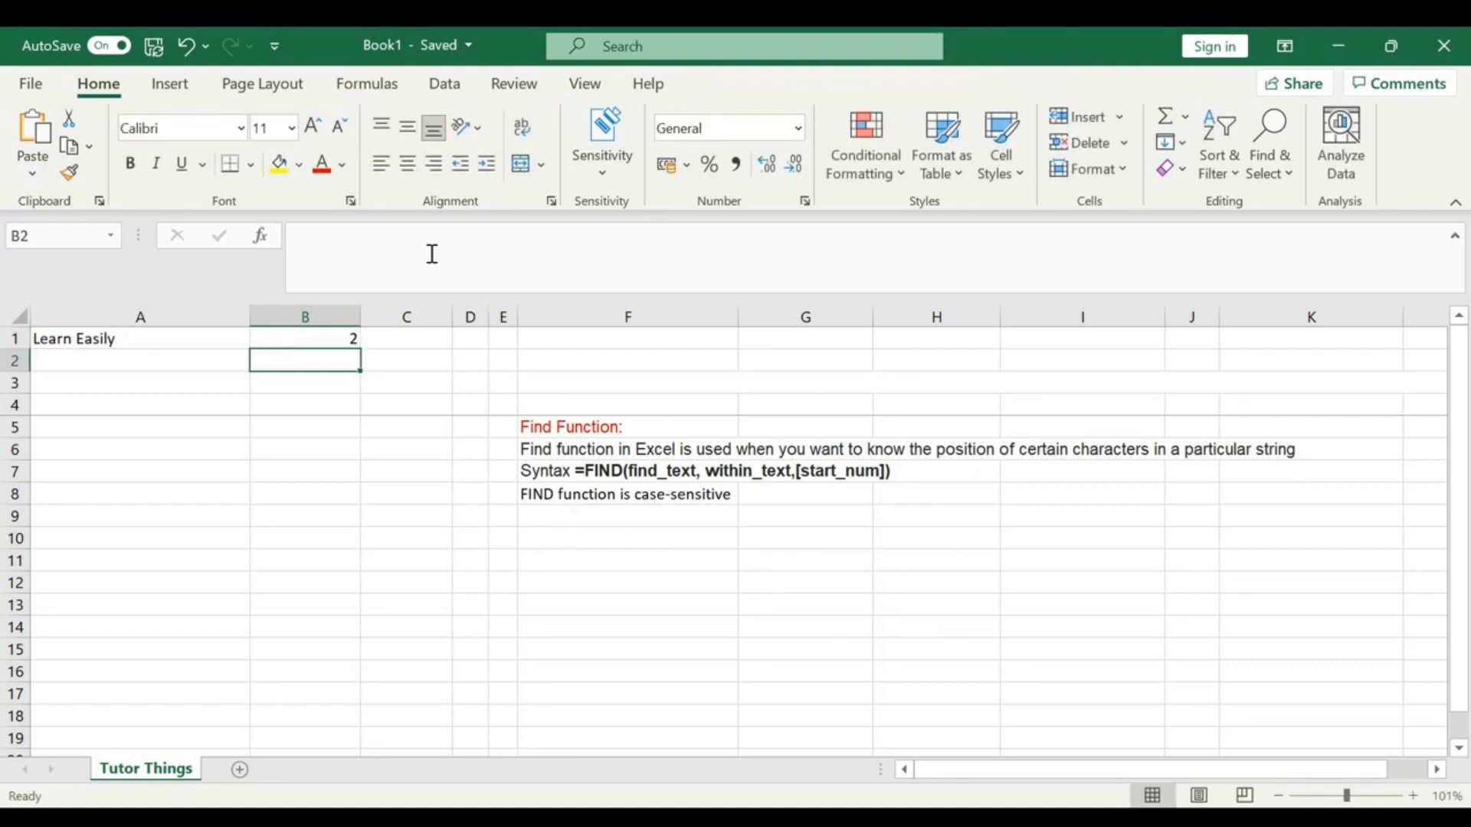
Review the LEN function notes in column F, including the syntax in F7 and the remark about spaces in F8
left_click(314, 341)
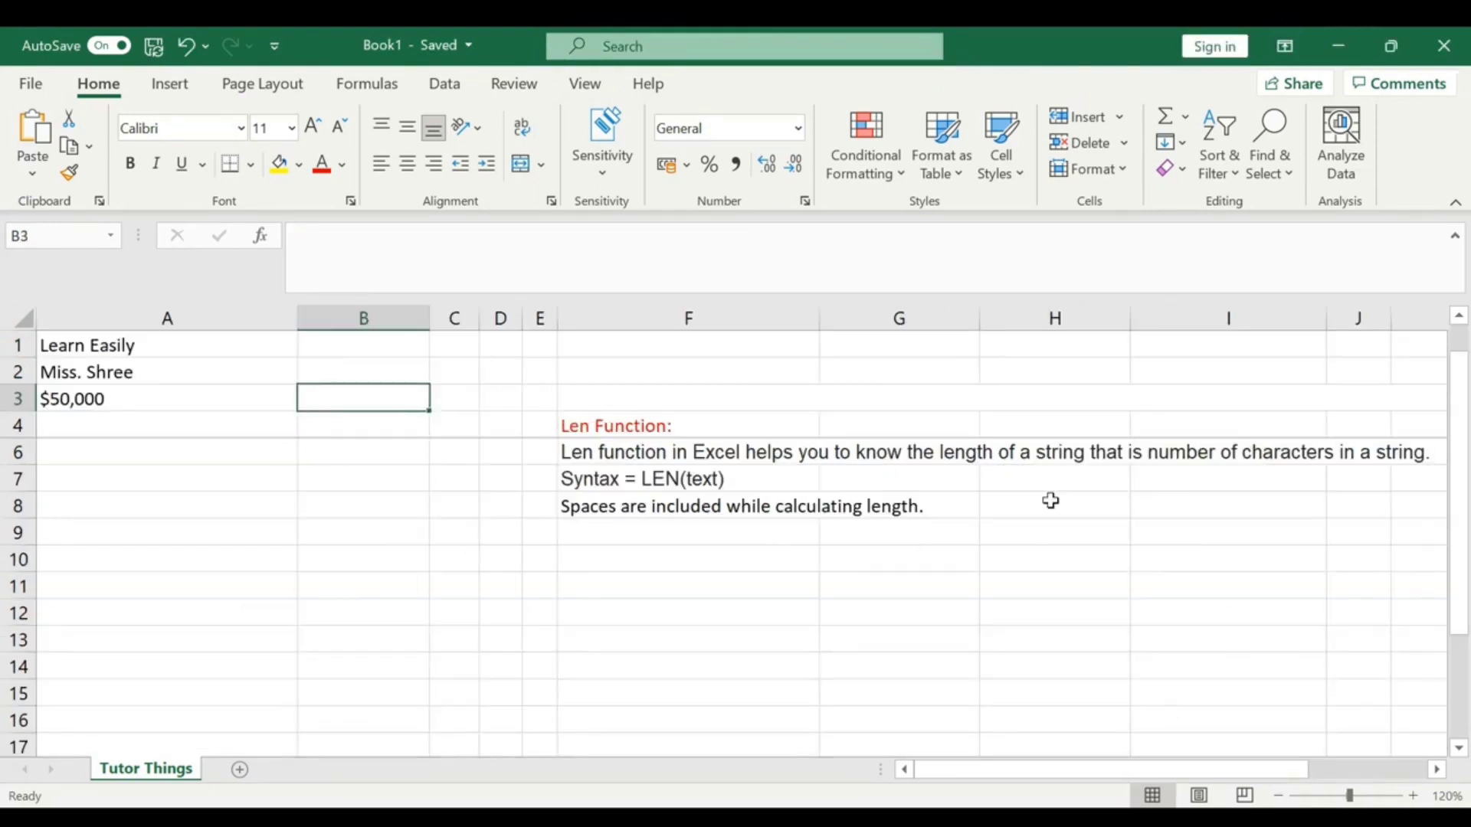
left_click(771, 424)
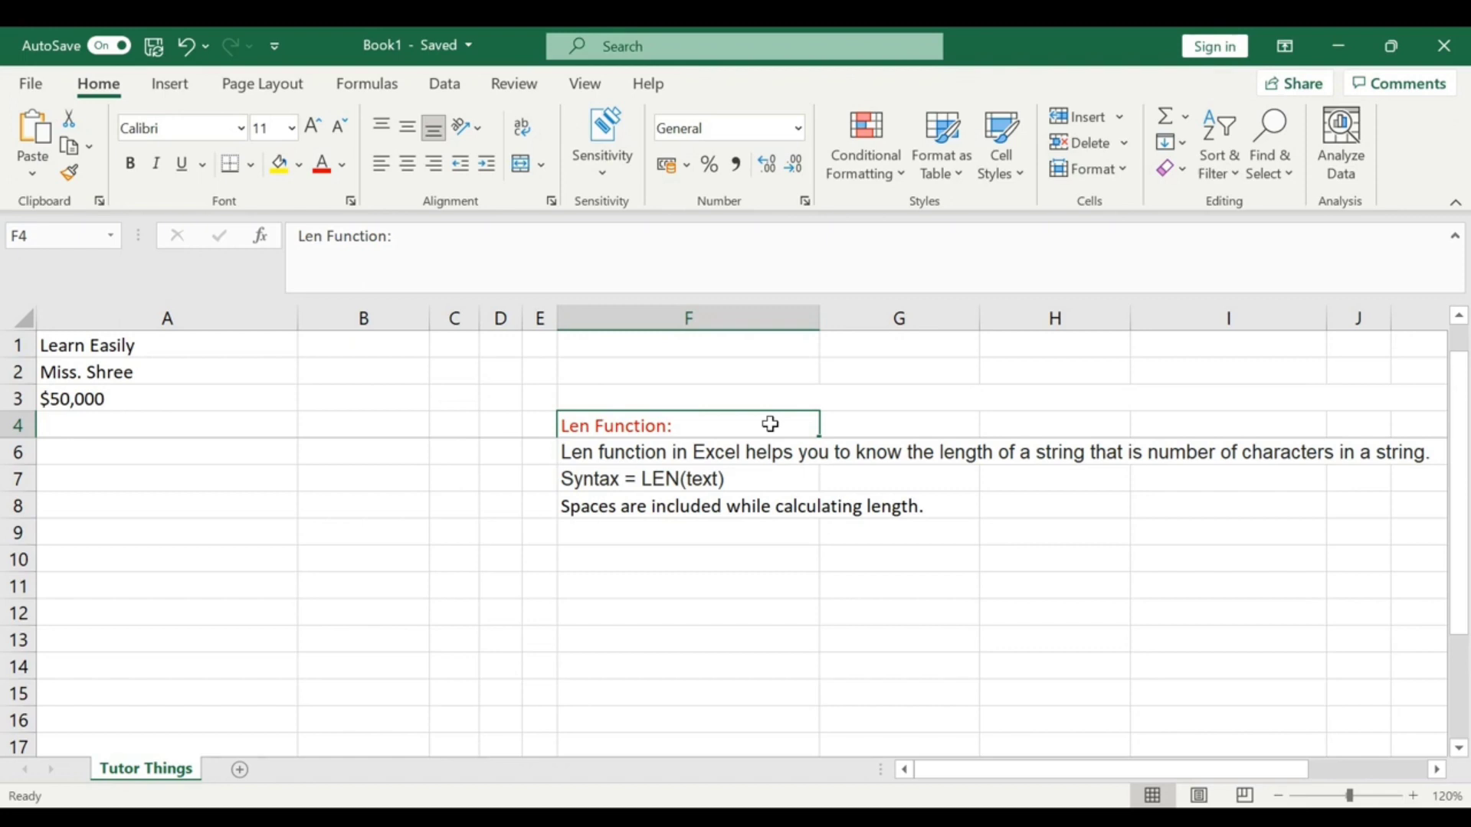
left_click(748, 501)
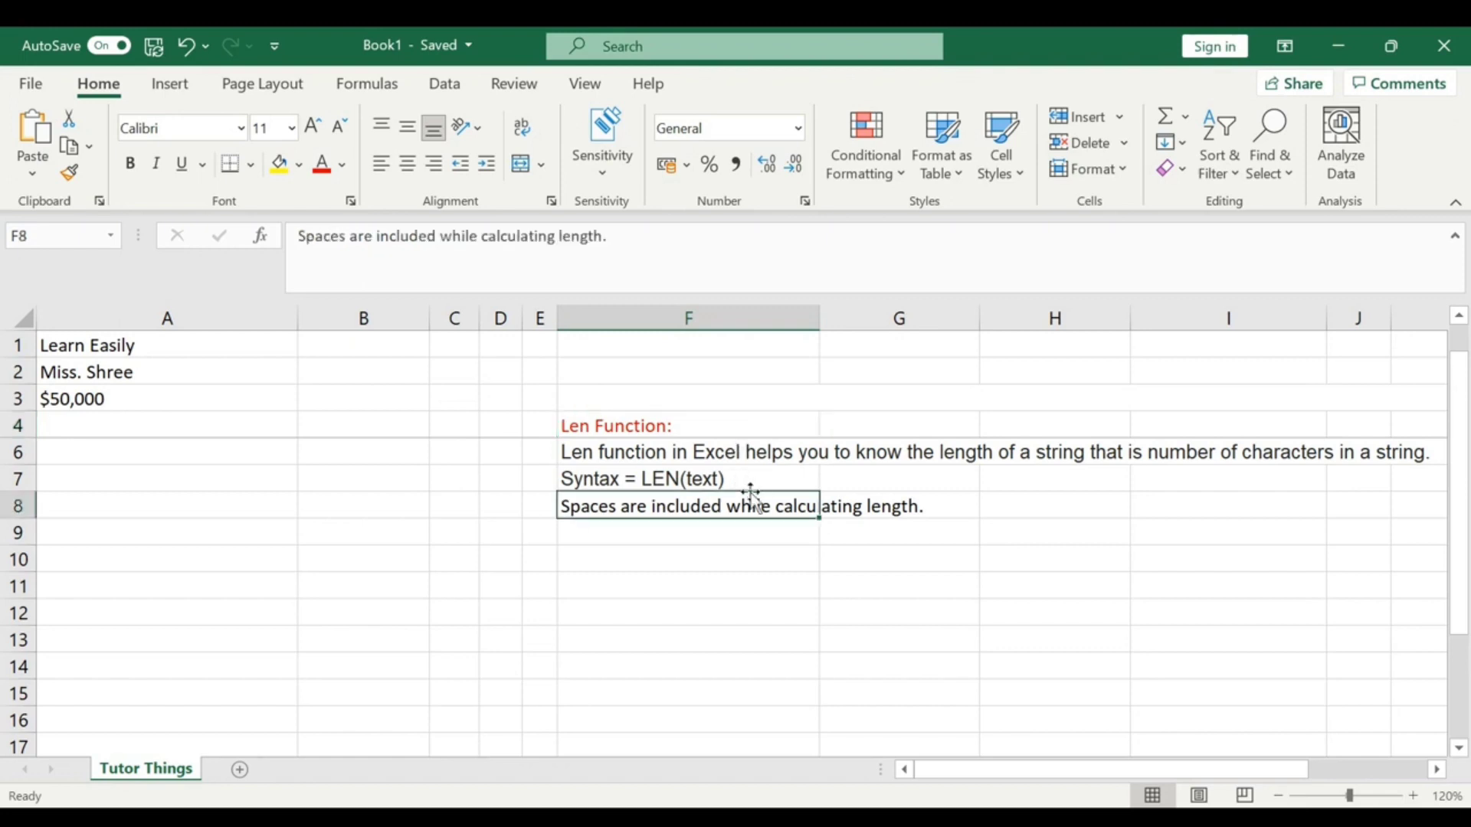
left_click(710, 475)
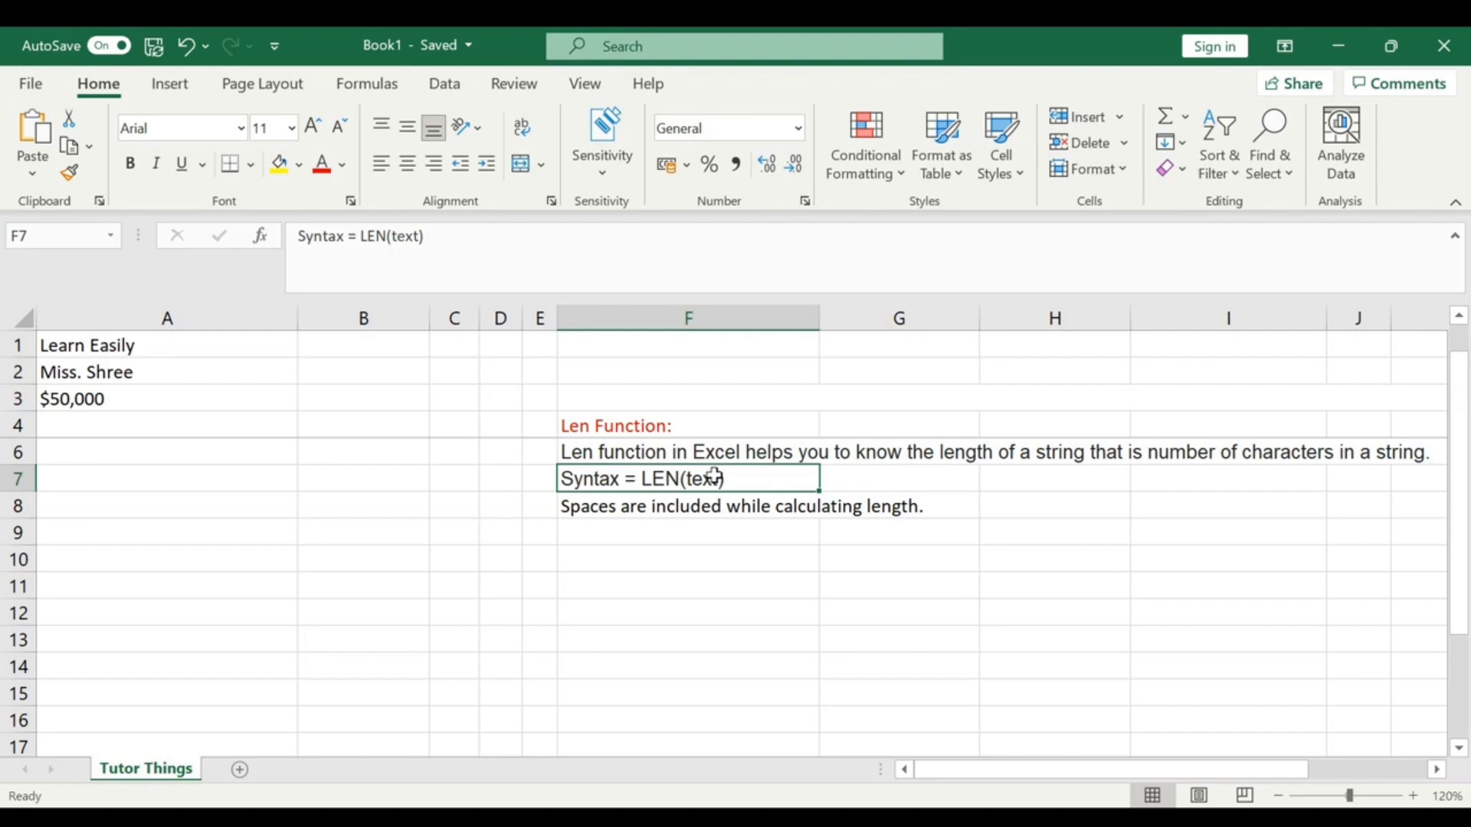
left_click(717, 507)
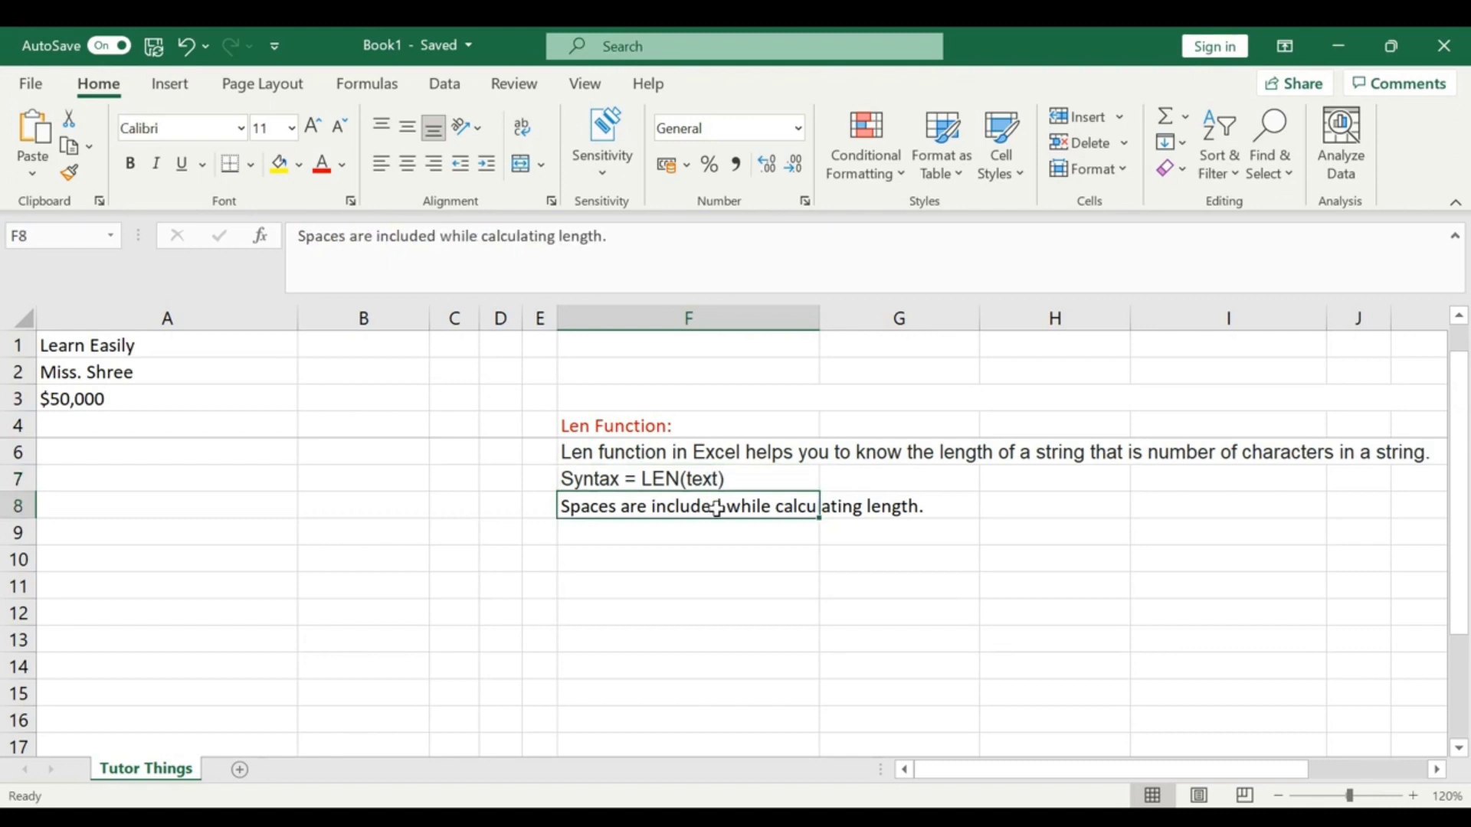
Enter =LEN(A1) in B1 to count the characters of the text in A1
left_click(393, 350)
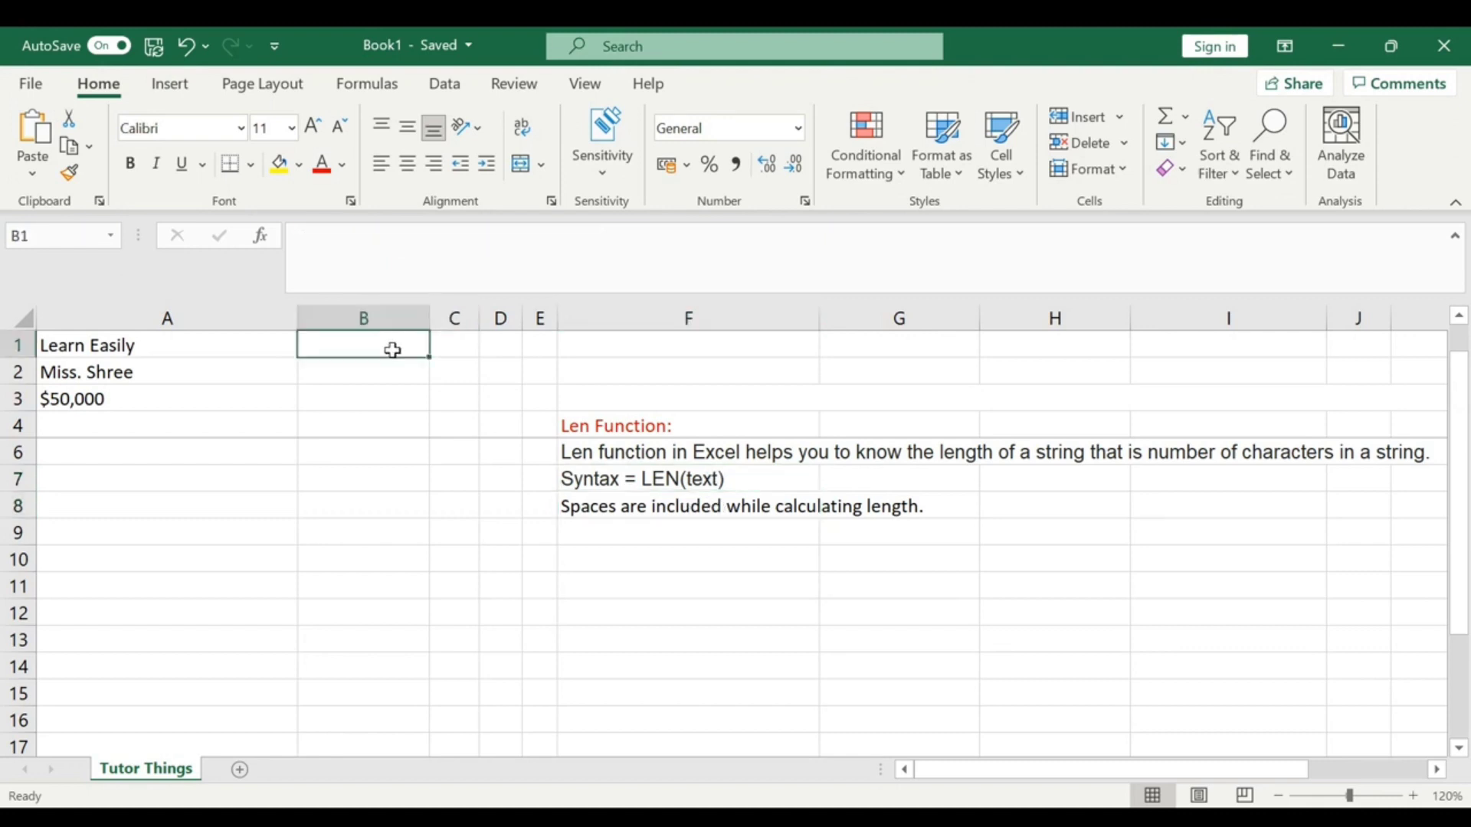
type("=")
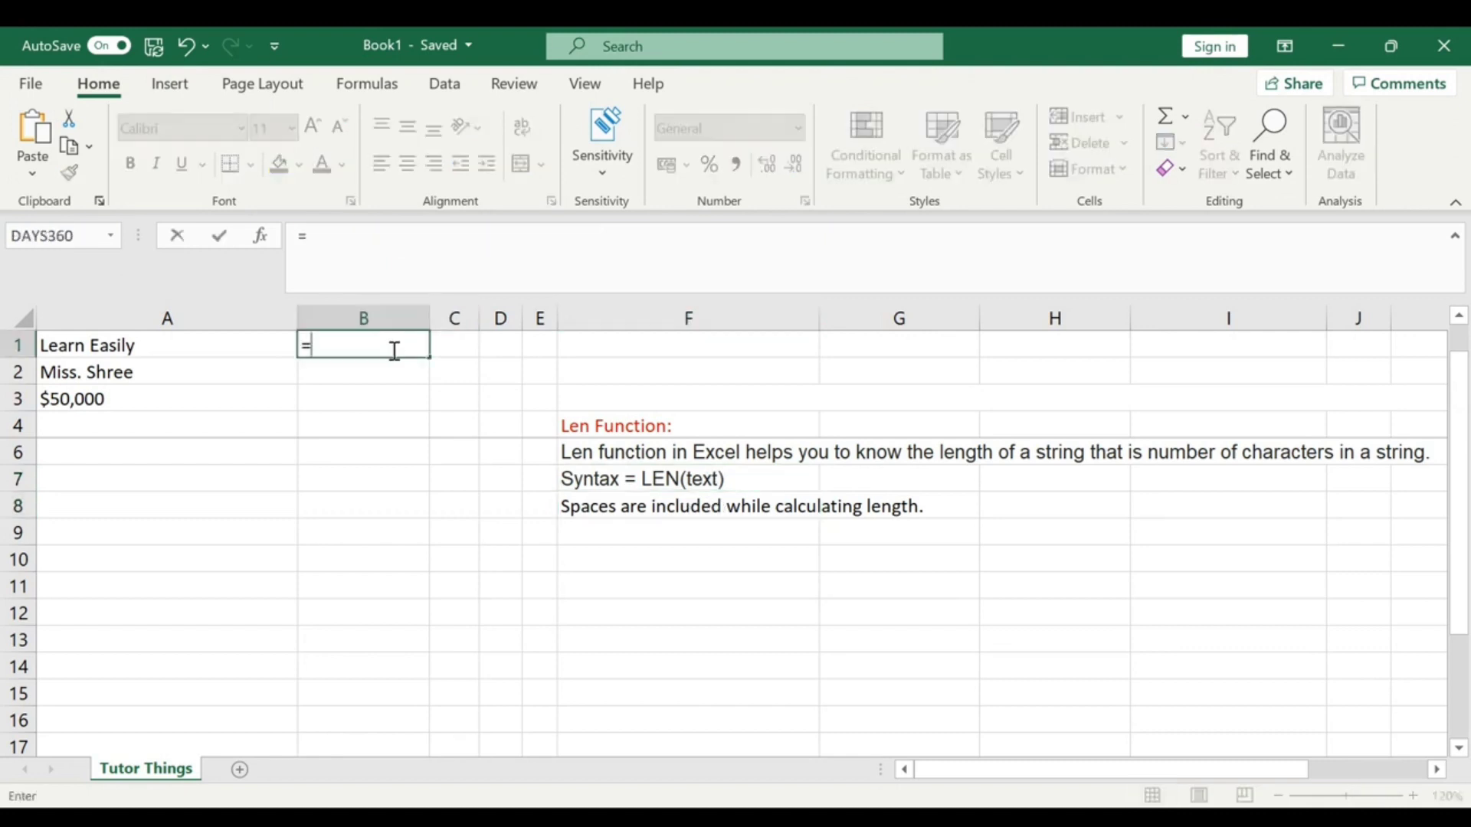
type("LEN(")
left_click(234, 349)
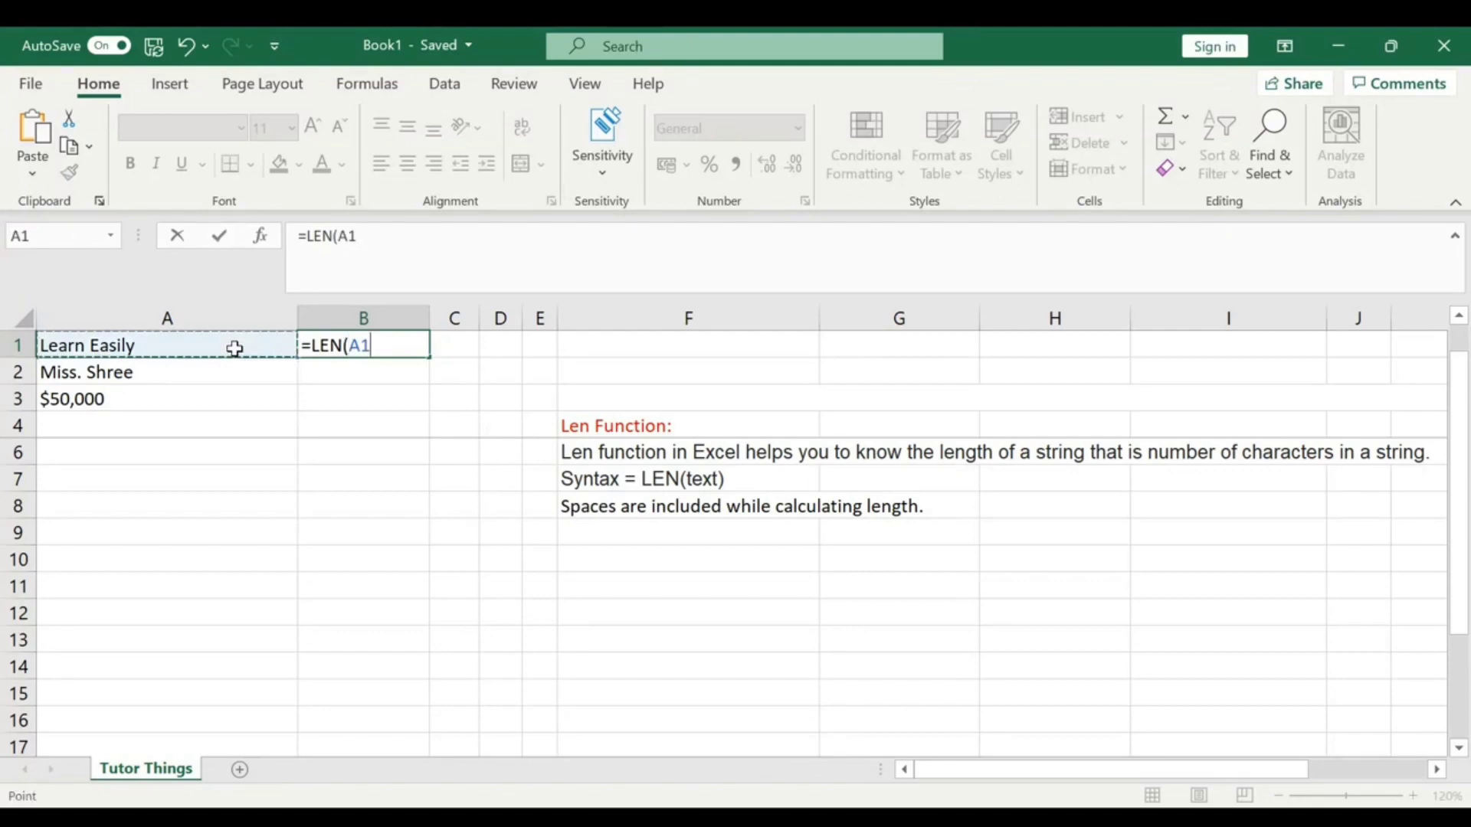
type(")")
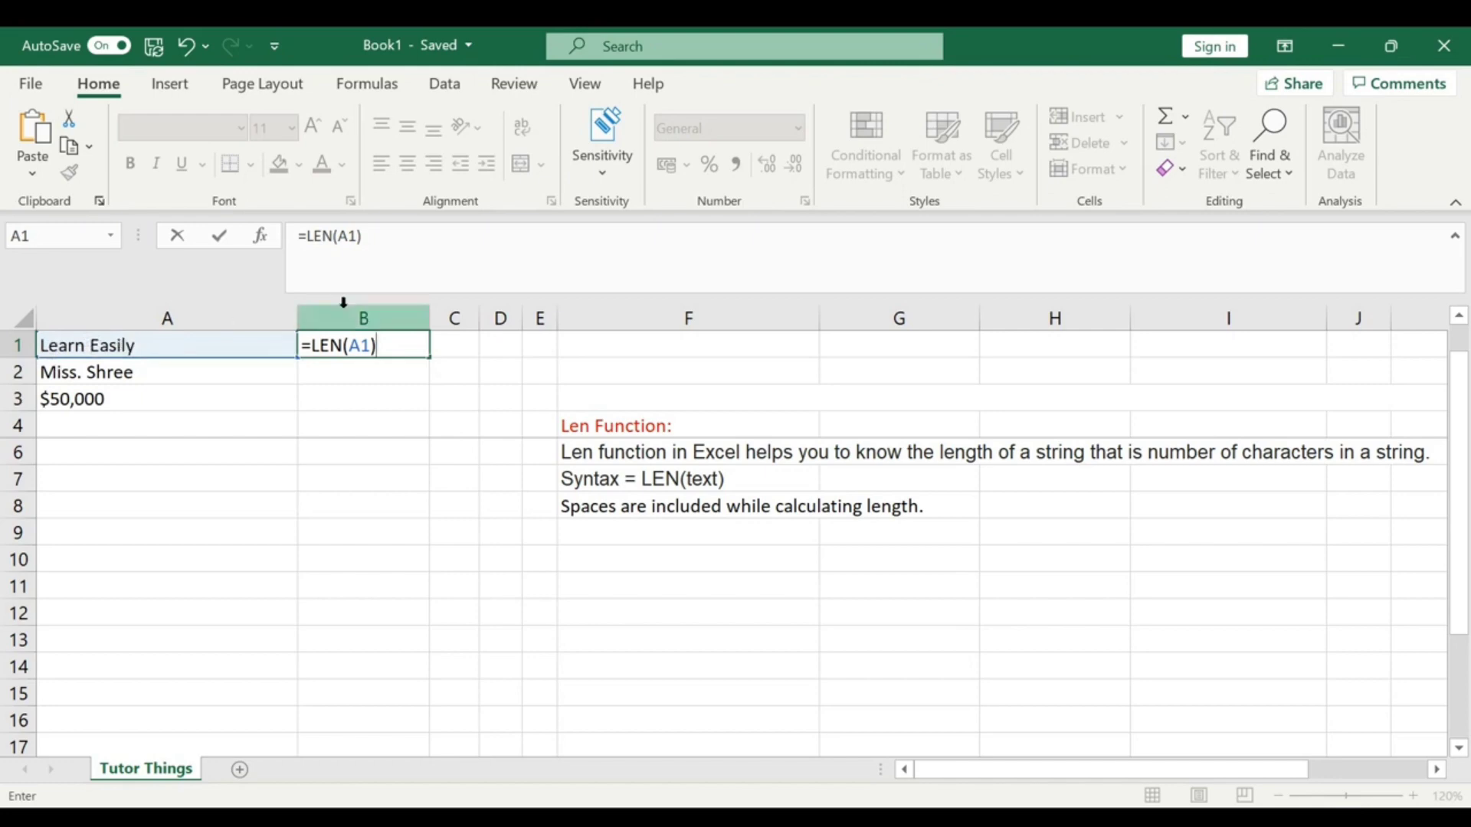
key("Return")
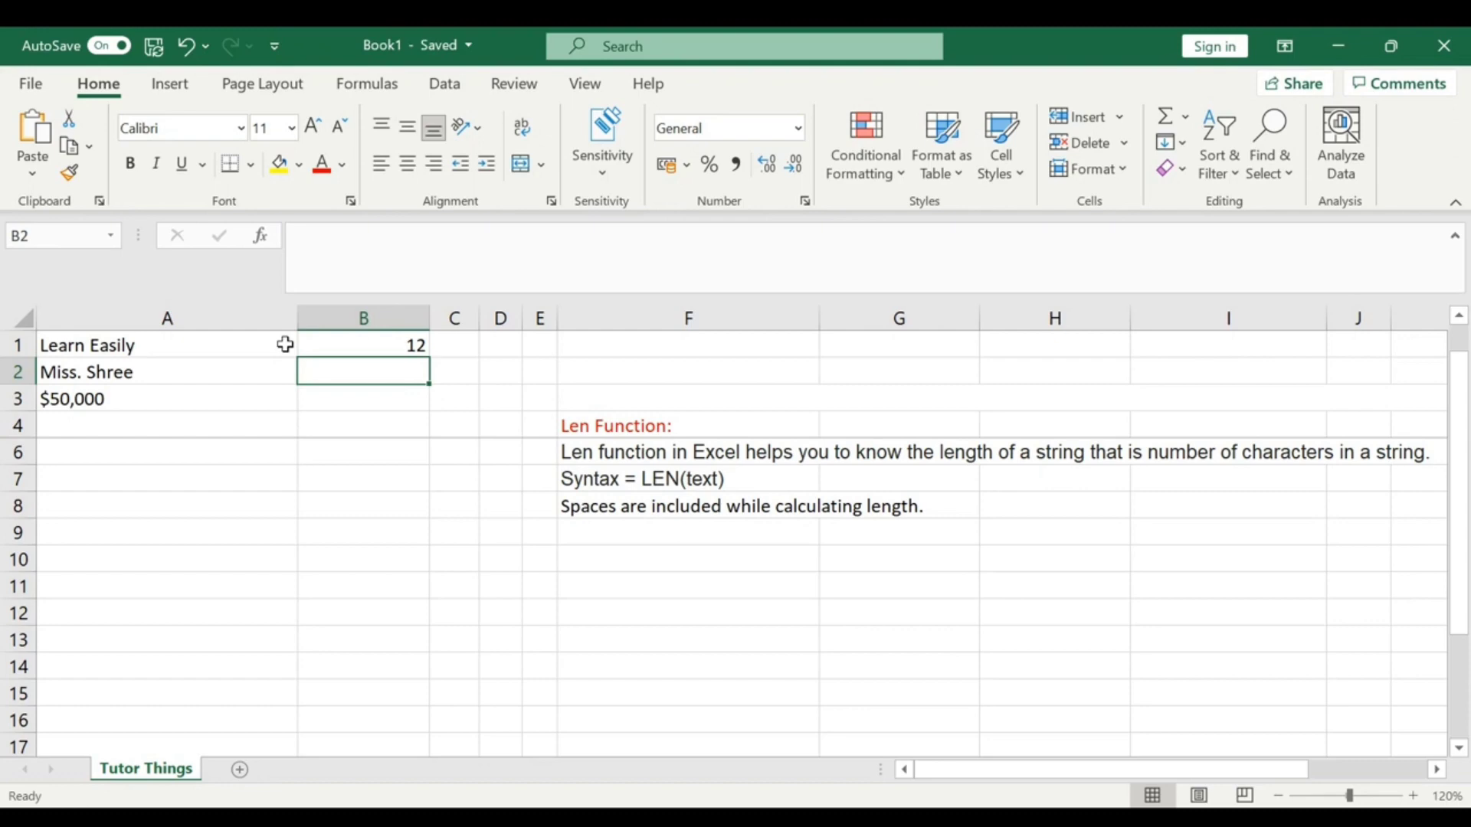
left_click(222, 344)
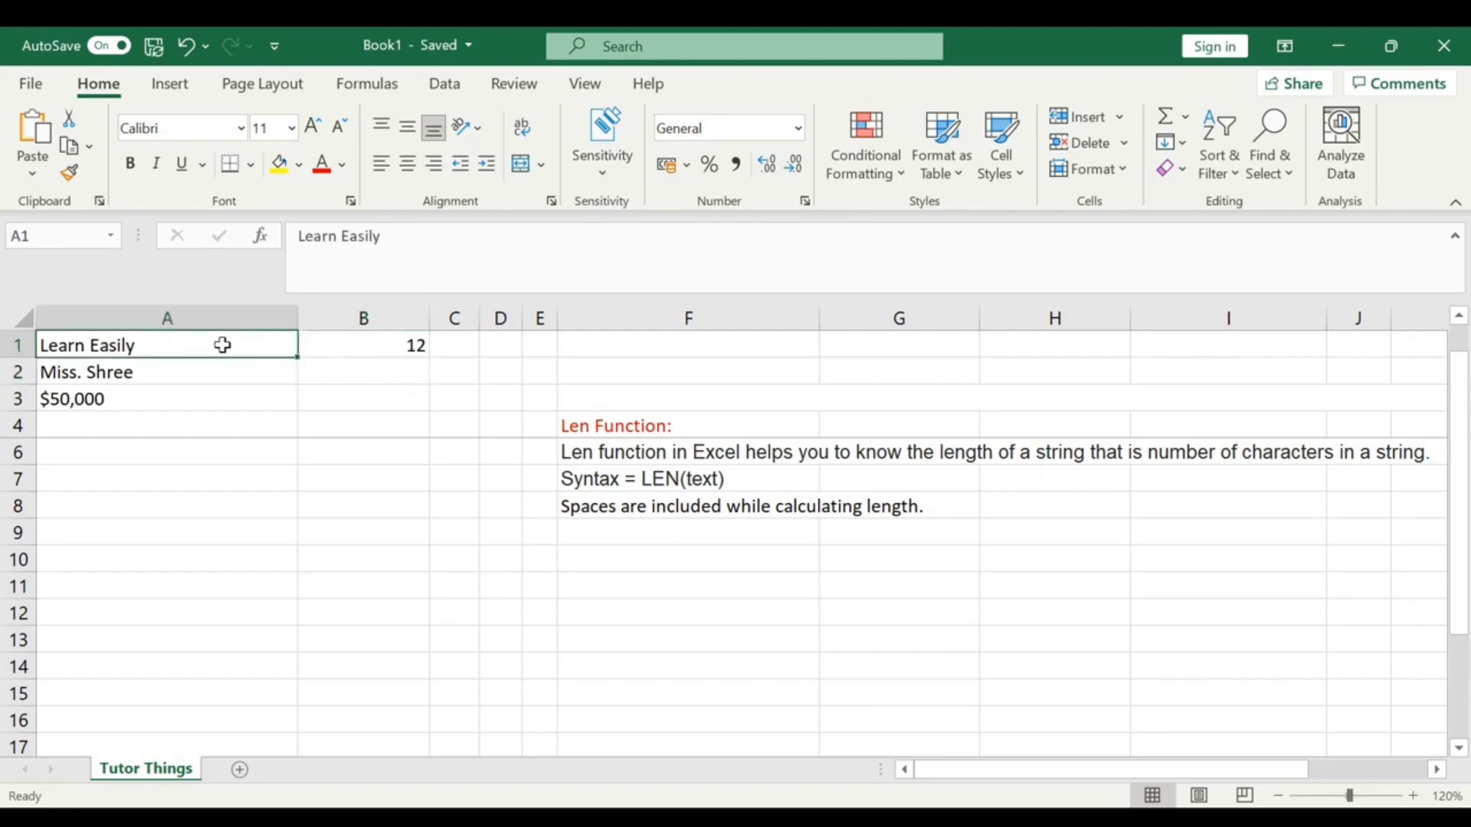
Enter =LEN(A2) in B2 to count the characters of the text in A2
left_click(370, 383)
type("=")
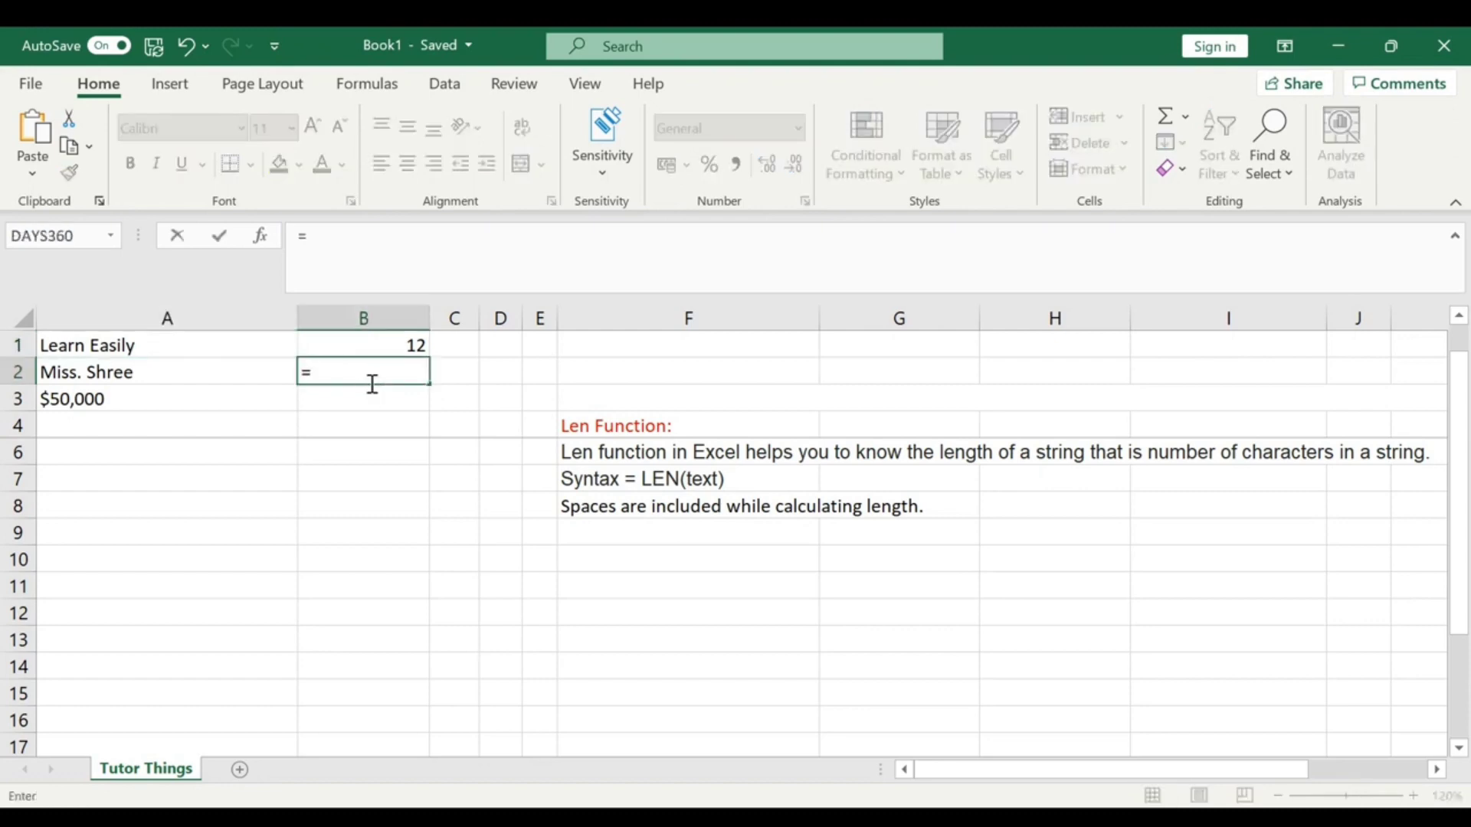
type("LEN(")
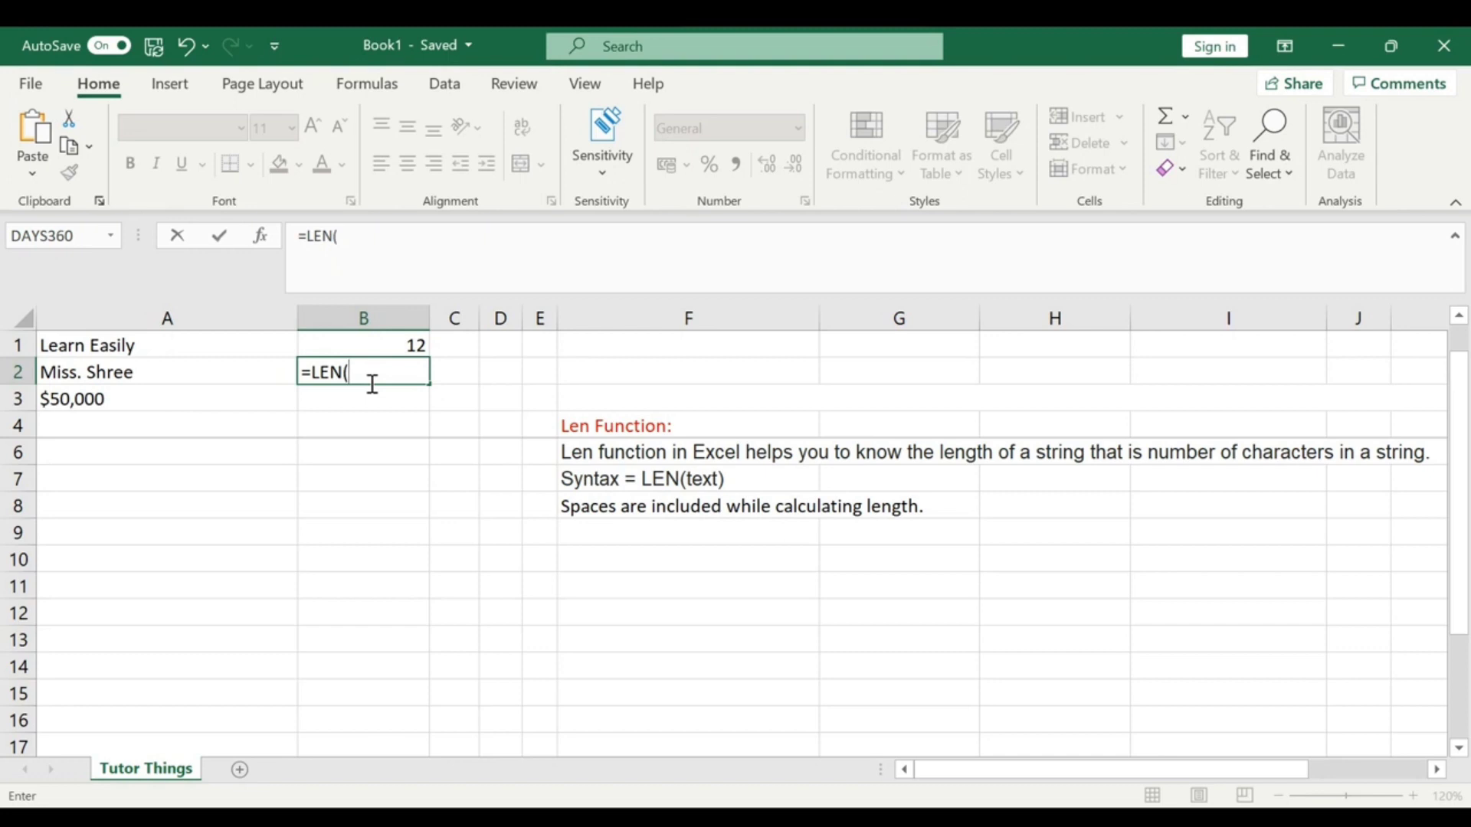
left_click(244, 371)
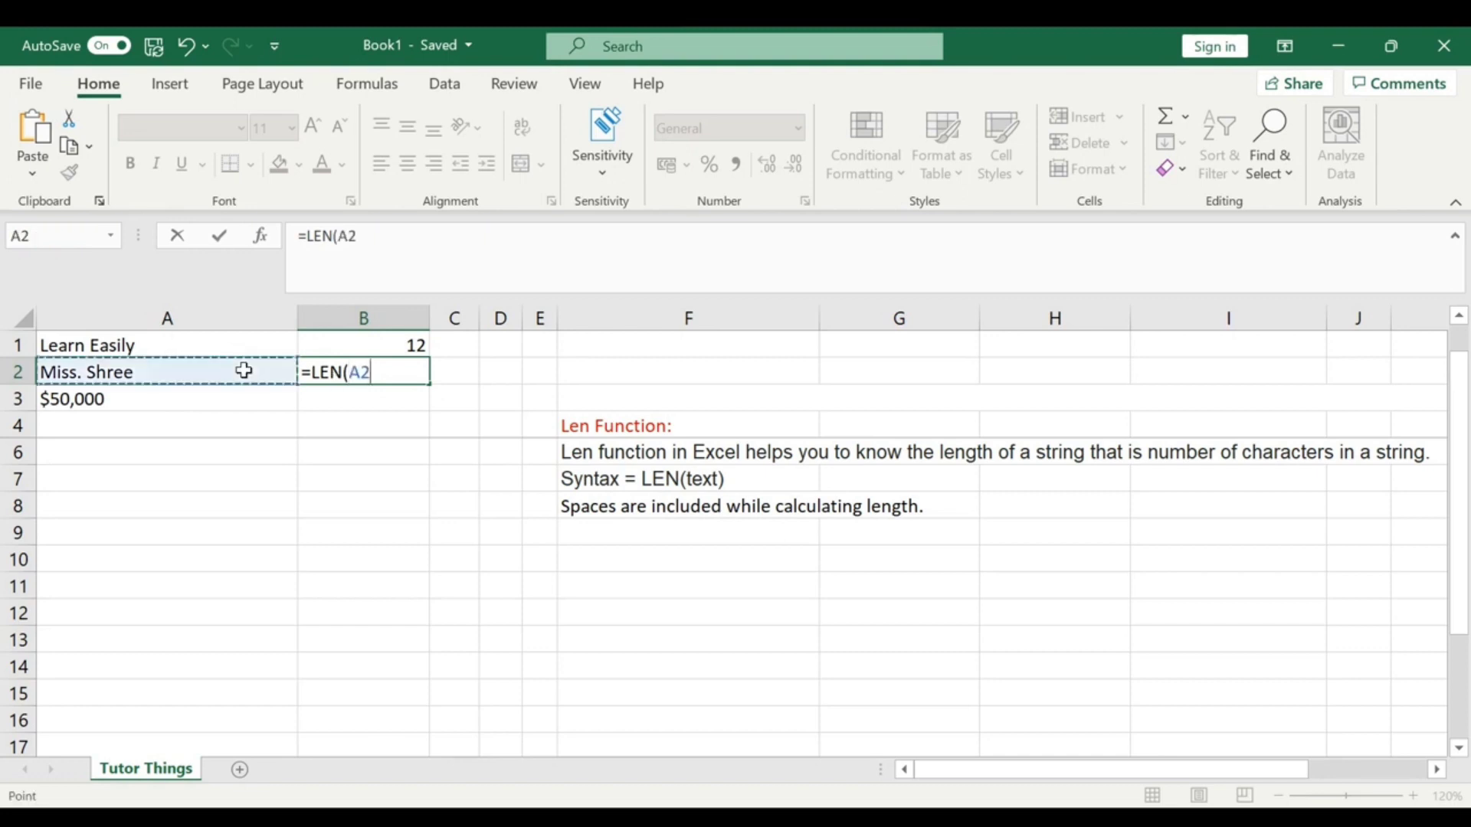
type(")")
key("Return")
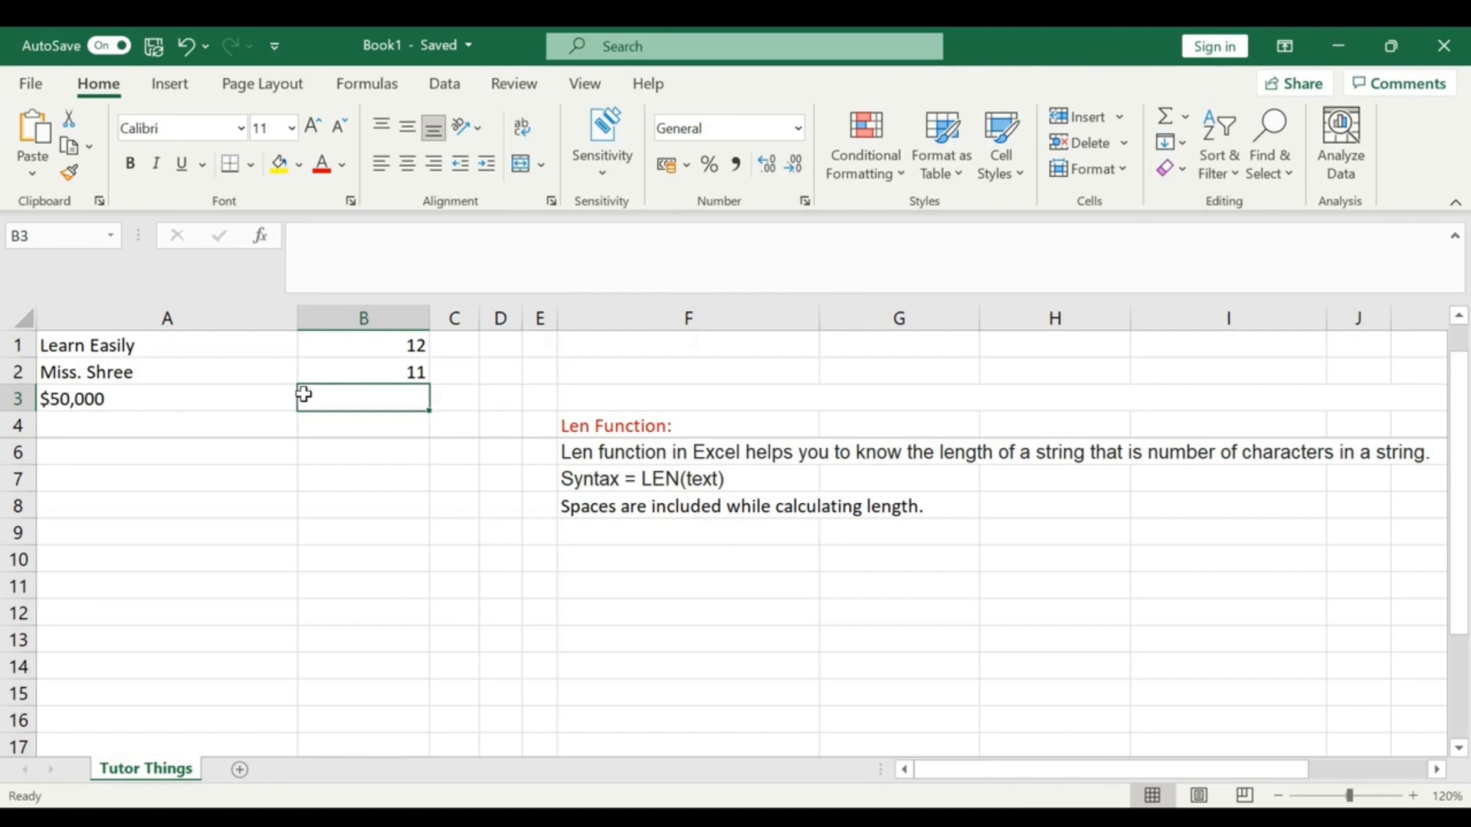
Enter =LEN(A3) in B3 to count the characters of the amount in A3
type("=LEN(")
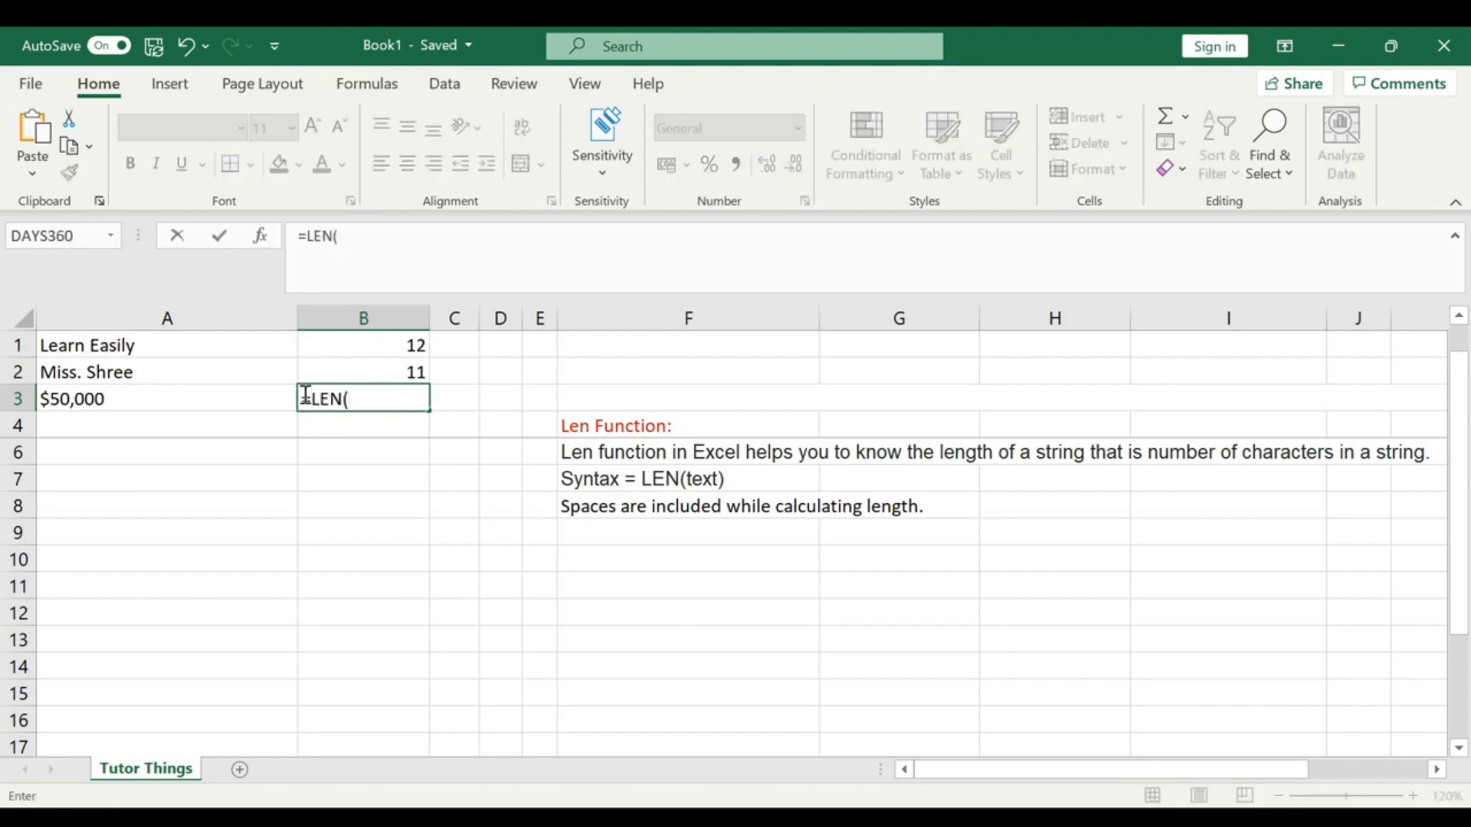
left_click(154, 401)
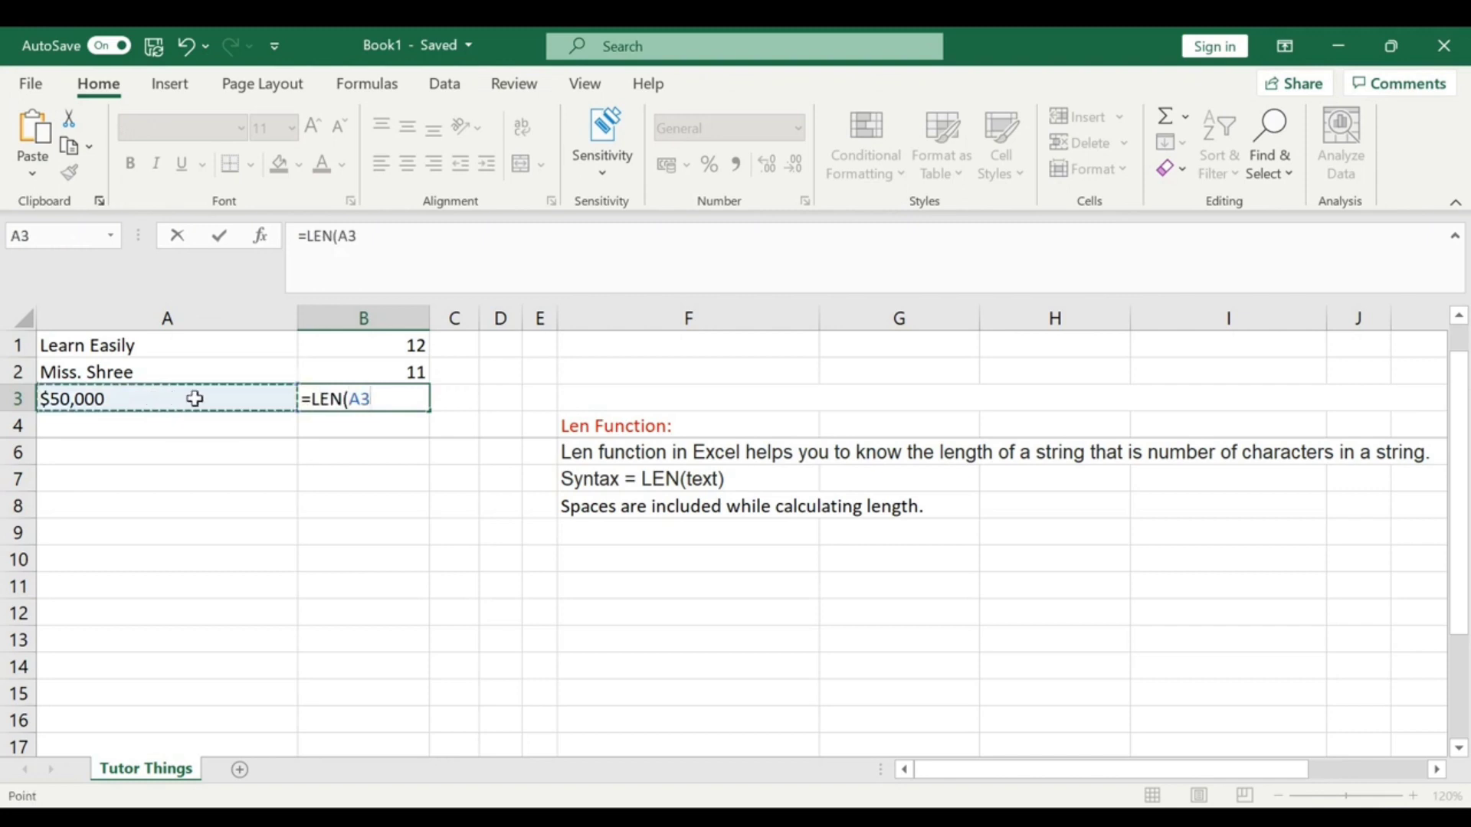
type("_")
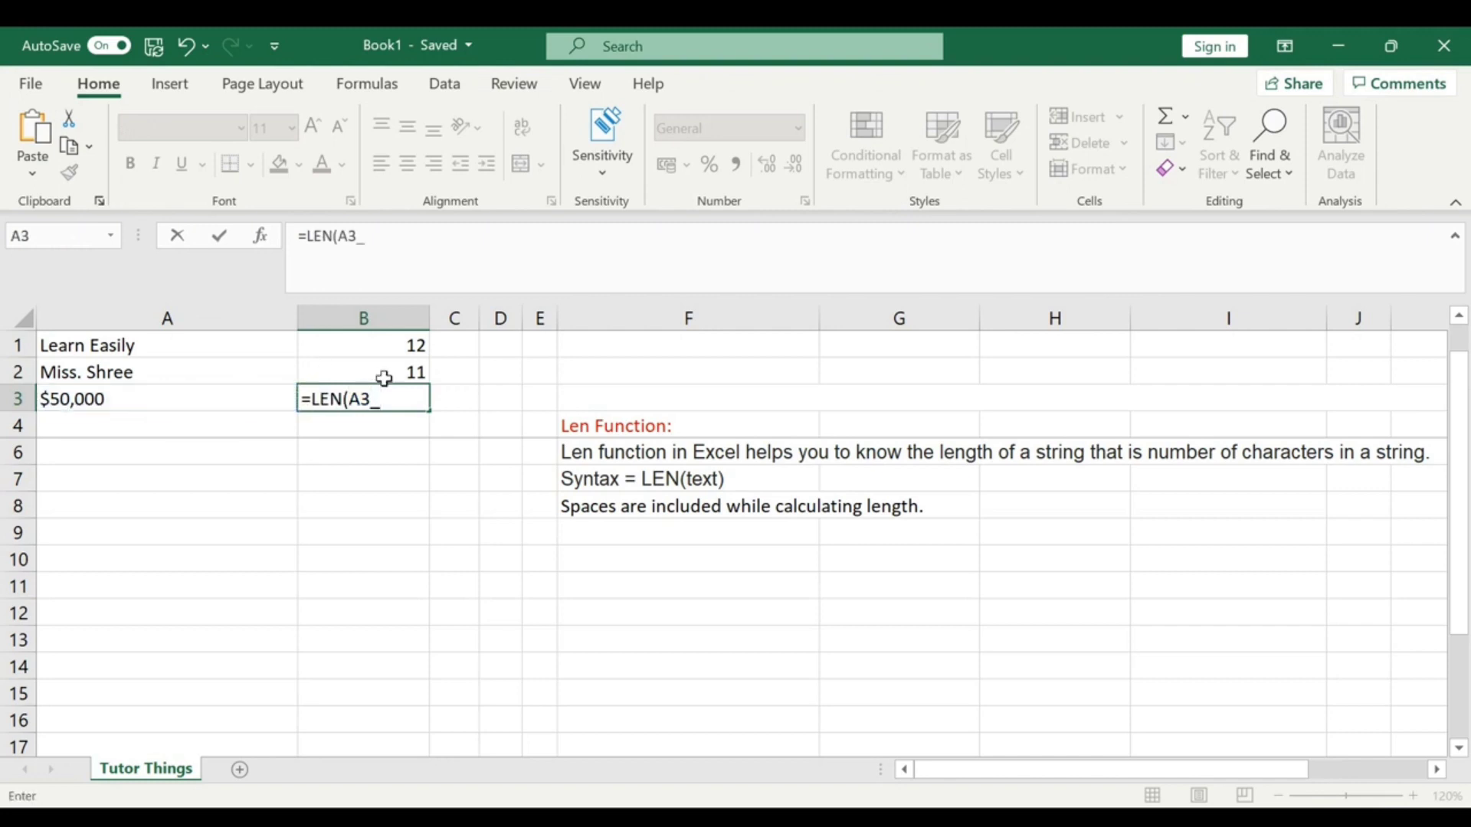
key("BackSpace")
type(")")
key("Return")
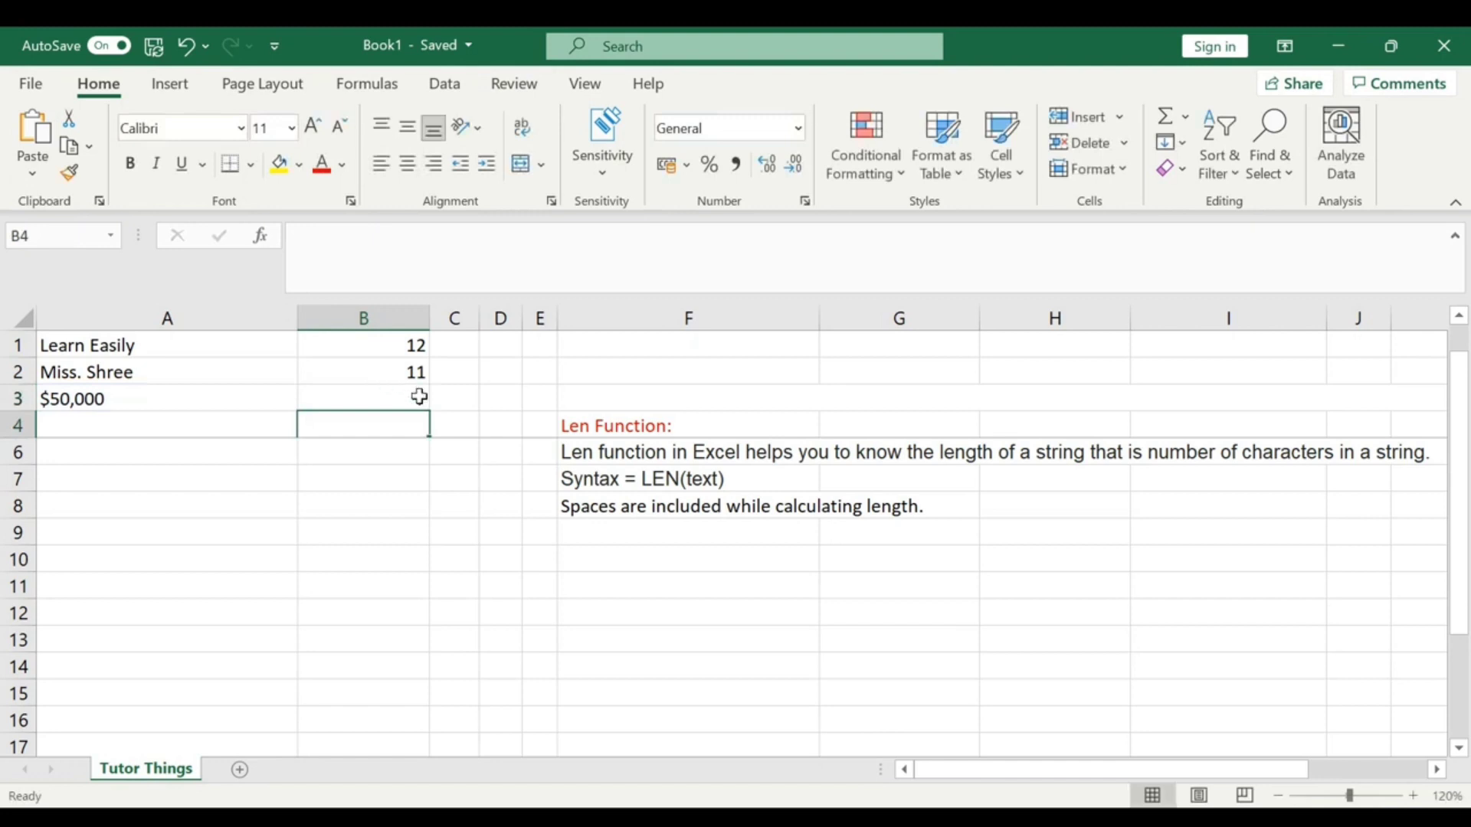
left_click(100, 401)
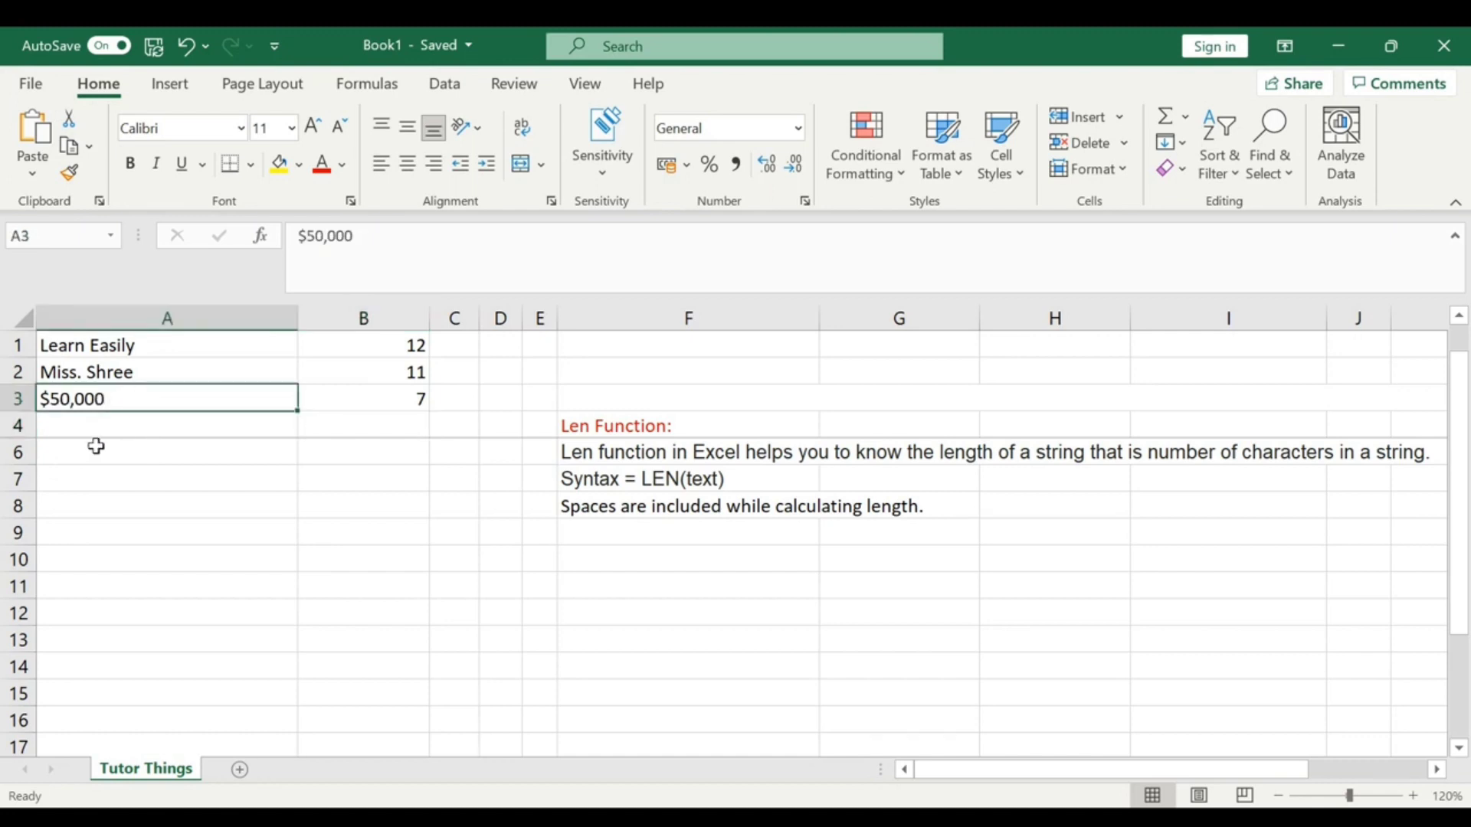
left_click(205, 459)
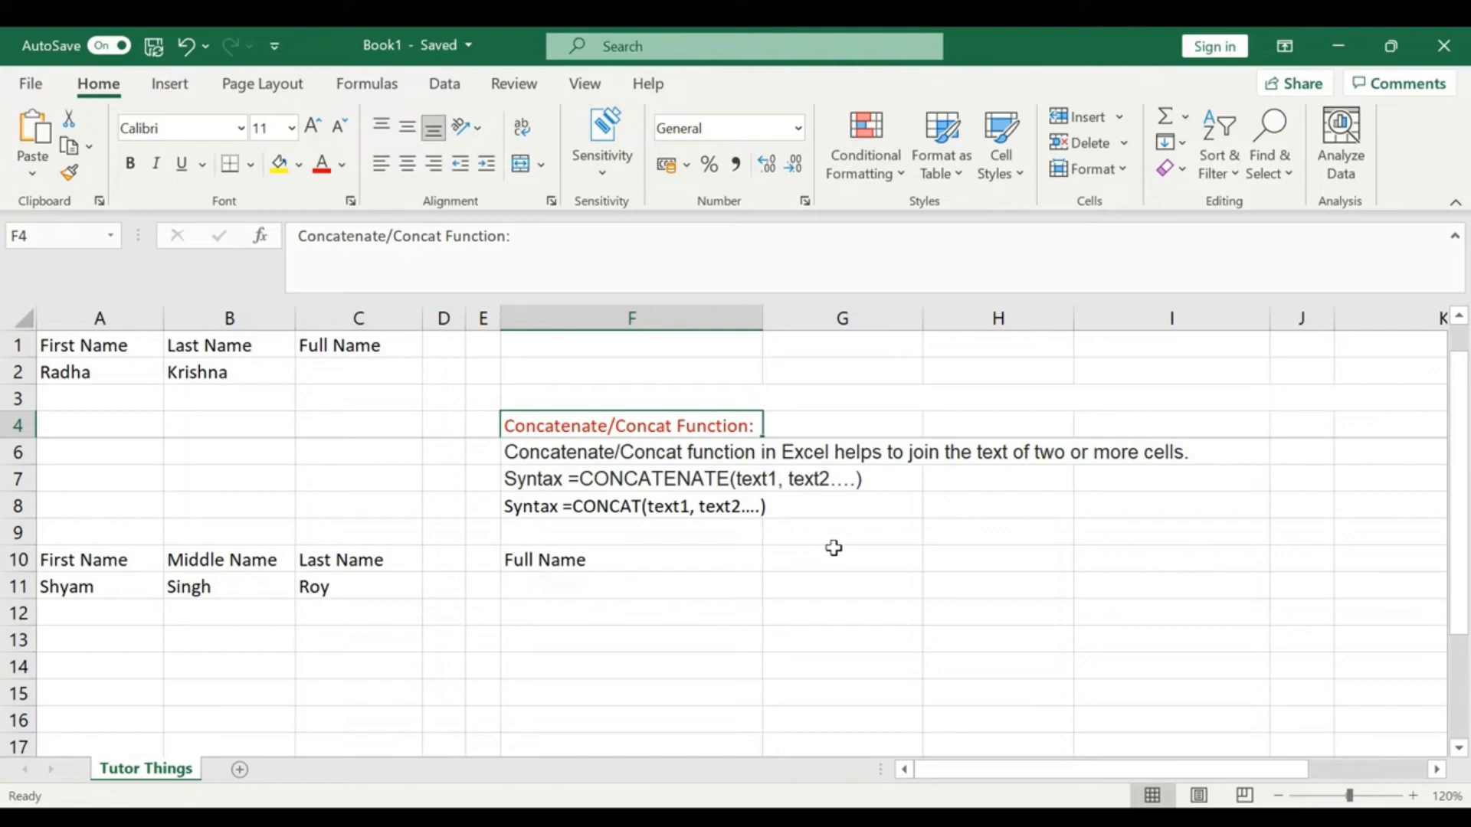
left_click(336, 381)
left_click(97, 386)
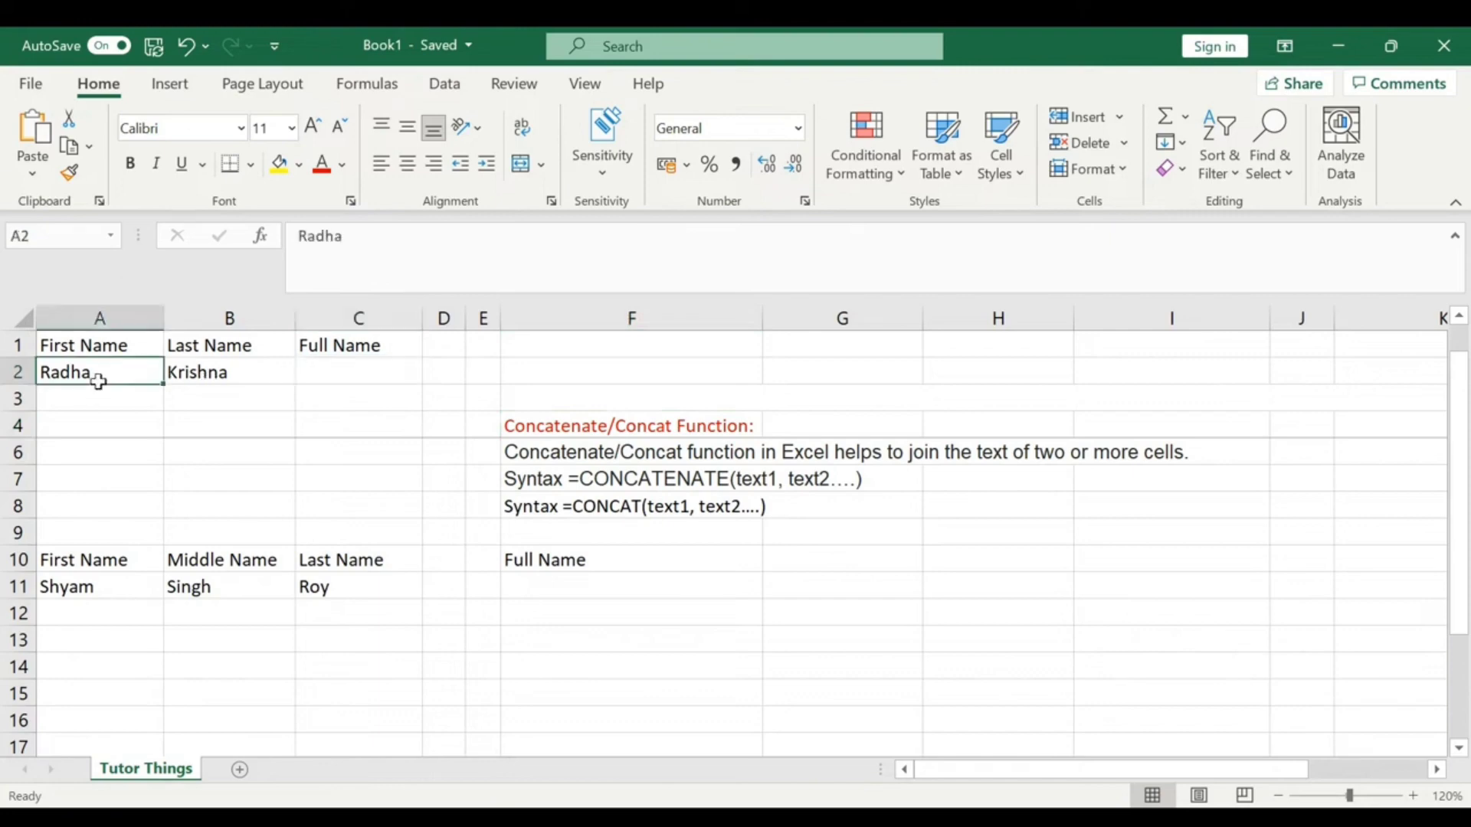
left_click(228, 374)
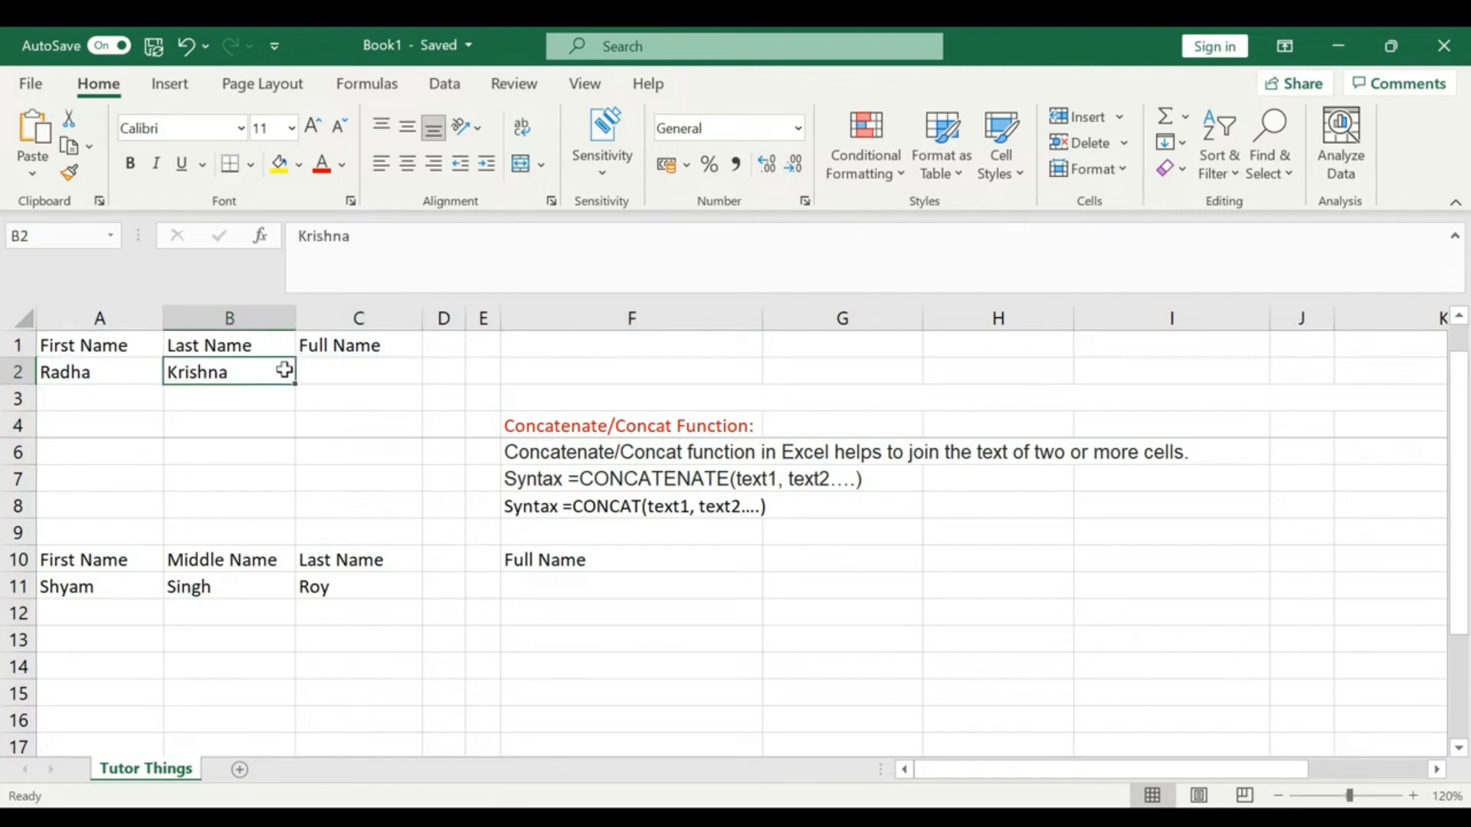
left_click(345, 374)
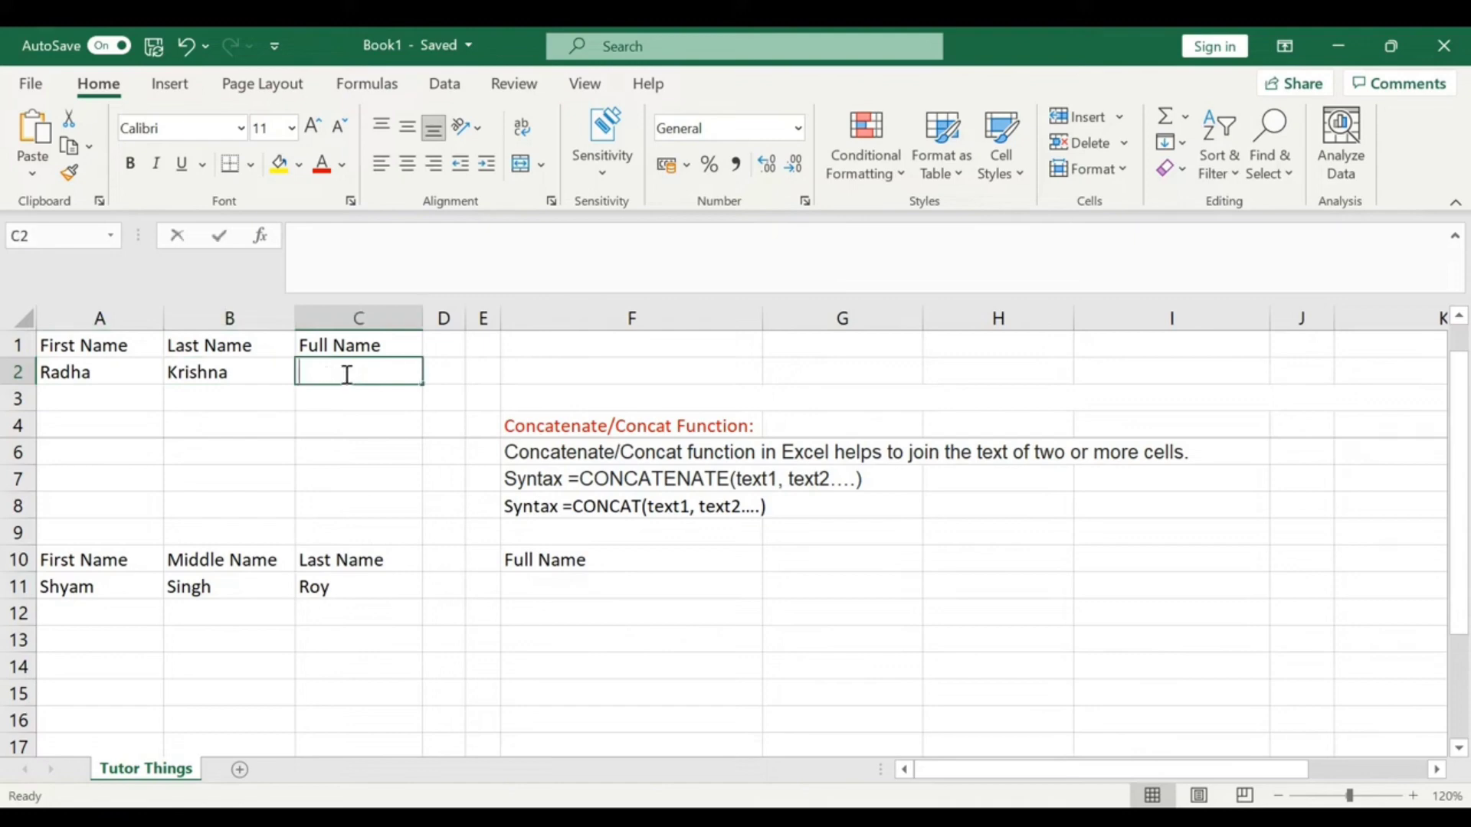
type("=C")
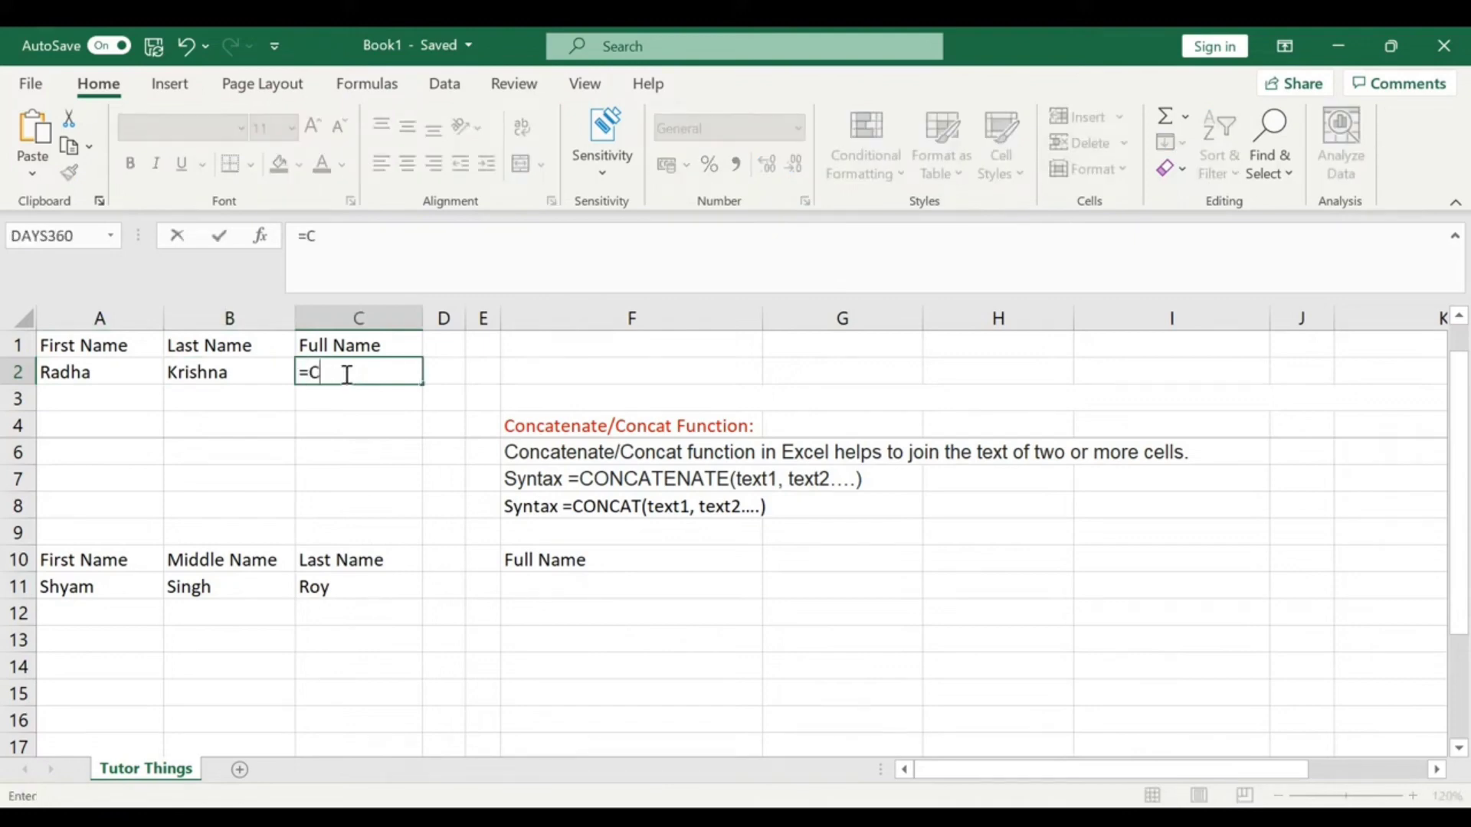
type("ONC")
key("Return")
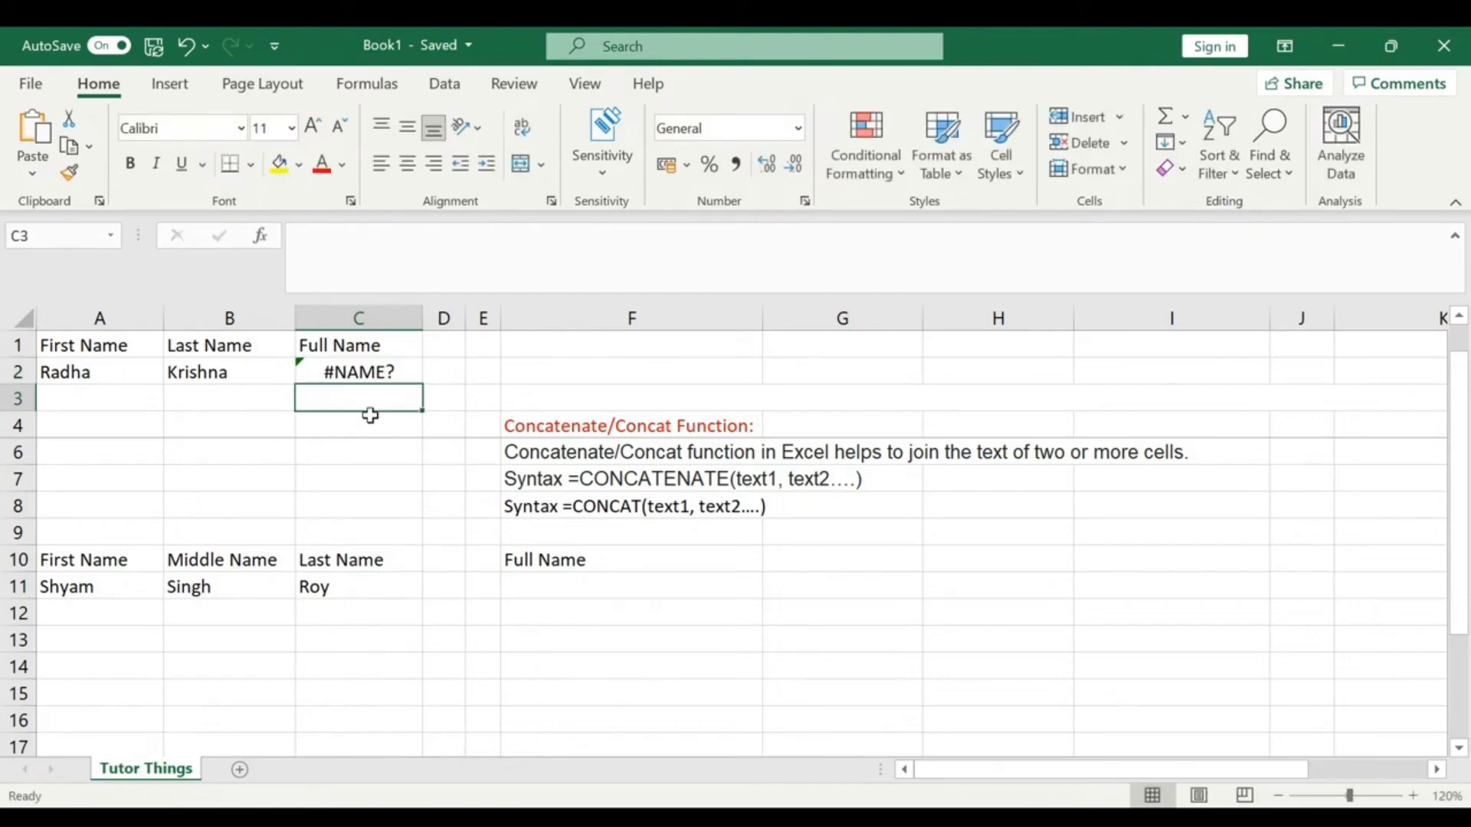
left_click(338, 369)
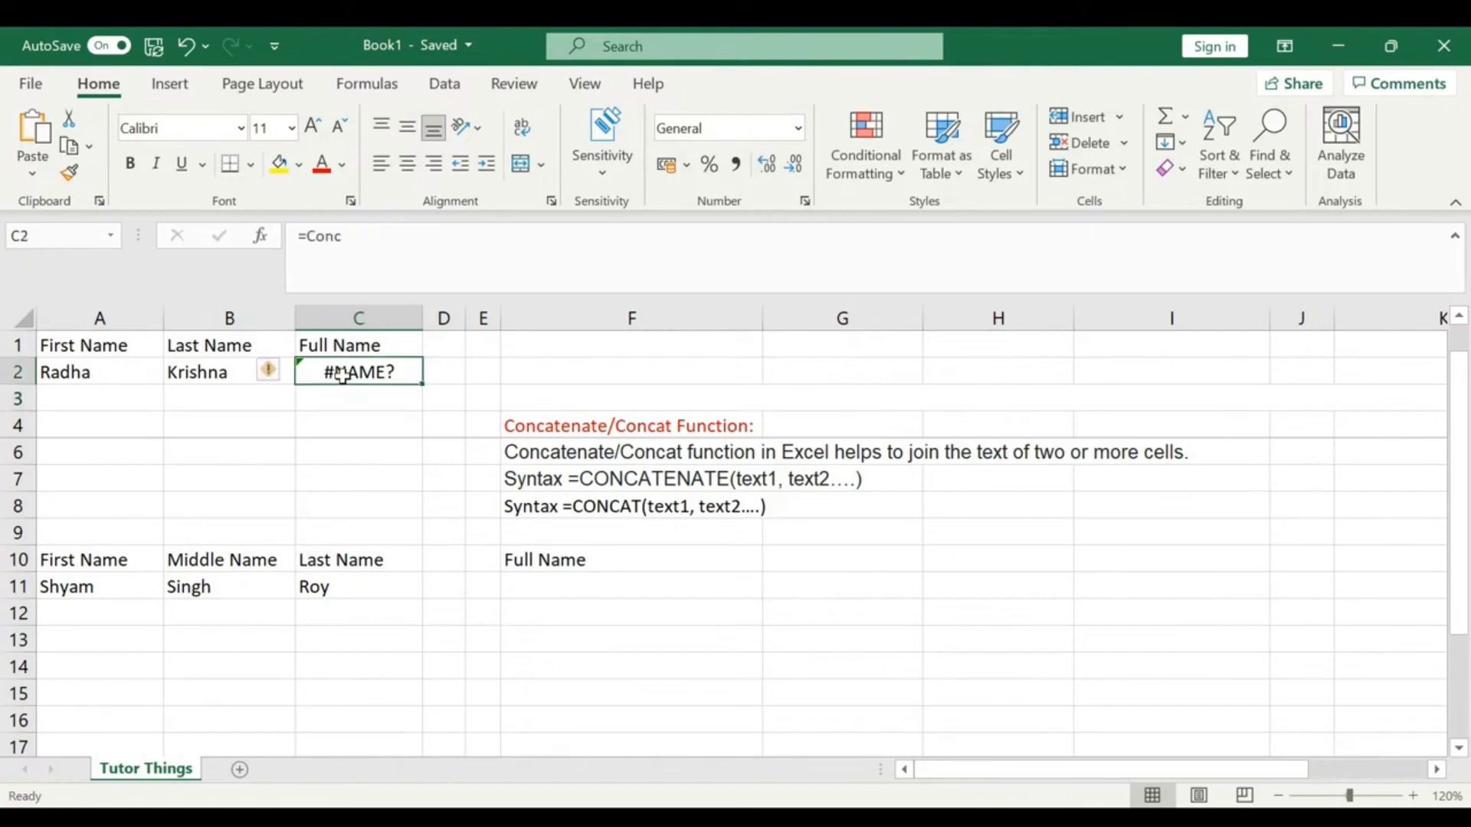
left_click(273, 375)
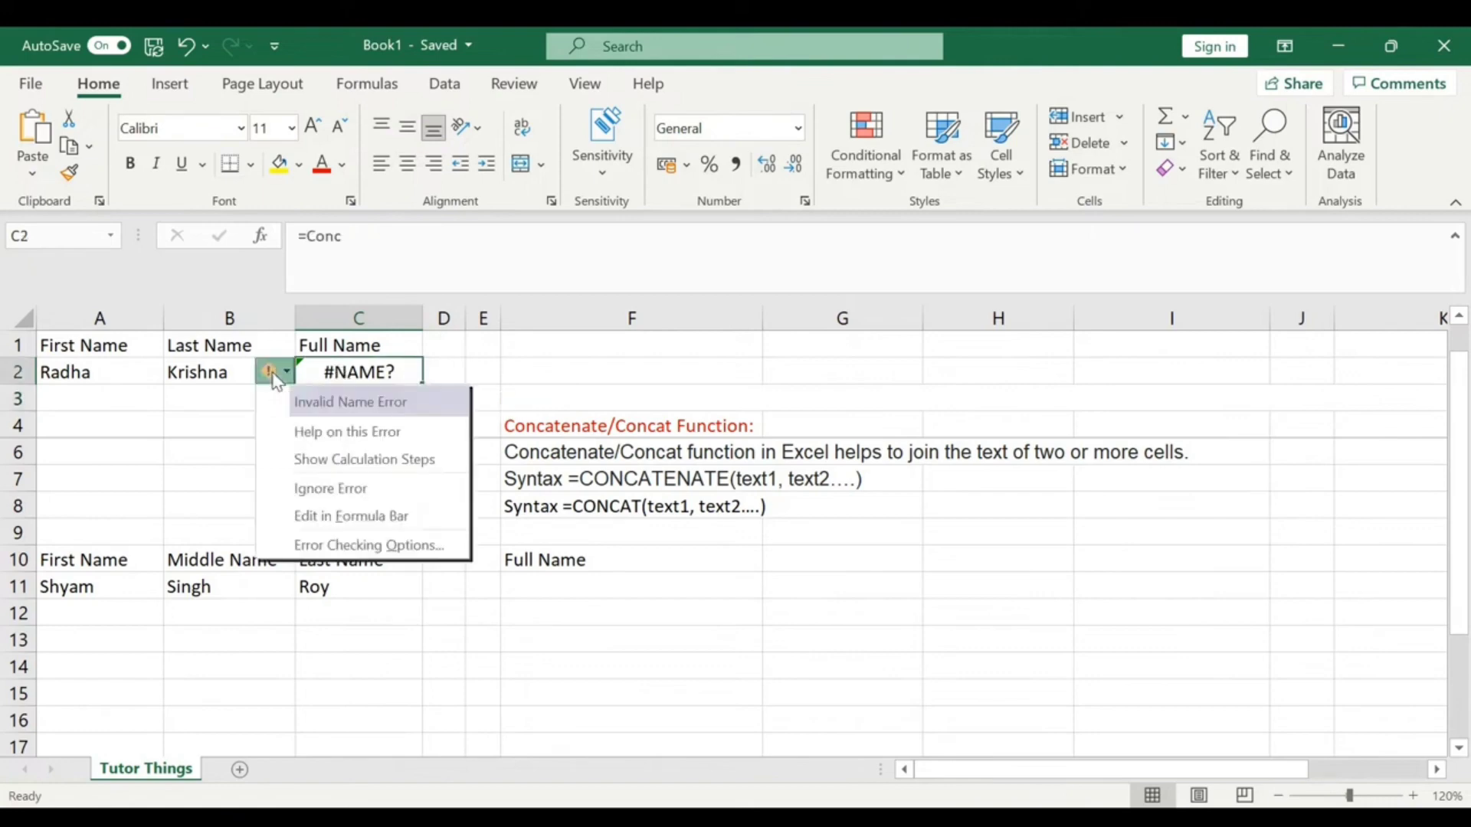
left_click(510, 351)
Replace the content of C2 with =CONCAT(A2,B2) to join the first and last name
left_click(345, 372)
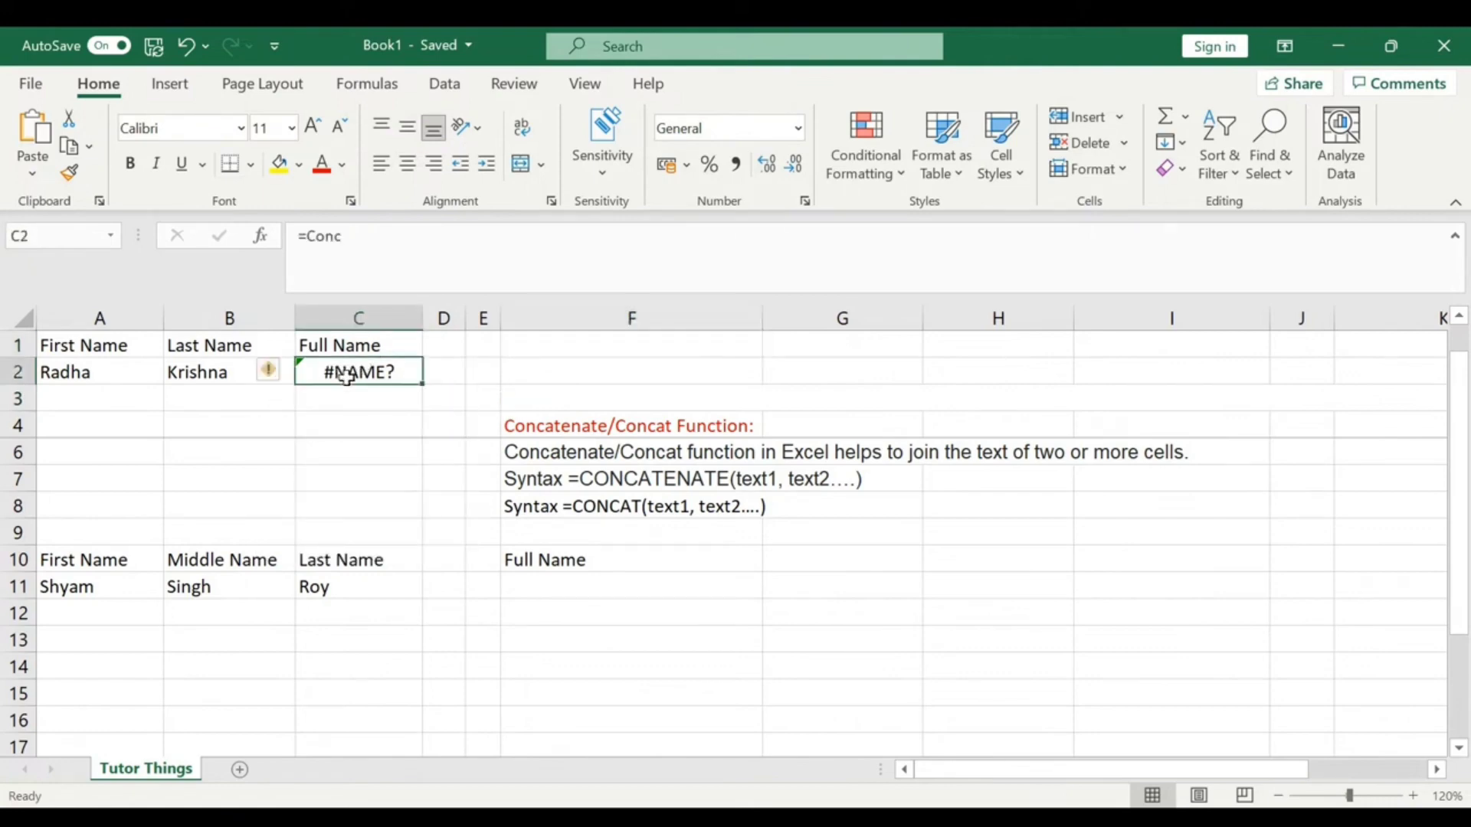
key("BackSpace")
type("=")
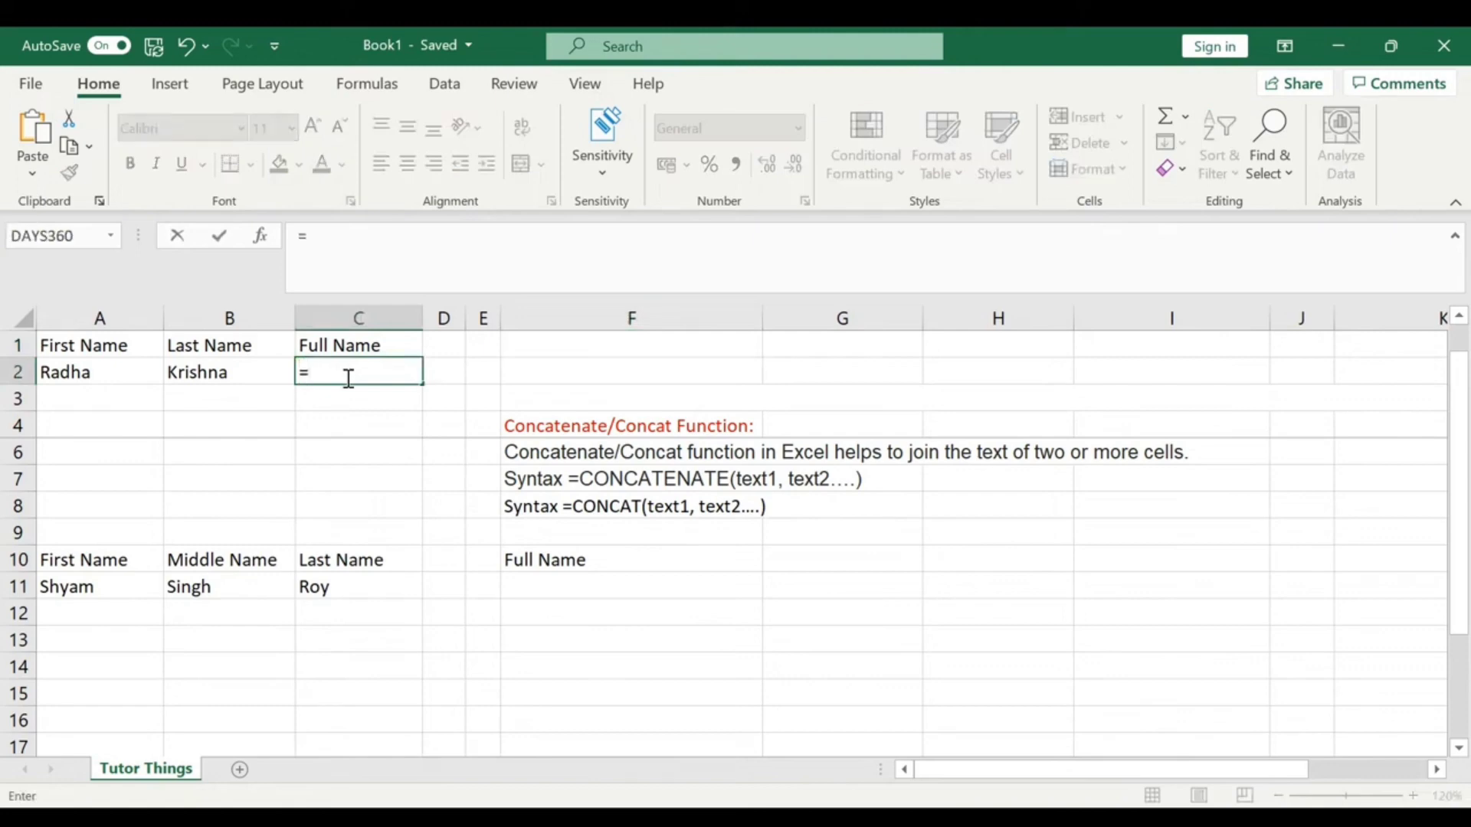
type("CONCAT(")
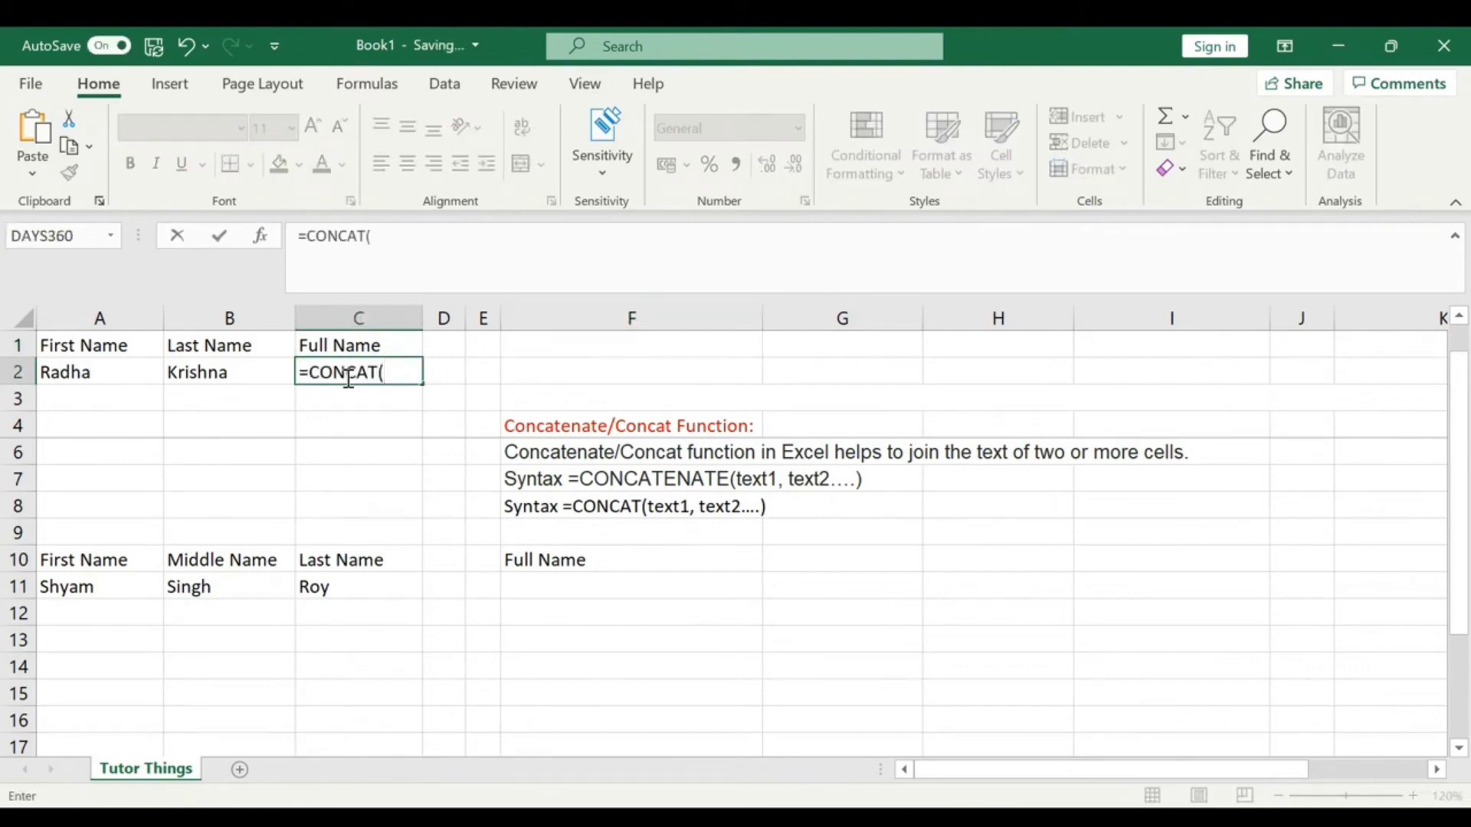
left_click(108, 373)
type(",")
left_click(196, 372)
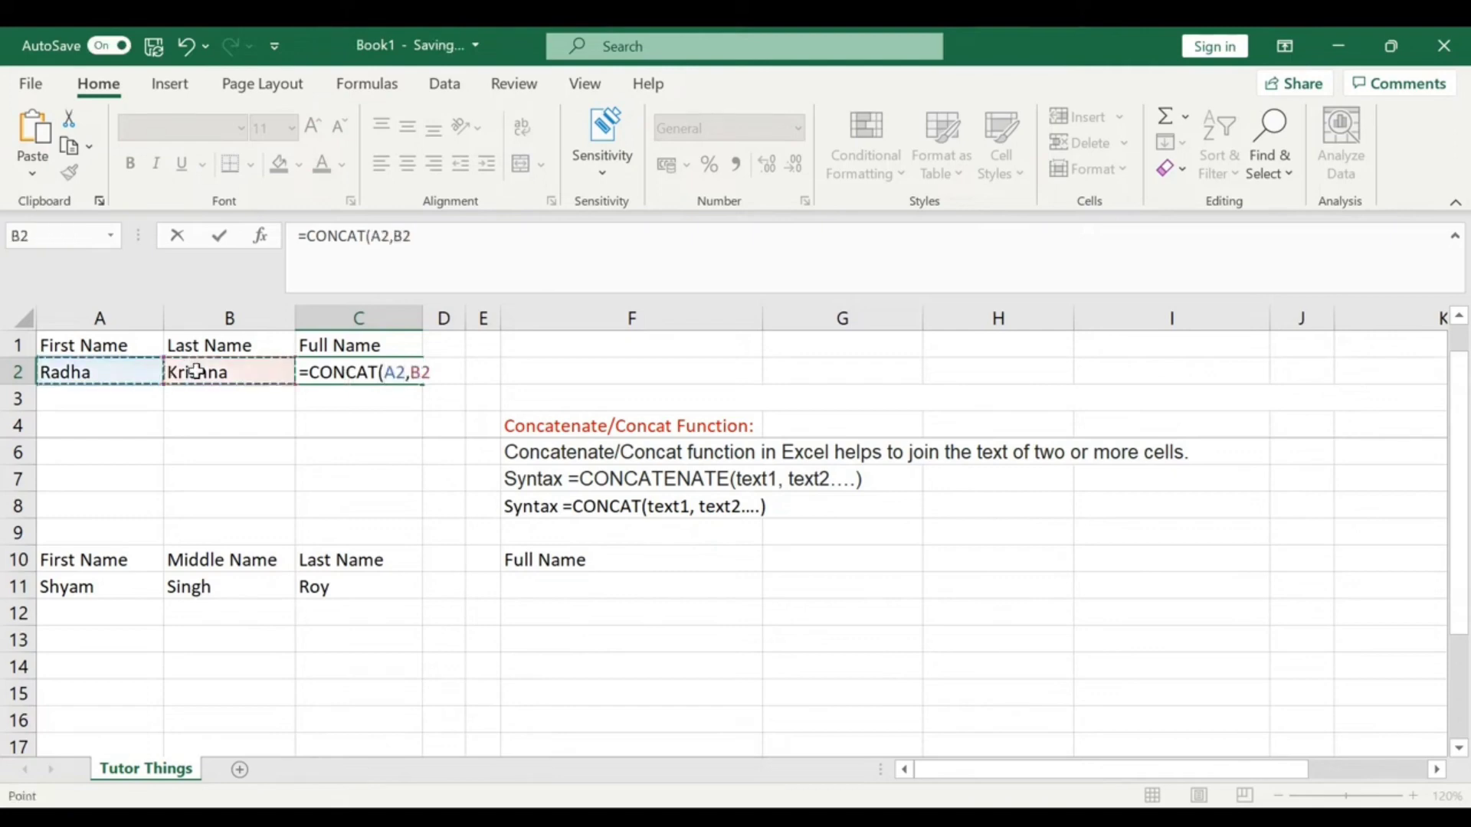
type(")")
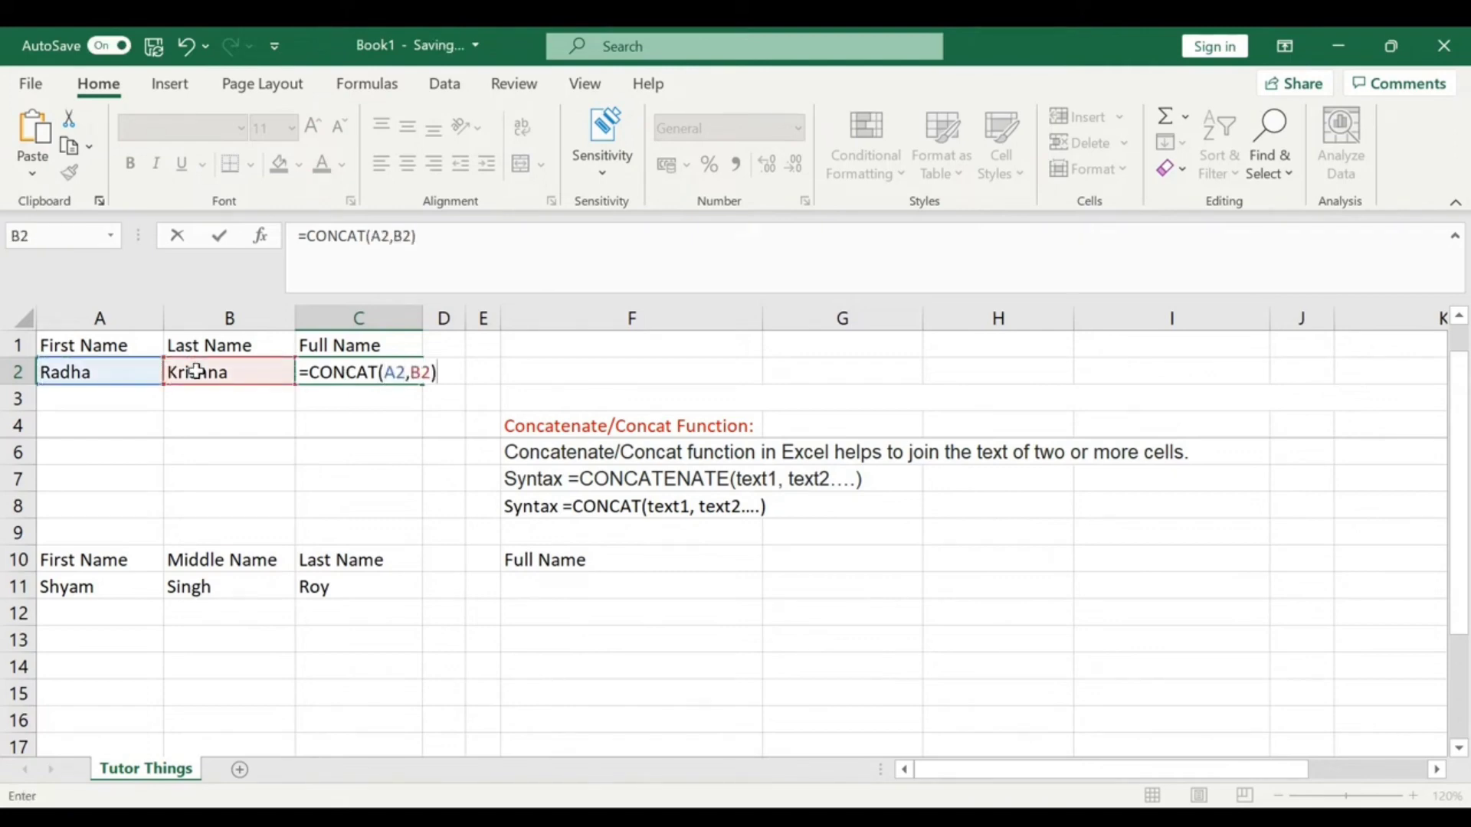
key("Return")
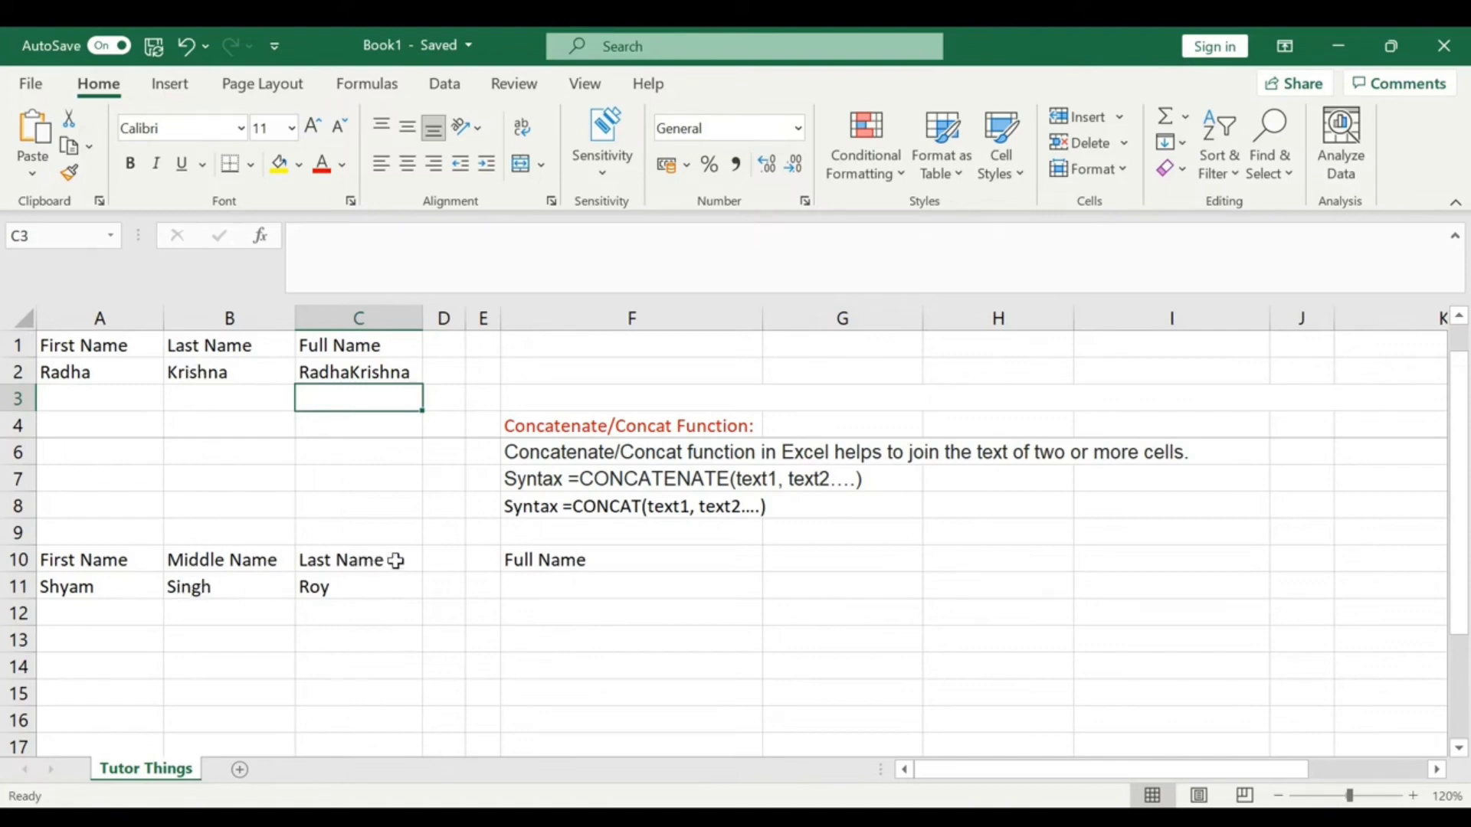
Begin a CONCAT formula in F11, under the Full Name heading
left_click(528, 580)
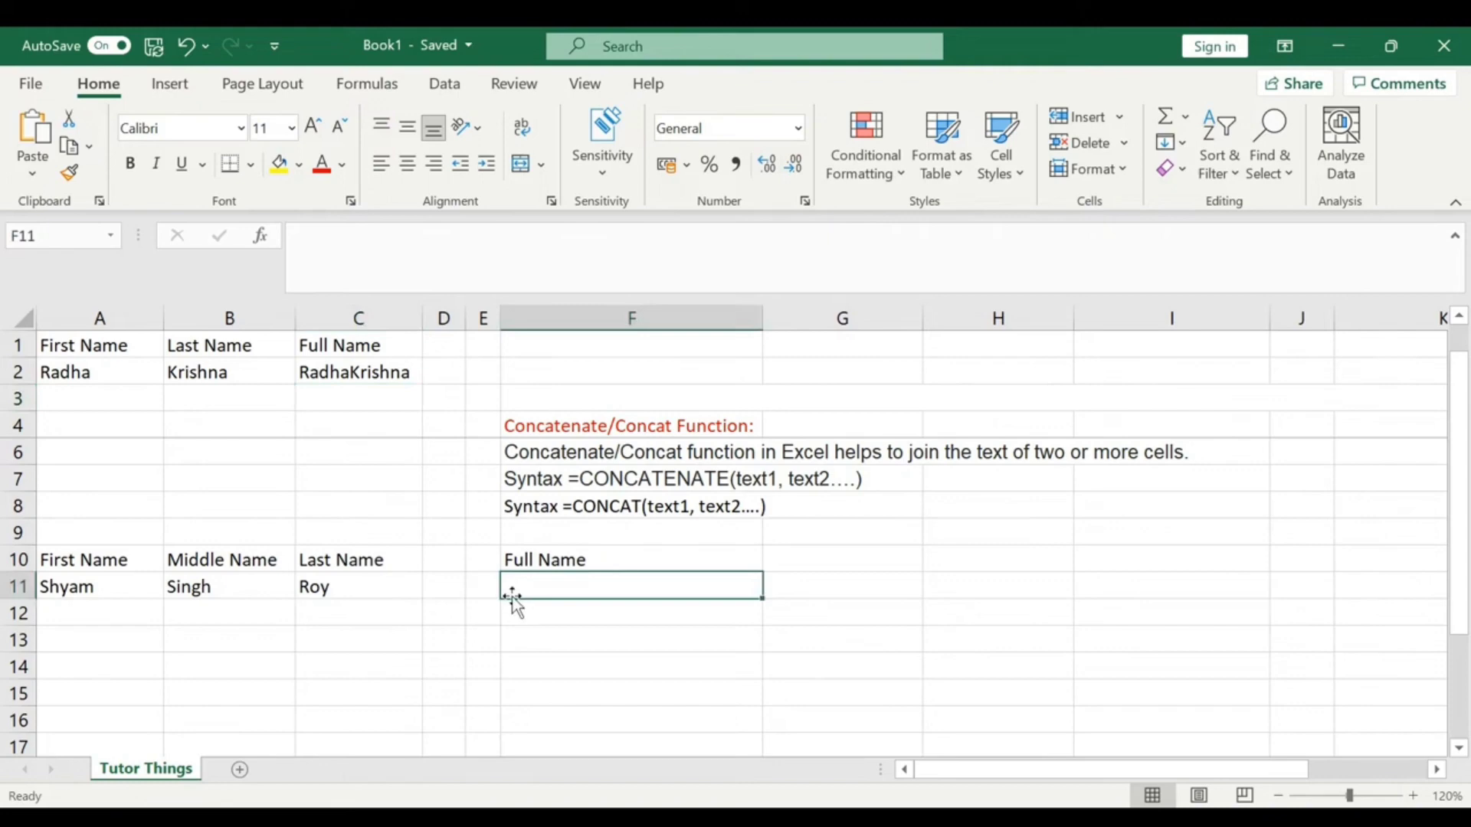
type("=")
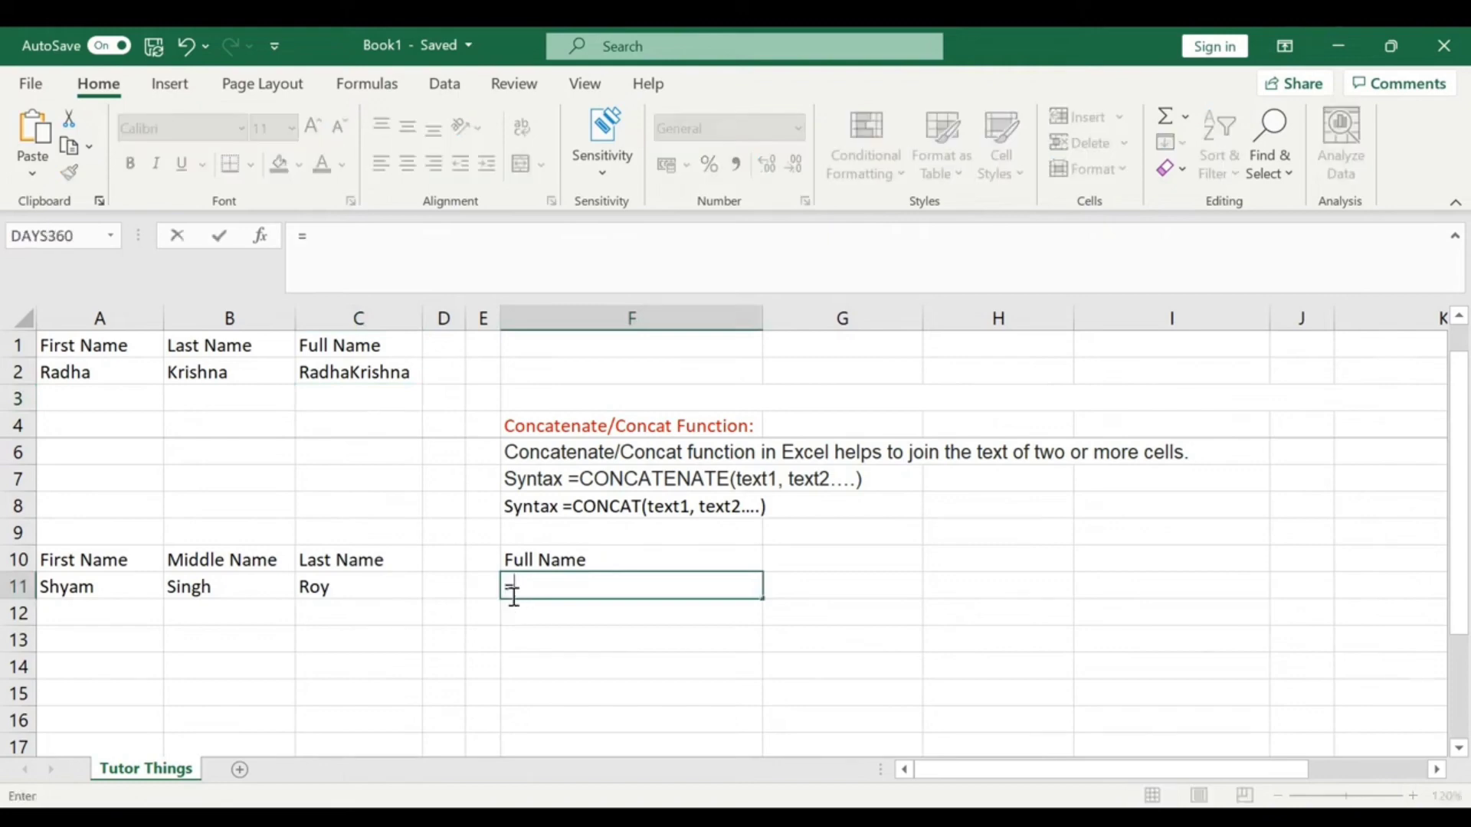
type("CONC")
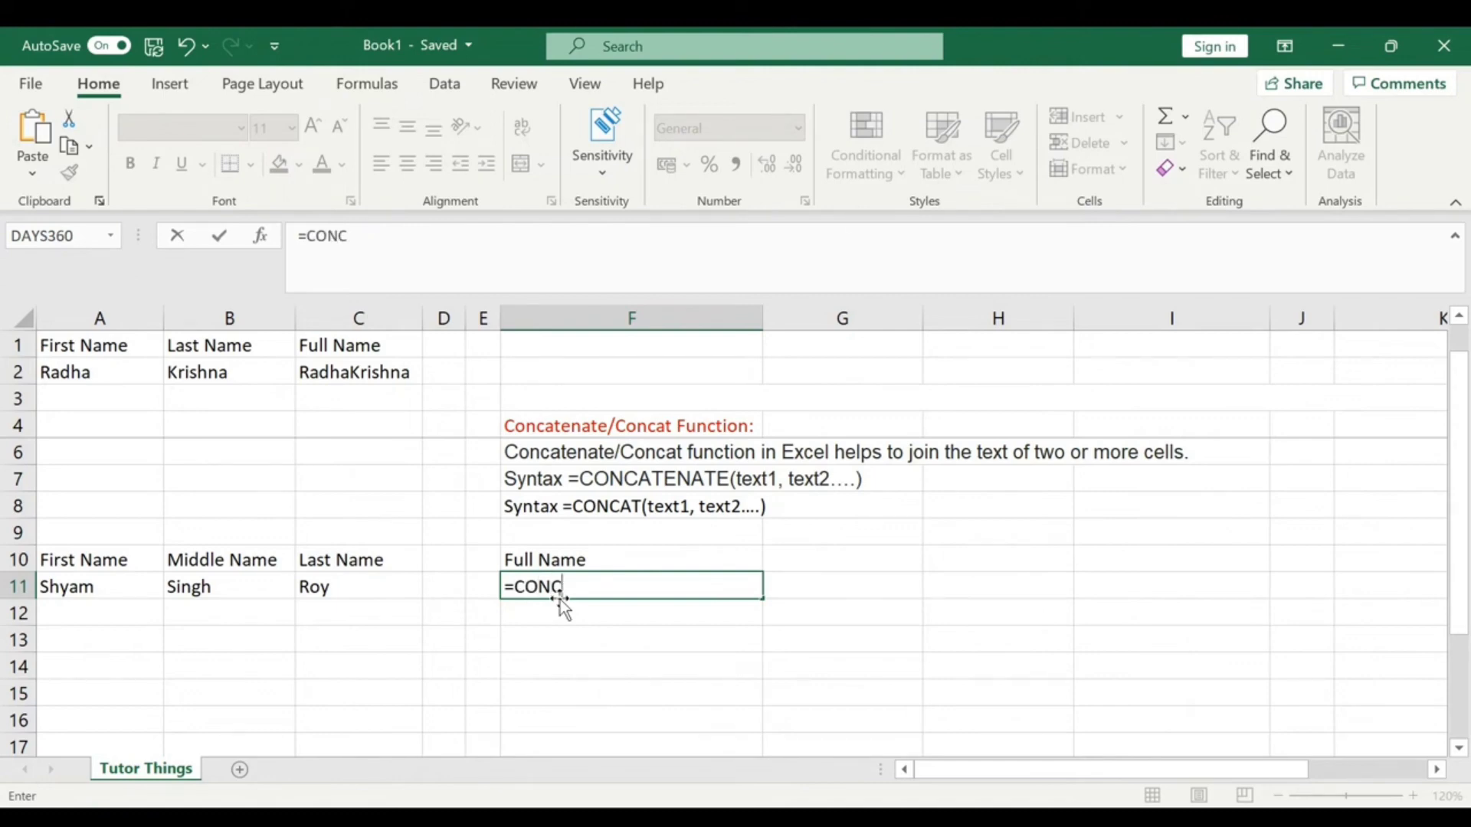
type("AT(")
left_click(122, 611)
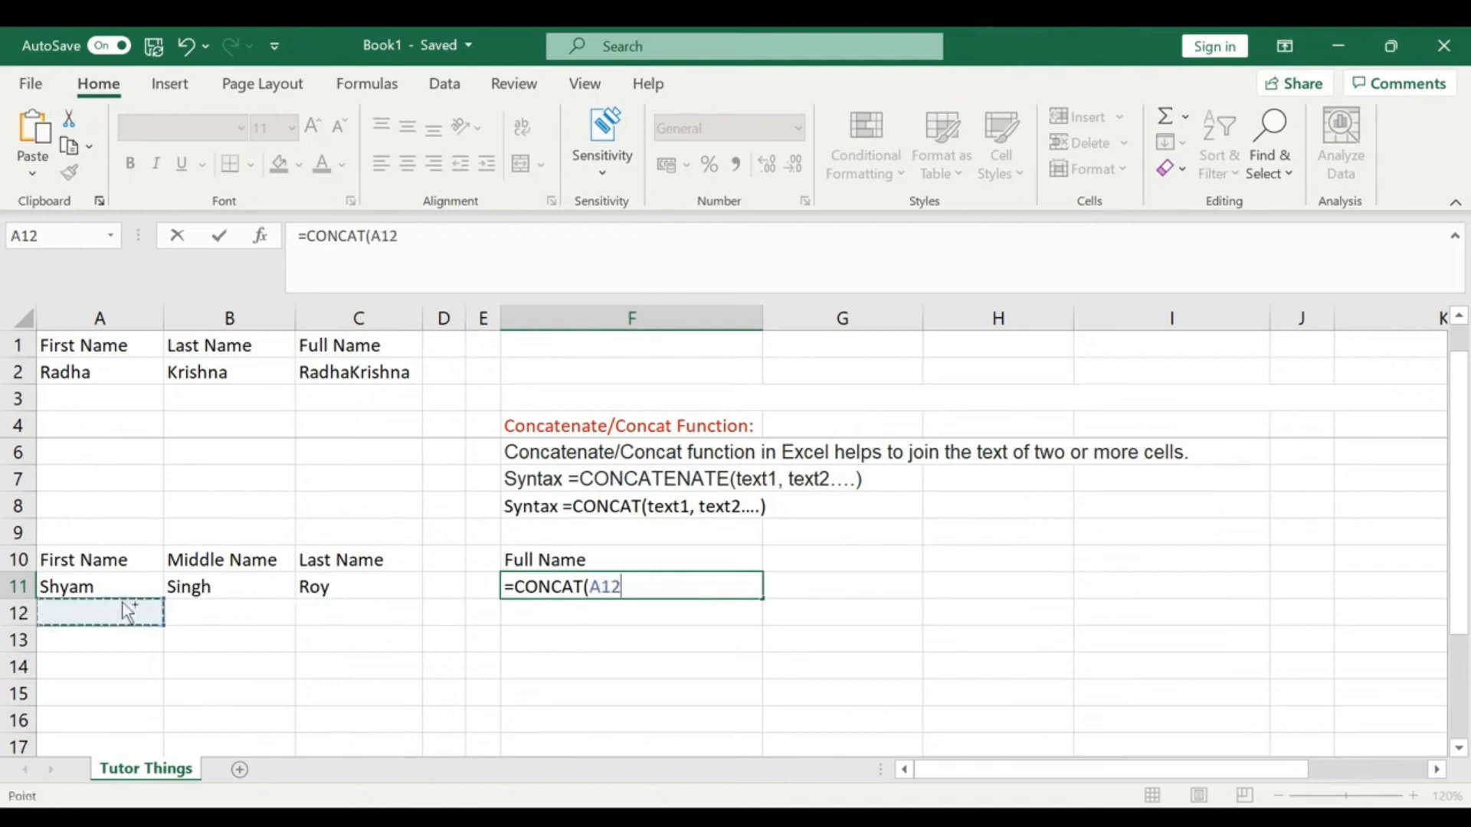
type(",")
left_click(120, 588)
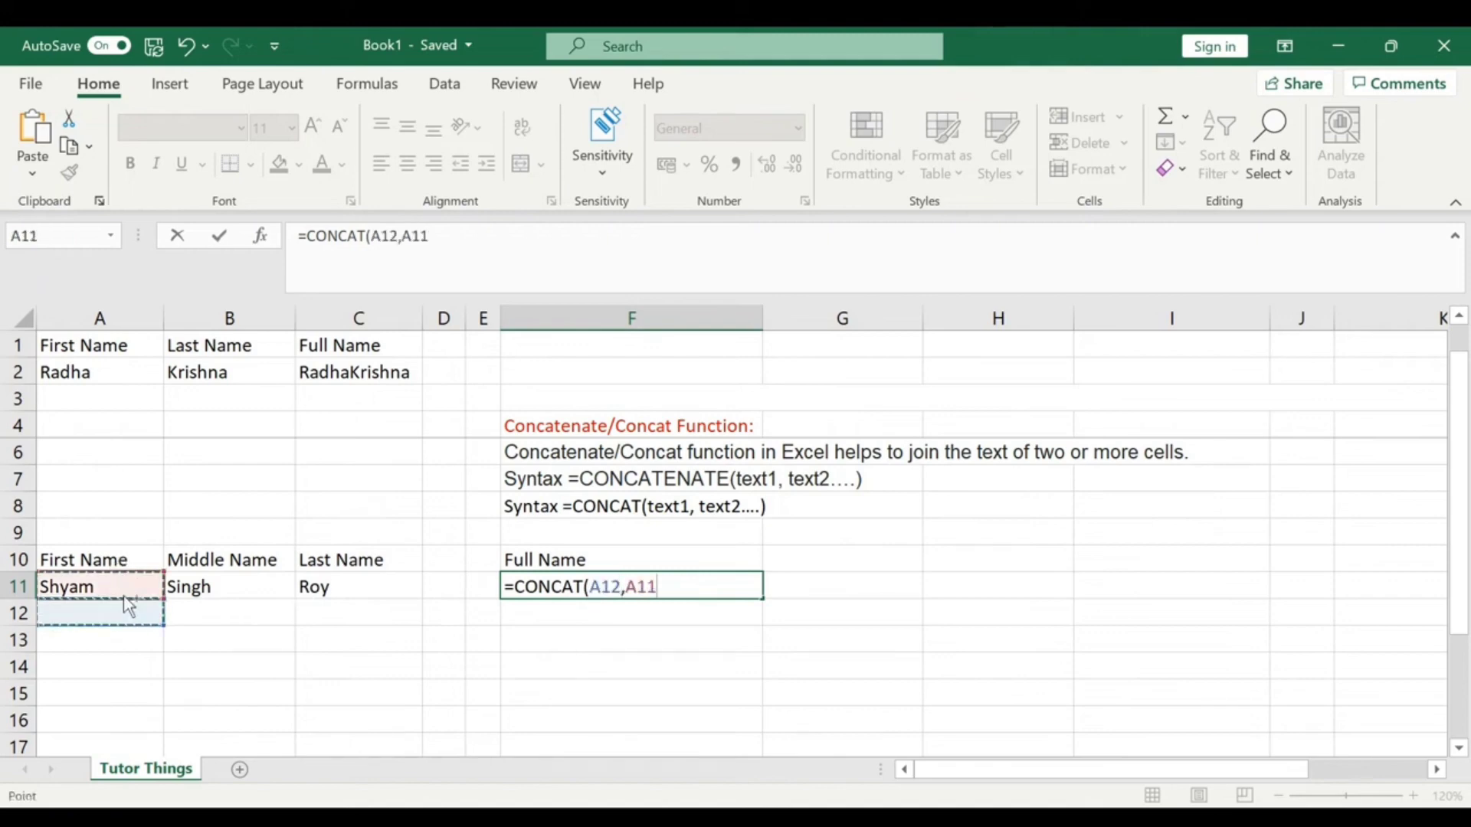
key("BackSpace")
key("BackSpace")
key("BackSpace")
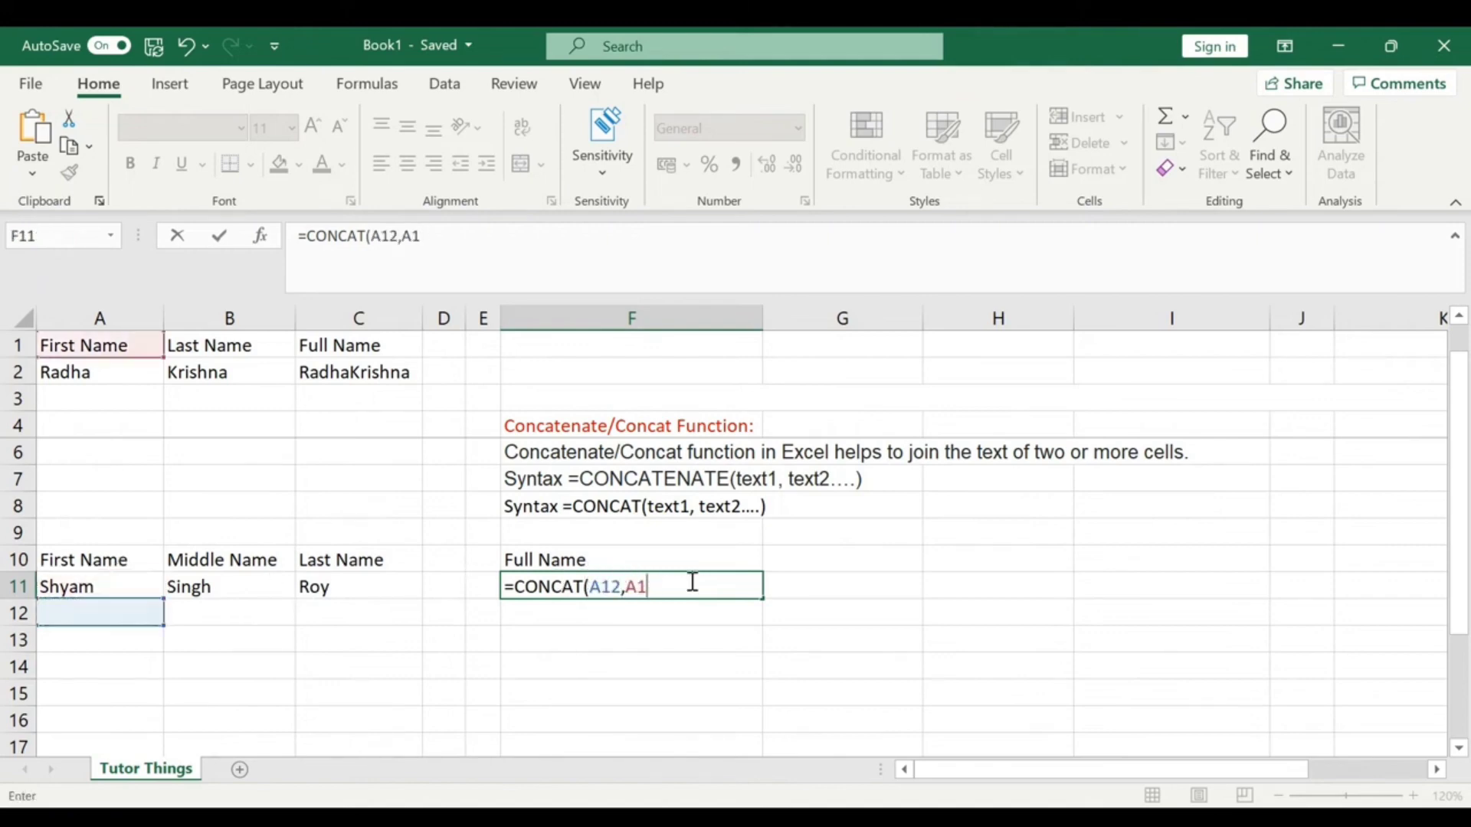
key("BackSpace")
key("BackSpace")
key("BackSpace")
key("BackSpace")
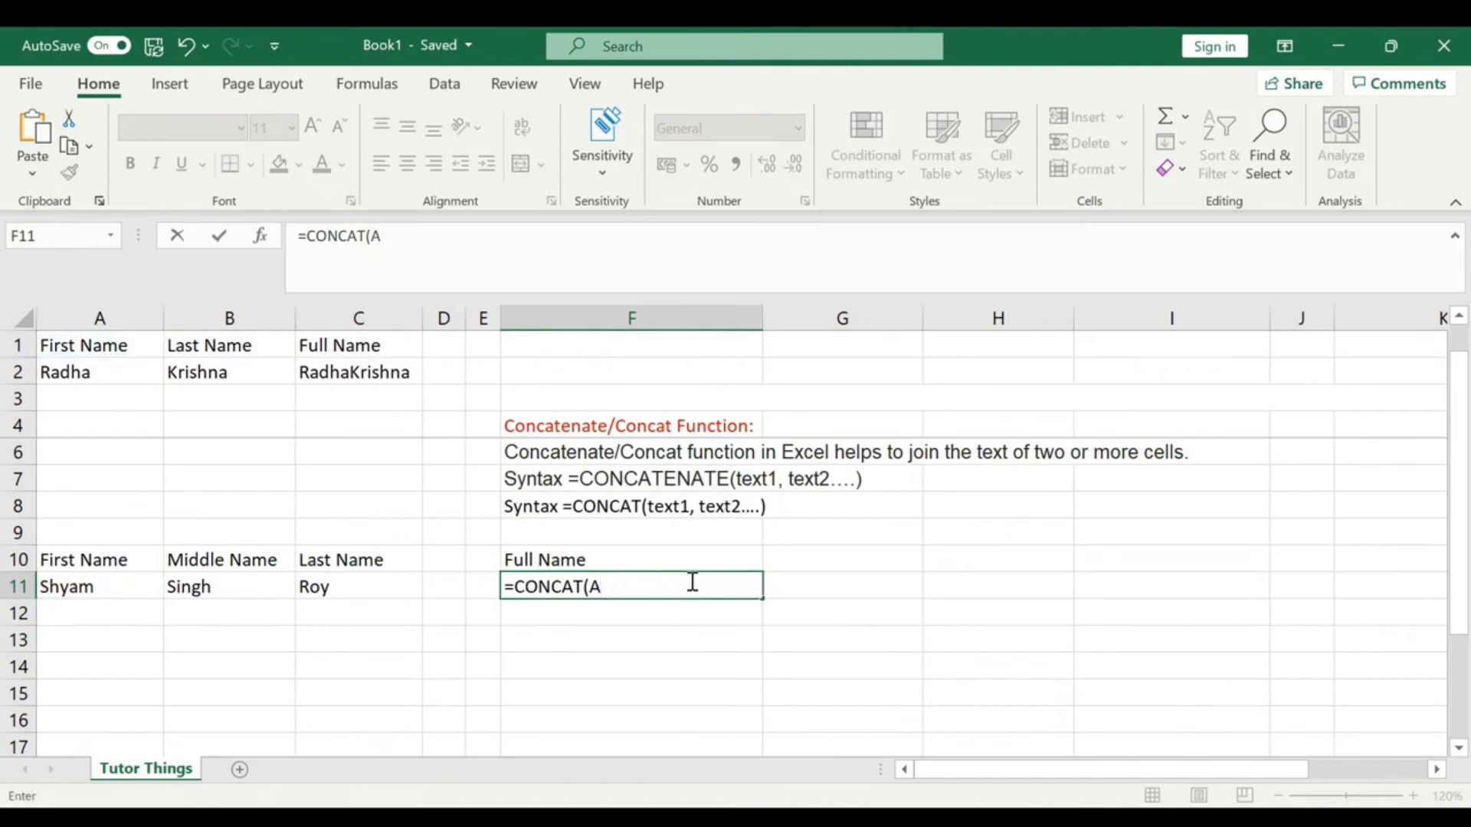
Complete the F11 formula as =CONCAT(A11,B11,C11) to join the first, middle and last name
left_click(108, 590)
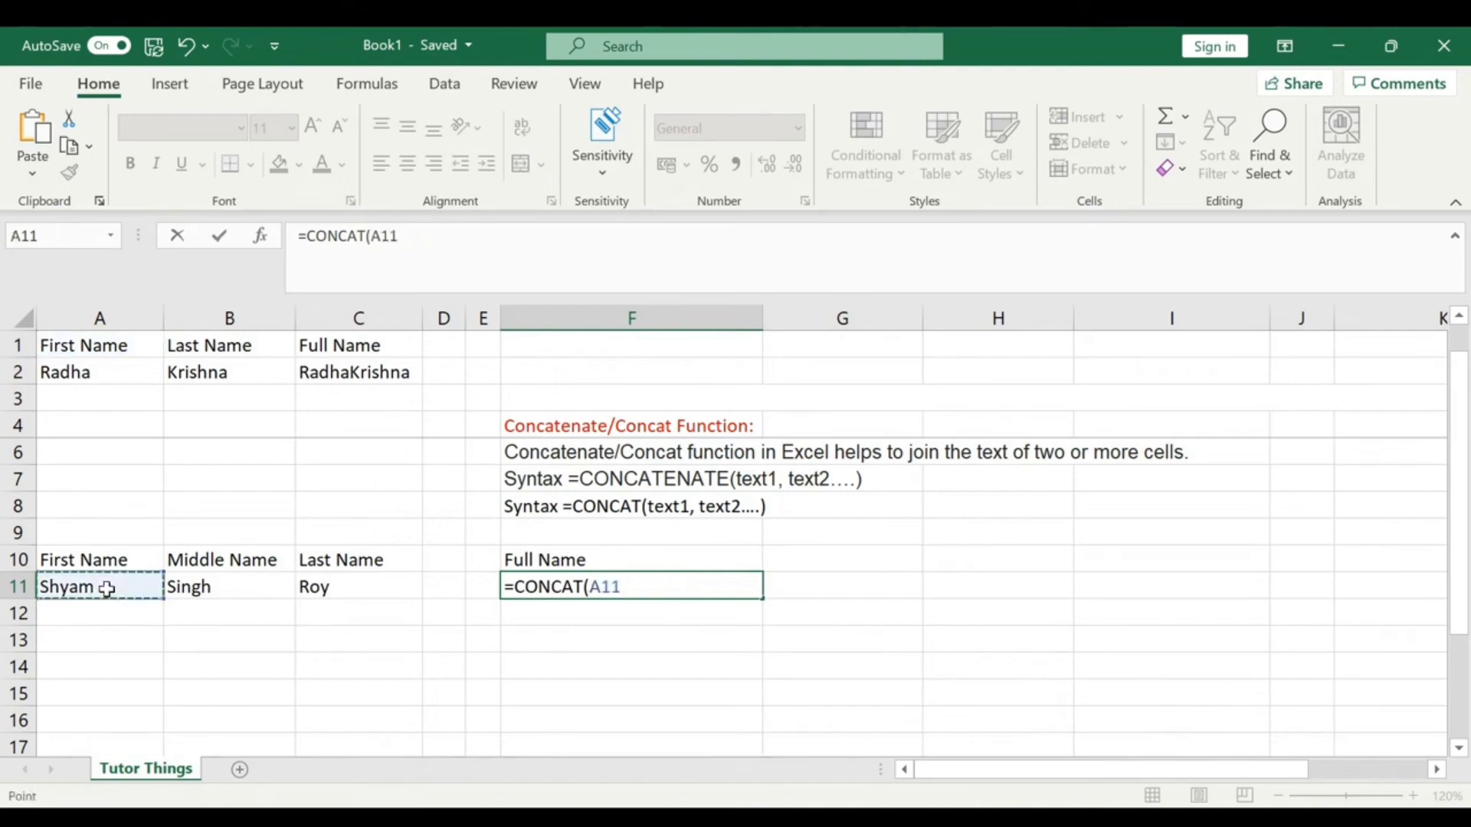
type(",")
left_click(239, 591)
type(",")
left_click(341, 586)
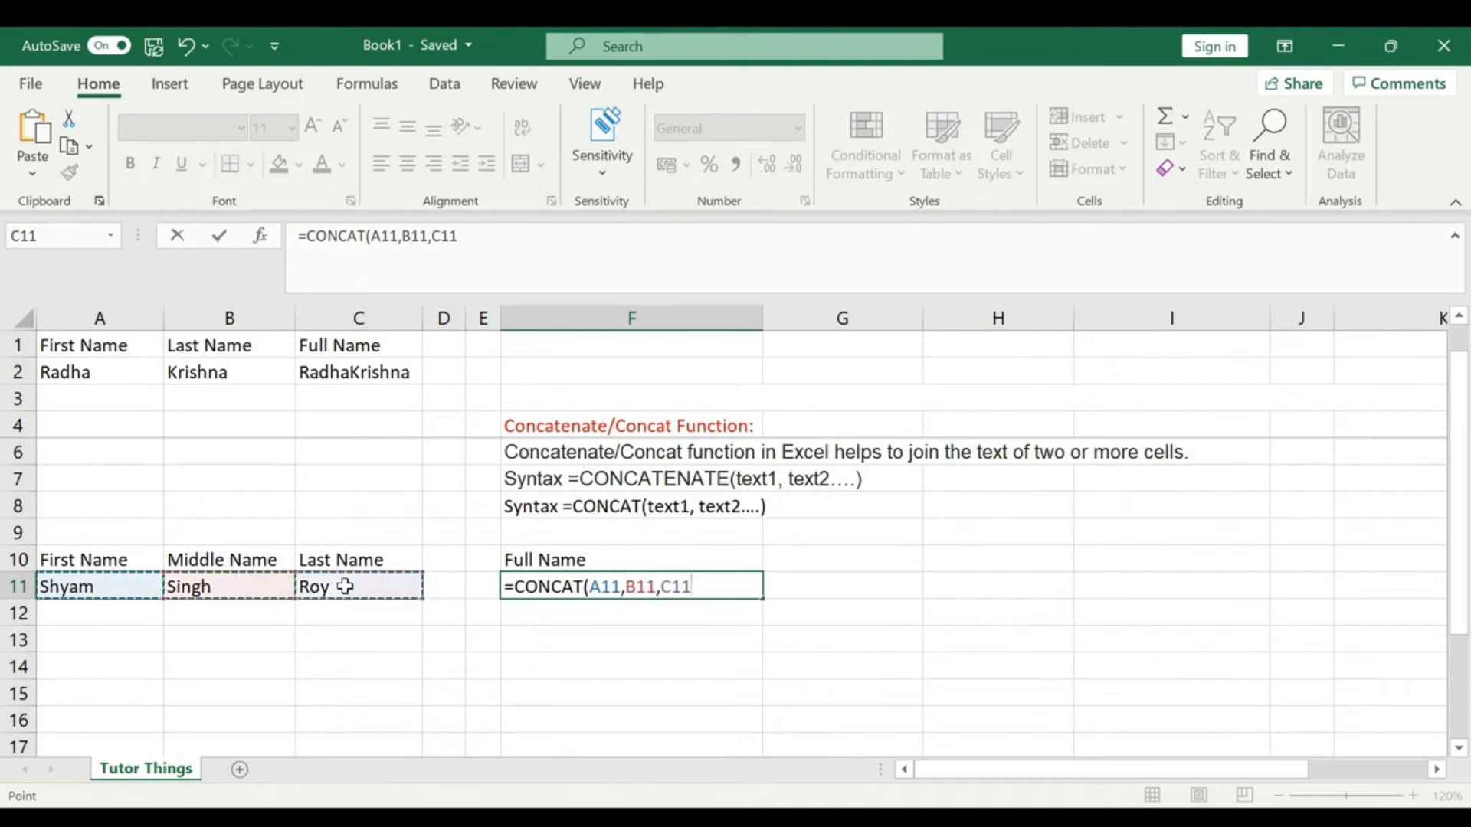
type(")")
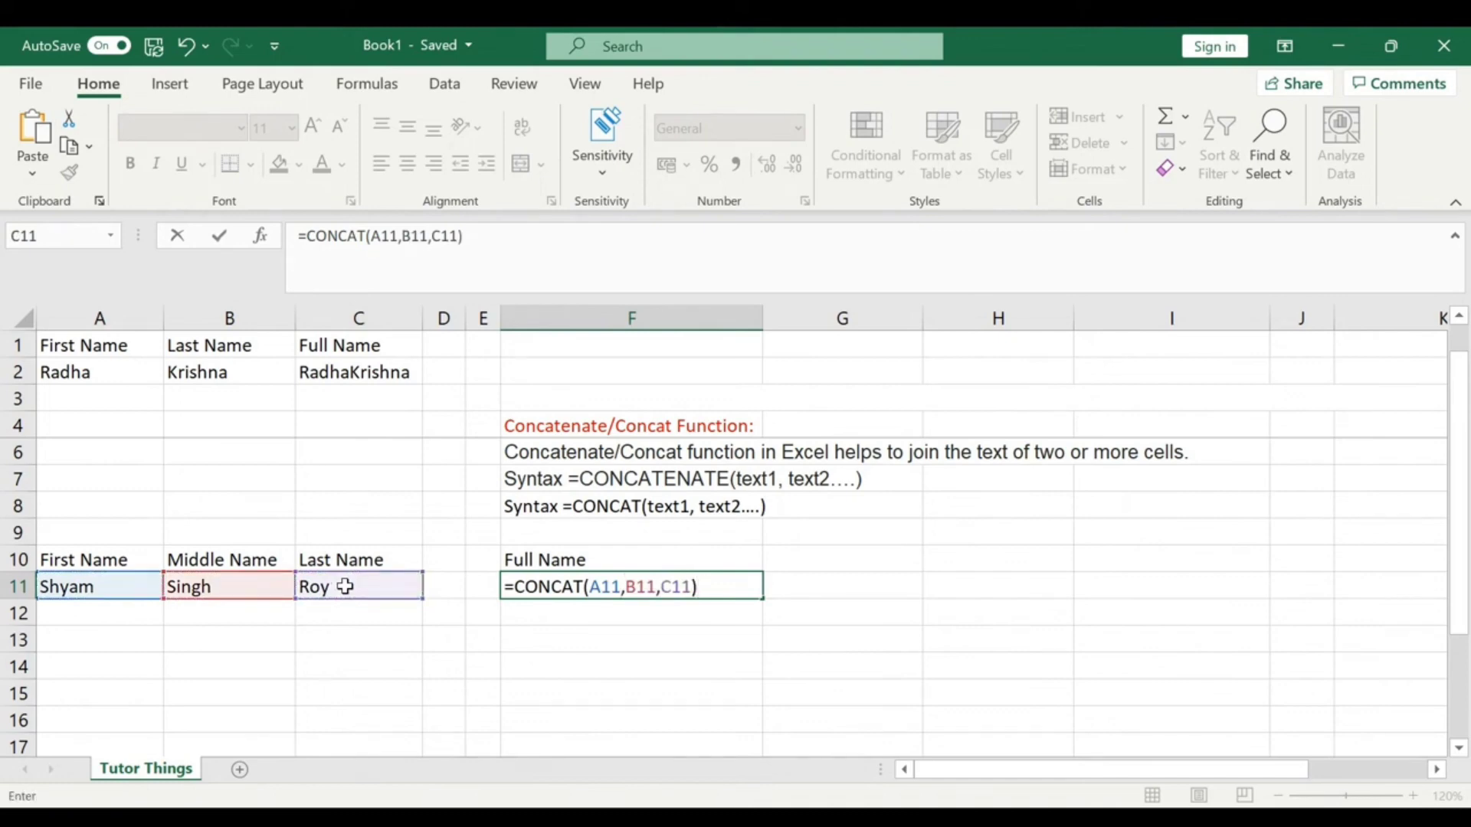
key("Return")
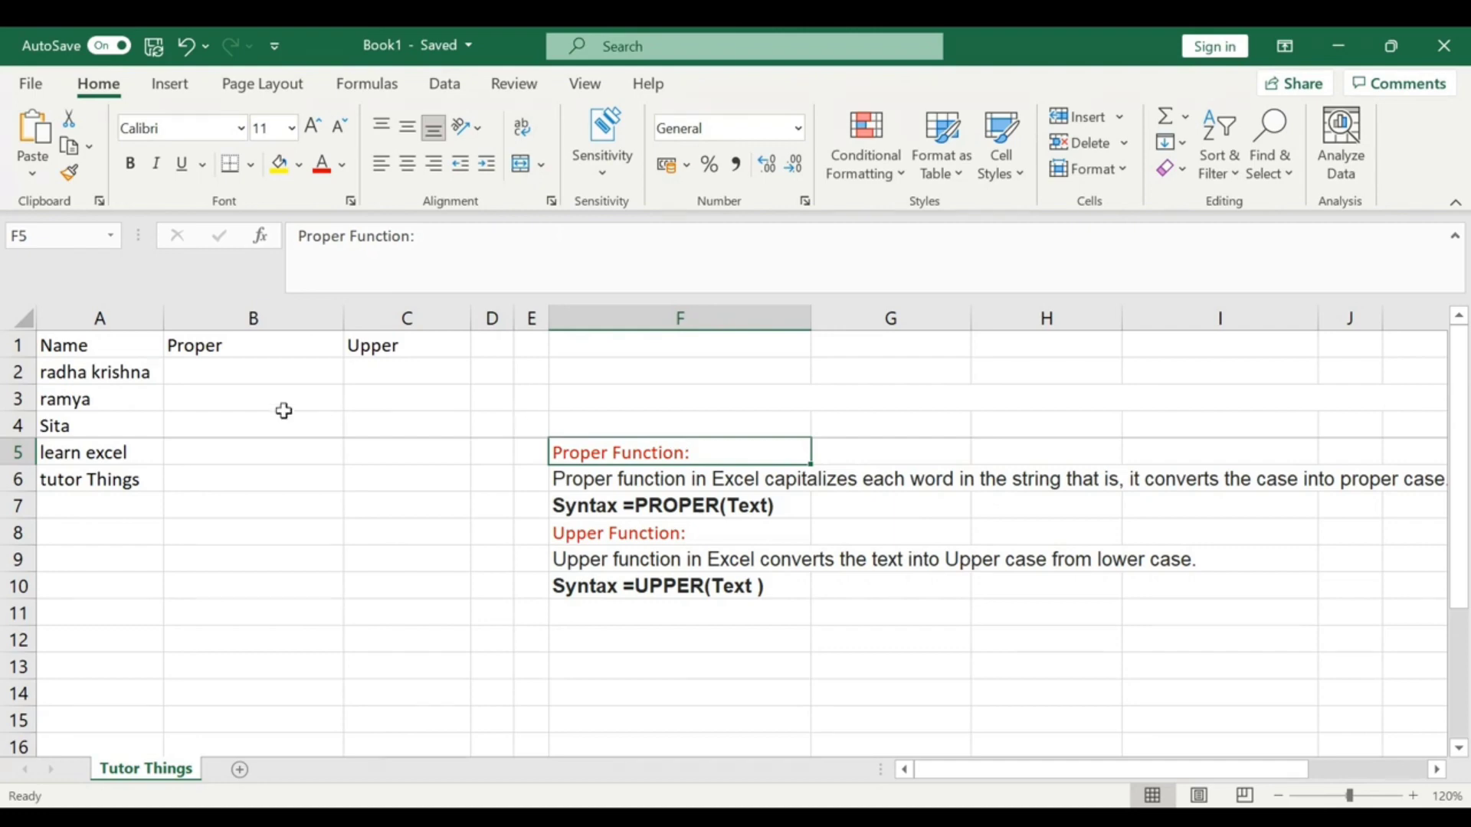
Enter =PROPER(A2) in B2 to convert the first name in the list to proper case
left_click(234, 375)
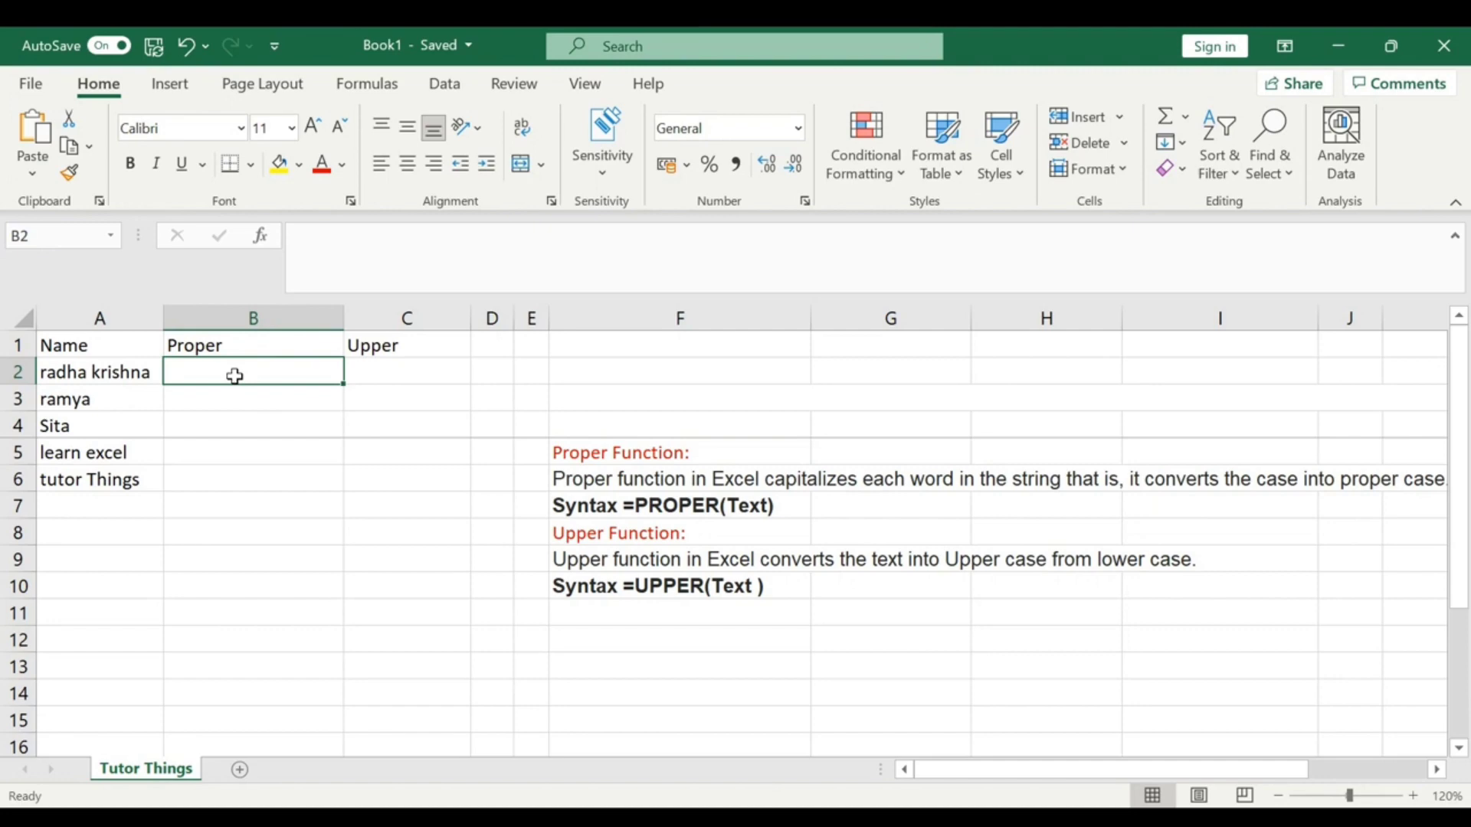
type("=PRO")
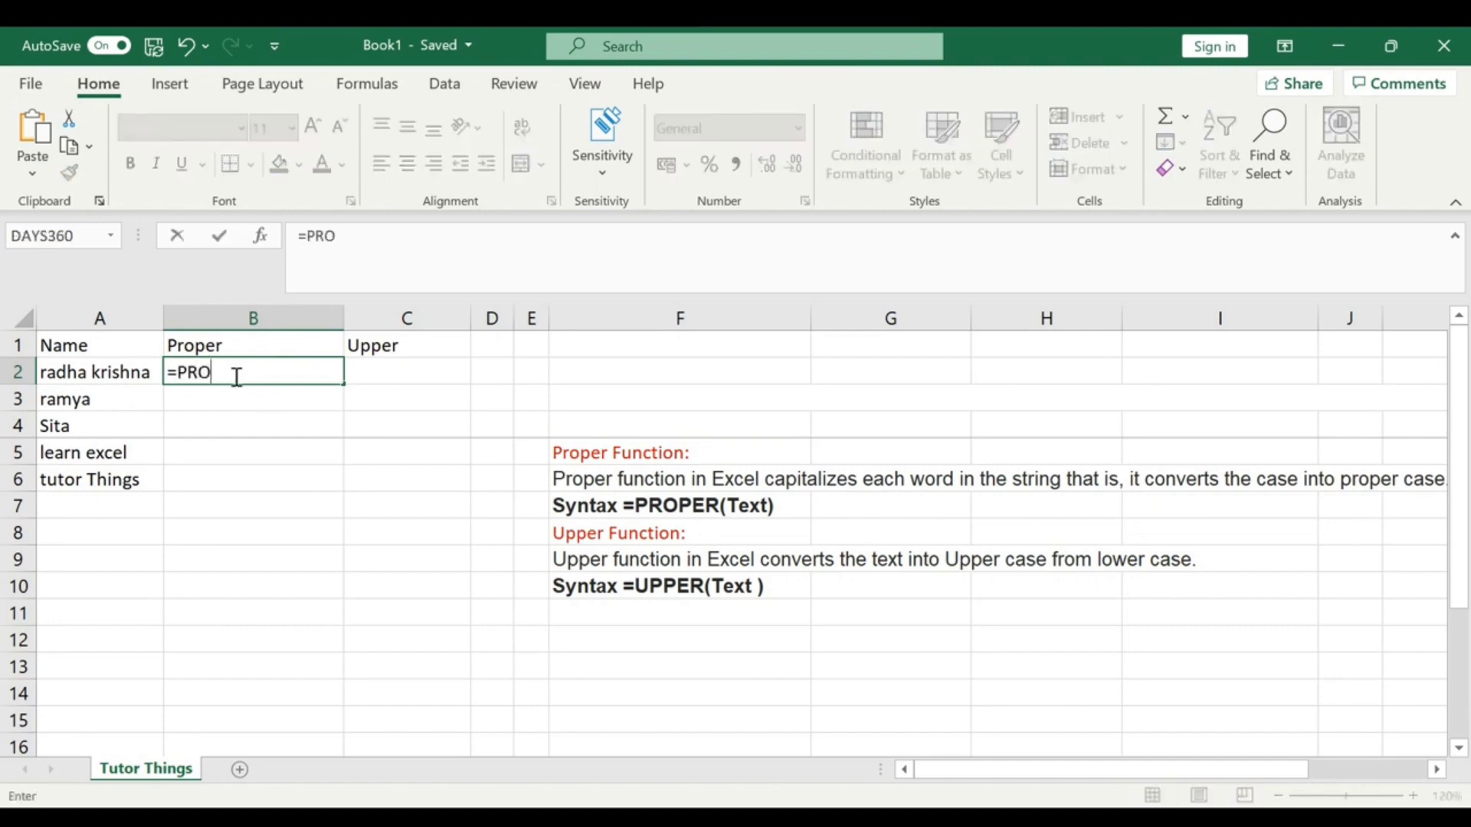
type("PER(")
left_click(85, 379)
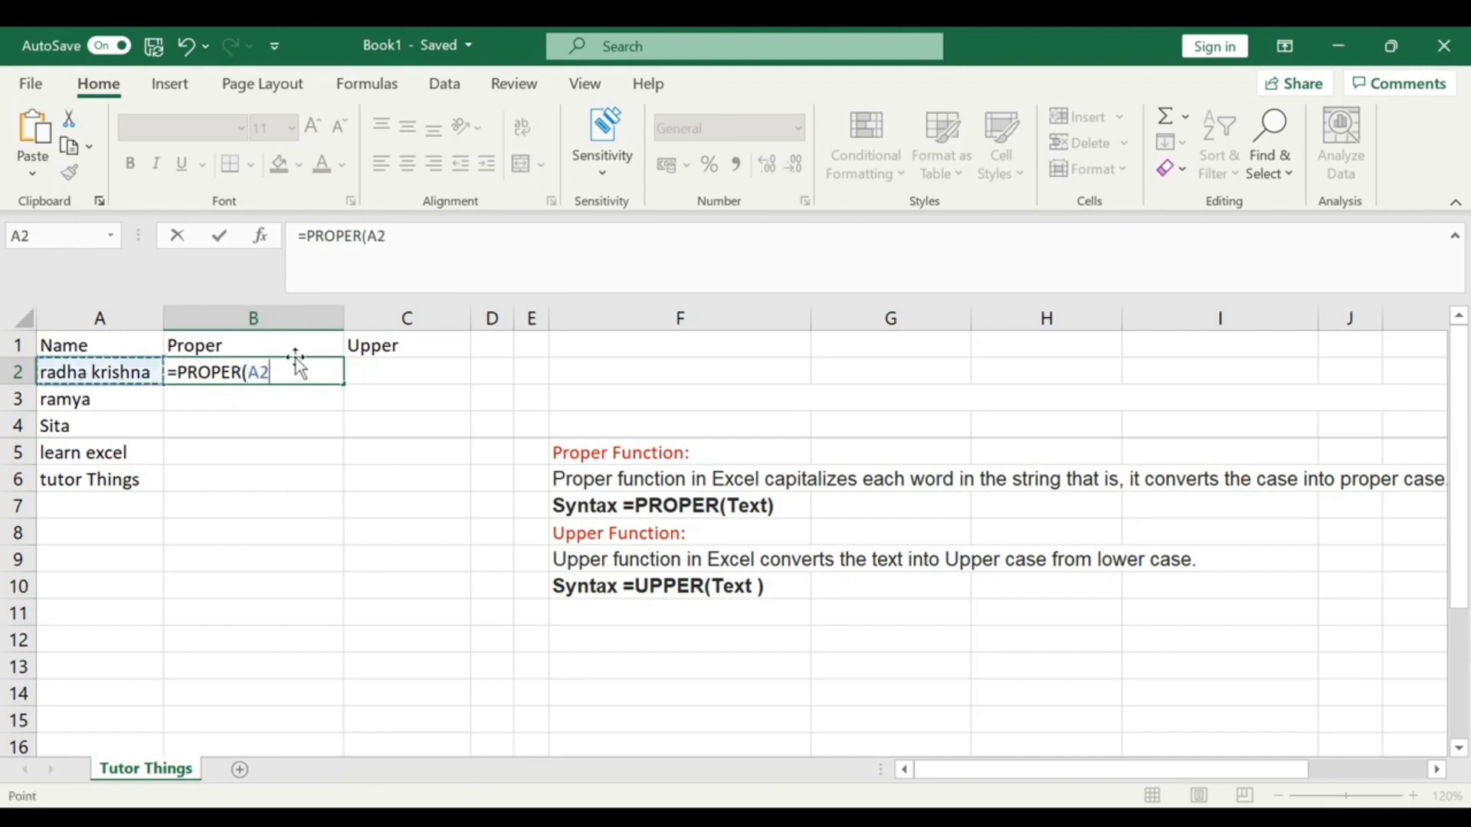
type(")")
key("Return")
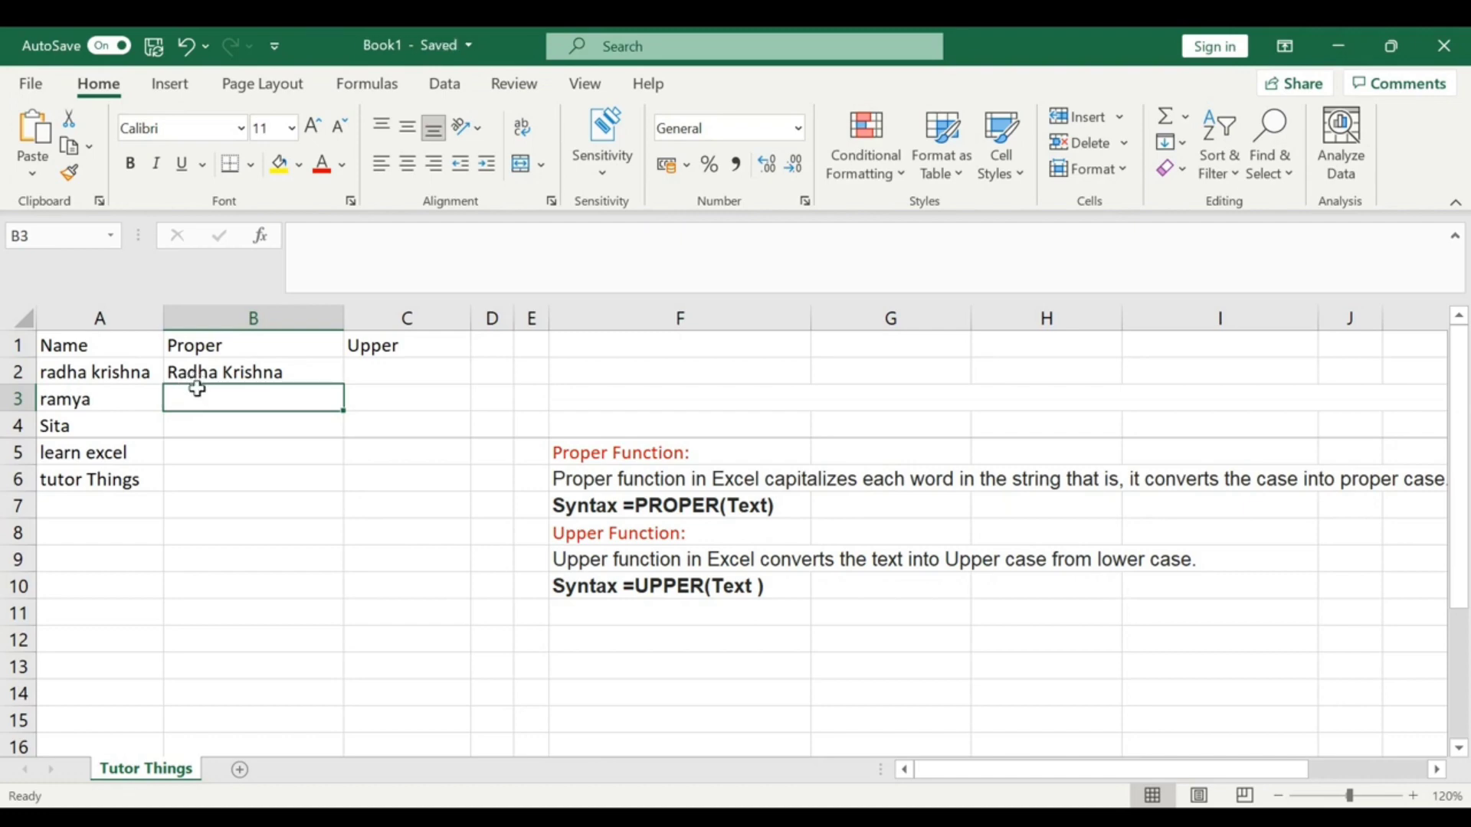
Fill the PROPER formula from B2 down through B6
left_click(264, 368)
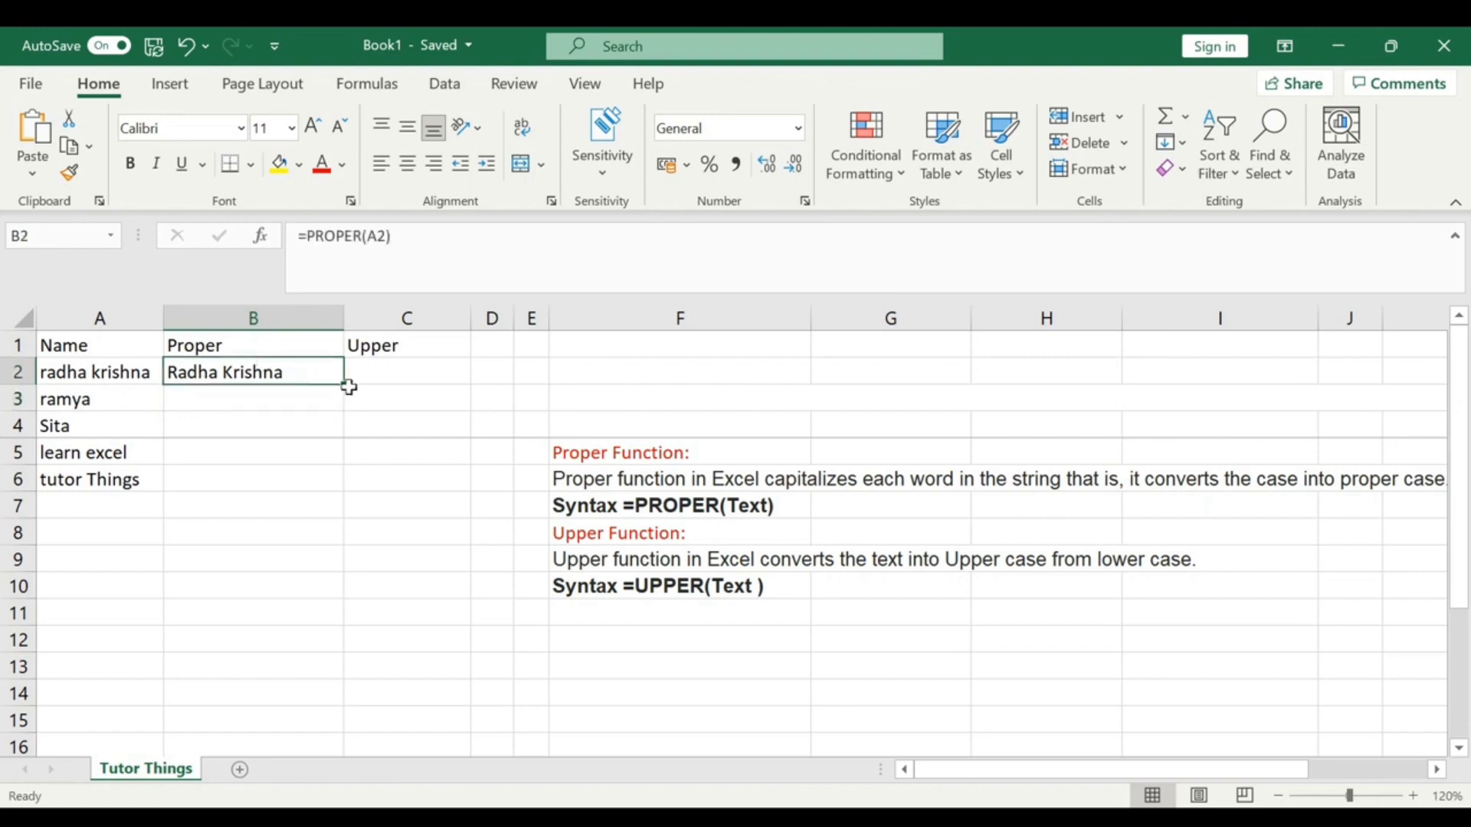
left_click_drag(343, 389, 333, 484)
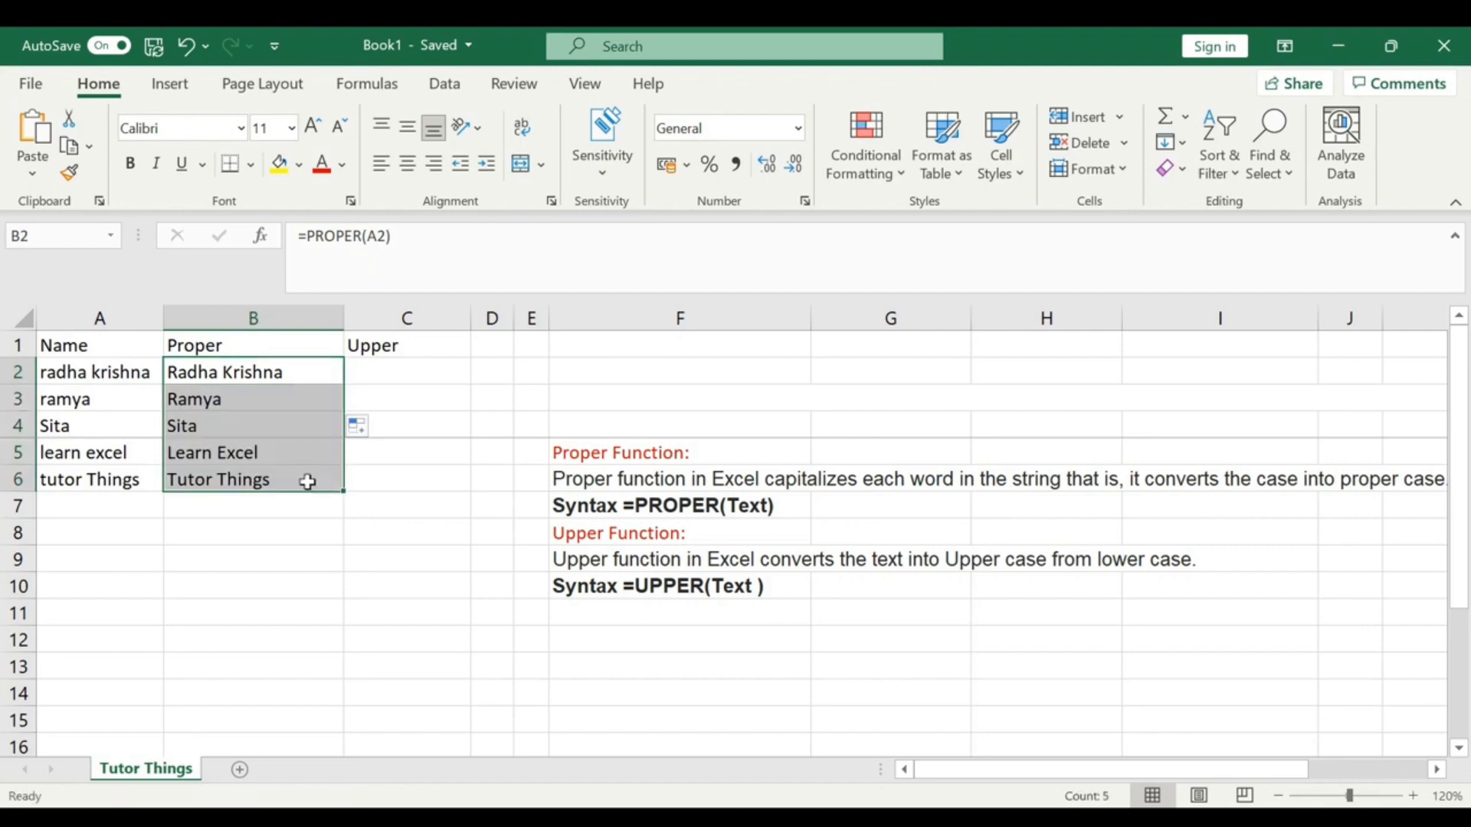
left_click(334, 522)
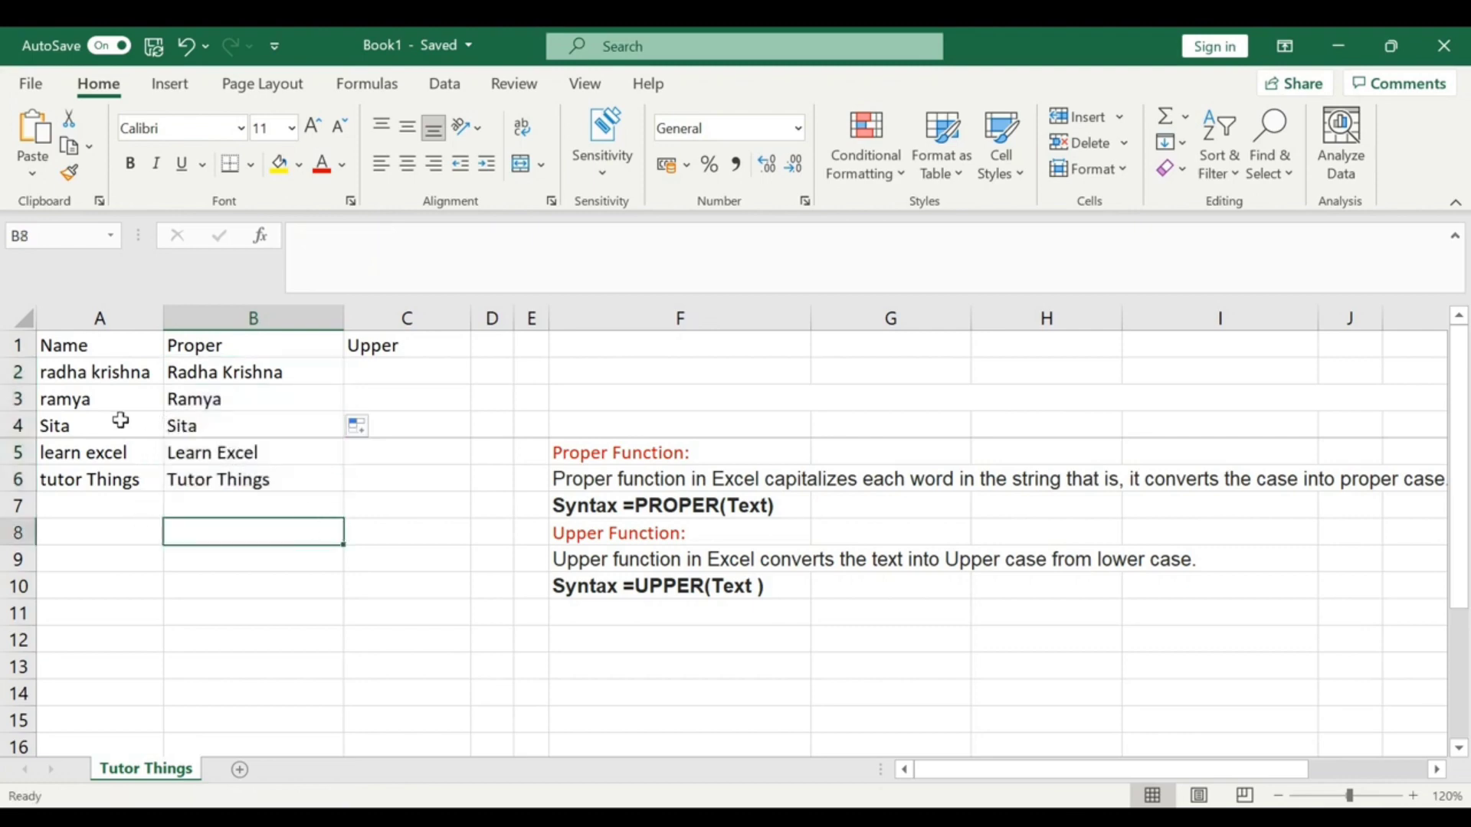
Examine the PROPER formulas and results in B3:B6 against the original entries in column A
left_click(213, 408)
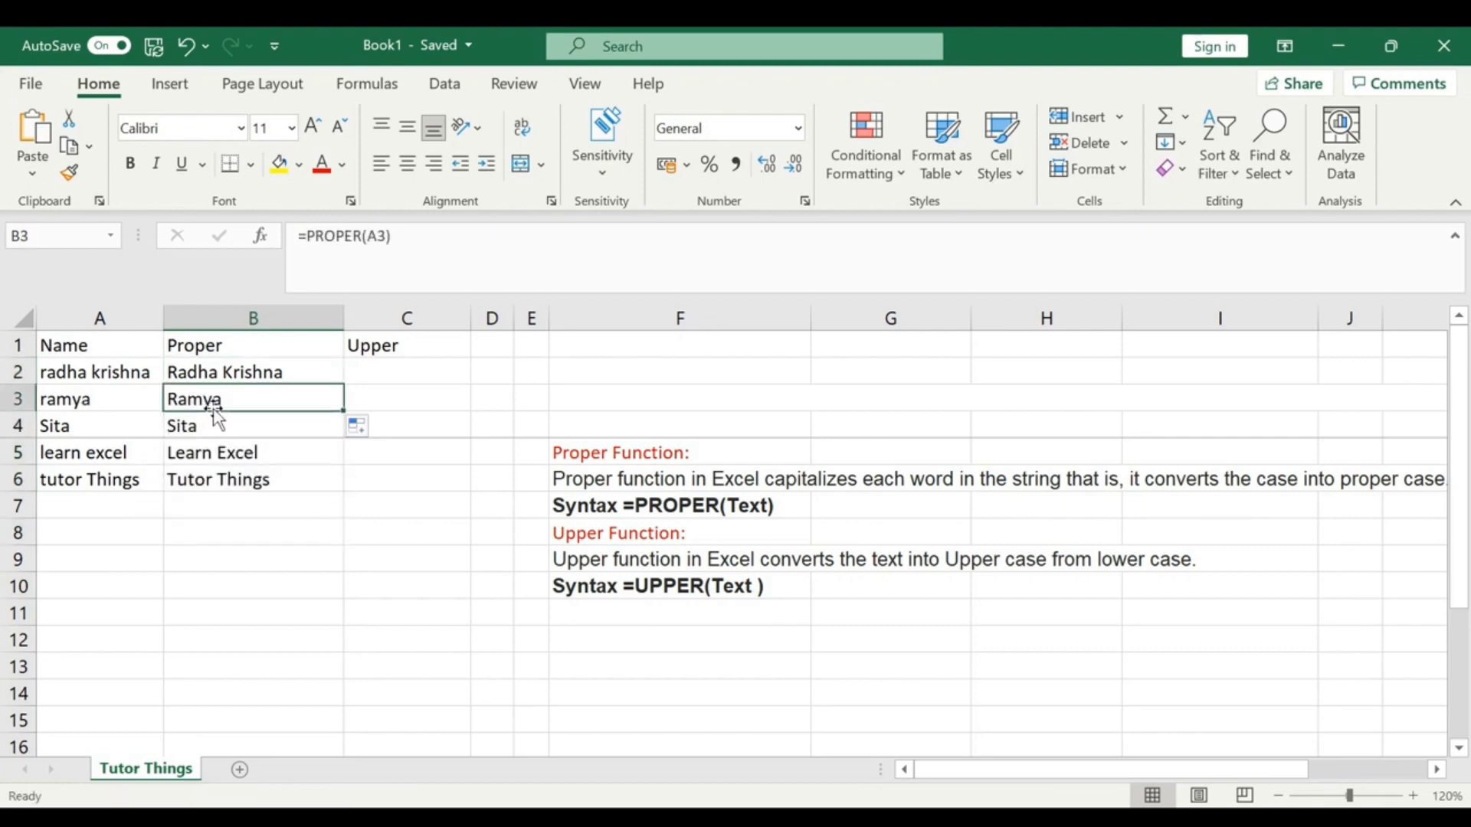
left_click(197, 430)
left_click(102, 430)
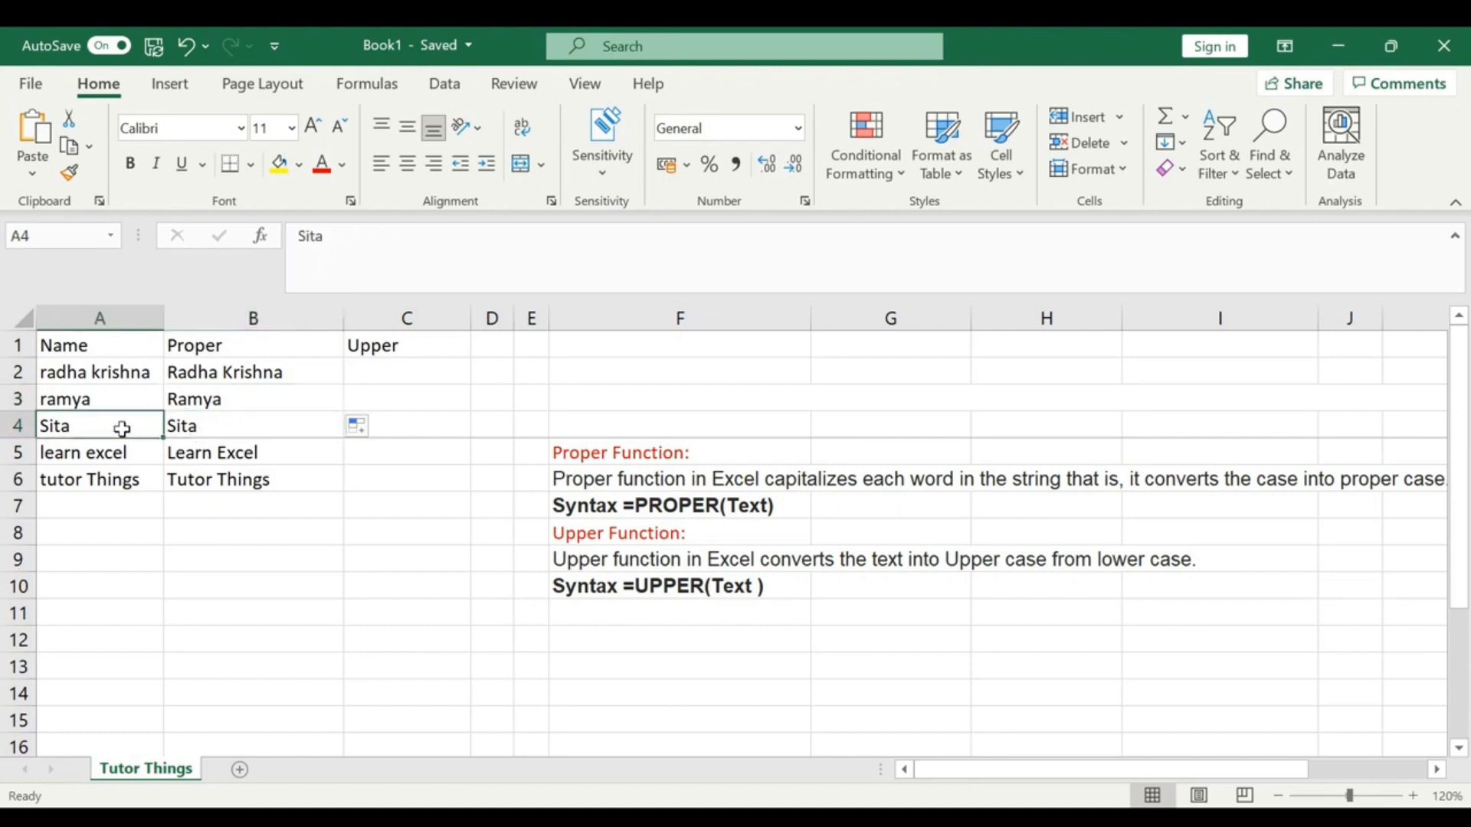
left_click(207, 428)
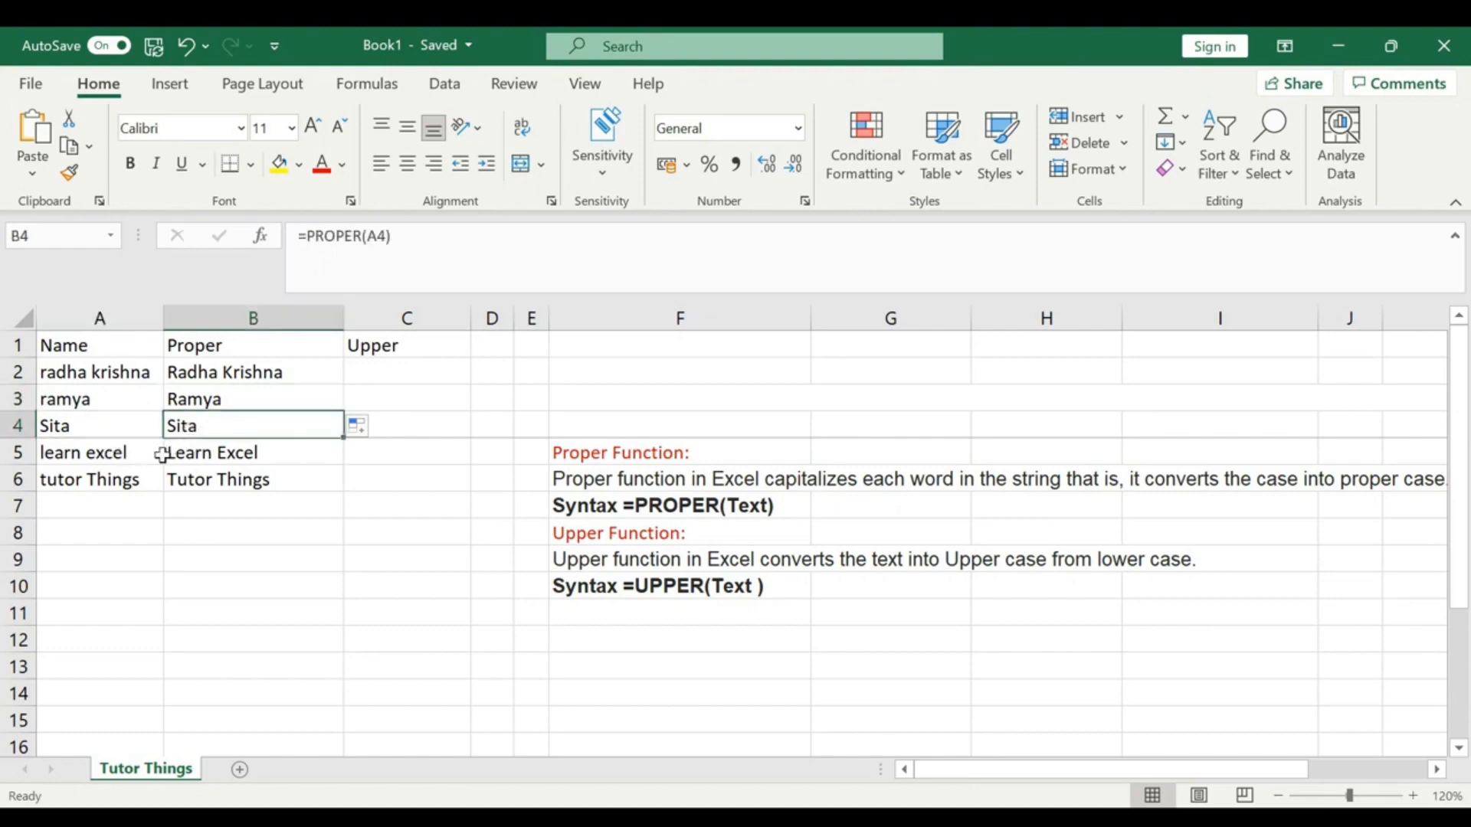
left_click(218, 454)
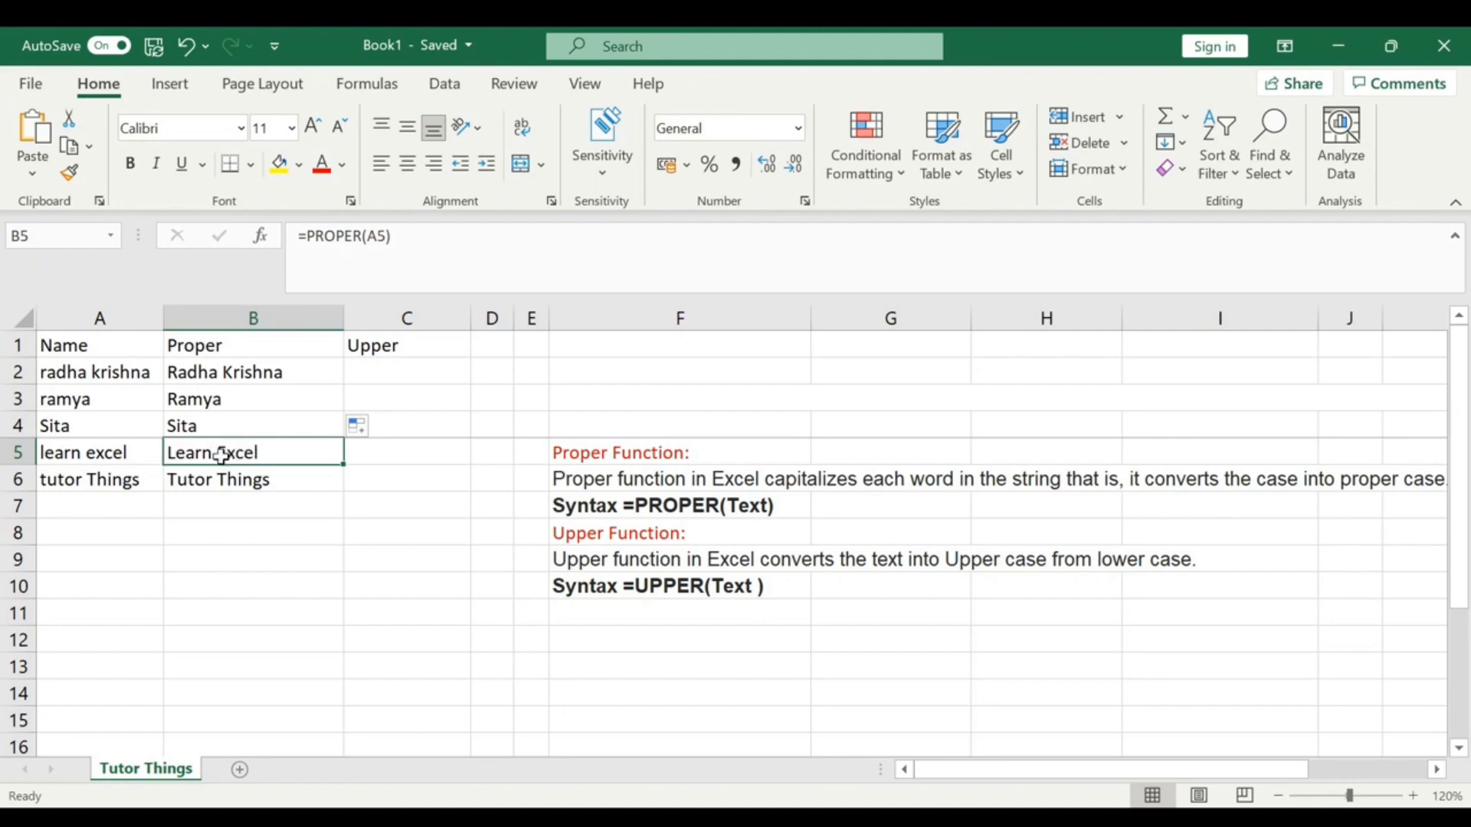
left_click(83, 484)
left_click(190, 482)
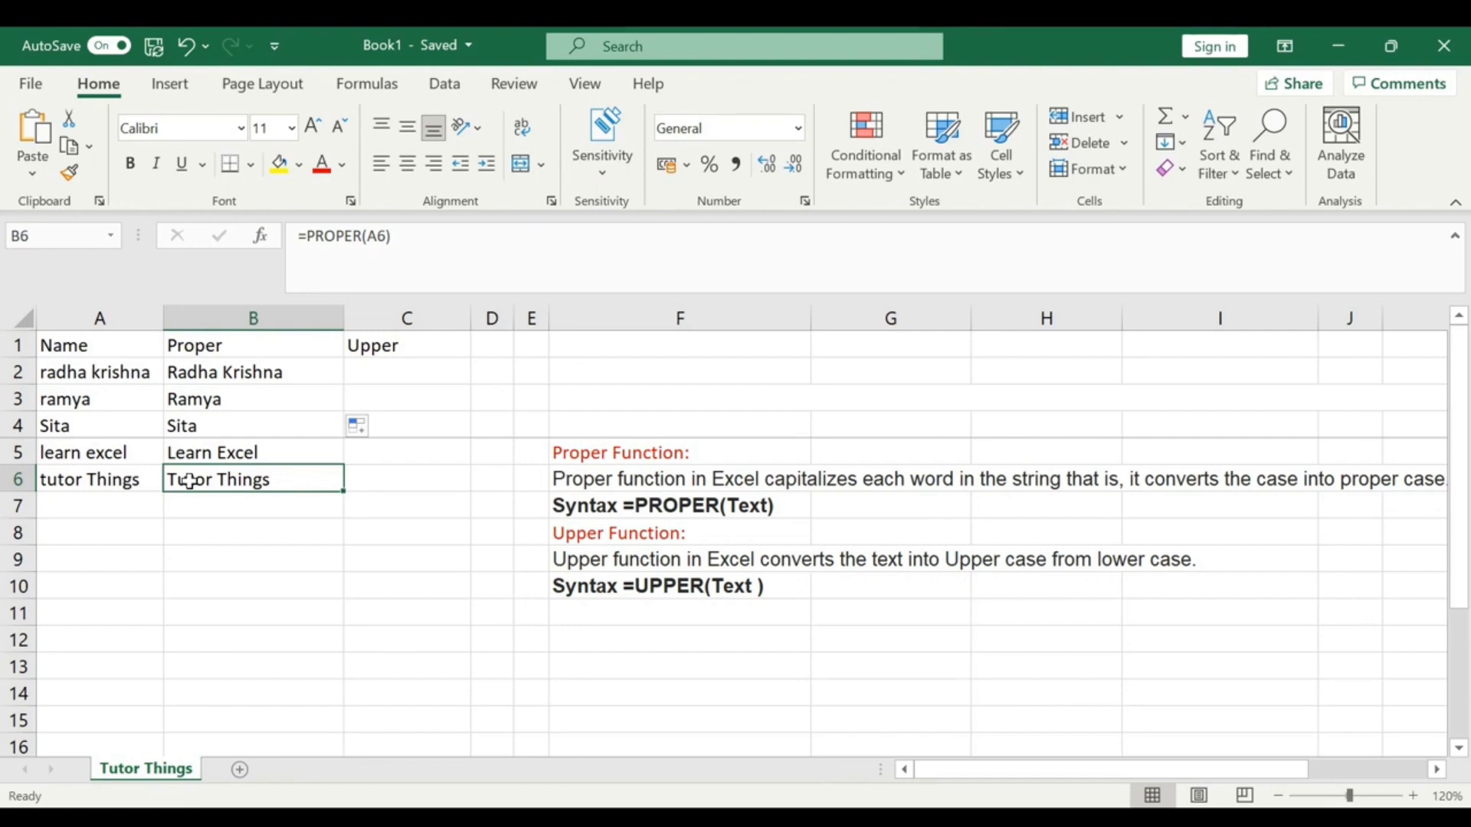
left_click(401, 247)
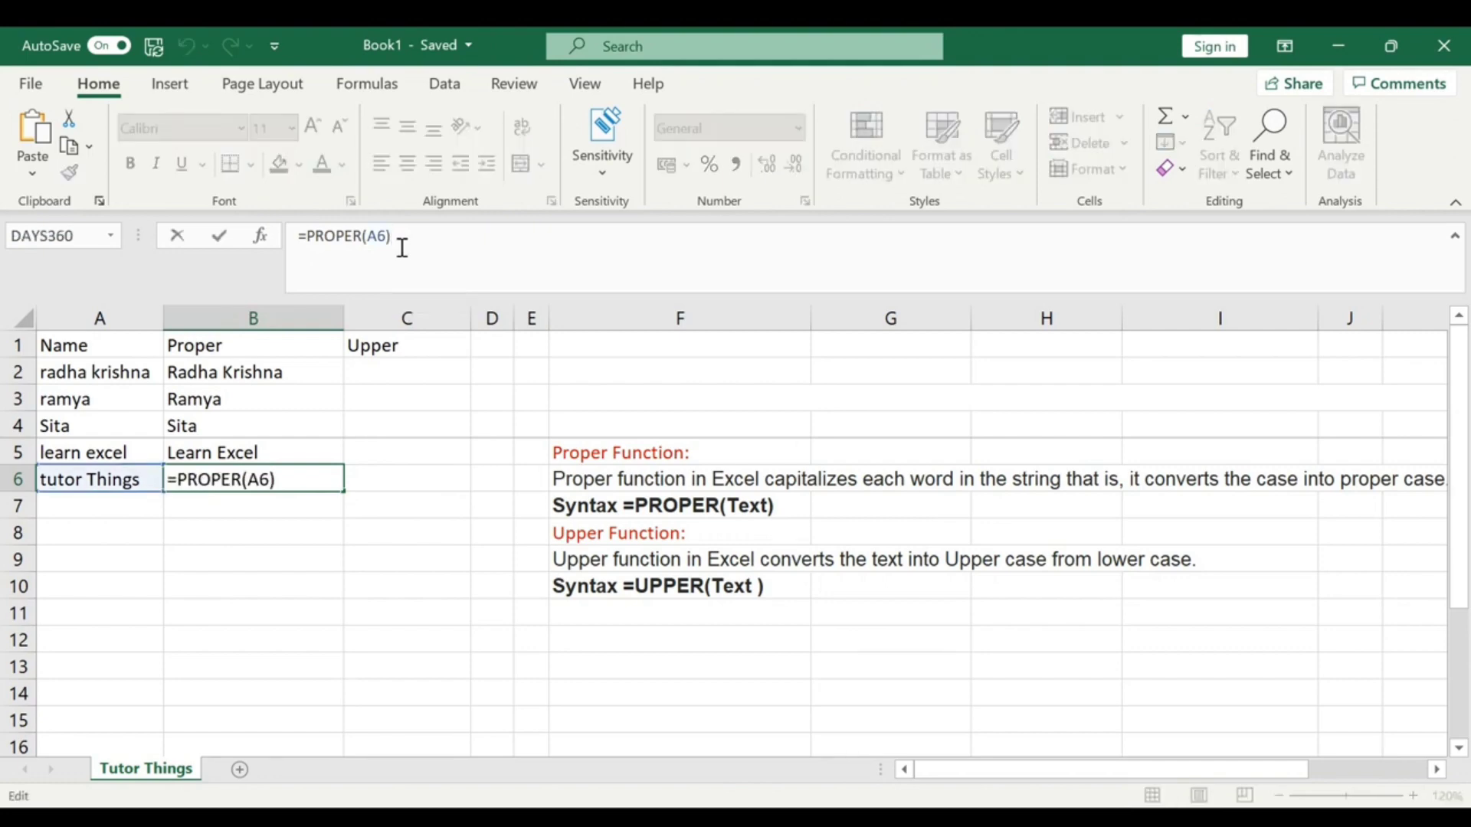
left_click(424, 387)
Enter =UPPER(A2) in C2 to convert the first name in the list to upper case
left_click(408, 375)
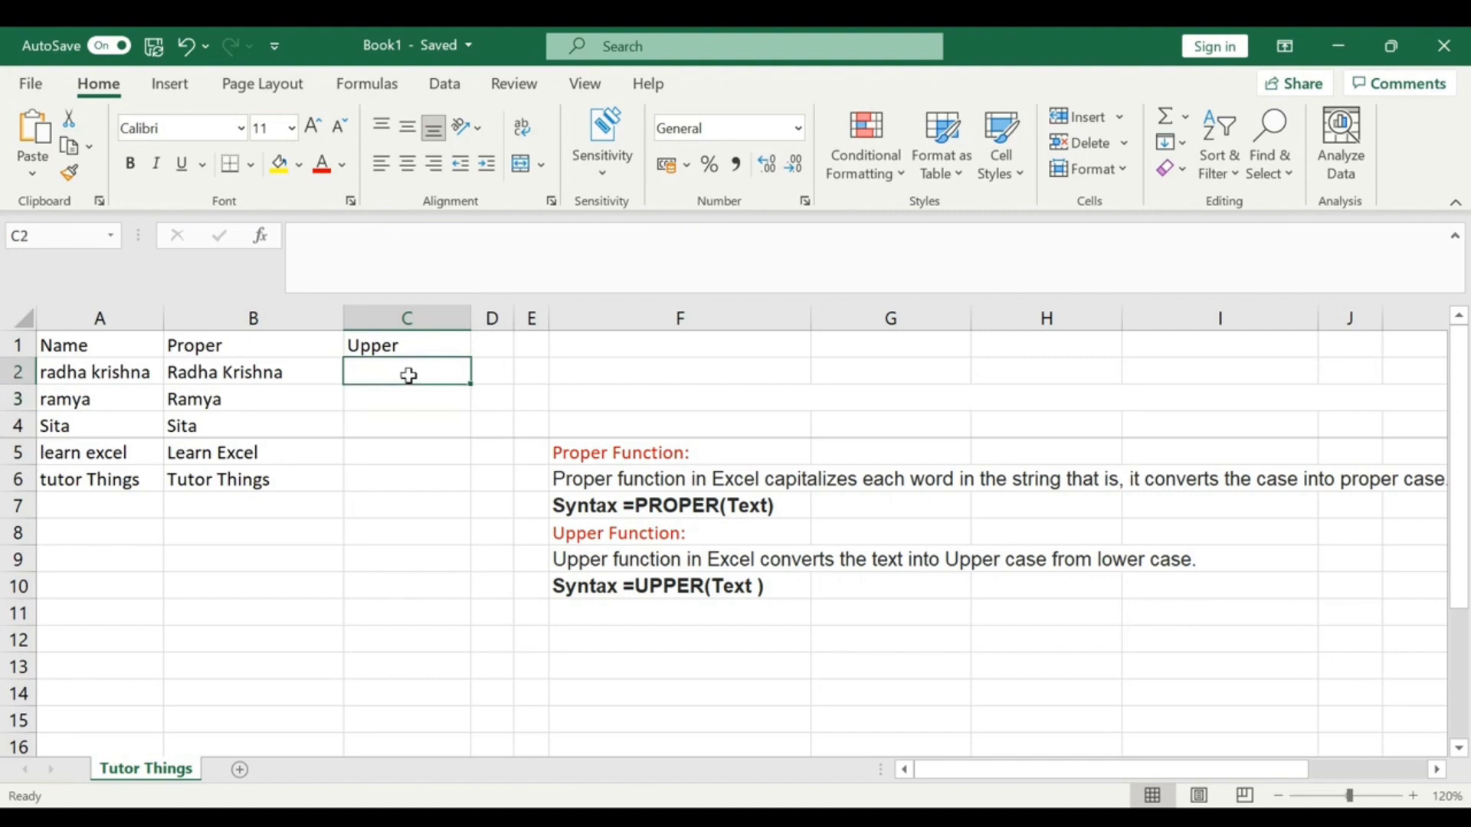
type("=U")
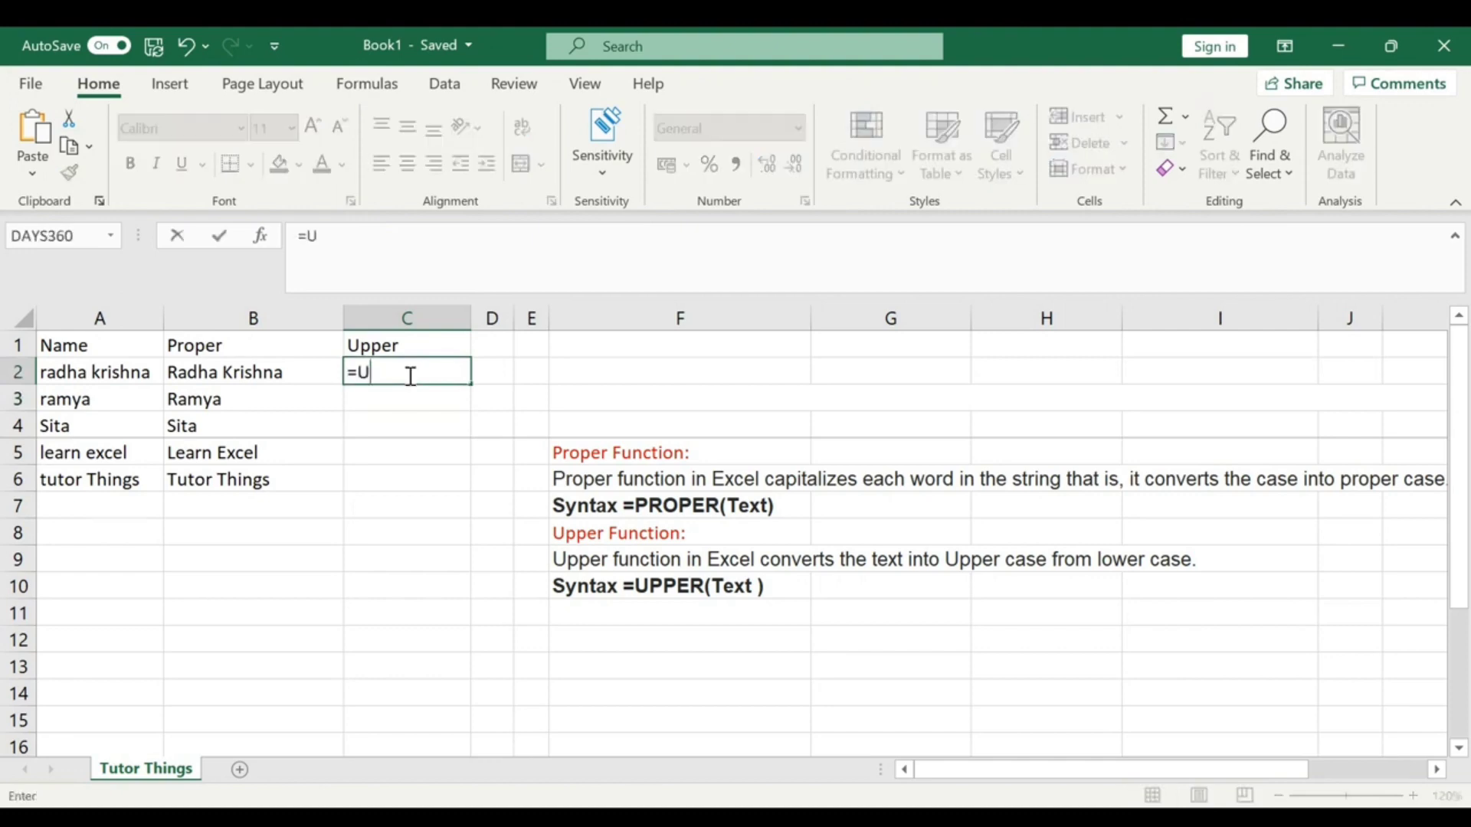
type("PPER(")
left_click(134, 372)
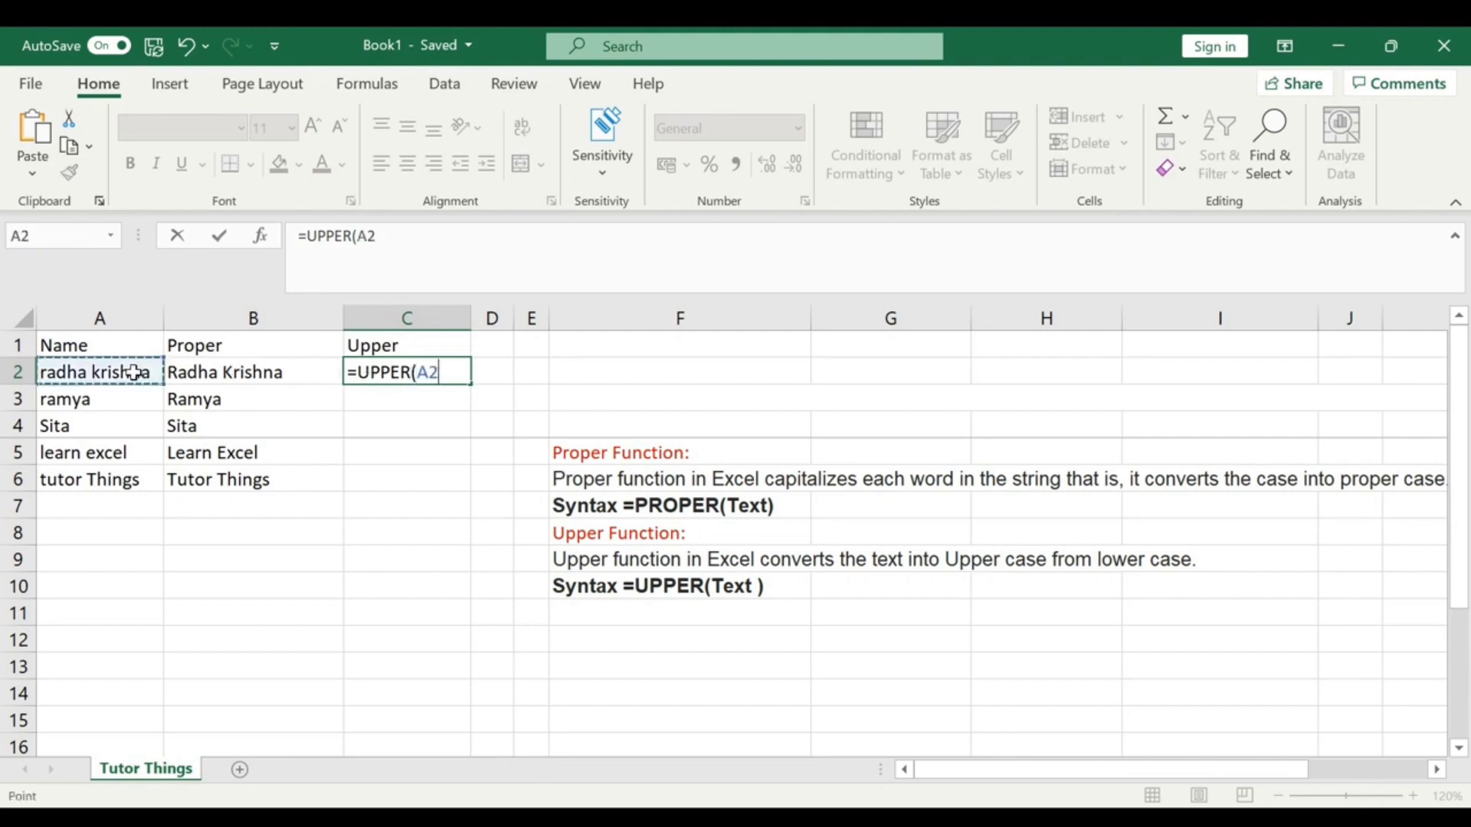
type(")")
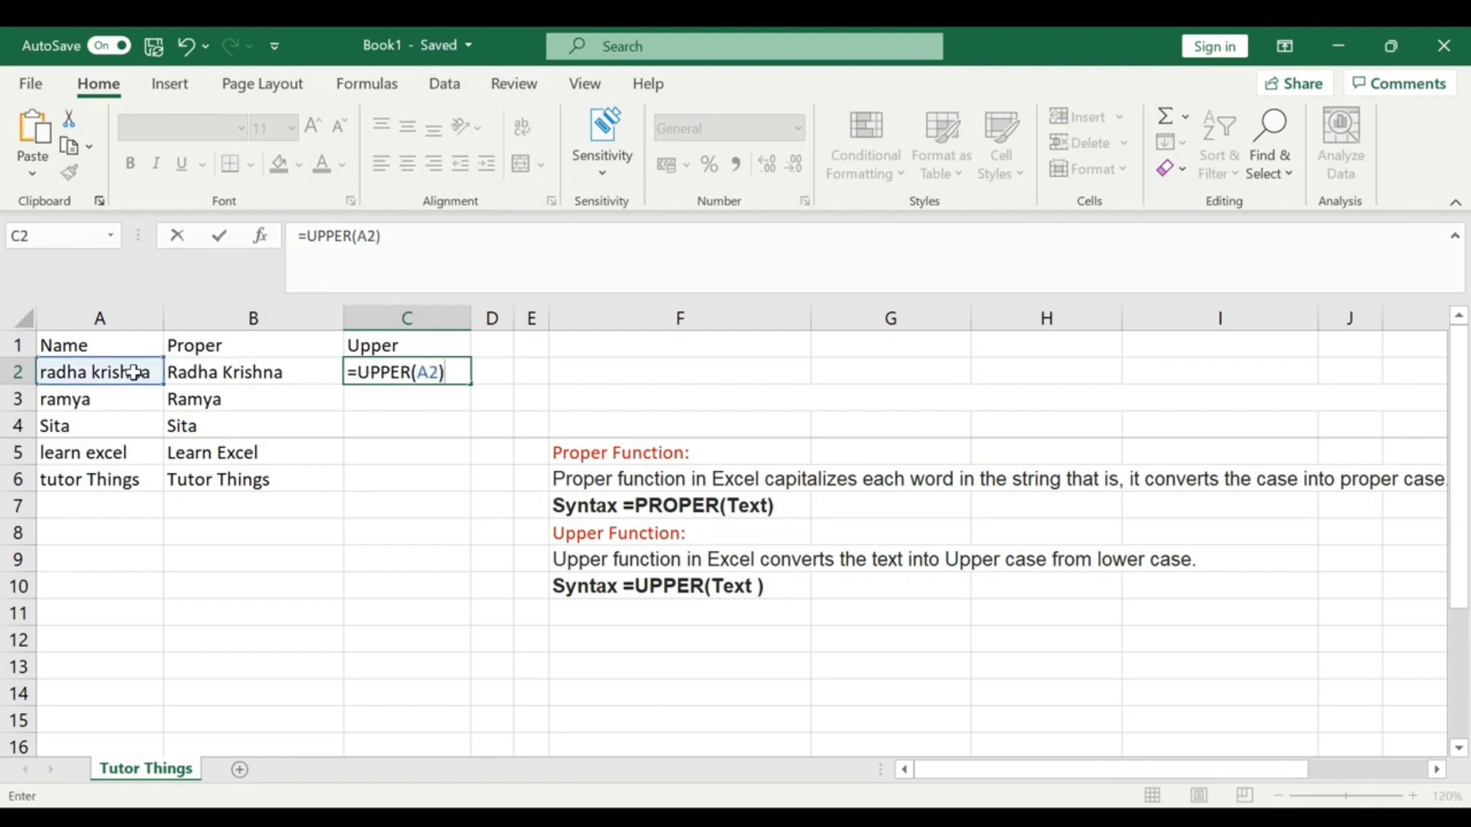
key("Return")
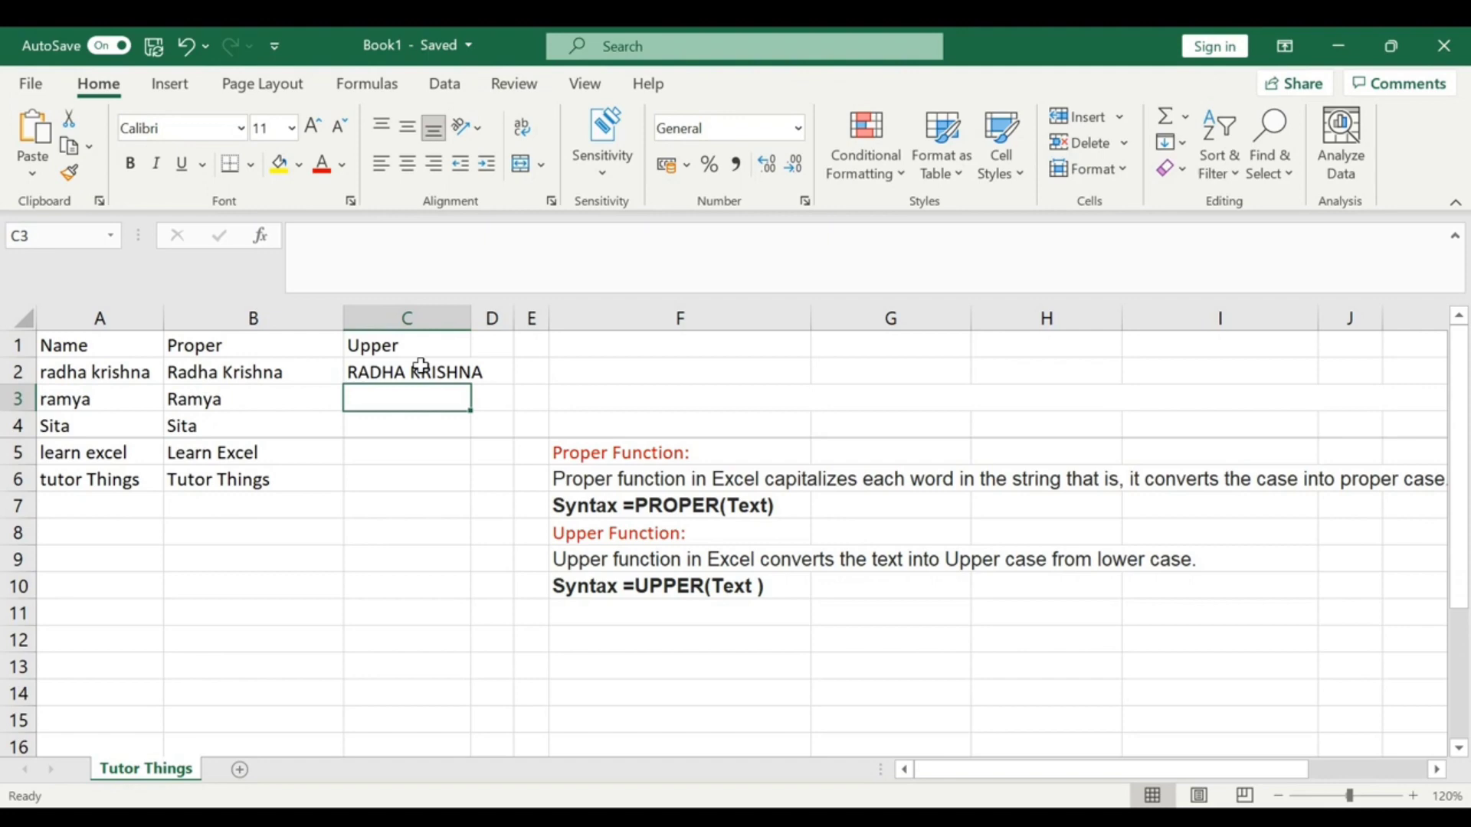
Compare the Proper and Upper results in row 2 and fill the UPPER formula from C2 down through C6
left_click(301, 367)
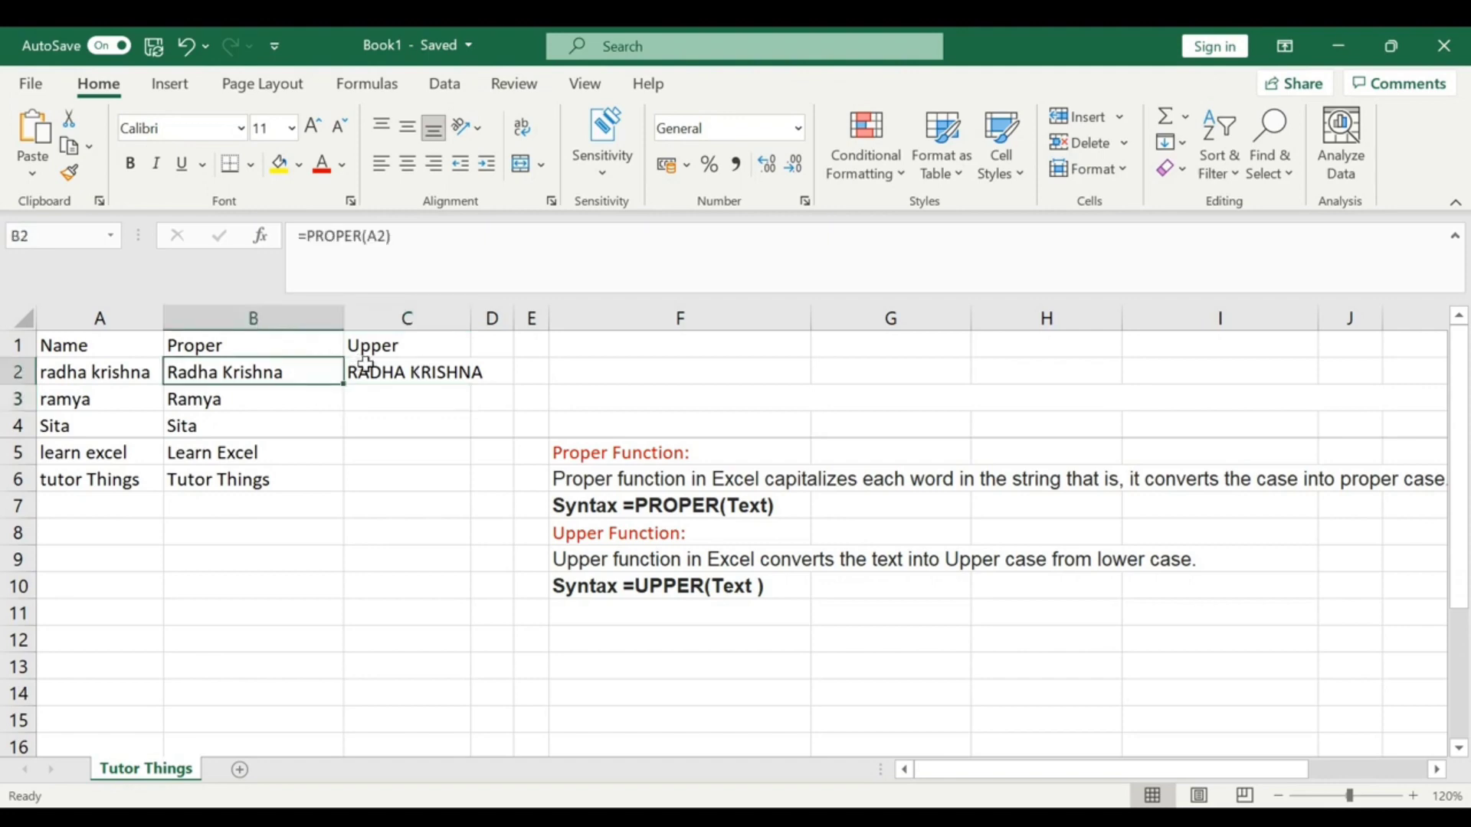
left_click(389, 376)
left_click(265, 376)
left_click(427, 376)
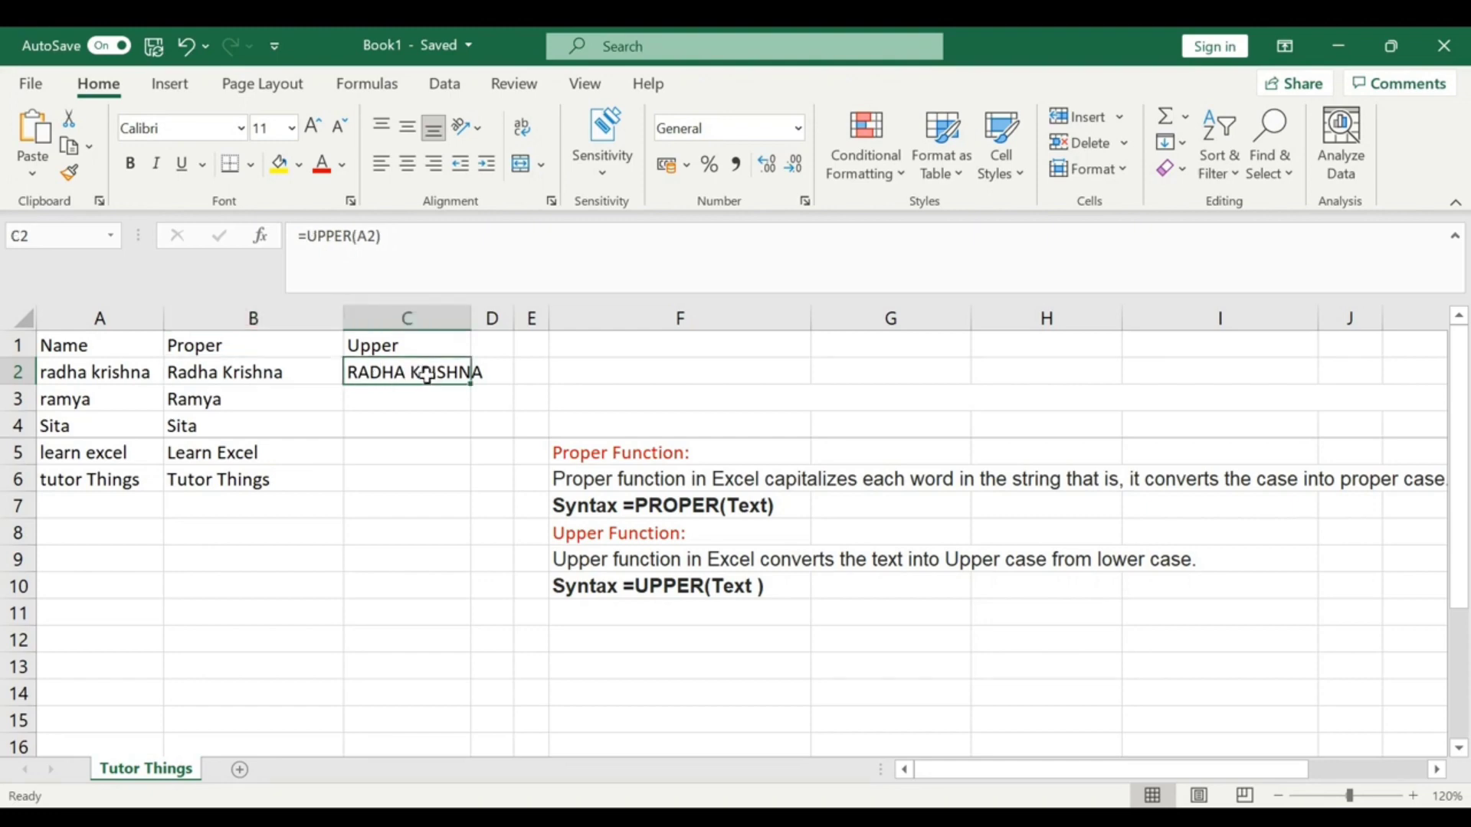
left_click(420, 401)
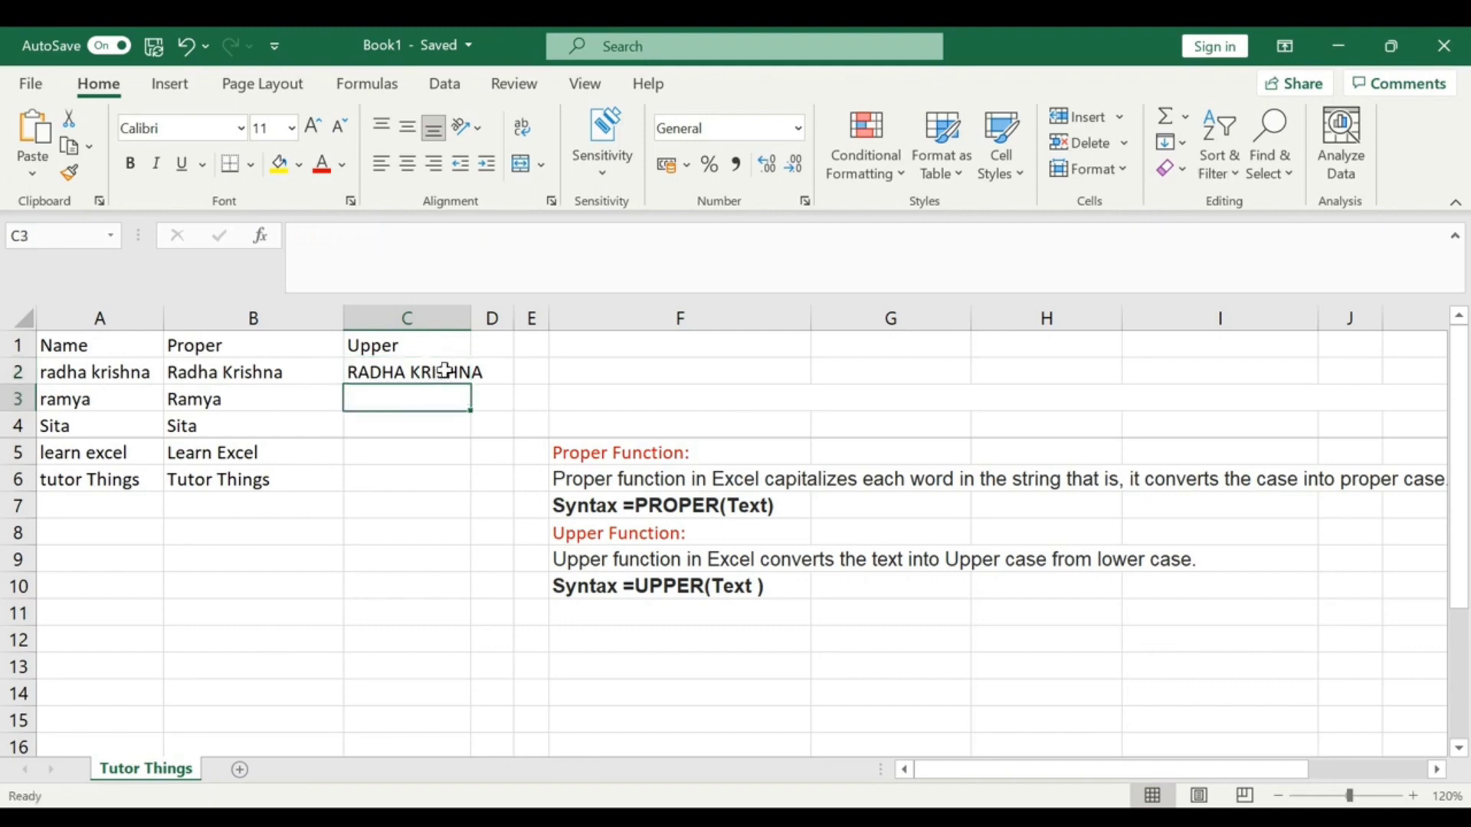
left_click(445, 373)
left_click_drag(472, 386, 473, 485)
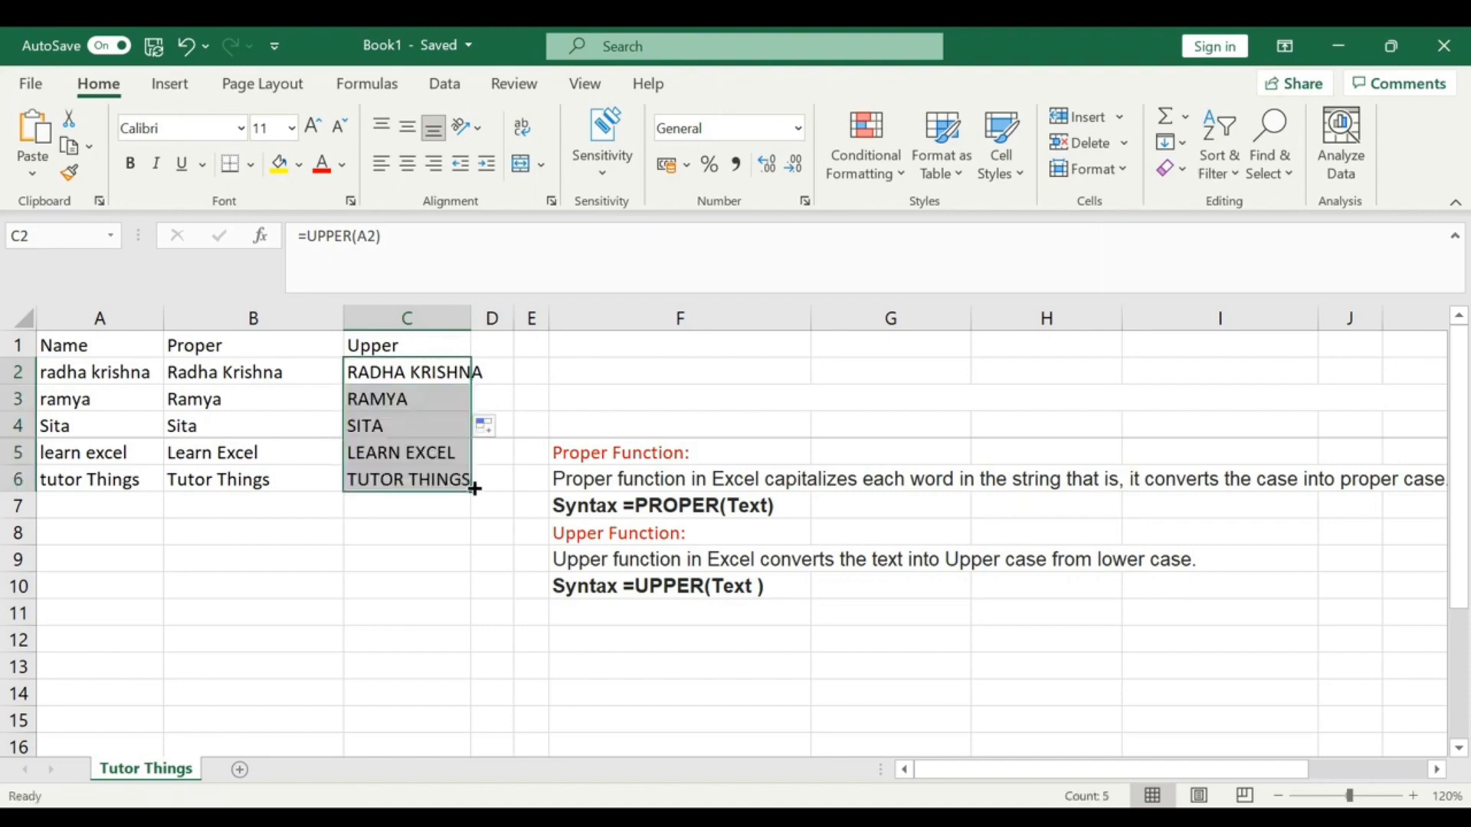
left_click(507, 504)
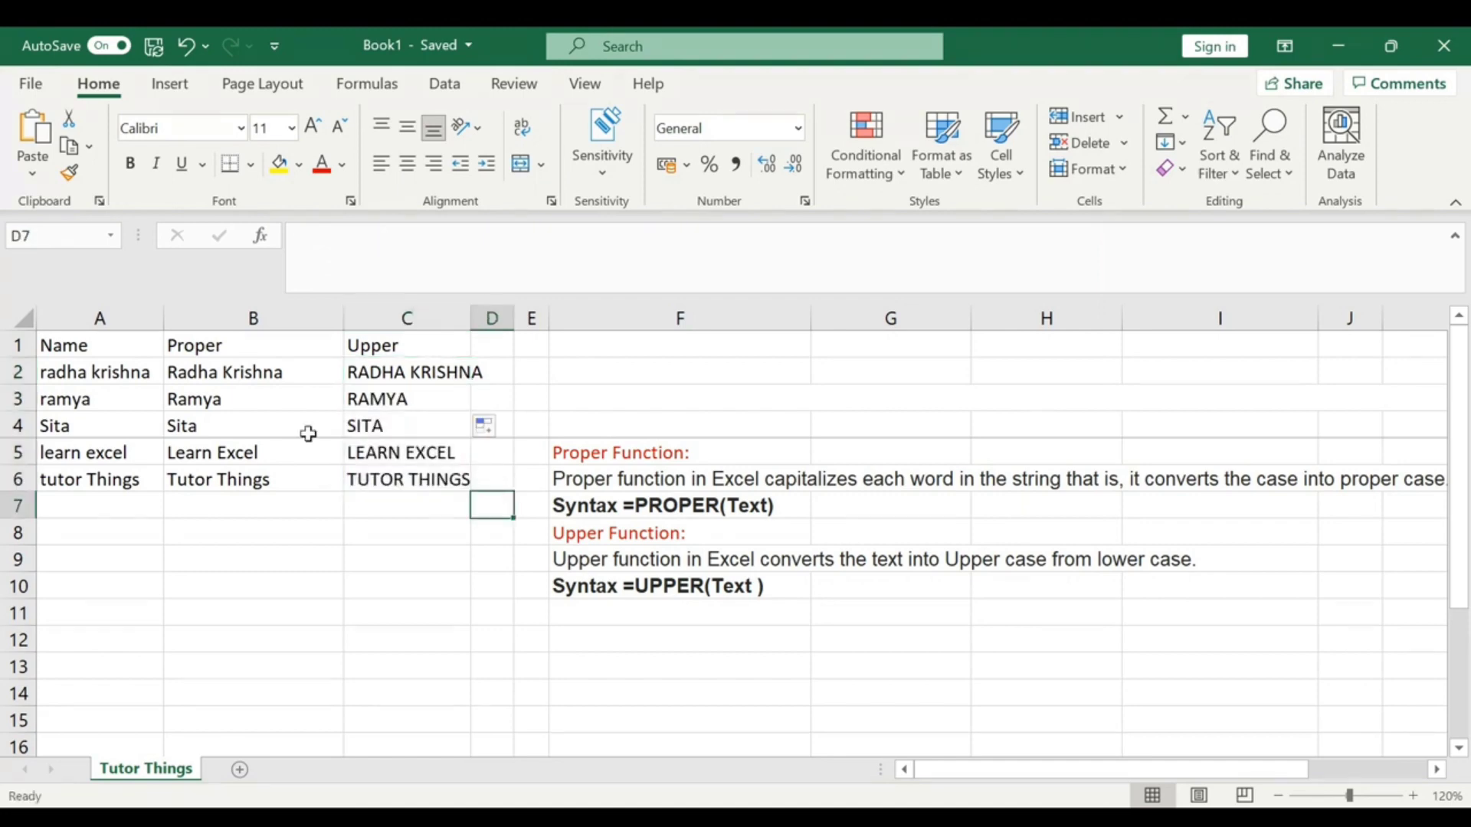
Check the UPPER results in C3:C6 against the original entries in column A
left_click(126, 407)
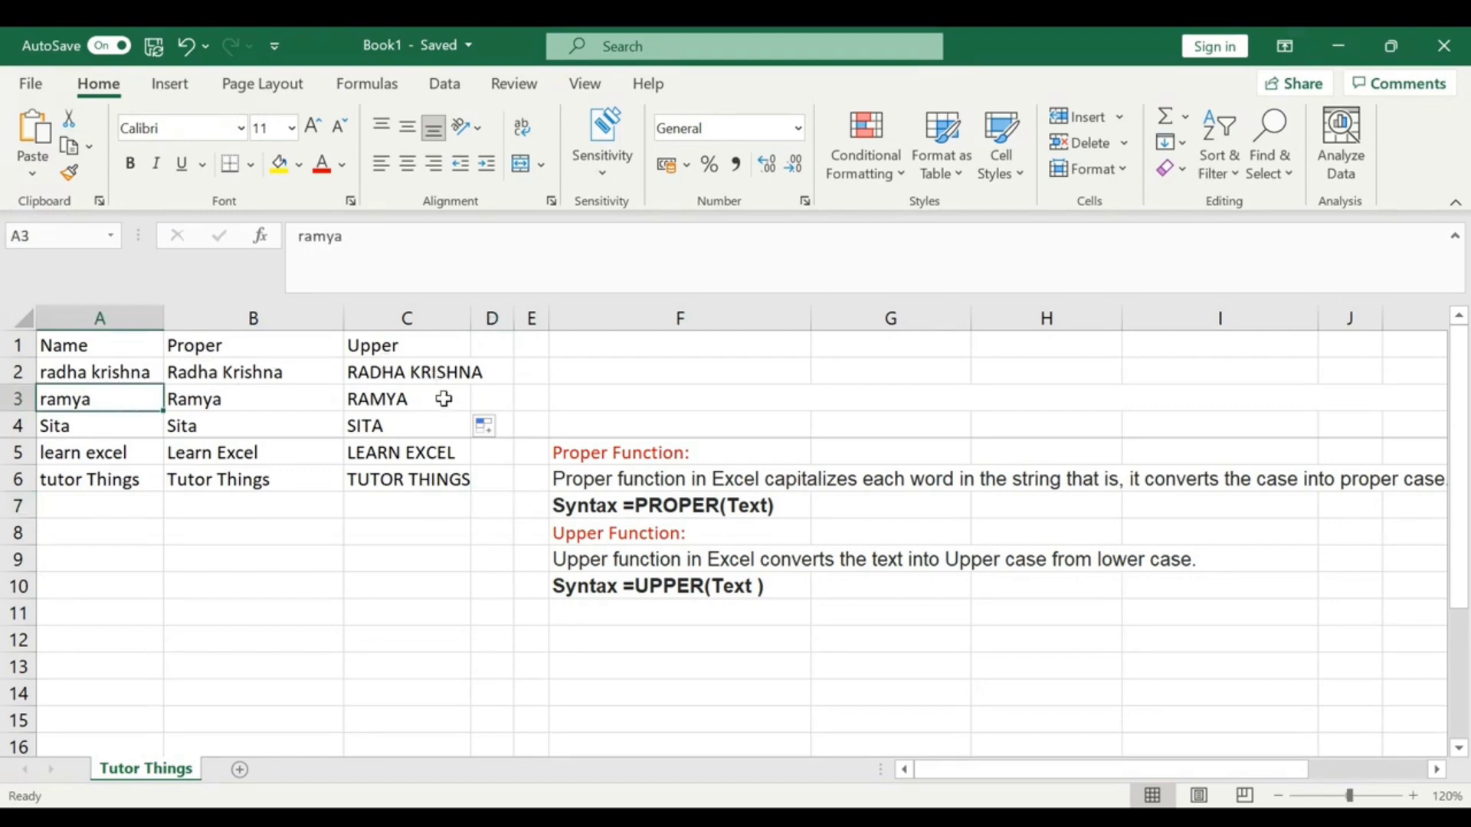
left_click(445, 399)
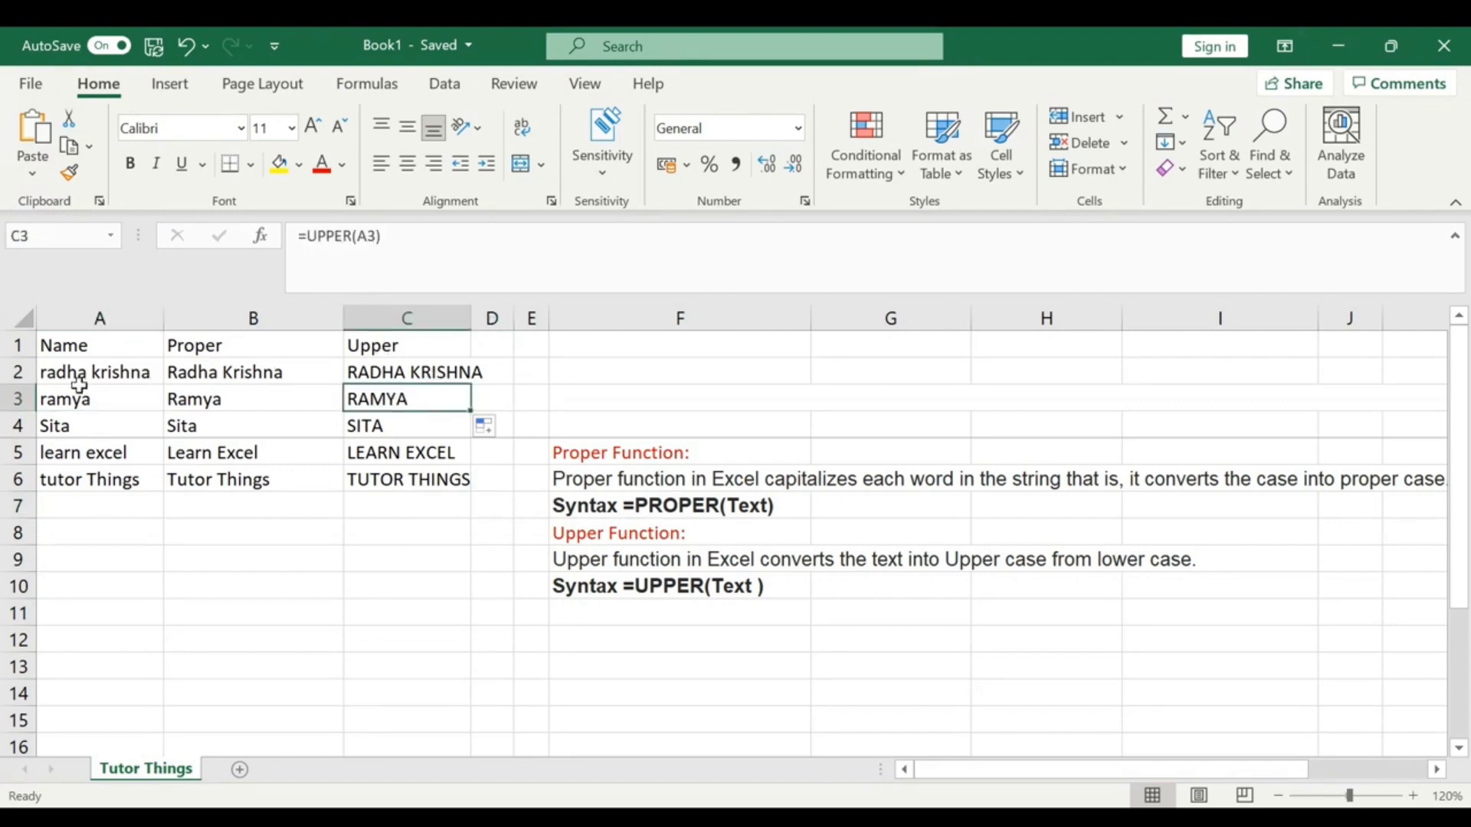
left_click(431, 425)
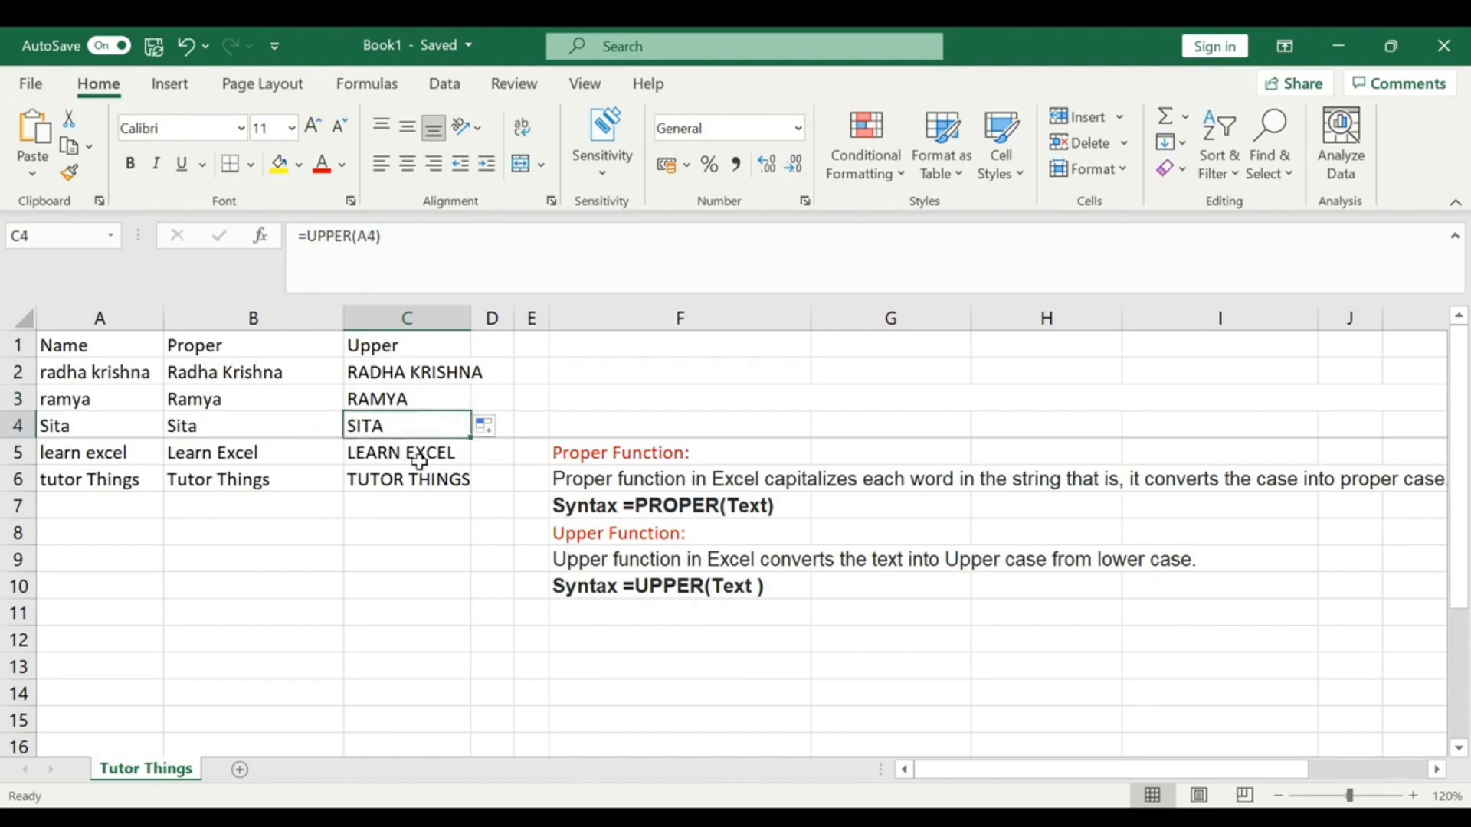
left_click(422, 460)
left_click(420, 483)
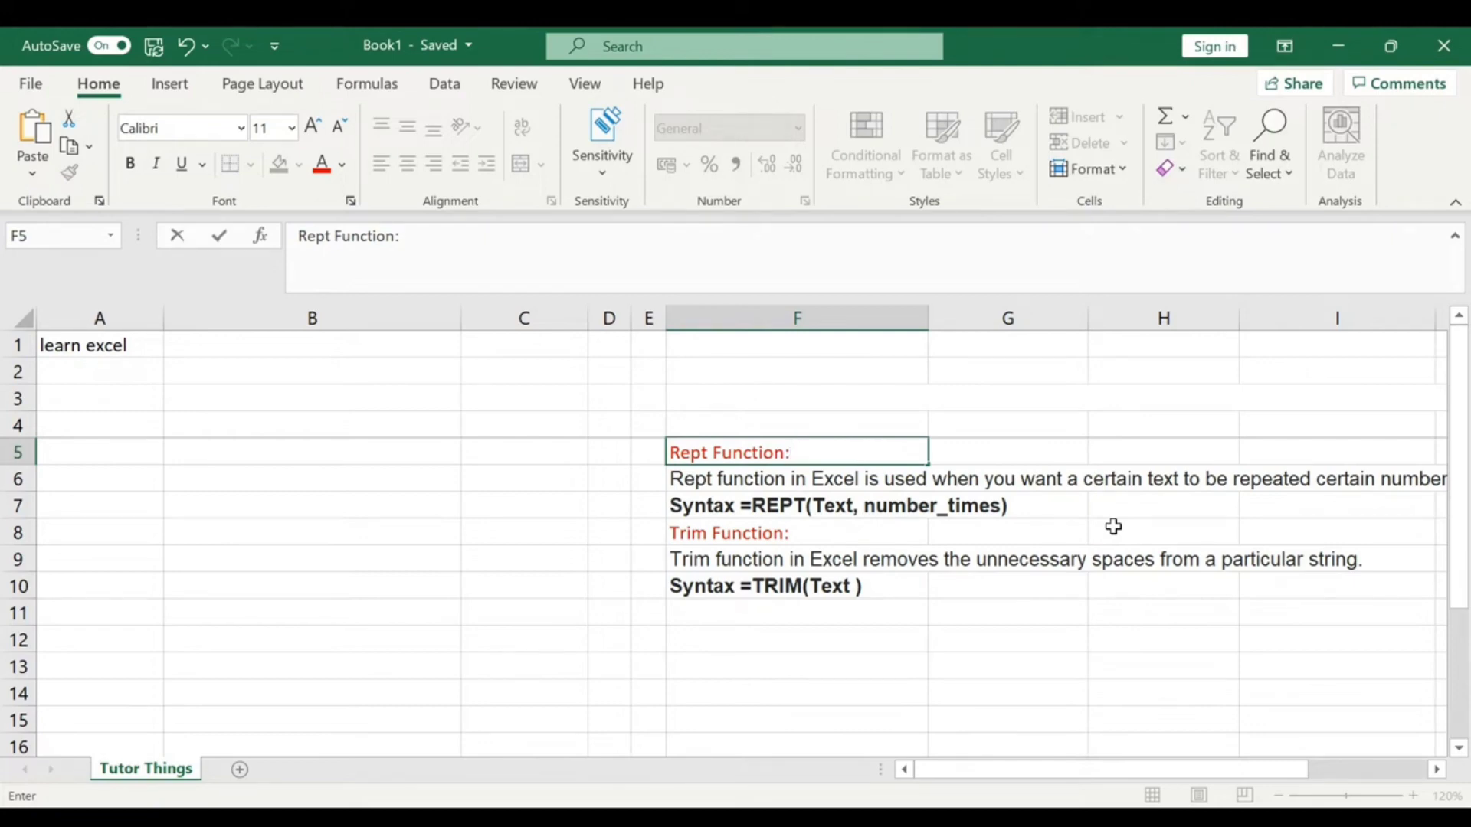
Enter =REPT(A1,2) in B1 to repeat the text of A1 twice
left_click(944, 508)
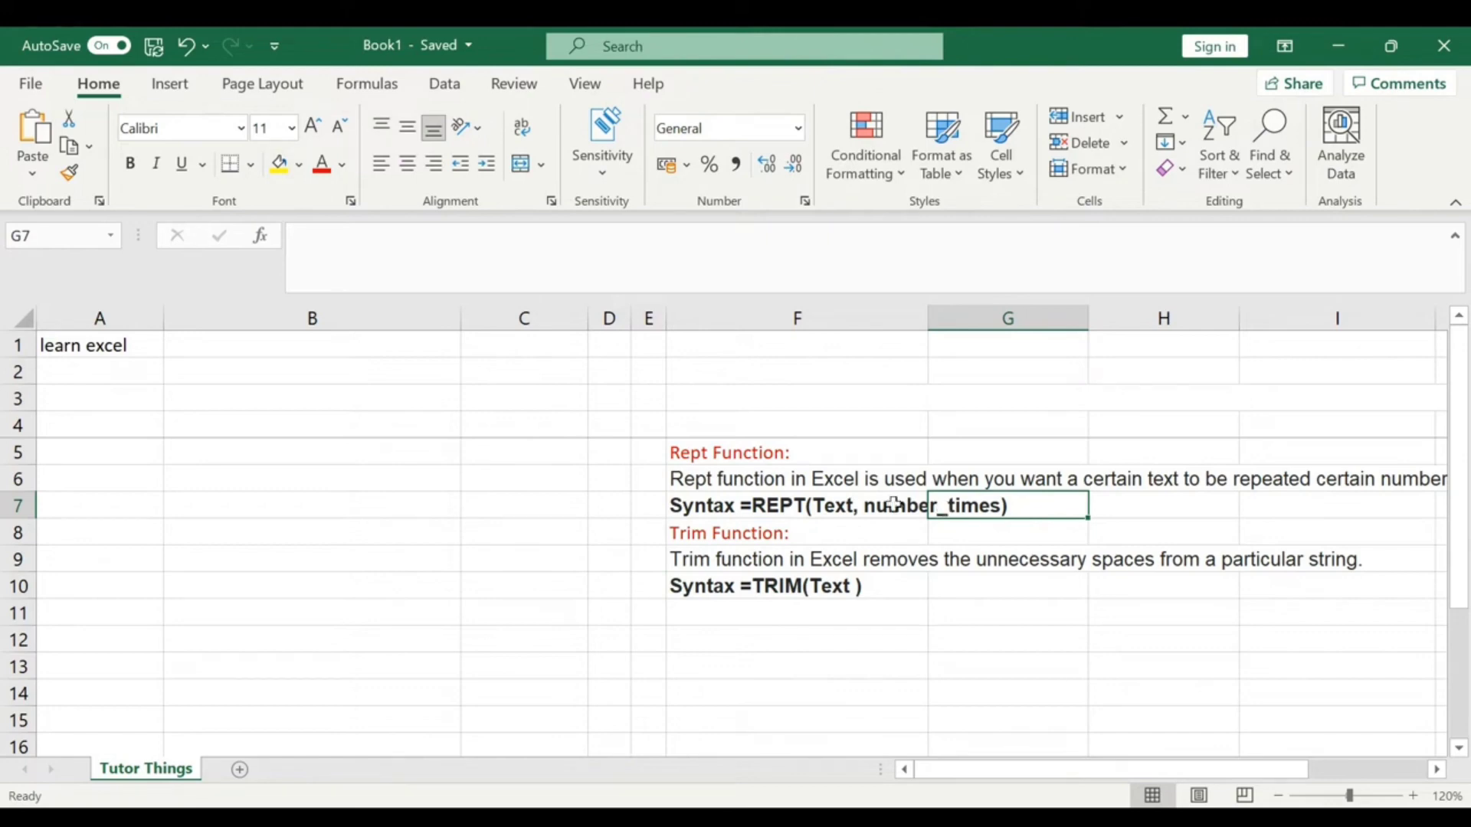
left_click(235, 347)
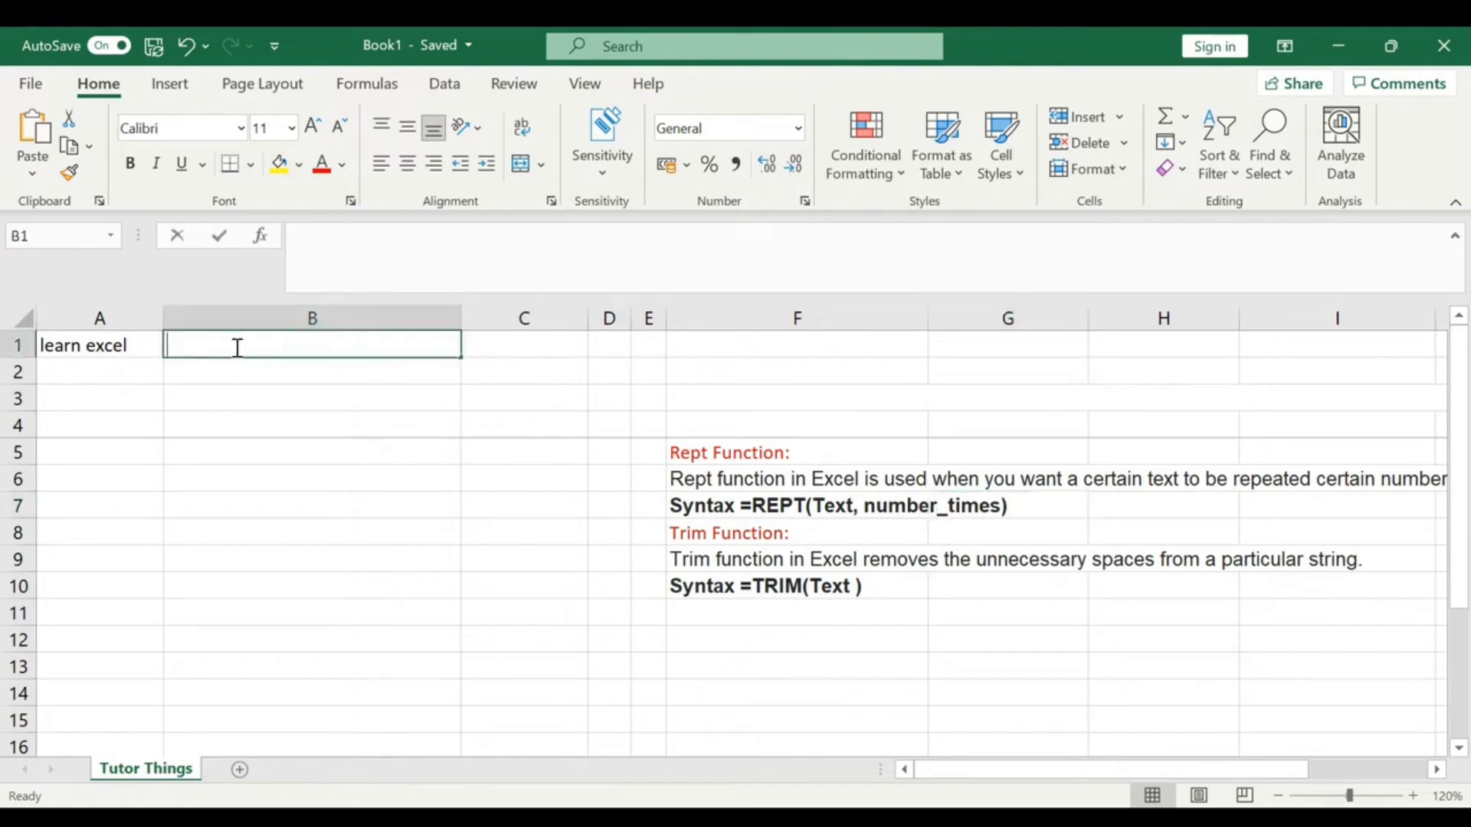
type("=")
left_click(79, 346)
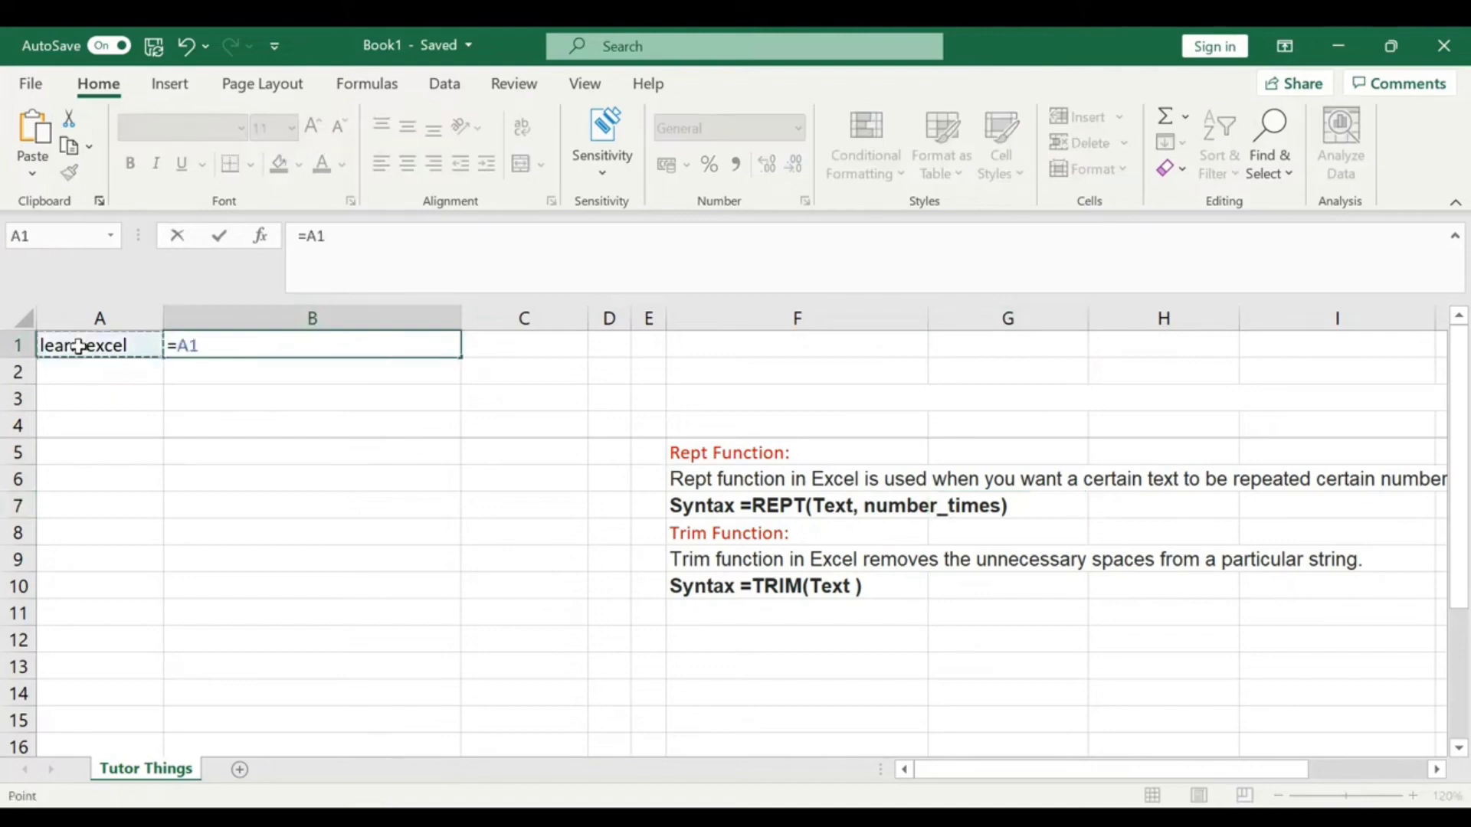
key("BackSpace")
key("BackSpace")
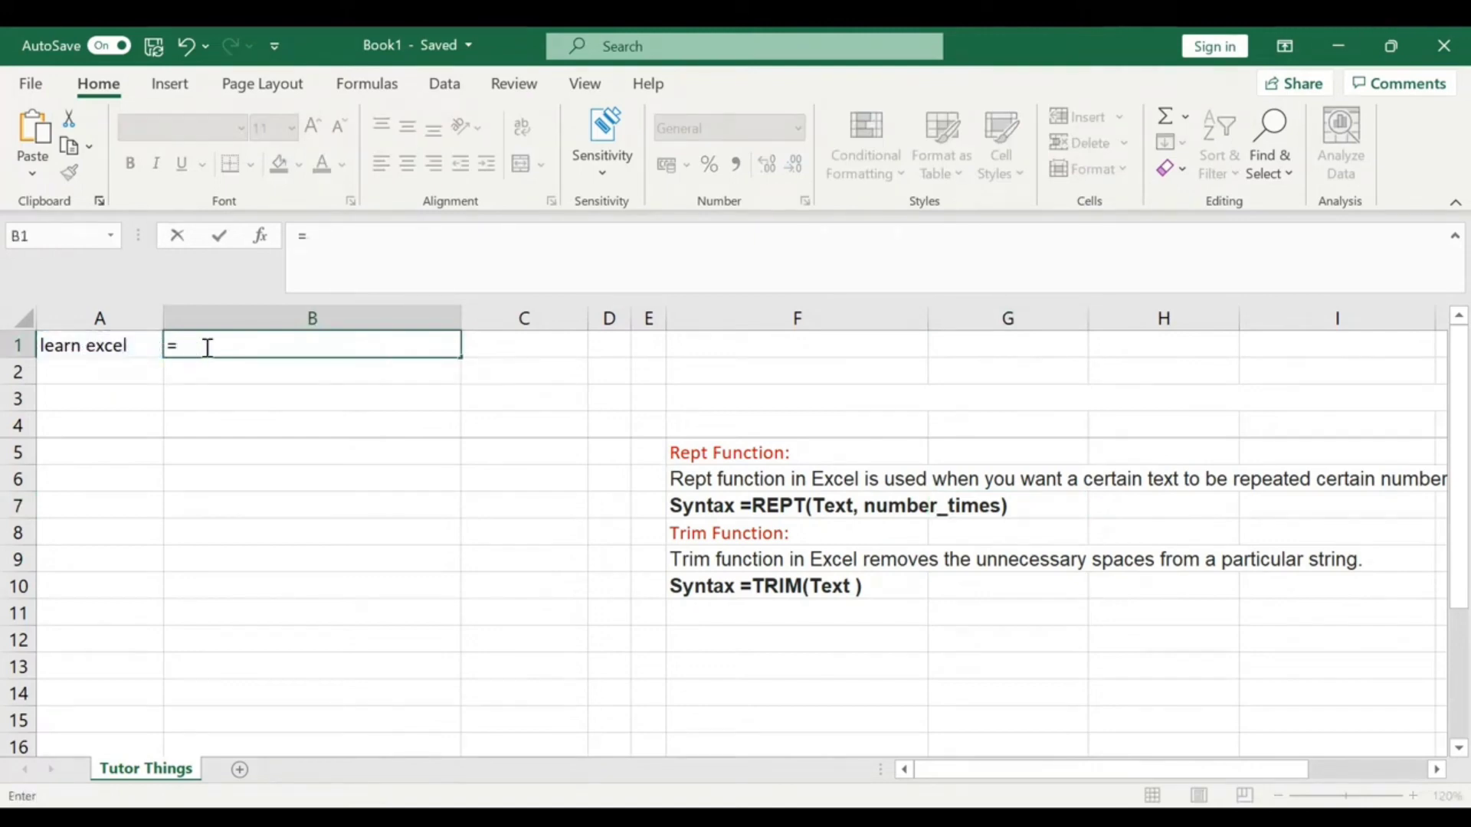
type("REPT(")
left_click(135, 349)
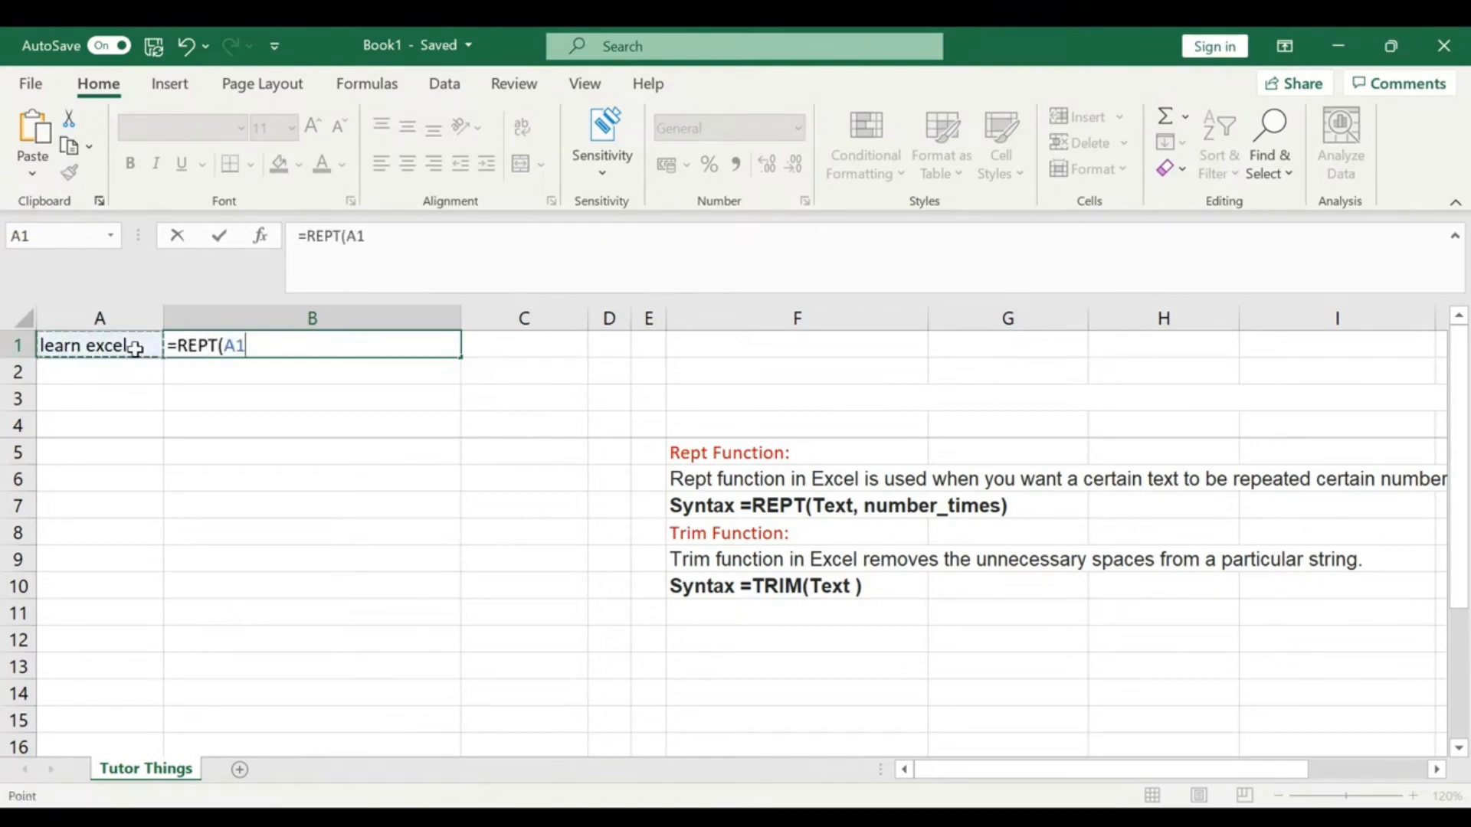
type(",2")
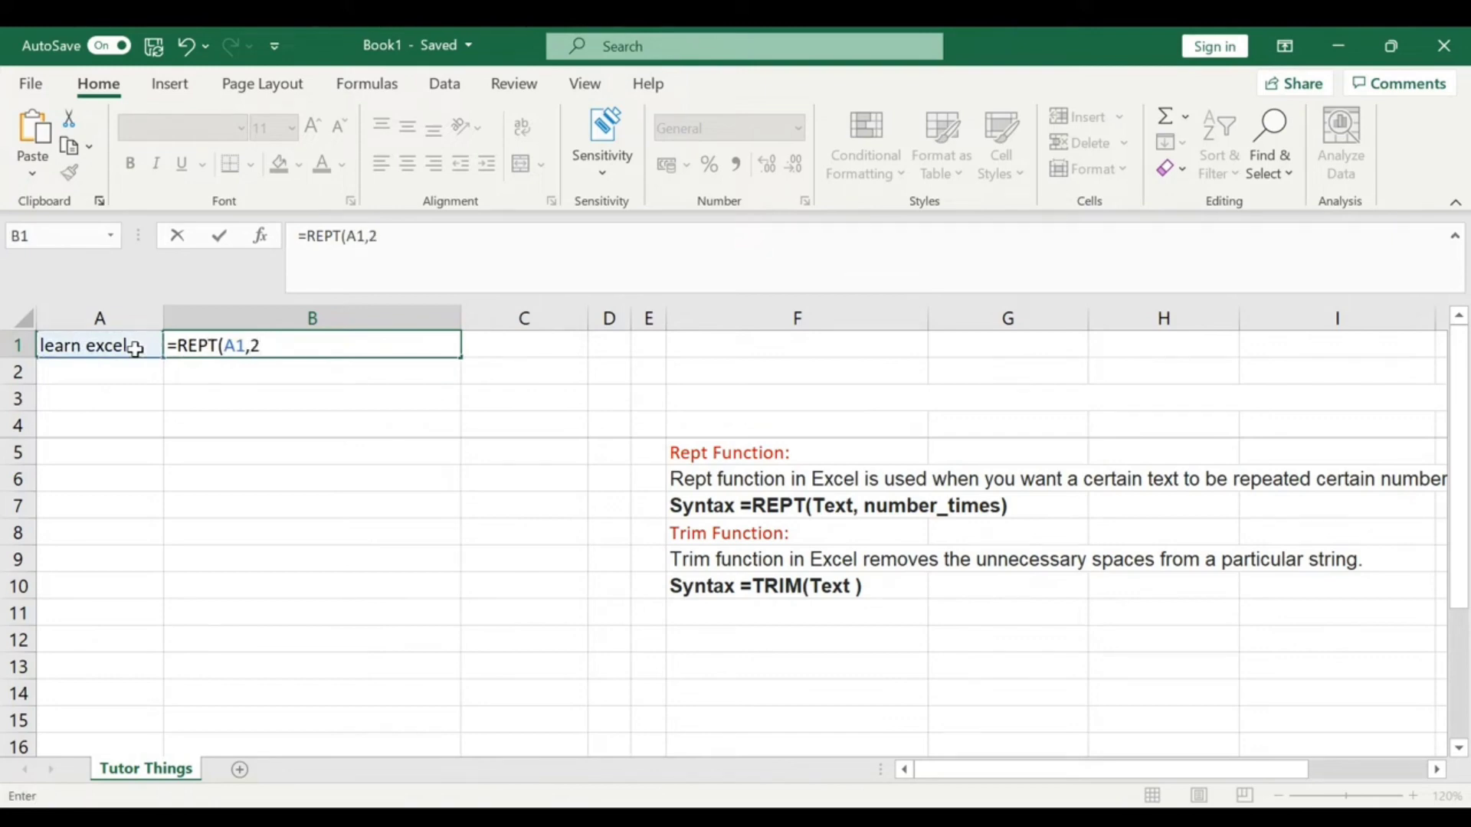
type(")")
key("Return")
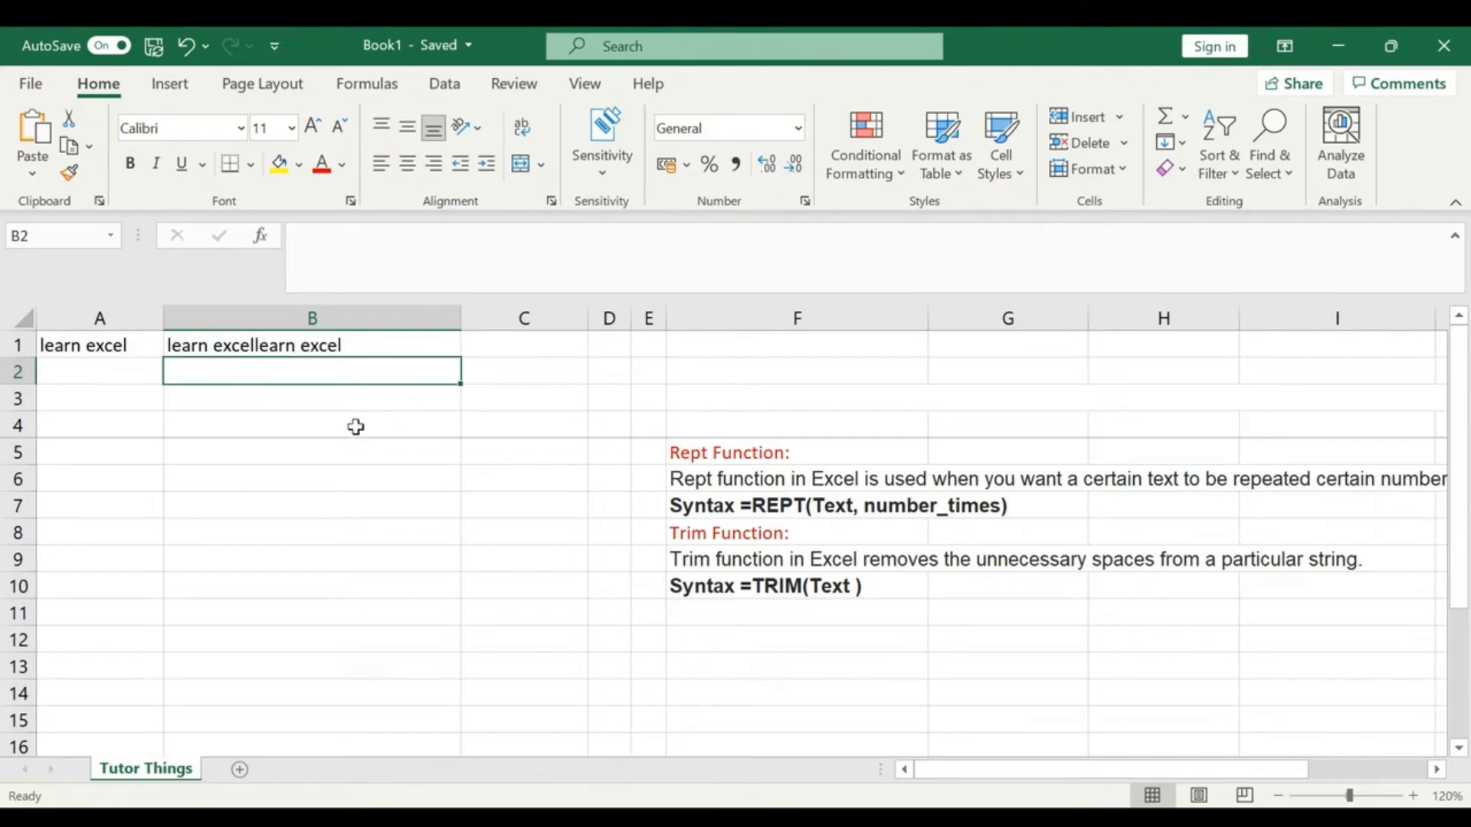
left_click(121, 432)
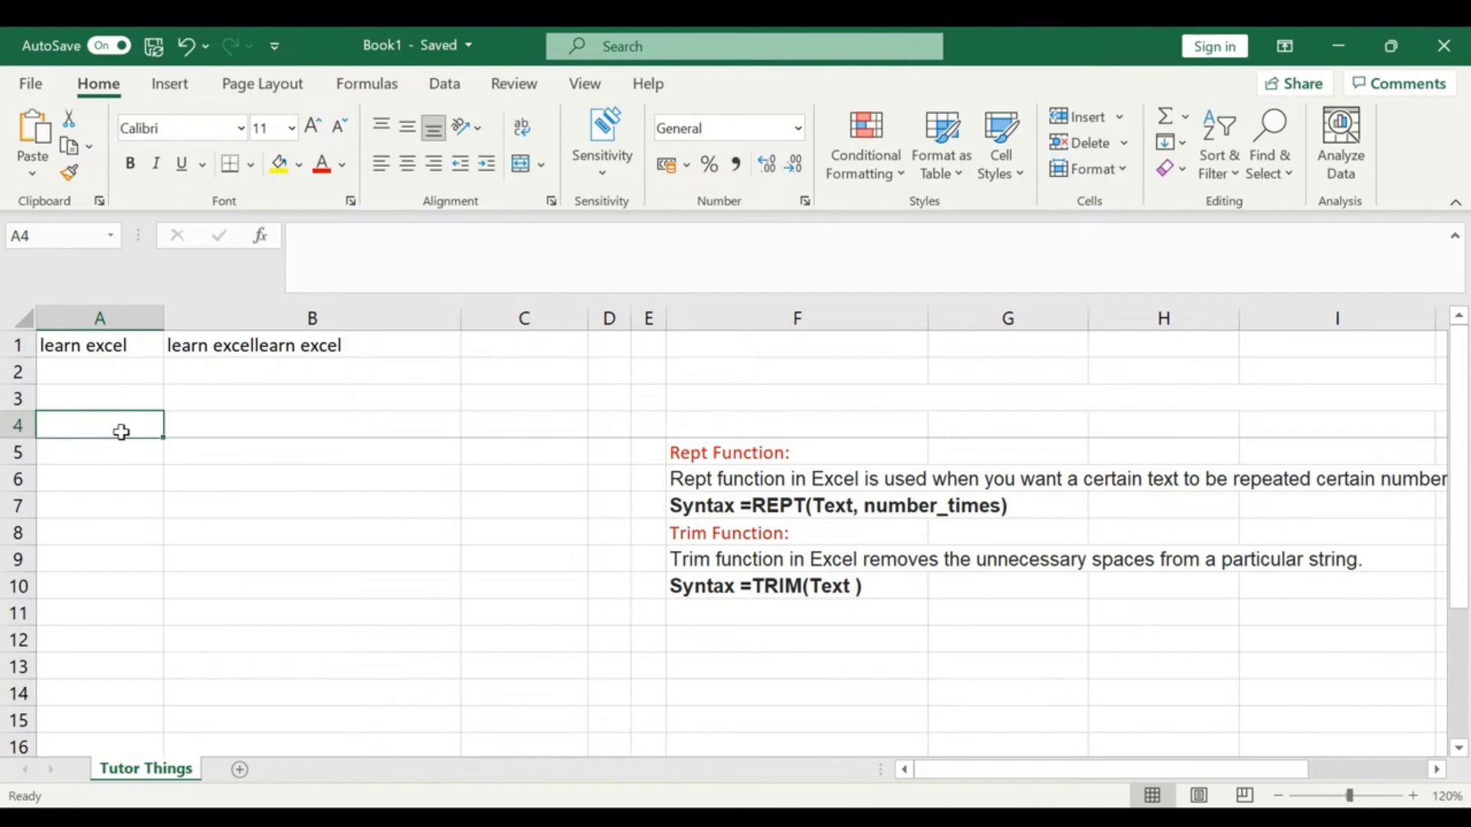
Enter a four-letter first name with spaces between its capital letters in A4 and the formula =TRIM(A4) in B4
type("S I")
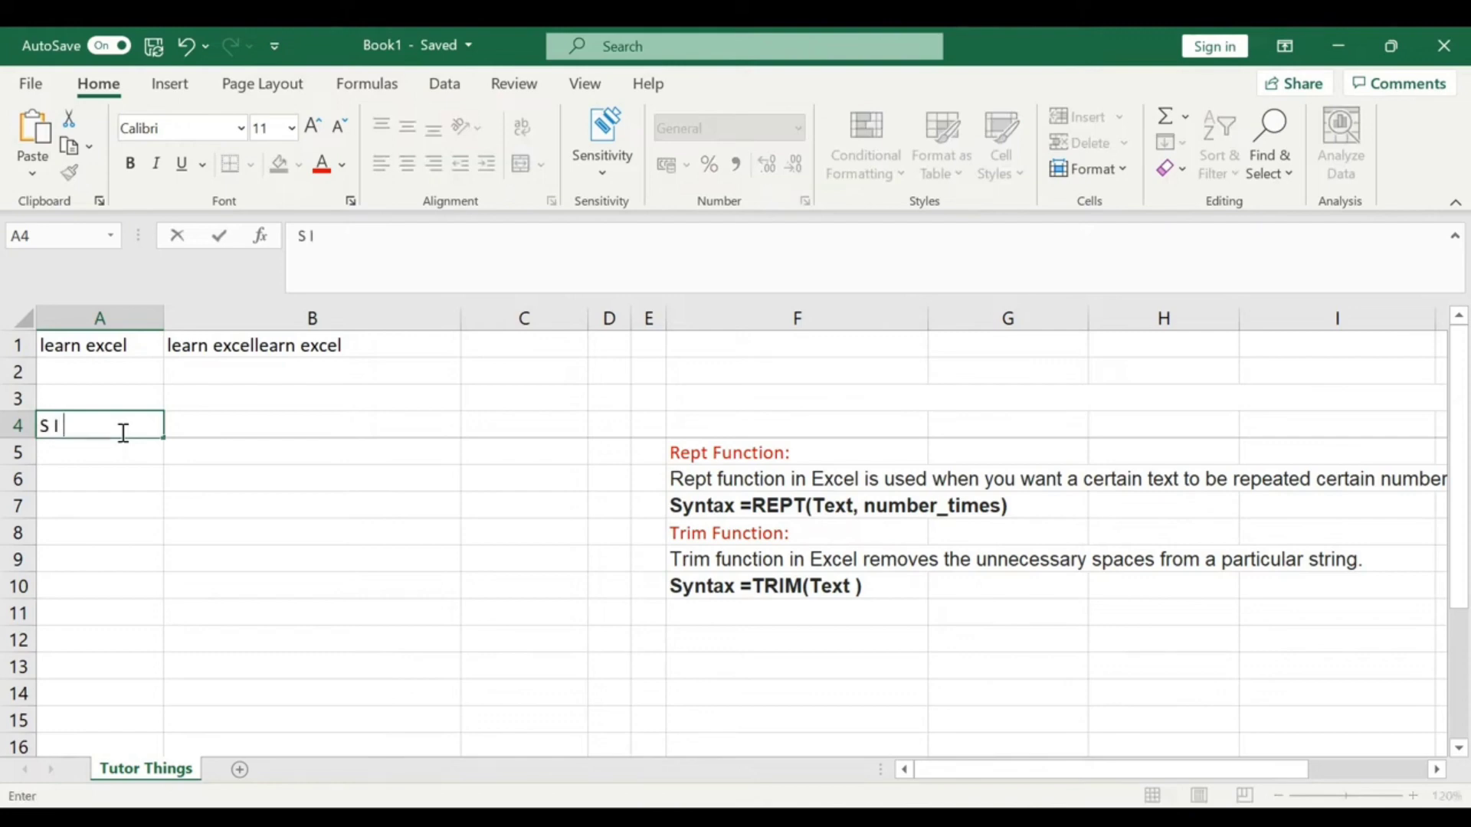
type(" T A")
left_click(217, 427)
type("-")
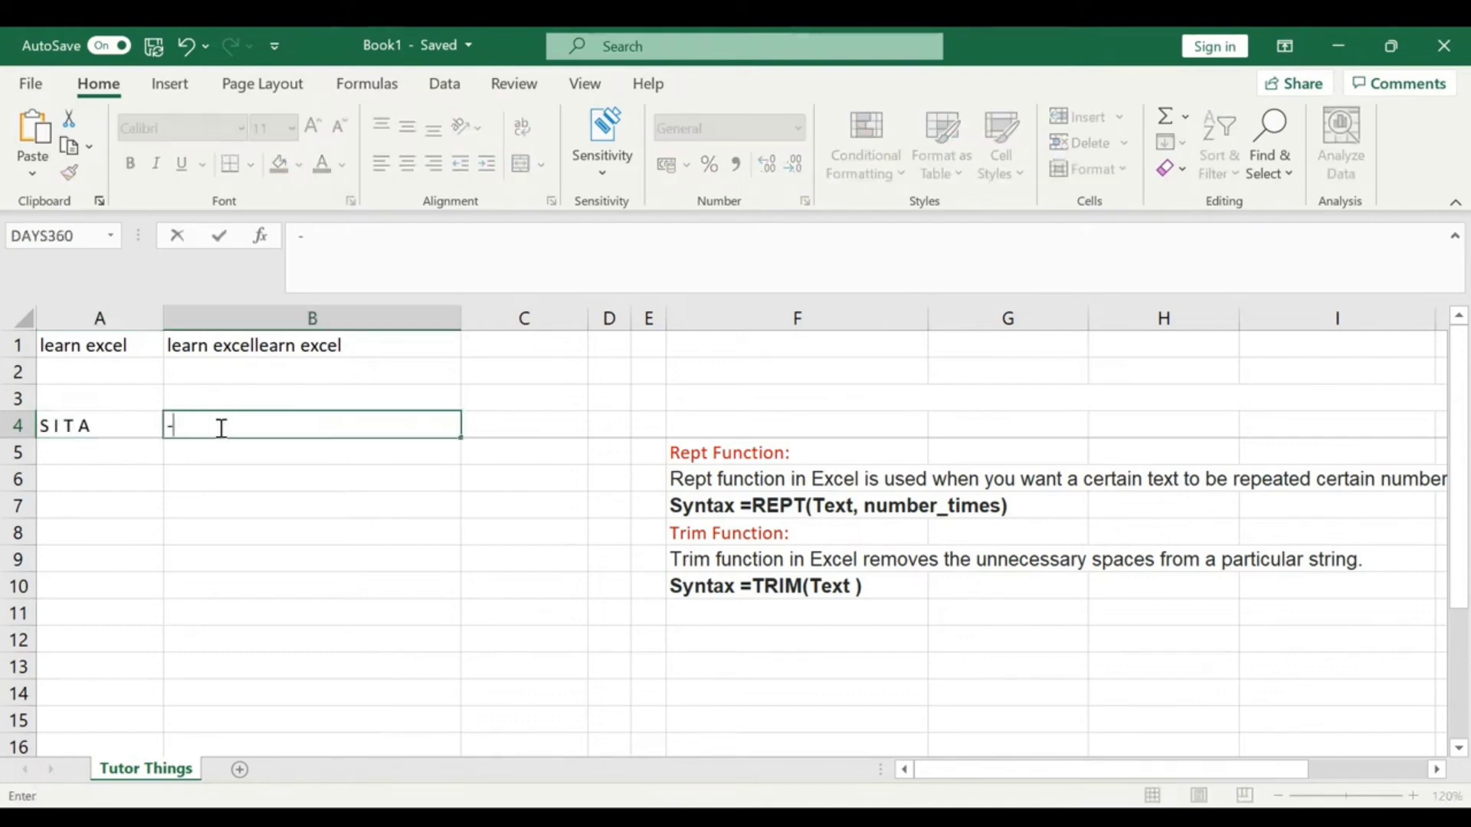
key("Escape")
type("=TRIM(")
left_click(102, 432)
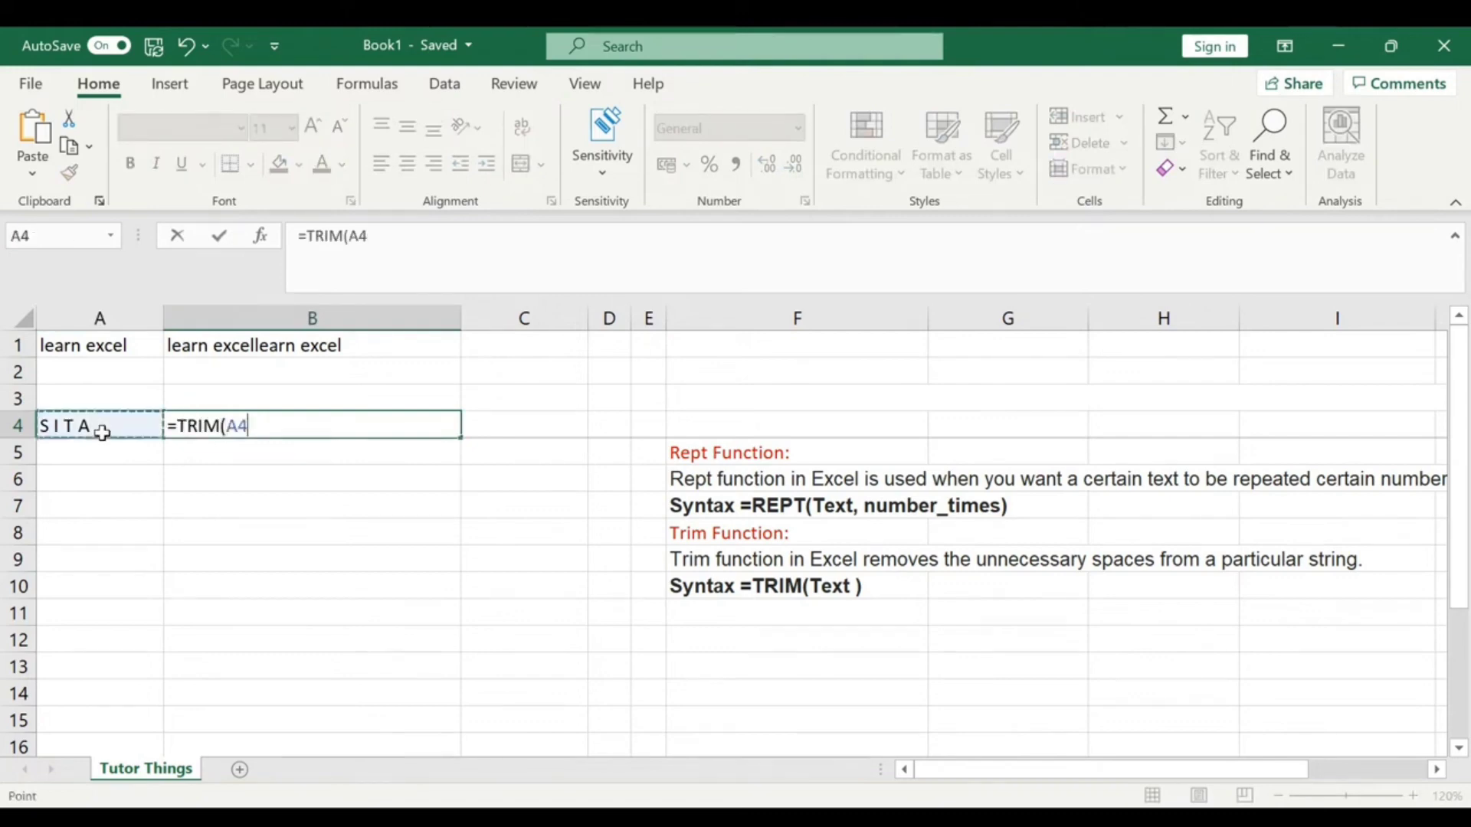
type(")")
key("Return")
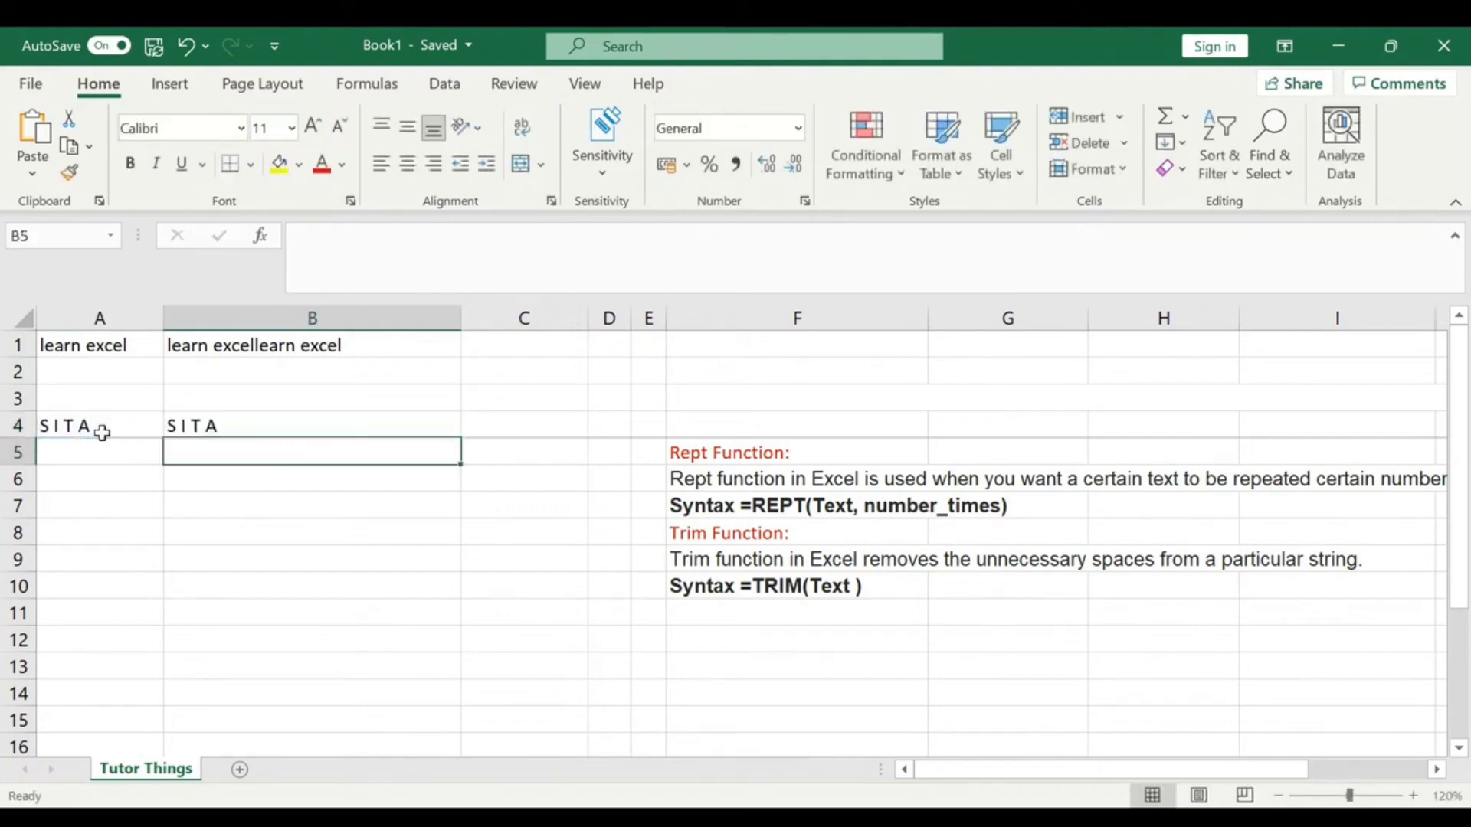
left_click(201, 426)
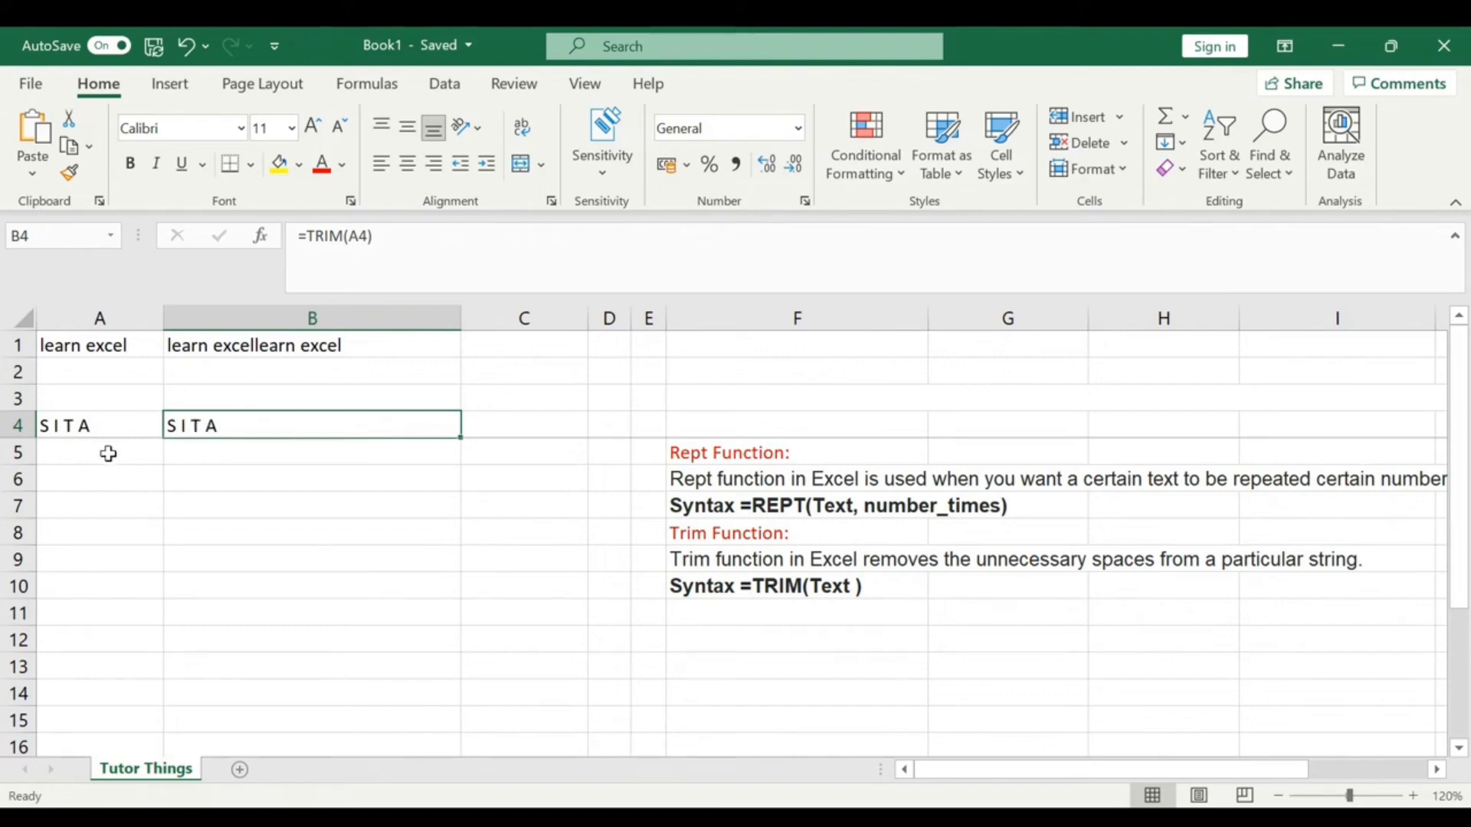
Enter LEARN EXCEL with several extra spaces between the words in A5 and the formula =TRIM(A5) in B6
left_click(108, 454)
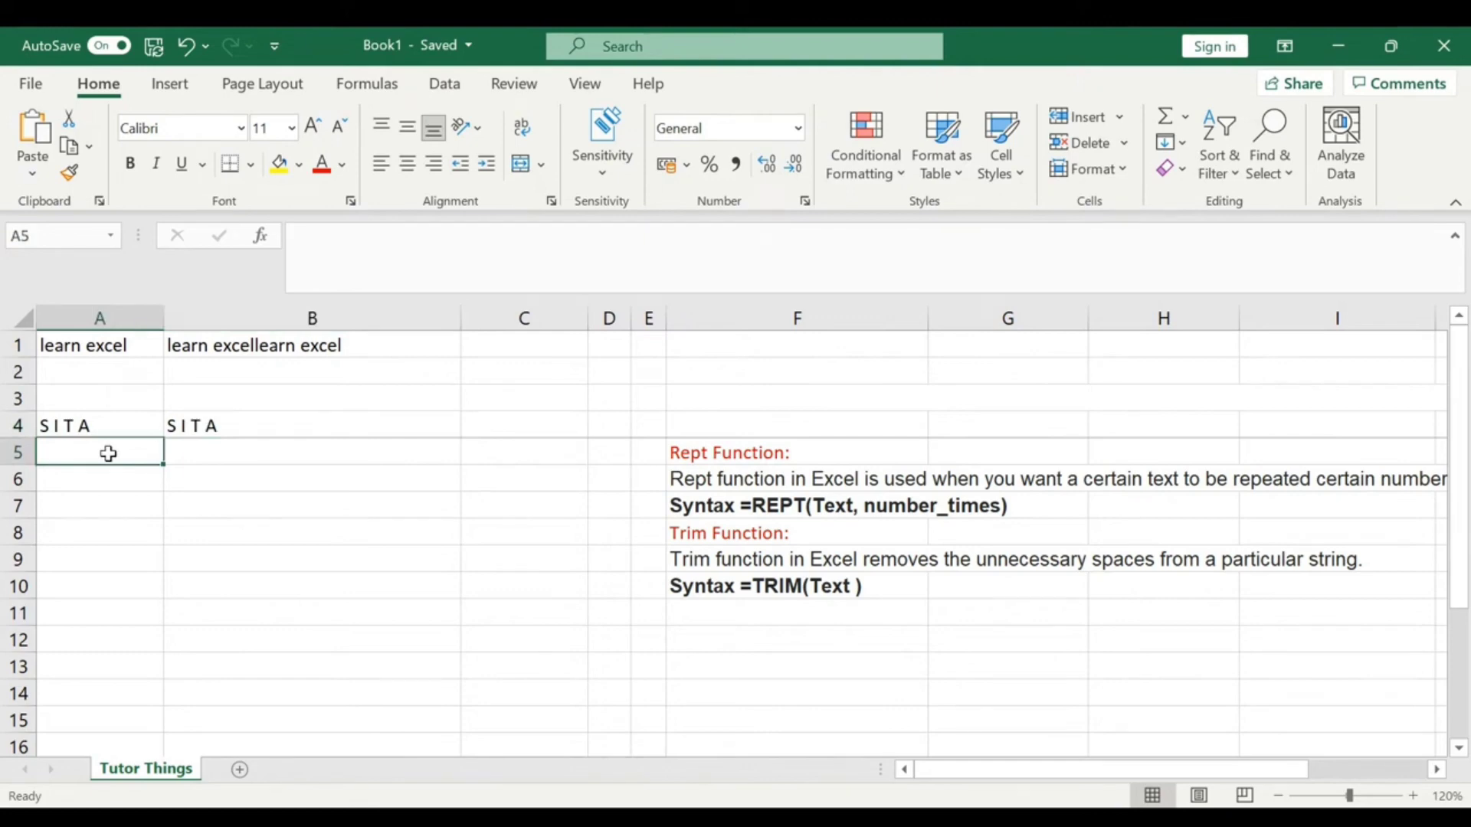
type("LEARN ")
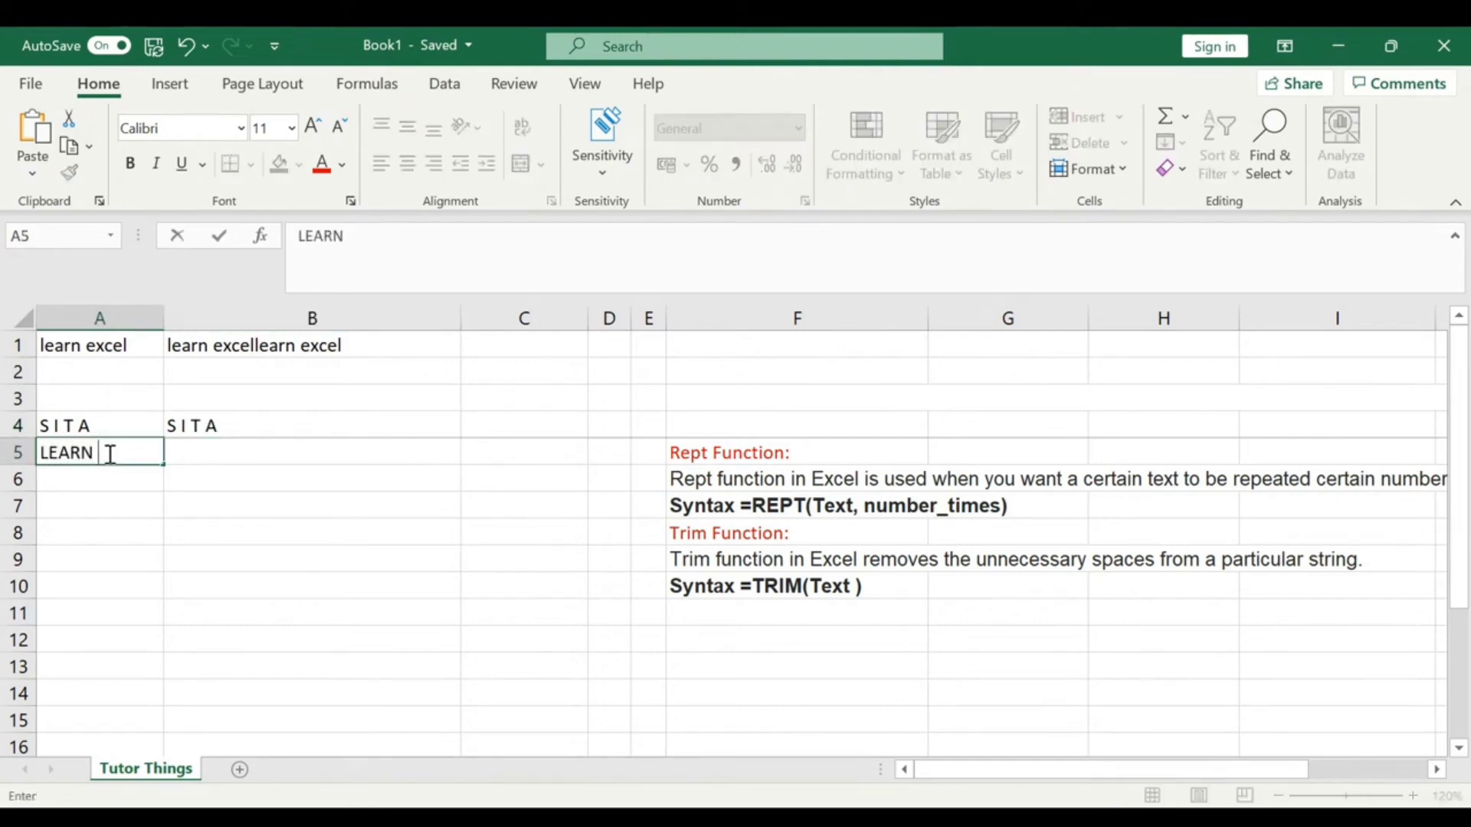
type("  EXCEL")
left_click(188, 479)
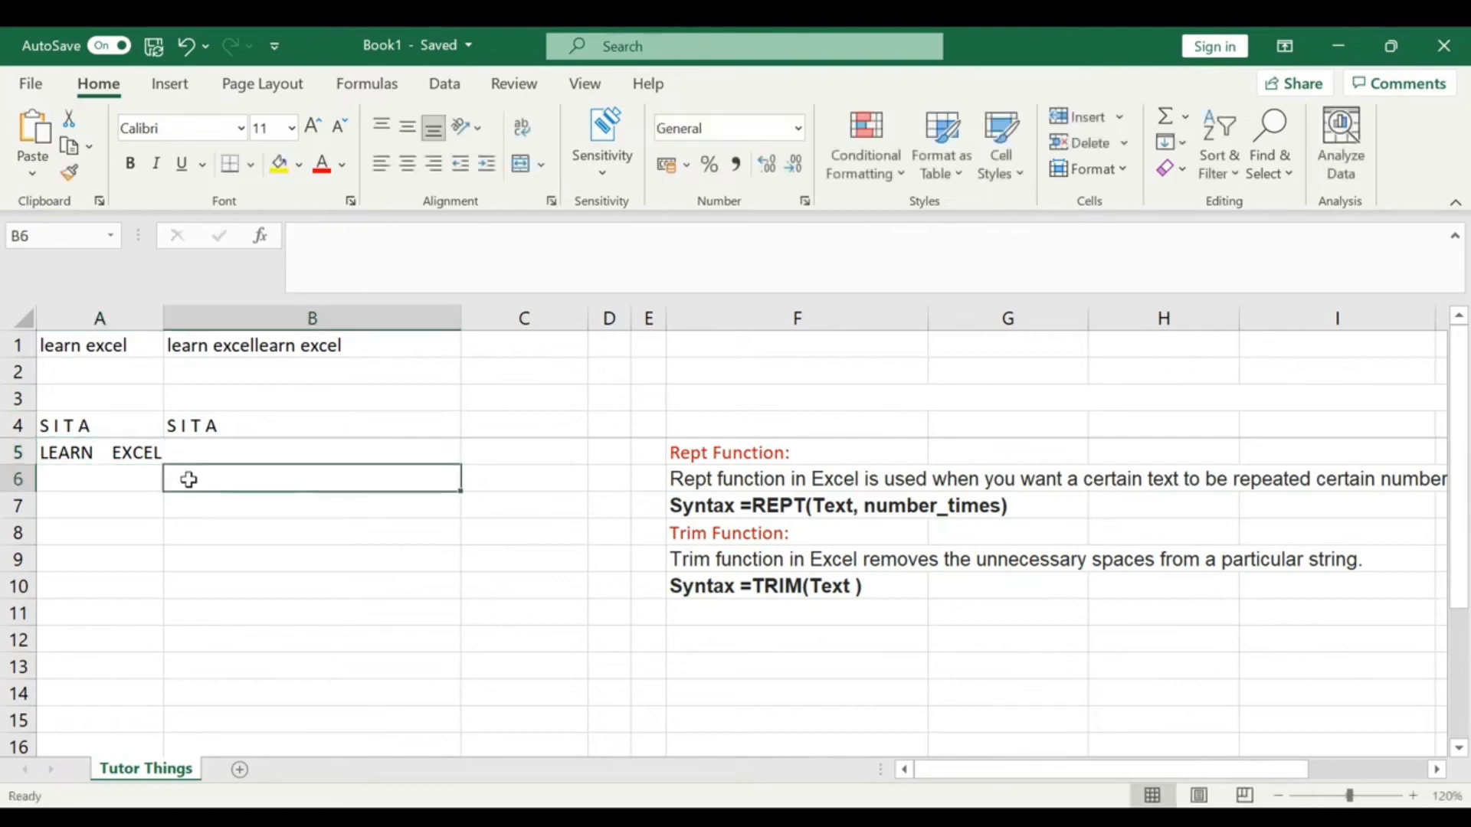
type("=")
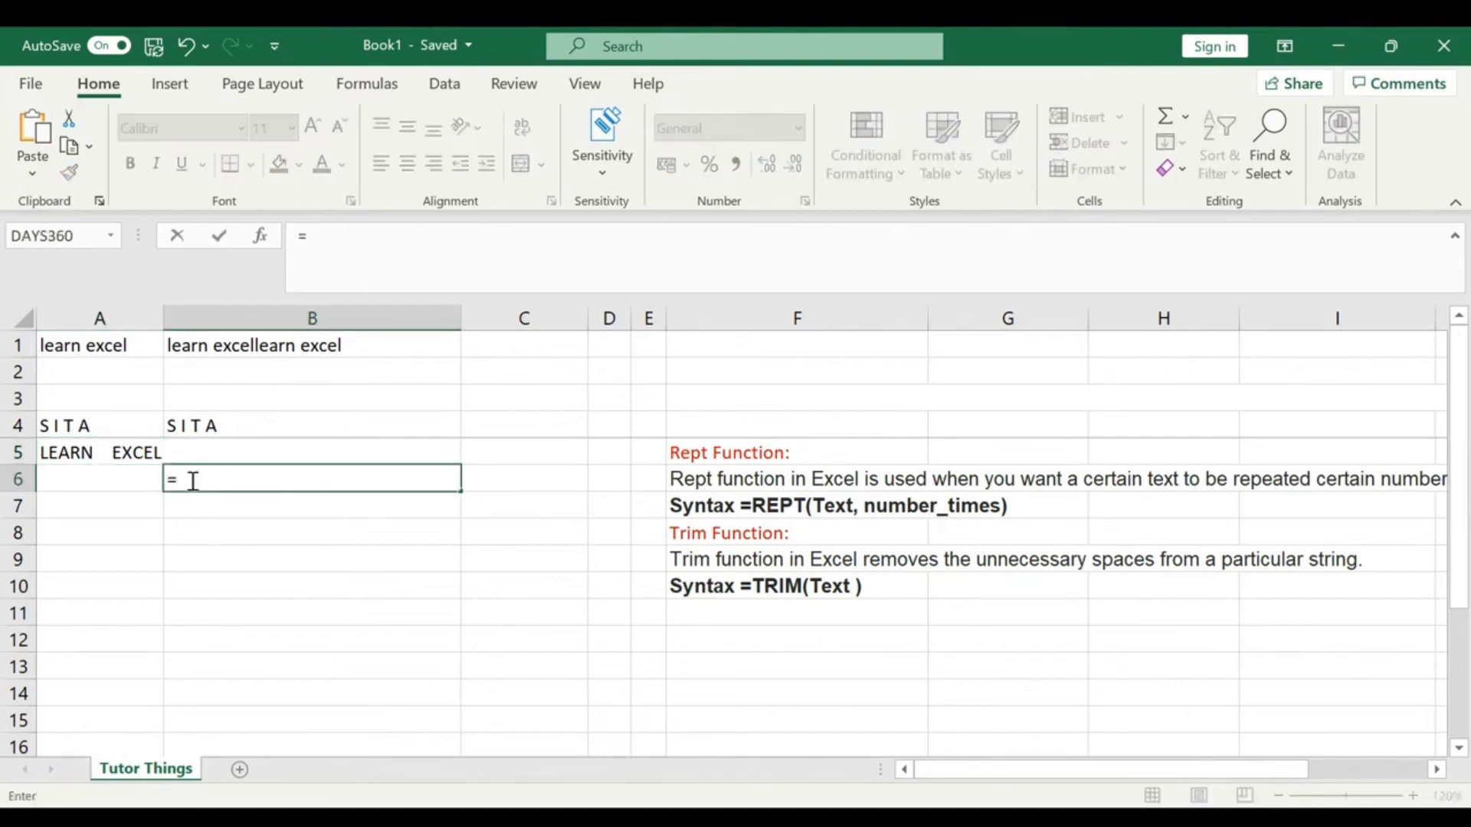
type("TRIM(")
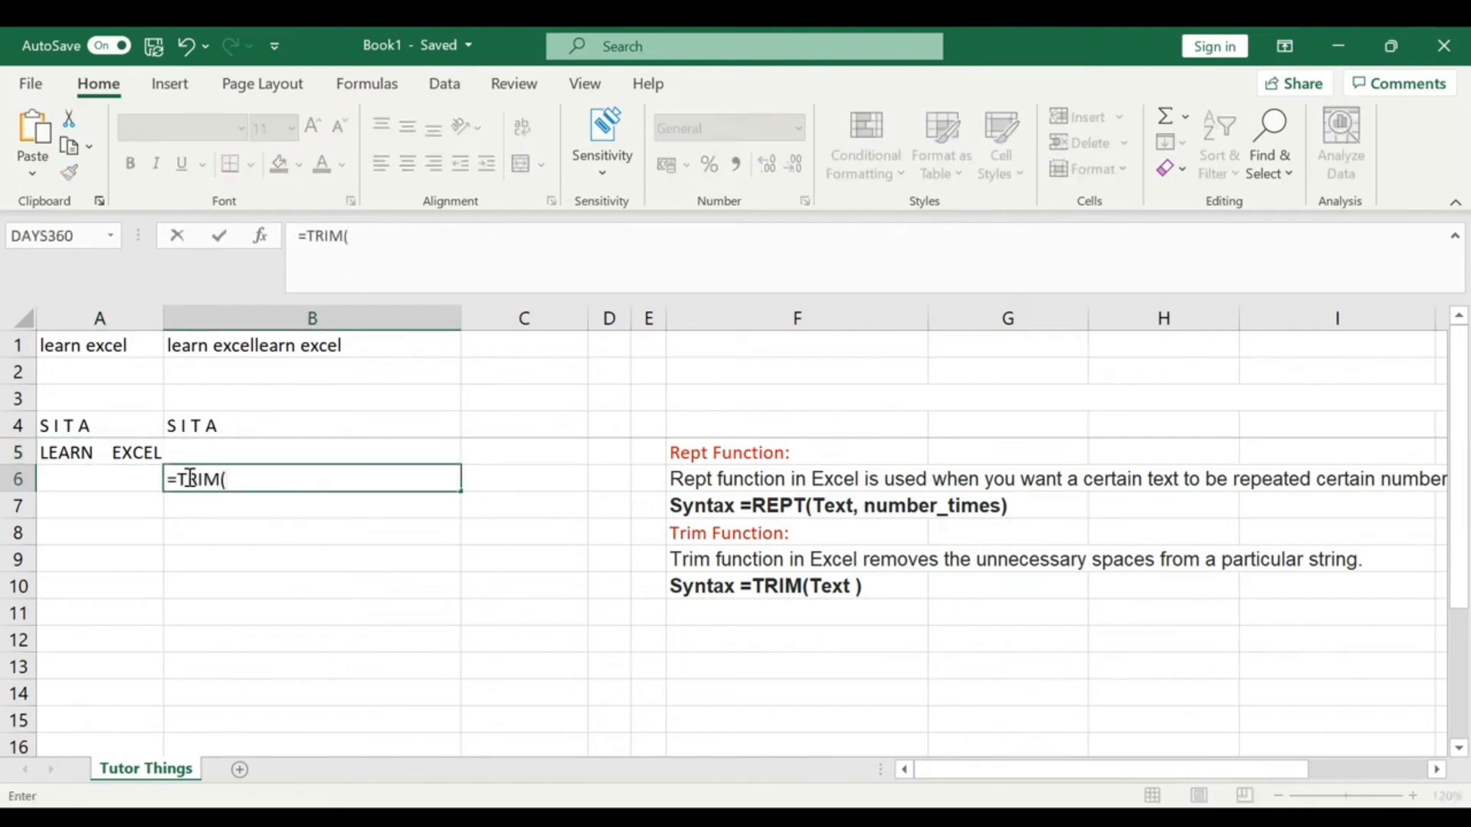
left_click(135, 454)
type(")")
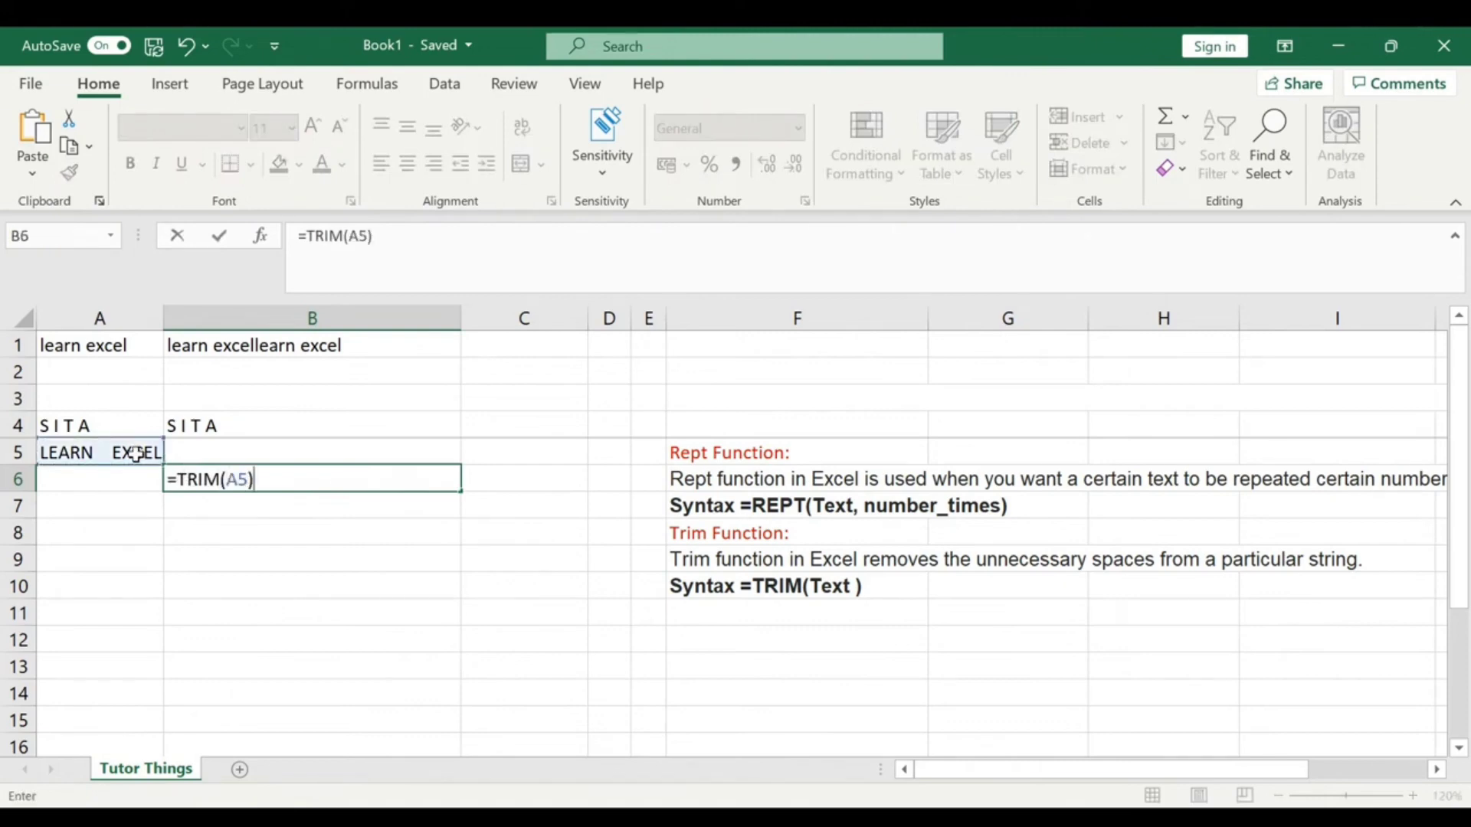
key("Return")
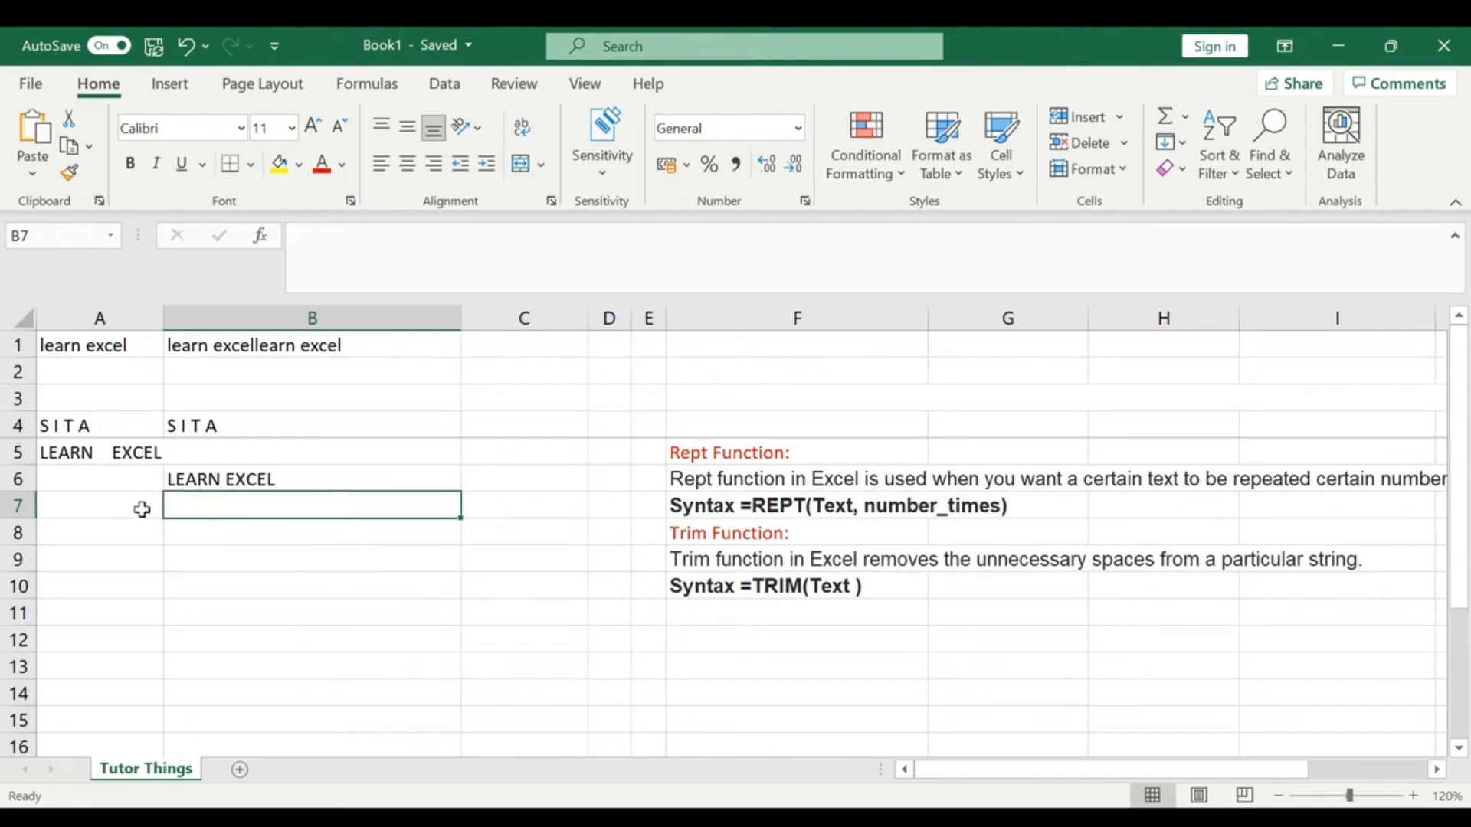
Enter =TRIM(B6) in B7 to trim the already trimmed text once more
left_click(224, 478)
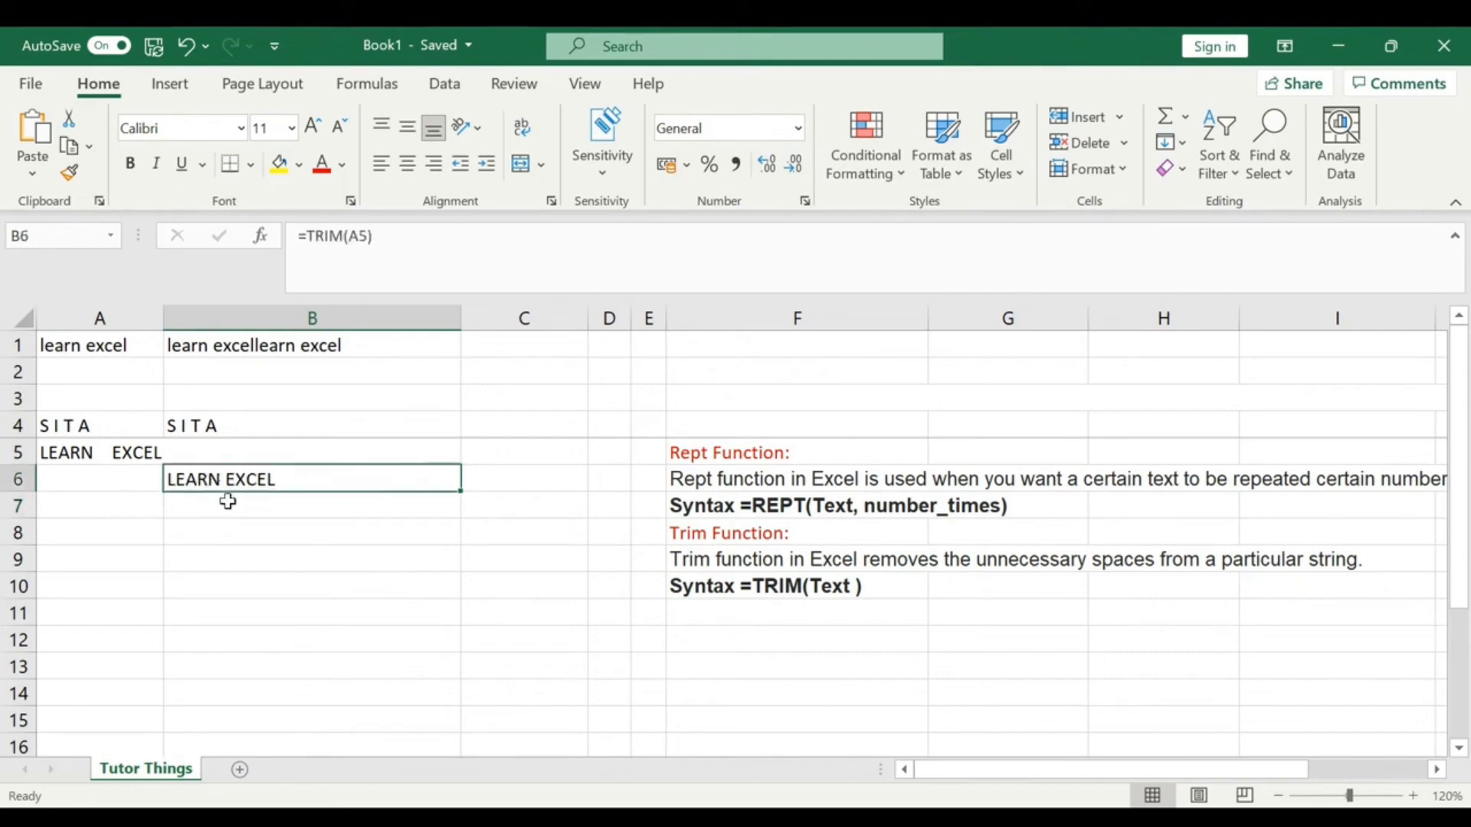
left_click(228, 502)
type("=")
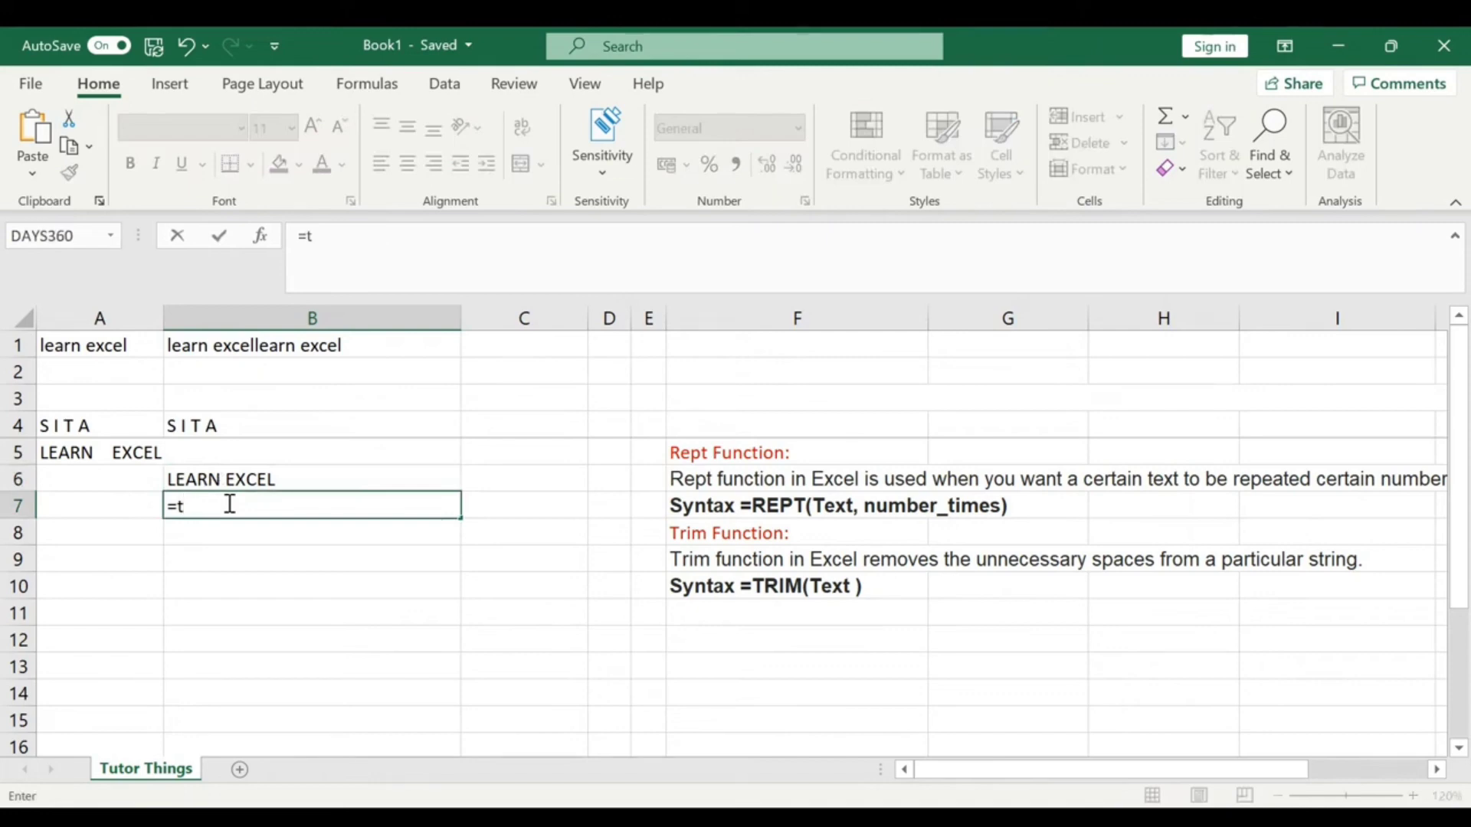
type("TRIM(")
left_click(195, 480)
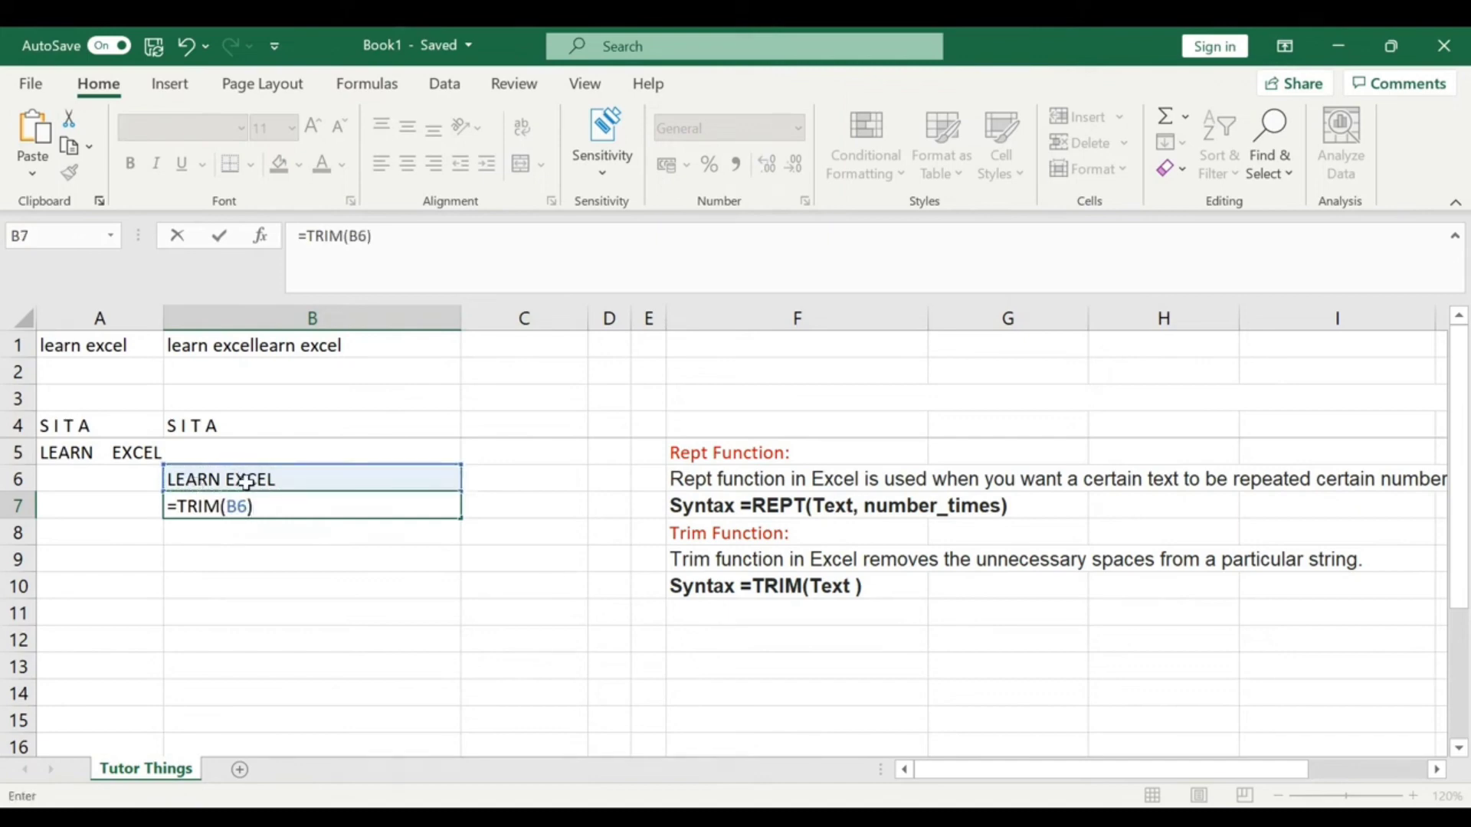
key("Return")
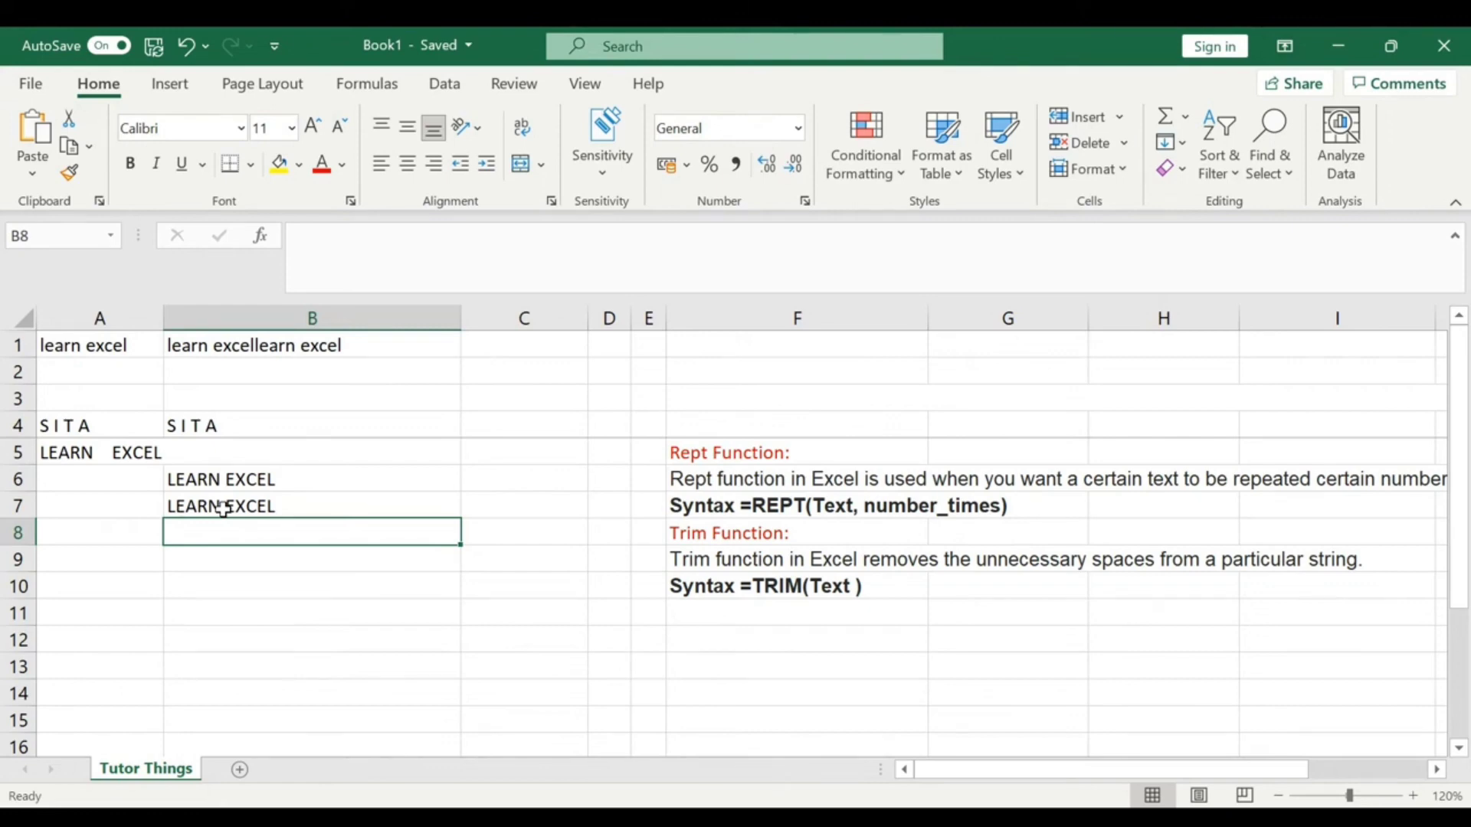
Review the TRIM formulas in B4, B6 and B7, the source text in A4 and the REPT formula in B1
left_click(182, 425)
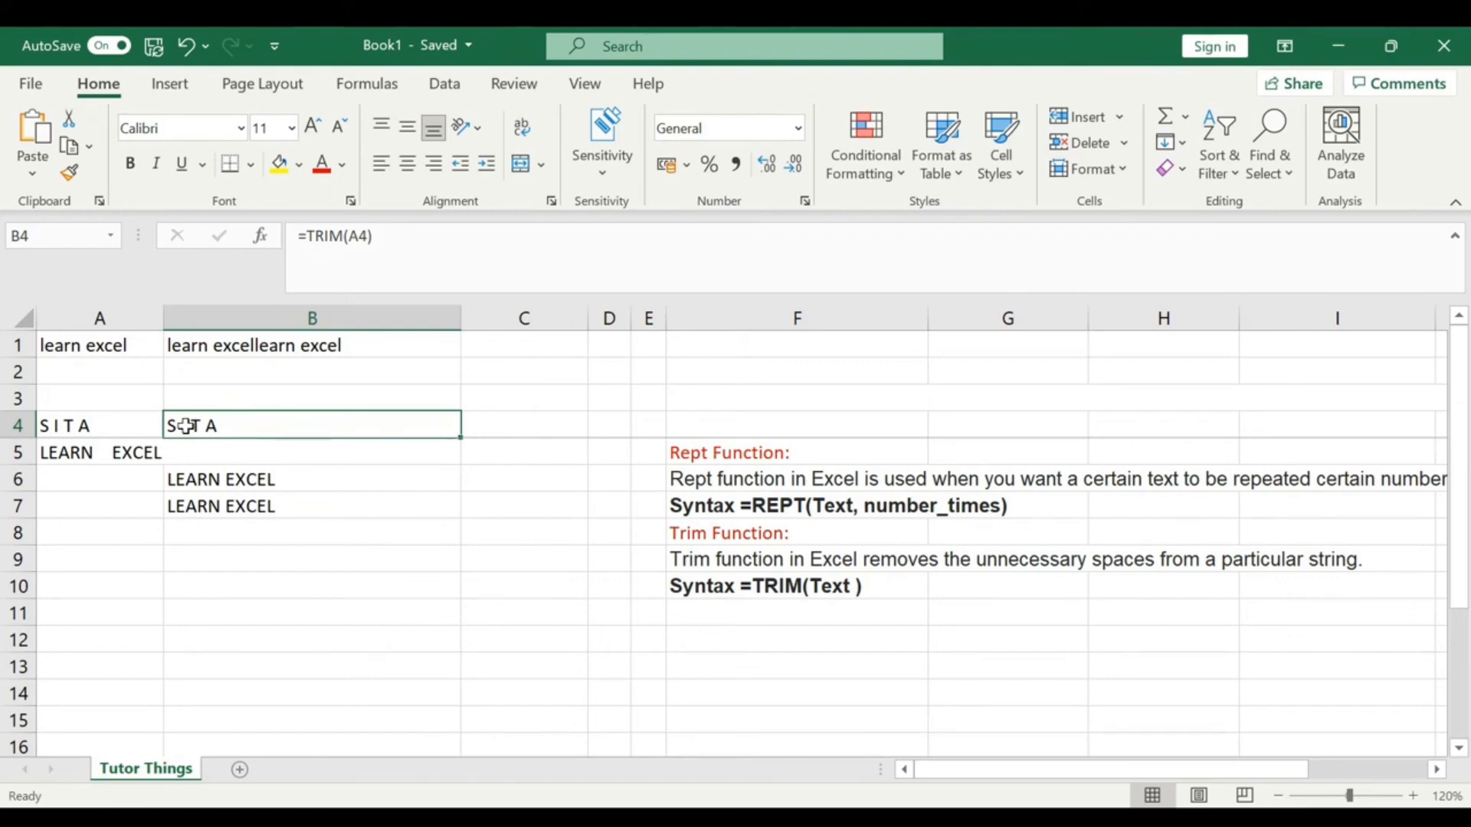
left_click(118, 427)
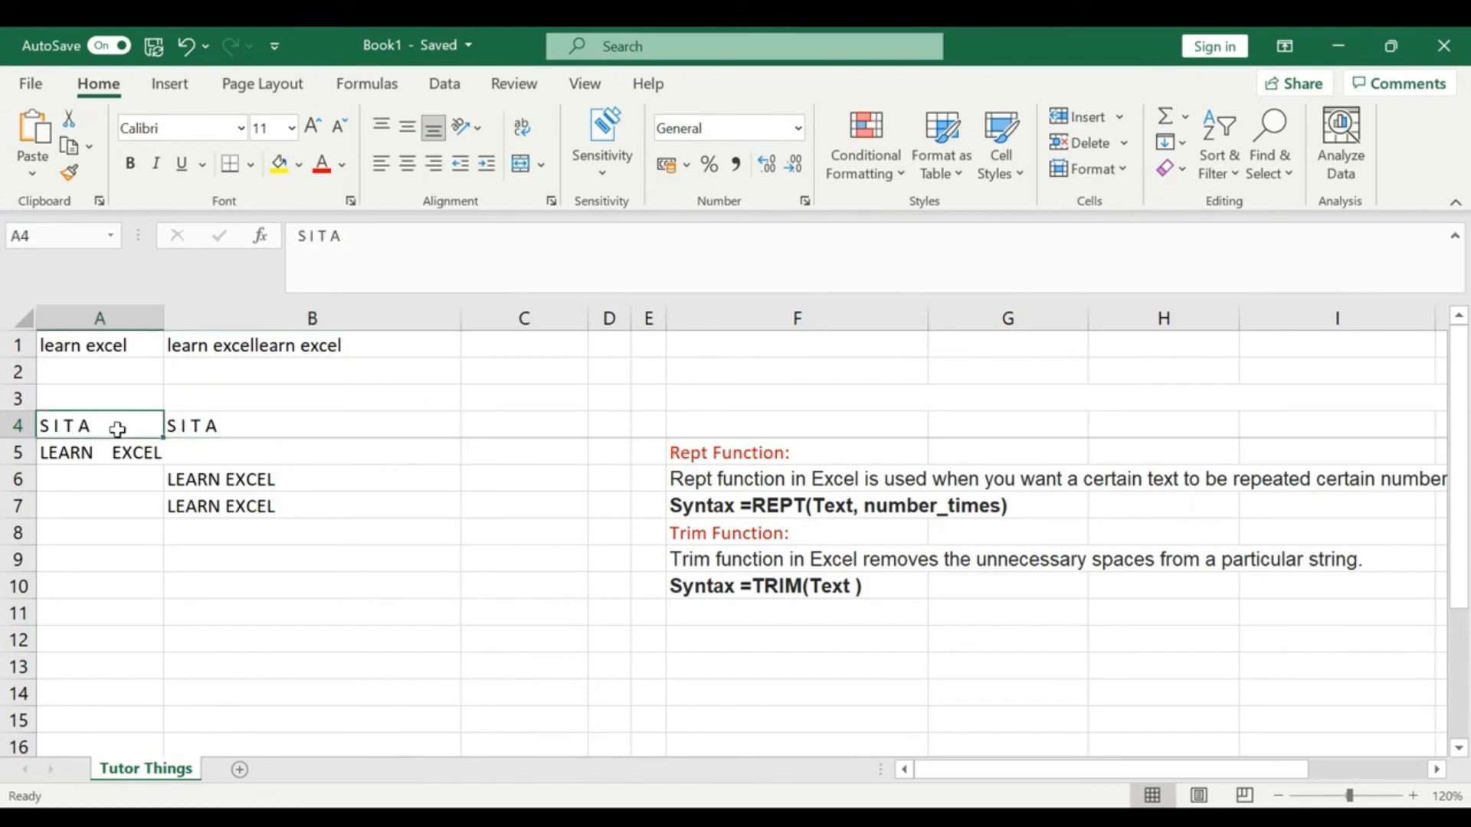
left_click(215, 478)
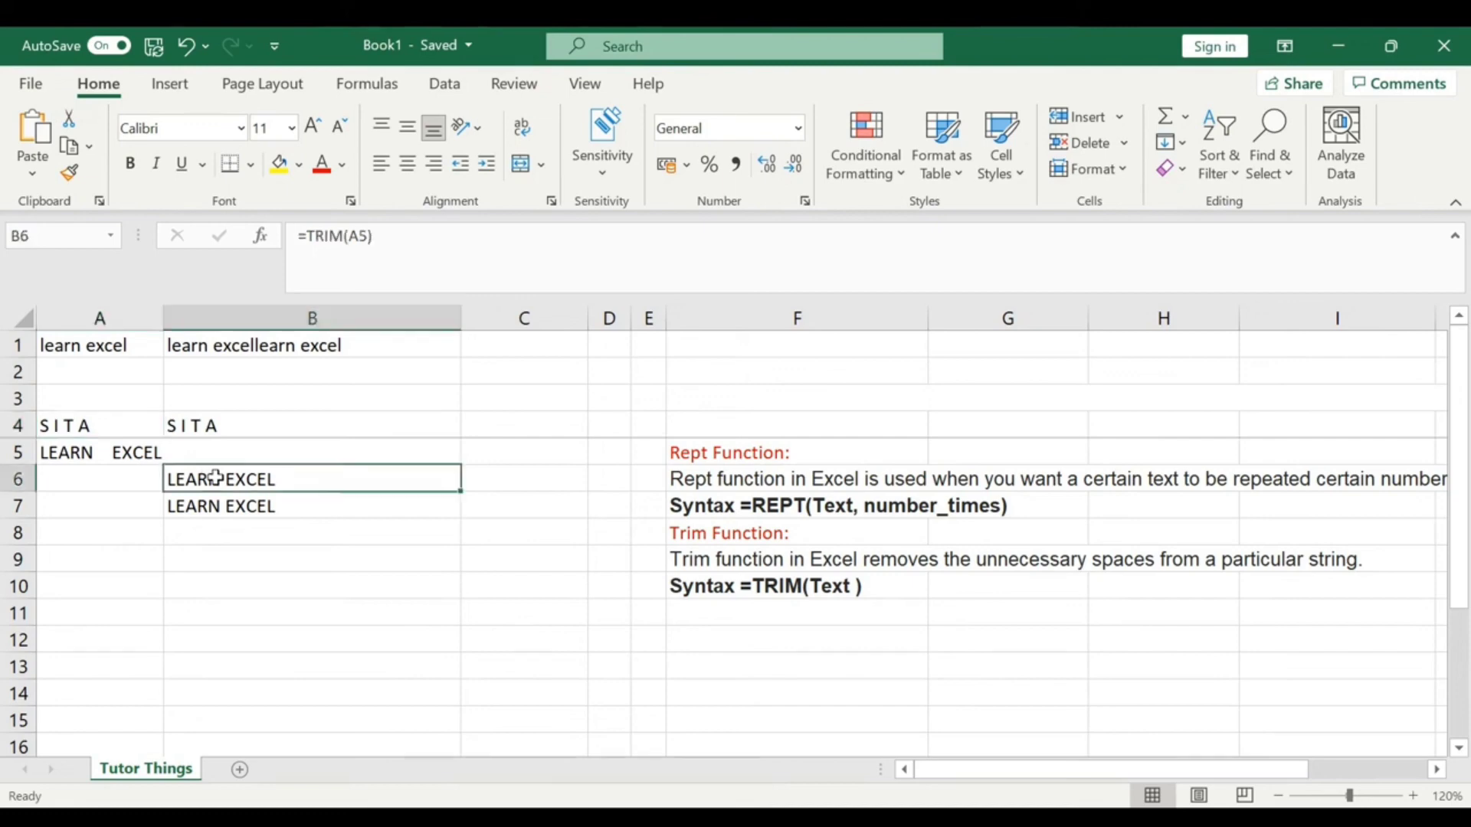
left_click(223, 509)
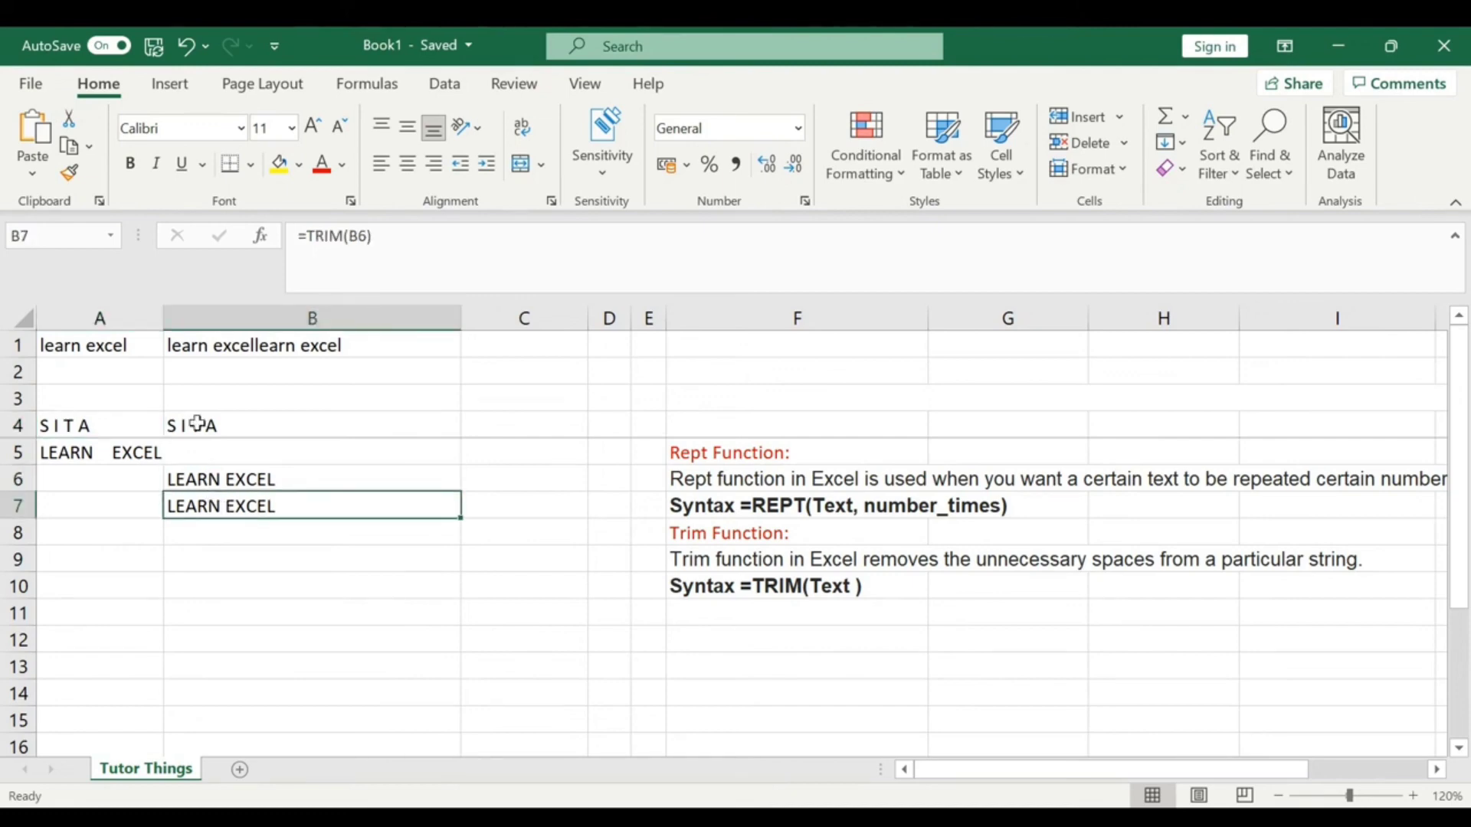
left_click(214, 348)
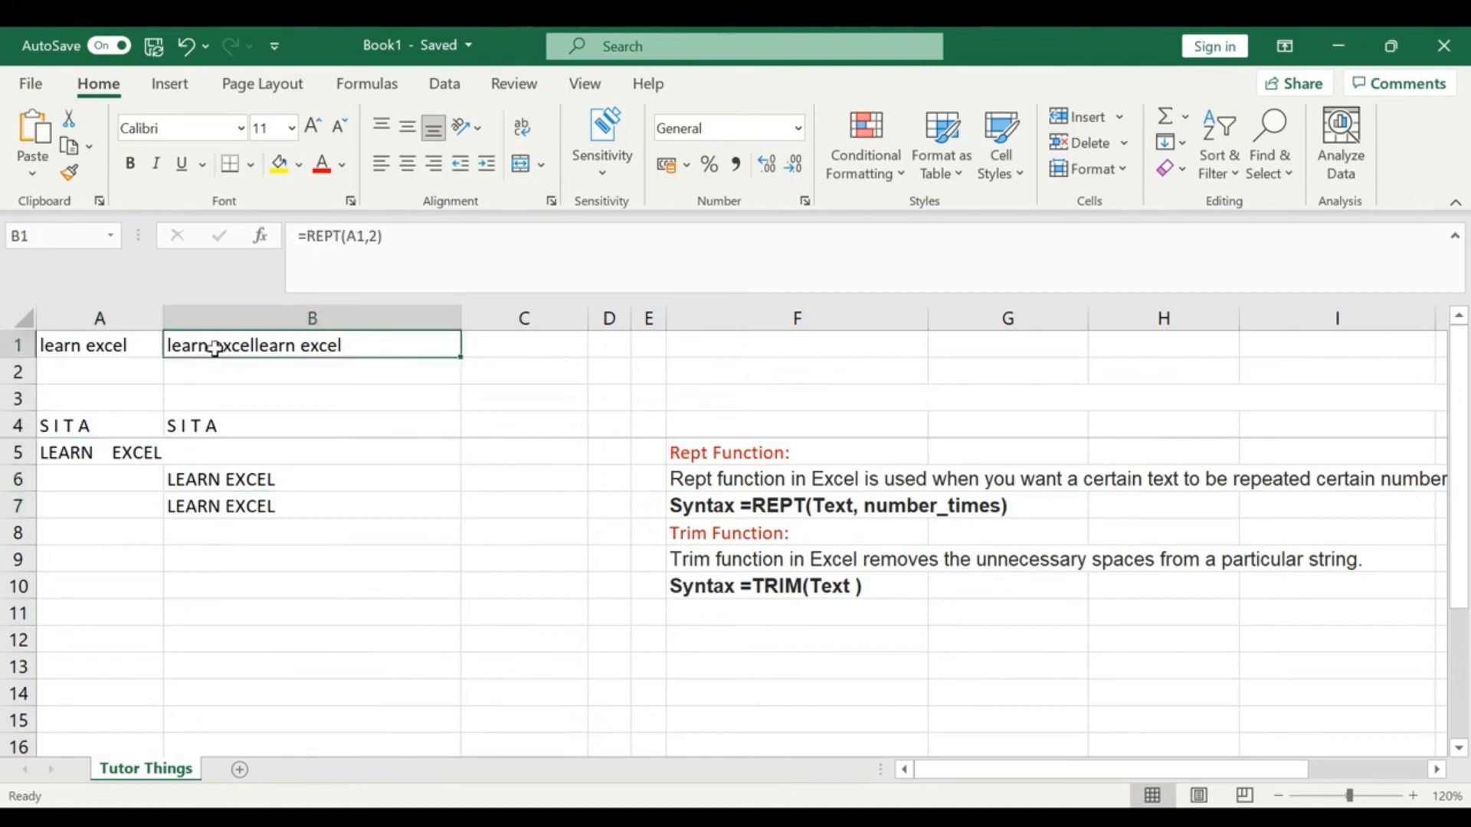